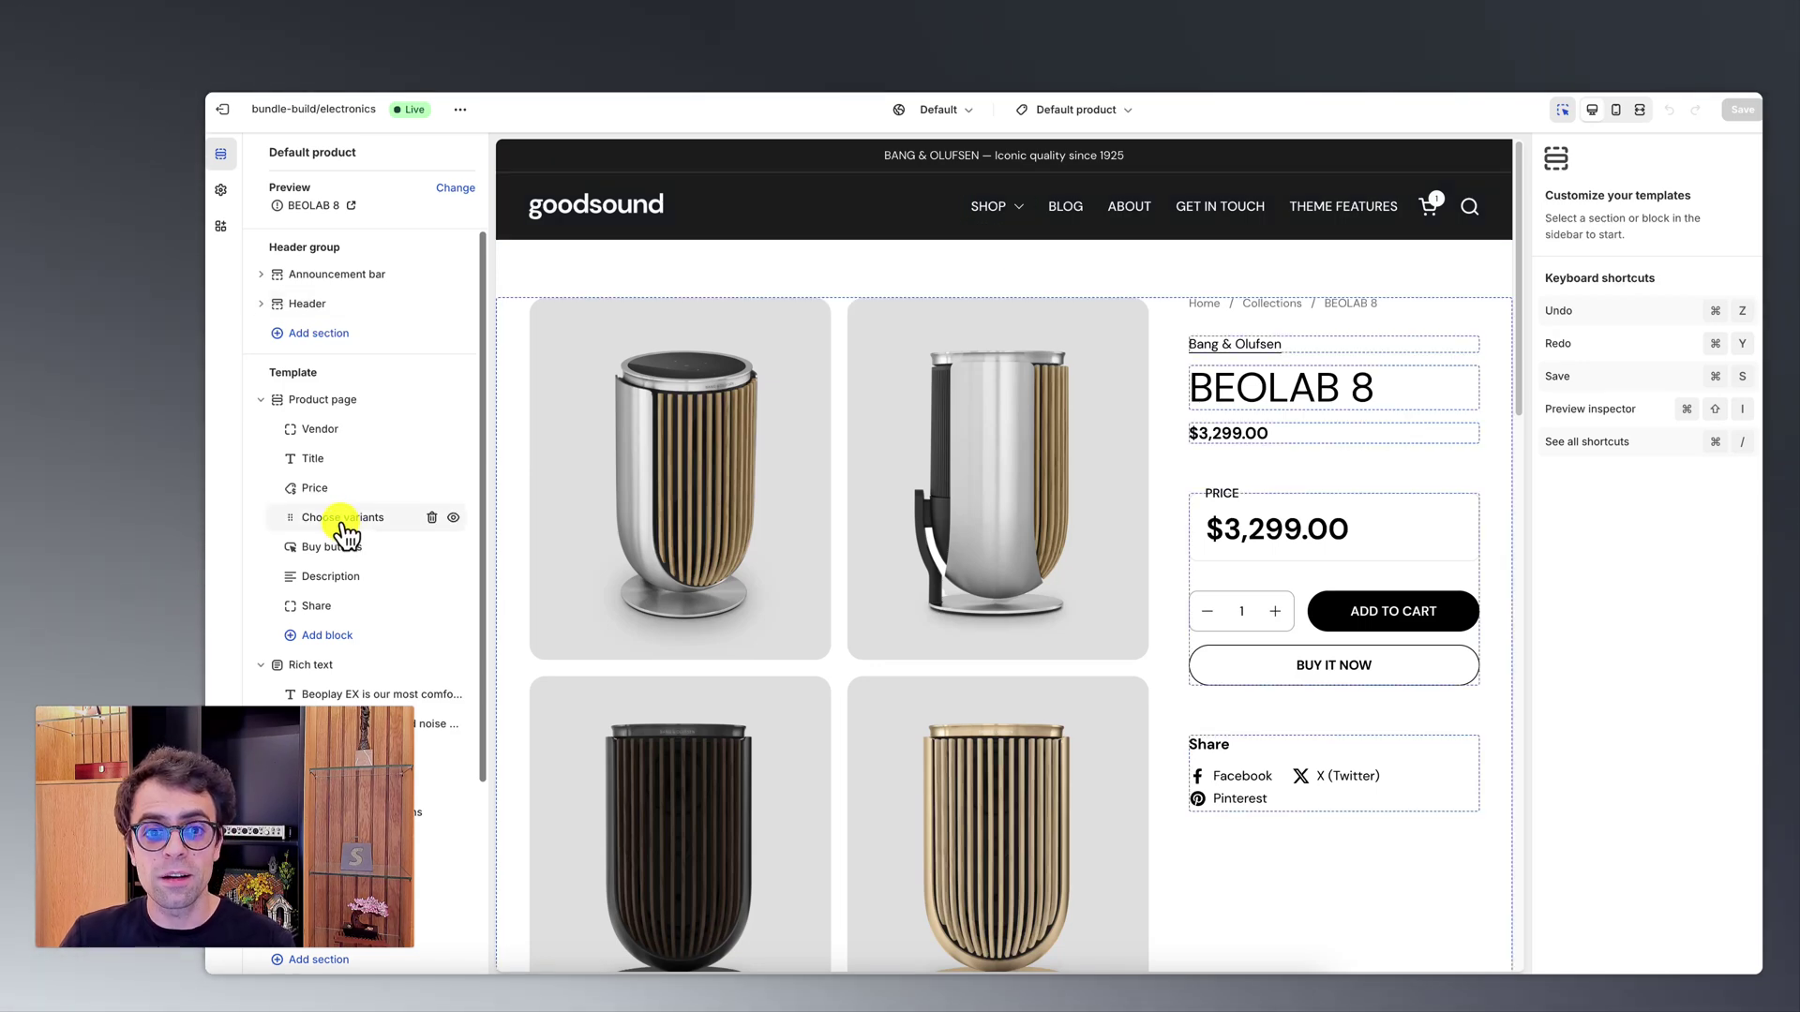
# Step: Add a Size guide block beneath Share in the Product page section
pyautogui.scroll(-1, 345, 527)
pyautogui.scroll(-2, 345, 544)
pyautogui.click(357, 581)
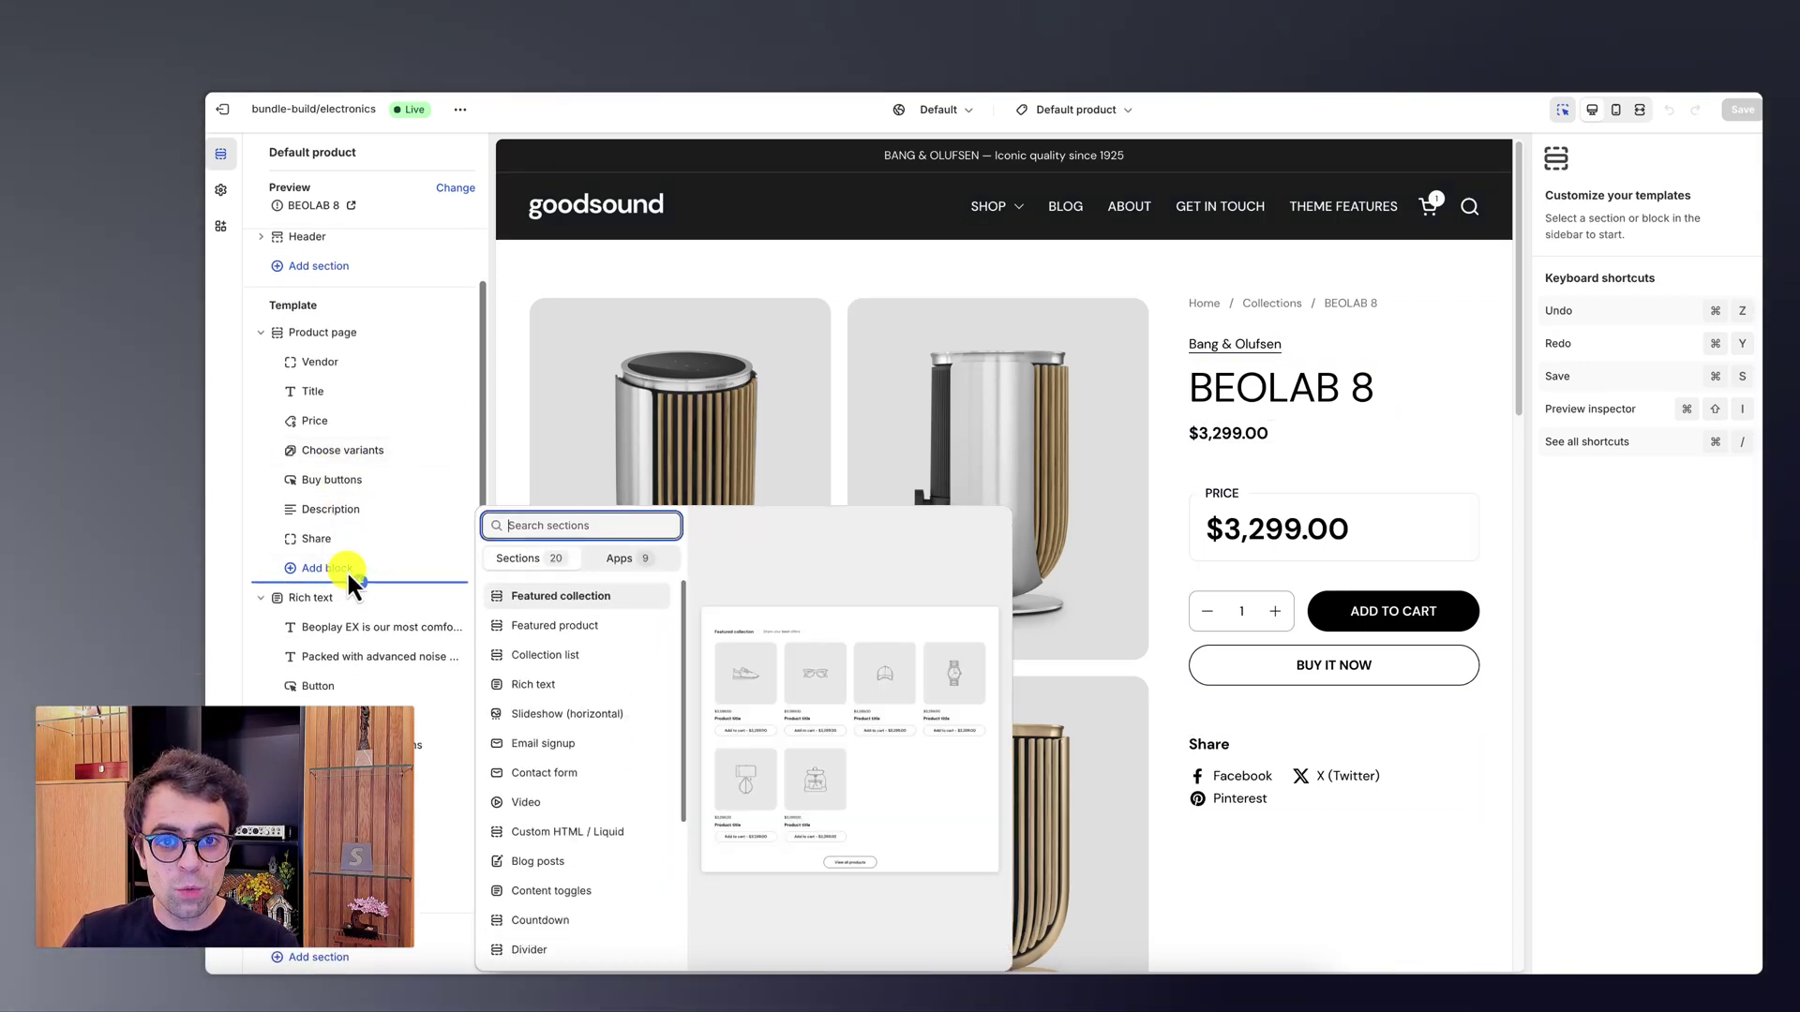
pyautogui.scroll(-3, 525, 673)
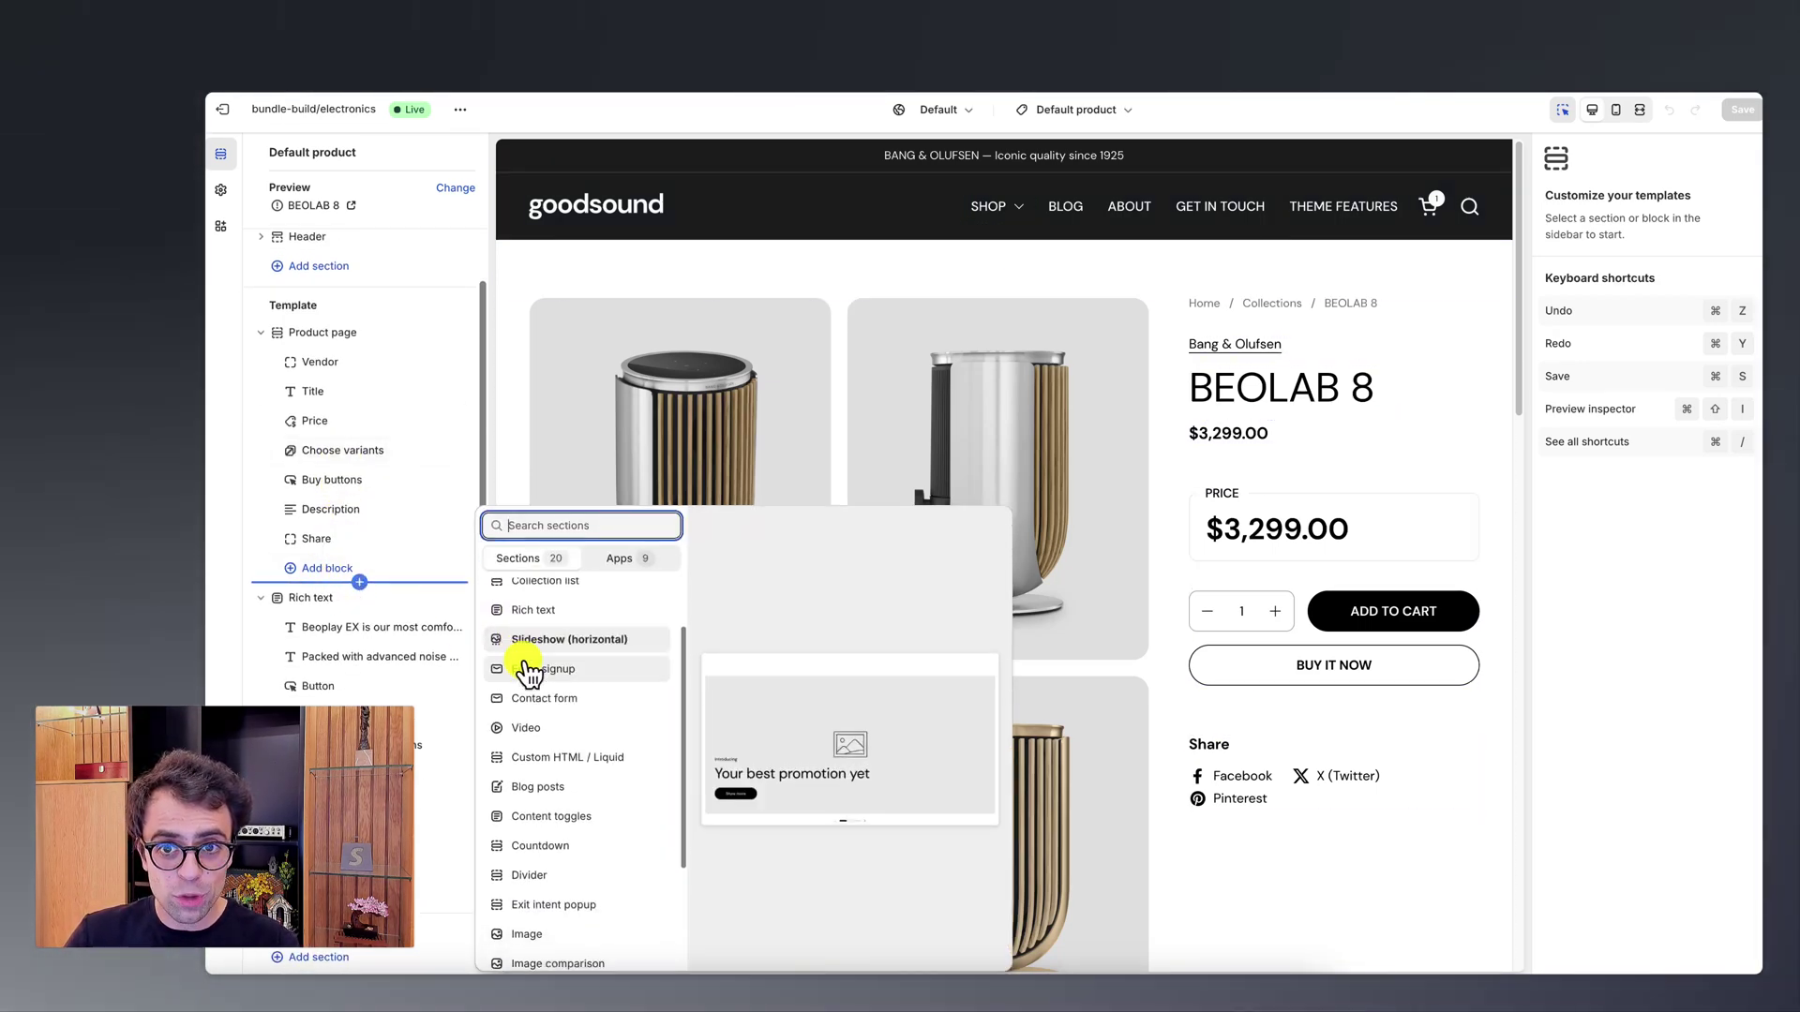
pyautogui.scroll(-1, 536, 681)
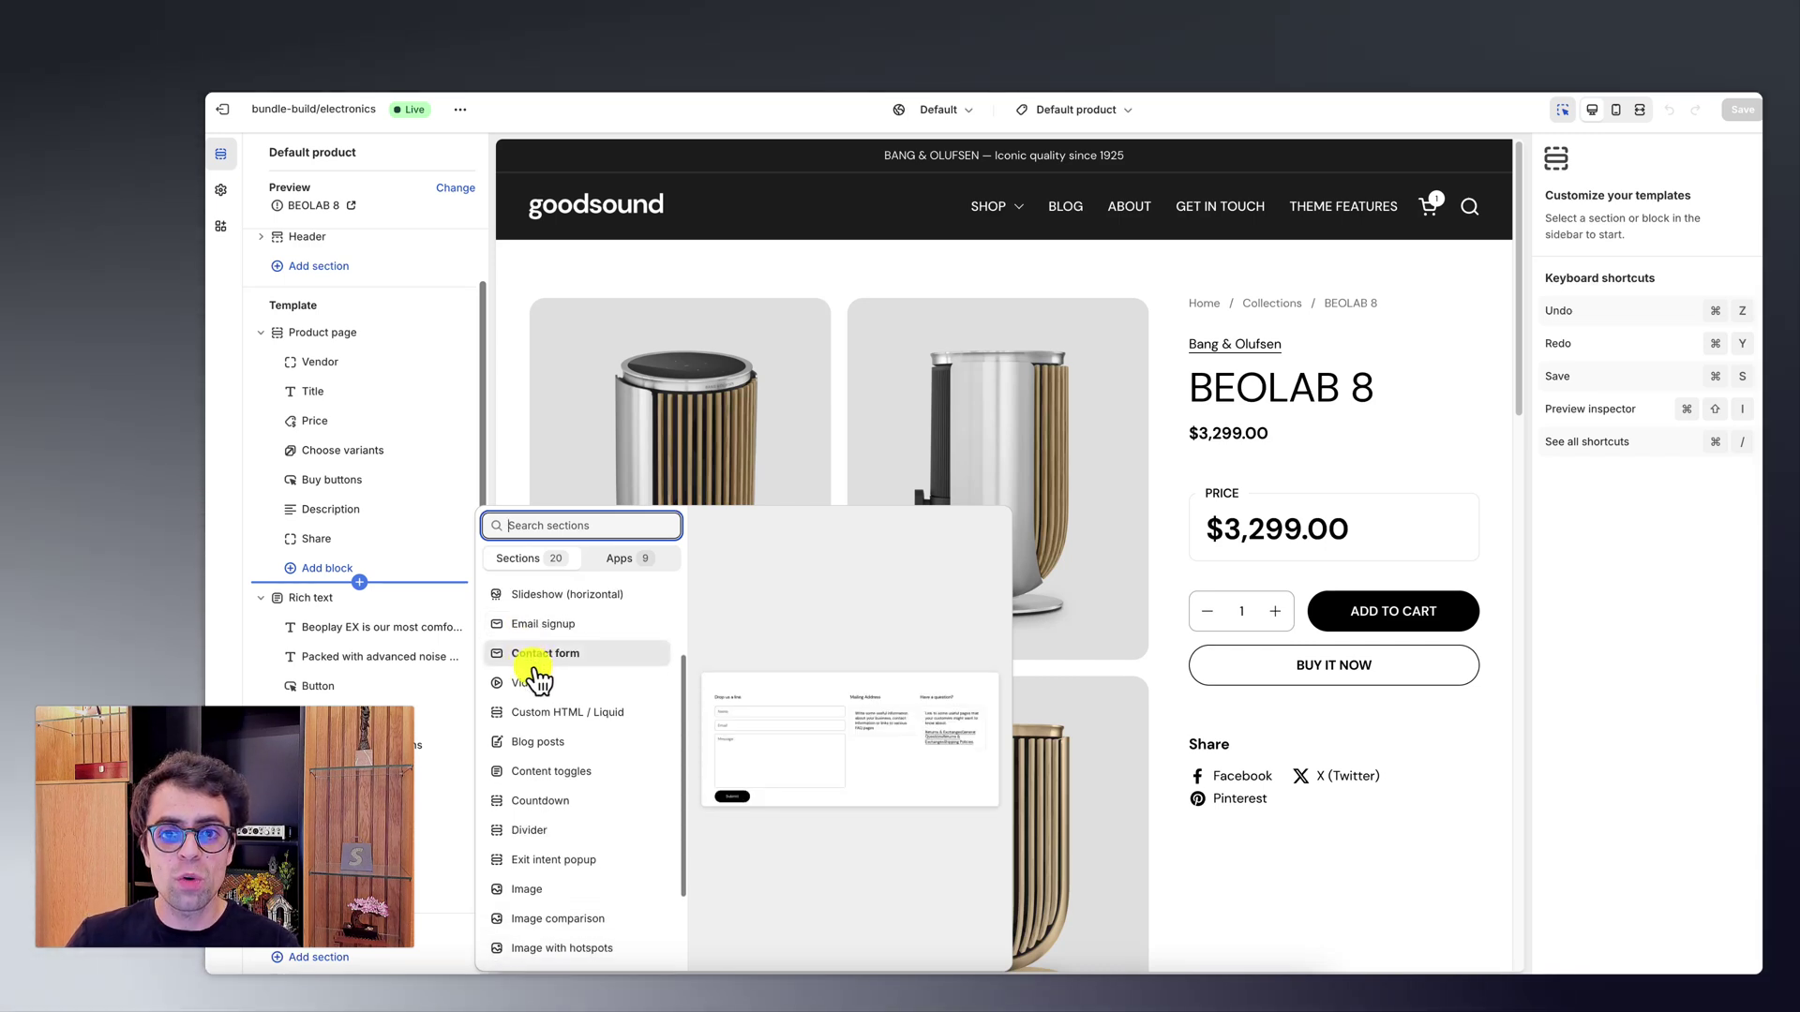
pyautogui.scroll(-2, 537, 676)
pyautogui.click(377, 566)
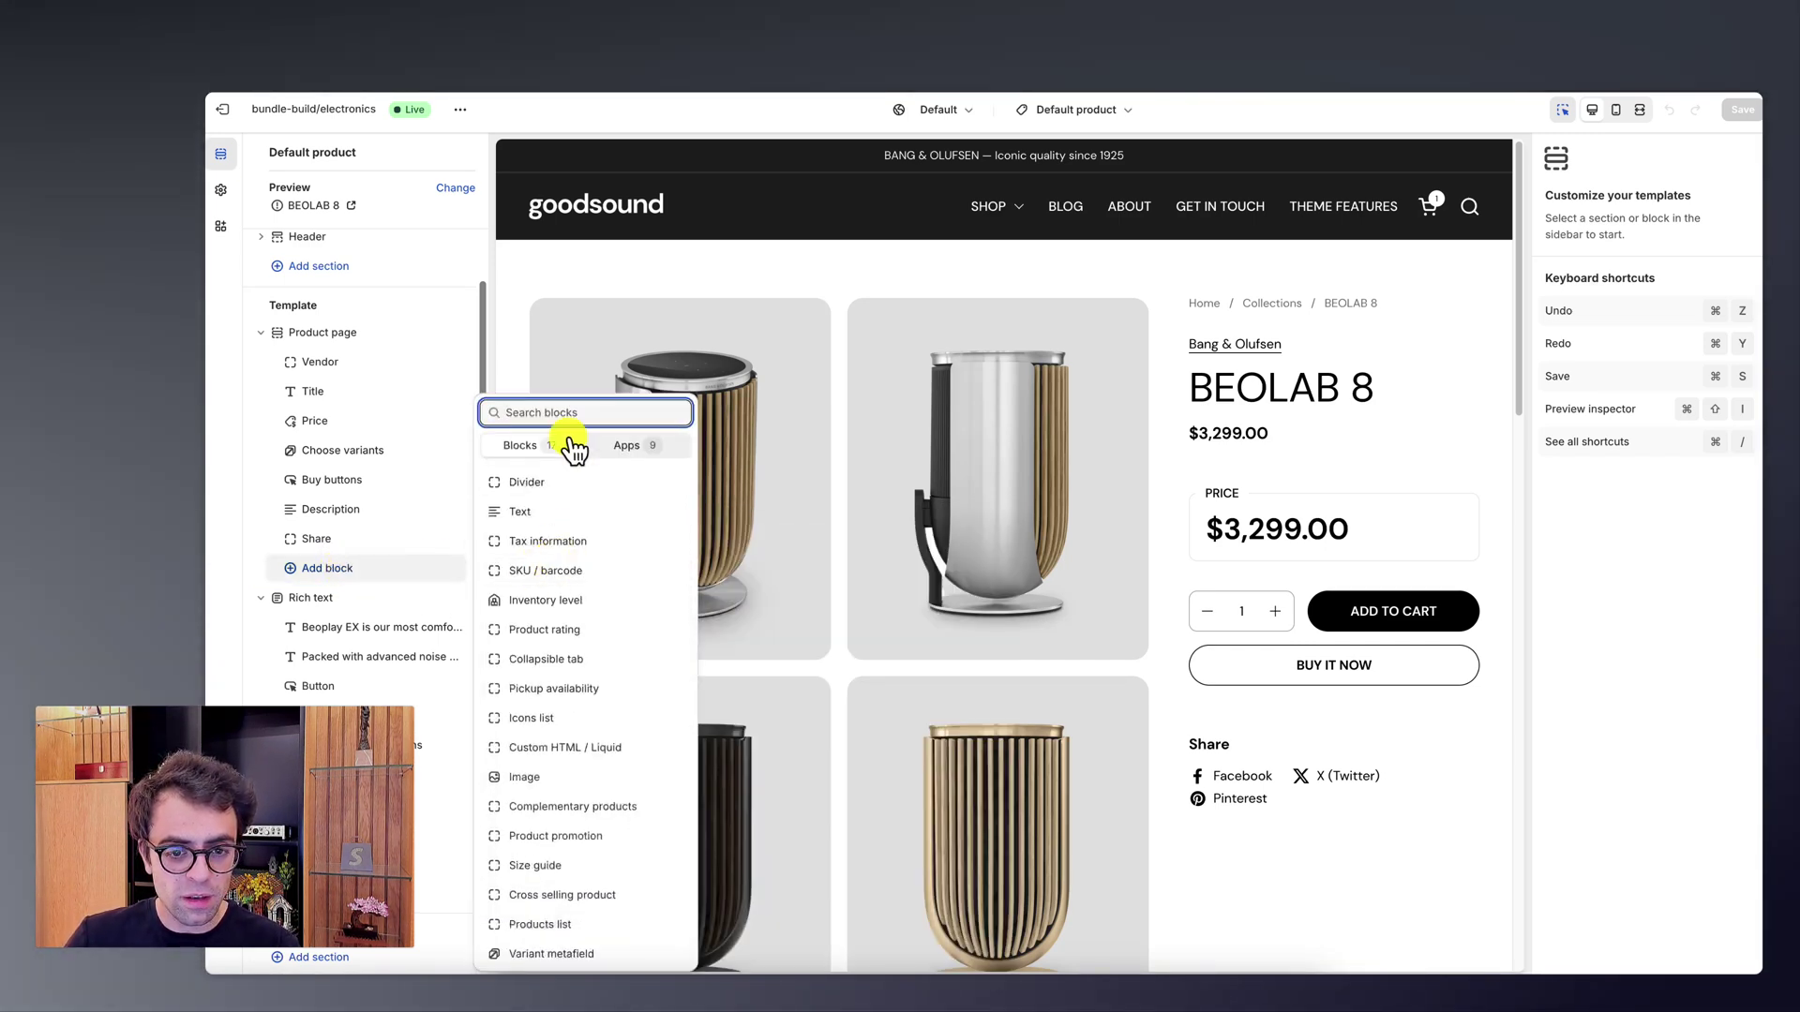
pyautogui.click(585, 864)
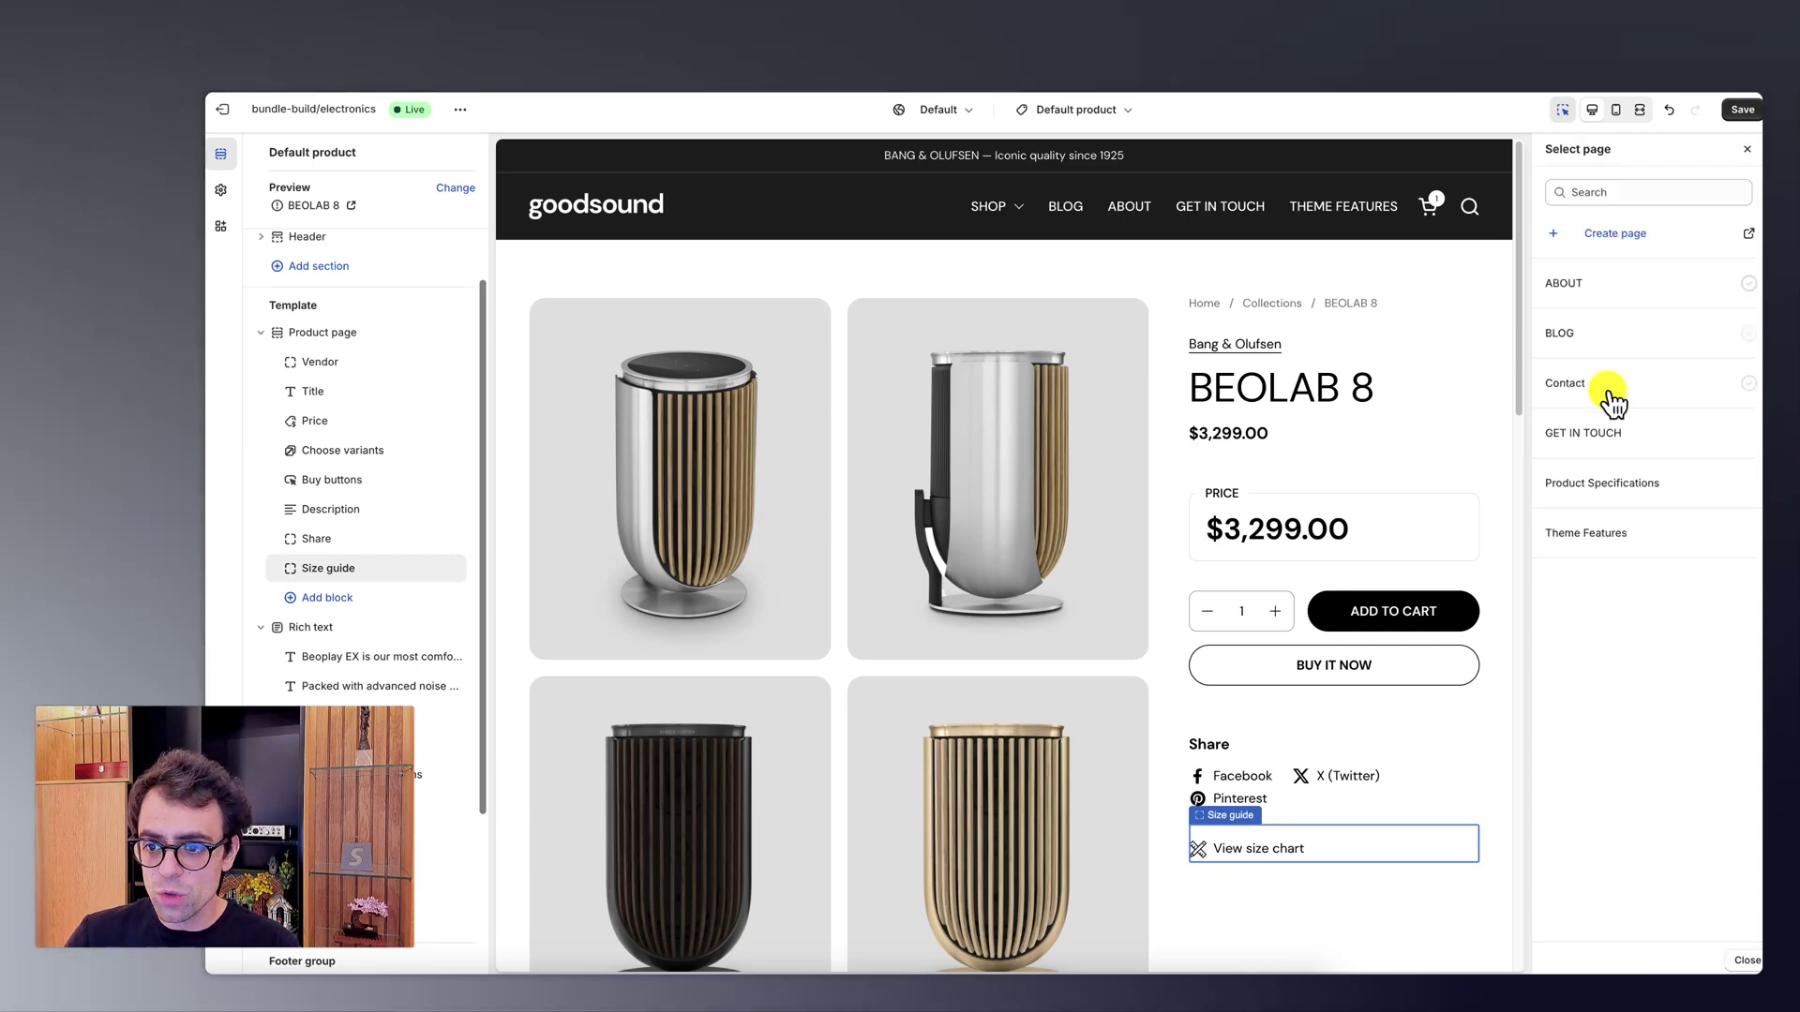
# Step: Link the size guide to the Product Specifications page and relabel it 'Product Specifications'
pyautogui.click(1607, 492)
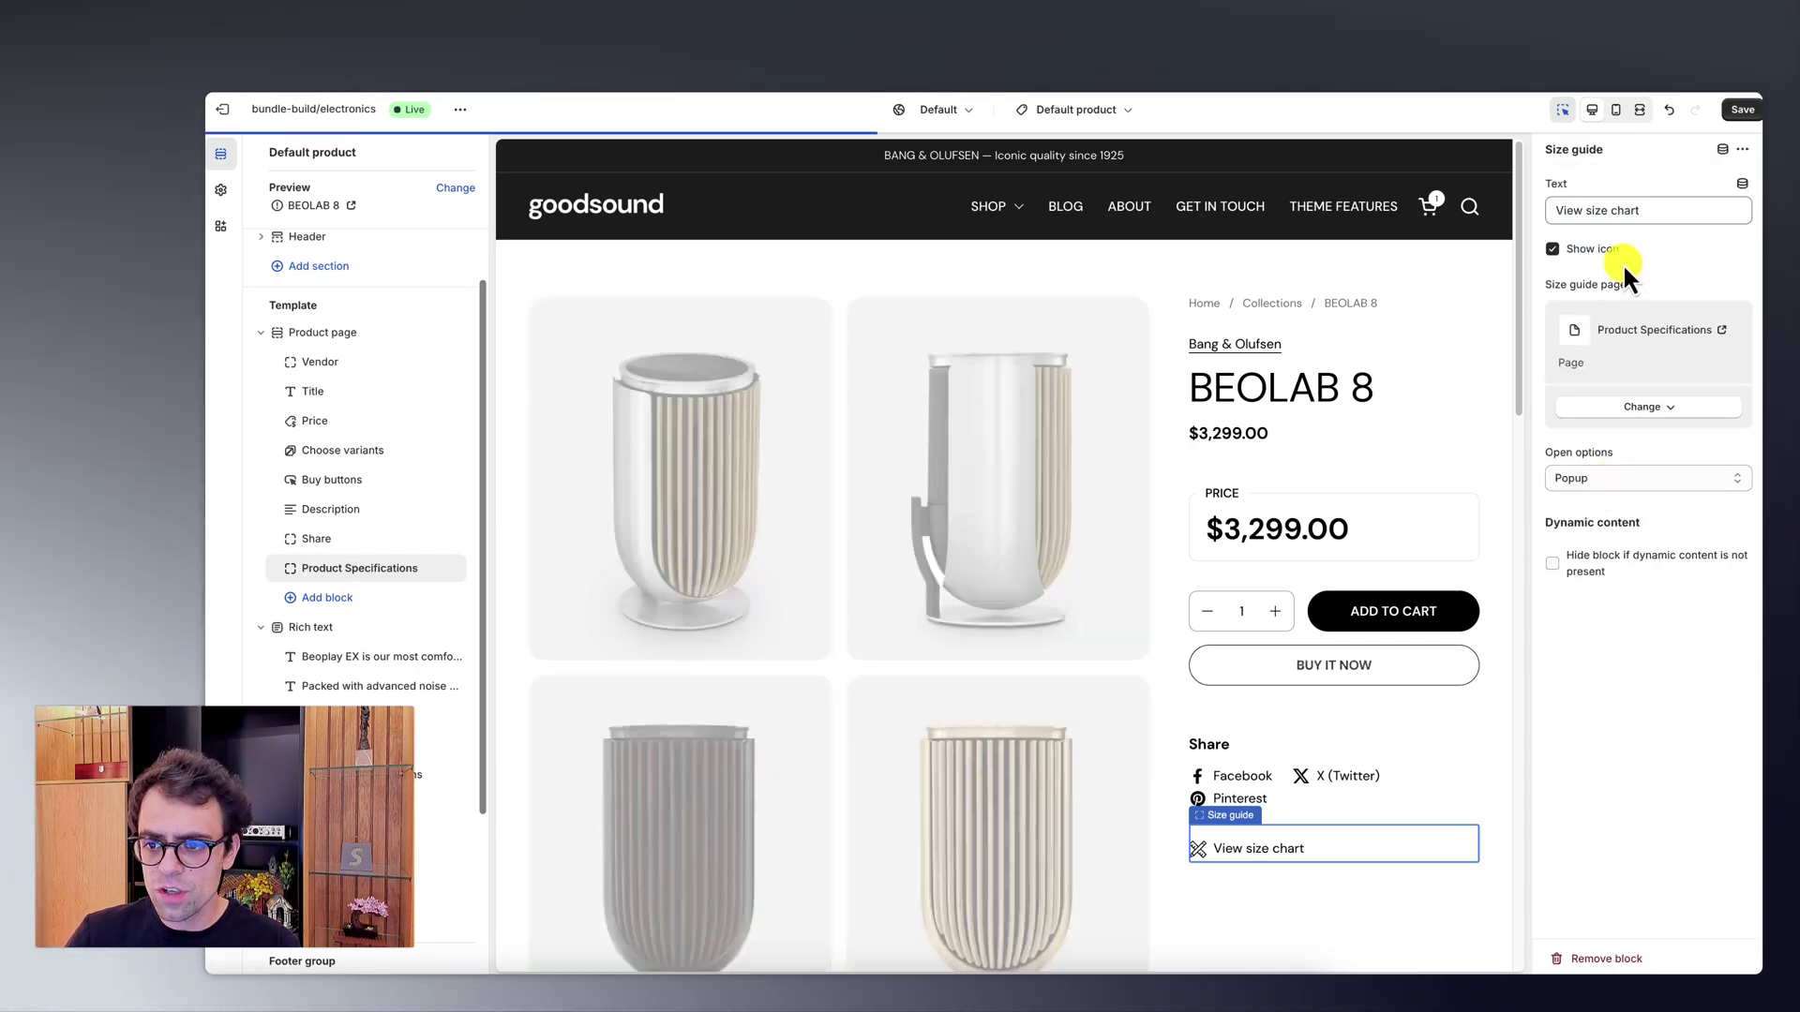
pyautogui.moveTo(1679, 214); pyautogui.dragTo(1541, 221)
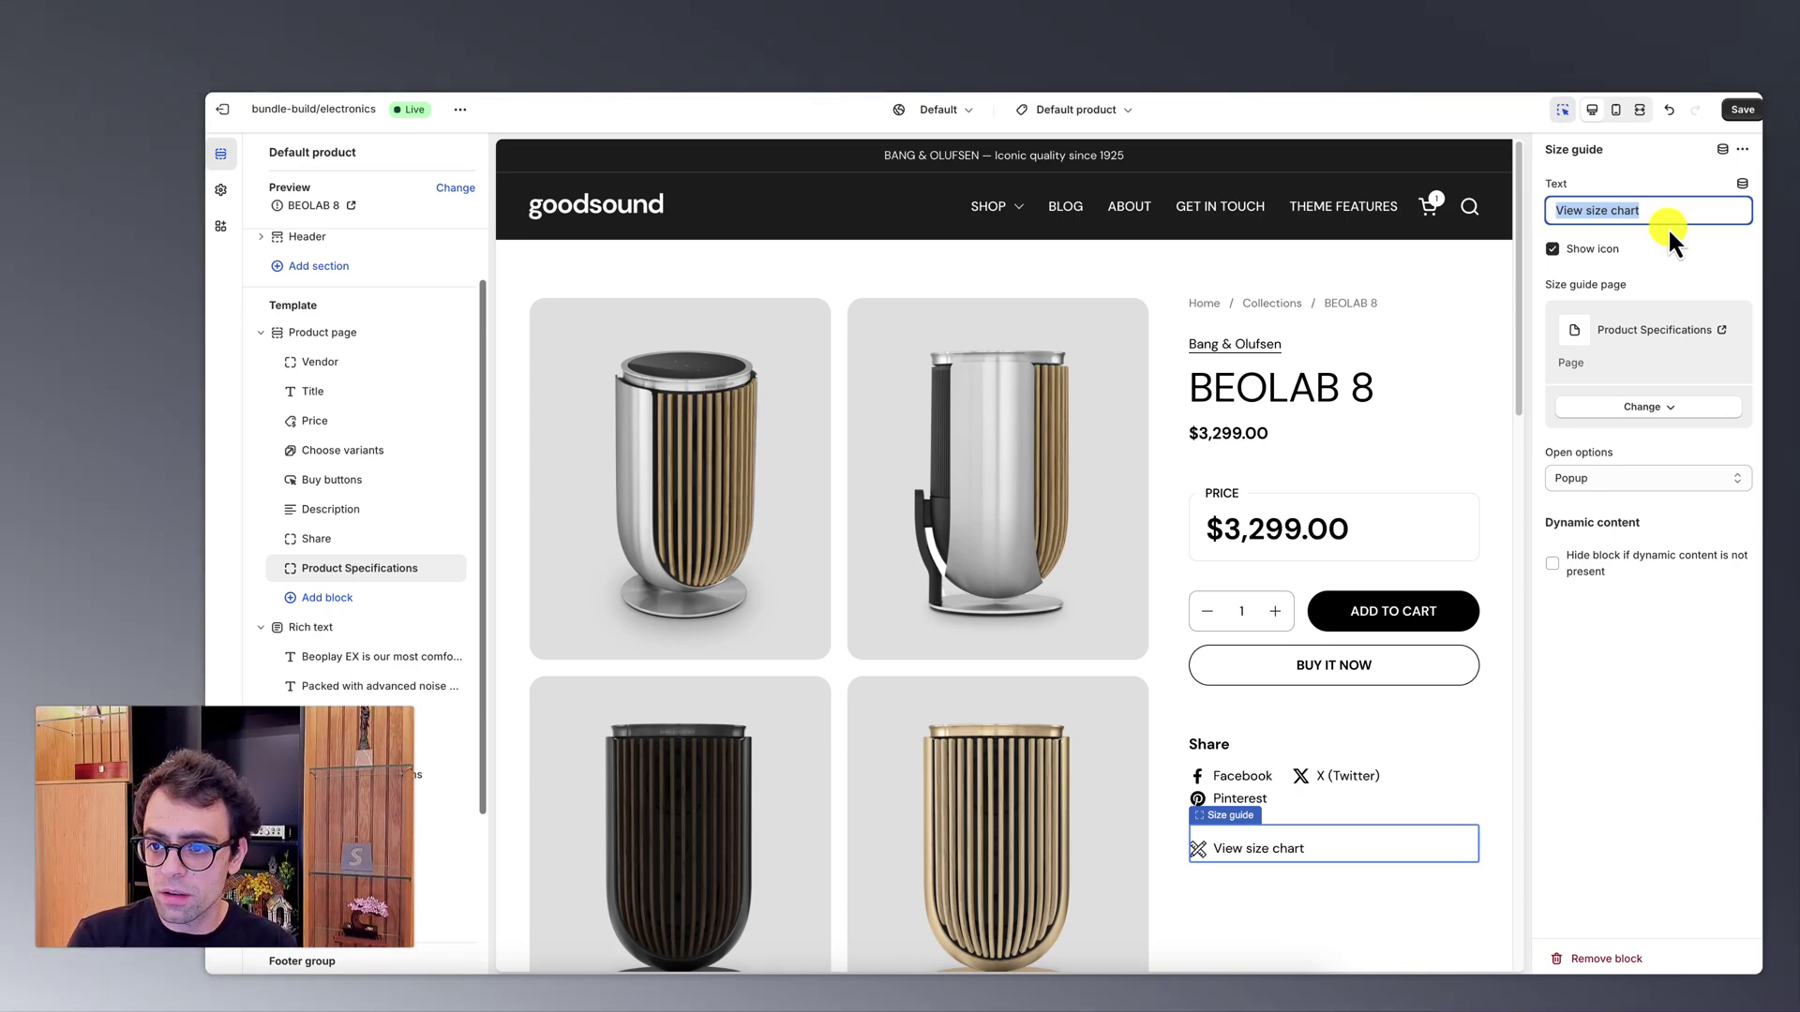
pyautogui.write('Product ')
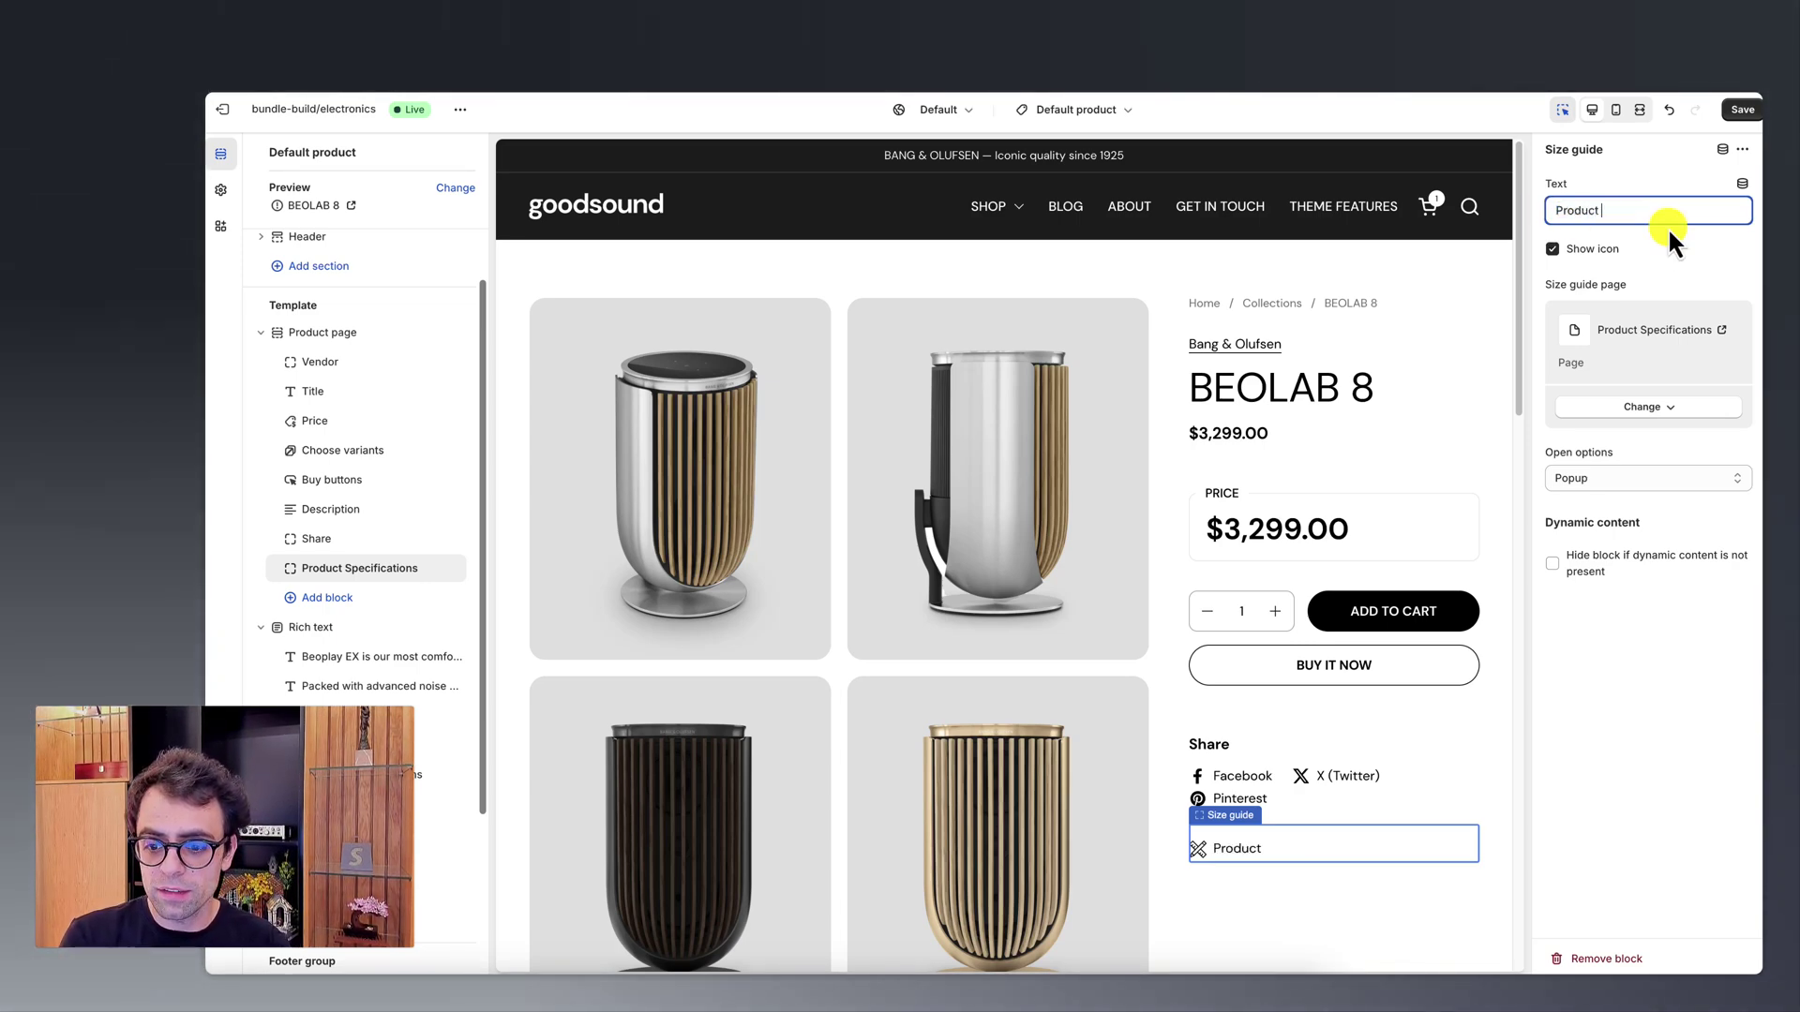
pyautogui.write('Specifications')
pyautogui.press('super+s')
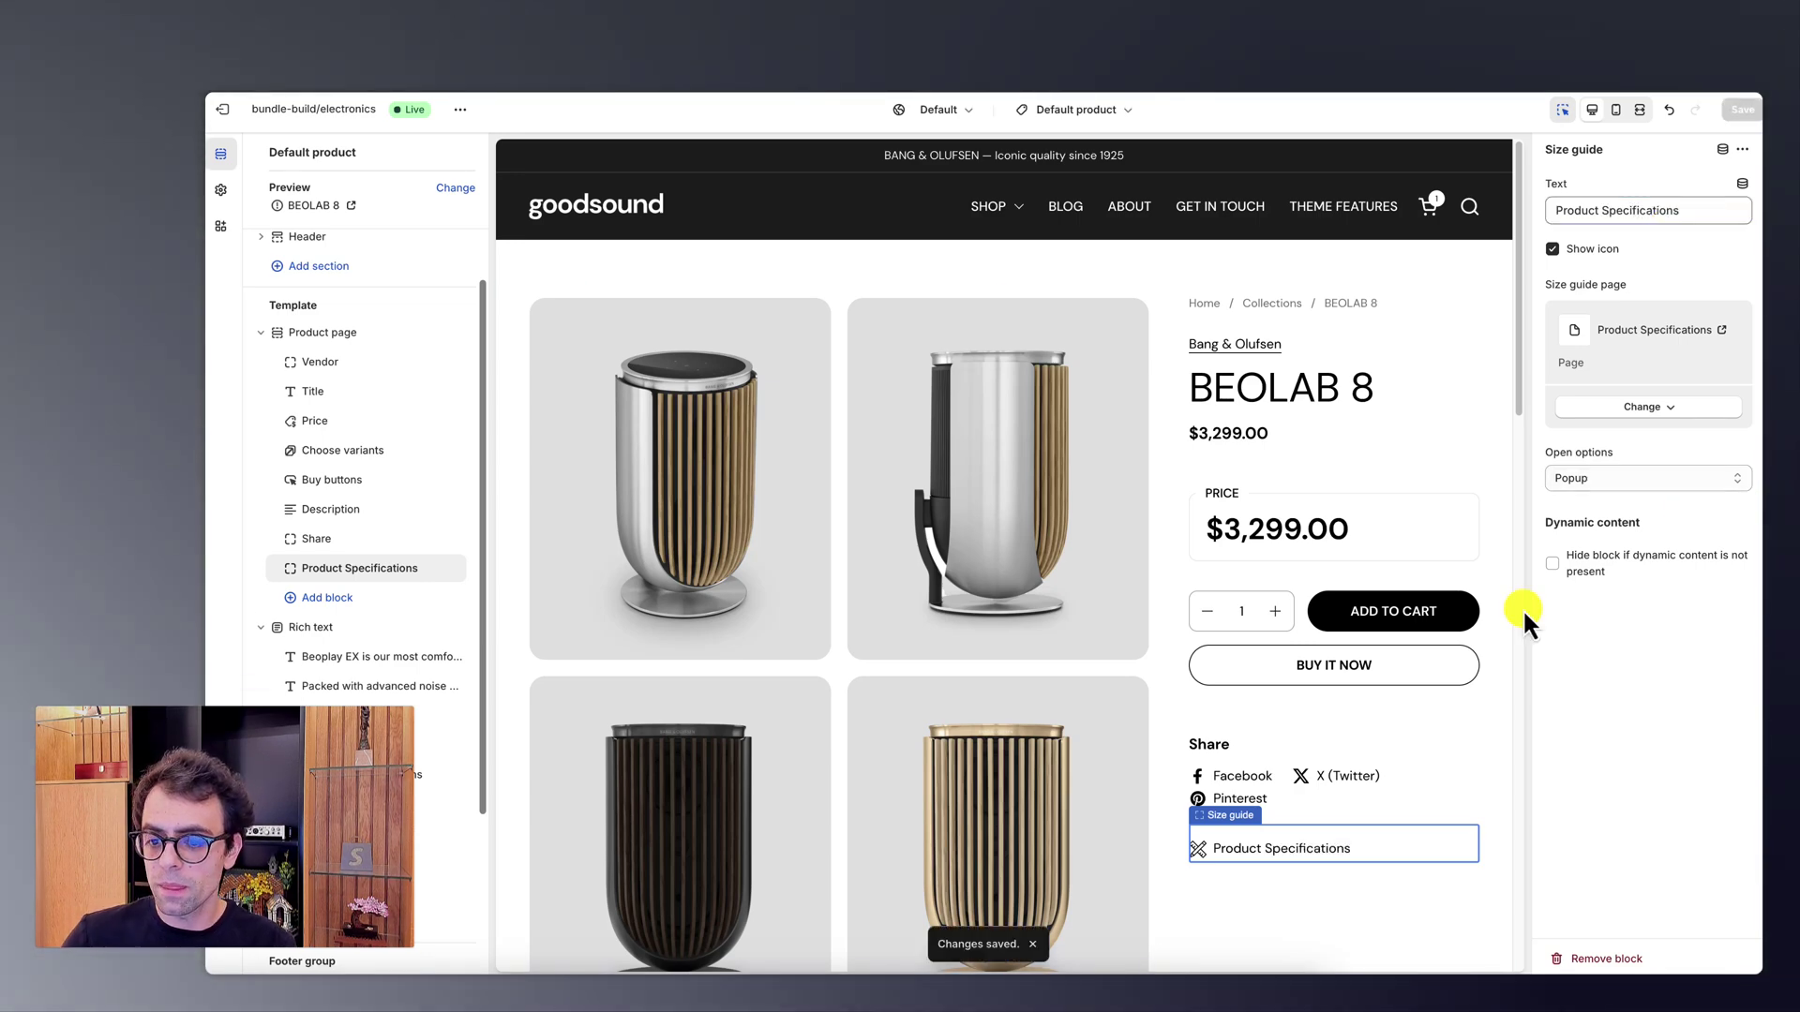
# Step: Test the Product Specifications popup in the preview and keep the size guide opening as a popup
pyautogui.click(1283, 875)
pyautogui.click(1284, 848)
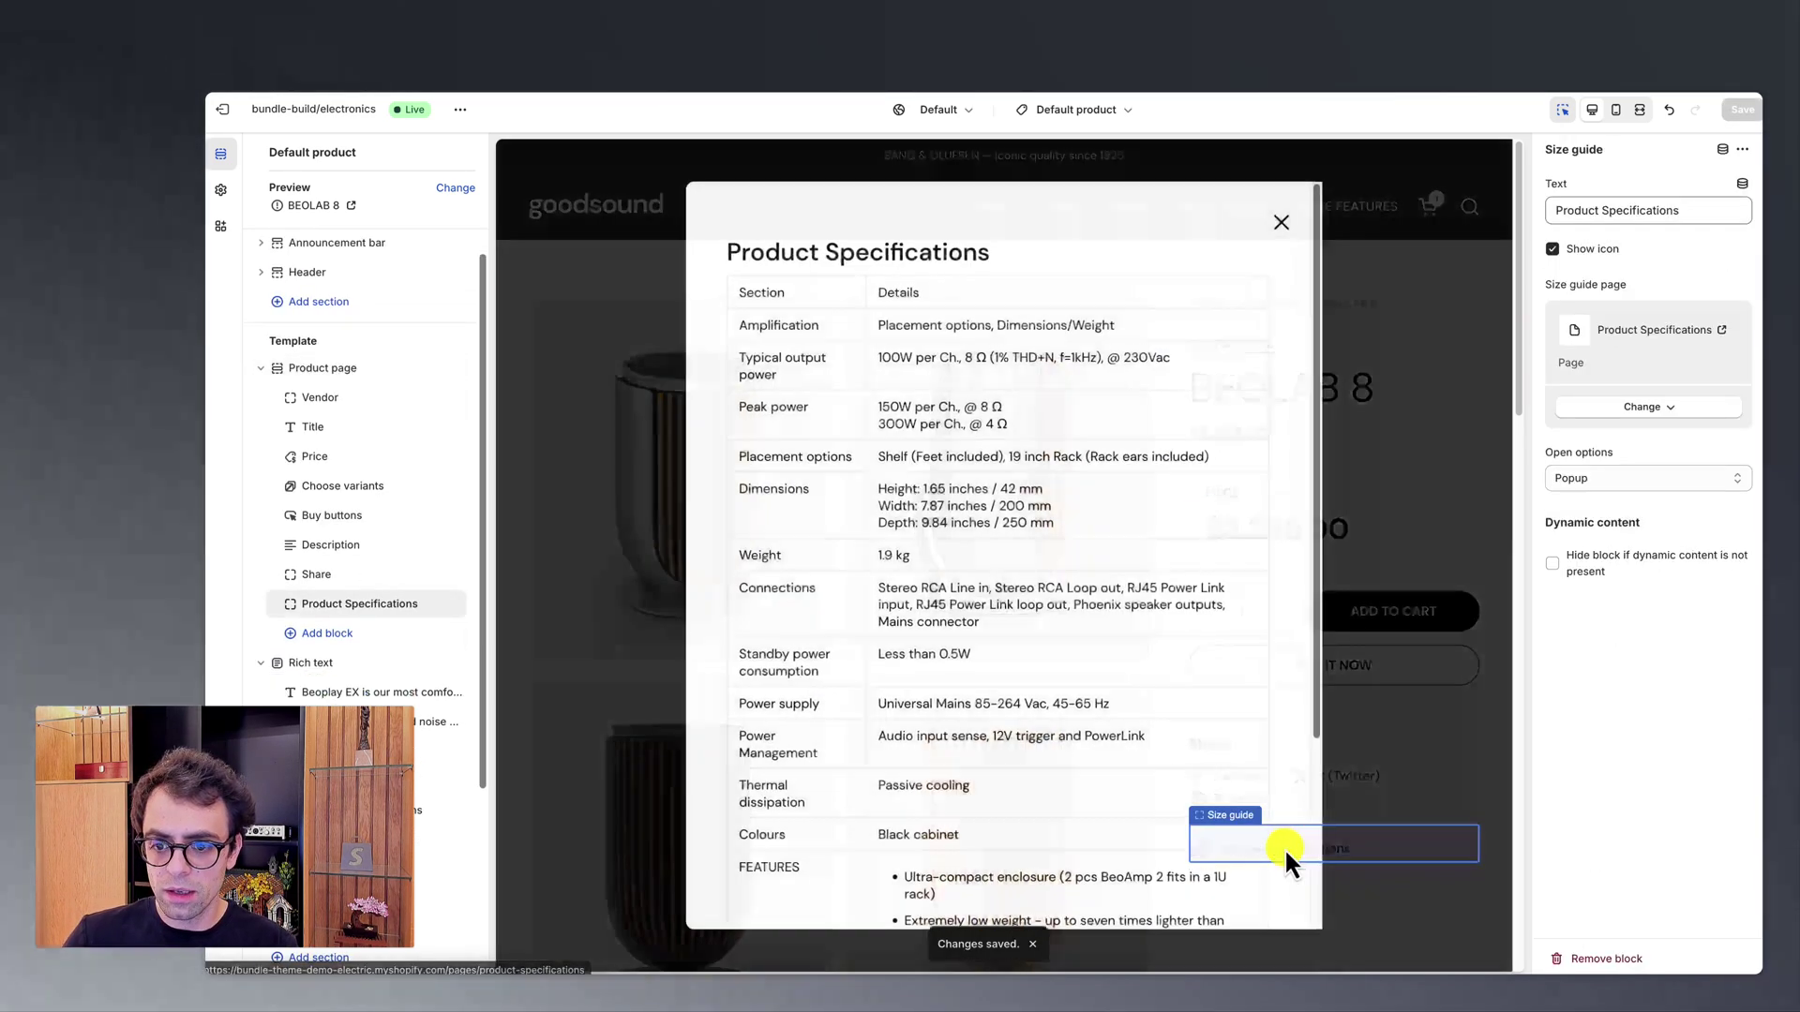
pyautogui.scroll(-3, 1118, 563)
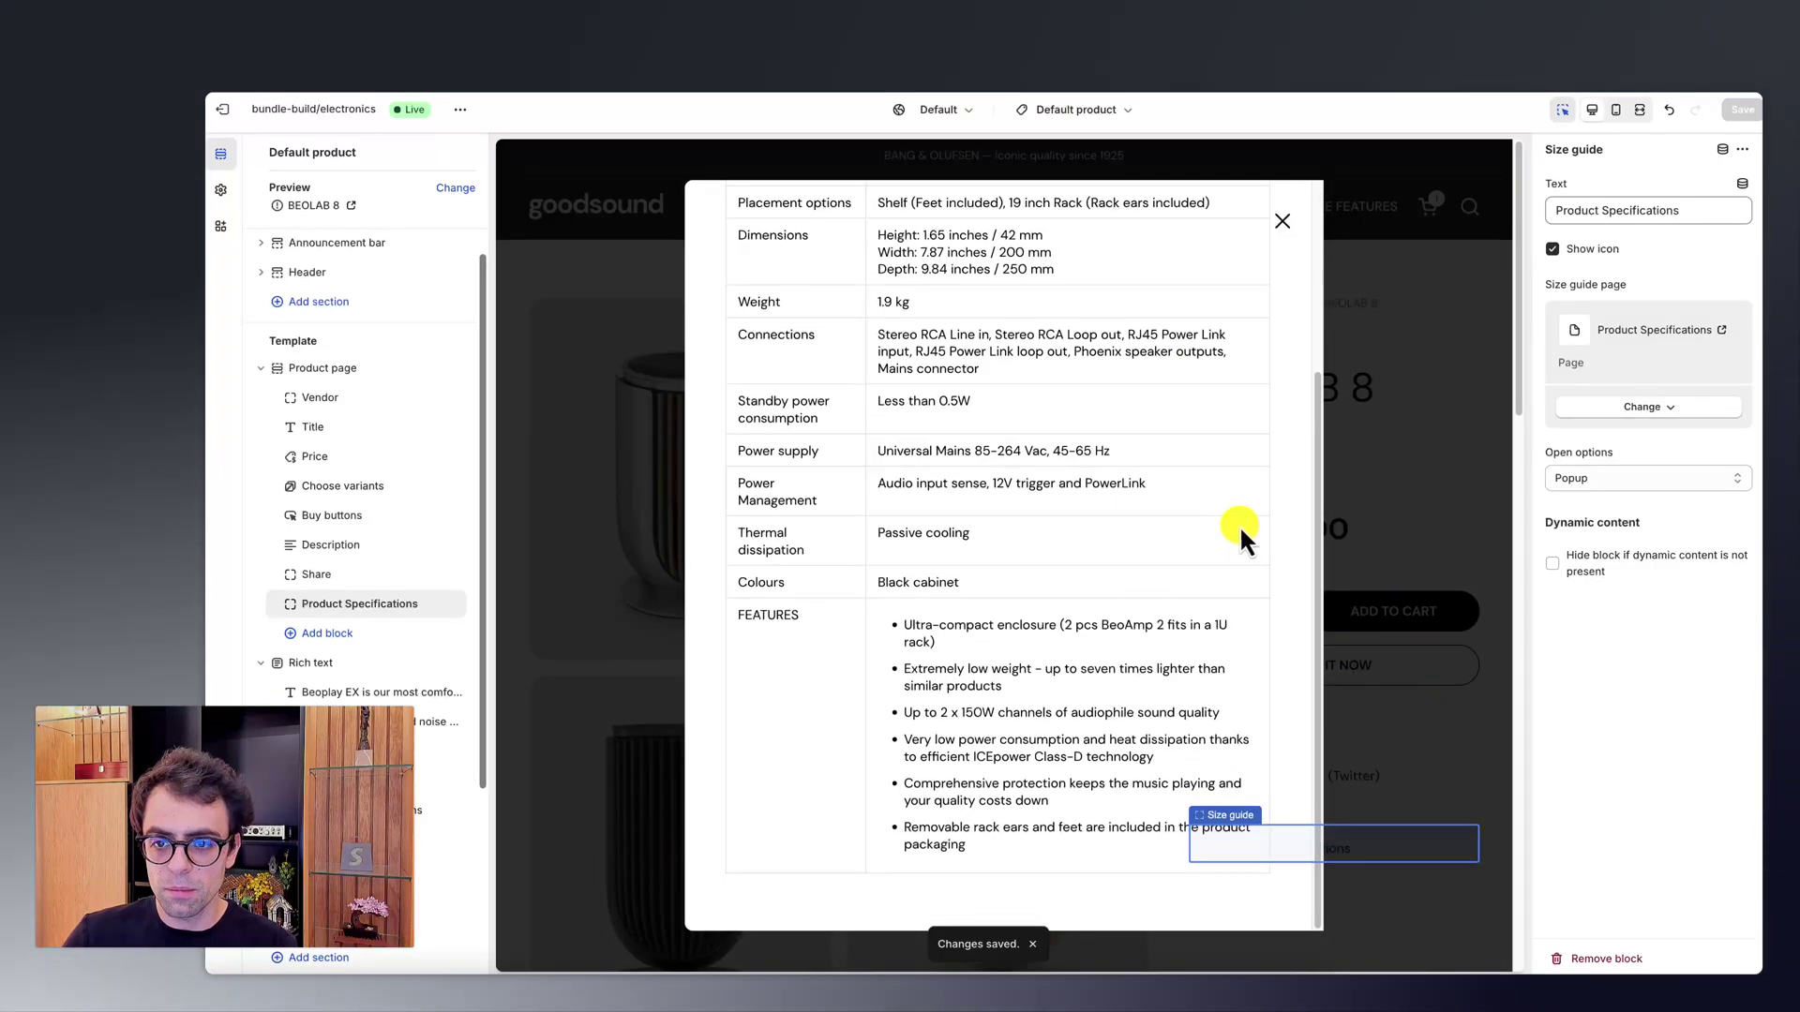
pyautogui.scroll(3, 1146, 497)
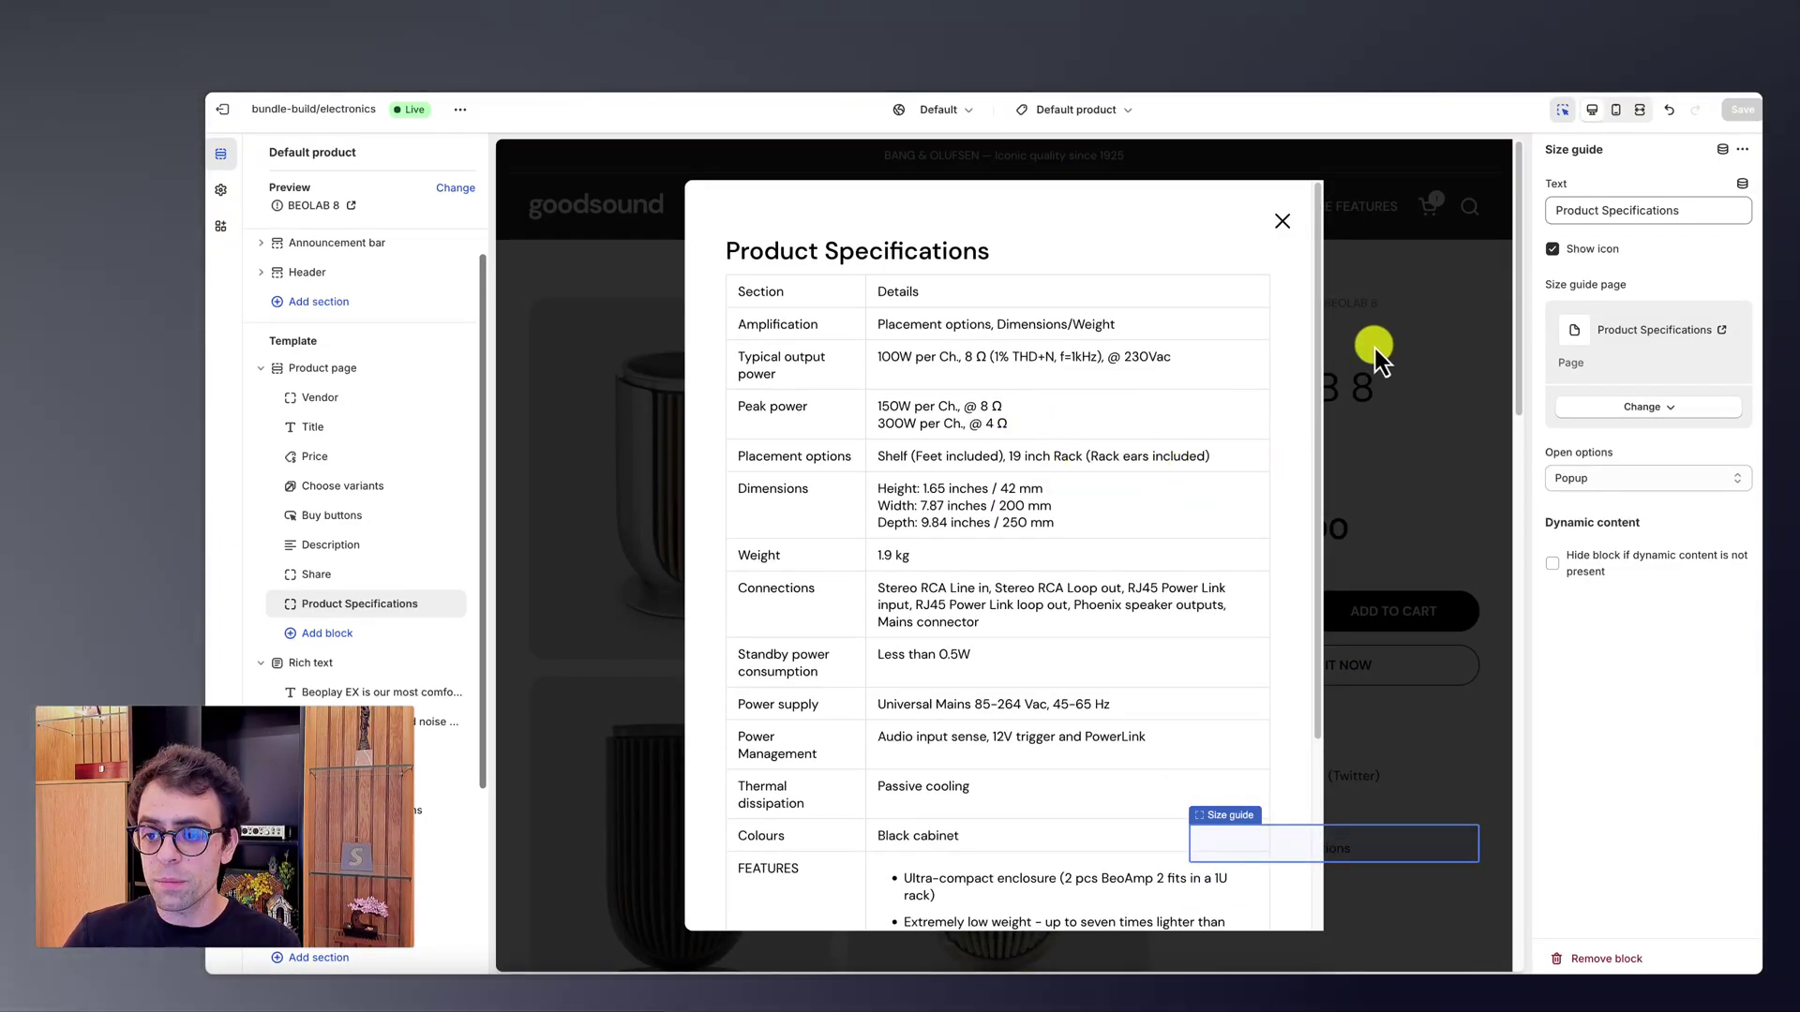
pyautogui.click(1427, 359)
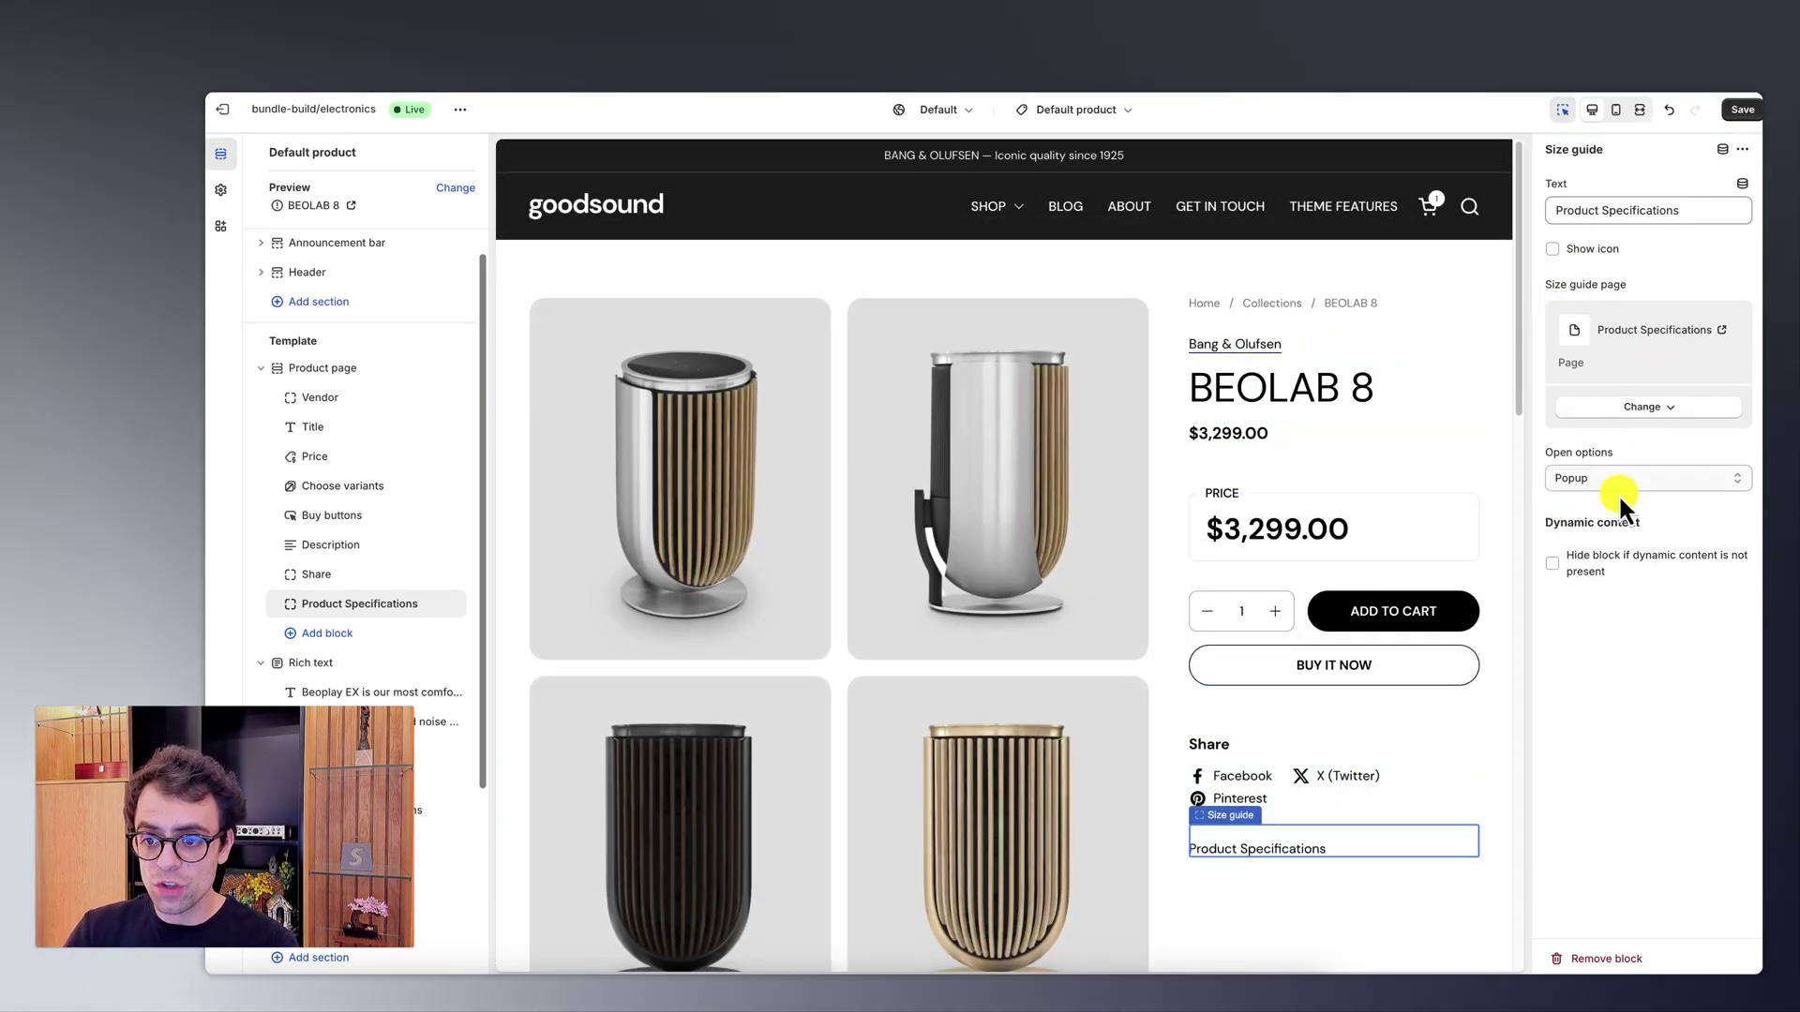
pyautogui.click(1591, 479)
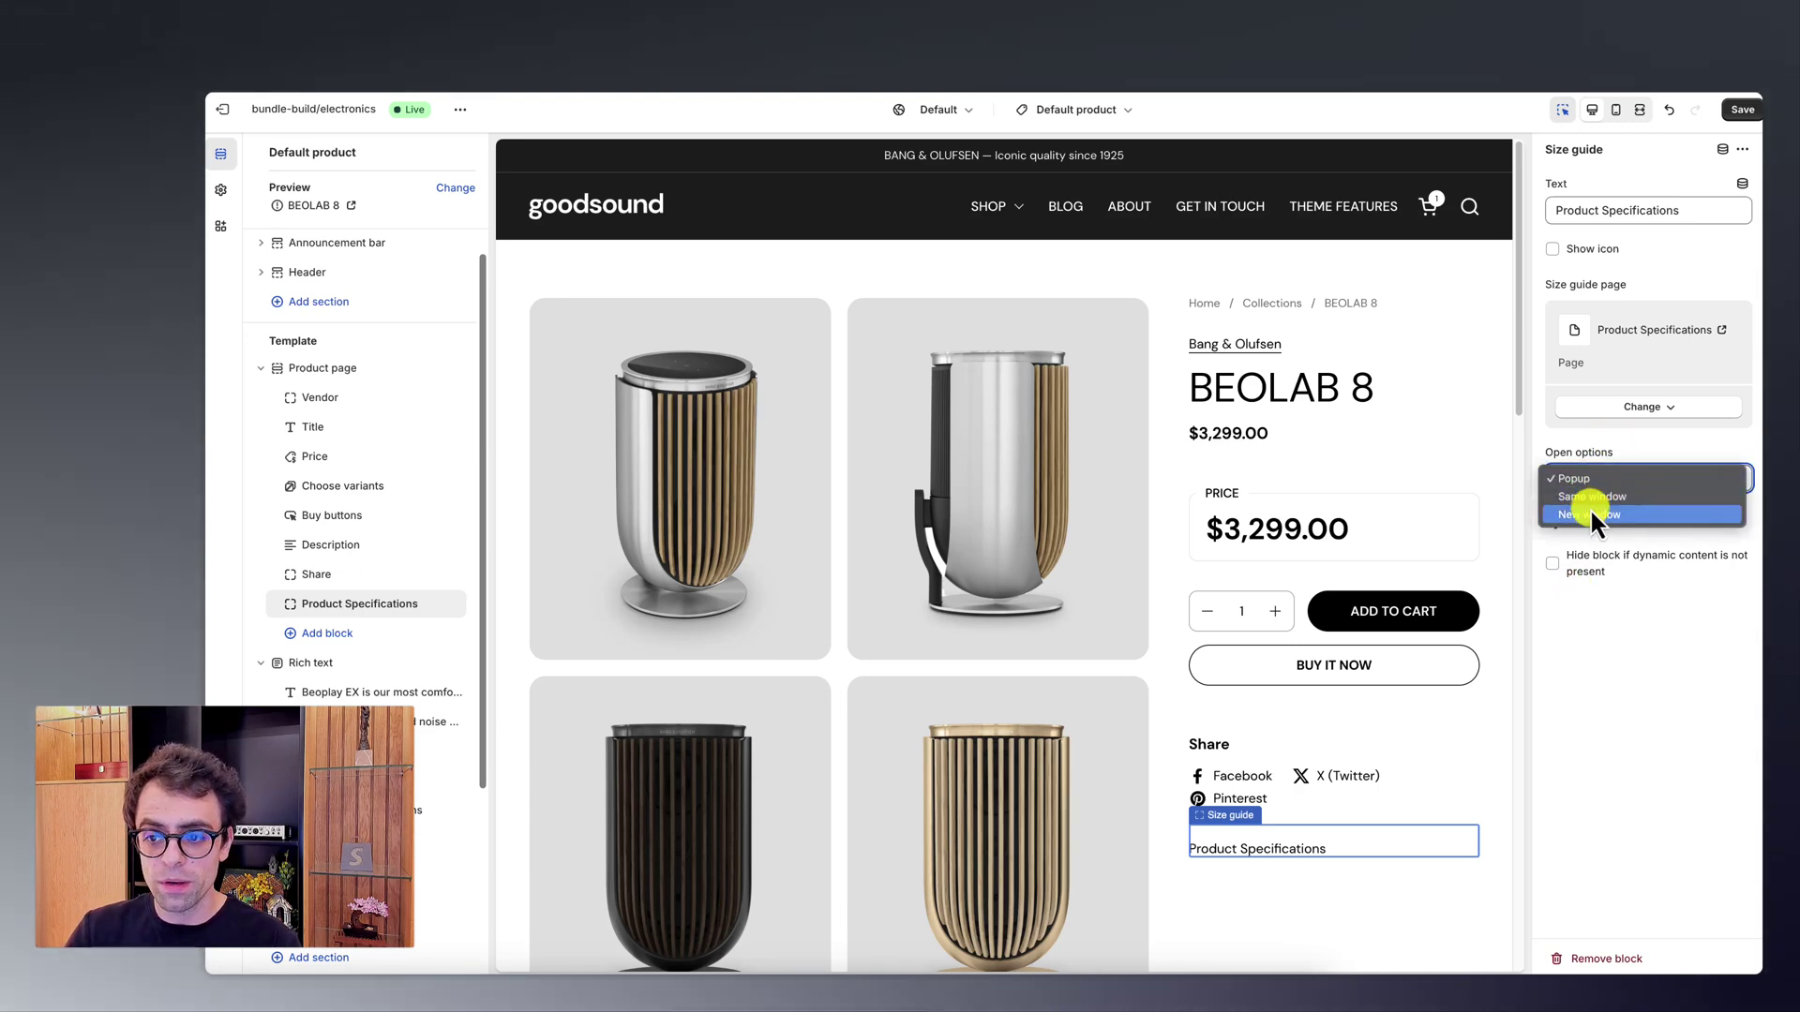
pyautogui.click(1605, 598)
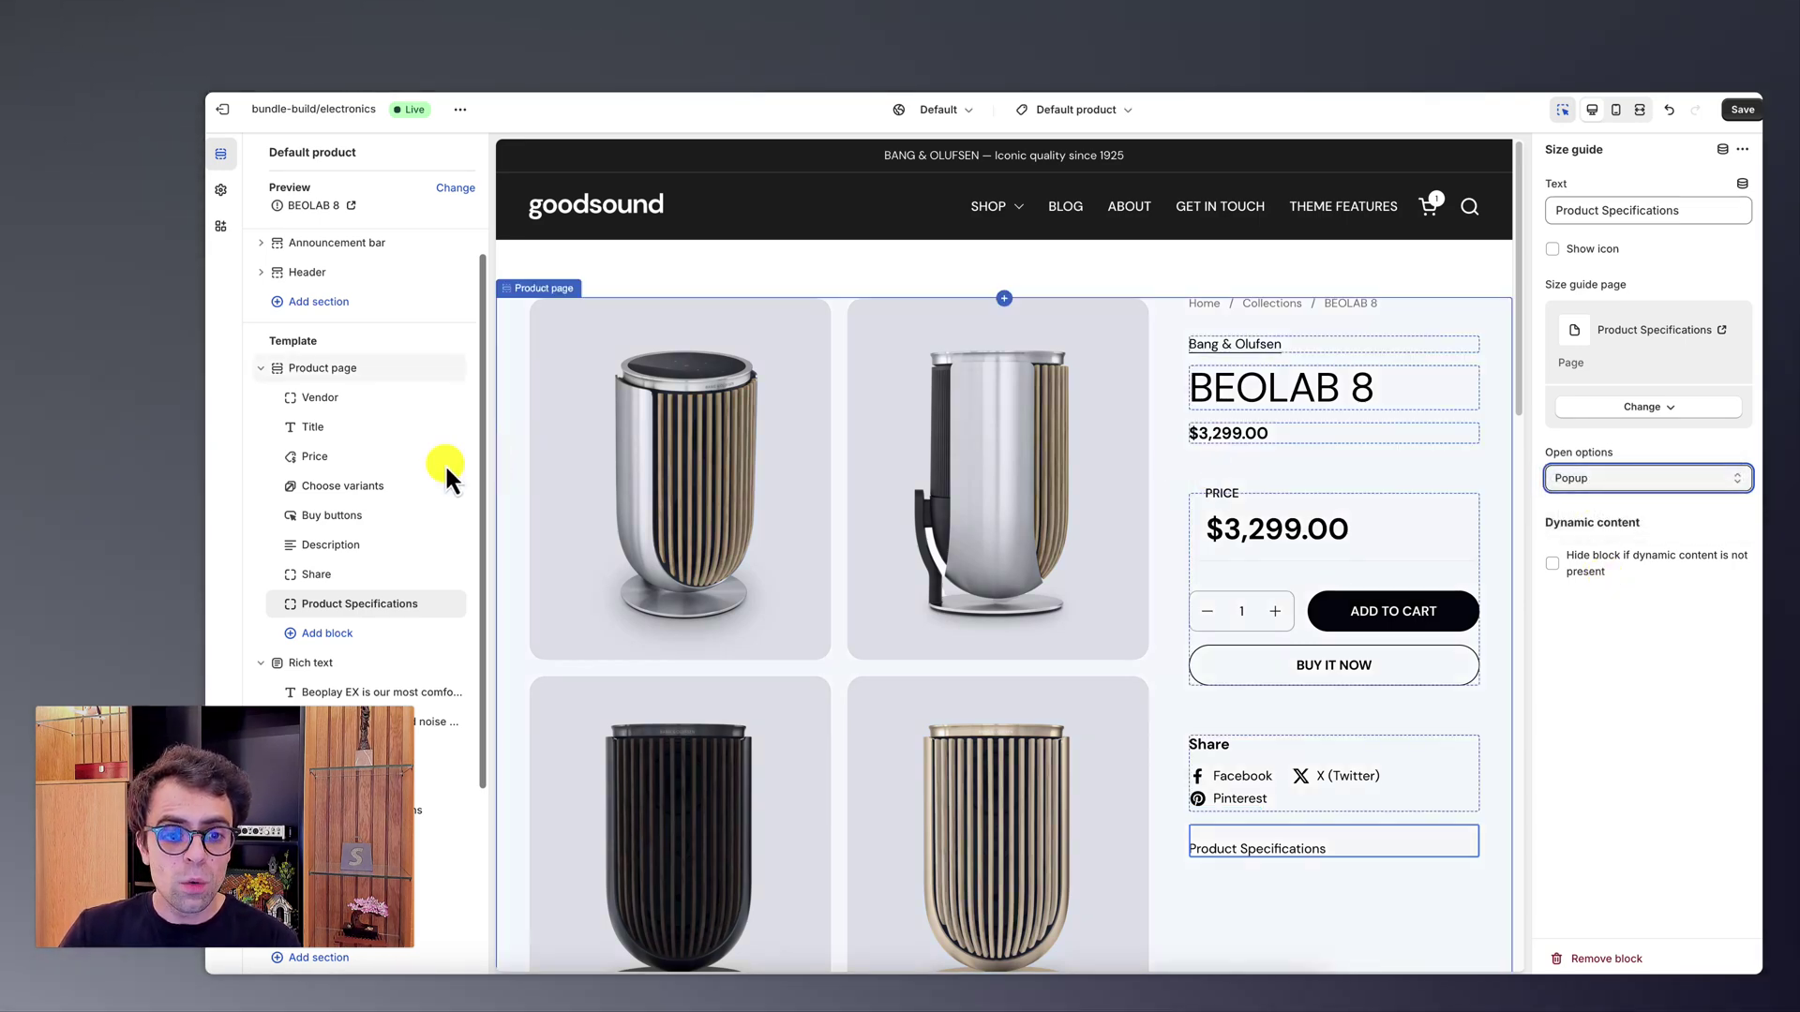
# Step: Add an Image block showing the image00002 storefront photo with a border radius of 22
pyautogui.click(345, 636)
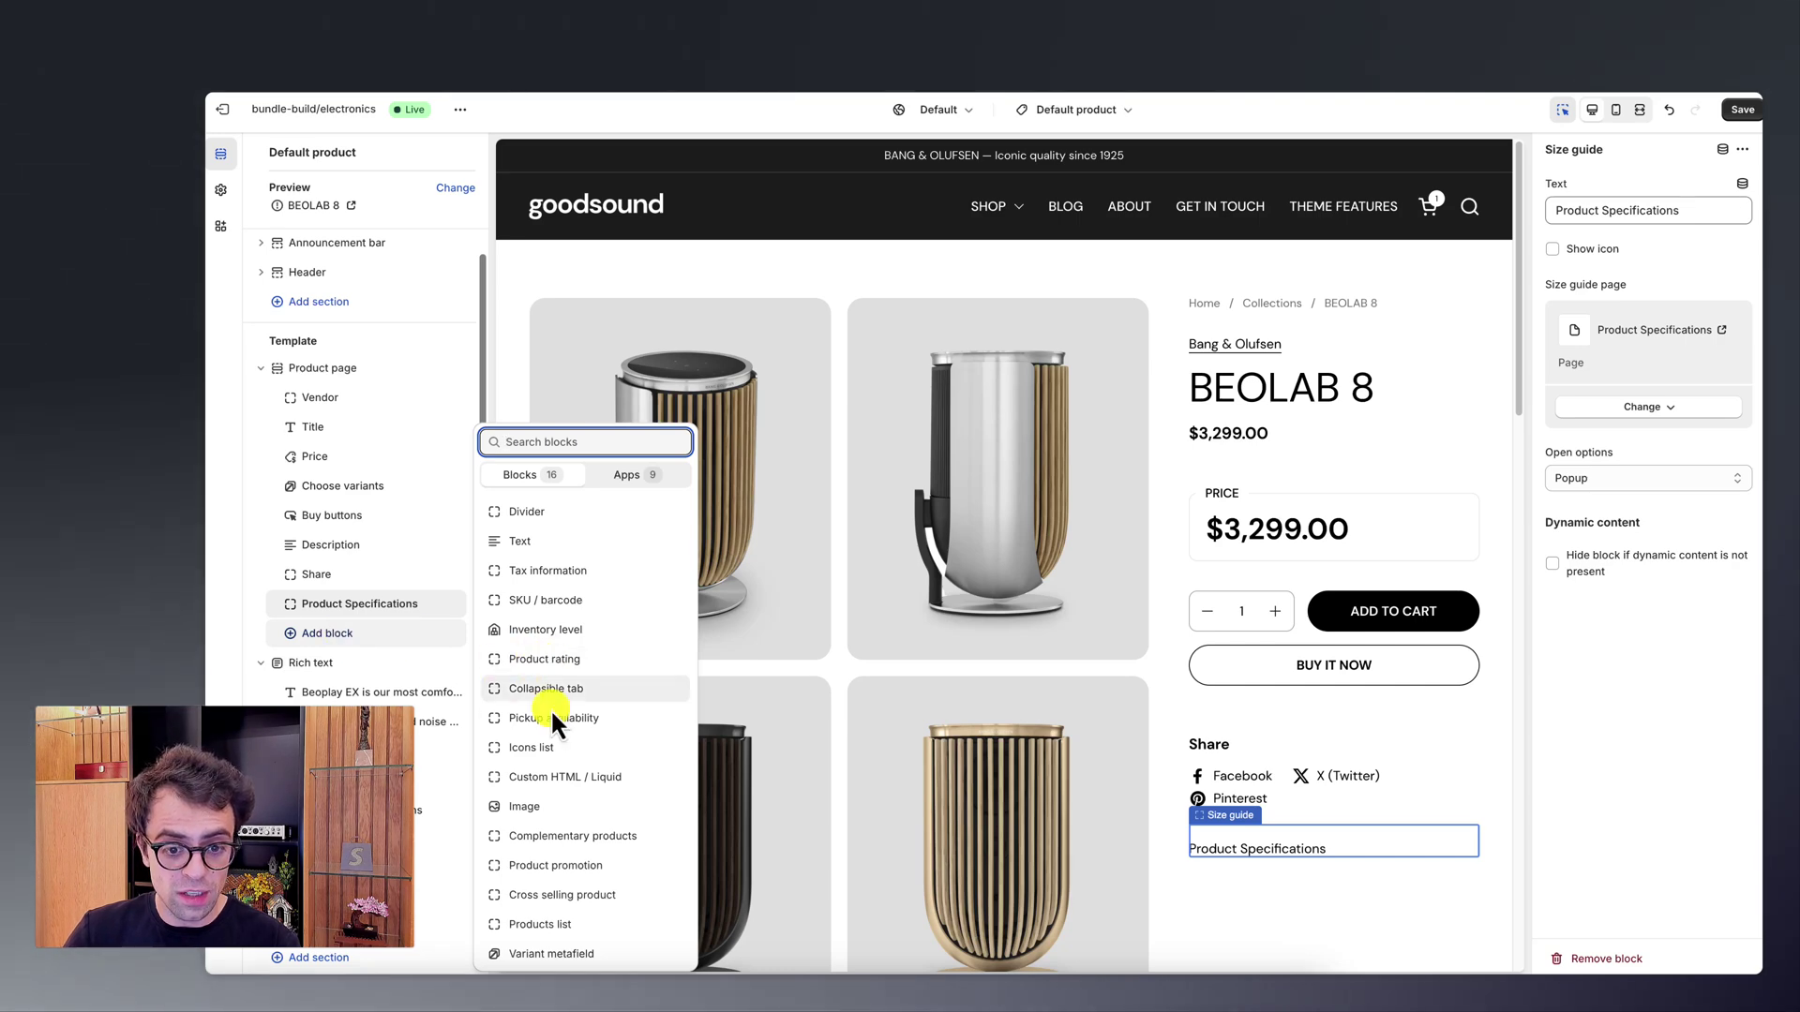
pyautogui.click(558, 801)
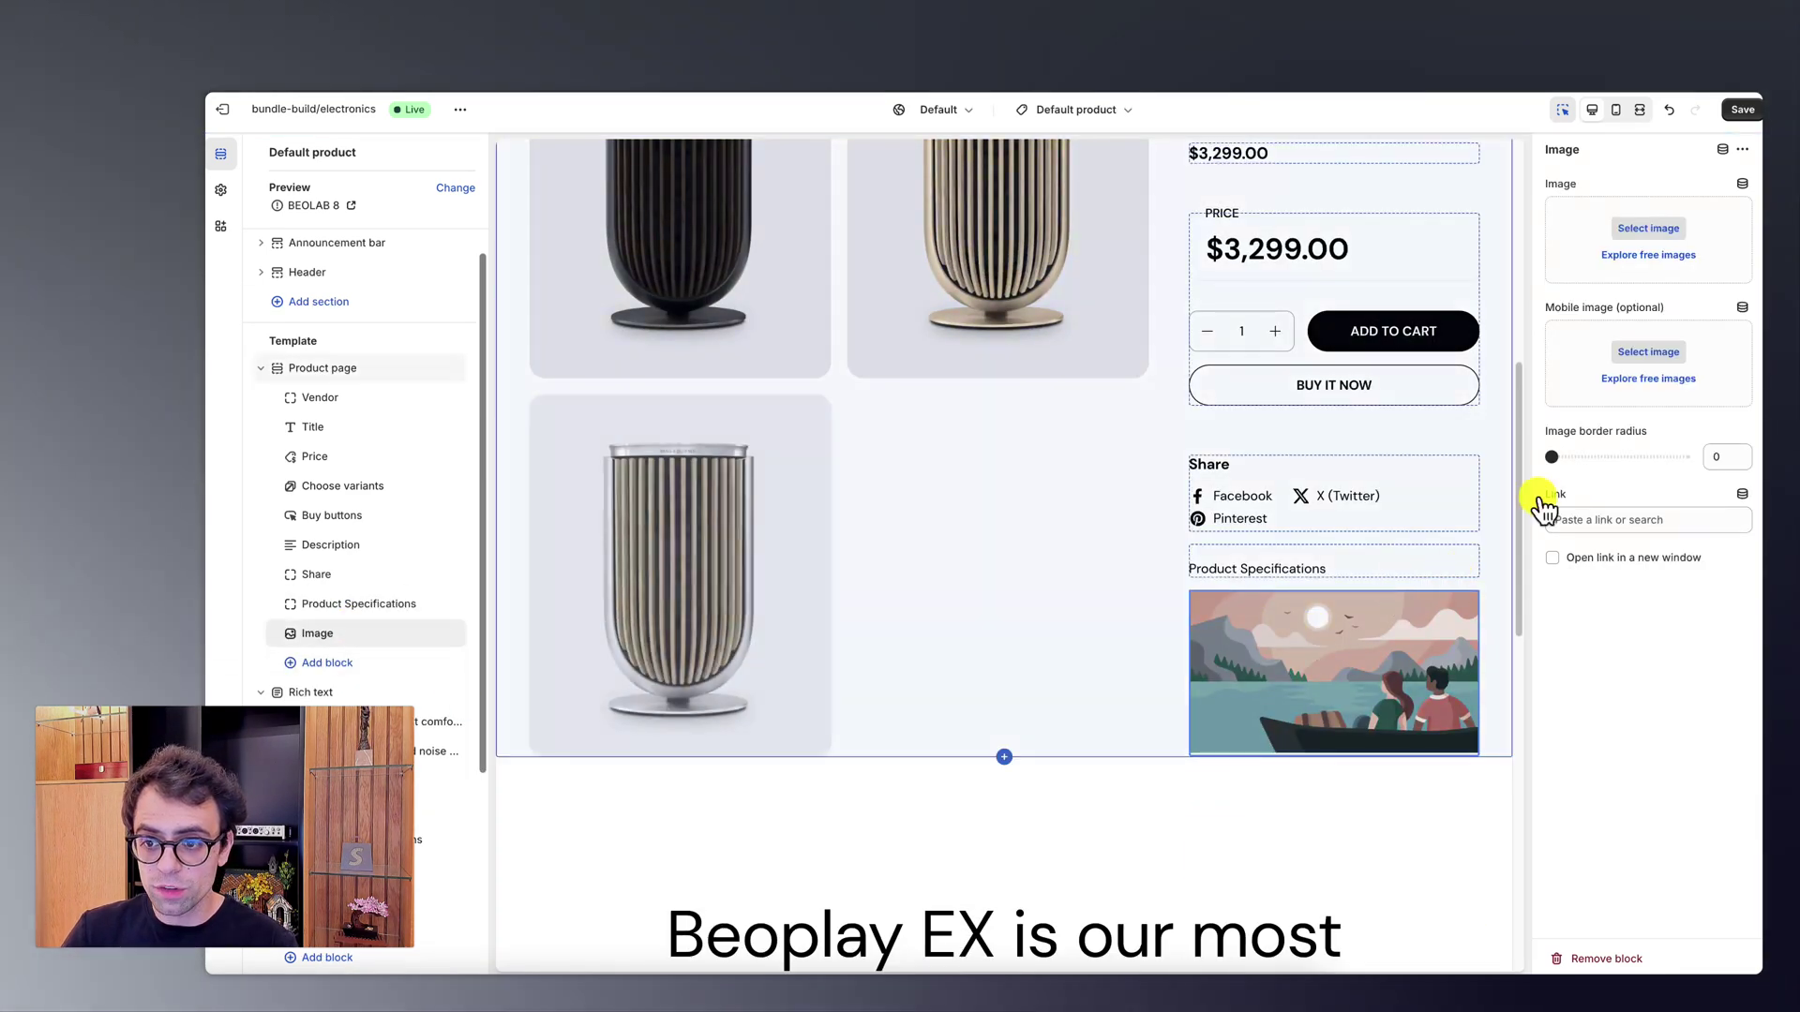
pyautogui.click(1633, 235)
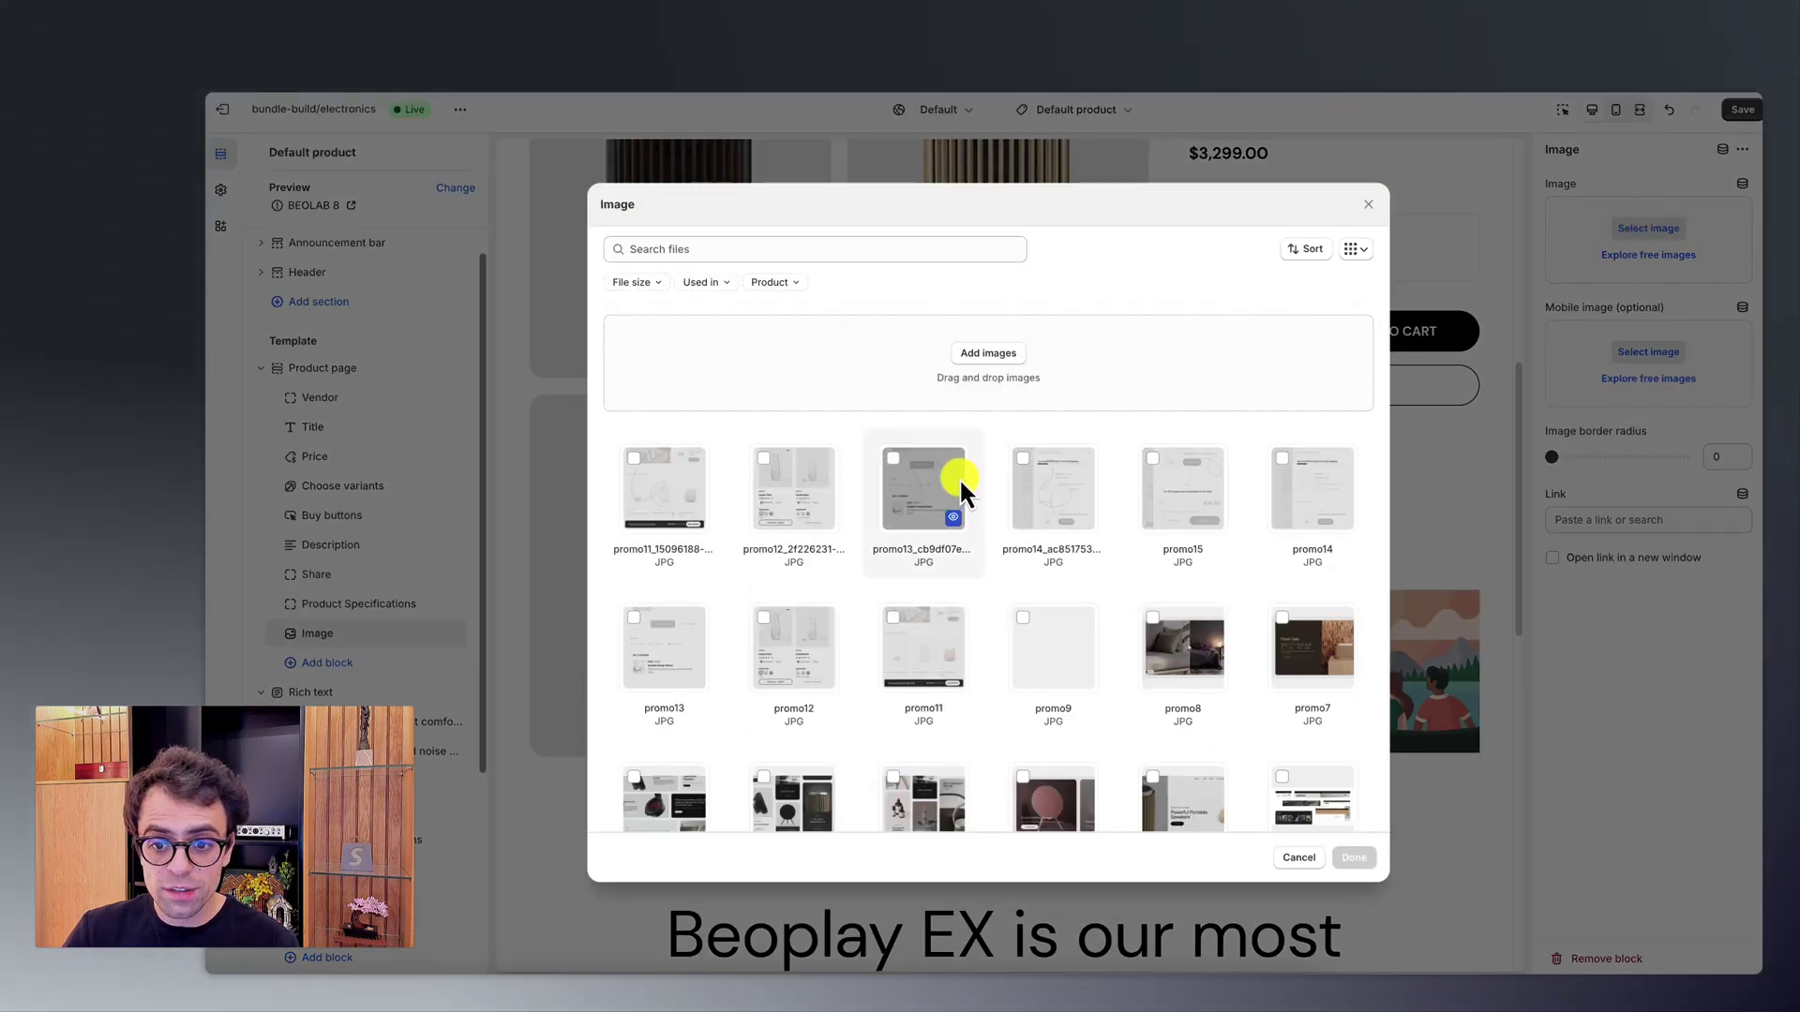
pyautogui.scroll(-10, 956, 497)
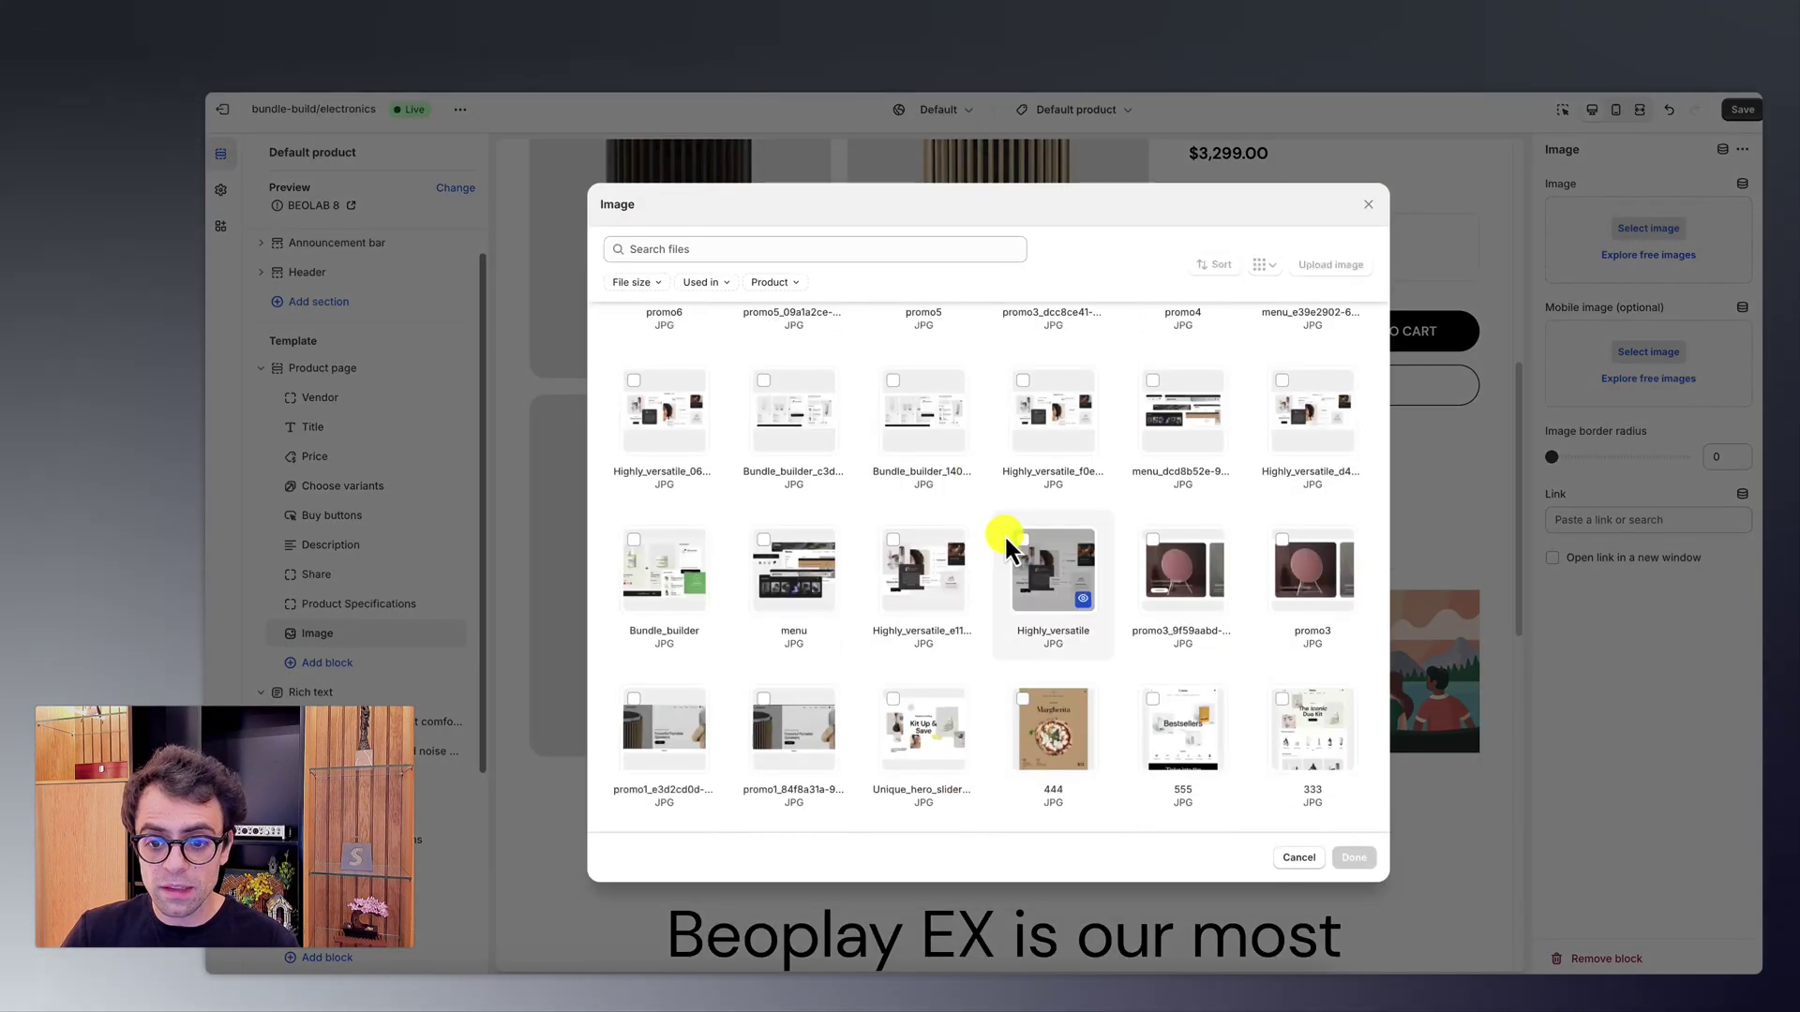
pyautogui.scroll(-3, 942, 555)
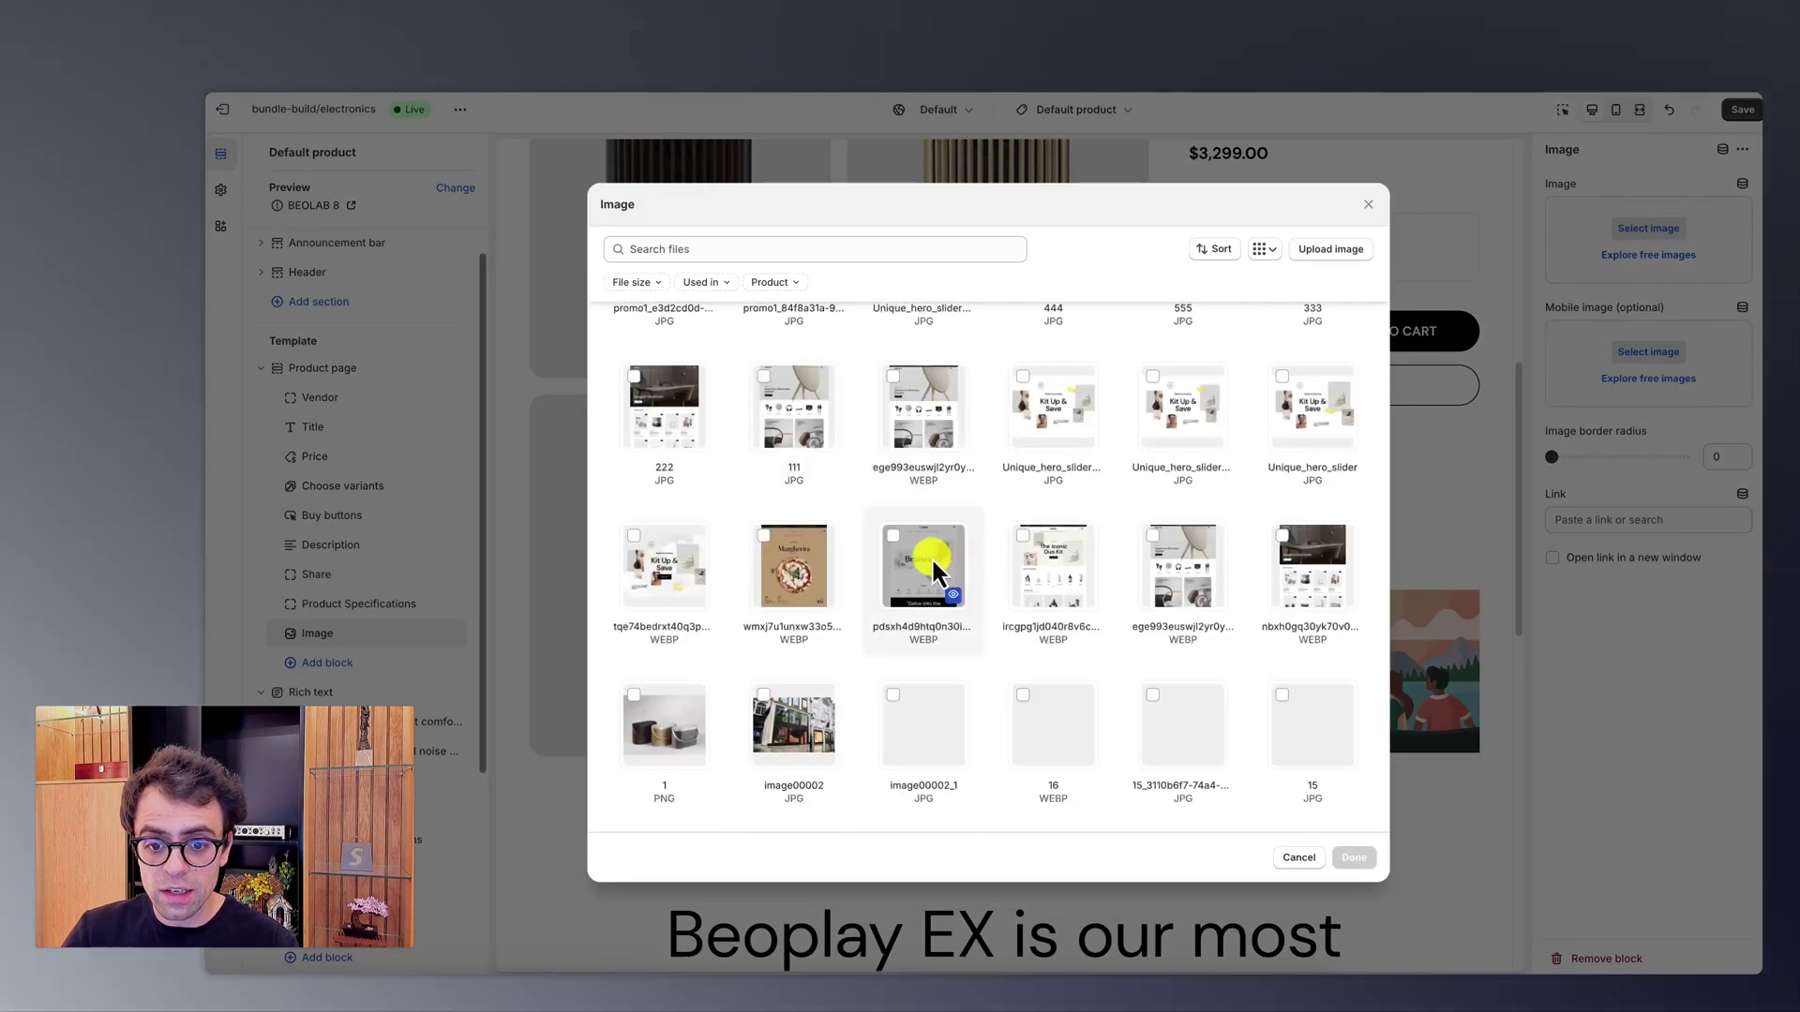
pyautogui.click(825, 724)
pyautogui.click(1354, 857)
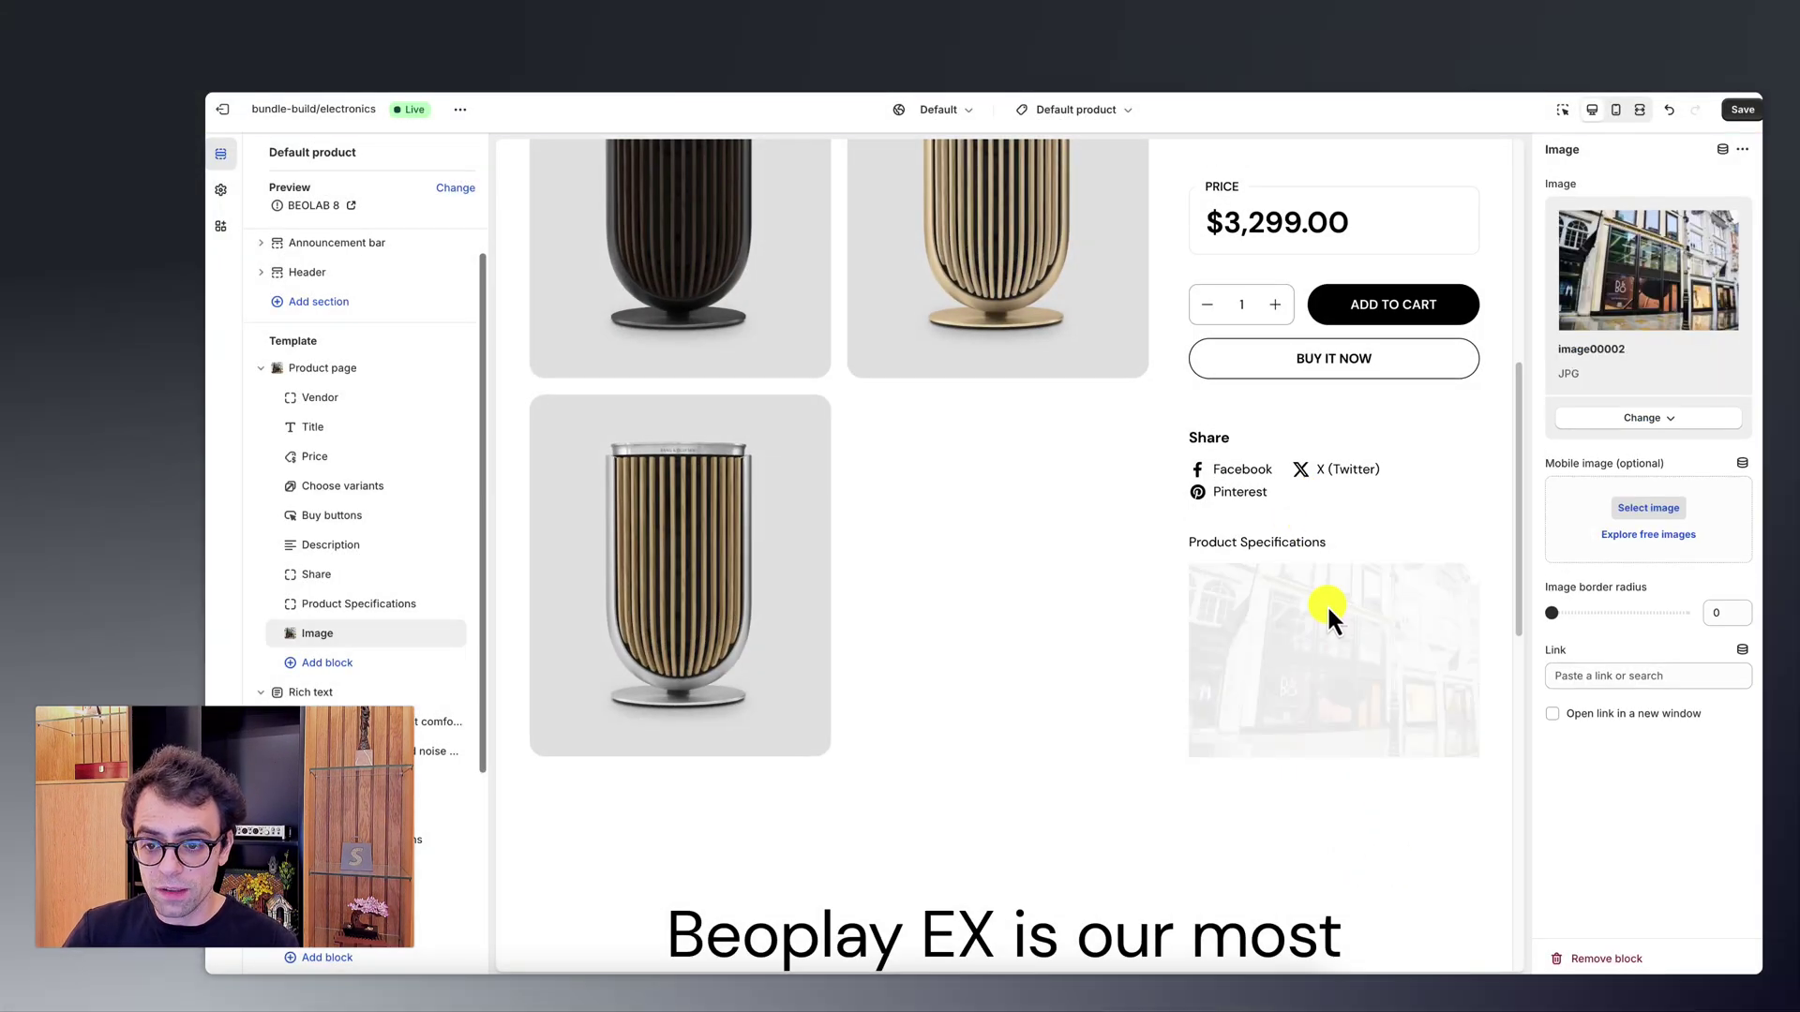
pyautogui.scroll(-2, 1386, 699)
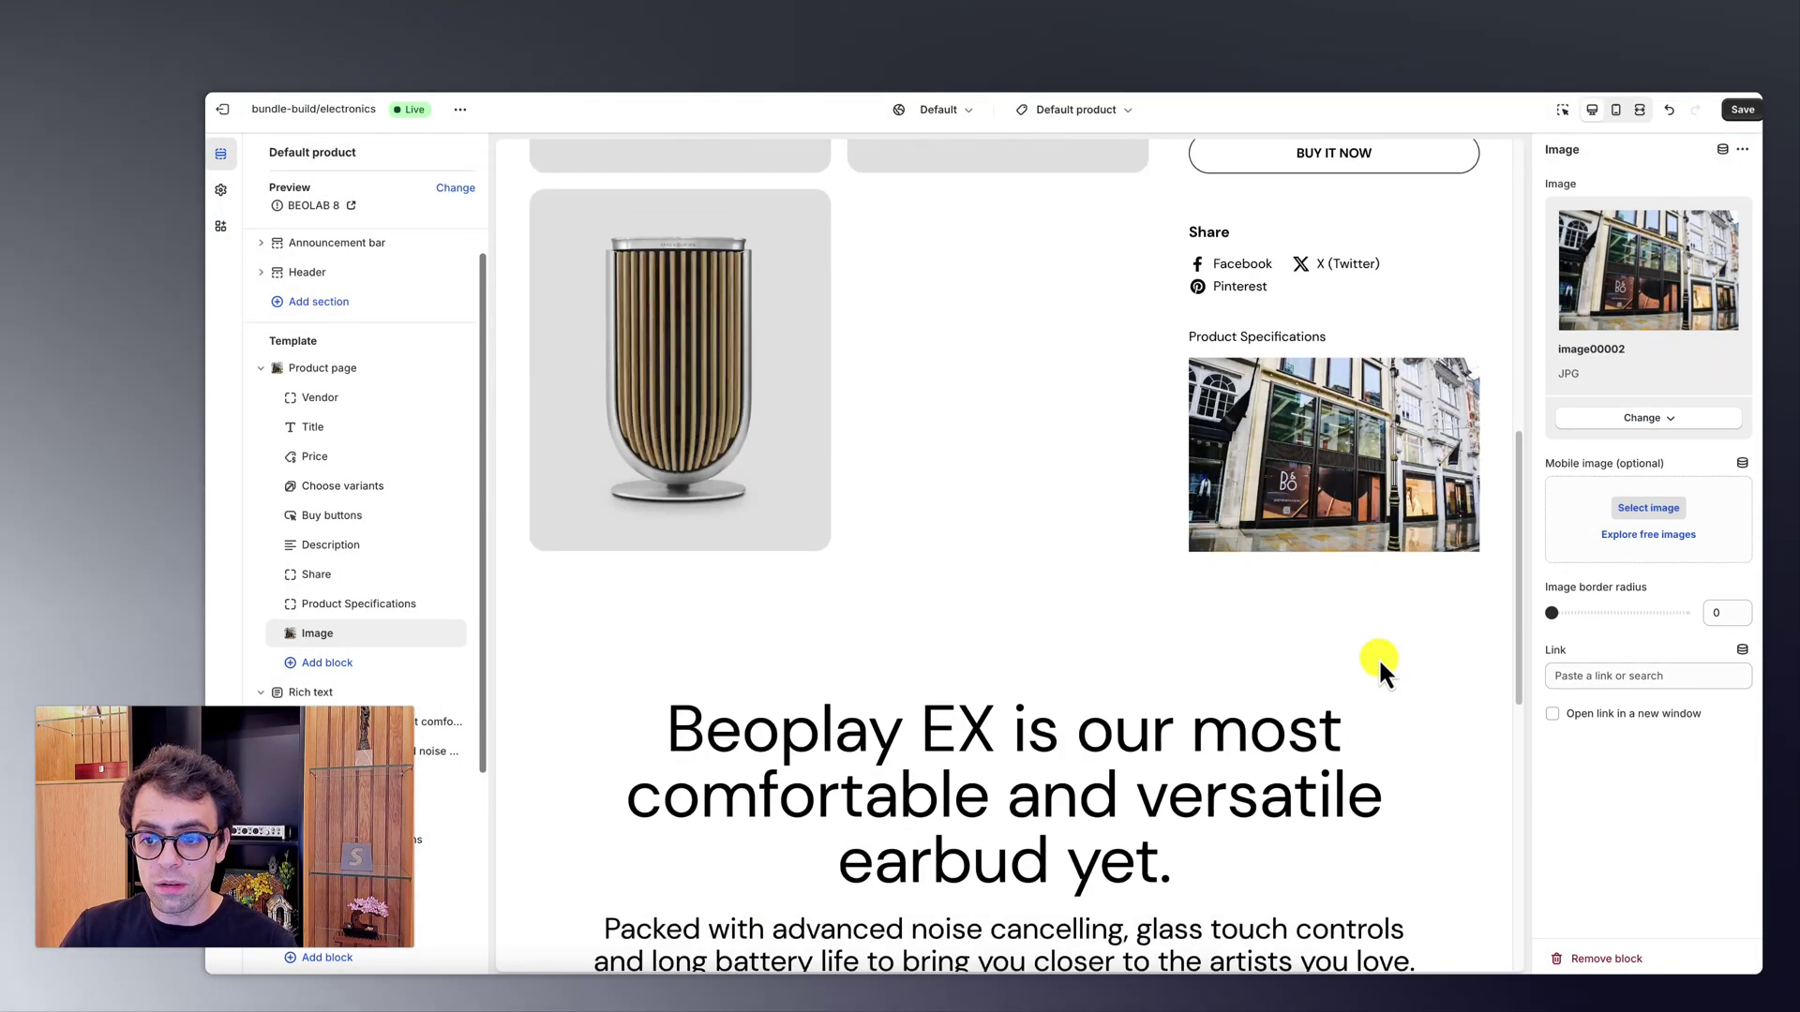
pyautogui.moveTo(1552, 613); pyautogui.dragTo(1667, 615)
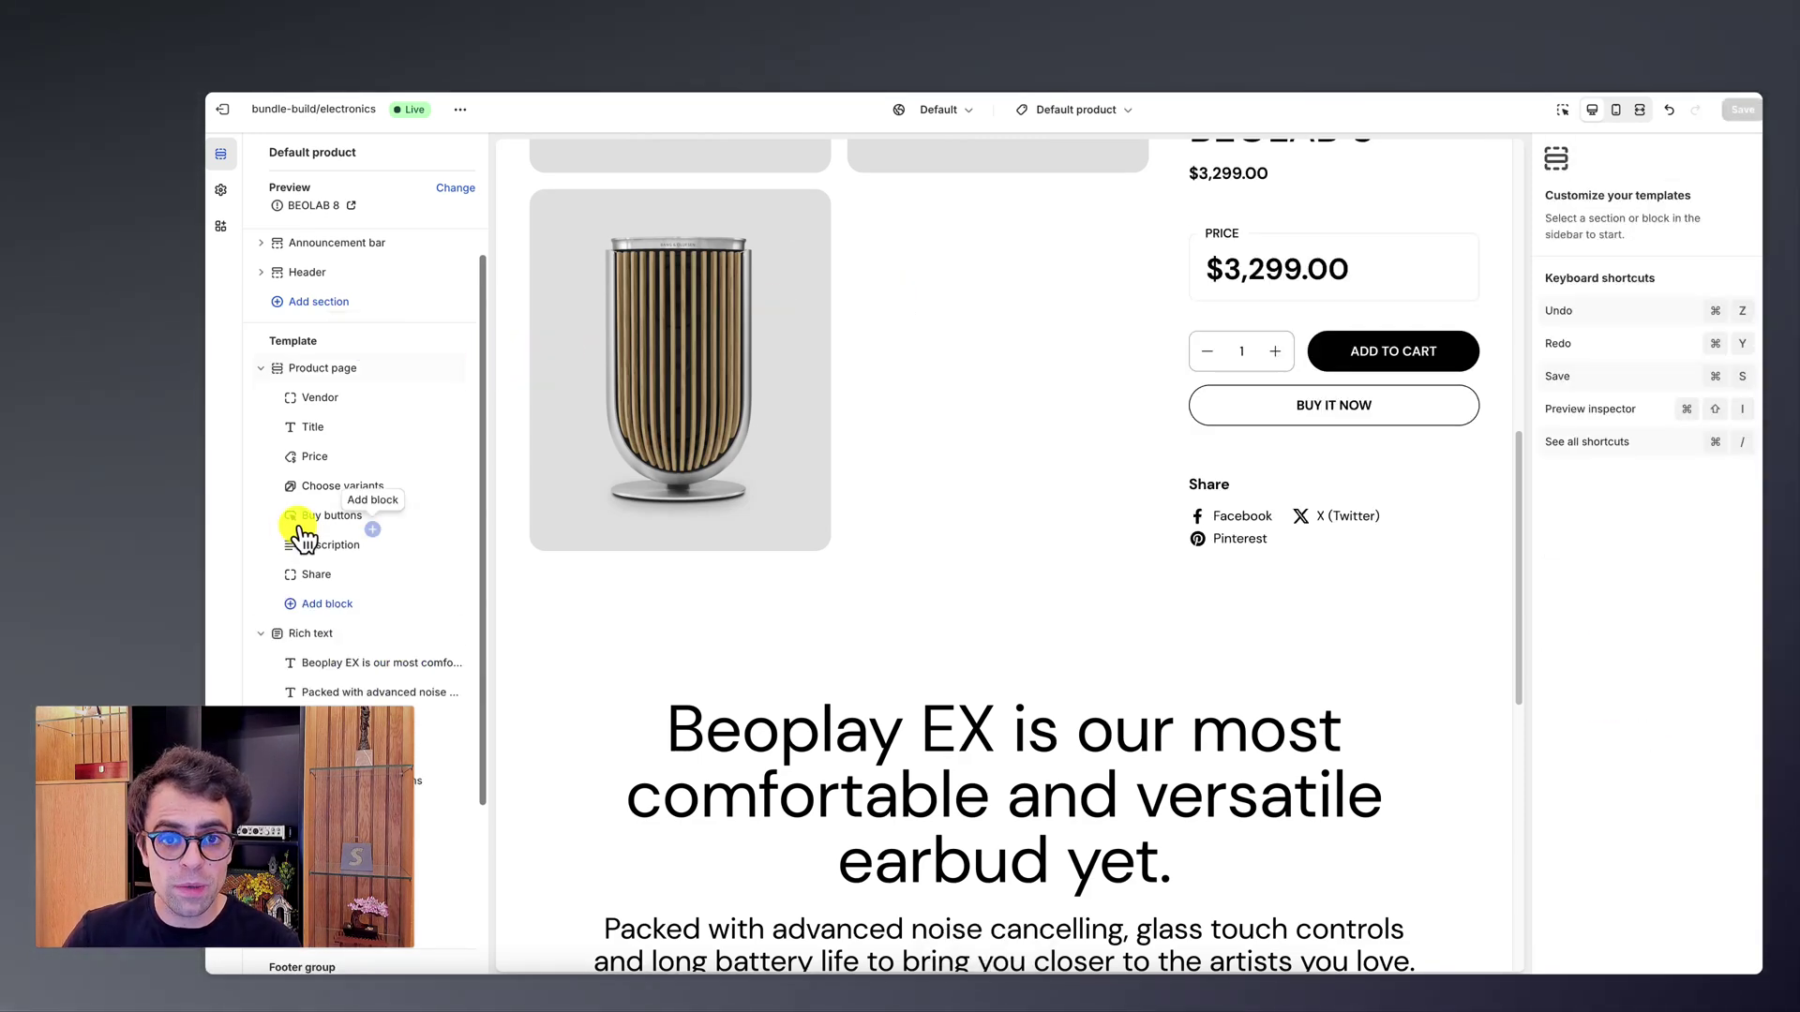
# Step: Enable sticky add to cart in the Product page section and view the BEOLAB 8 bar in the preview
pyautogui.scroll(-1, 309, 540)
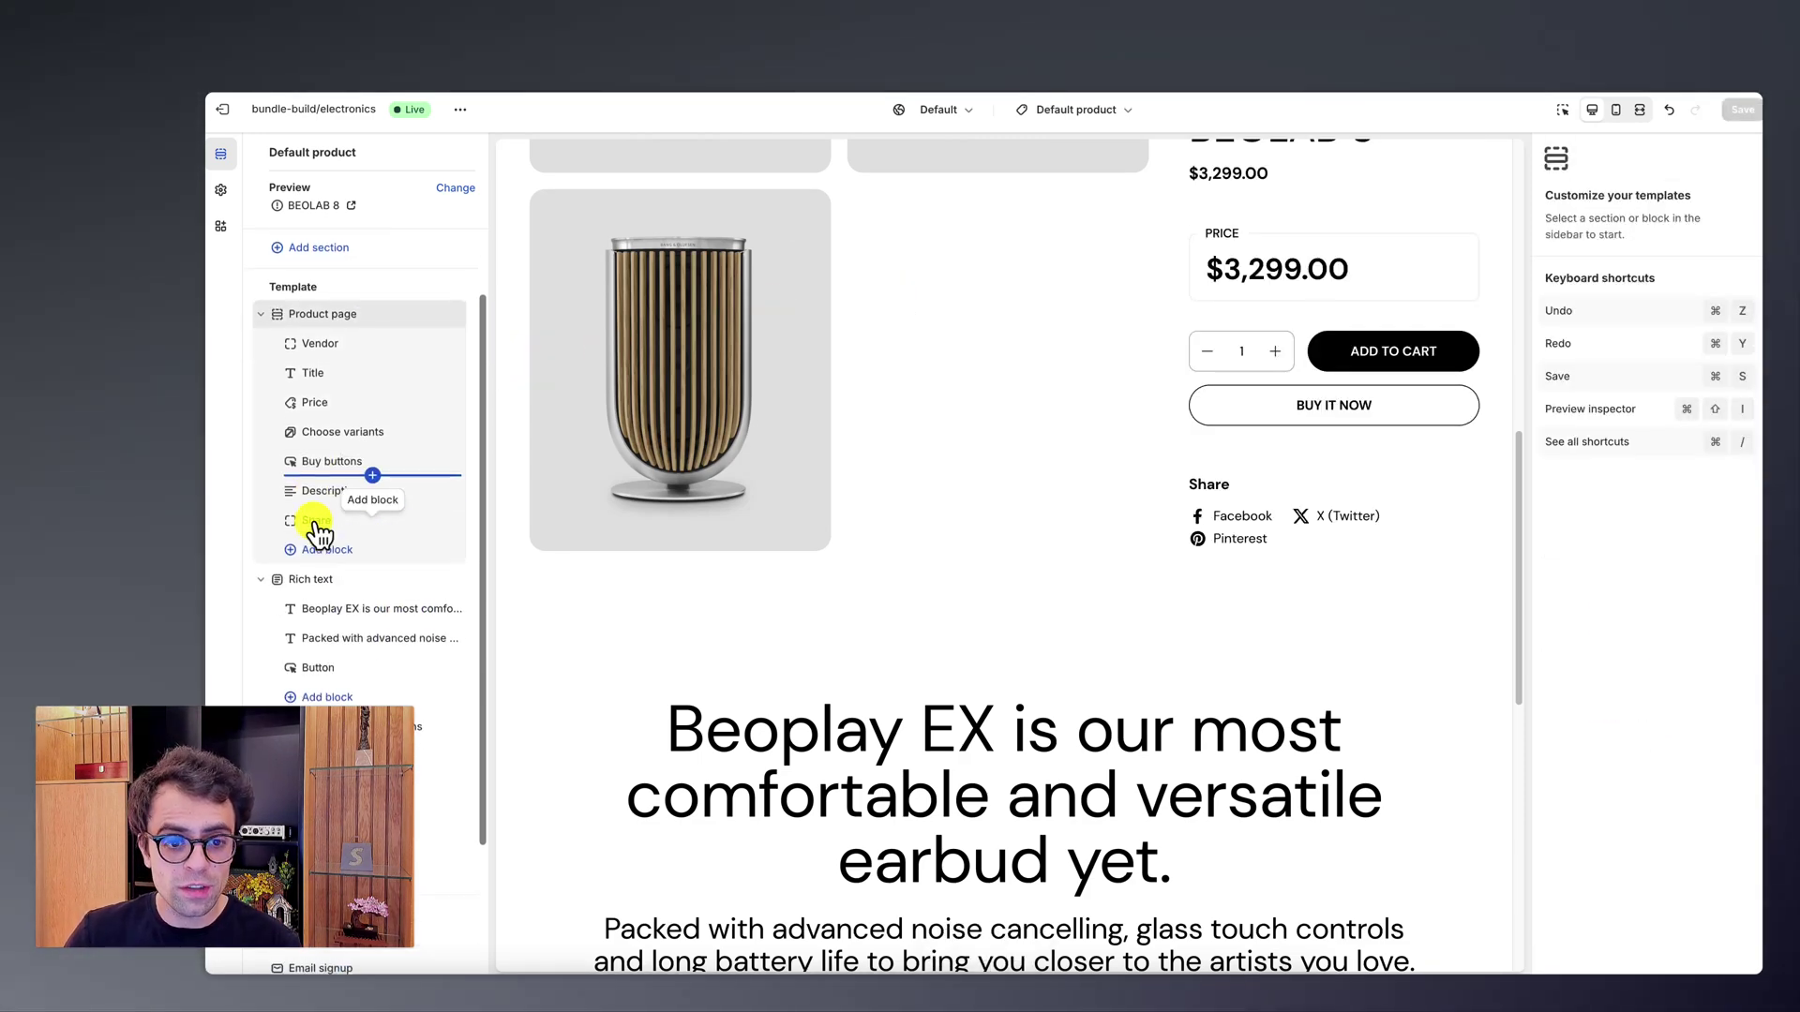
pyautogui.click(323, 314)
pyautogui.scroll(-5, 1591, 575)
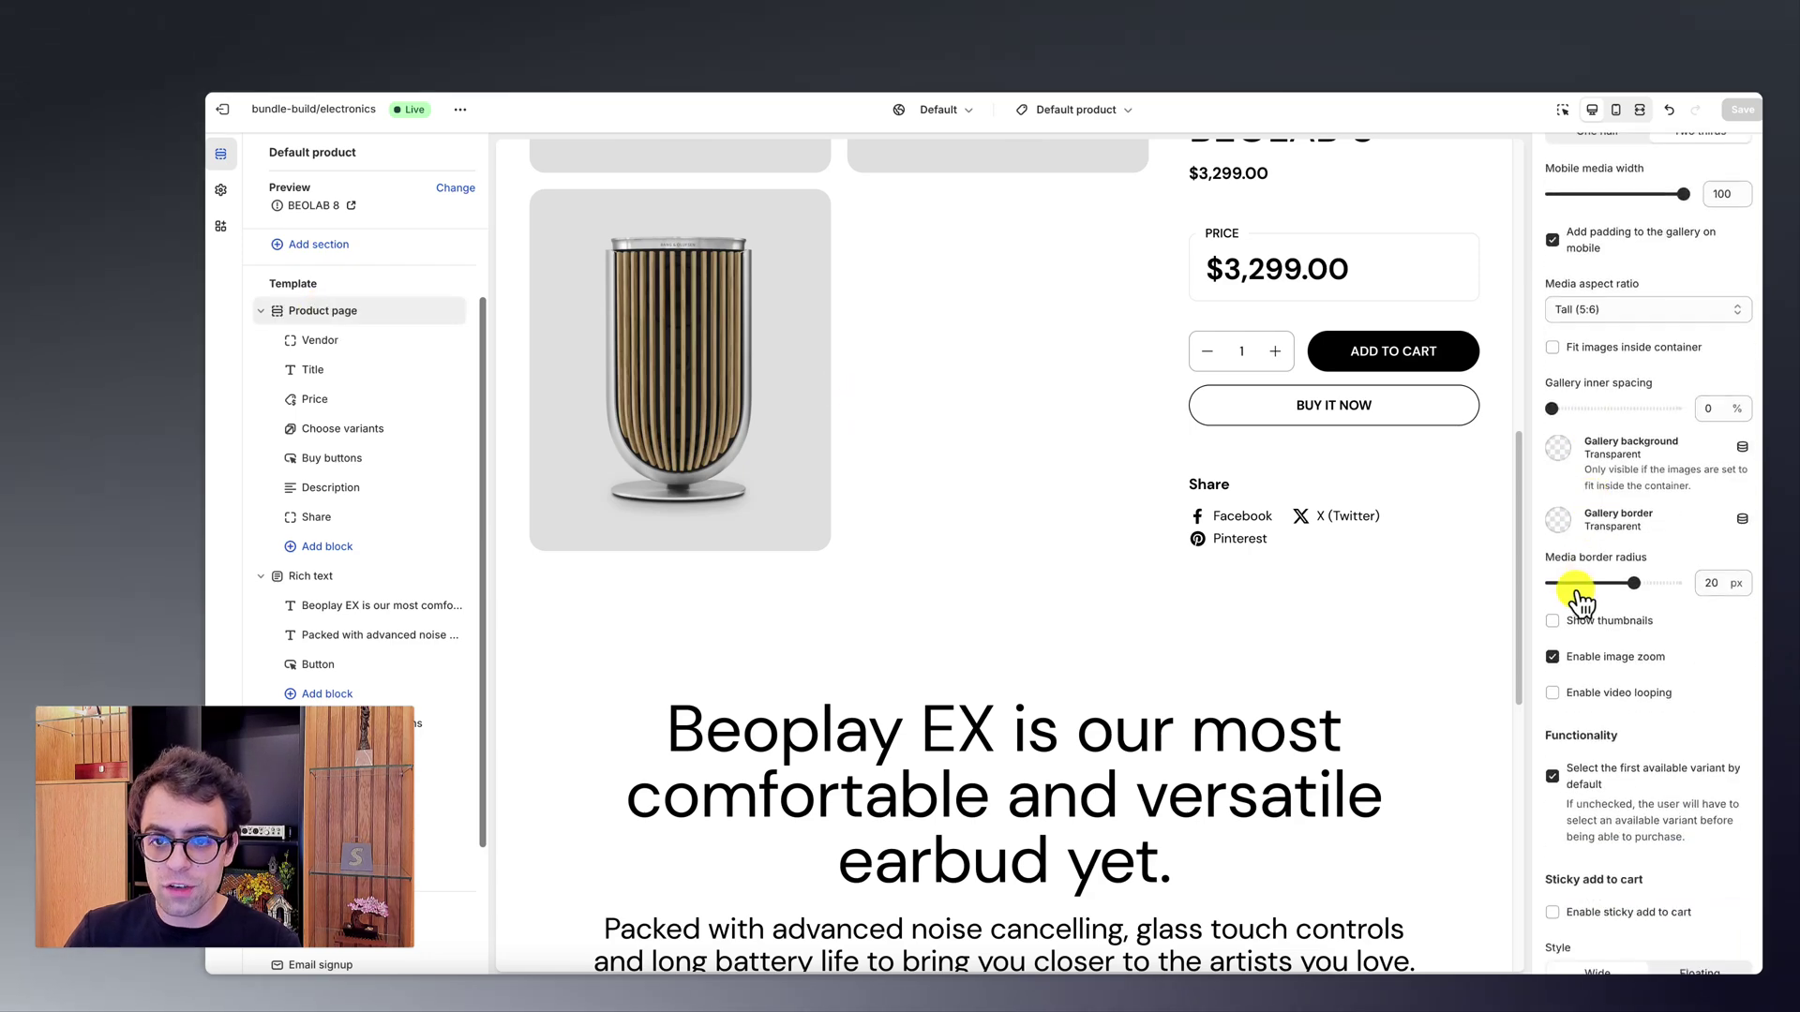
pyautogui.scroll(-1, 1589, 620)
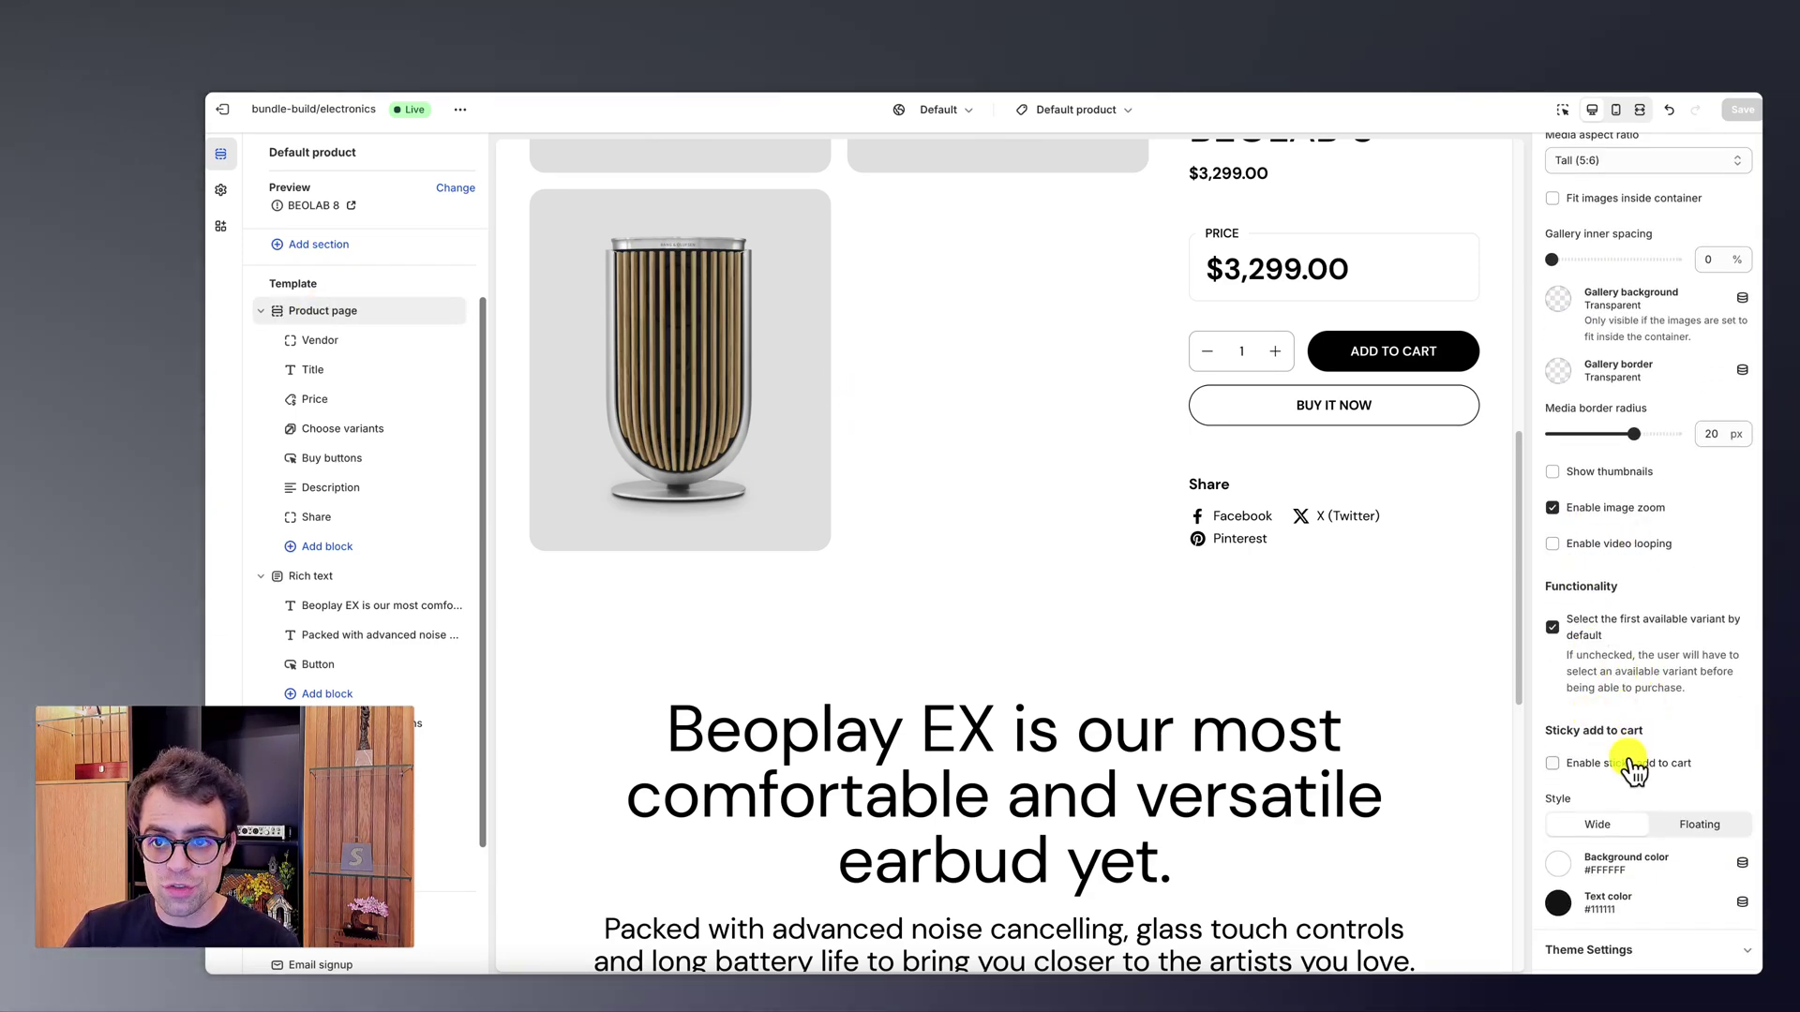
pyautogui.scroll(-1, 1631, 767)
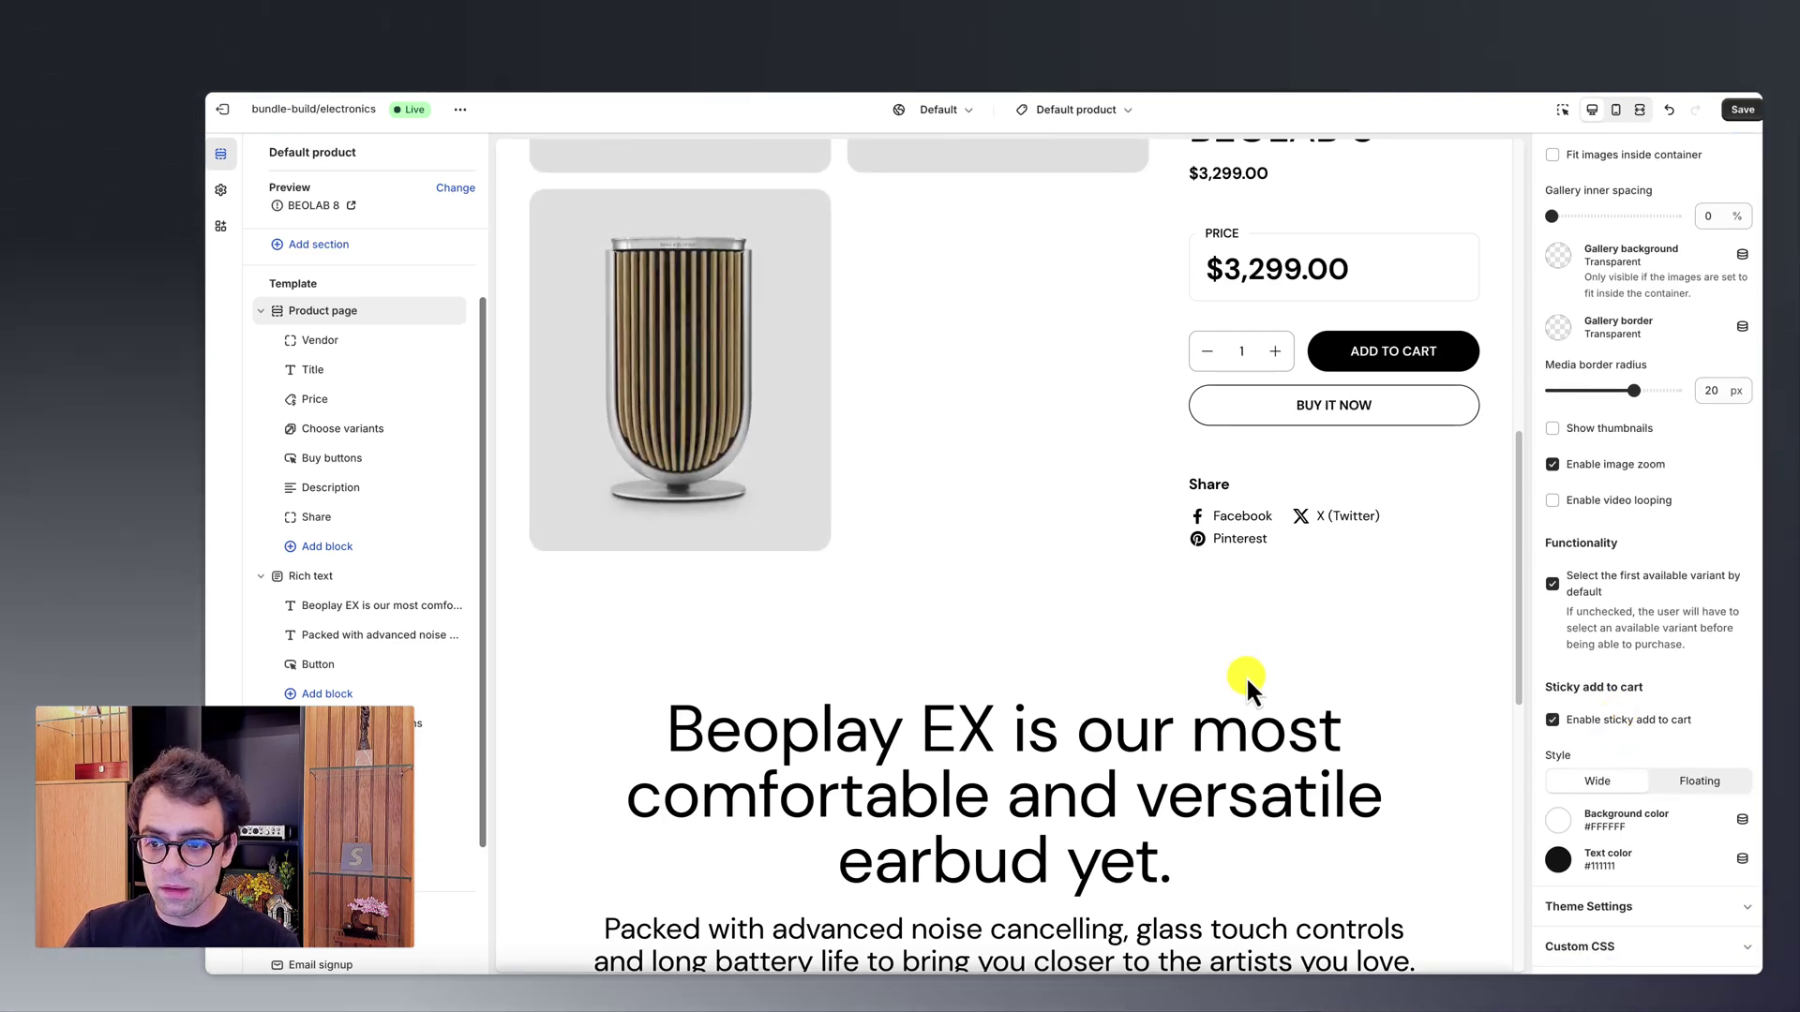
pyautogui.scroll(-6, 1253, 684)
pyautogui.scroll(-1, 1257, 683)
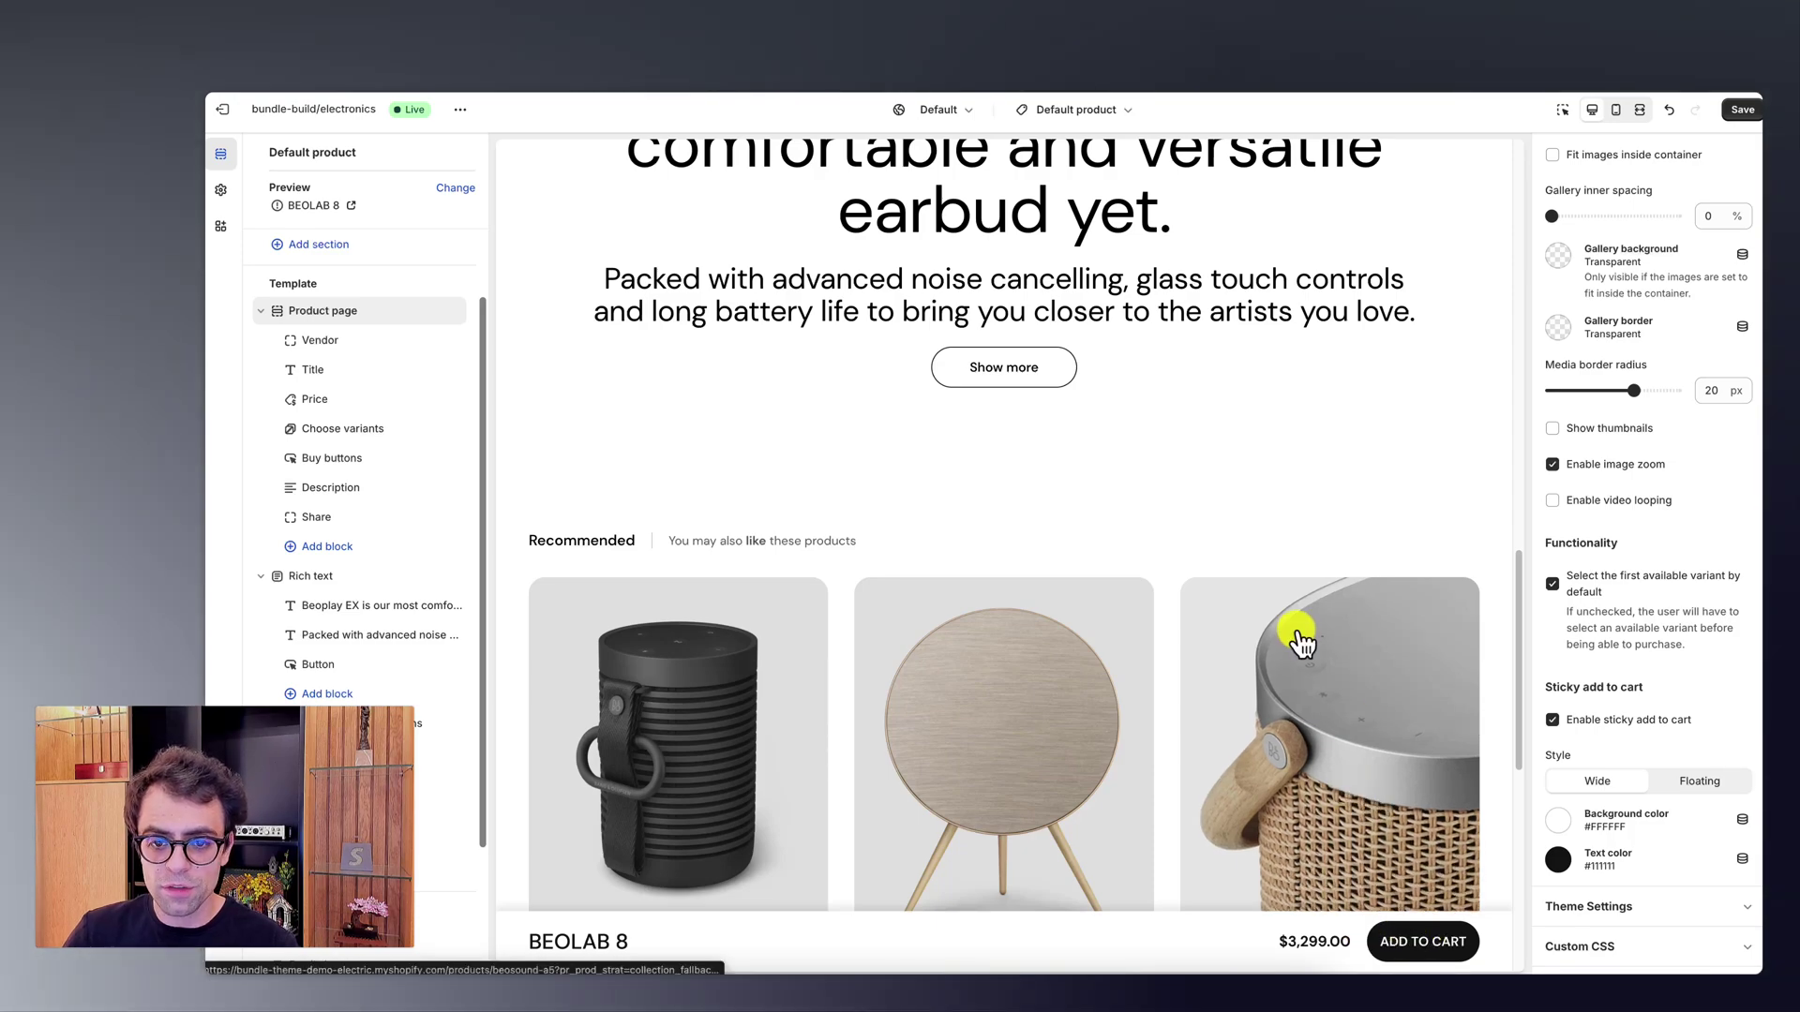
pyautogui.scroll(-3, 1299, 636)
pyautogui.scroll(-6, 1291, 519)
pyautogui.scroll(15, 1291, 519)
pyautogui.scroll(2, 1291, 520)
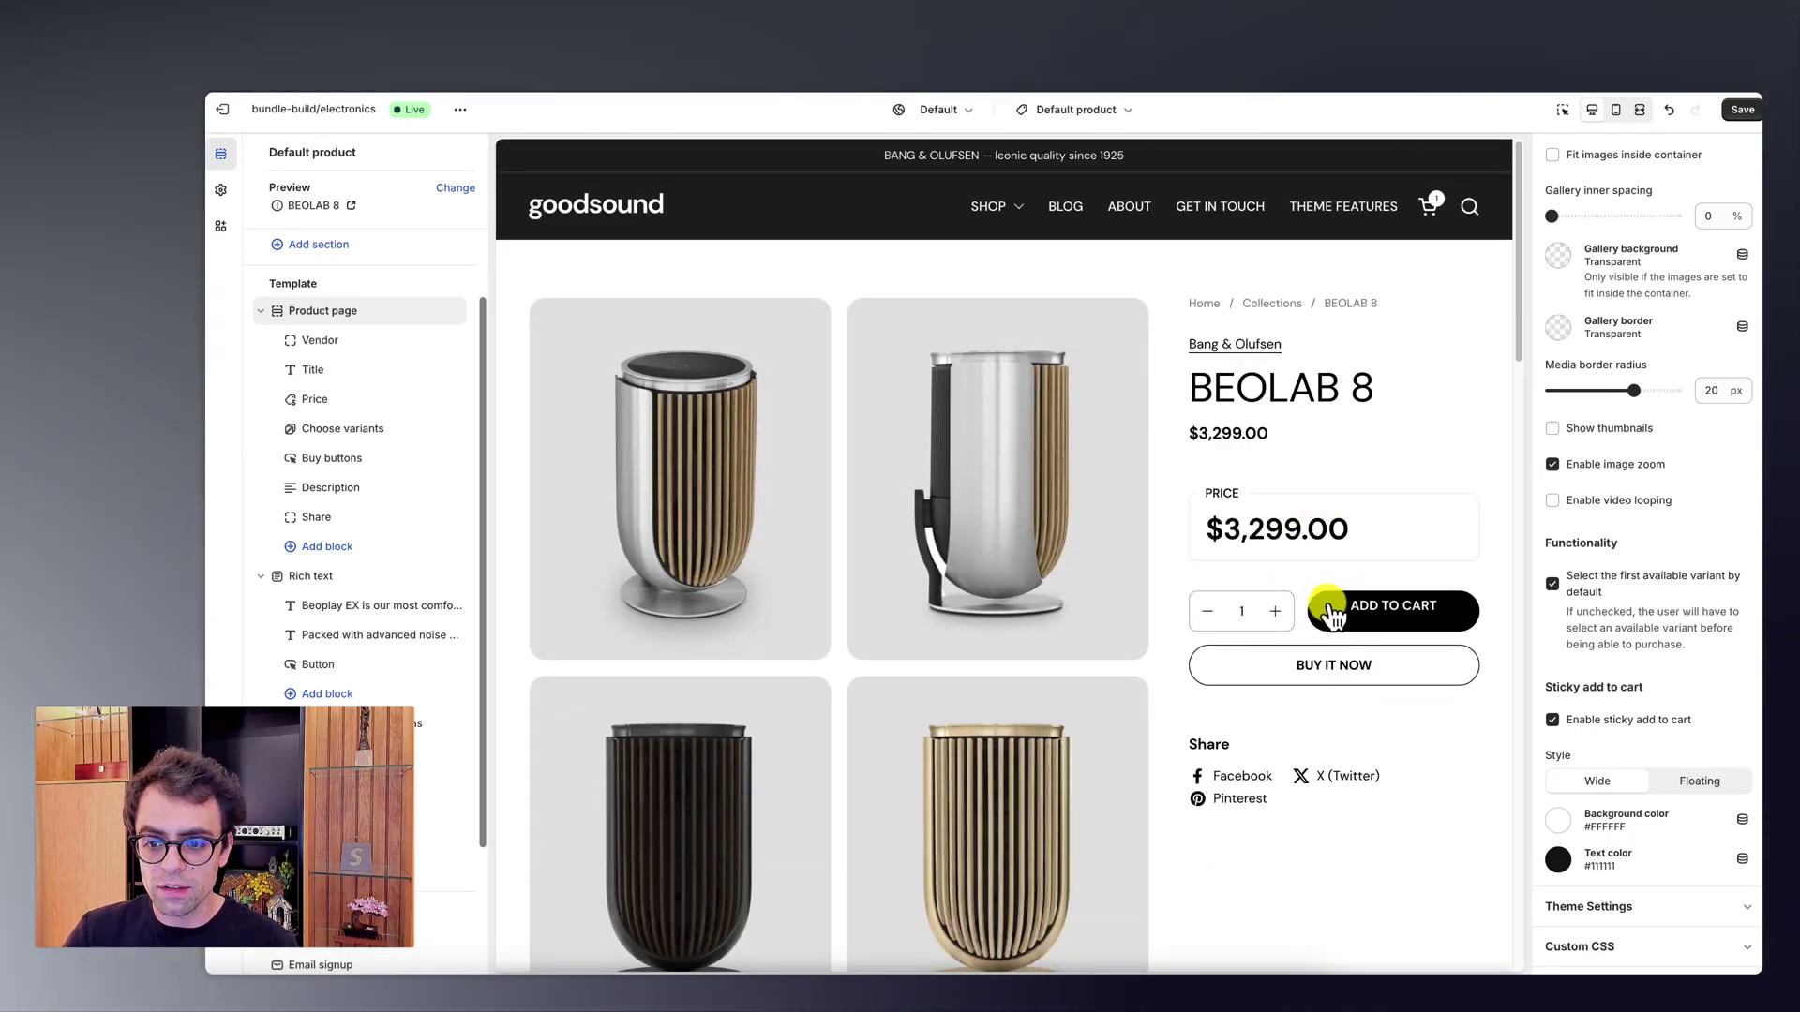
pyautogui.scroll(-12, 1293, 623)
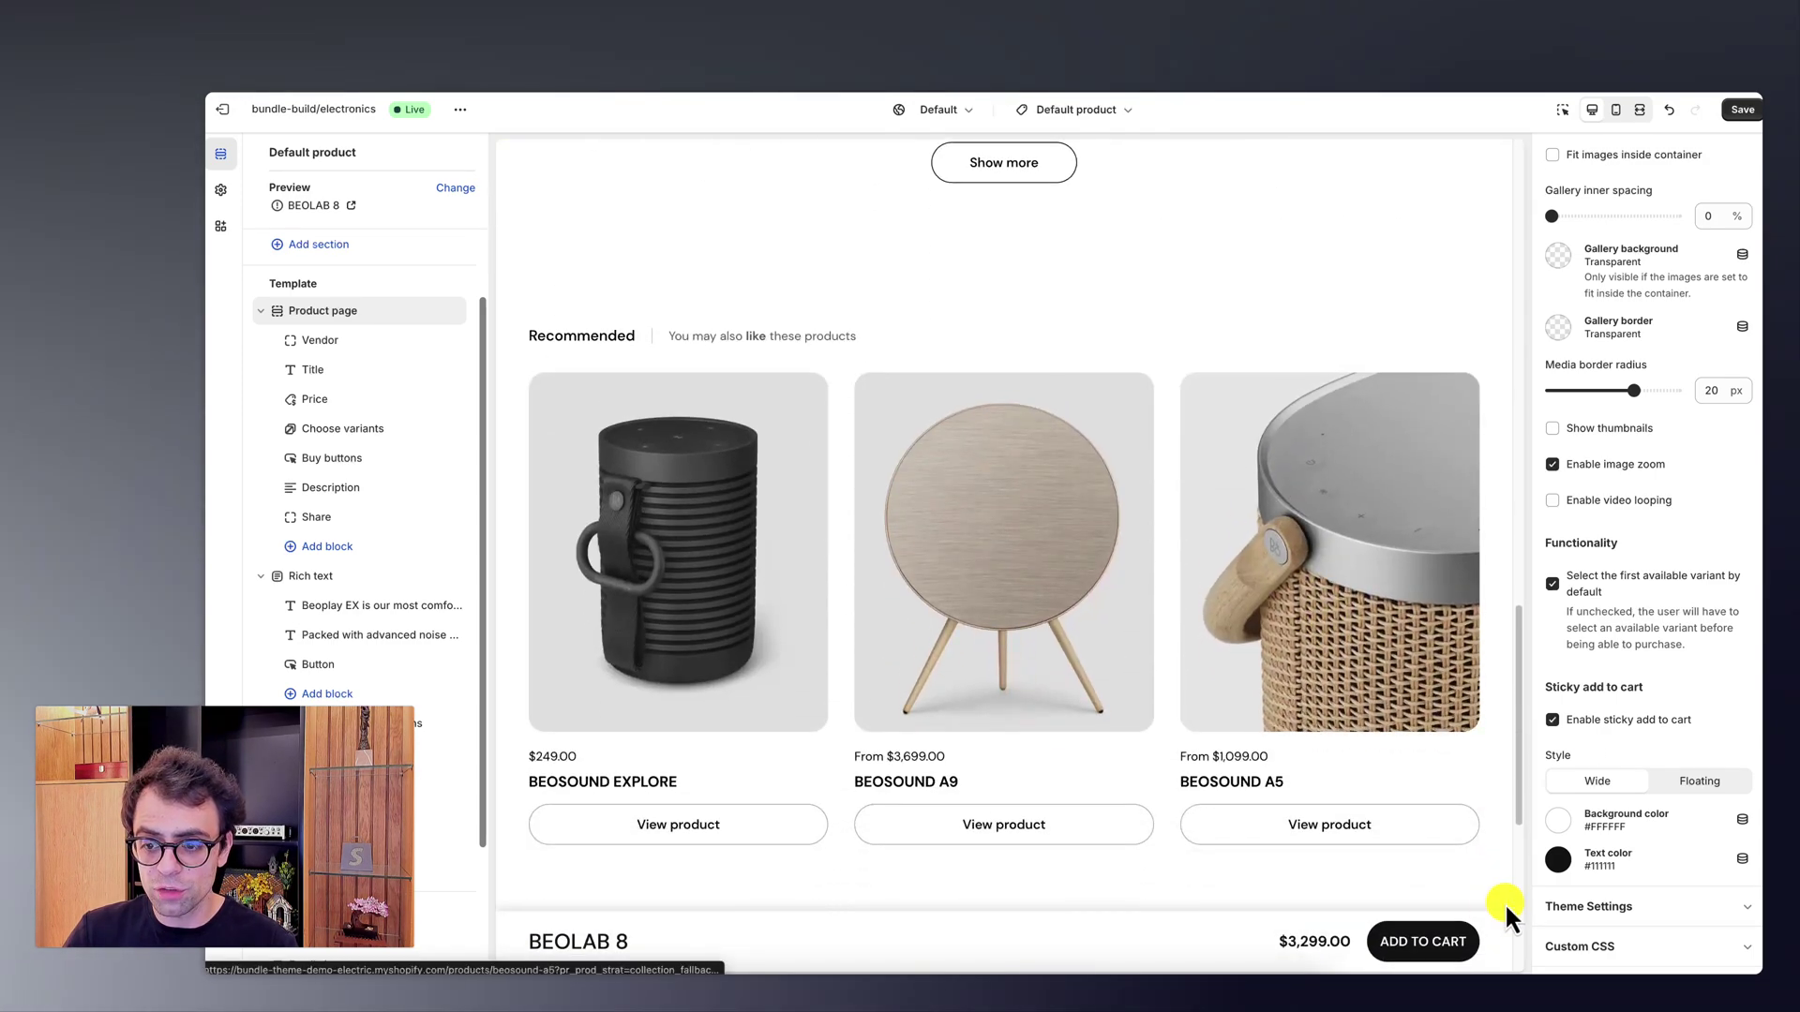
# Step: Make the sticky bar Floating with a #1E1E1E background and white text
pyautogui.click(1678, 783)
pyautogui.click(1559, 822)
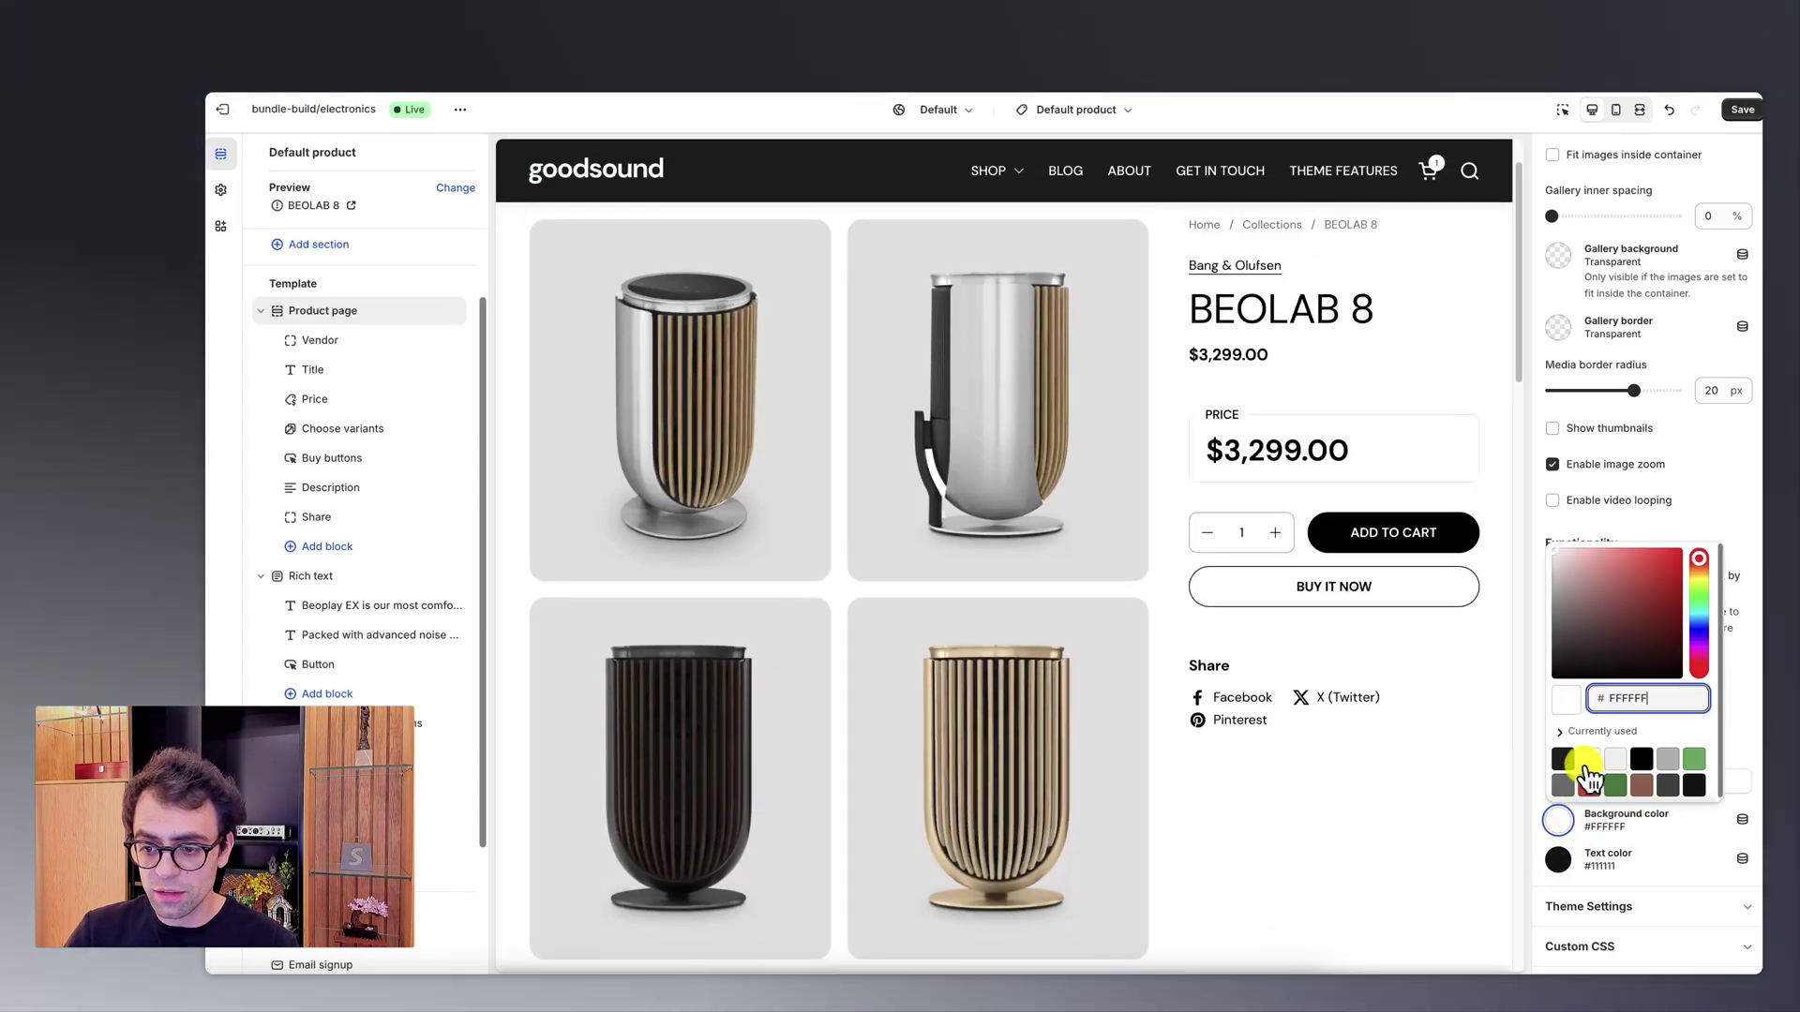
pyautogui.click(1563, 815)
pyautogui.click(1563, 861)
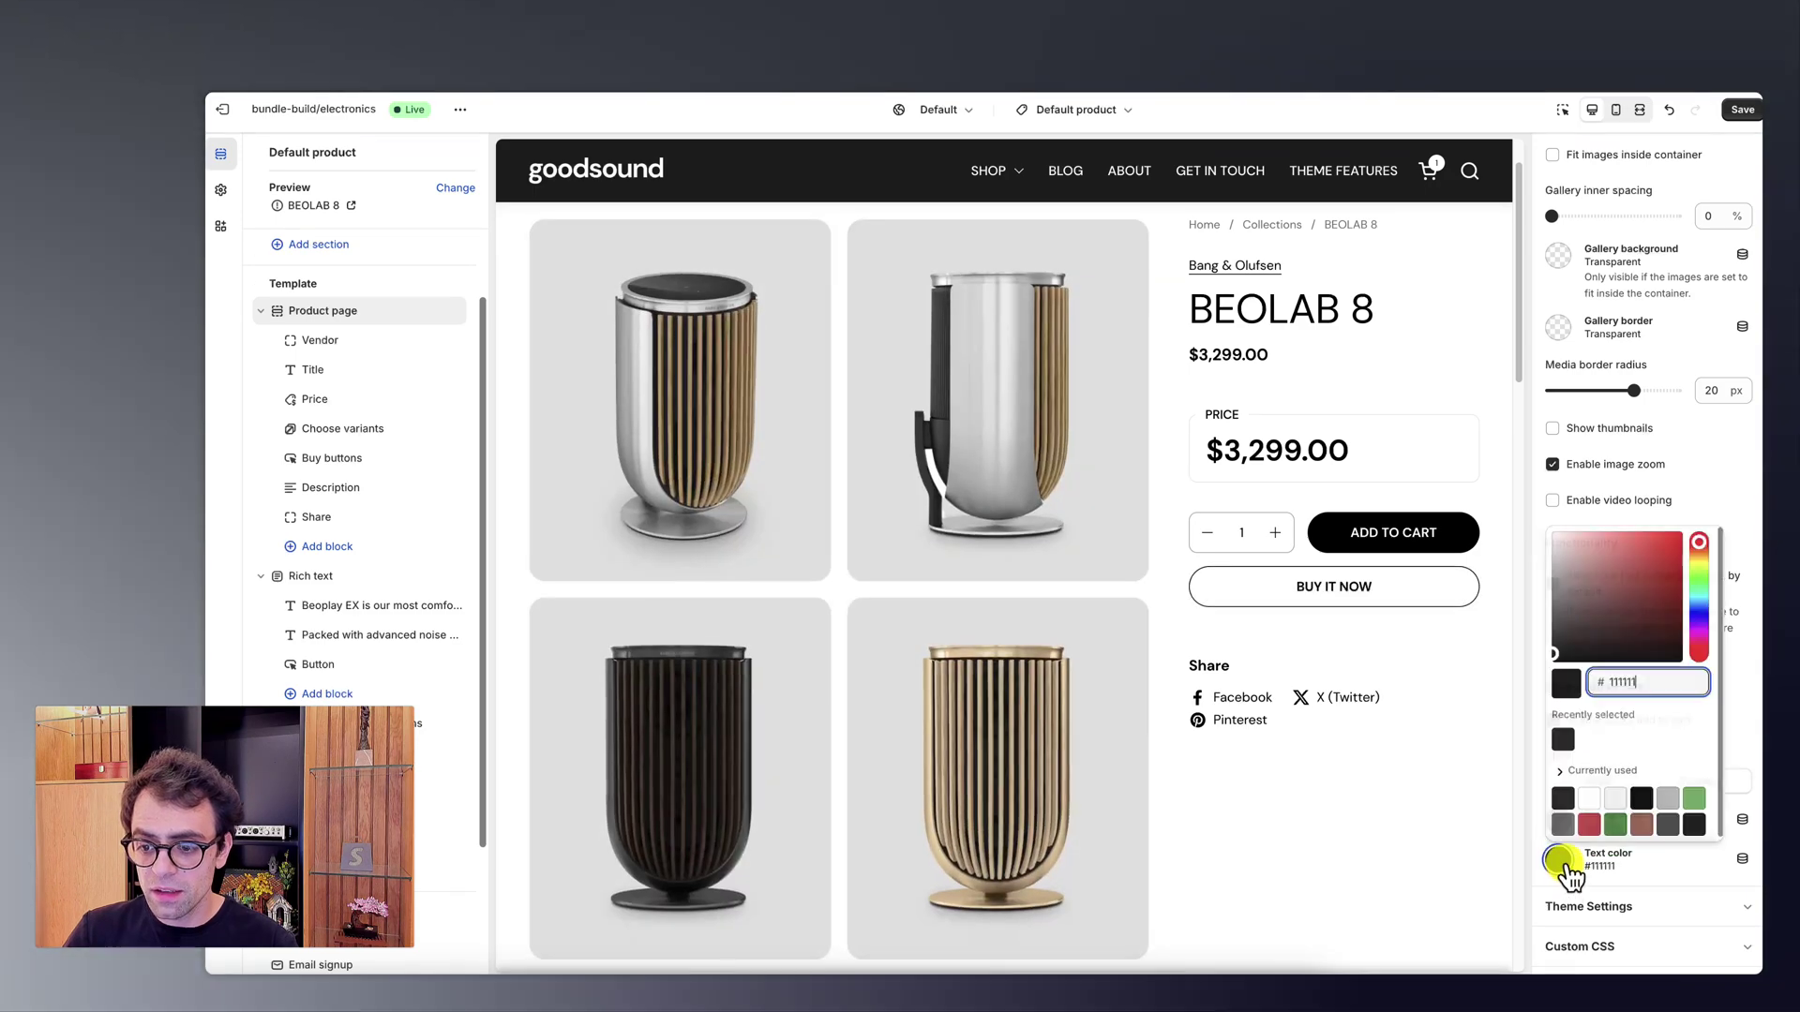
pyautogui.click(1589, 798)
# Step: Check the sticky bar in the mobile preview and close the cart drawer
pyautogui.scroll(-15, 1307, 735)
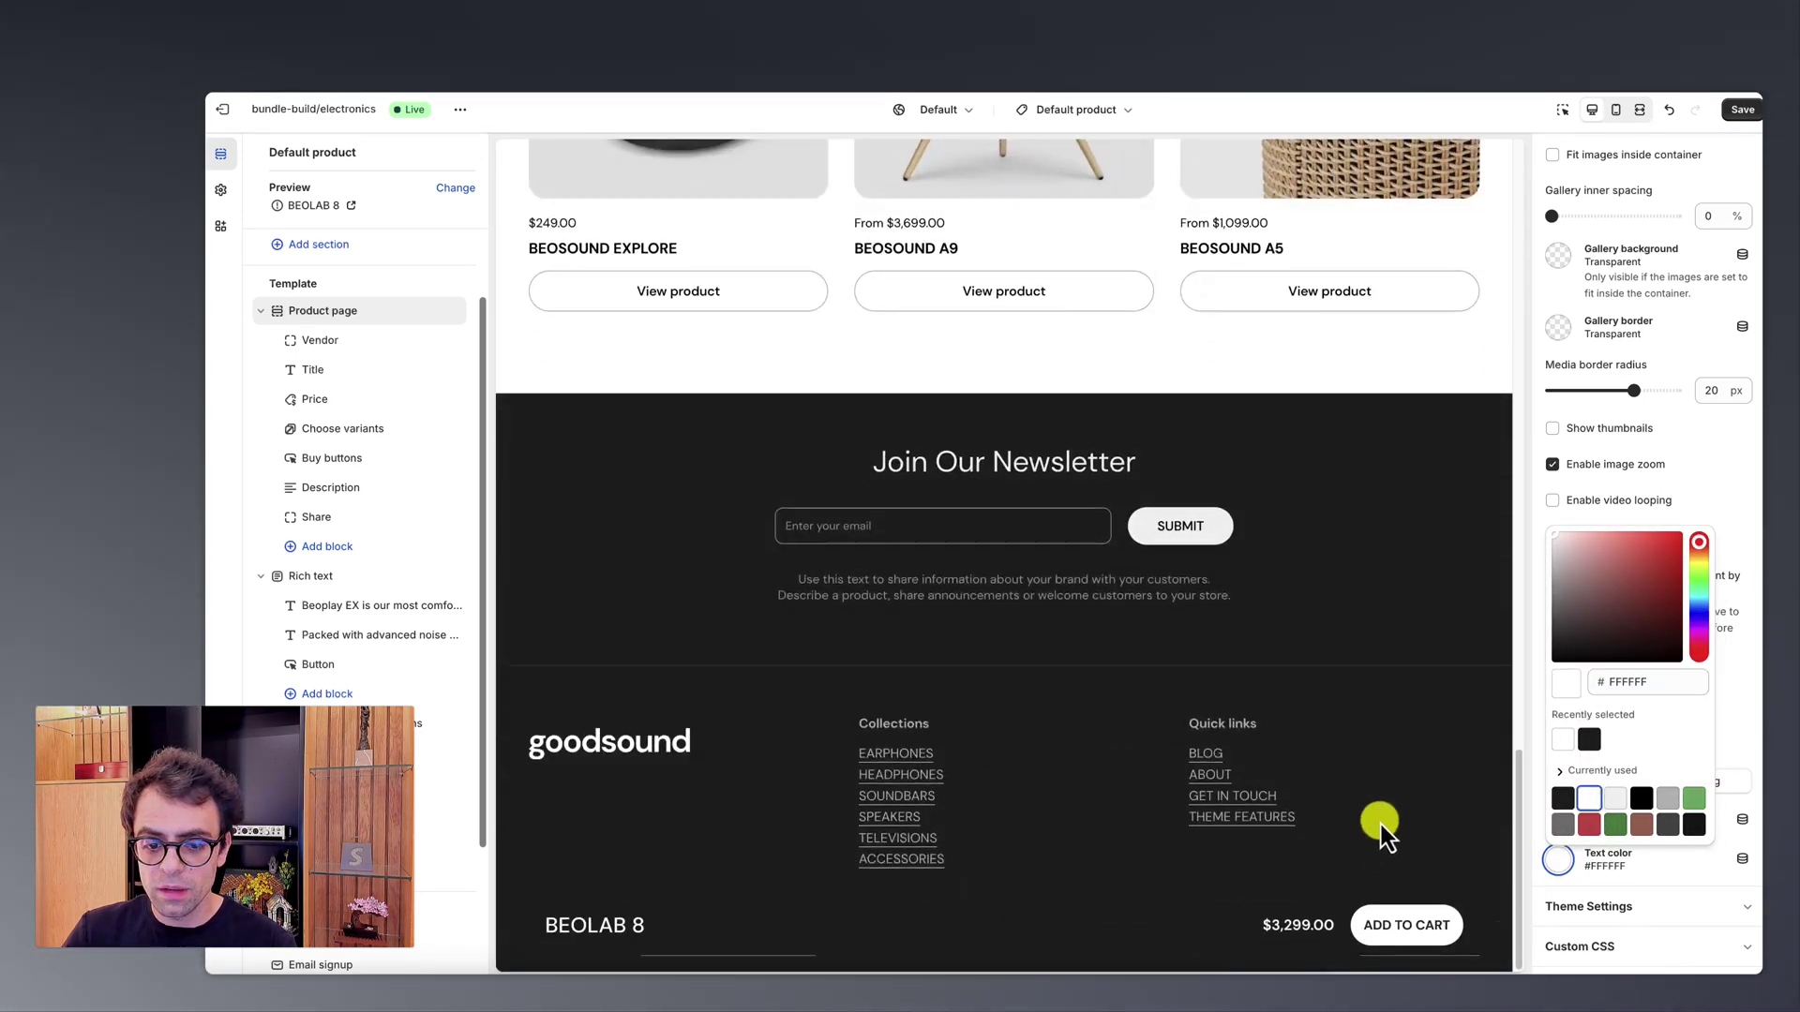
pyautogui.scroll(1, 1262, 459)
pyautogui.click(1616, 111)
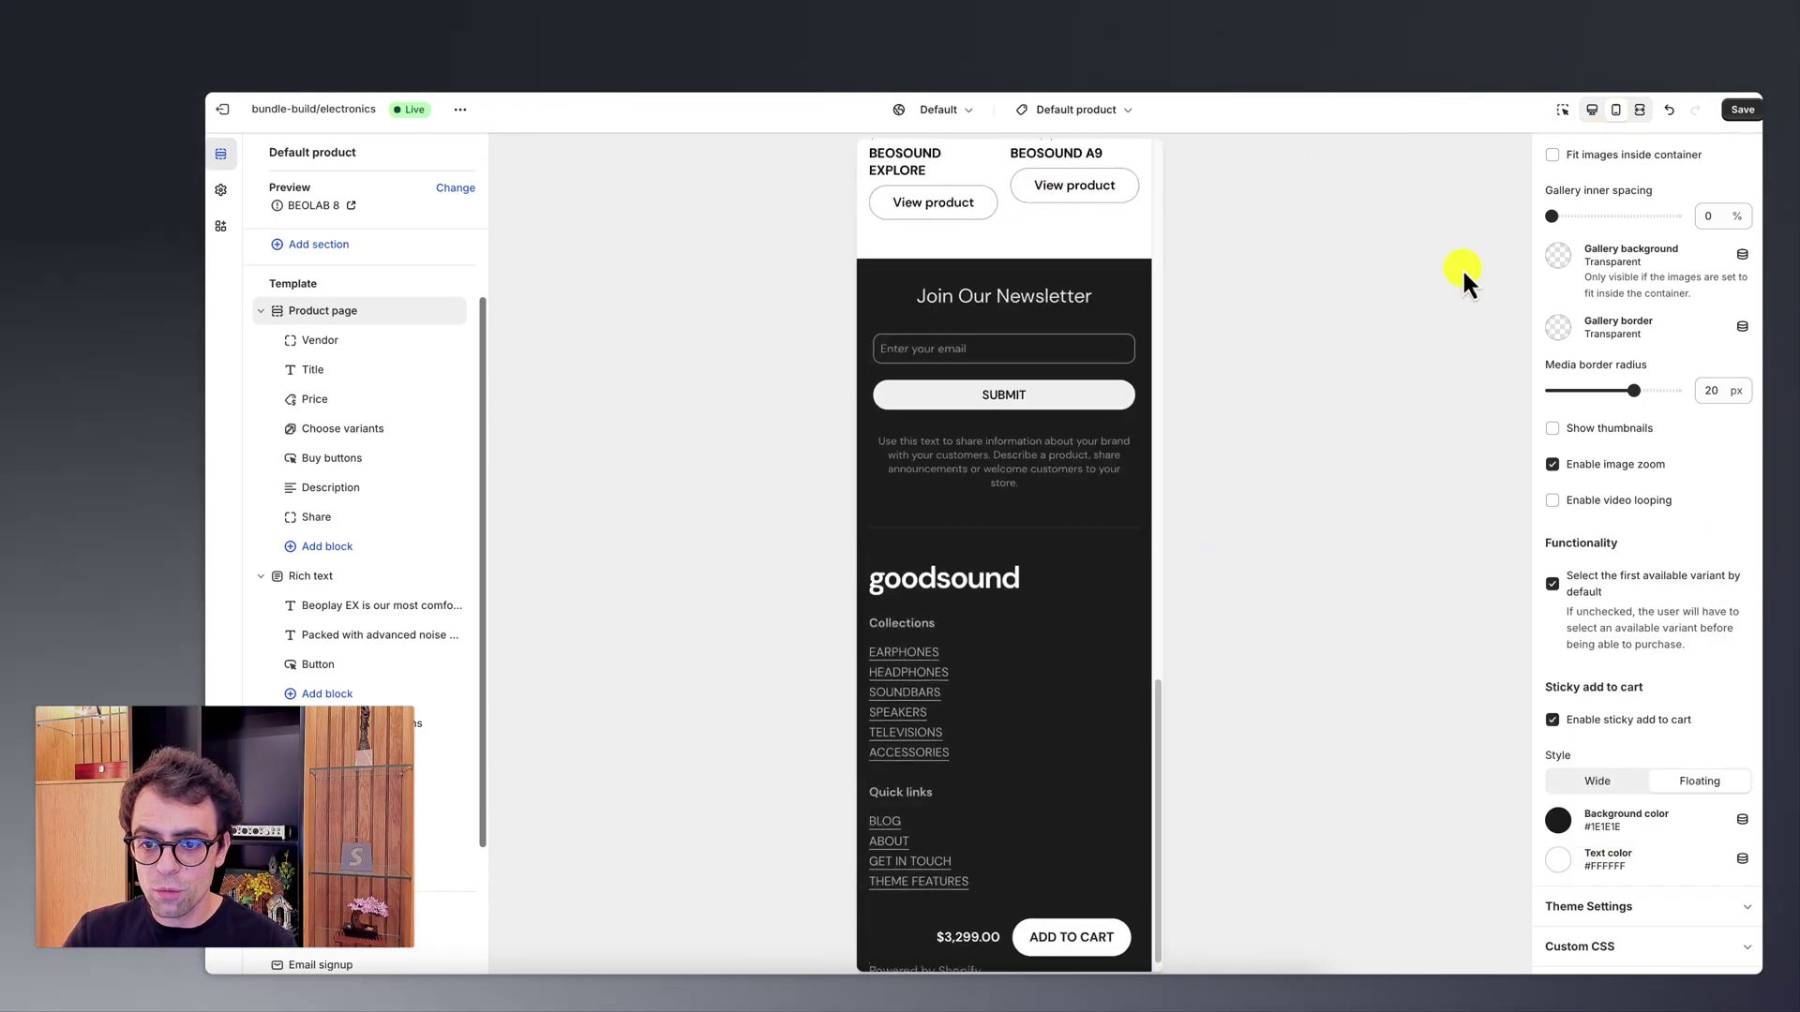
pyautogui.scroll(10, 1078, 574)
pyautogui.scroll(7, 1073, 574)
pyautogui.scroll(-5, 1077, 582)
pyautogui.scroll(-7, 1076, 584)
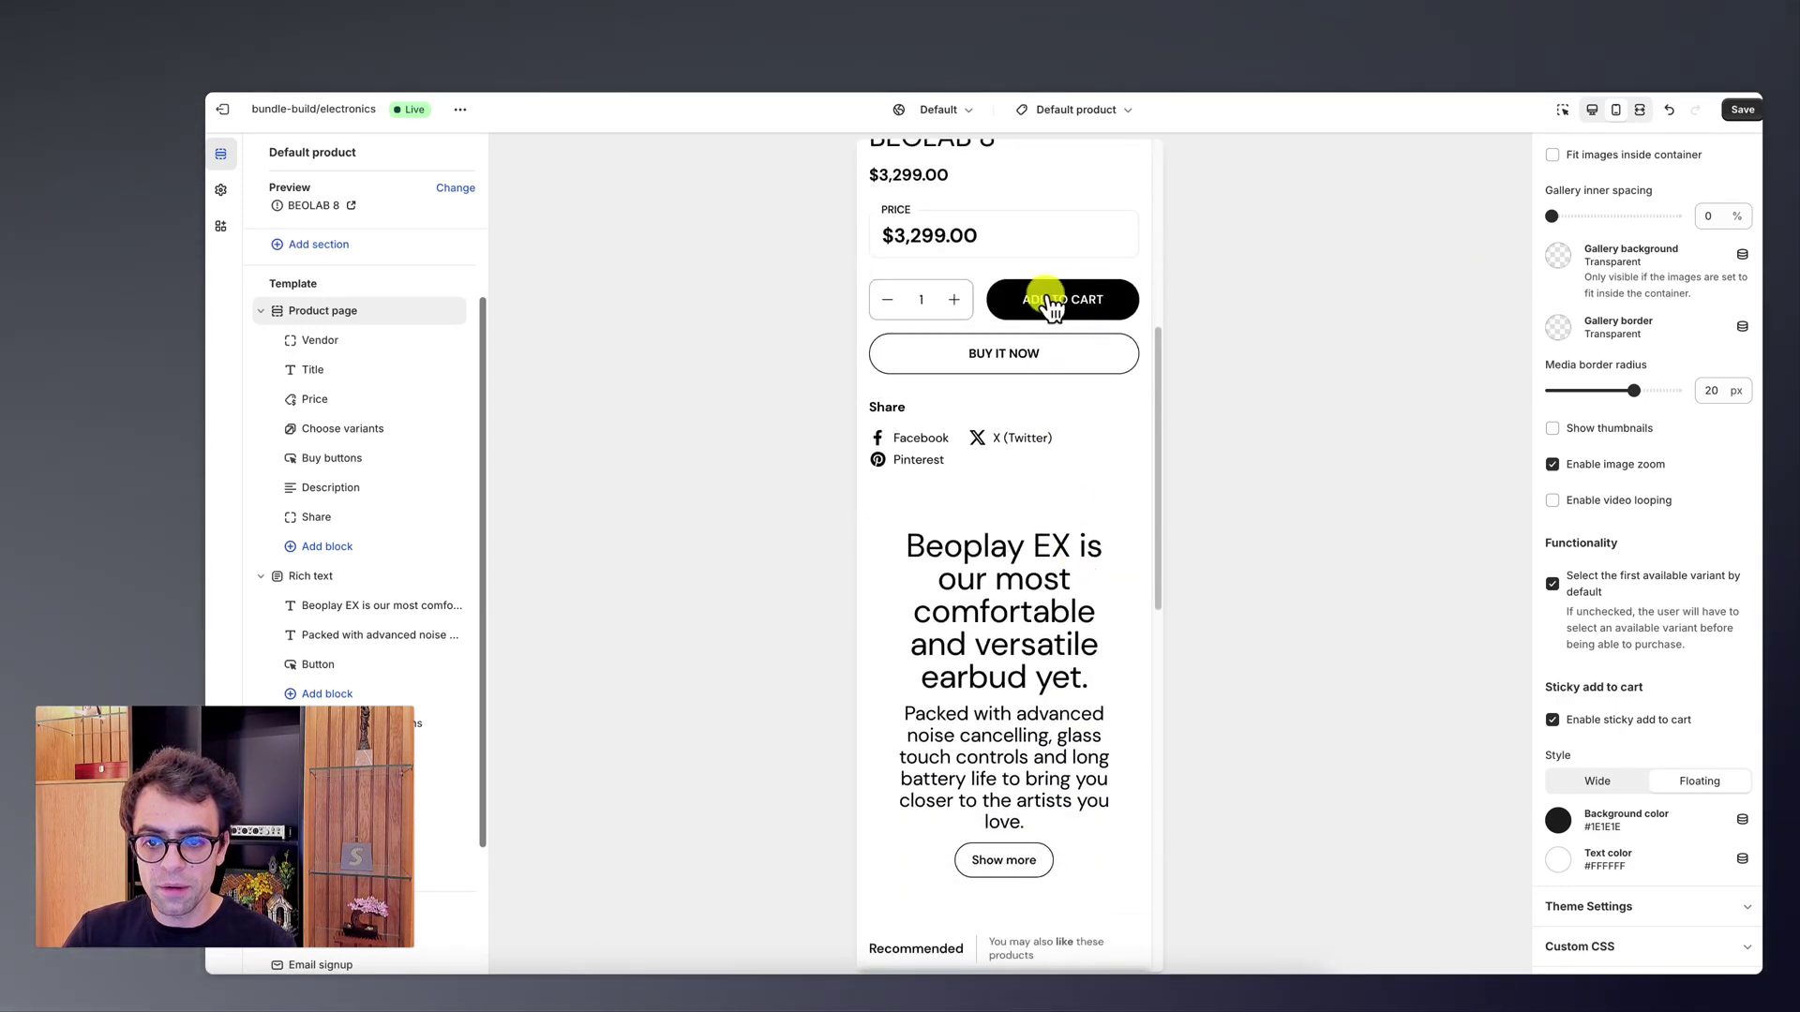
pyautogui.scroll(-1, 1078, 656)
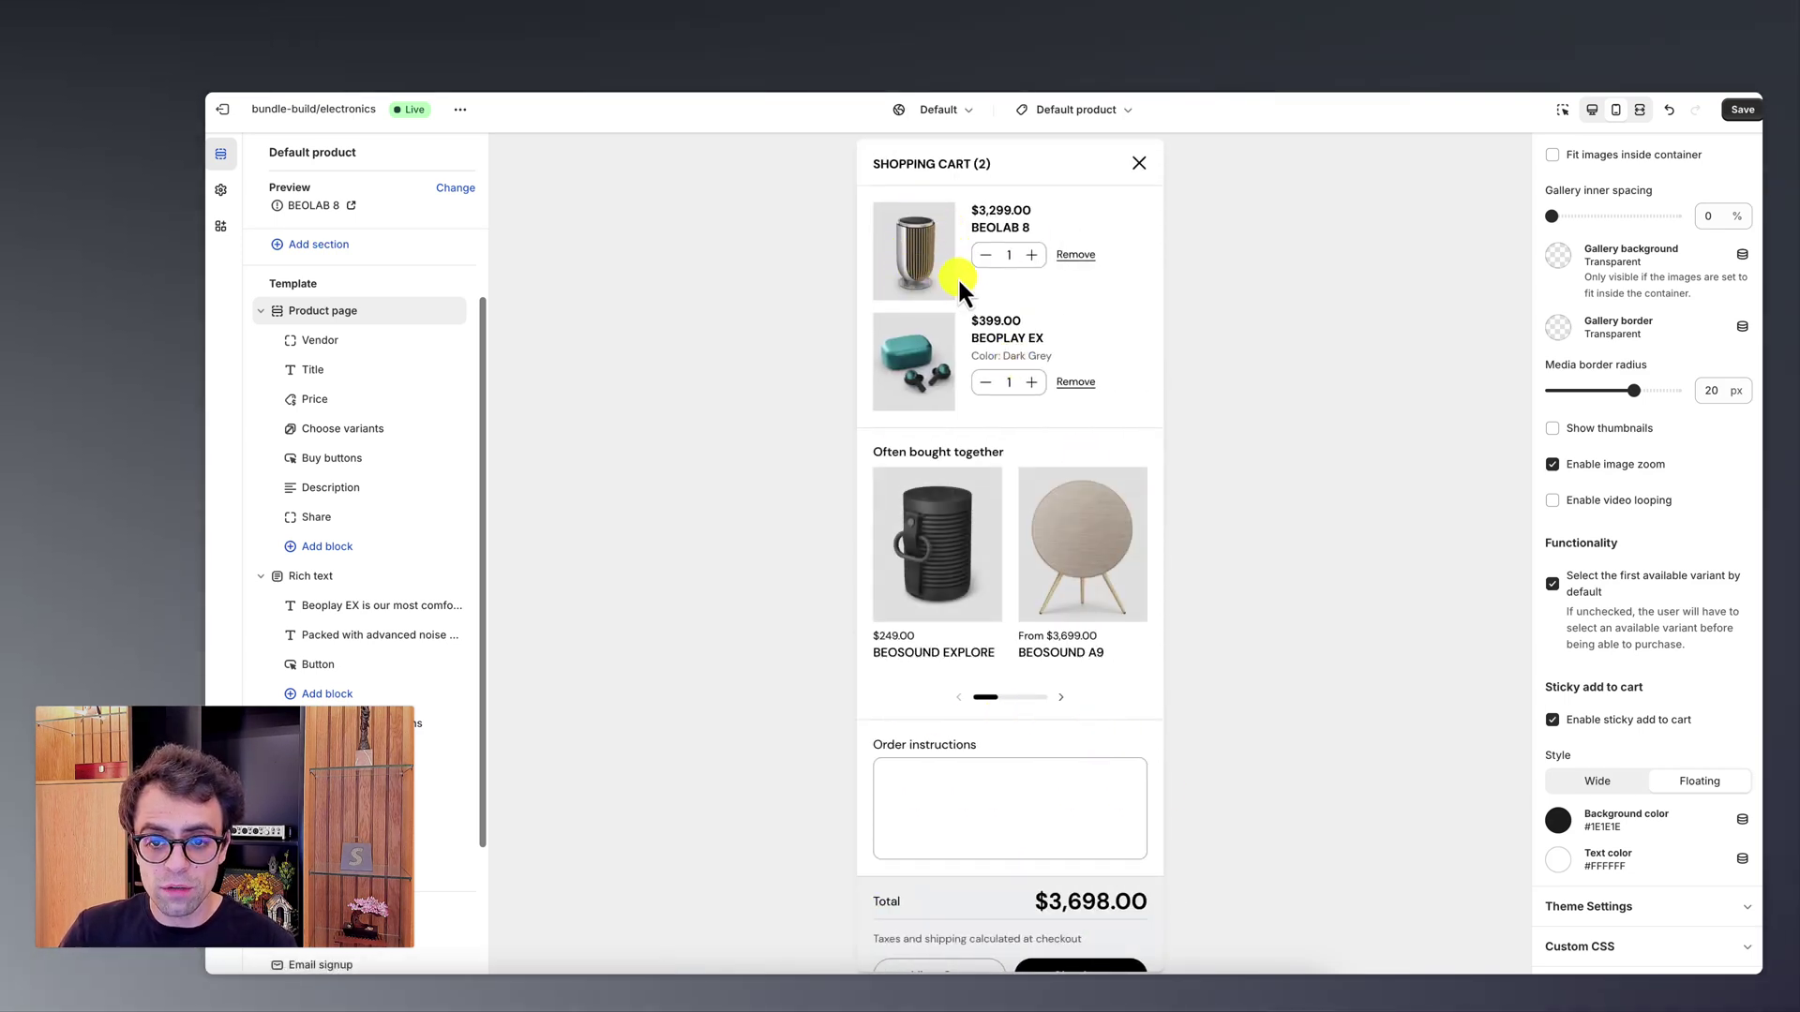
pyautogui.click(1137, 164)
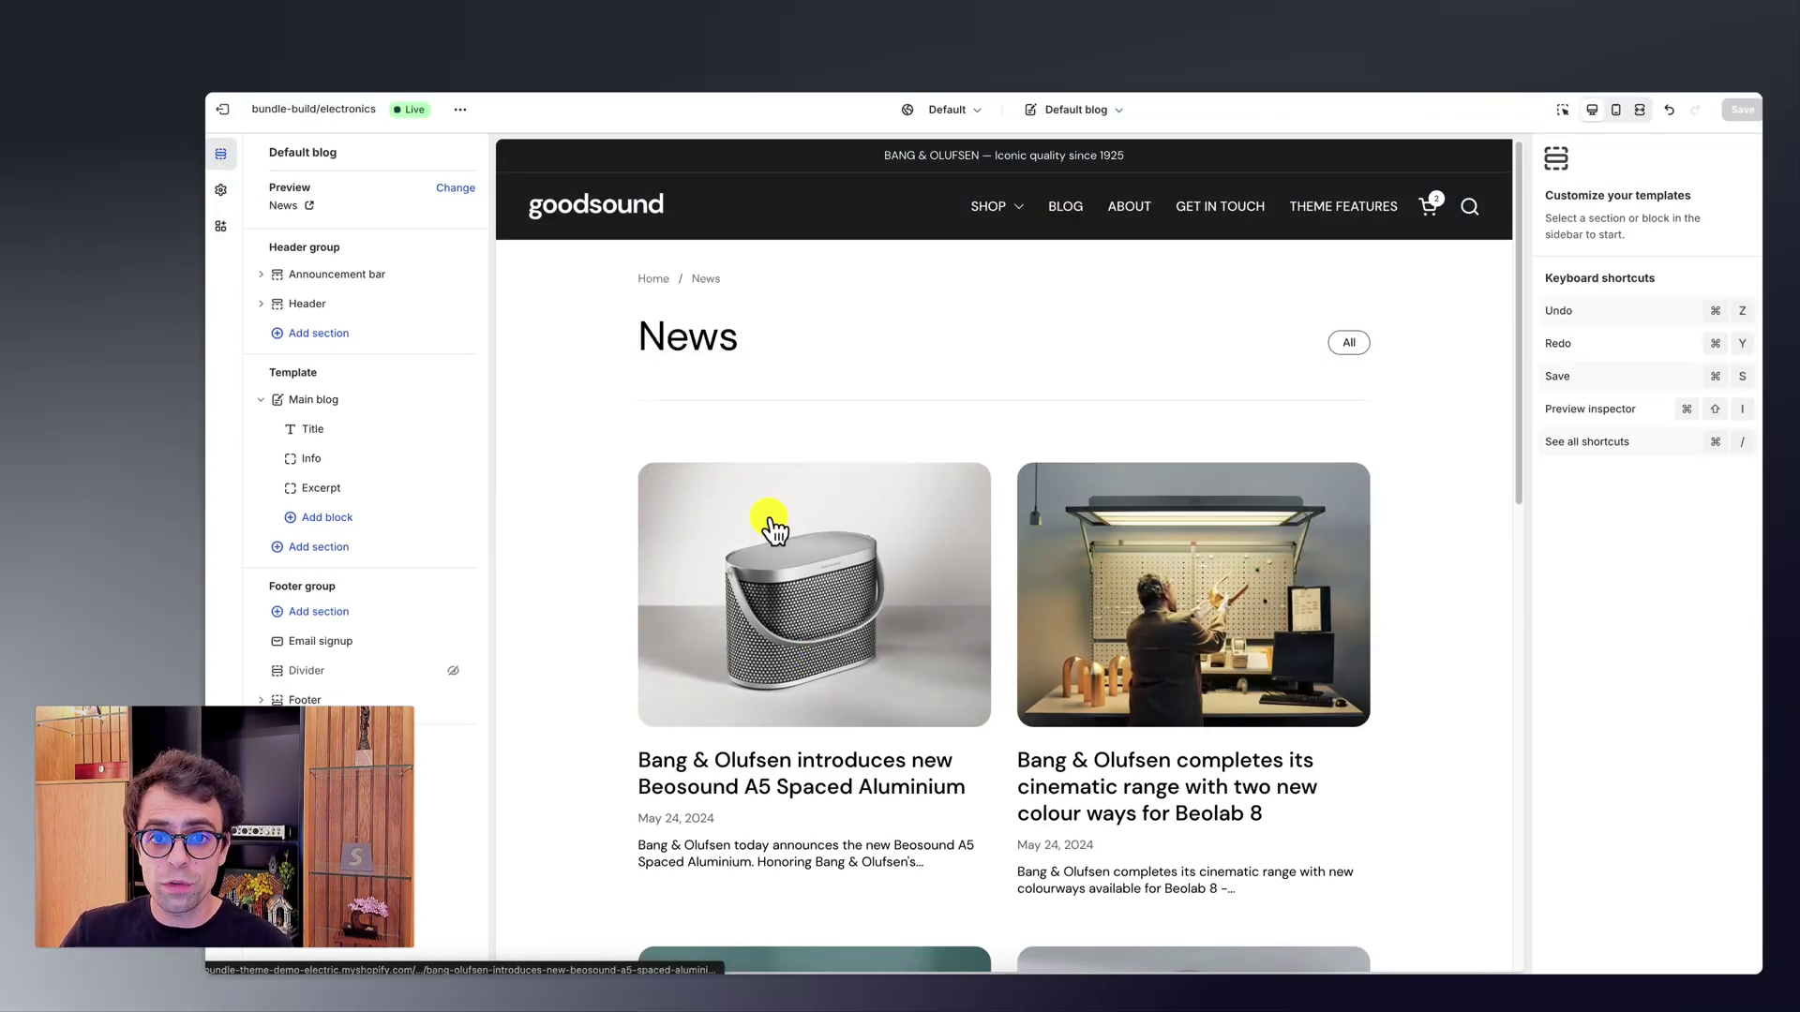
# Step: Open the first News article and add a Cross selling product block featuring BEOSOUND A5
pyautogui.scroll(-3, 778, 507)
pyautogui.click(705, 581)
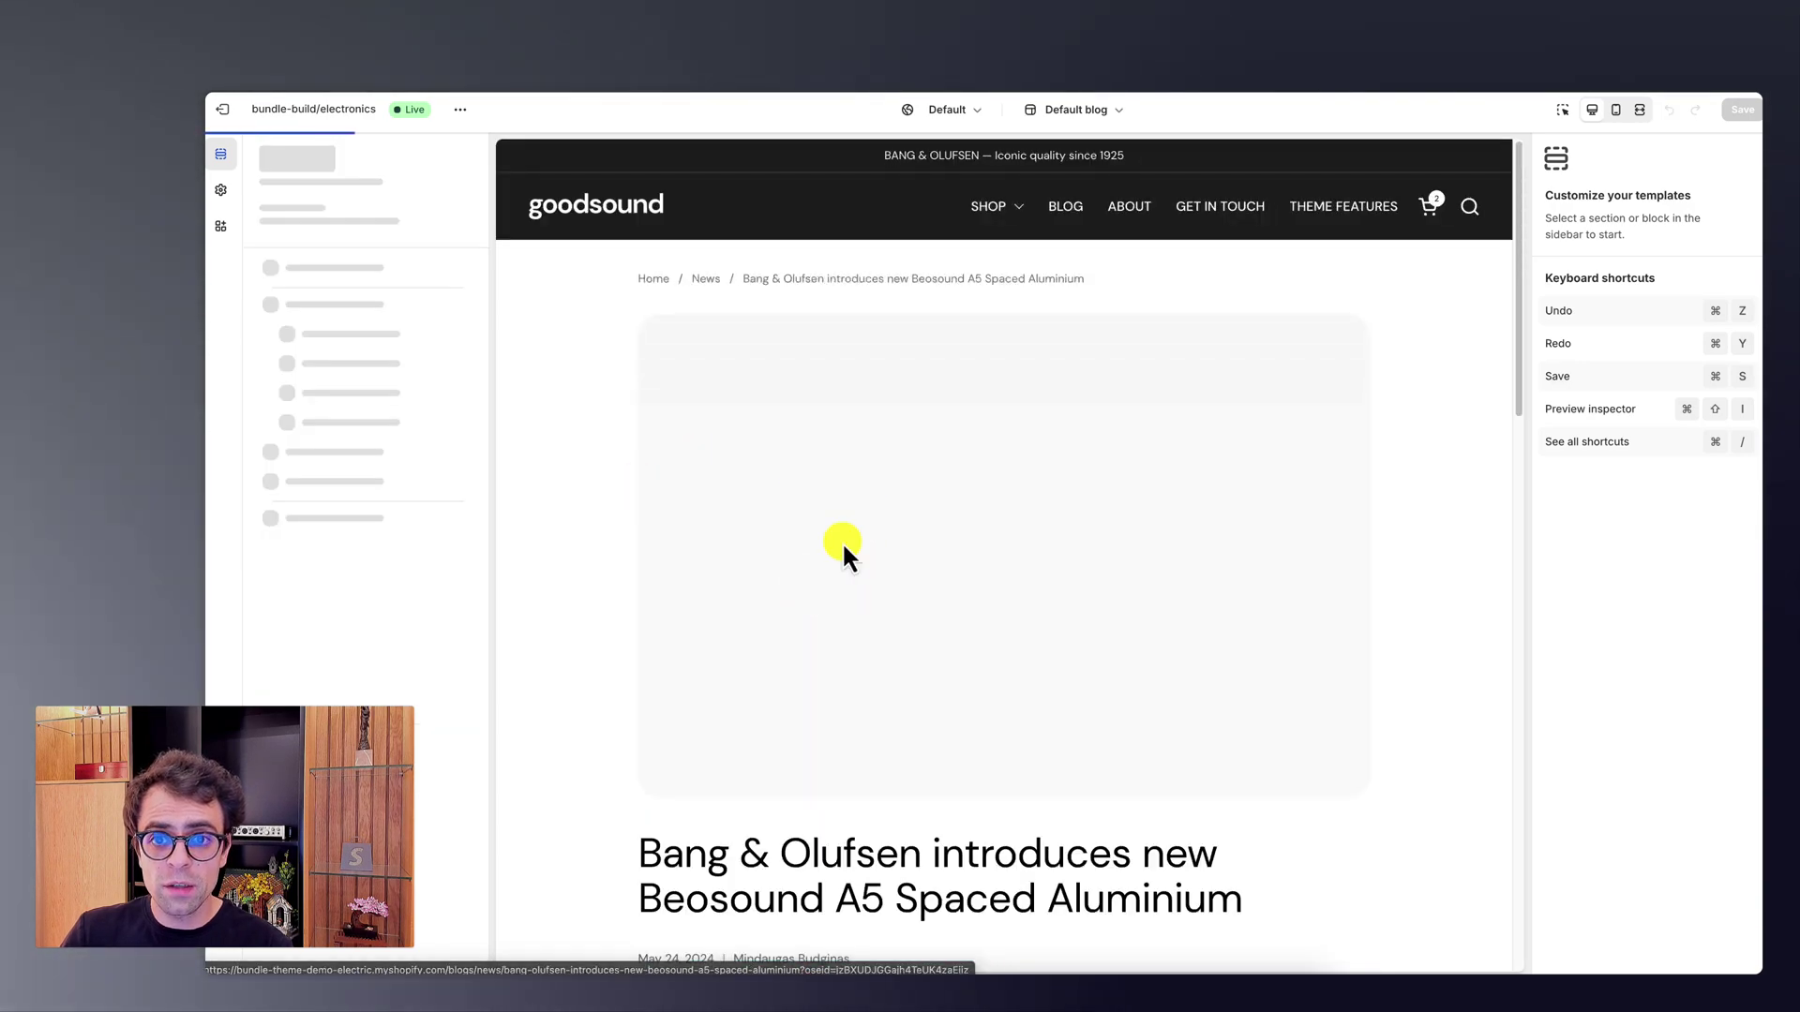
pyautogui.scroll(-15, 873, 551)
pyautogui.scroll(5, 879, 547)
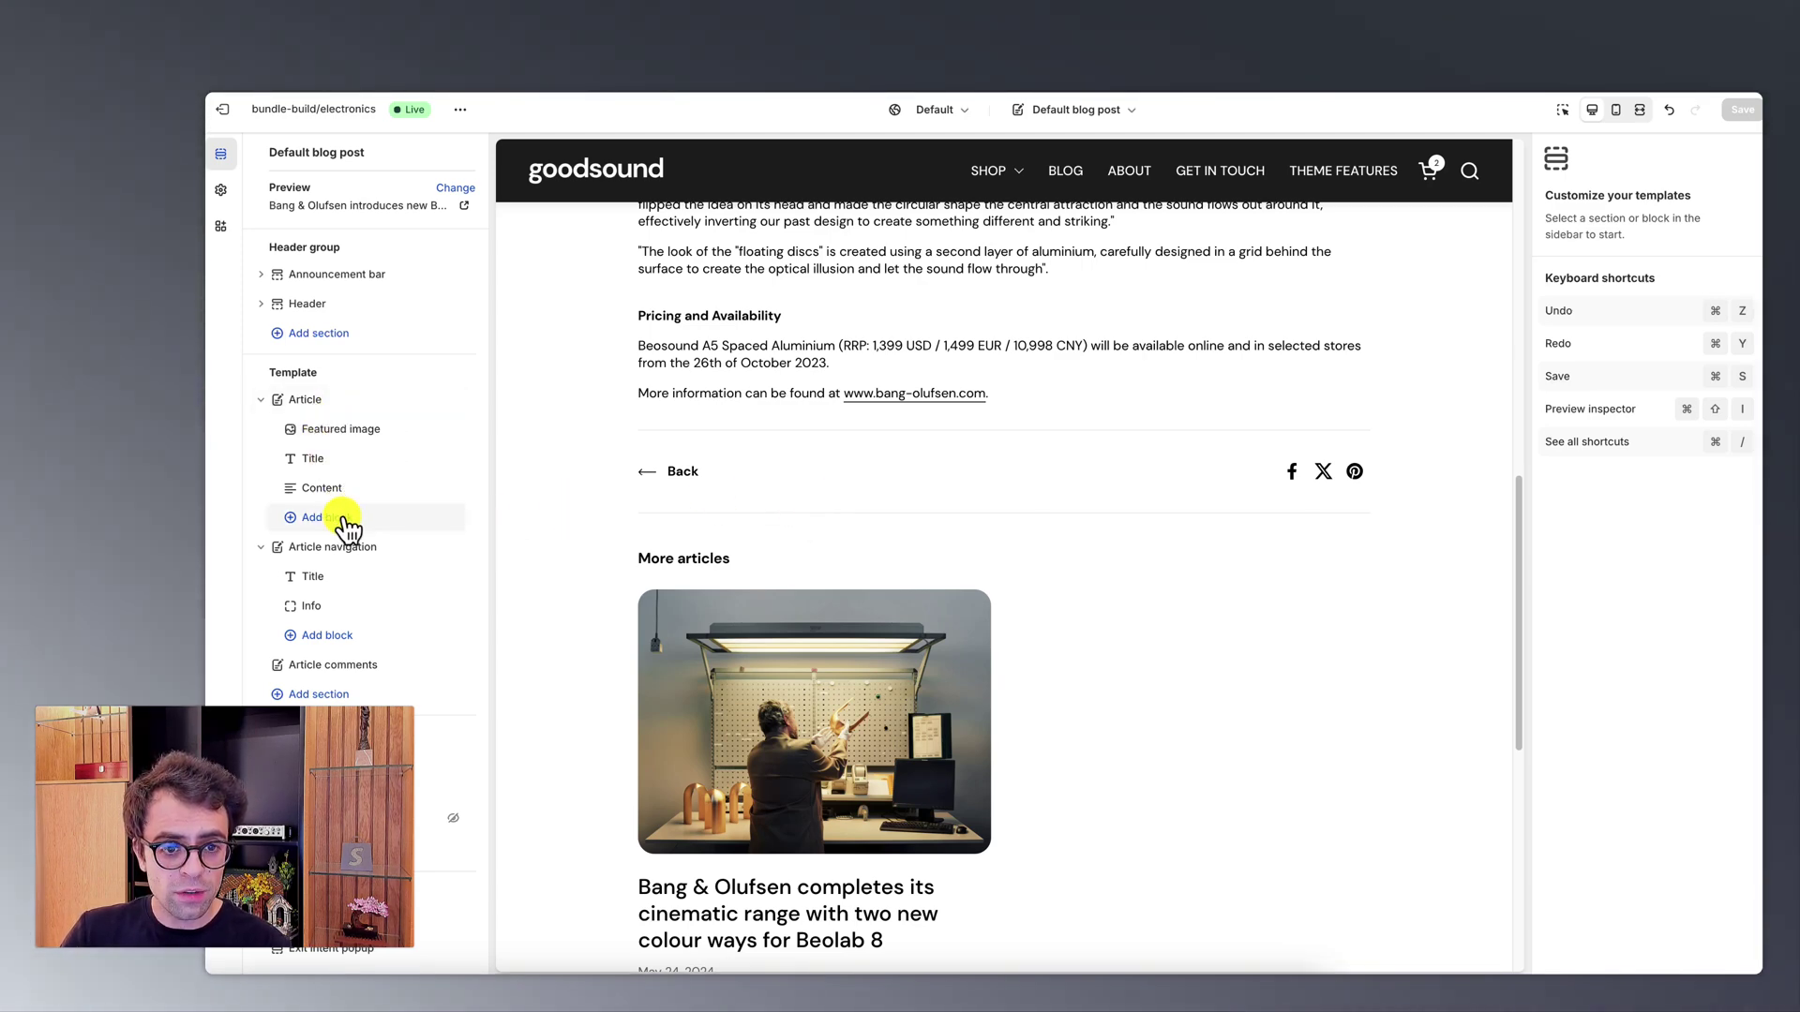
pyautogui.click(383, 519)
pyautogui.click(594, 590)
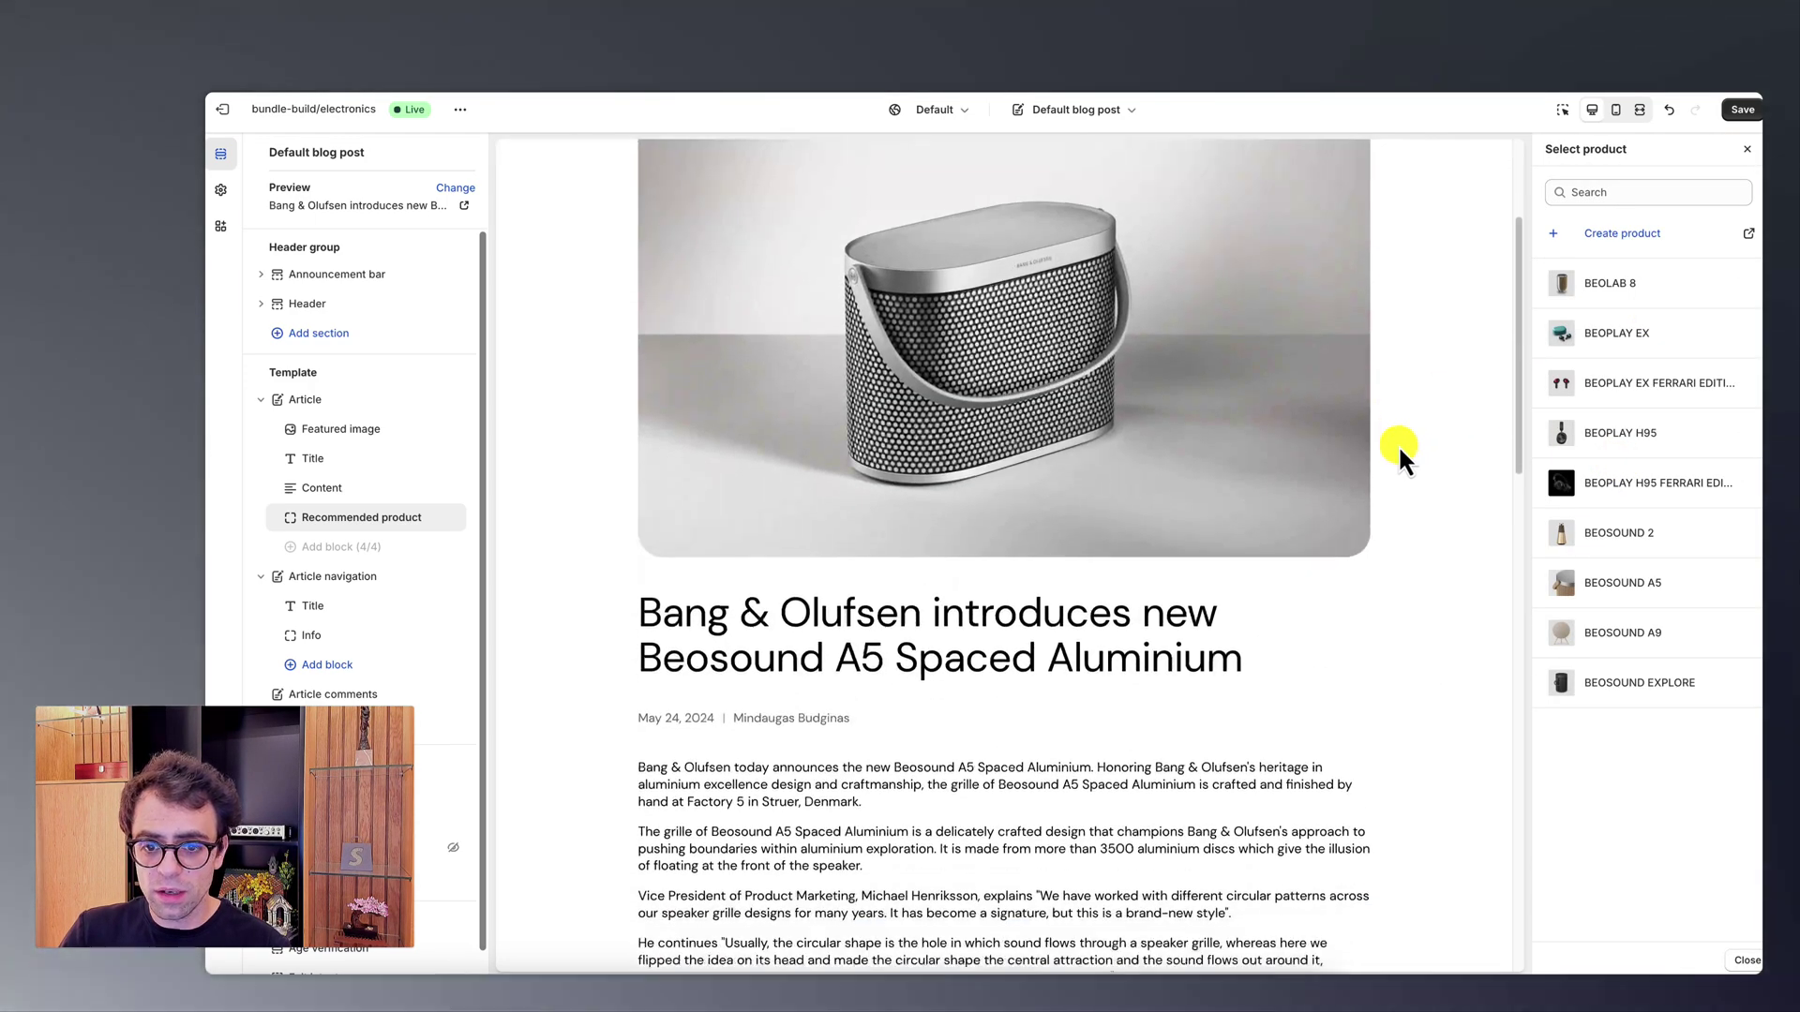
pyautogui.scroll(-1, 1398, 445)
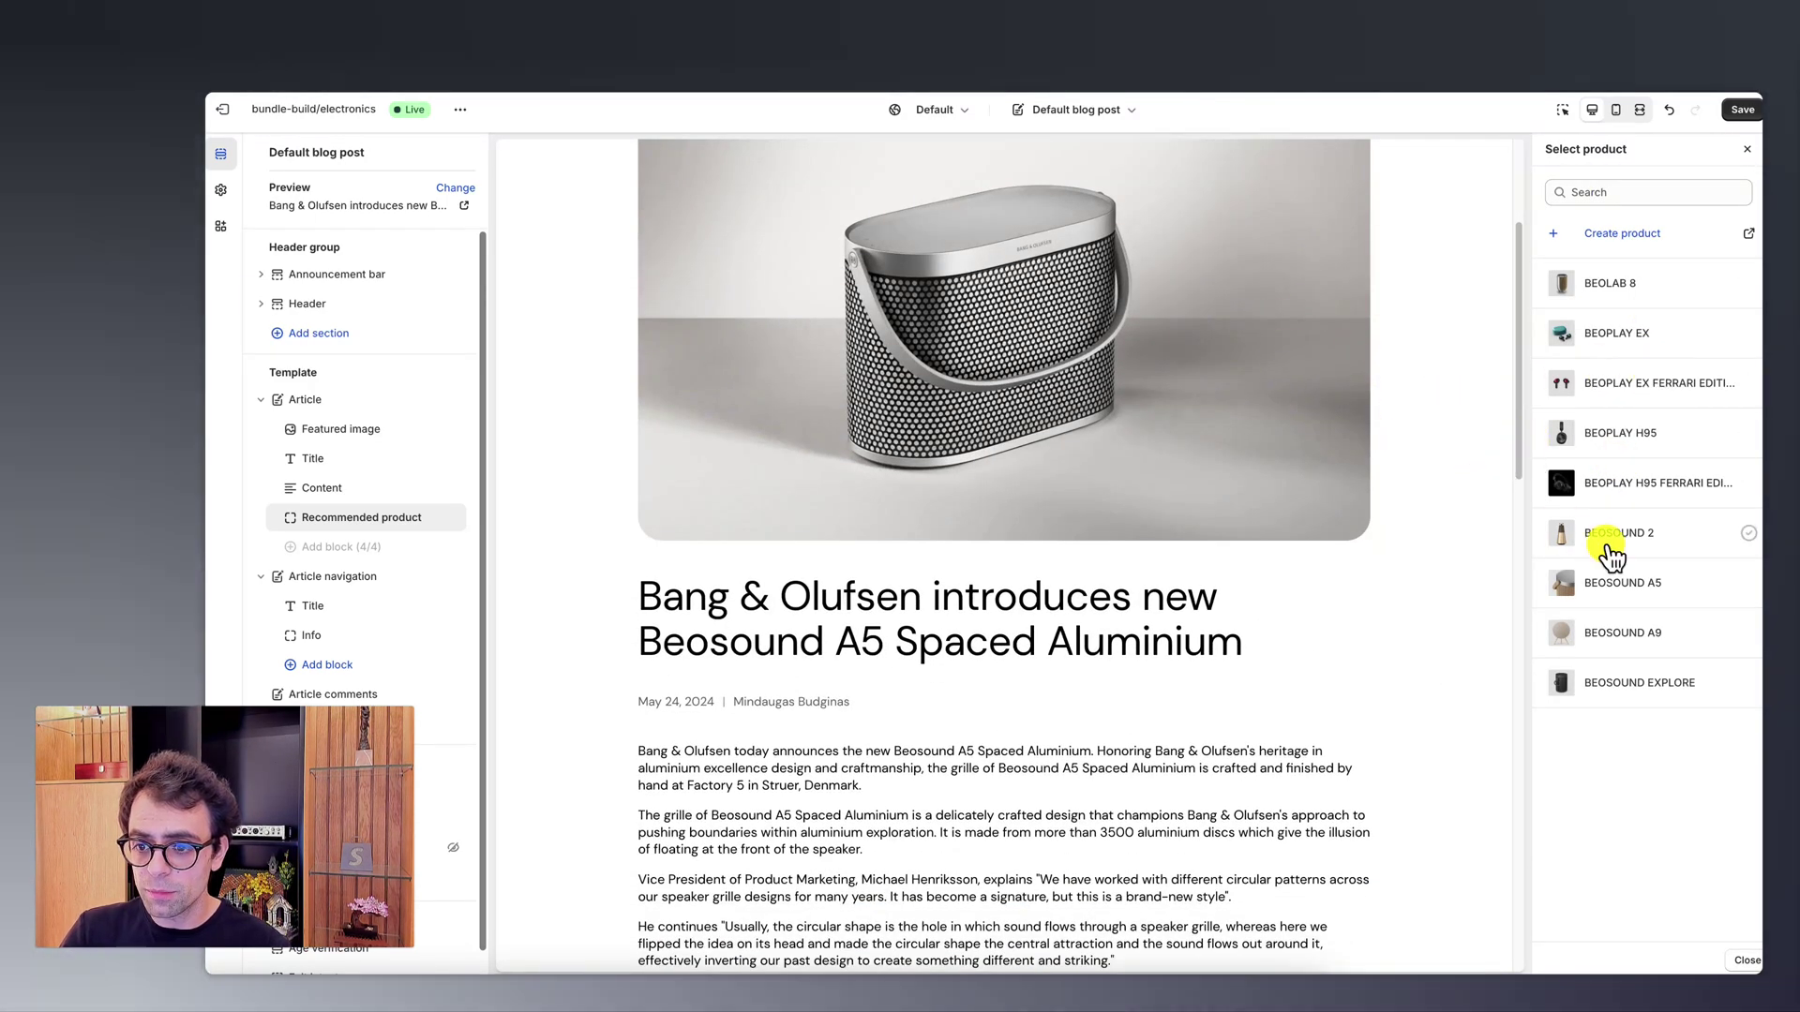
pyautogui.click(1617, 583)
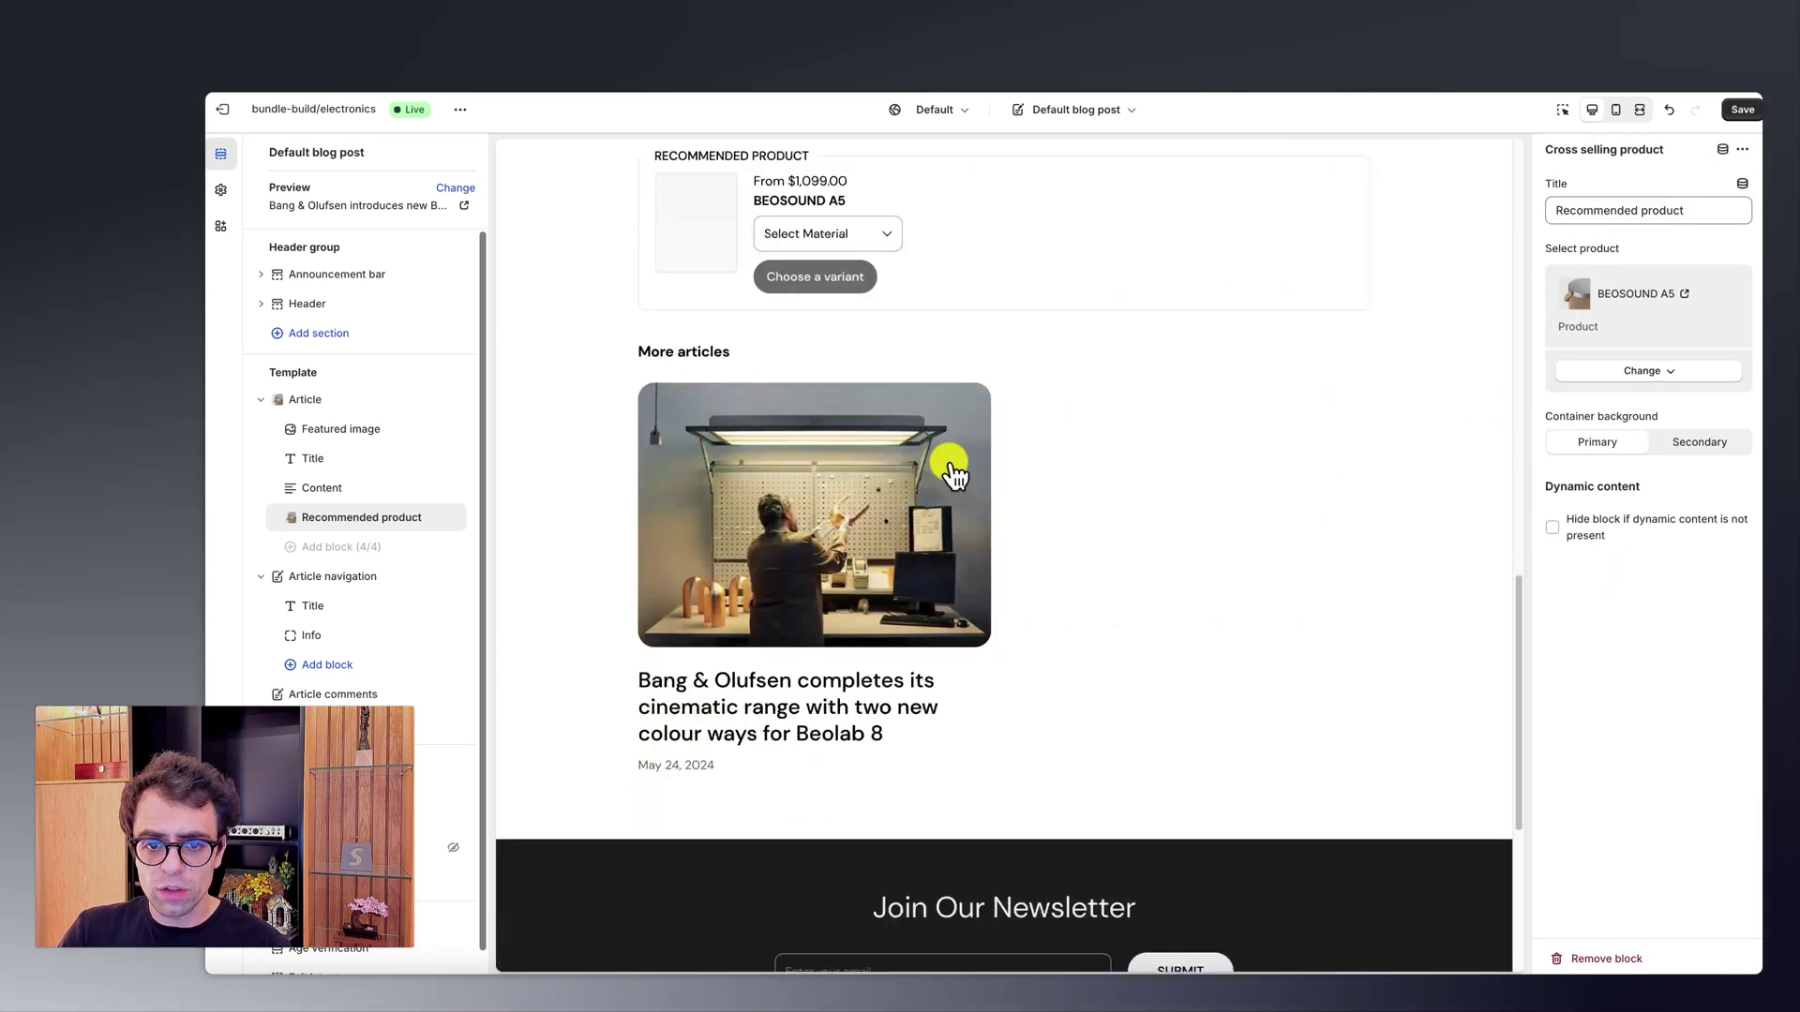
pyautogui.scroll(5, 985, 468)
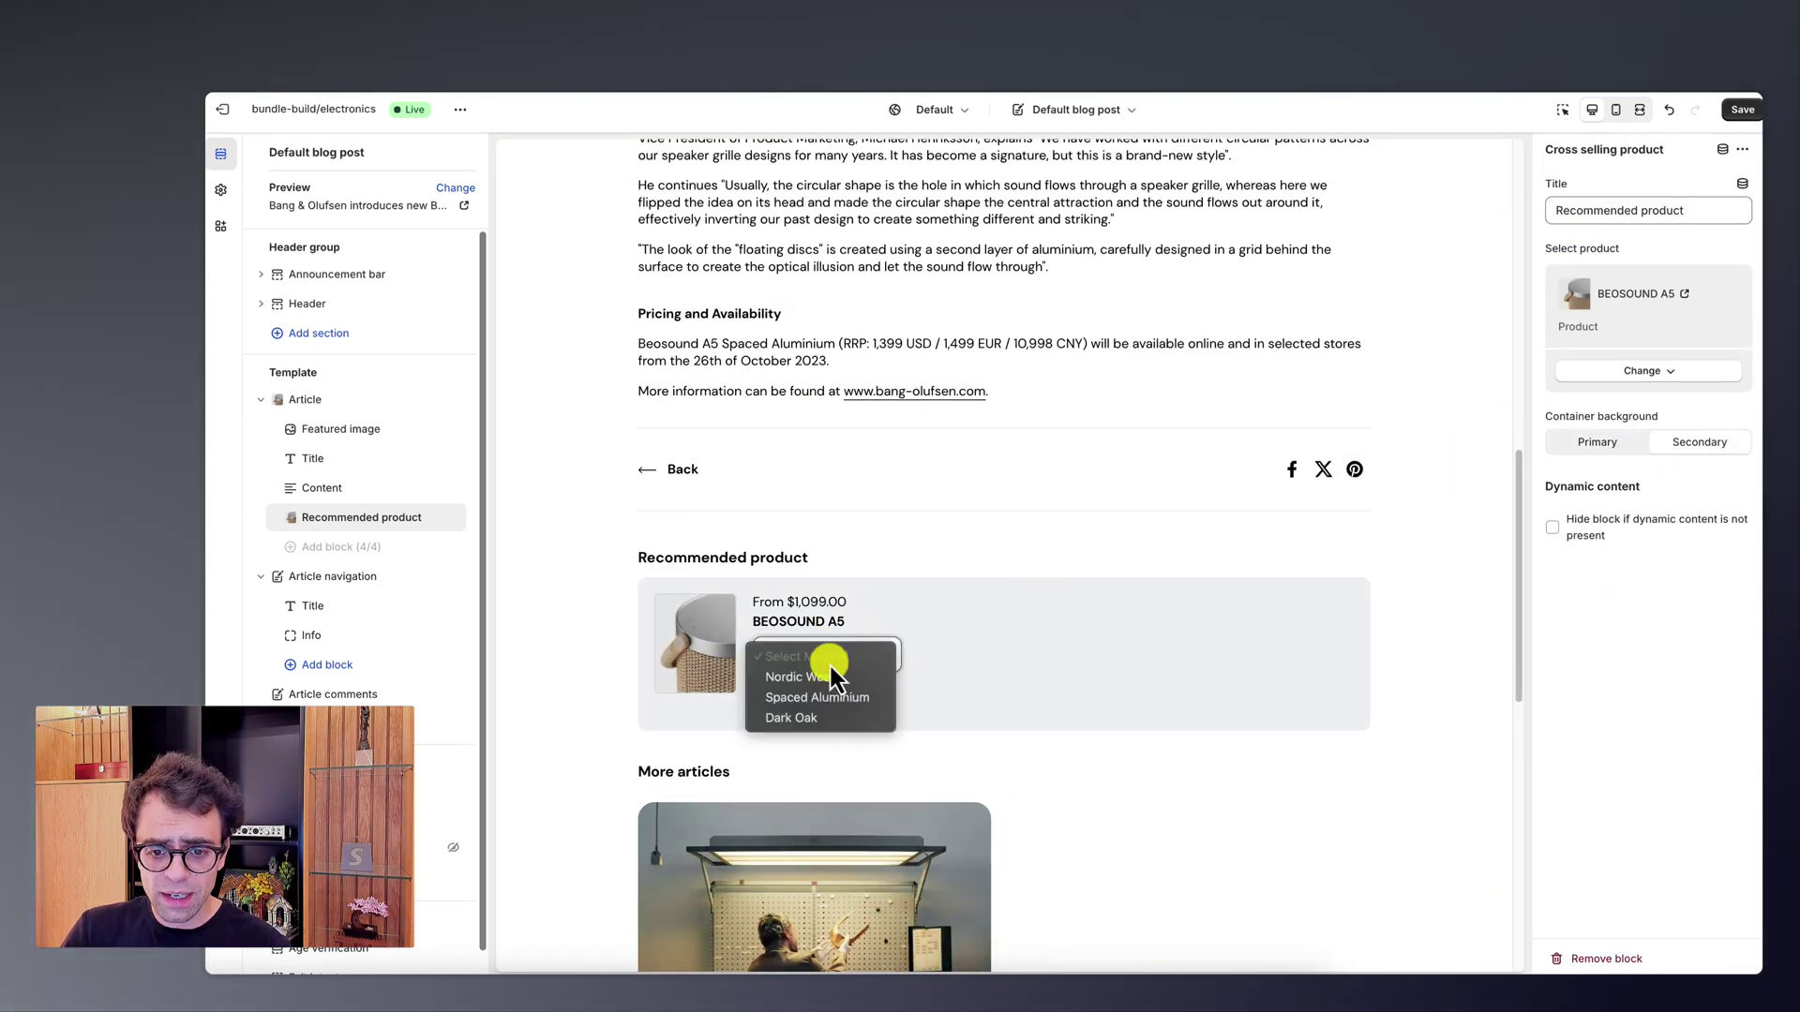
pyautogui.click(791, 698)
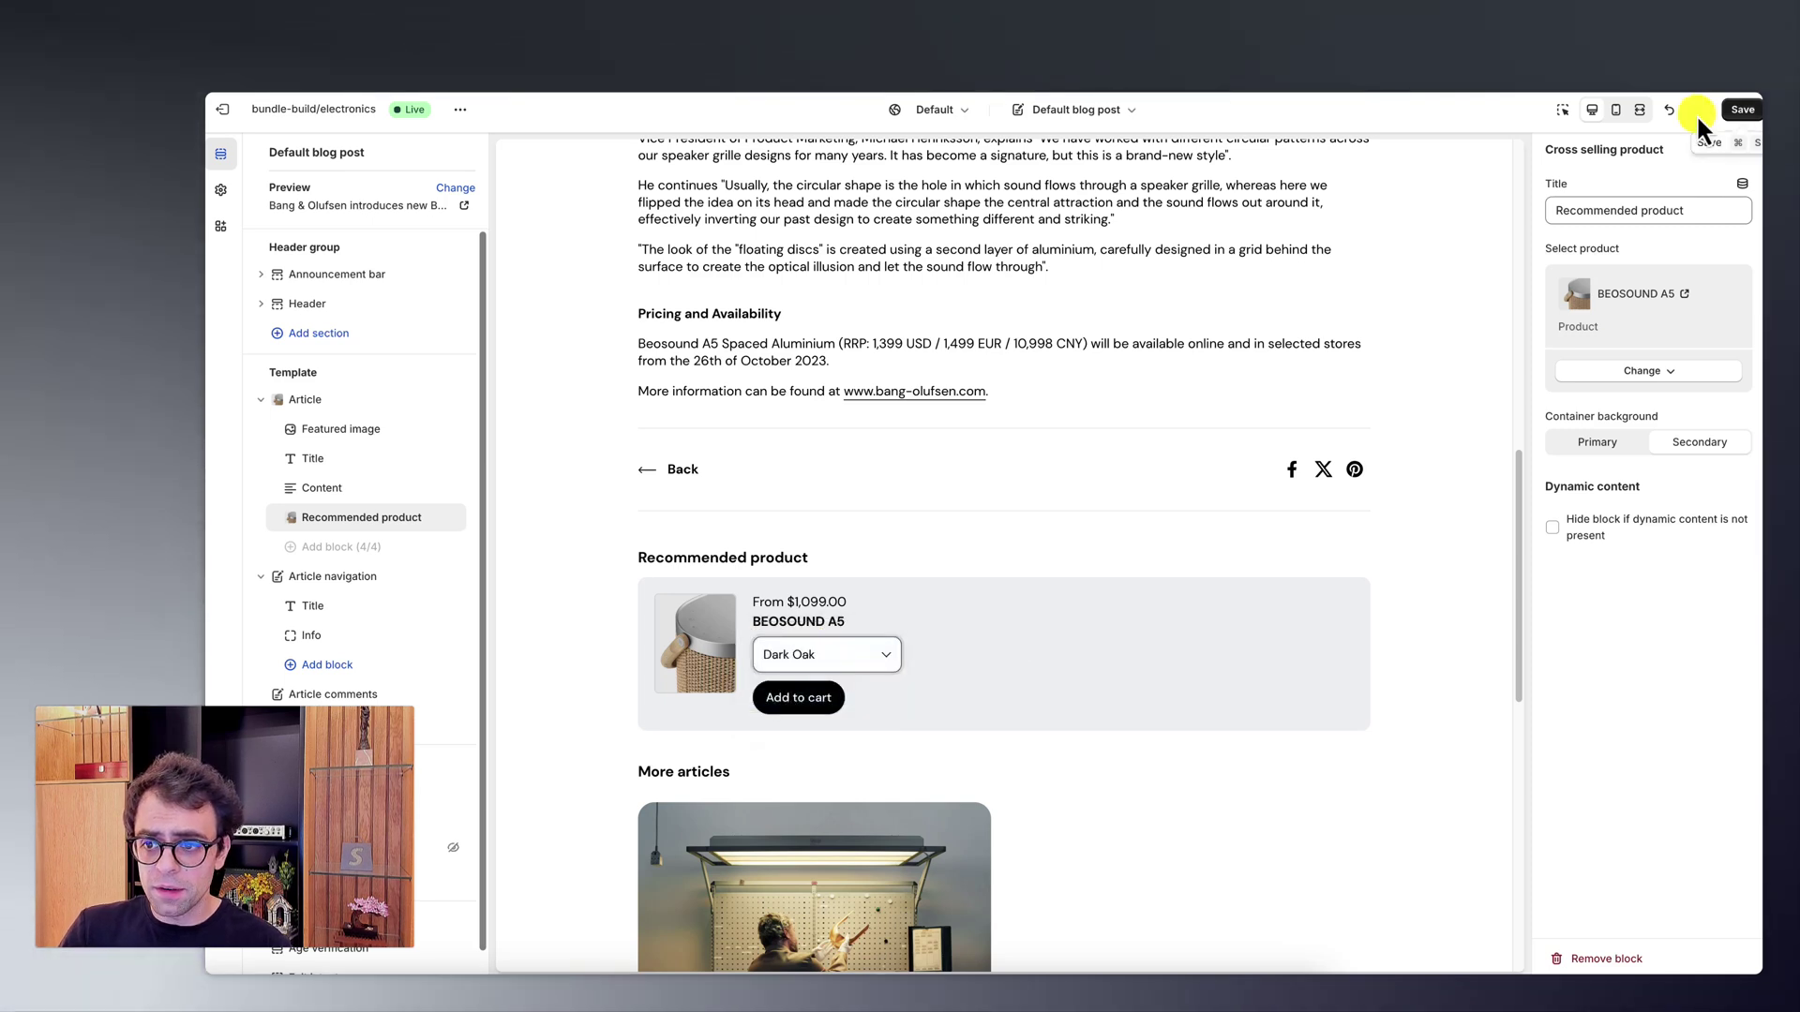
# Step: Save the blog post template, overriding recent customizations
pyautogui.click(1740, 110)
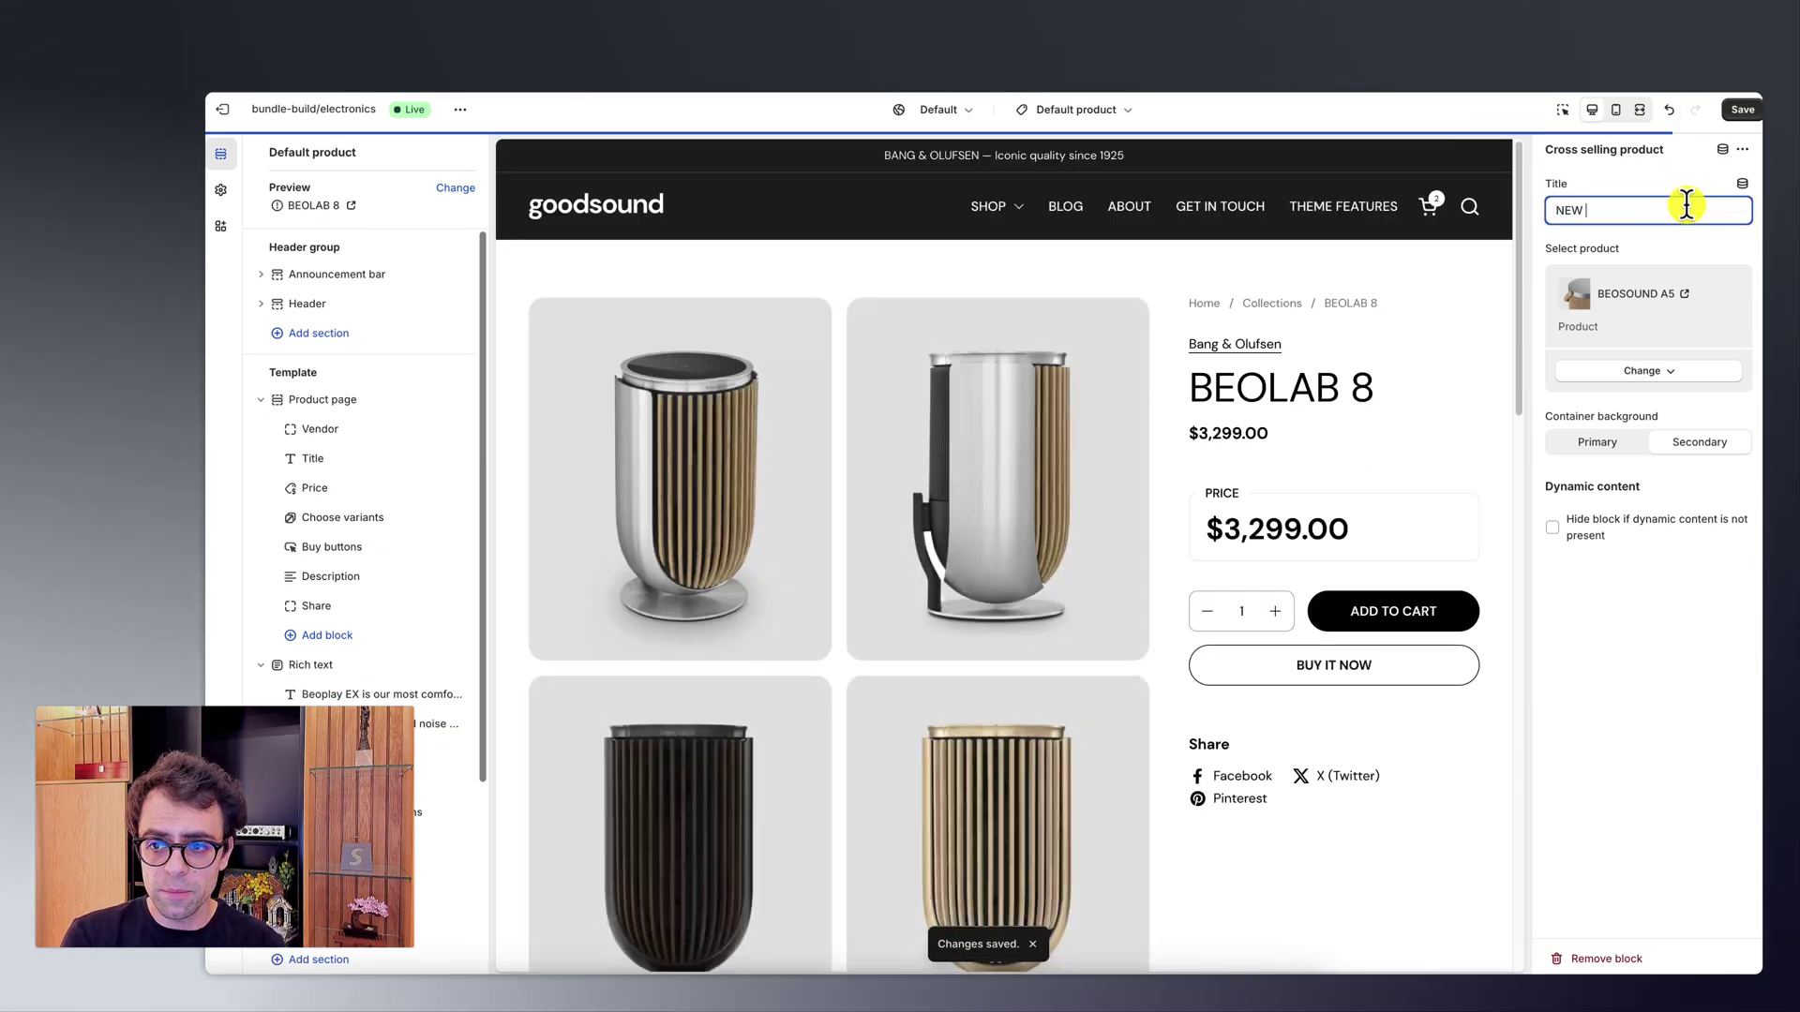
pyautogui.scroll(-1, 1142, 464)
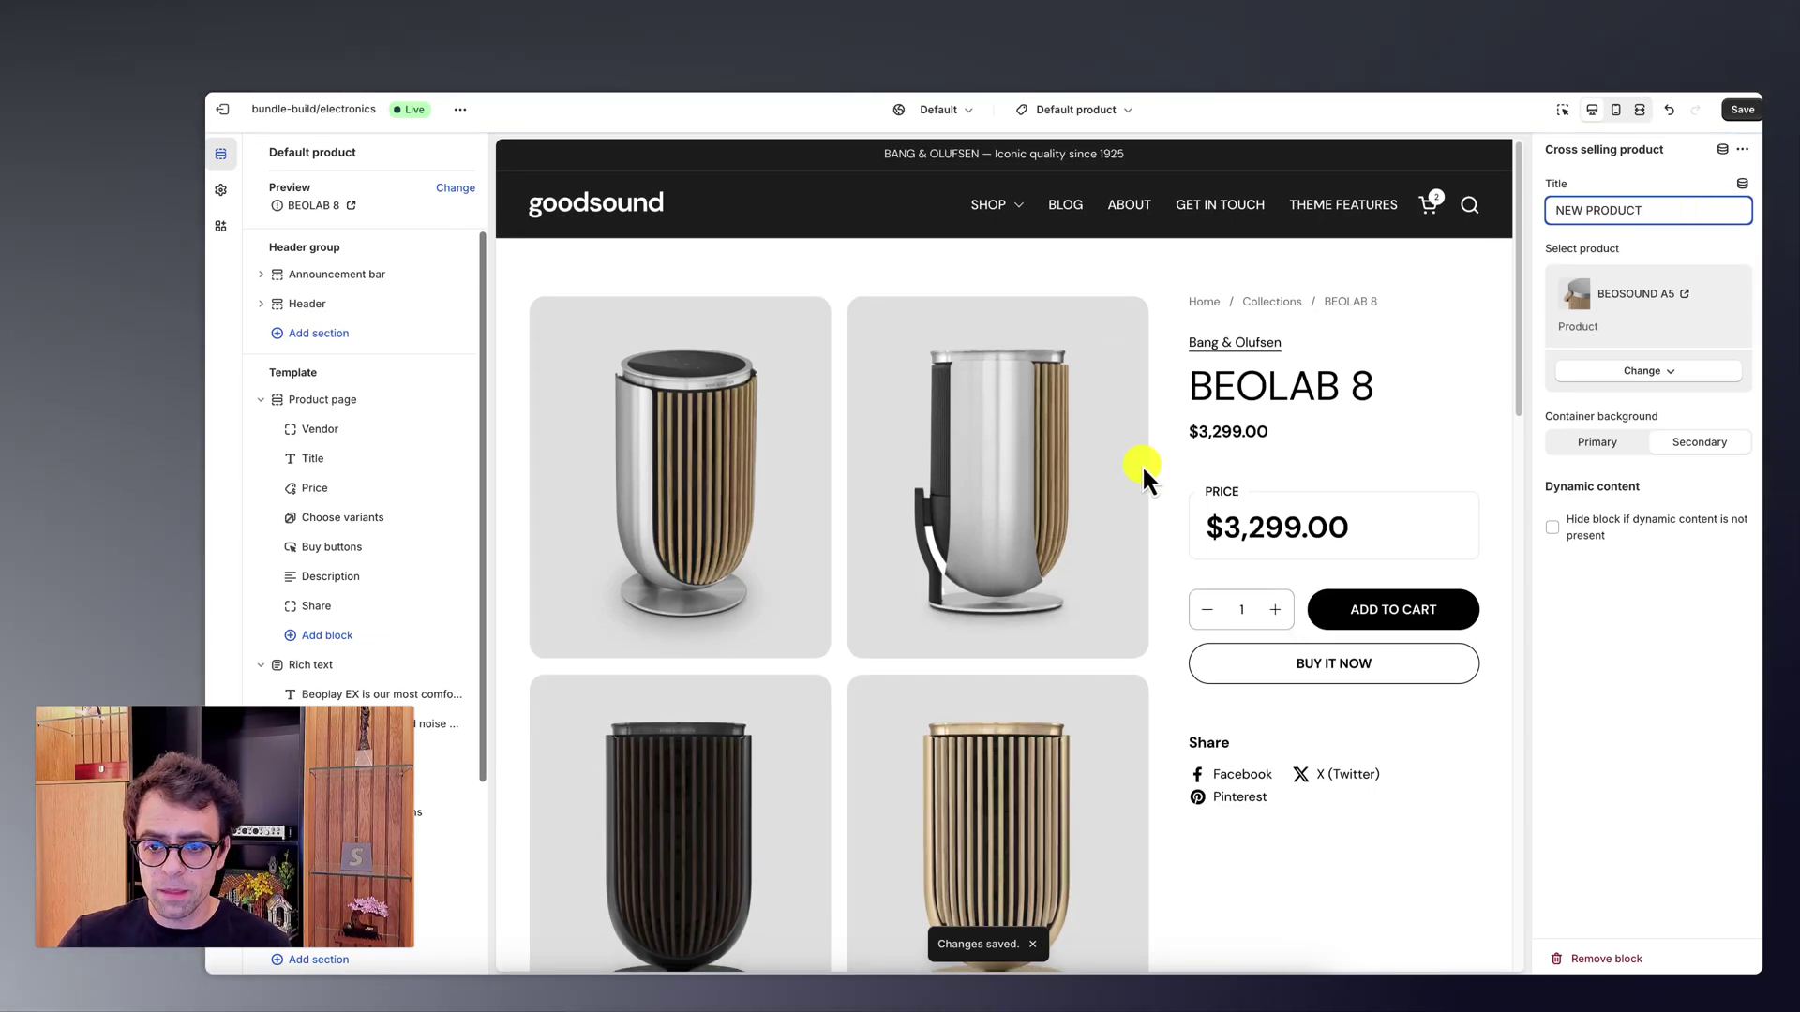
pyautogui.click(1082, 209)
pyautogui.click(735, 551)
pyautogui.scroll(-15, 740, 548)
pyautogui.scroll(-4, 756, 548)
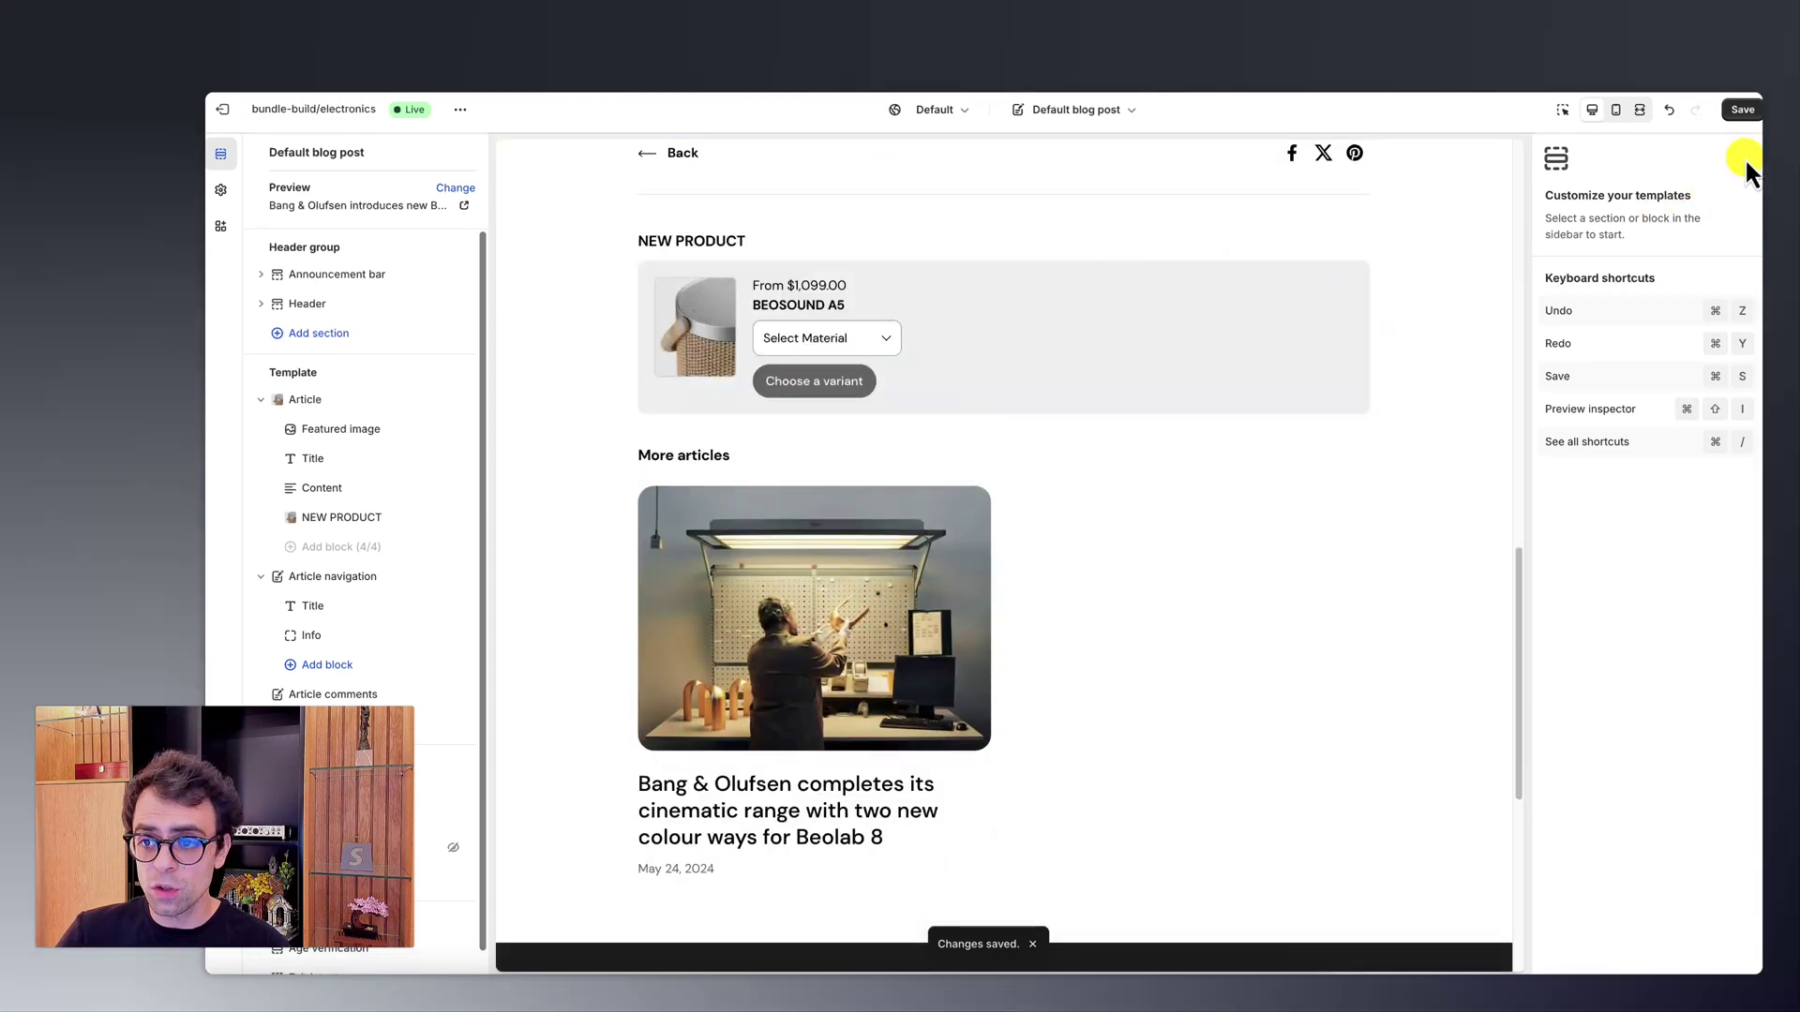
pyautogui.click(1742, 110)
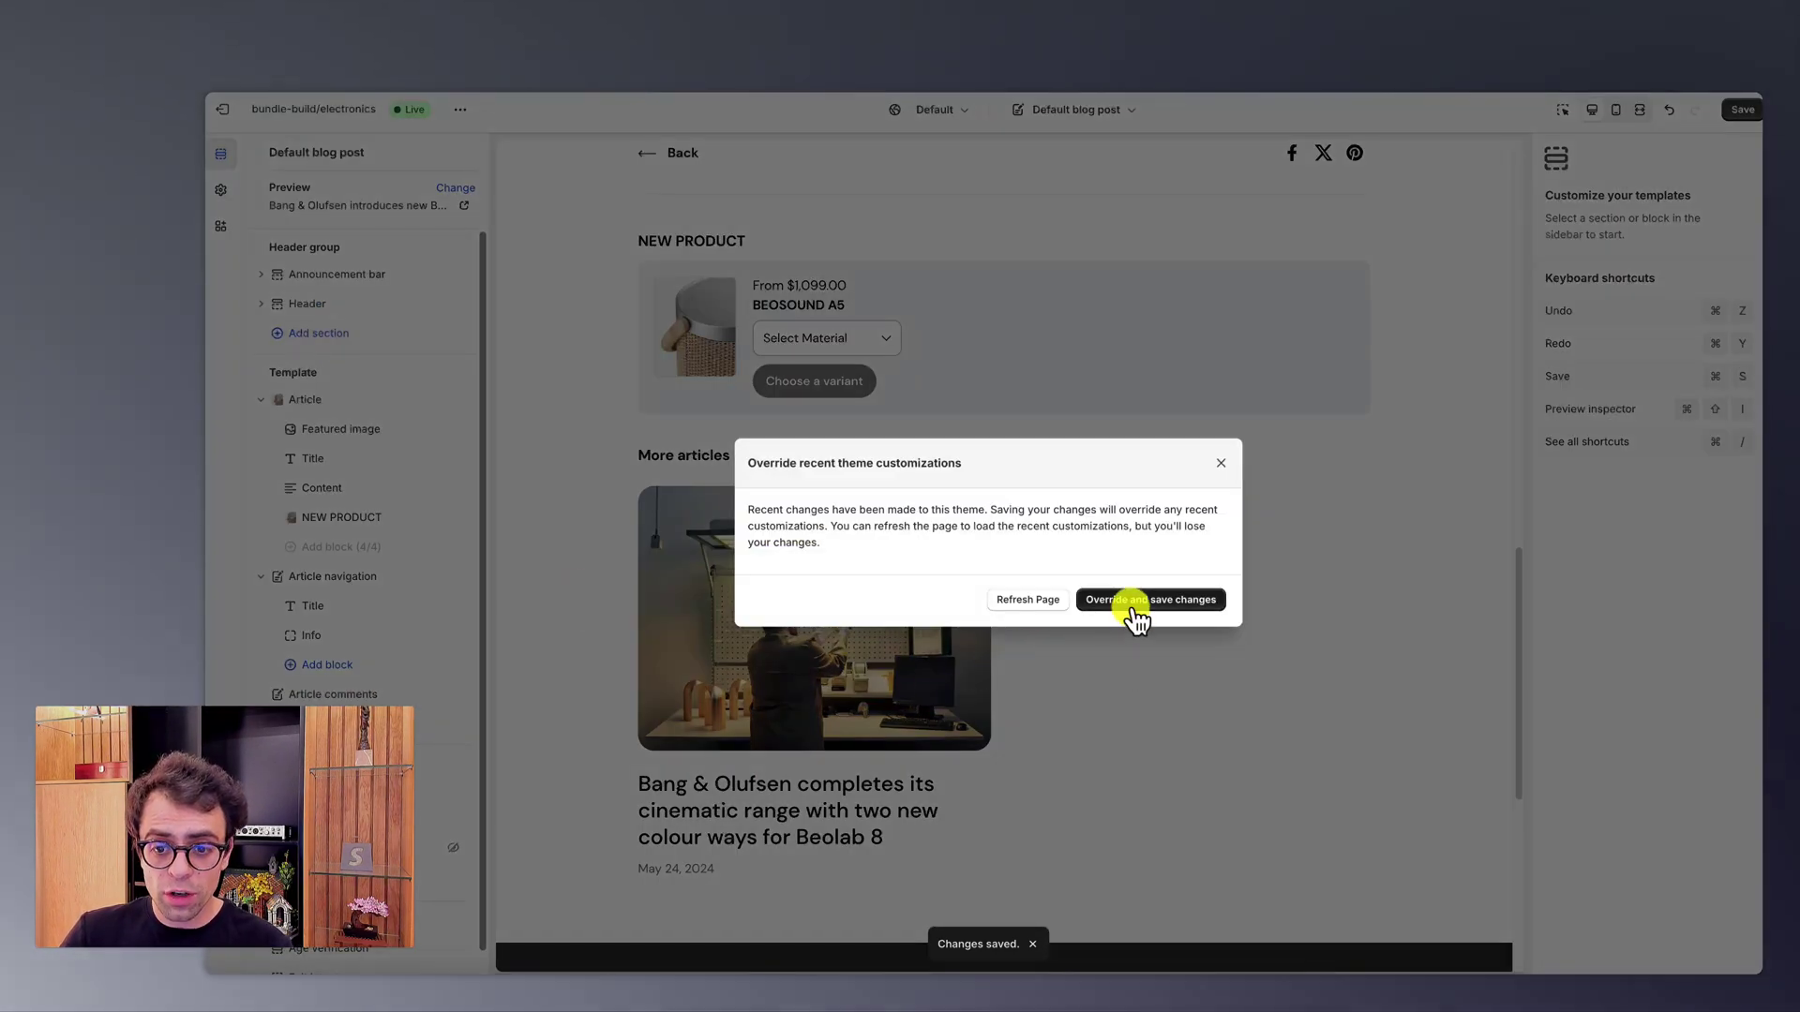
pyautogui.click(1129, 600)
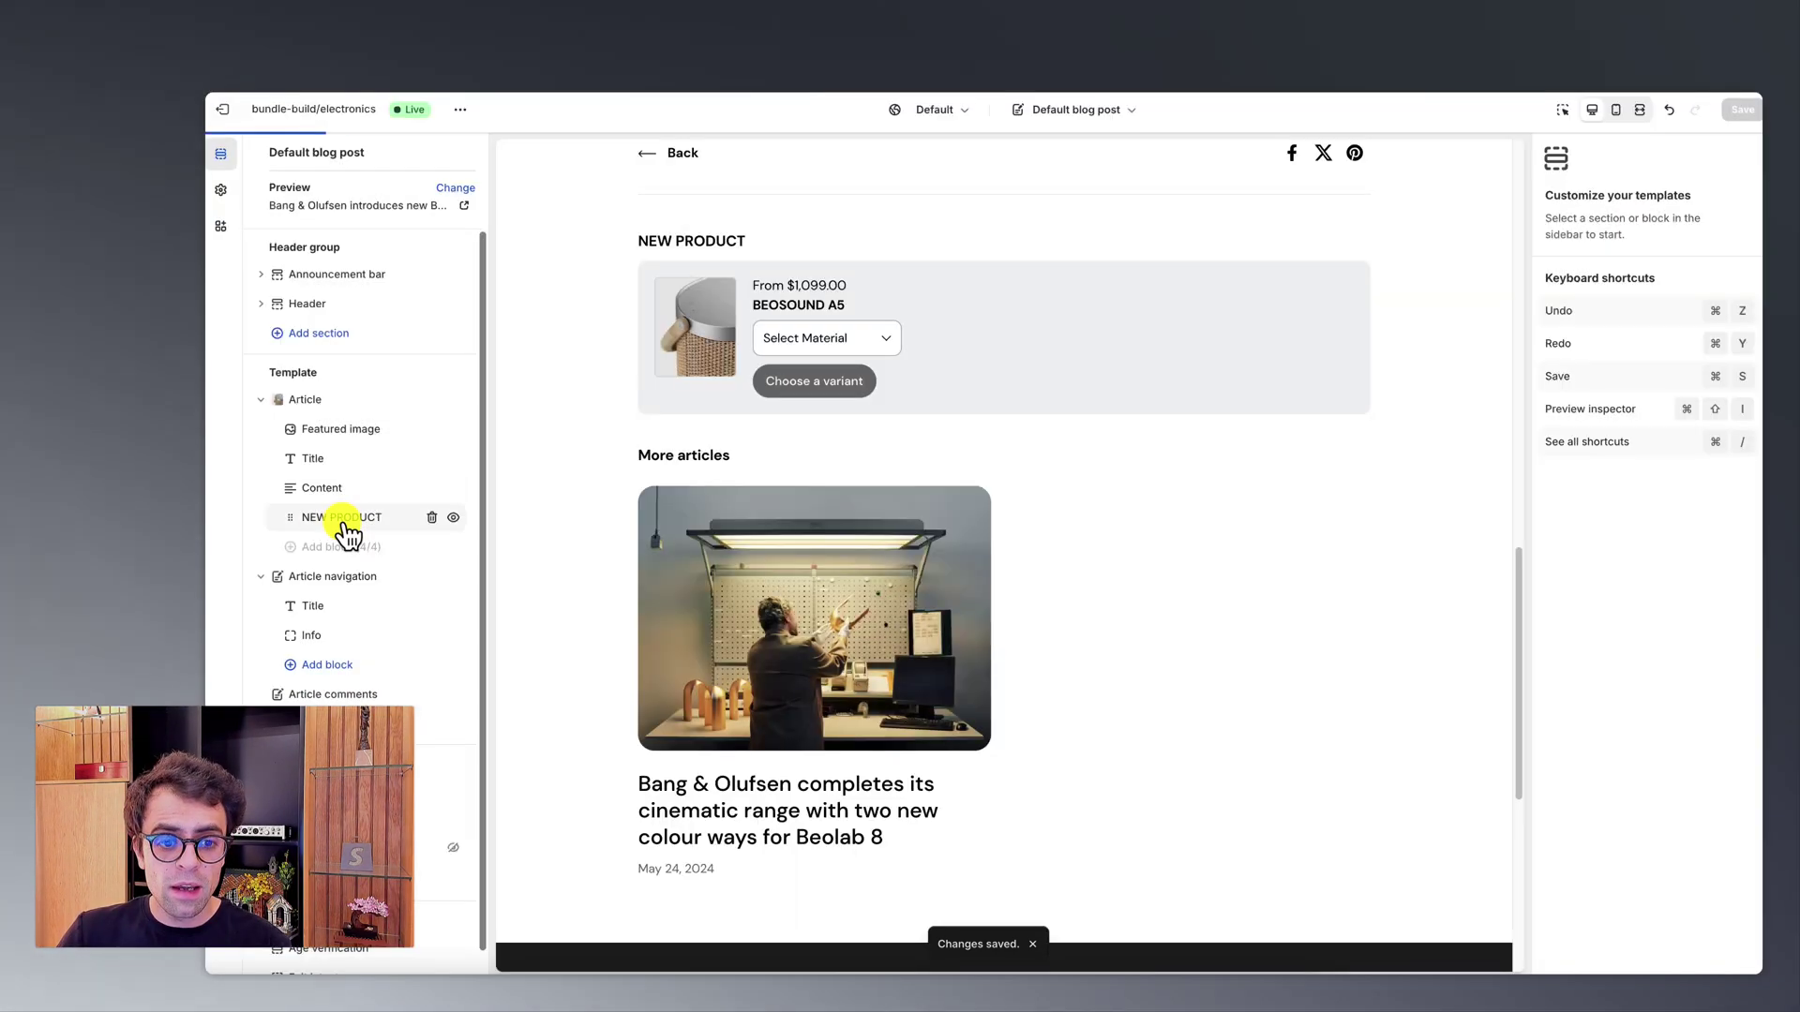
# Step: Review the NEW PRODUCT block in the article, choosing Nordic Weave material and closing the cart
pyautogui.click(343, 516)
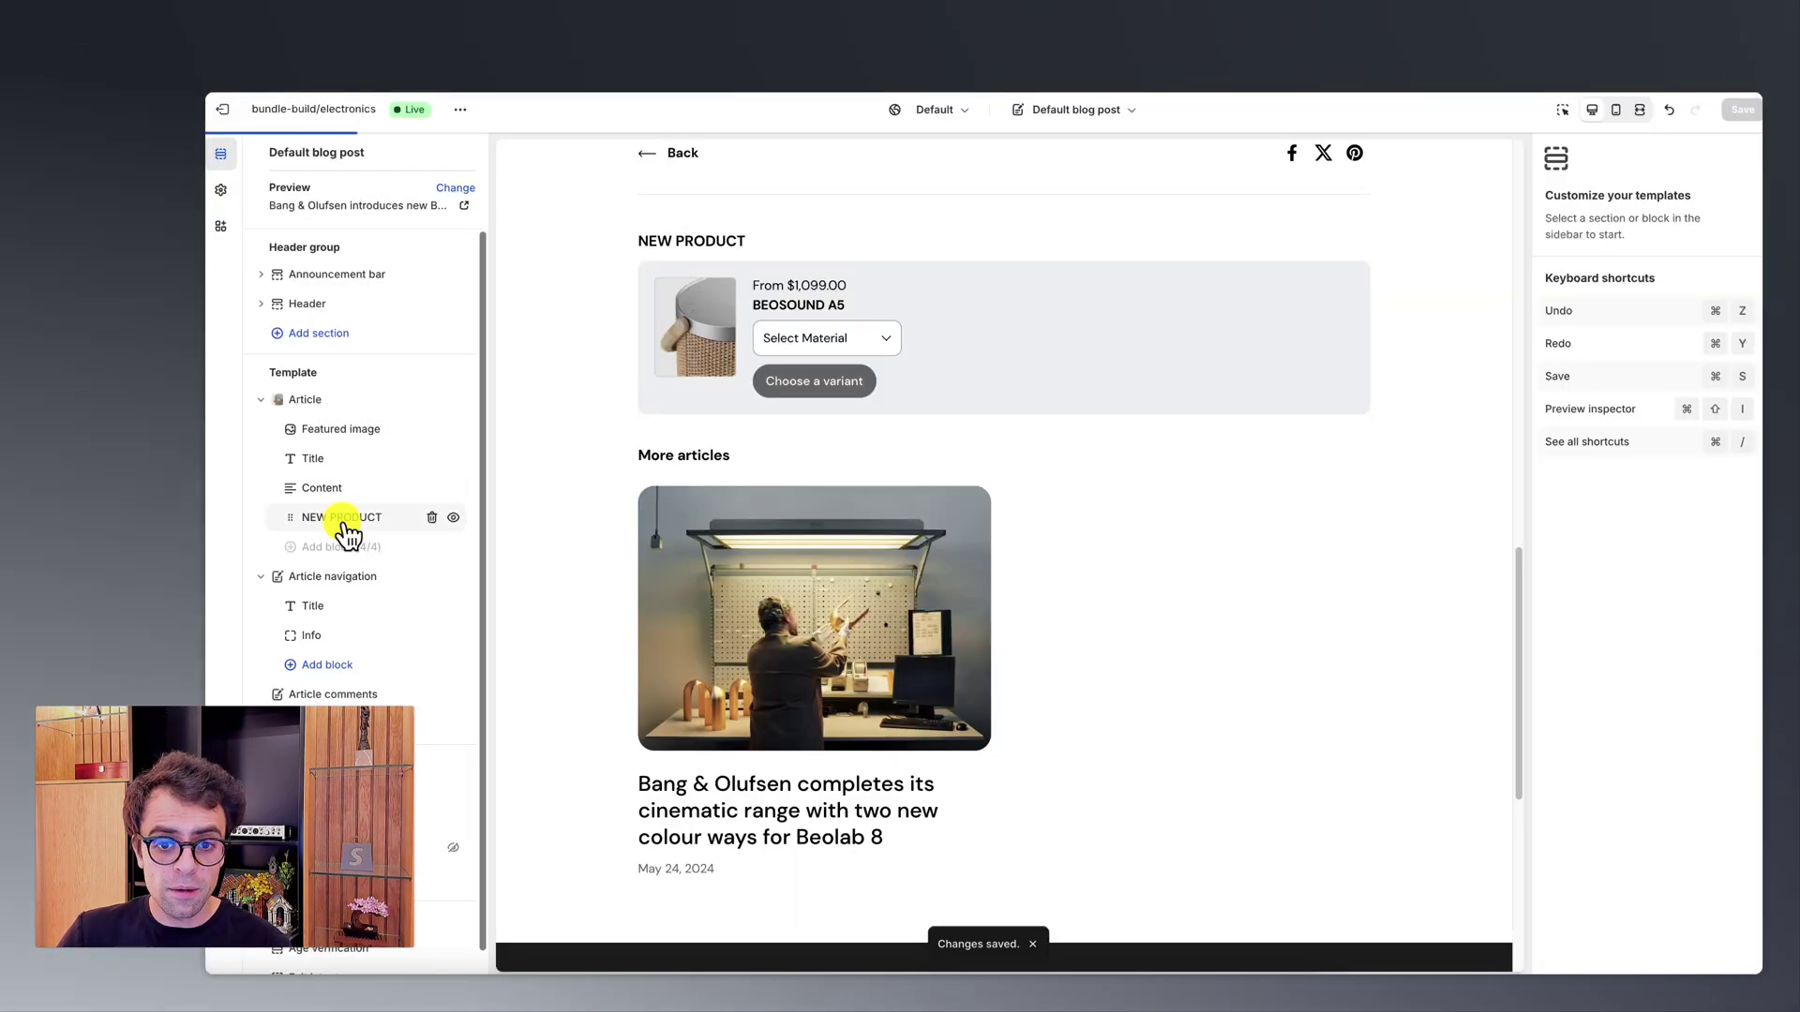
pyautogui.click(344, 518)
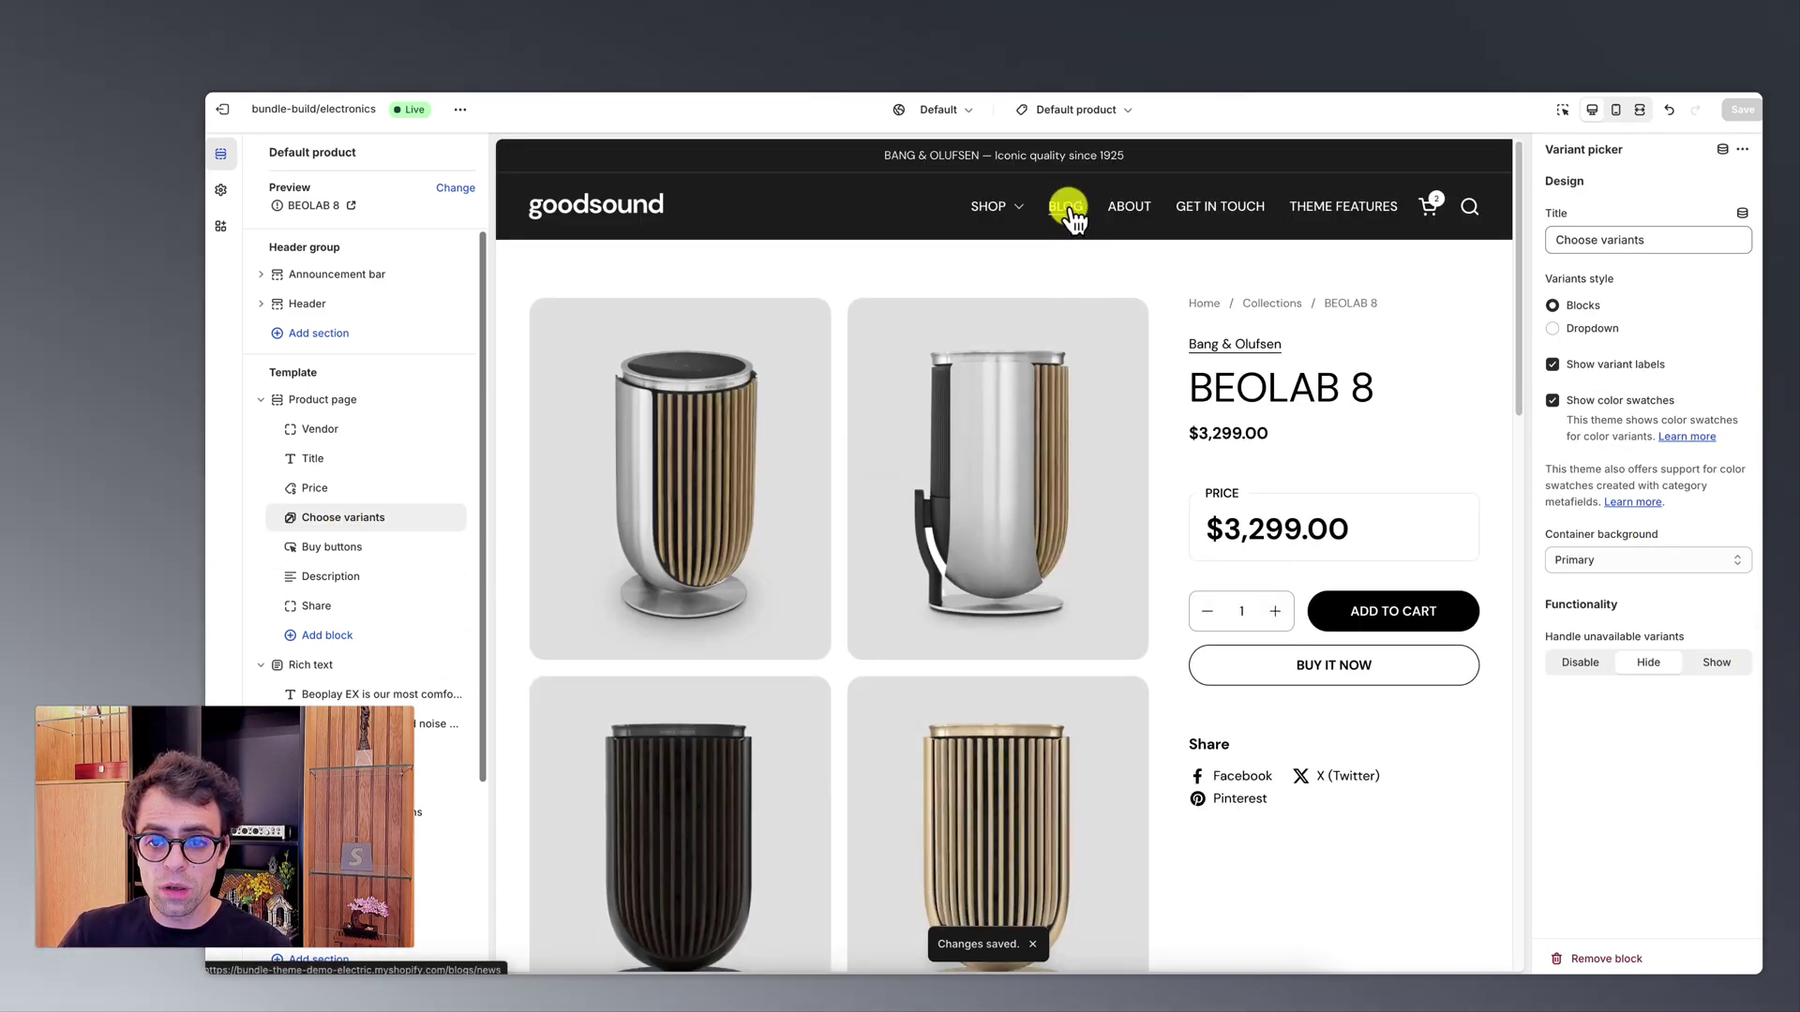
pyautogui.click(1069, 210)
pyautogui.click(837, 471)
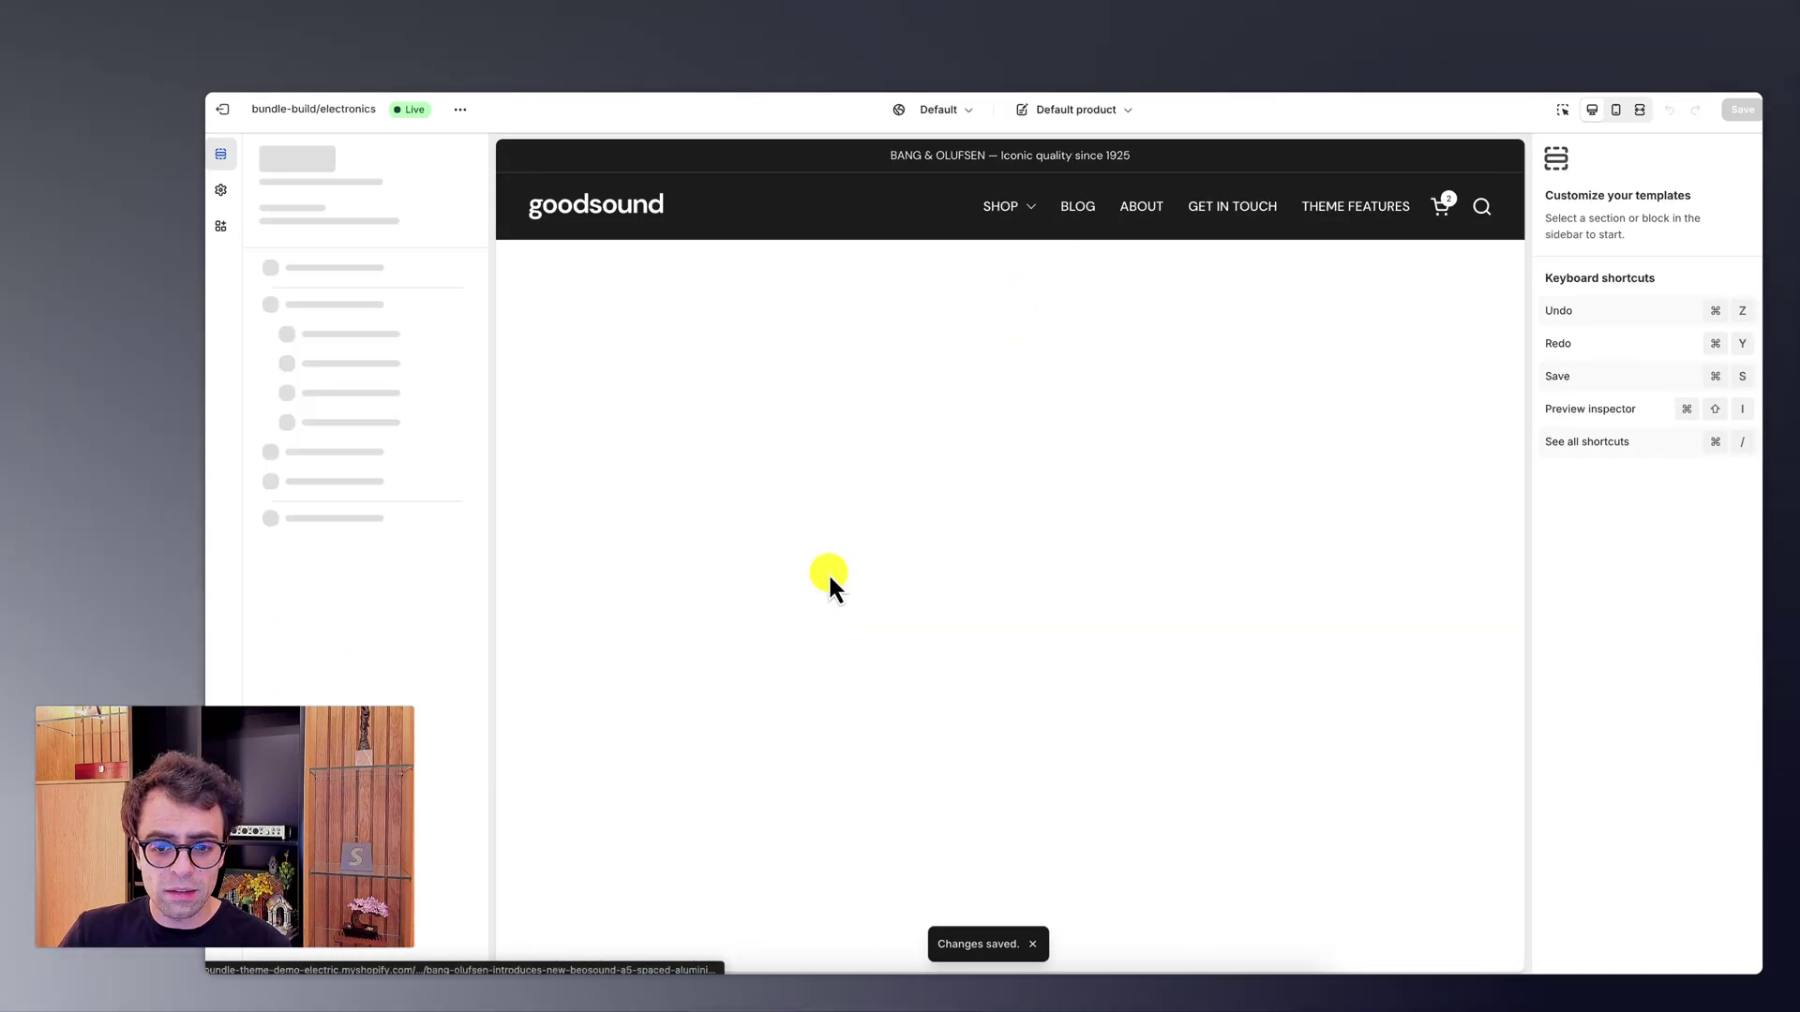
pyautogui.scroll(-3, 904, 594)
pyautogui.scroll(-10, 904, 595)
pyautogui.click(813, 747)
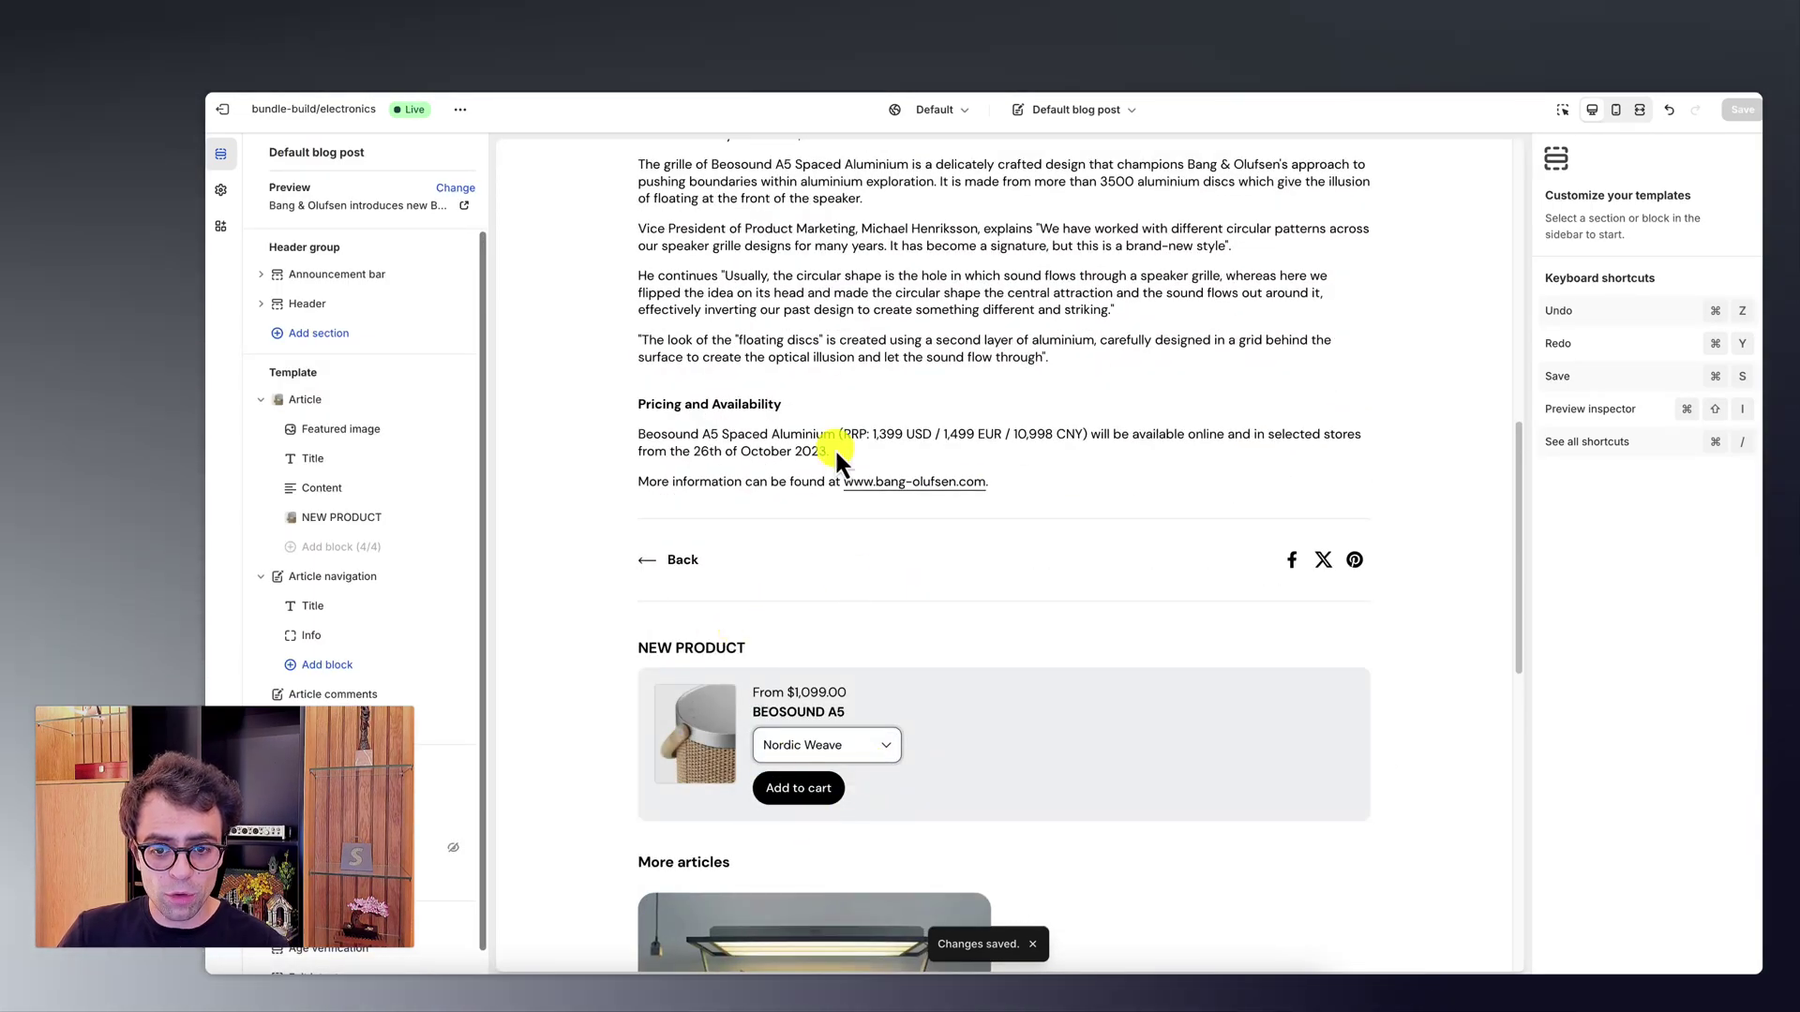
pyautogui.scroll(3, 822, 448)
pyautogui.scroll(2, 822, 448)
pyautogui.scroll(-8, 806, 485)
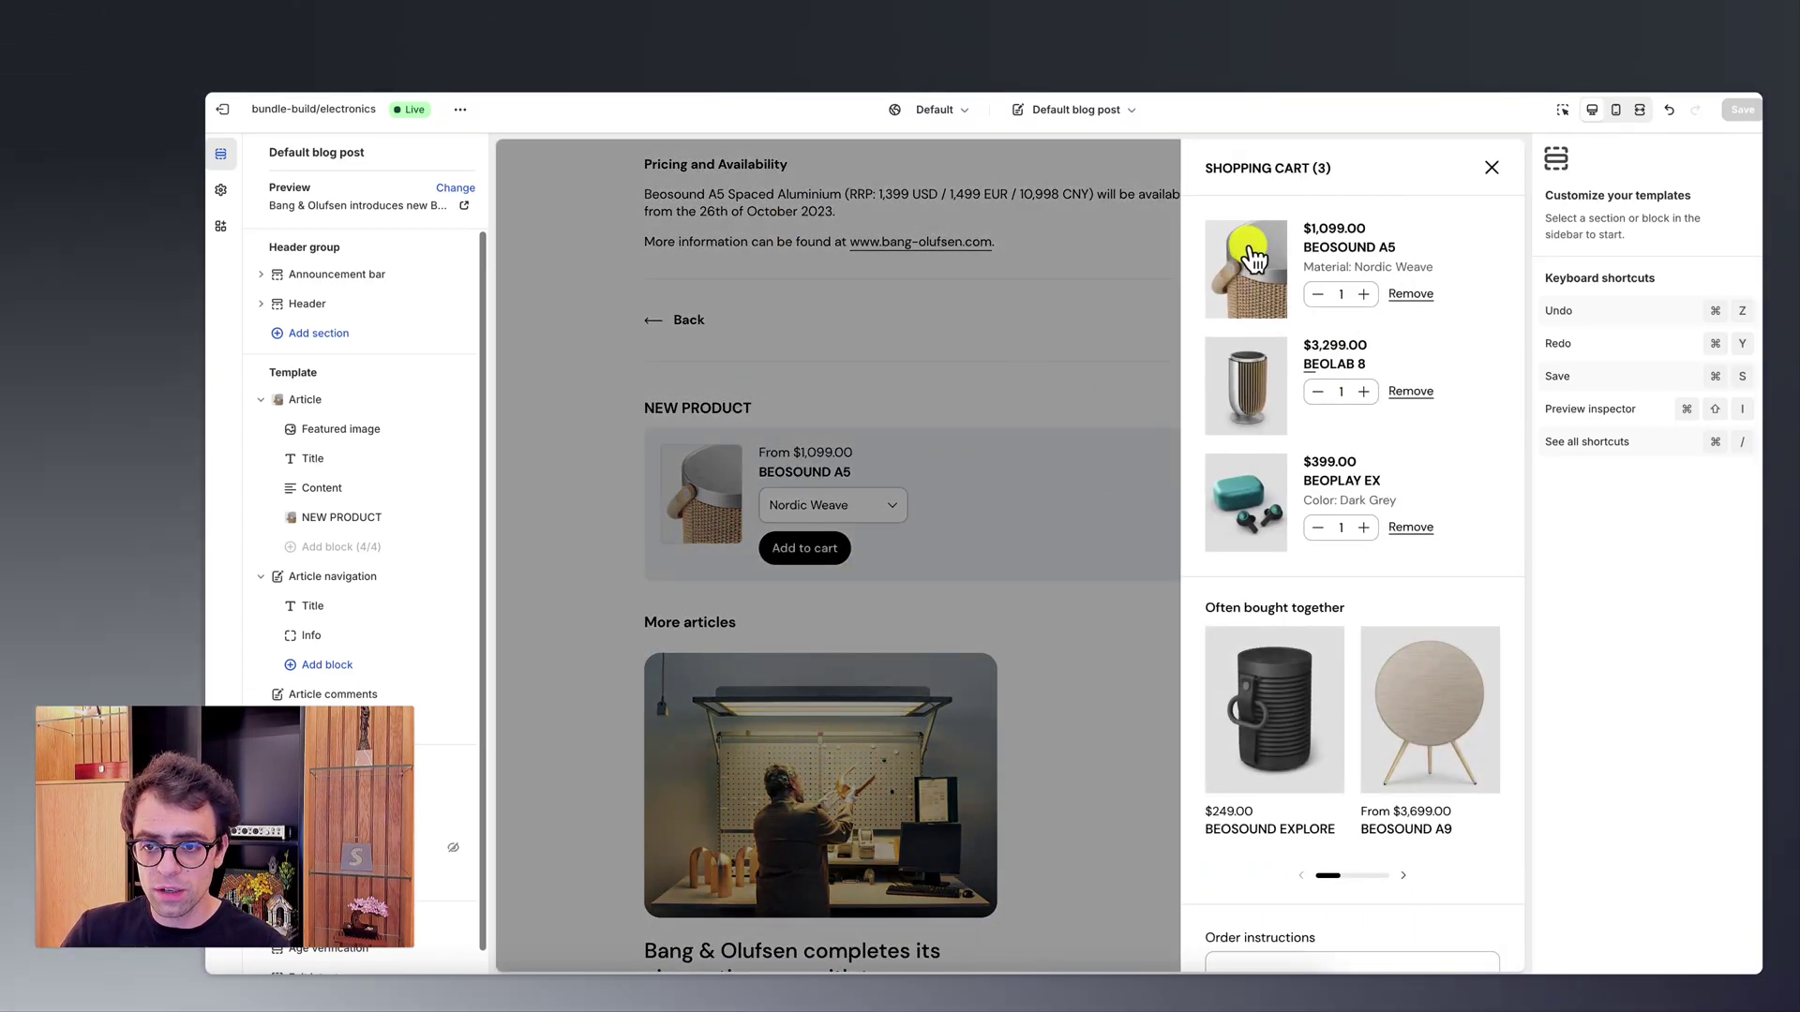
pyautogui.click(995, 379)
pyautogui.scroll(5, 877, 364)
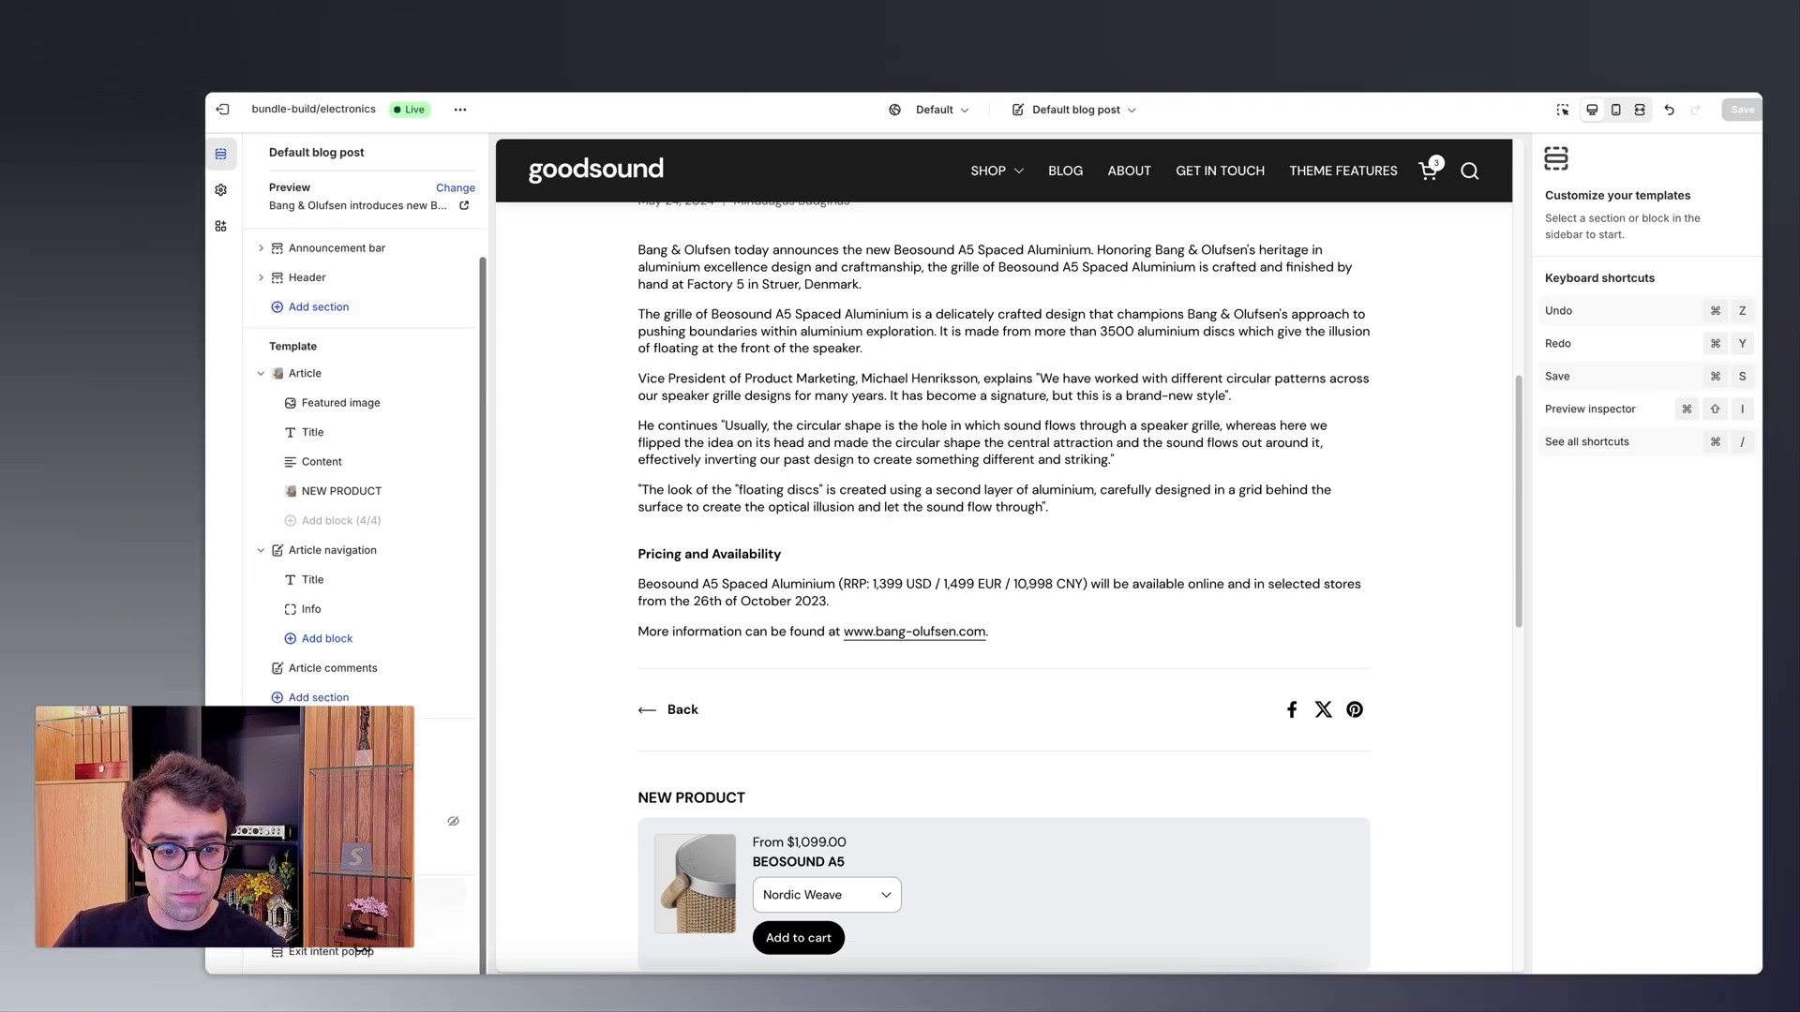
# Step: Enable the Age verification popup and review its background colour and custom CSS
pyautogui.click(366, 921)
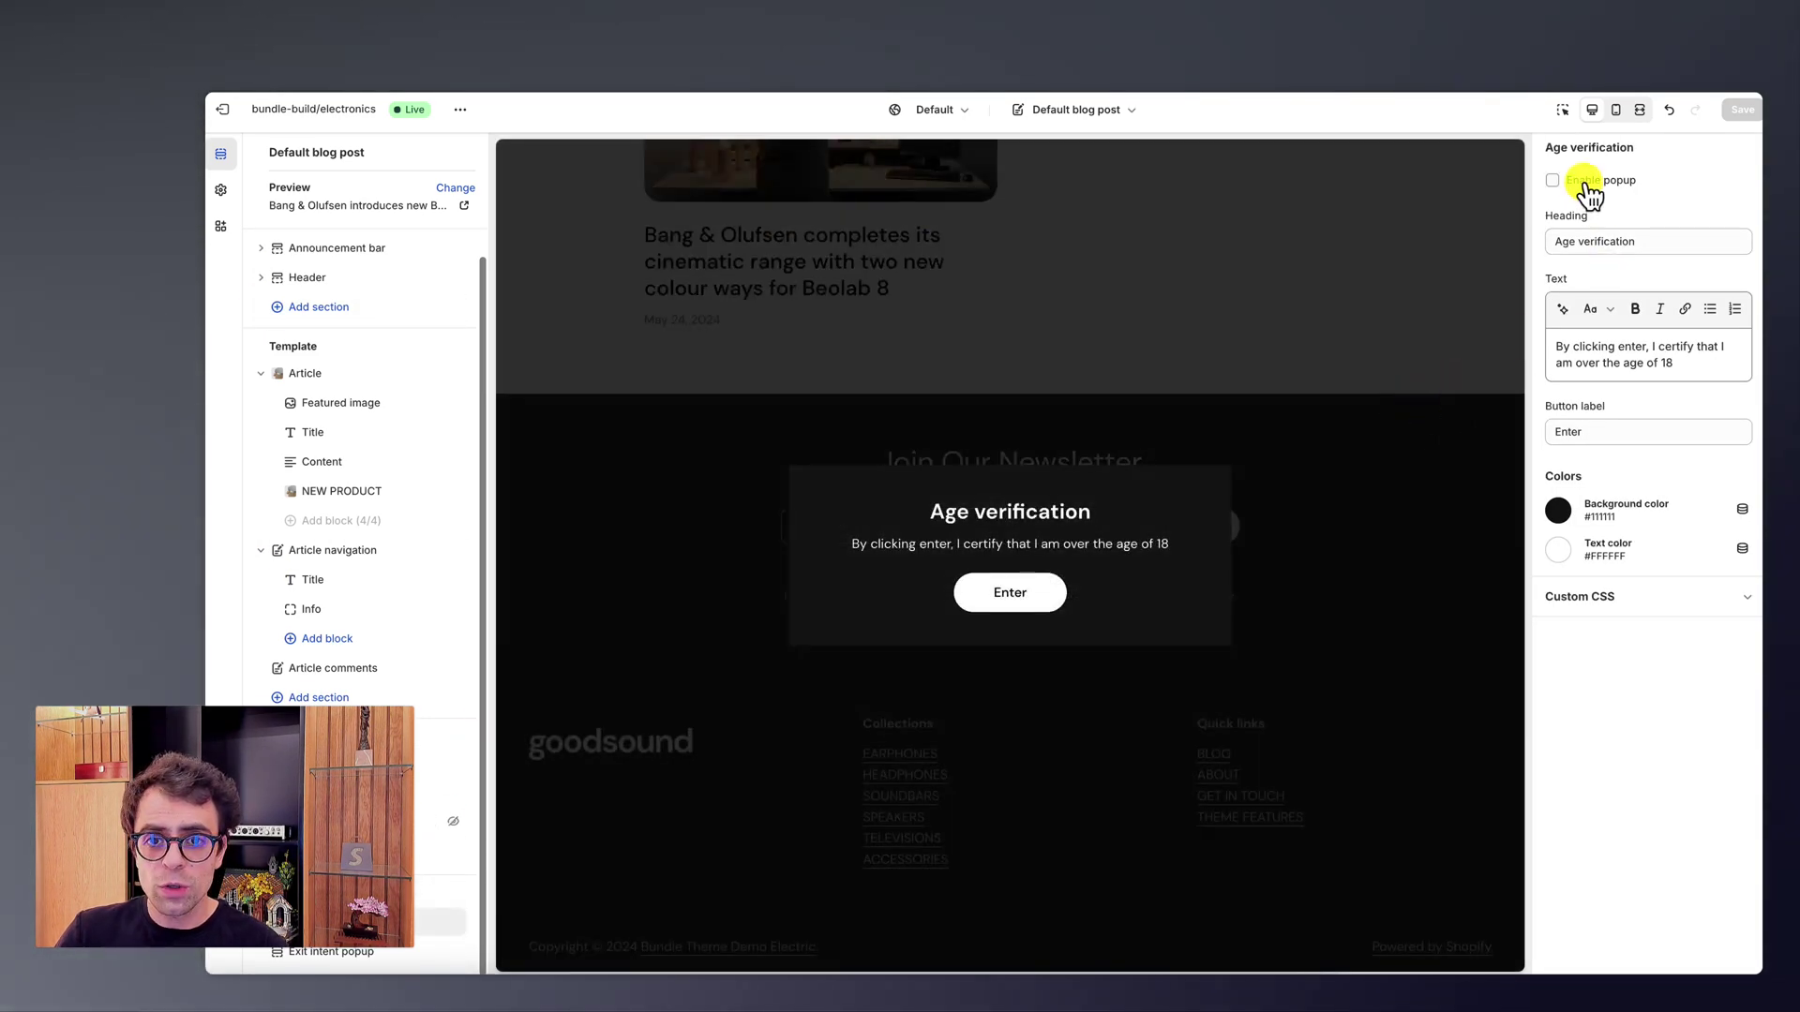
pyautogui.click(1590, 183)
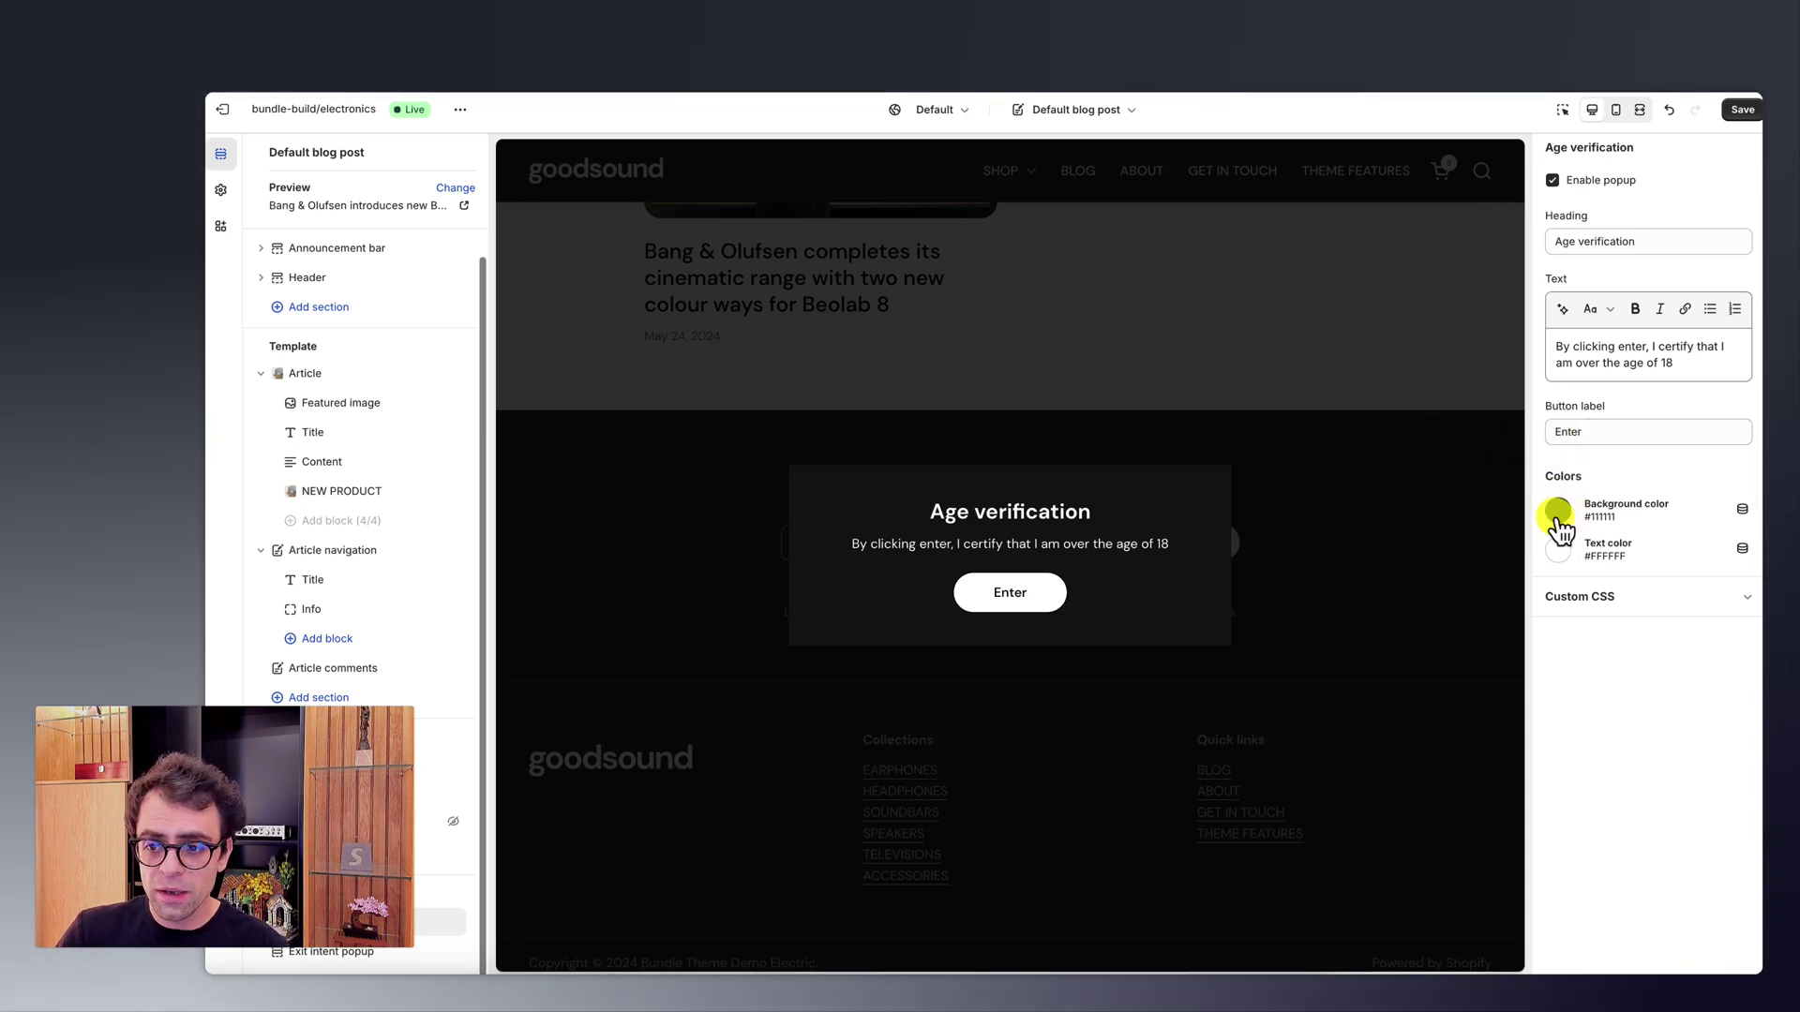
pyautogui.click(1558, 514)
pyautogui.click(1595, 434)
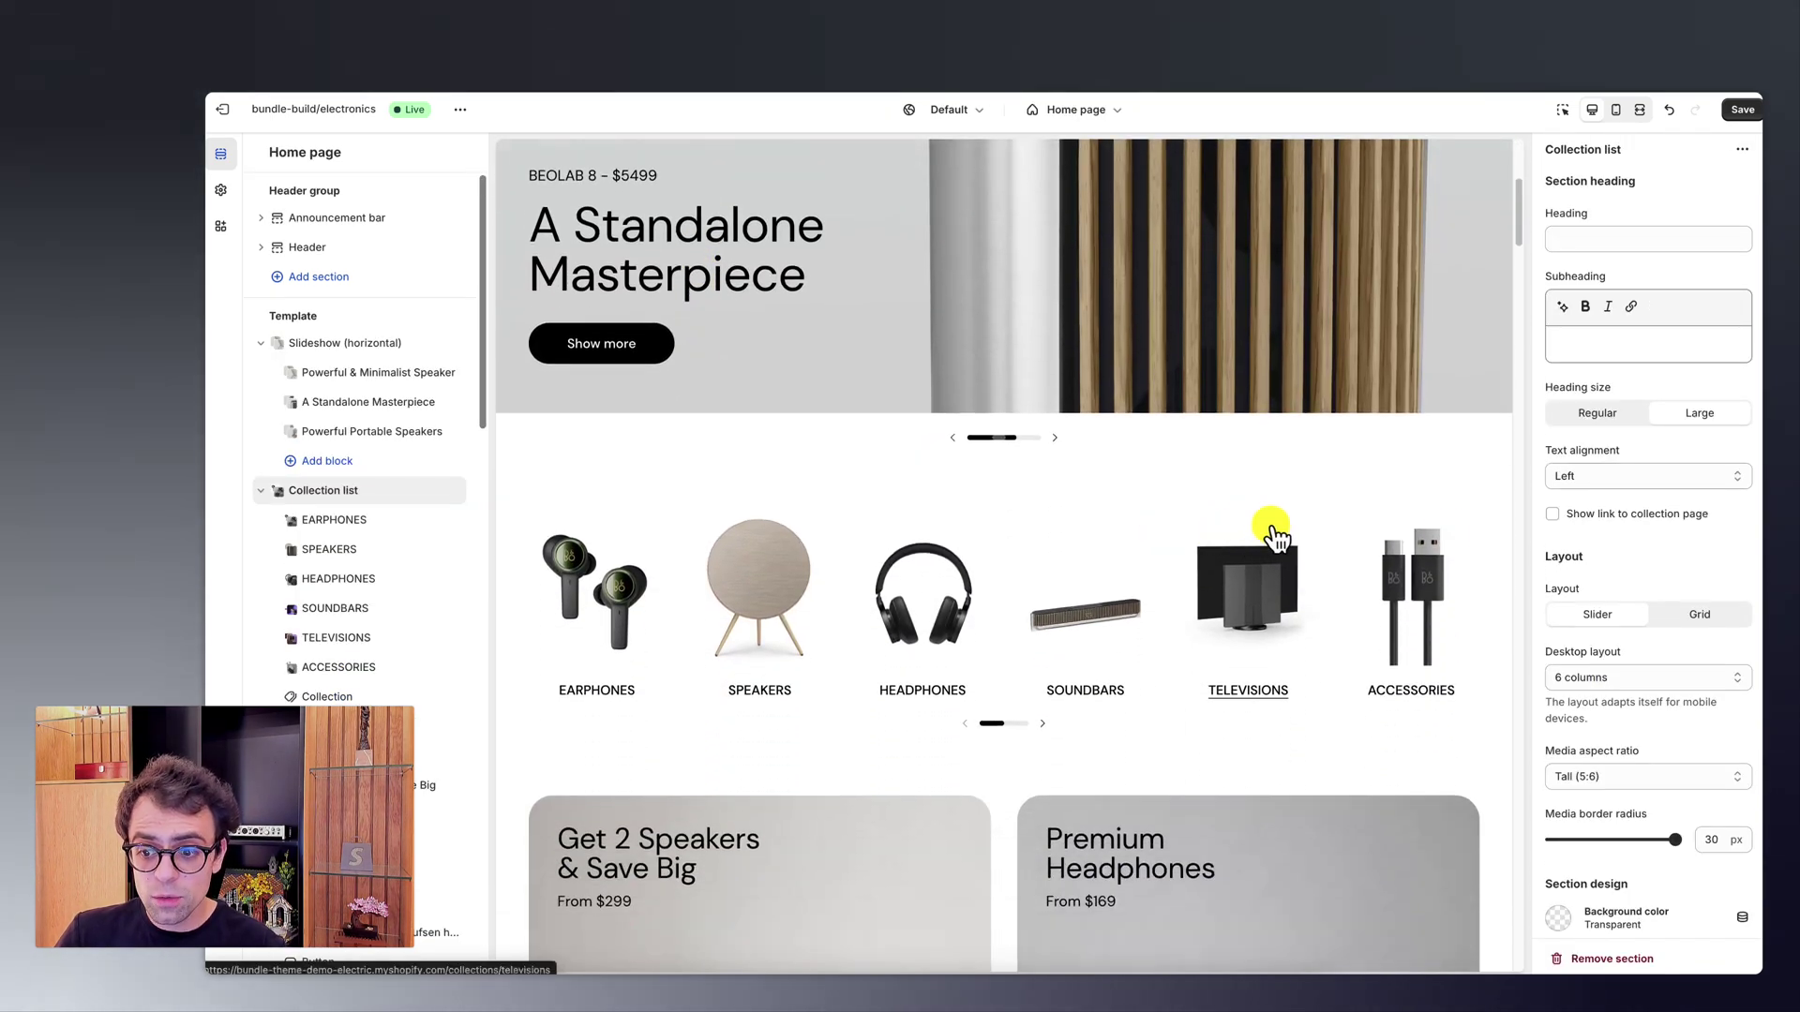
pyautogui.scroll(-3, 1619, 598)
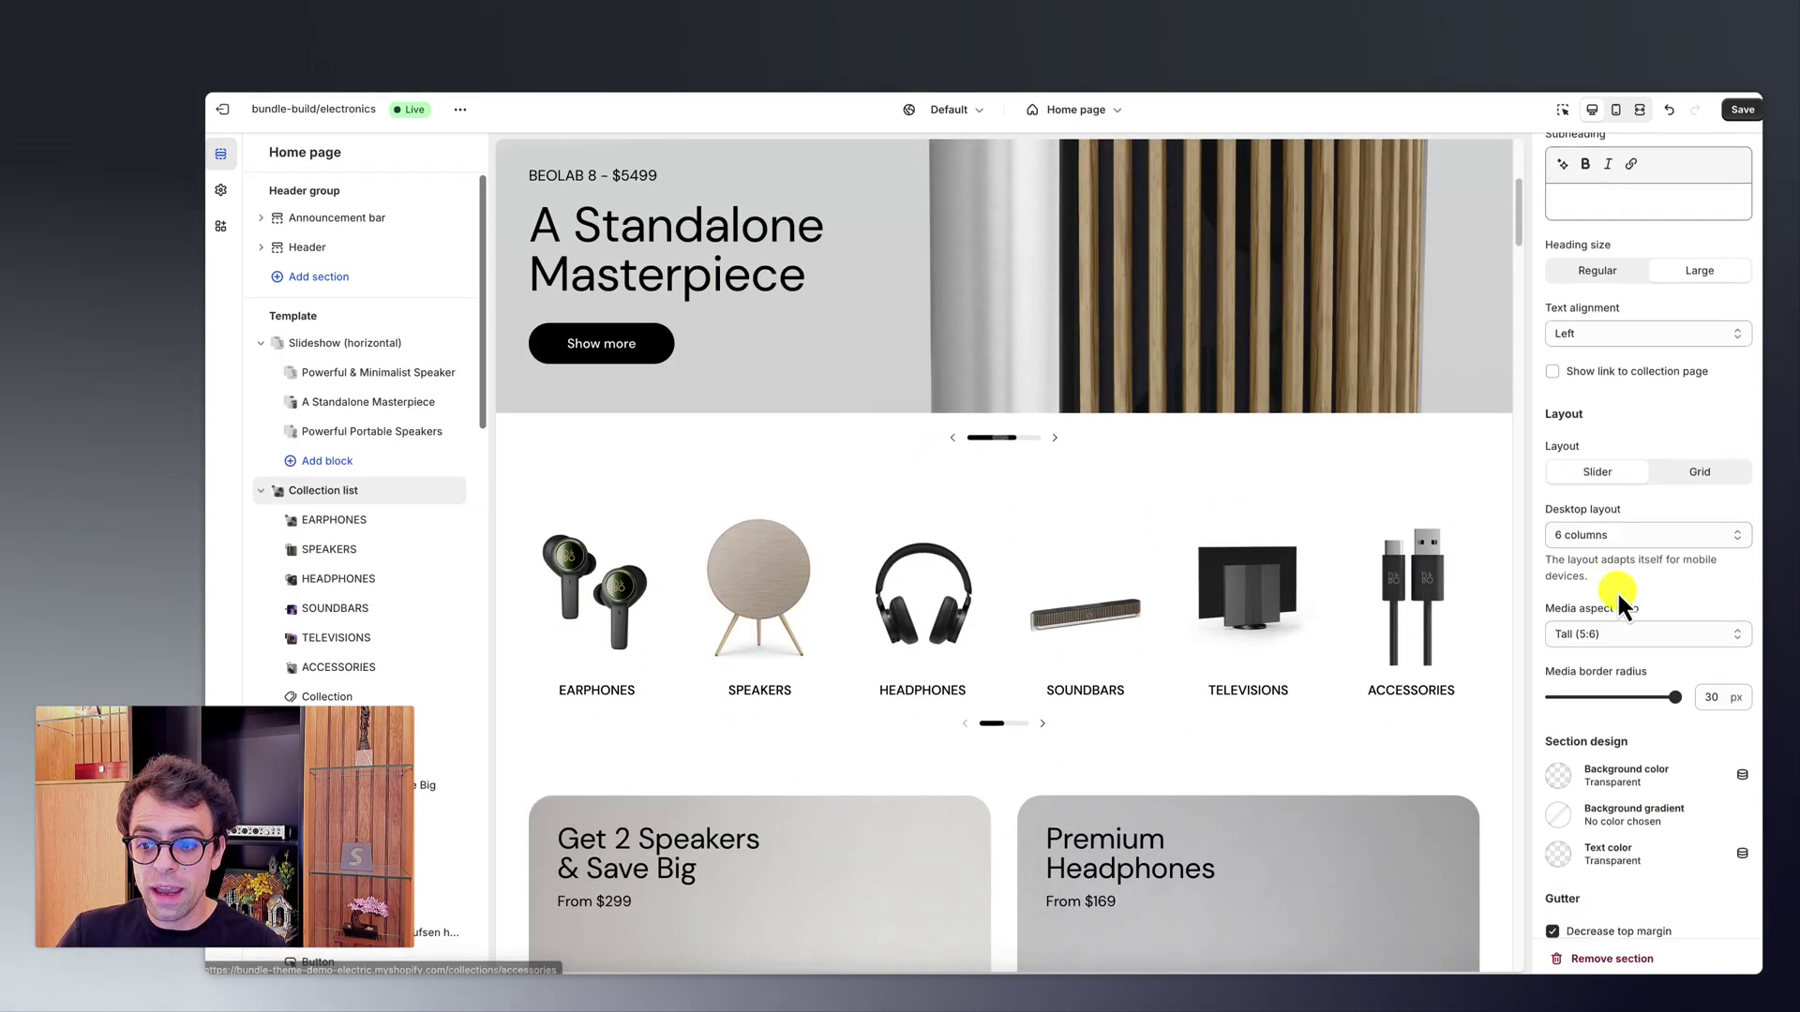
pyautogui.click(1564, 788)
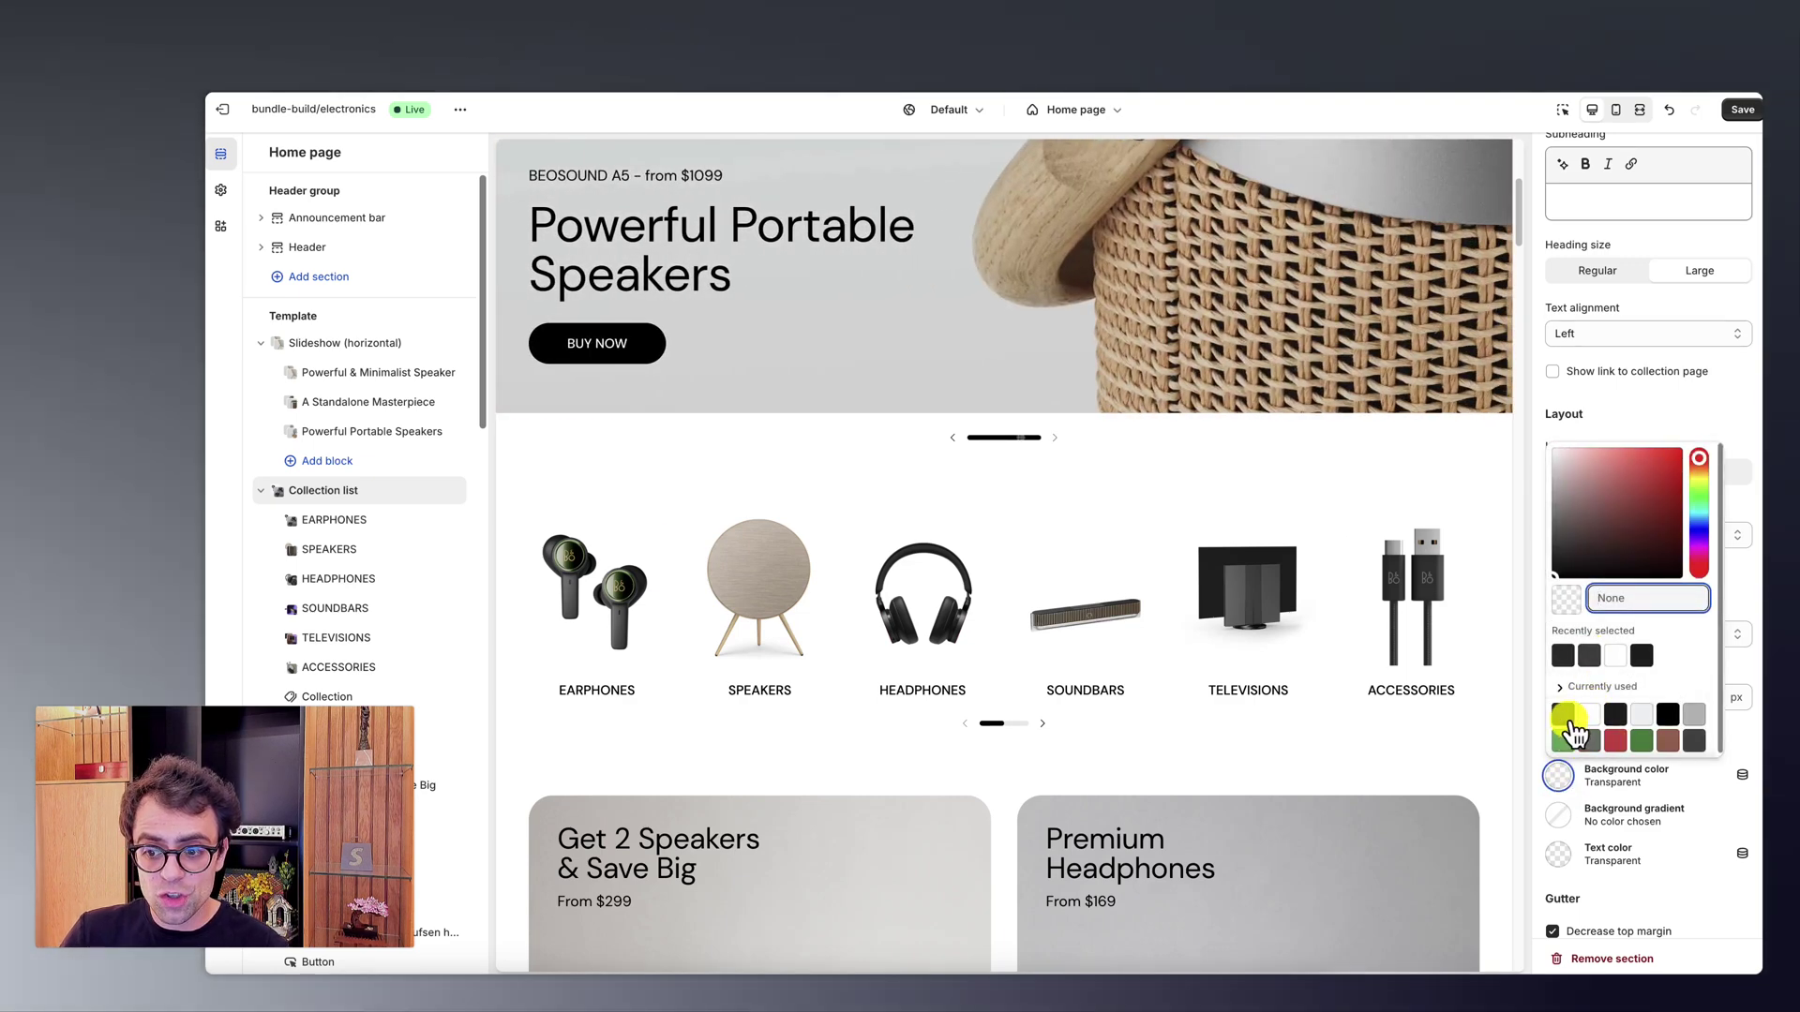
pyautogui.click(1564, 717)
pyautogui.click(1559, 851)
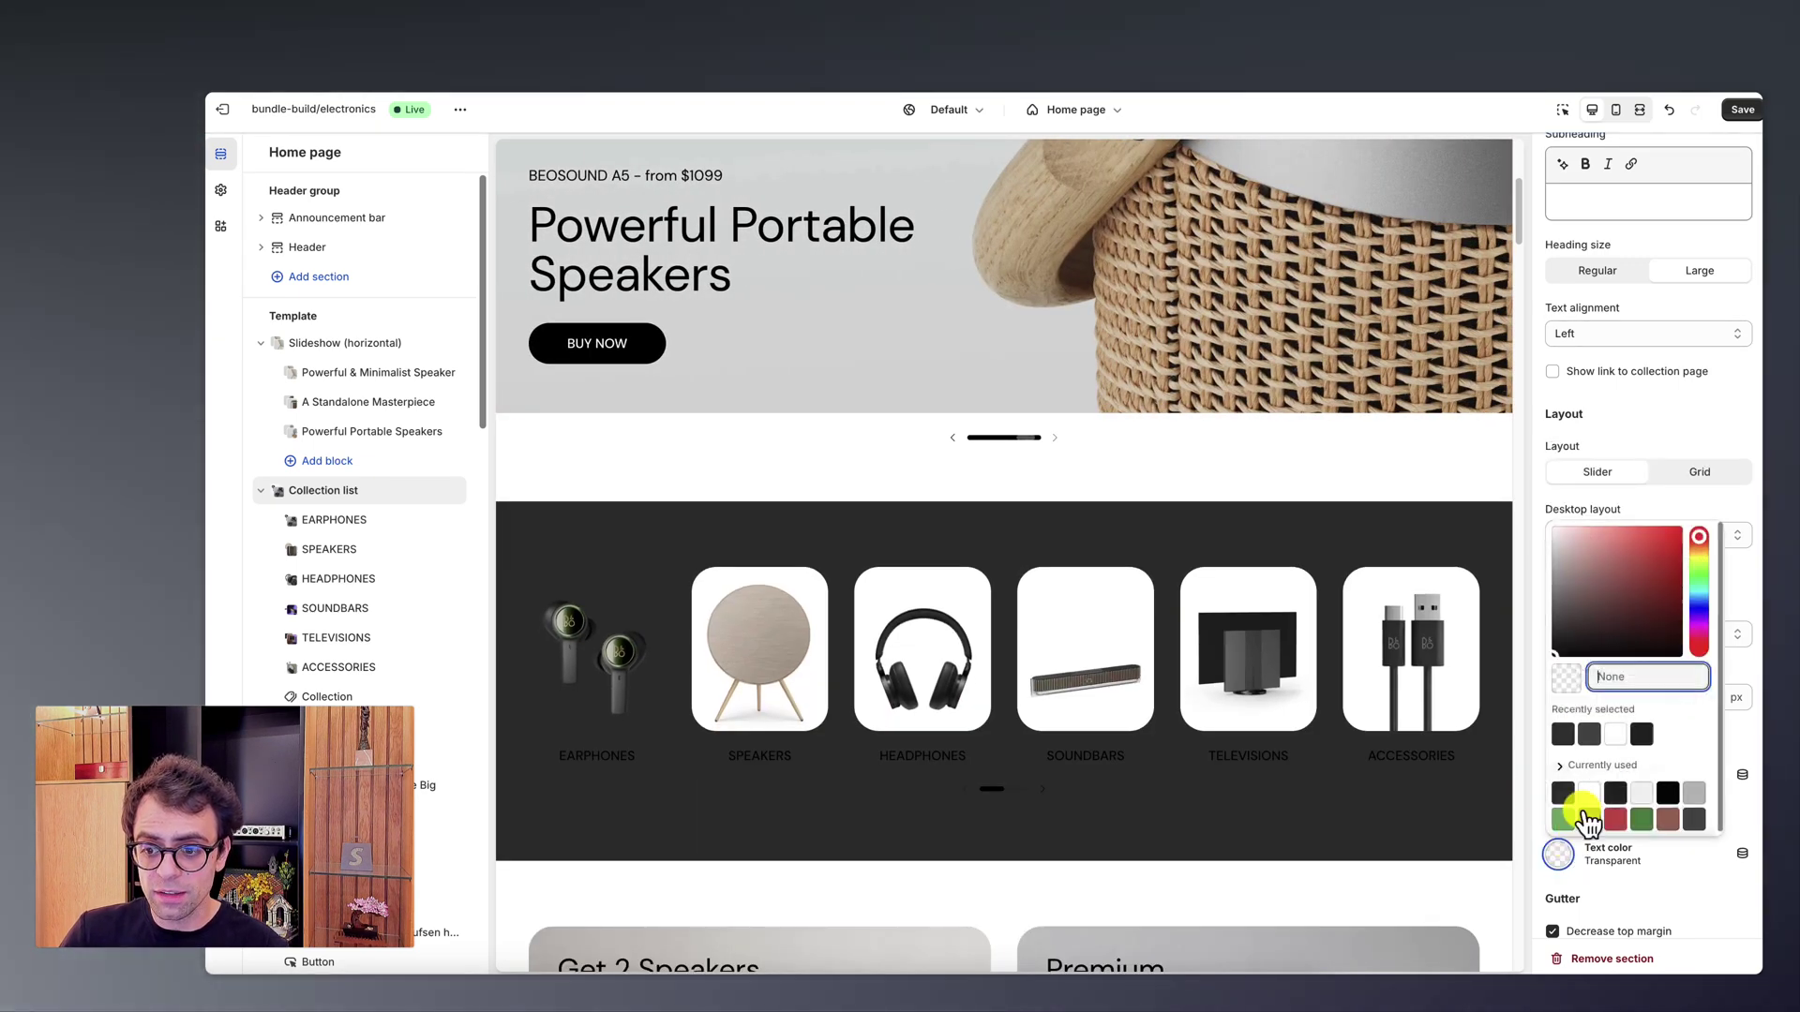
pyautogui.click(1648, 854)
pyautogui.click(1560, 815)
pyautogui.click(1632, 755)
pyautogui.click(1446, 802)
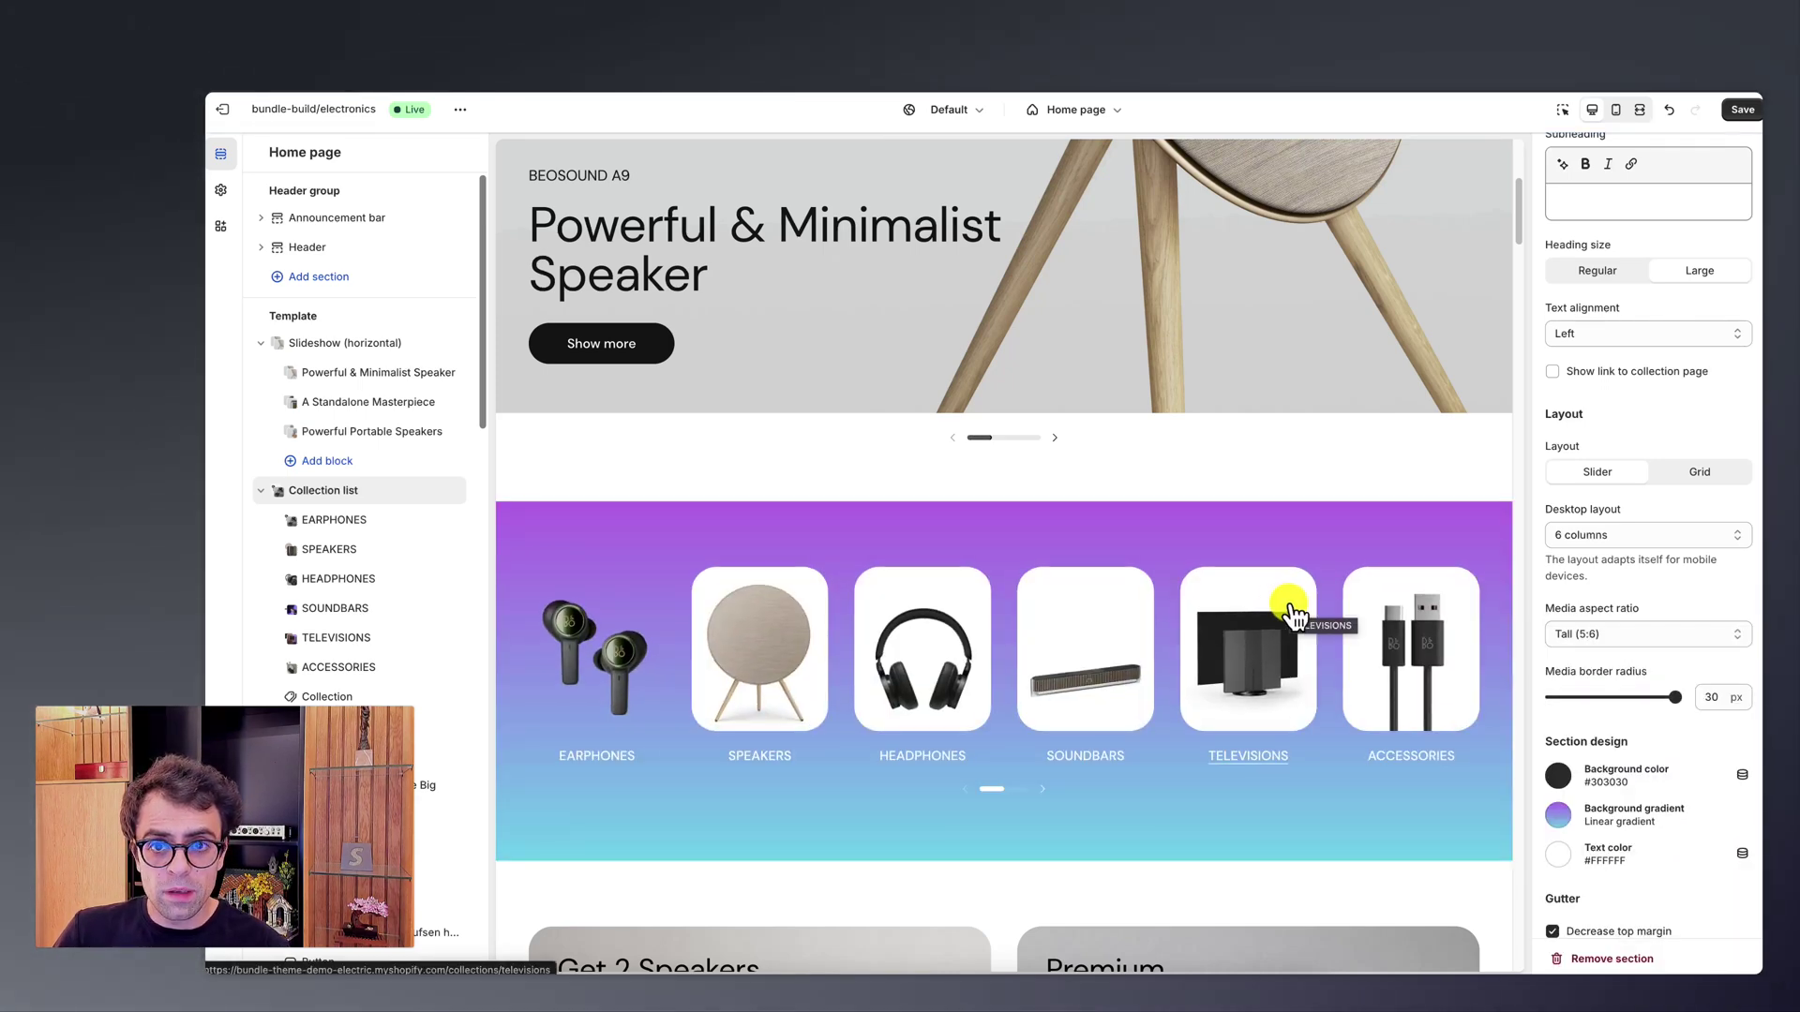
pyautogui.scroll(-10, 401, 637)
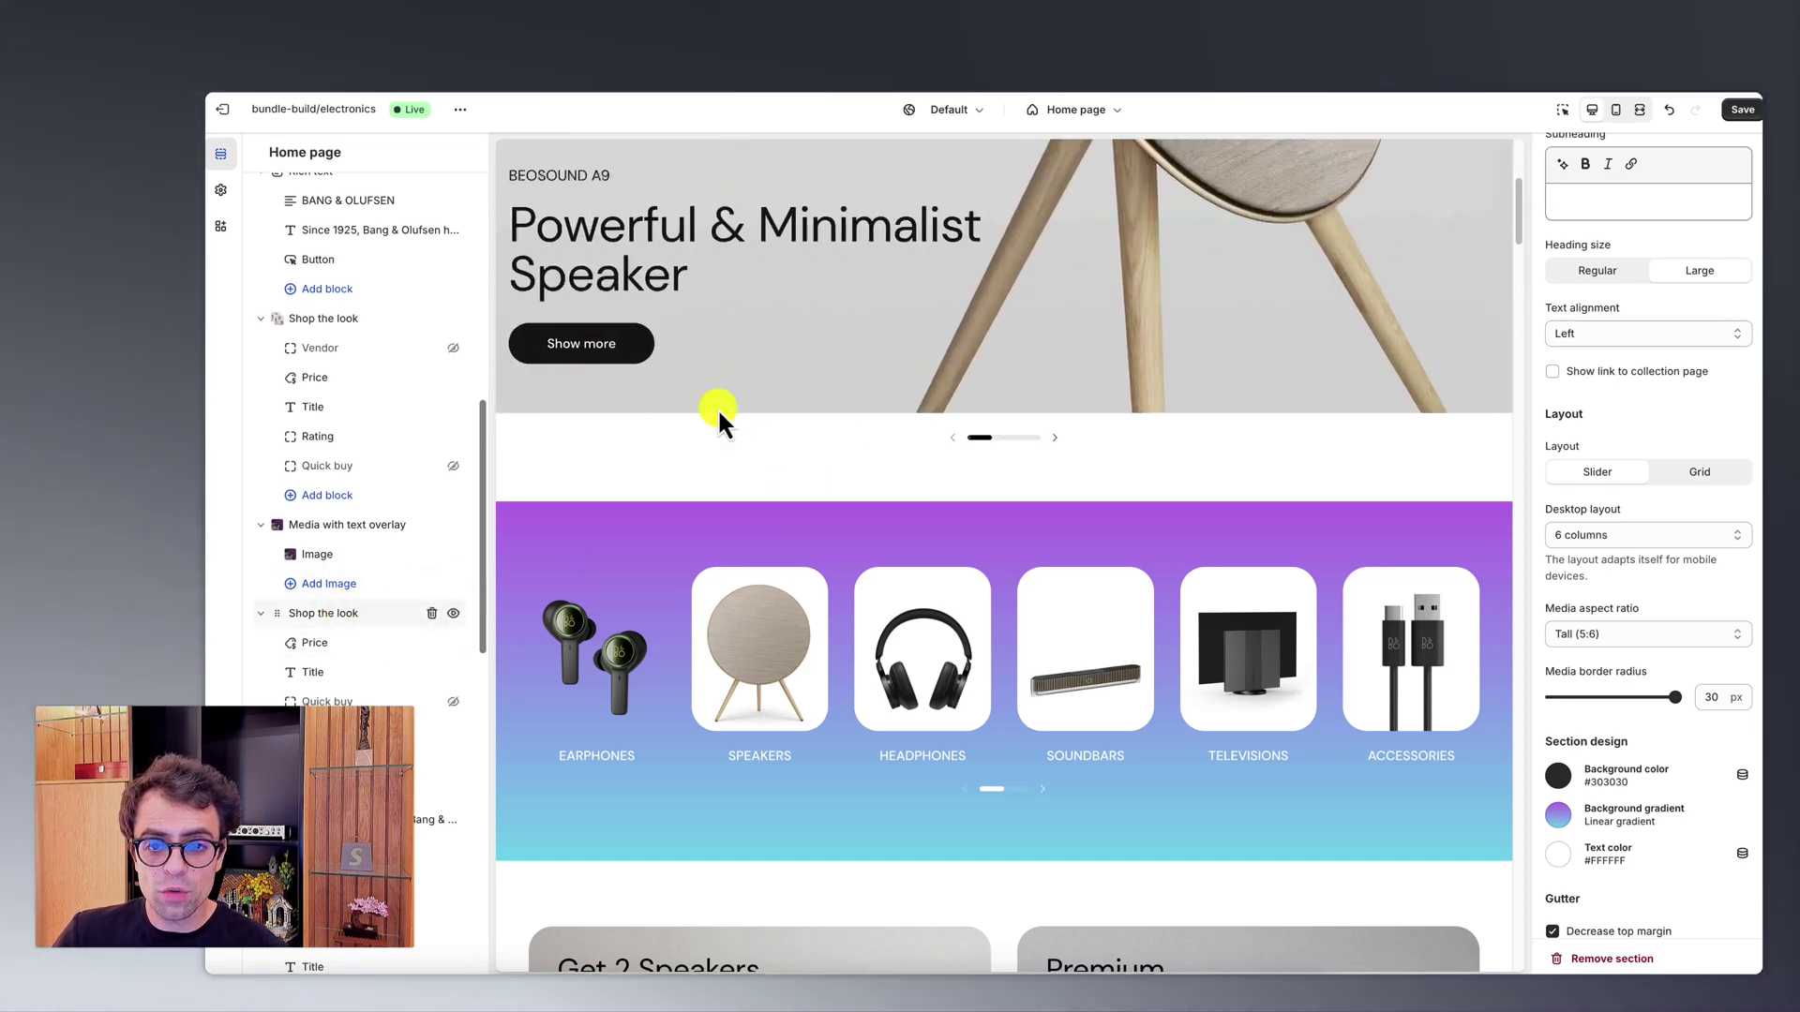
# Step: On the Default collection template, set the Product grid mobile layout to 2 columns
pyautogui.click(1062, 113)
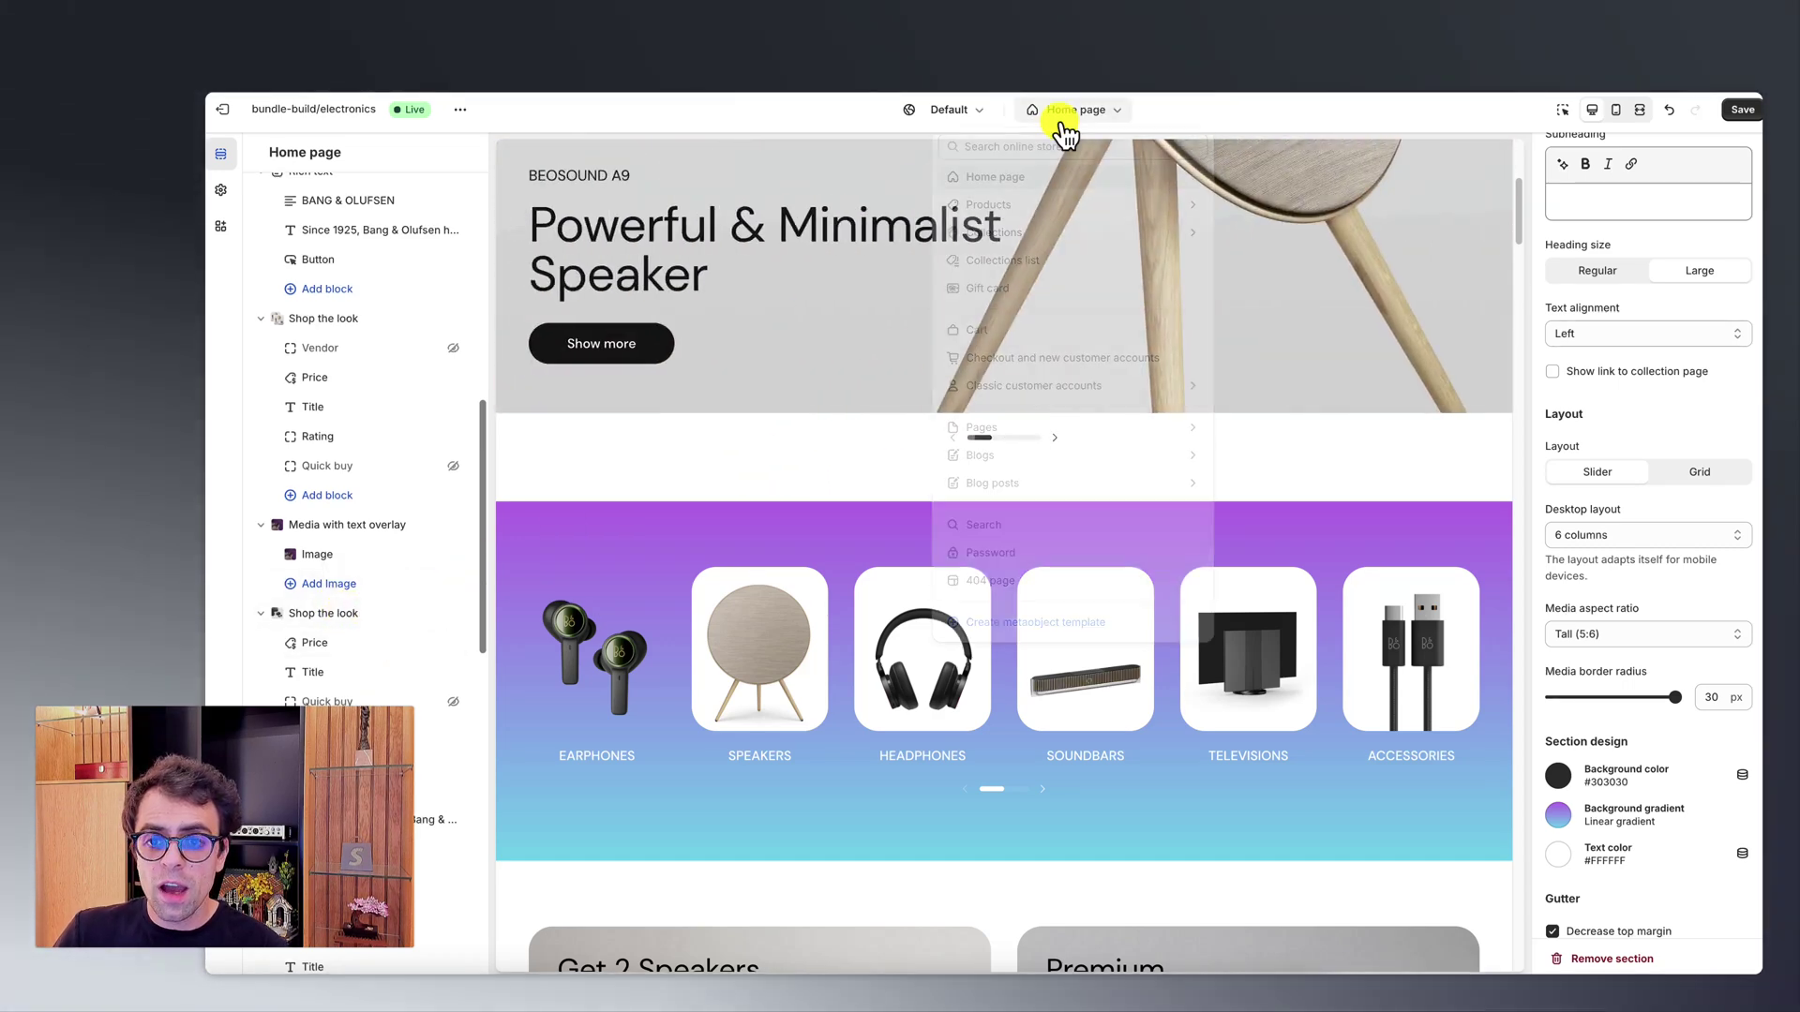
pyautogui.click(1020, 239)
pyautogui.click(1015, 229)
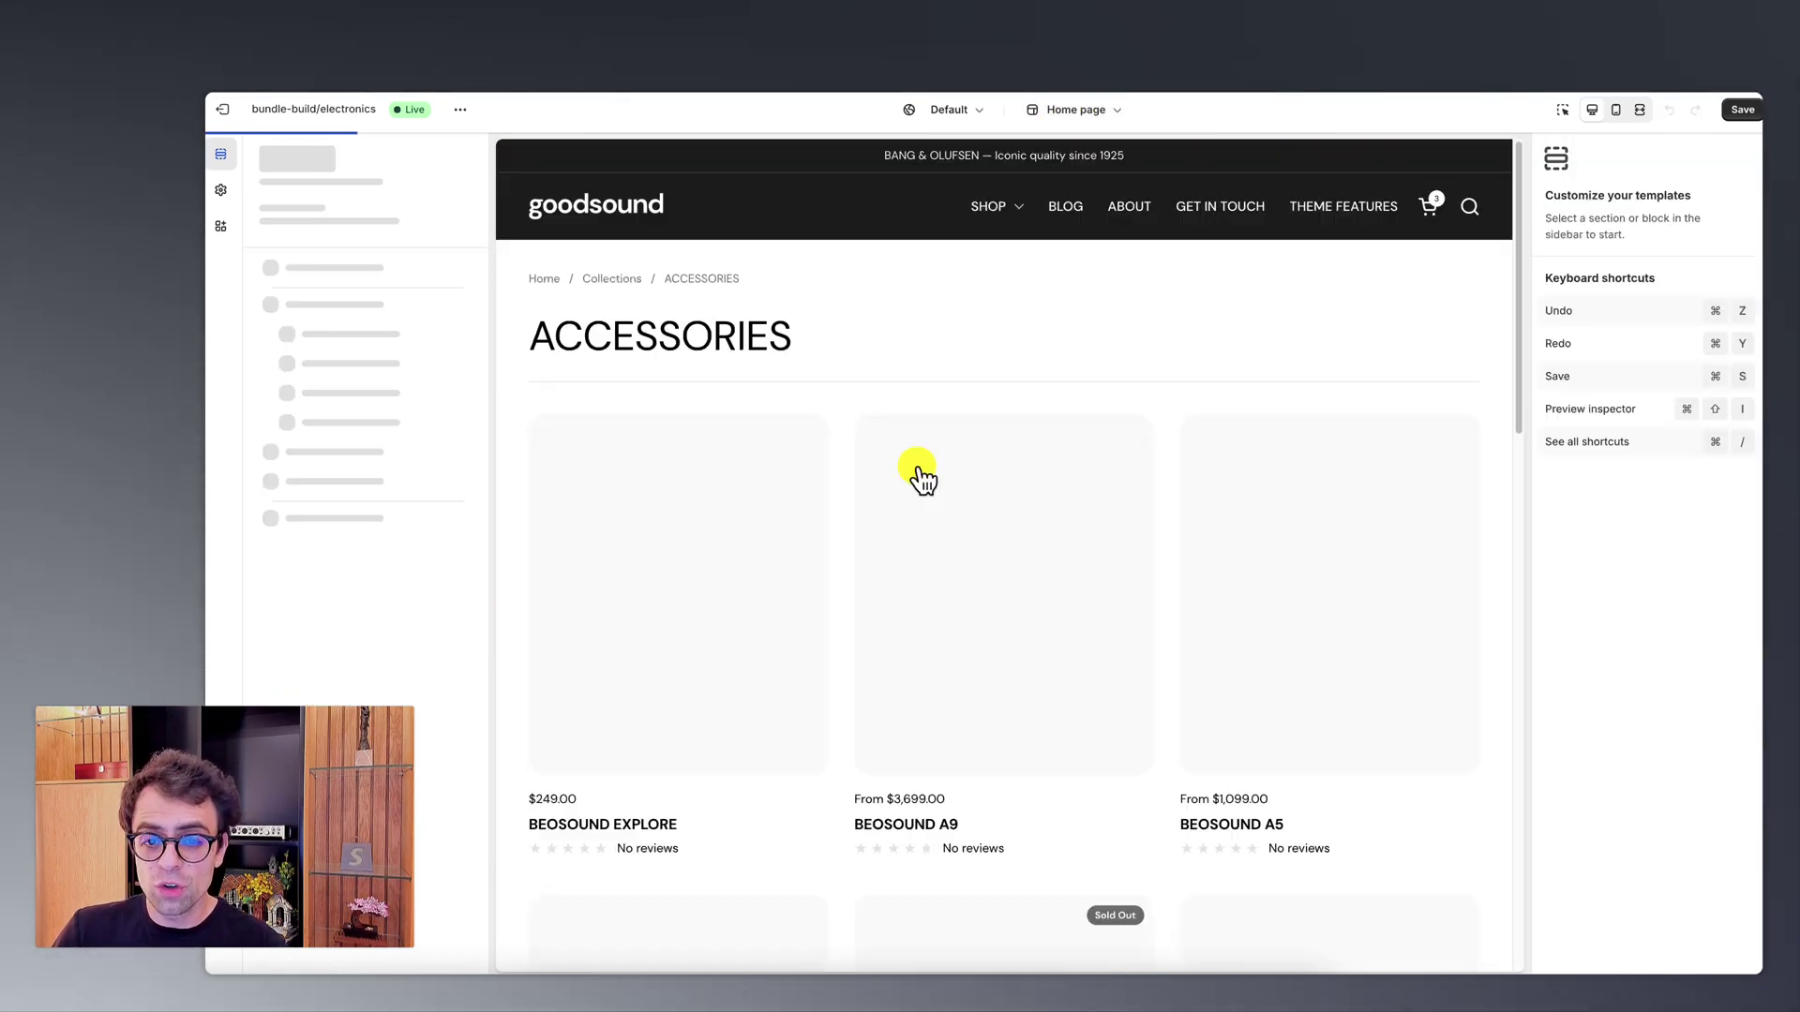
pyautogui.scroll(-5, 788, 522)
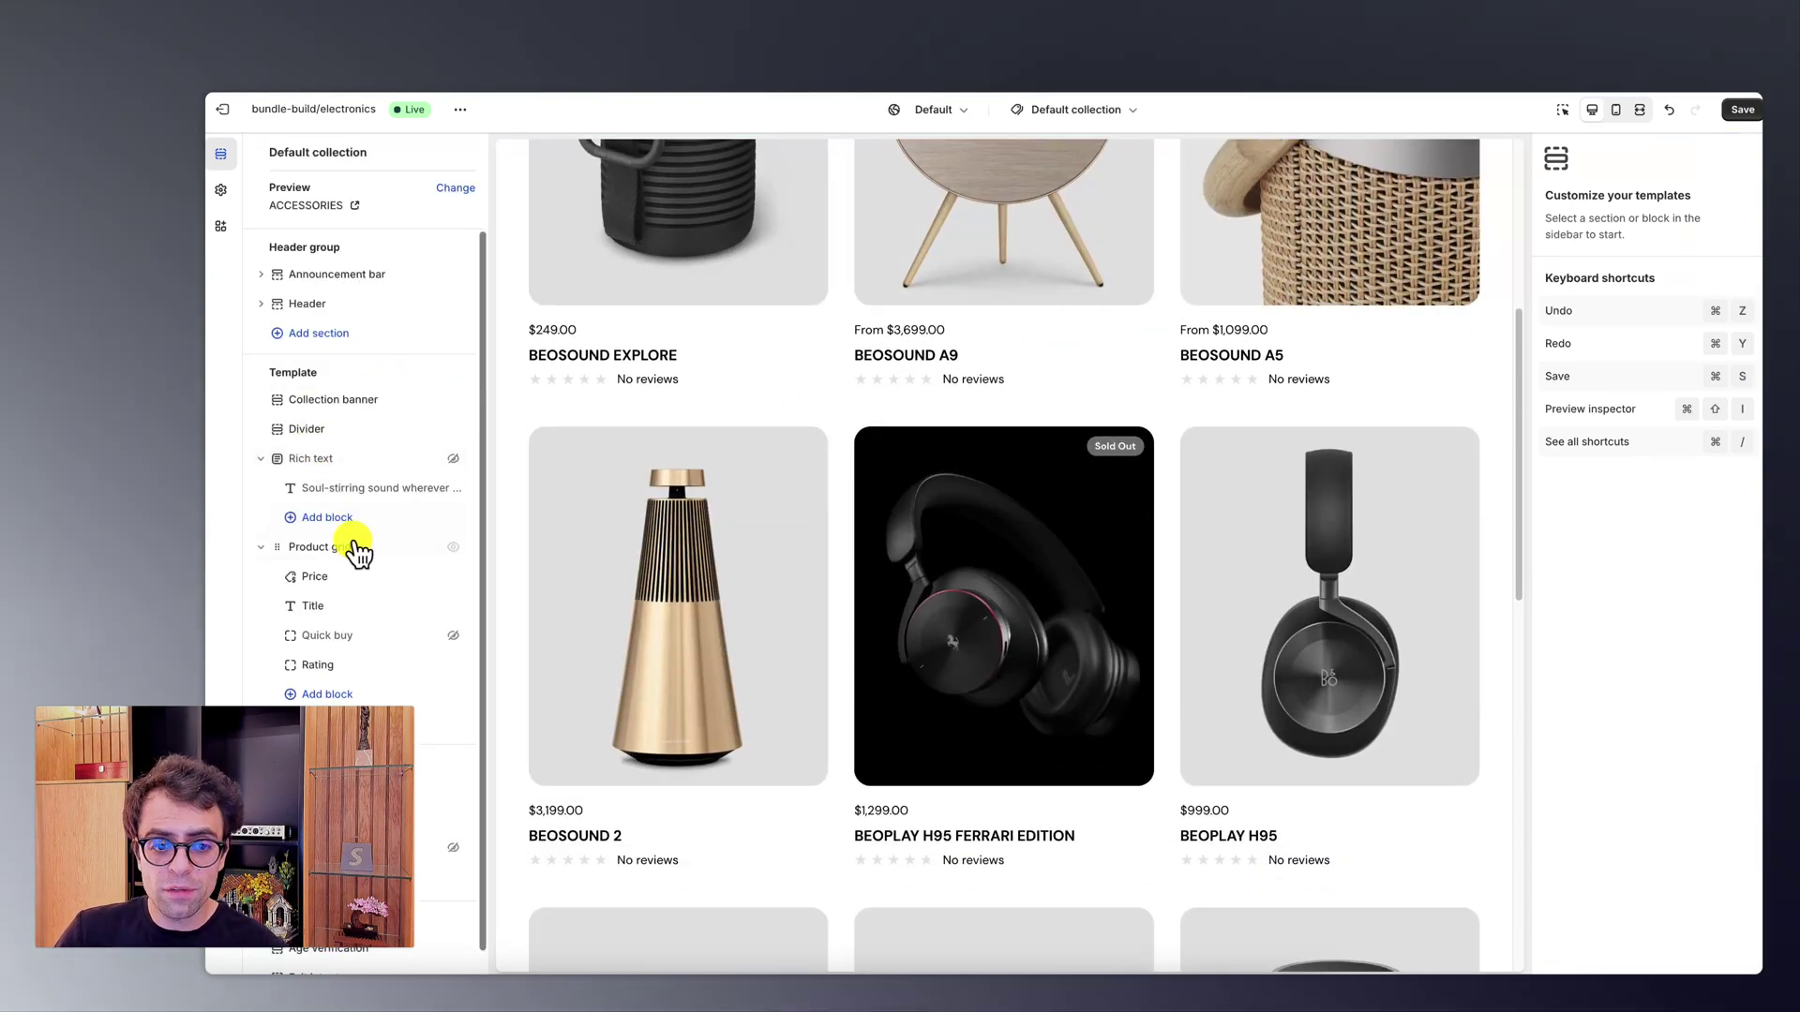
pyautogui.click(381, 551)
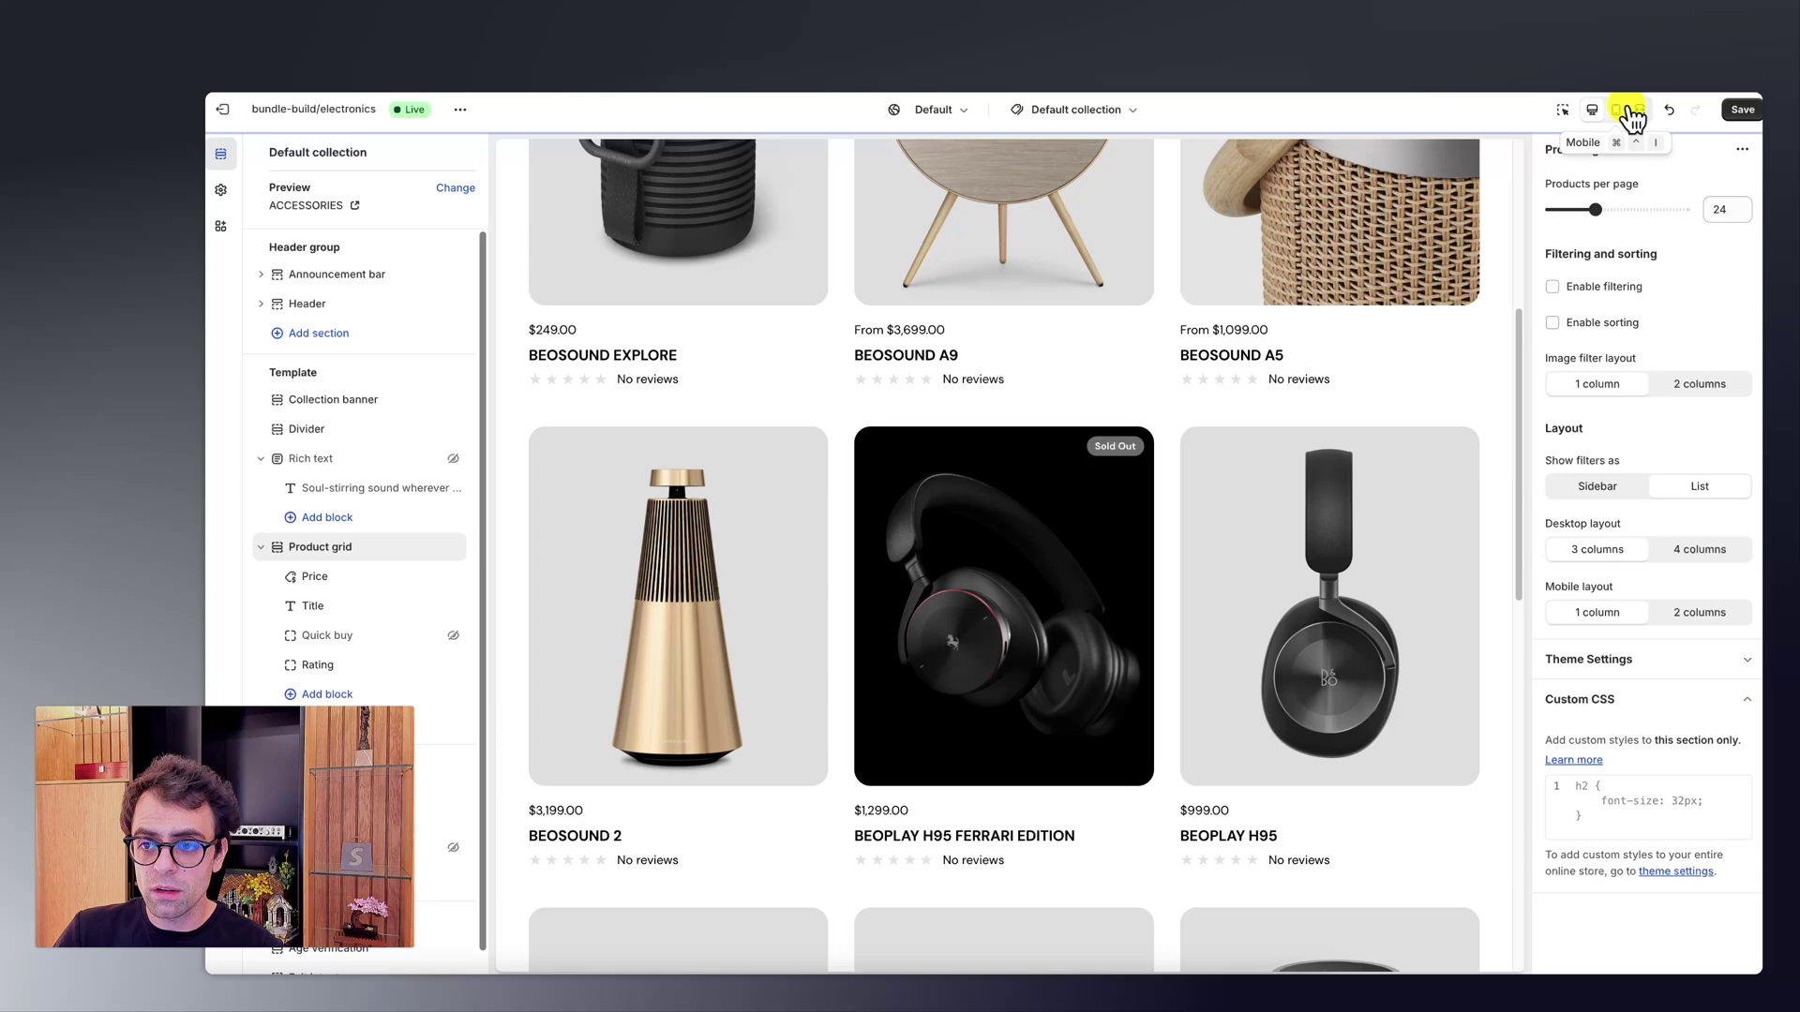
pyautogui.click(1615, 110)
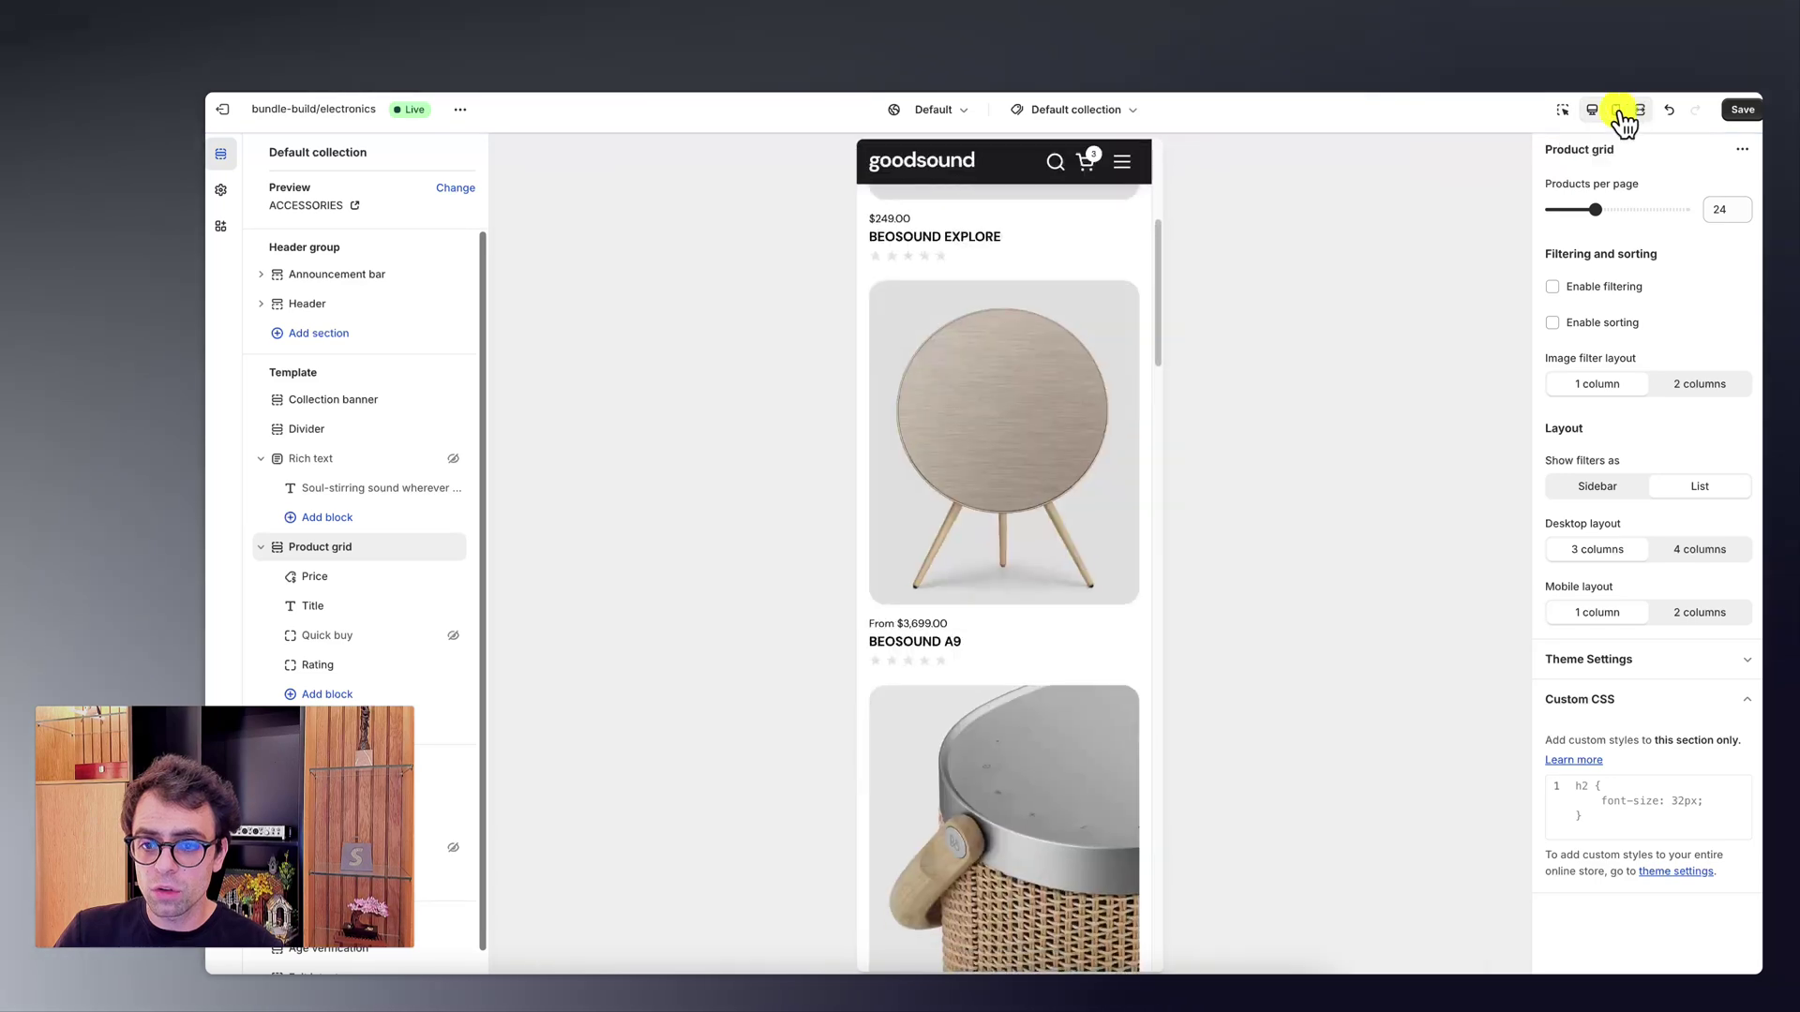
pyautogui.click(1712, 609)
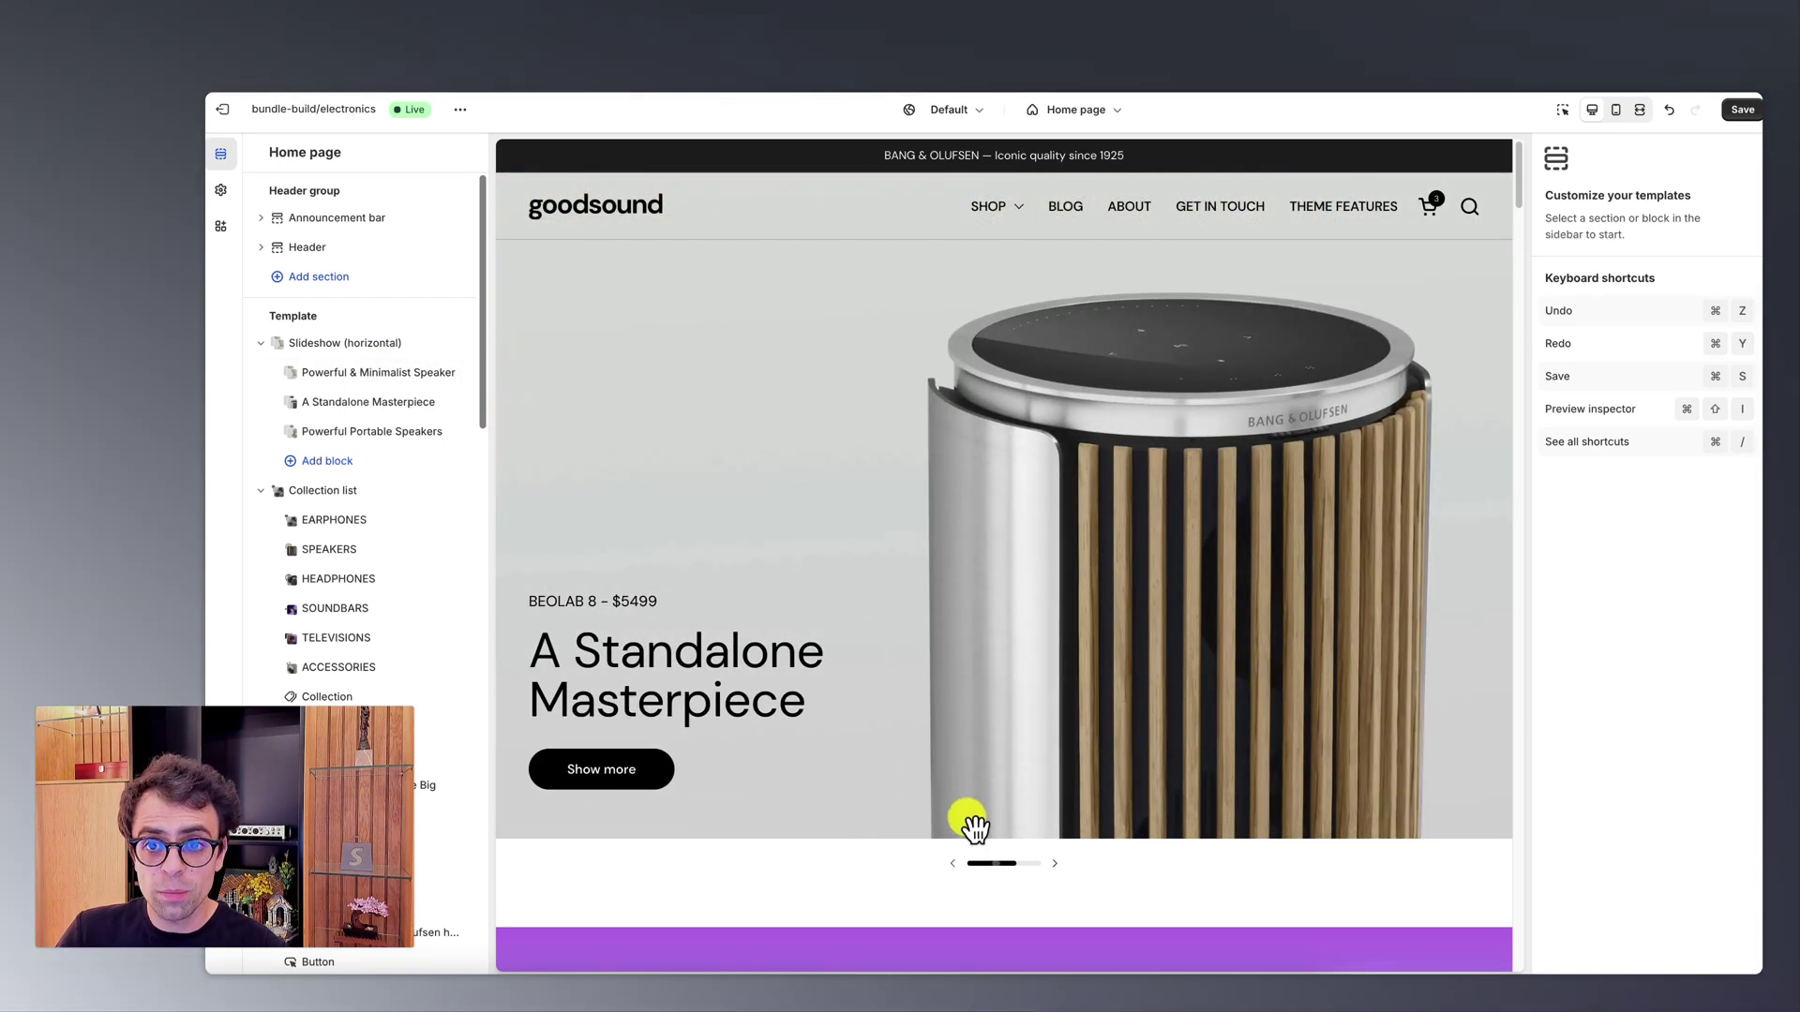
# Step: Give the Slideshow (horizontal) Overlay text blending and a 25 px border radius
pyautogui.click(980, 830)
pyautogui.click(1599, 625)
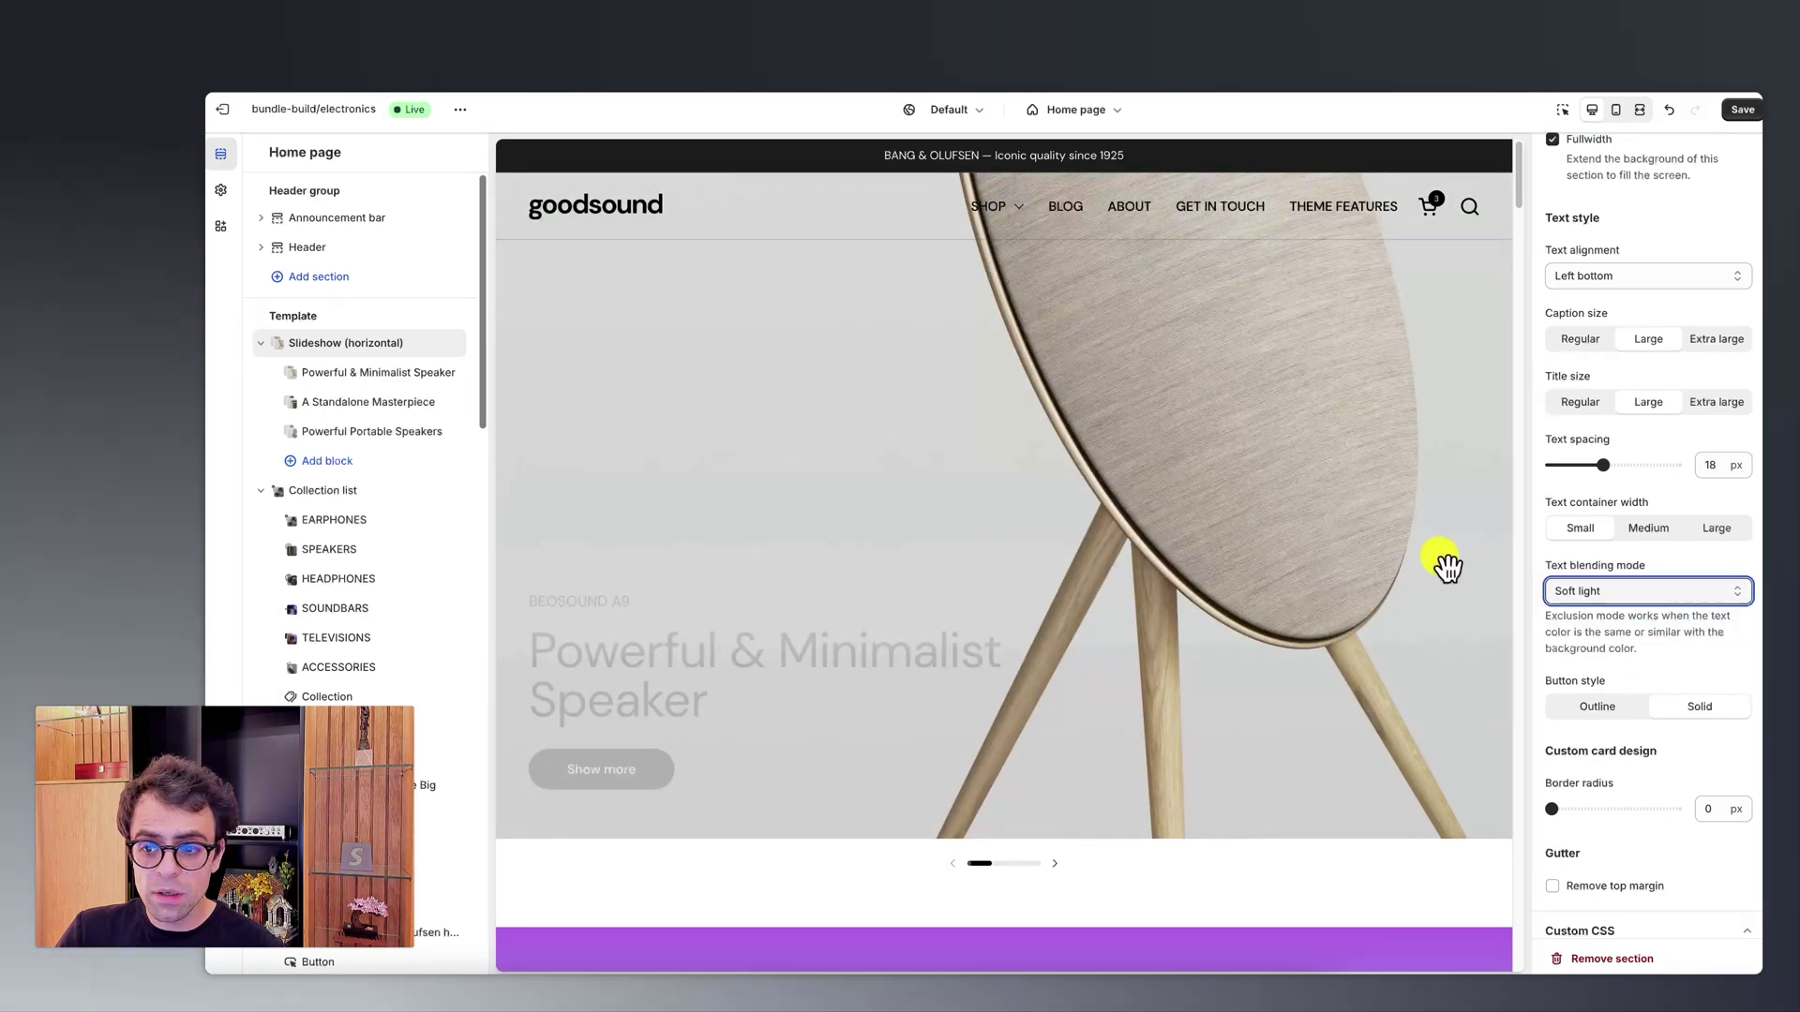
pyautogui.click(1594, 590)
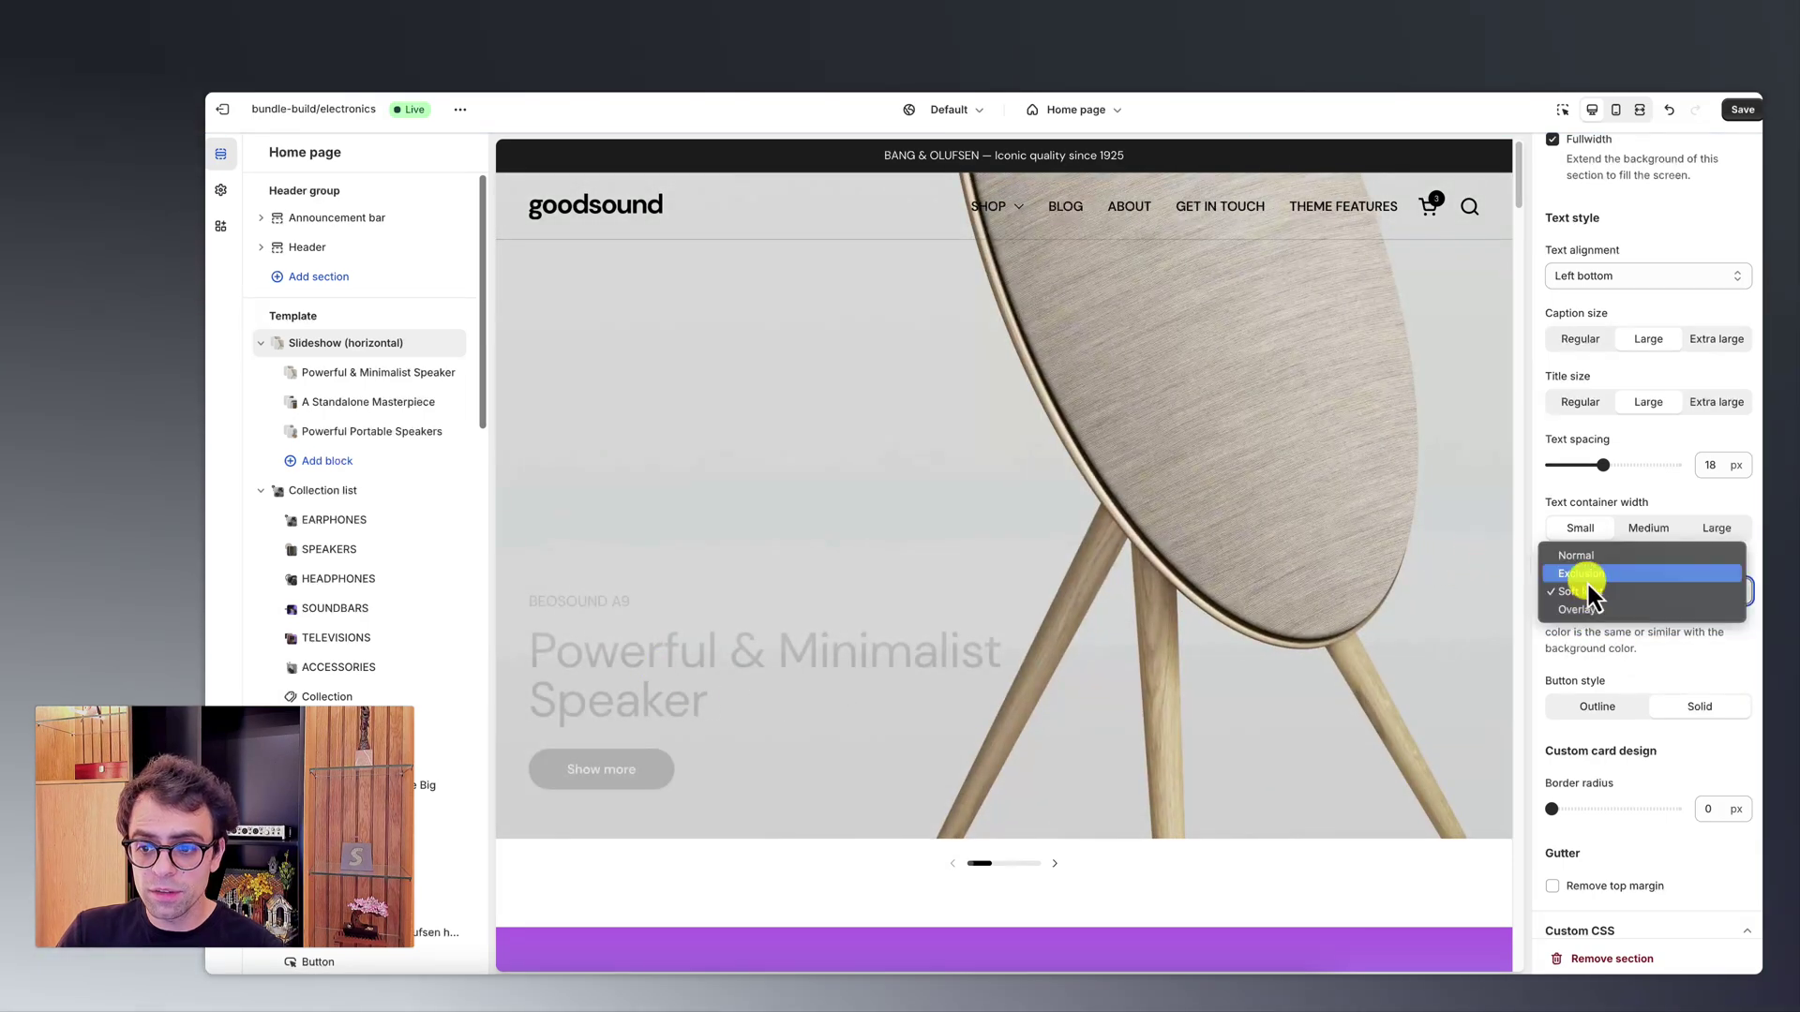
pyautogui.click(1590, 606)
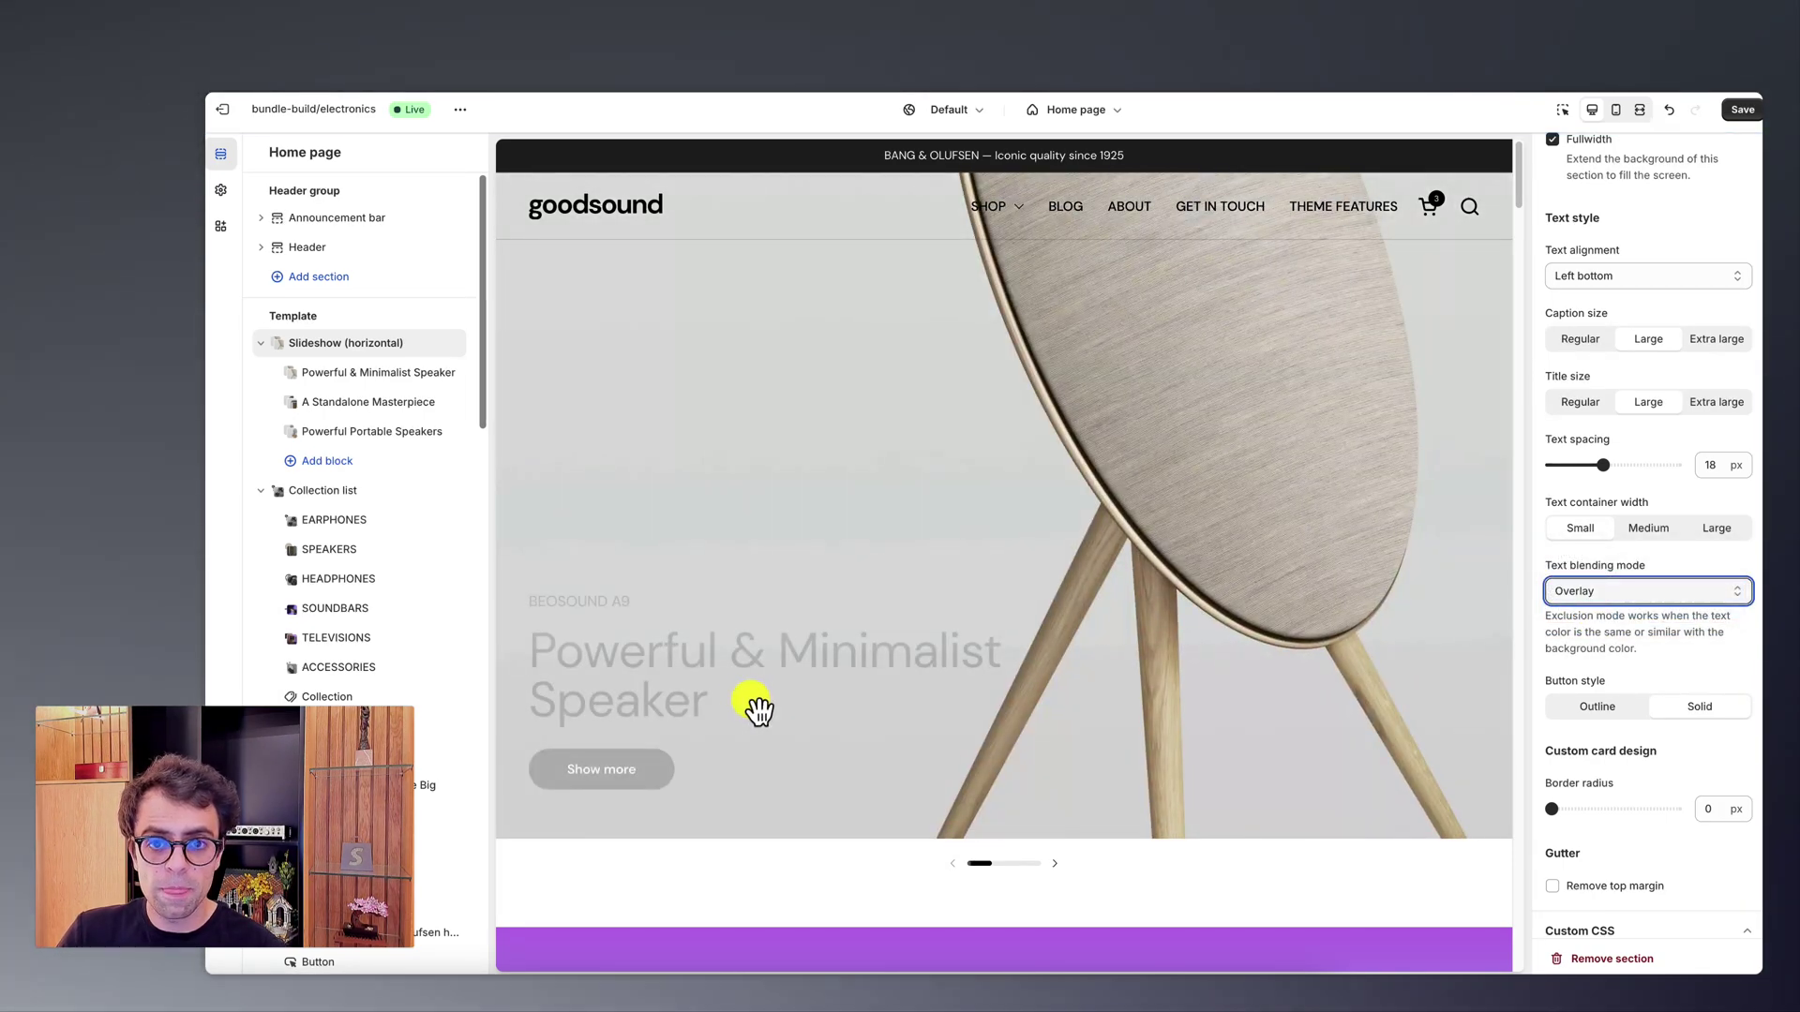
pyautogui.scroll(-2, 1560, 643)
pyautogui.moveTo(1552, 635); pyautogui.dragTo(1656, 636)
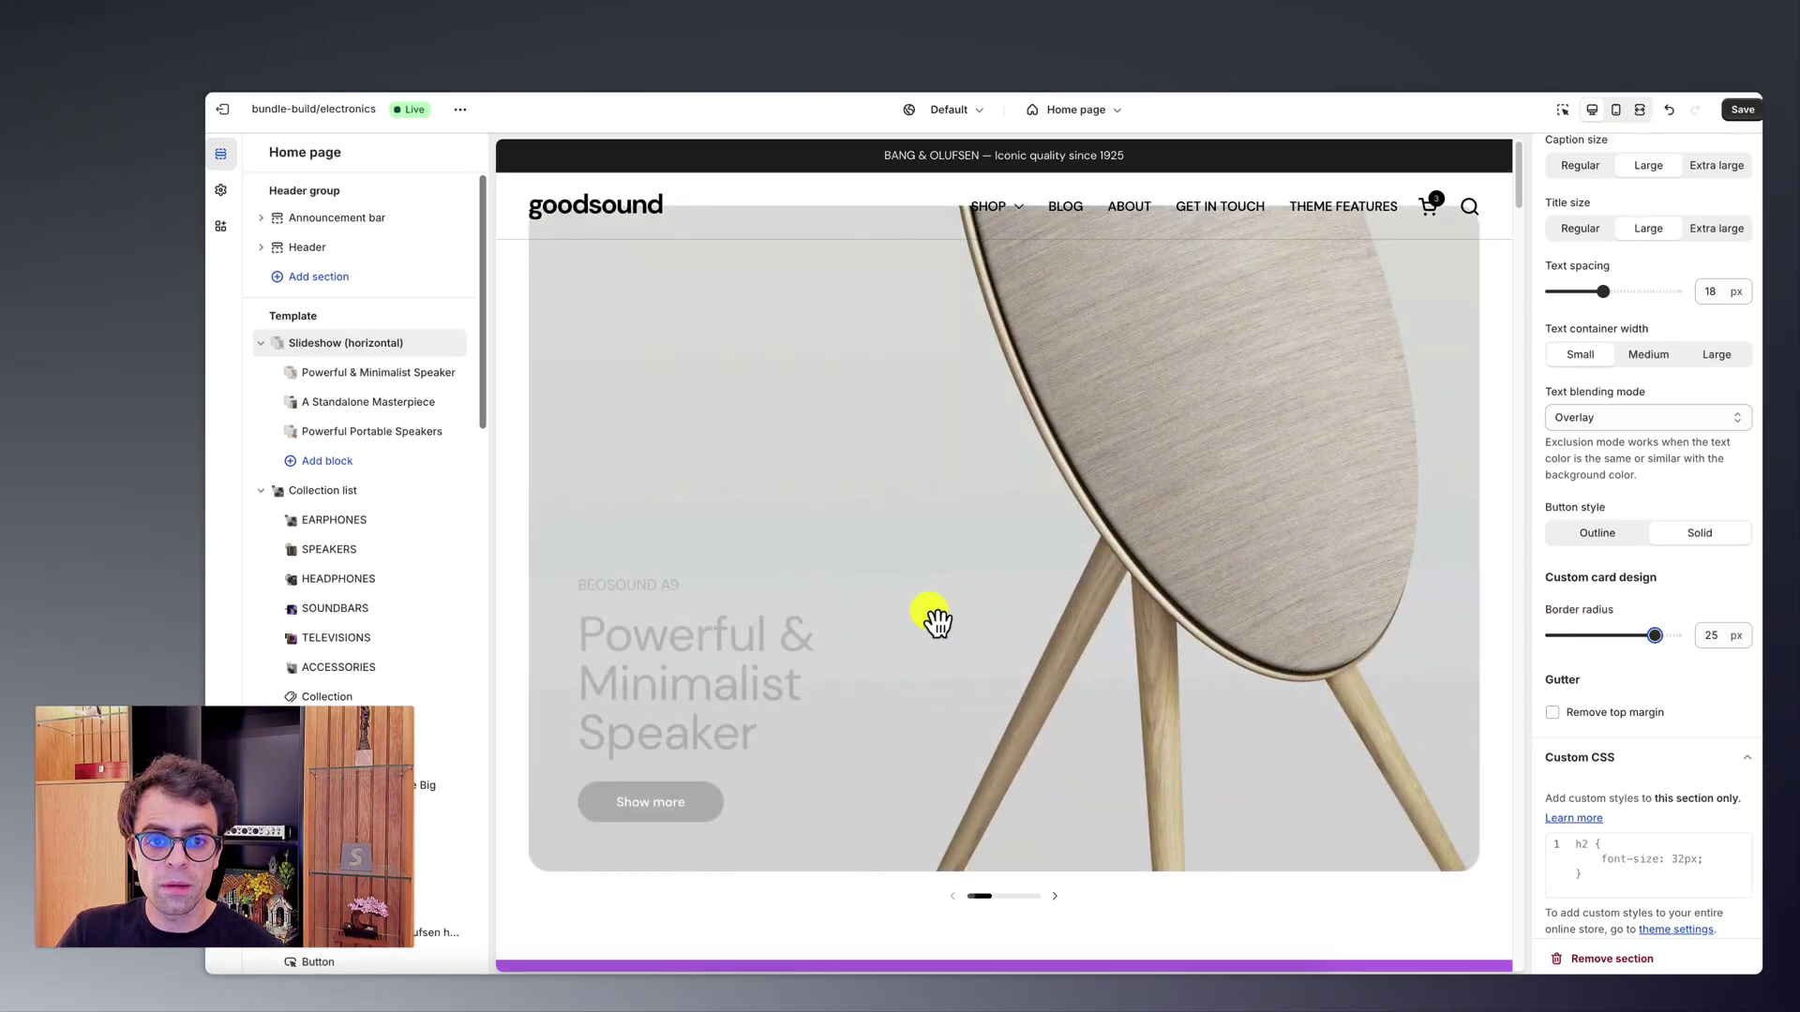
# Step: Try two-row centred and left-aligned header layouts, then return the header to one row
pyautogui.click(1219, 223)
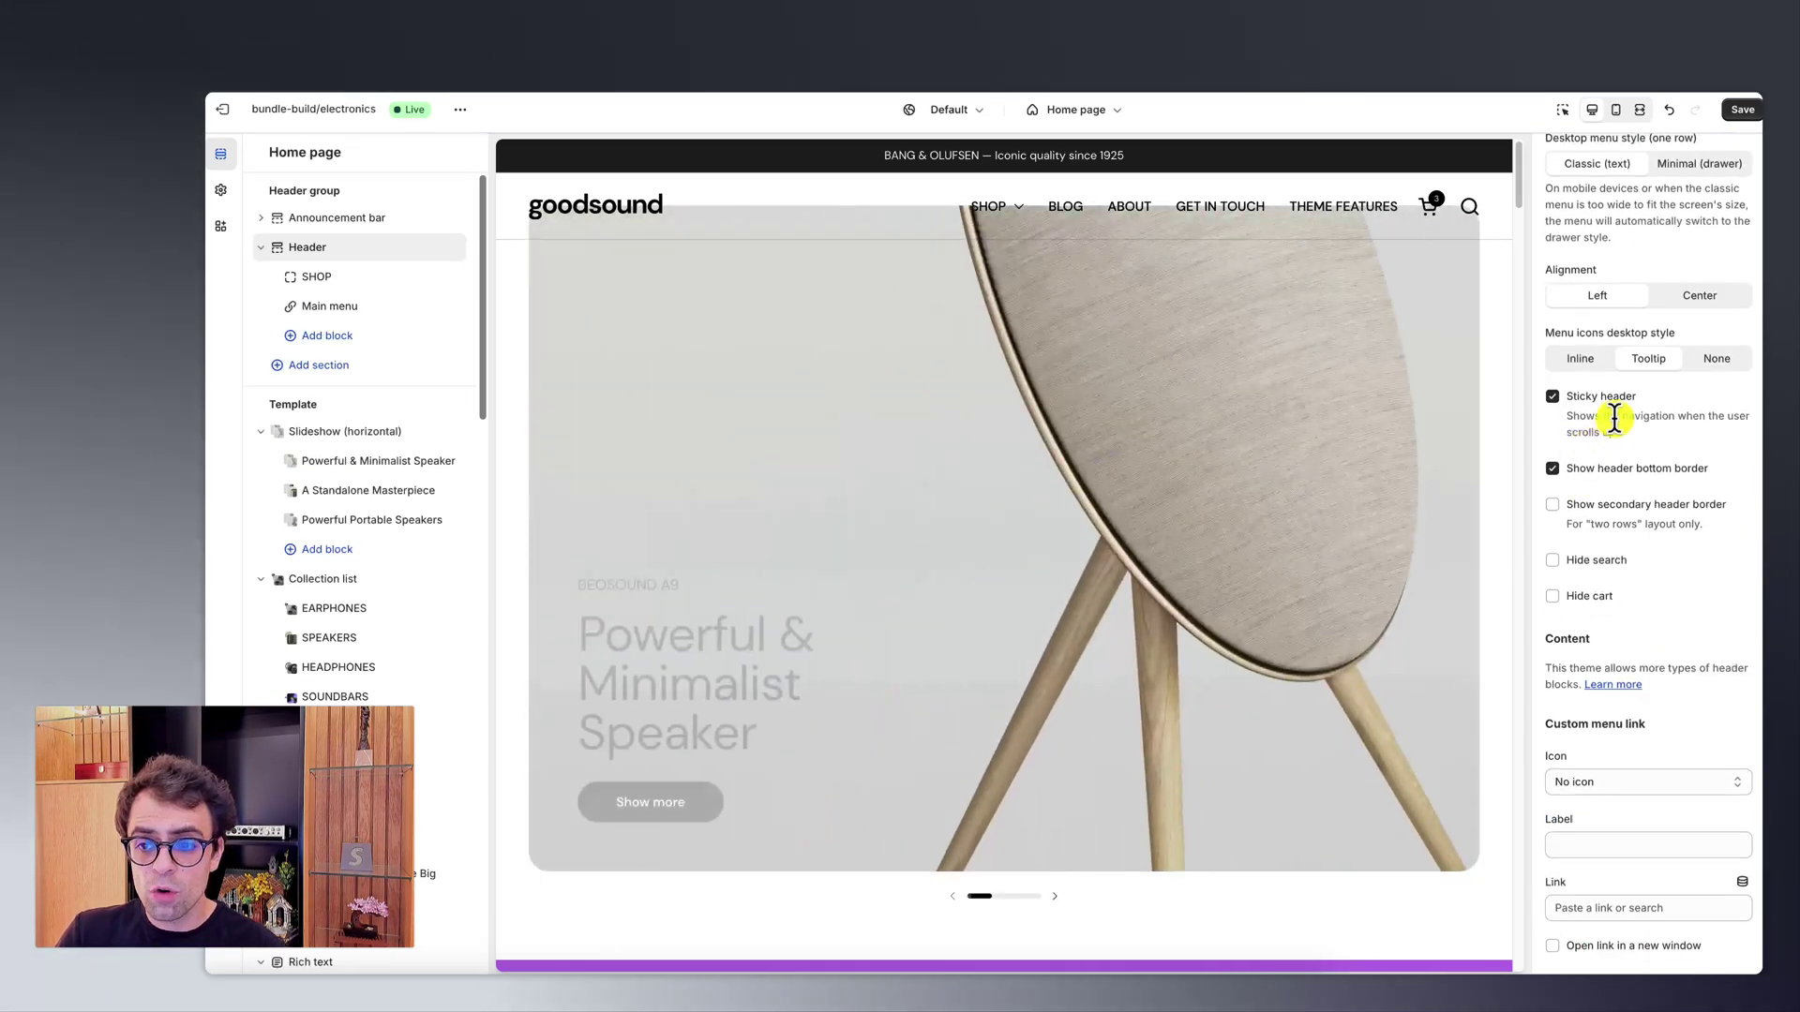
pyautogui.scroll(2, 1615, 418)
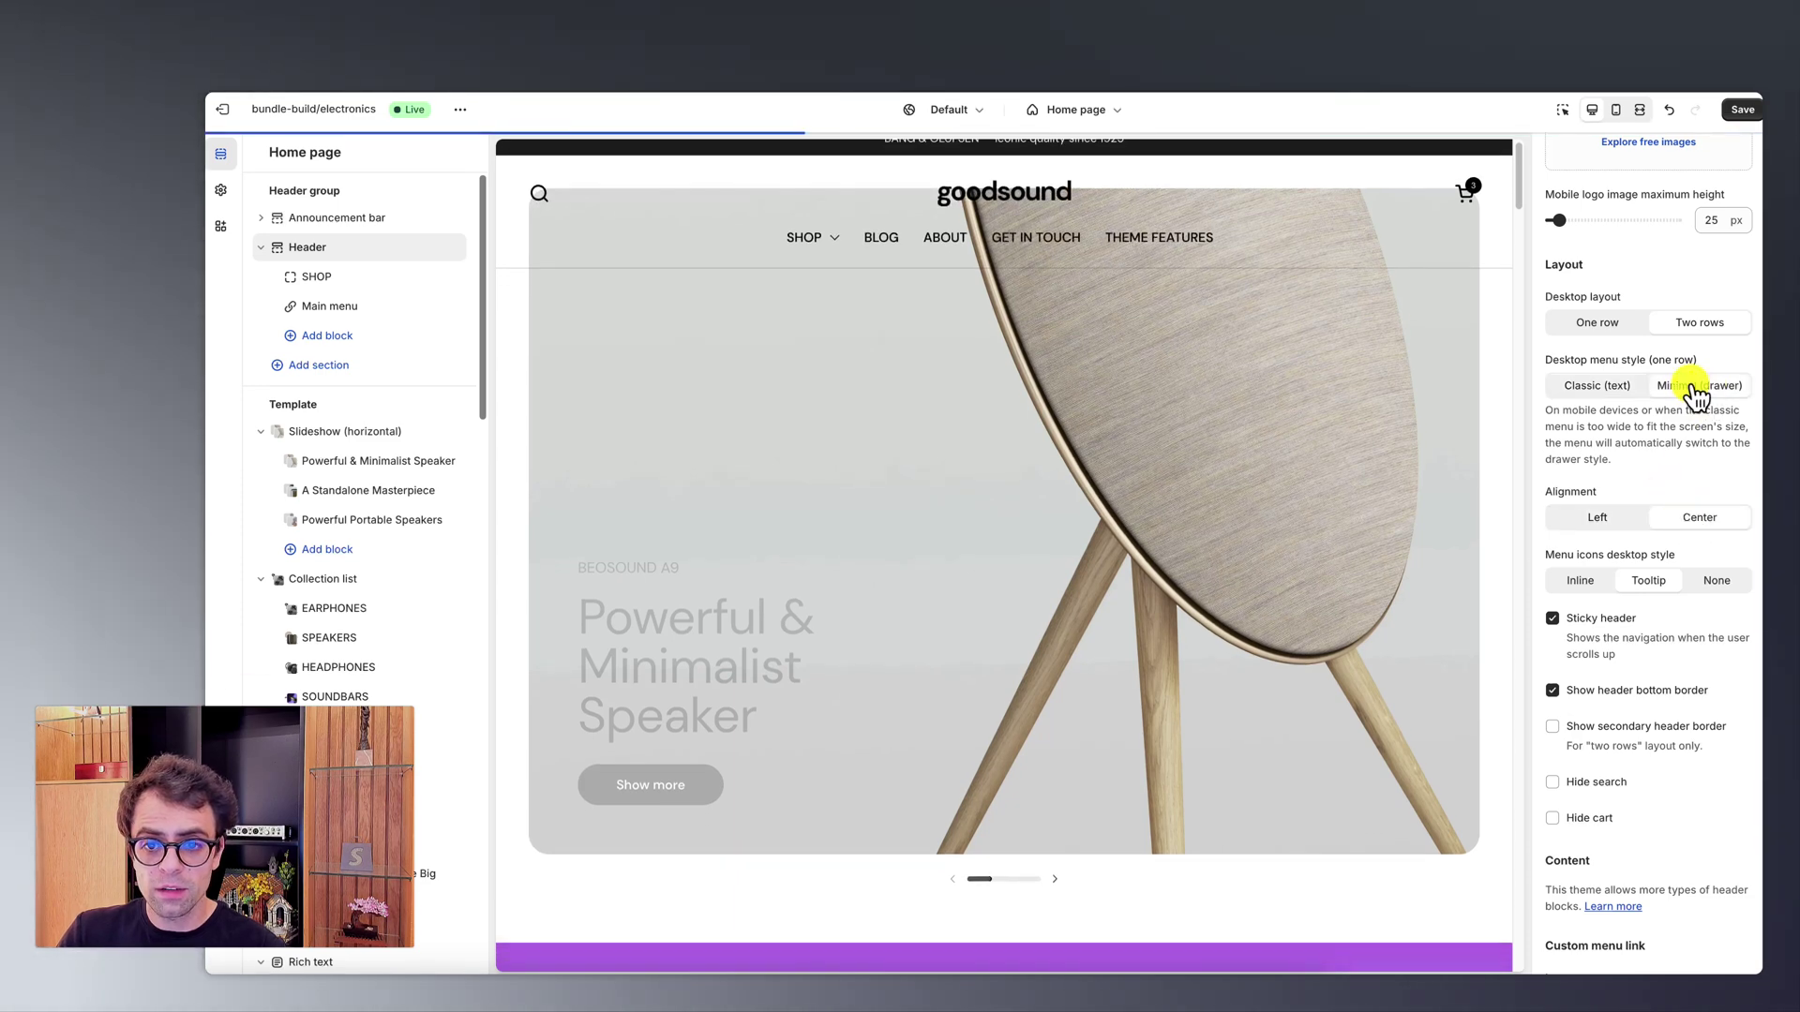
pyautogui.moveTo(1656, 388); pyautogui.dragTo(1606, 338)
pyautogui.click(1605, 520)
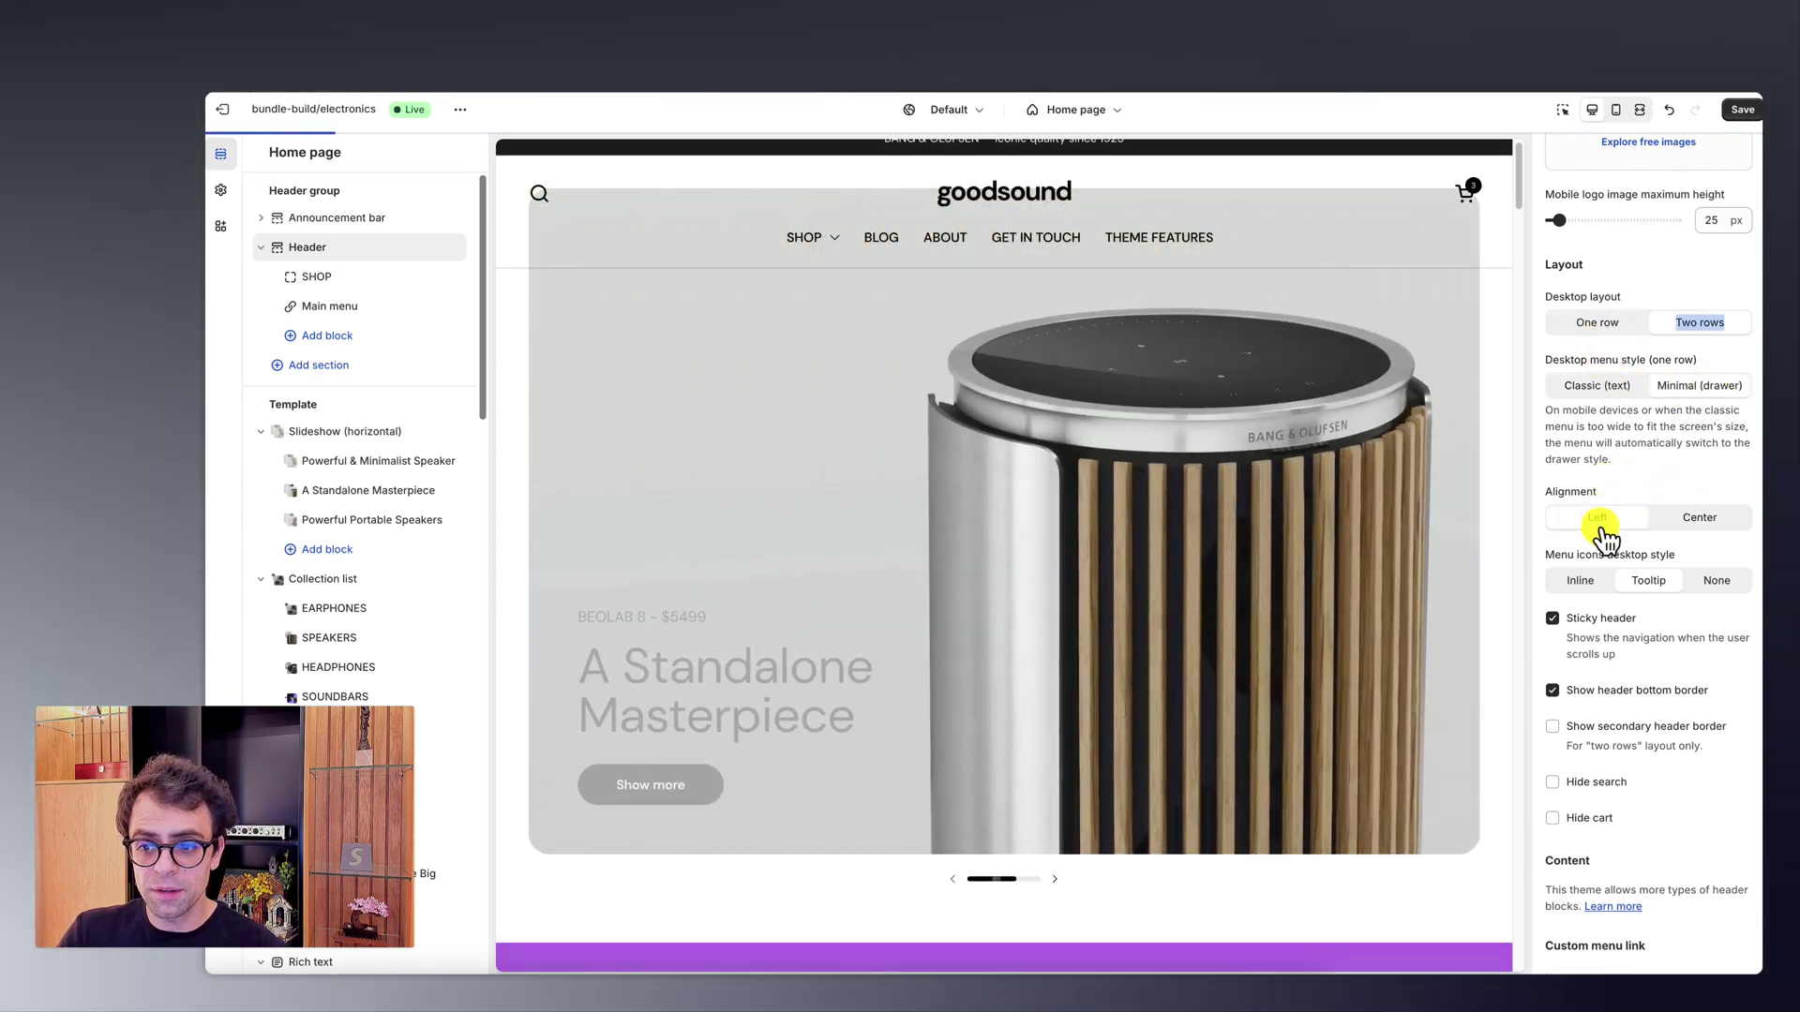
pyautogui.click(1603, 335)
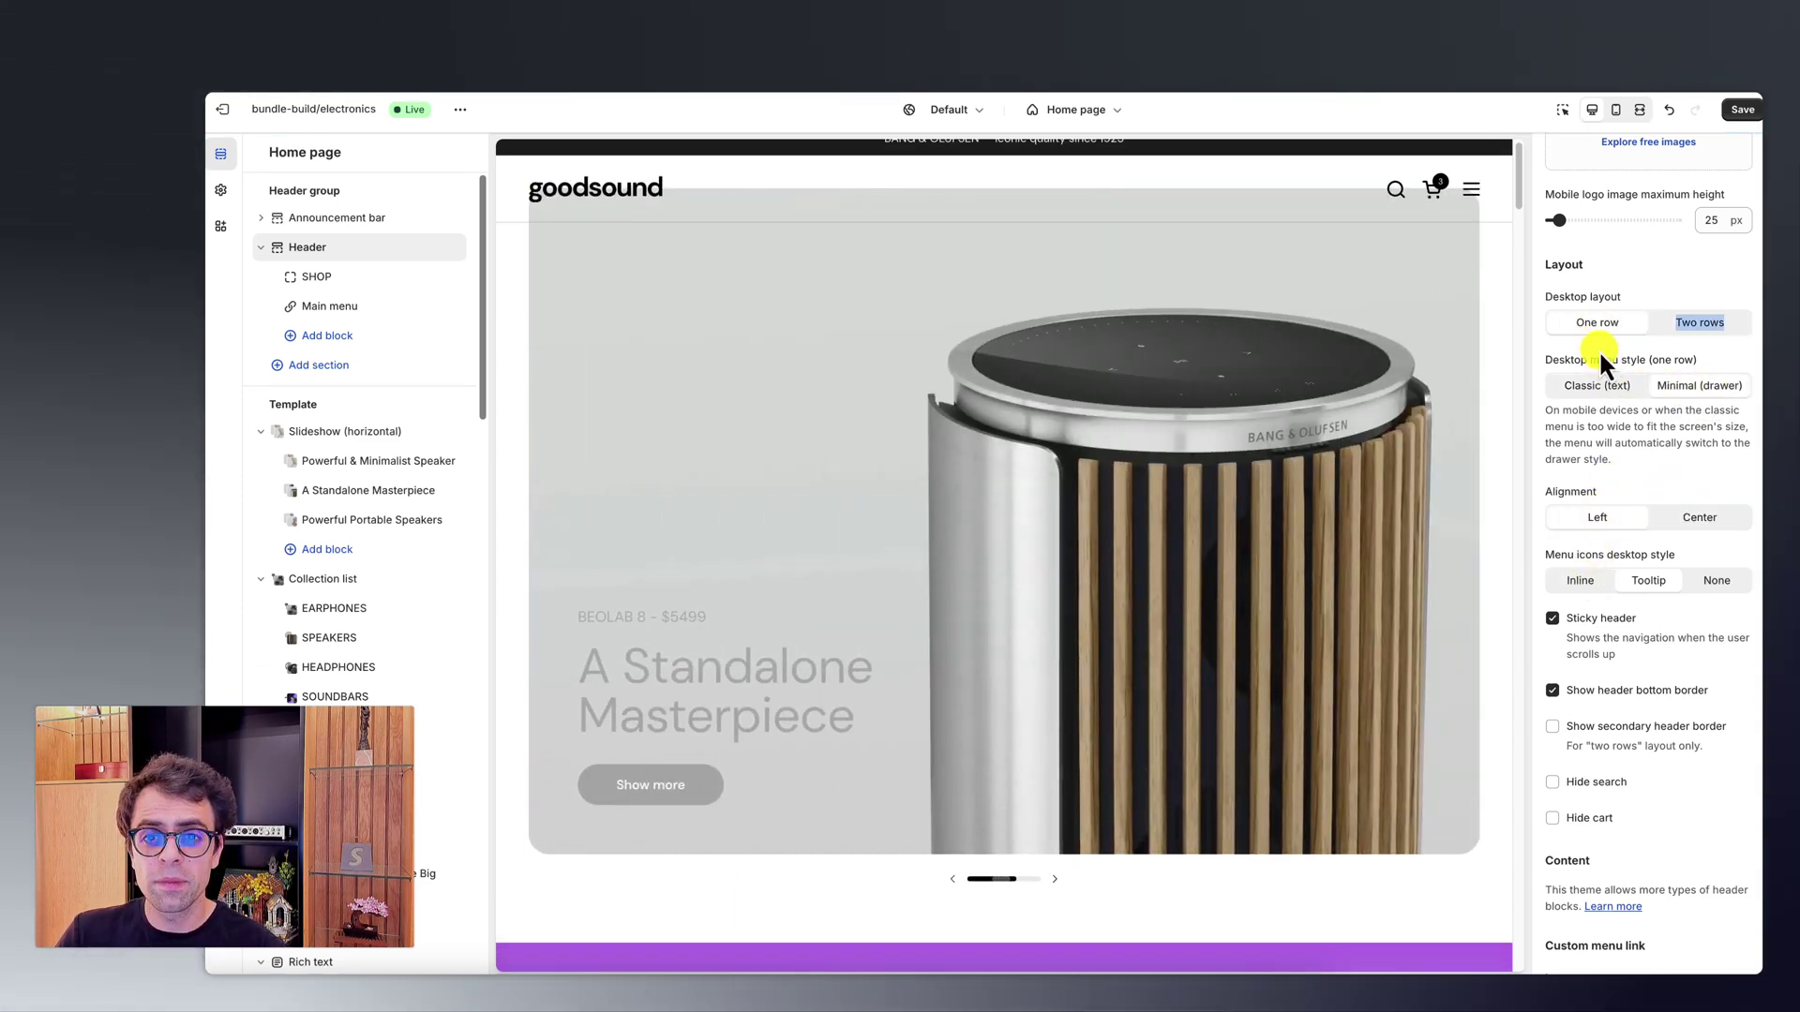
# Step: Add the BeoplayA9_Costumizablevid video to the Rich text section and set its image position
pyautogui.click(1648, 351)
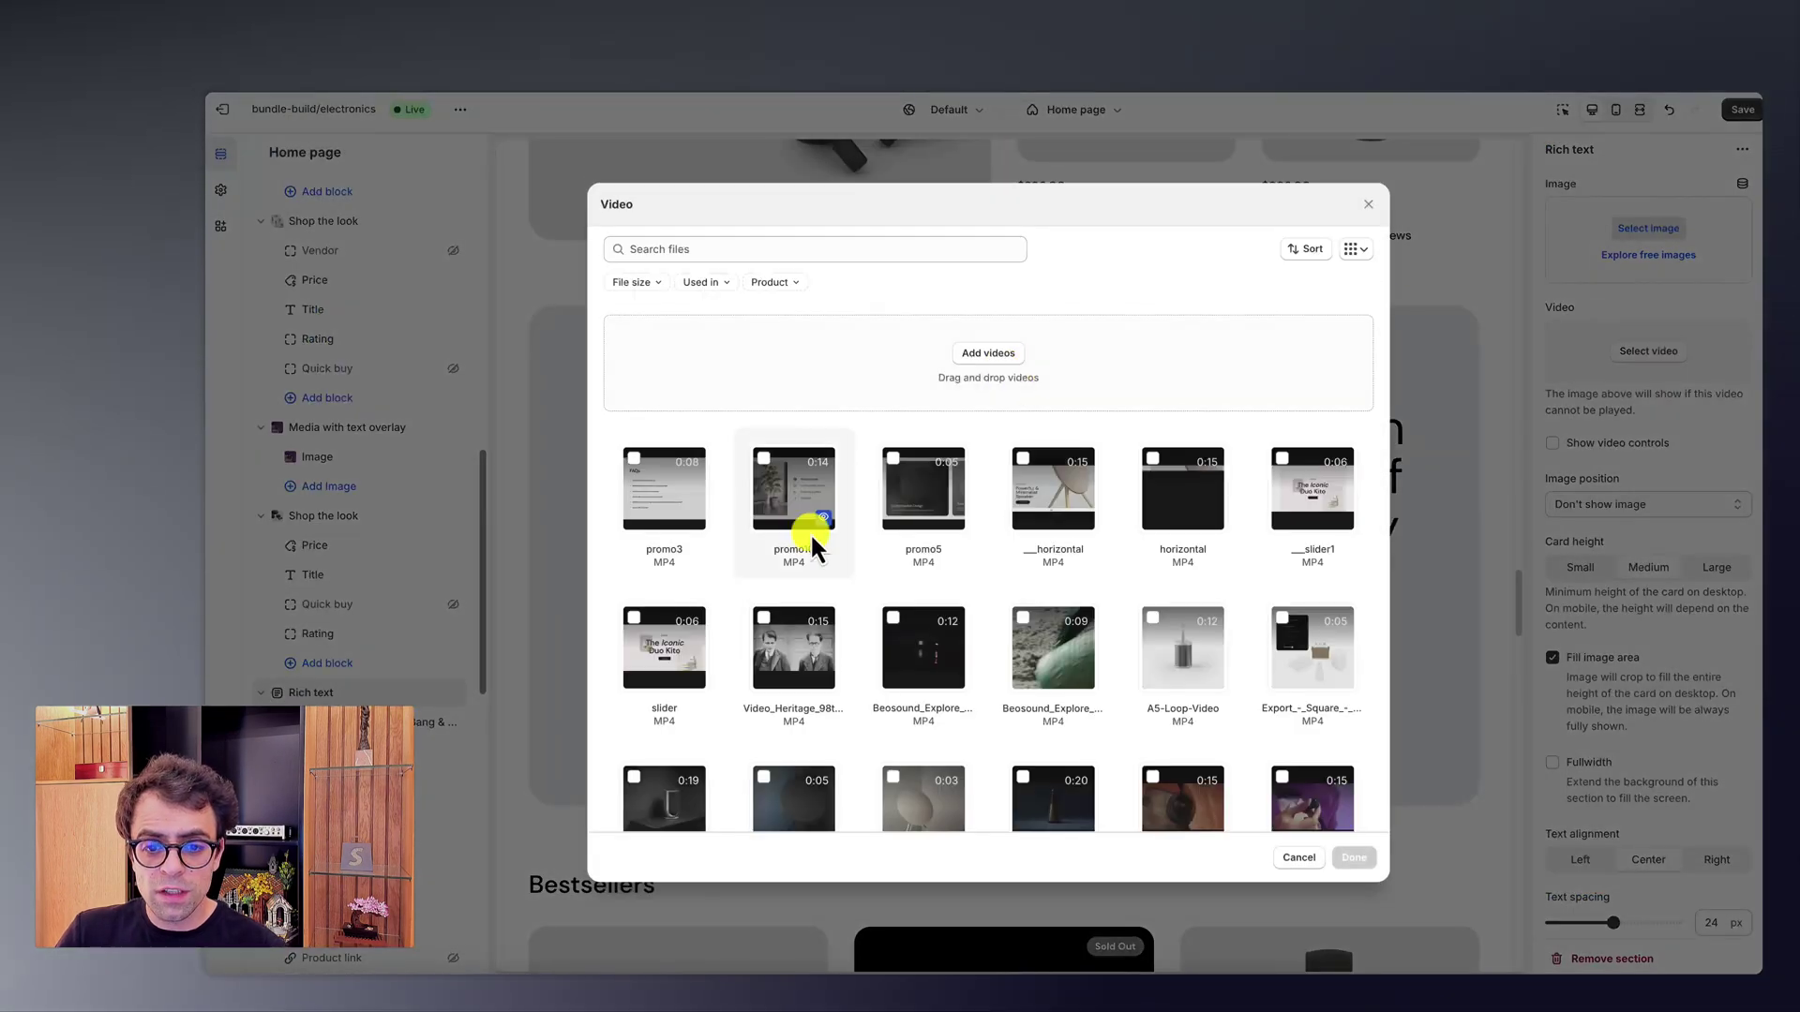
pyautogui.scroll(-3, 812, 538)
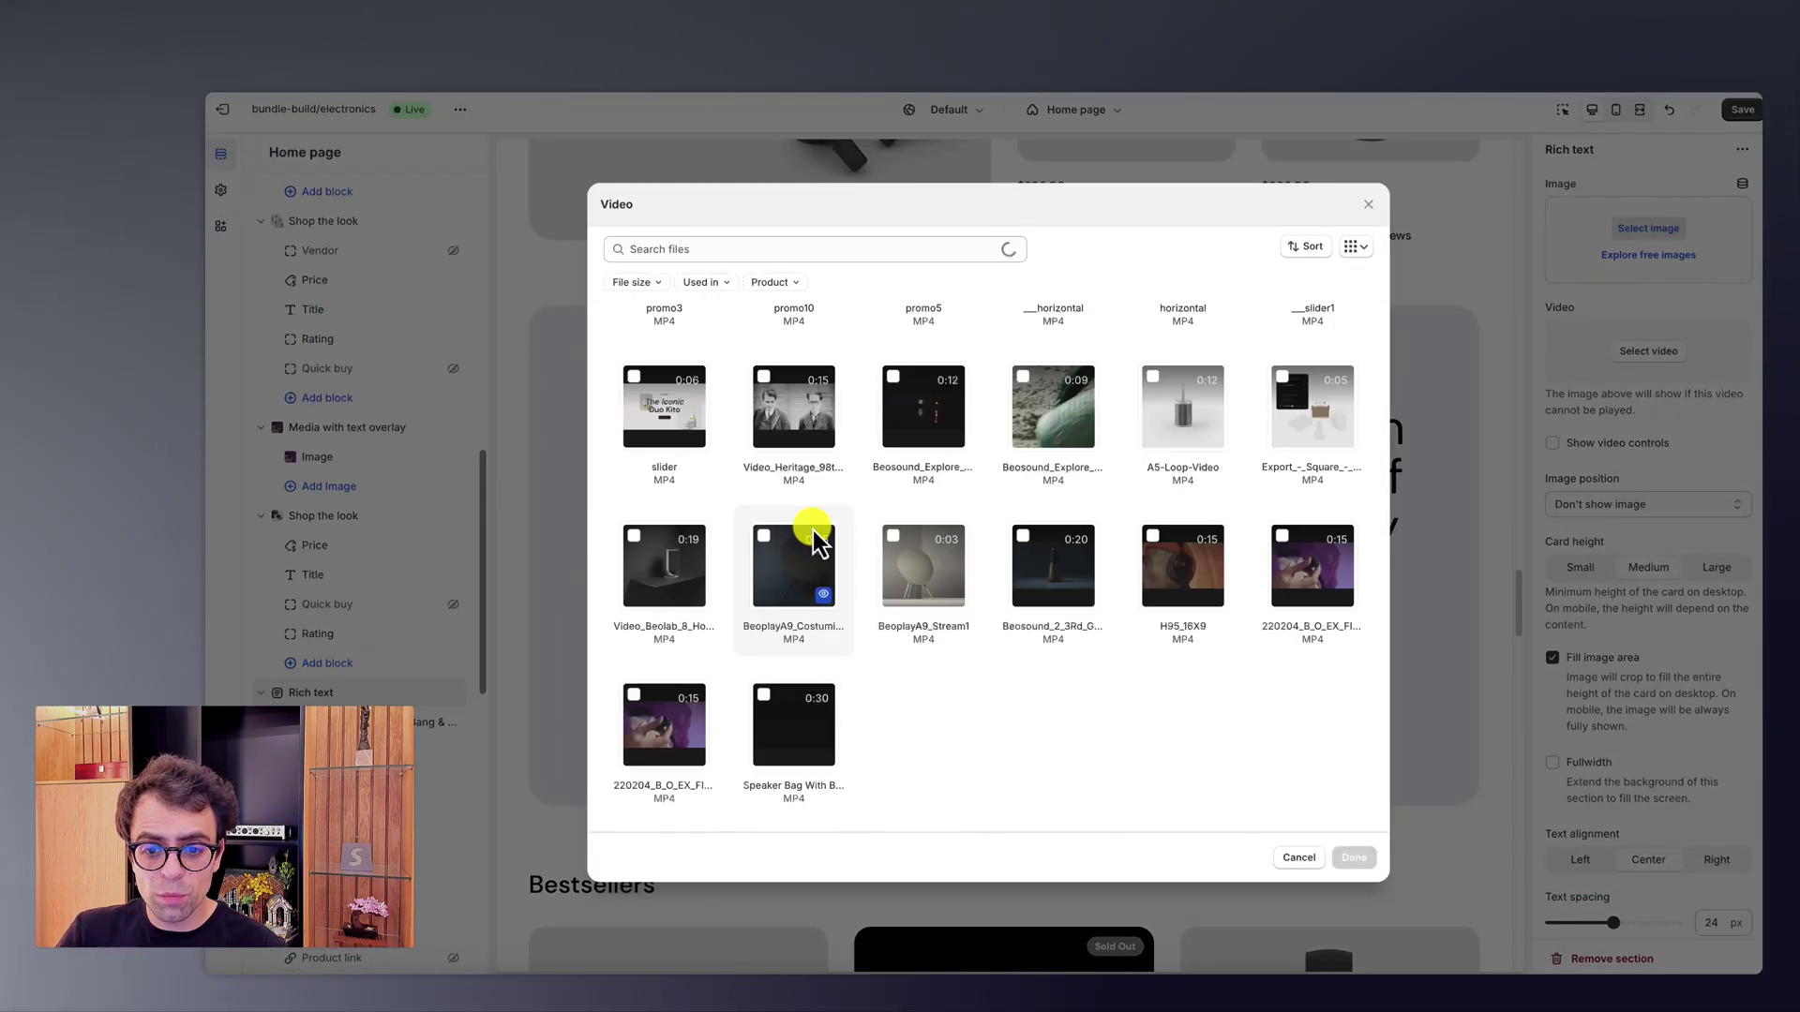
pyautogui.click(1347, 857)
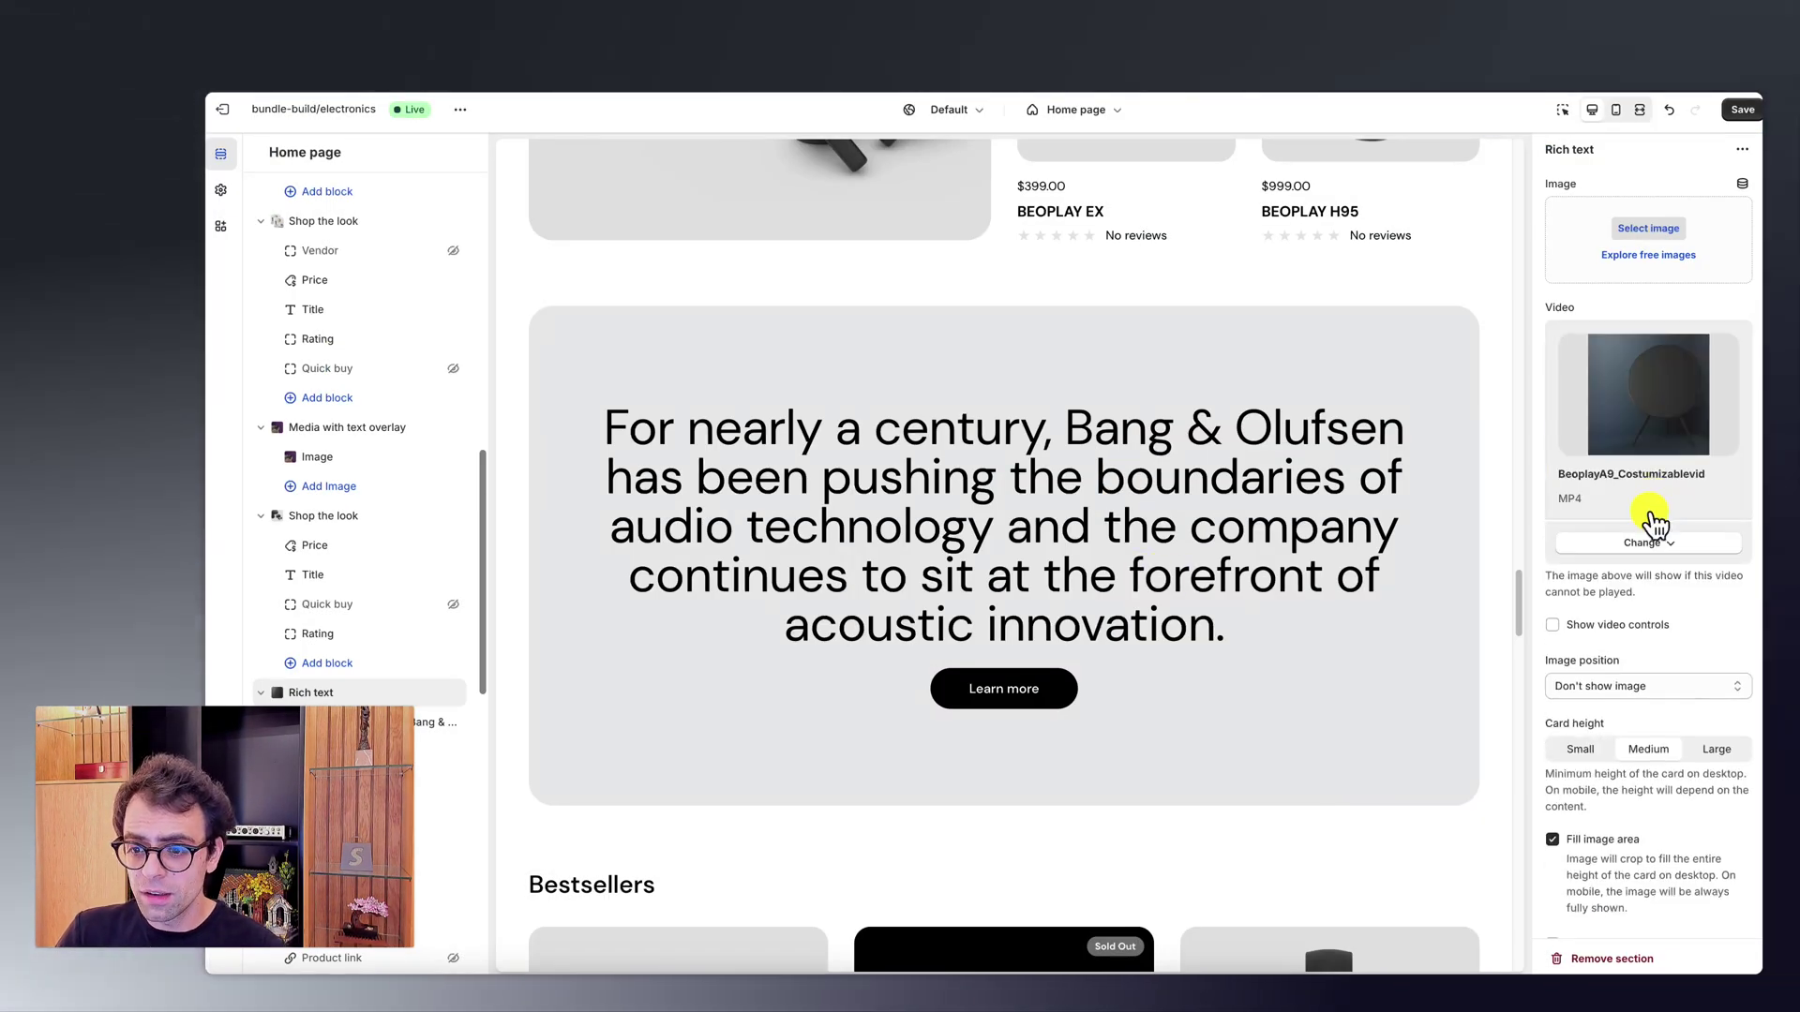
pyautogui.click(1650, 677)
pyautogui.click(1643, 647)
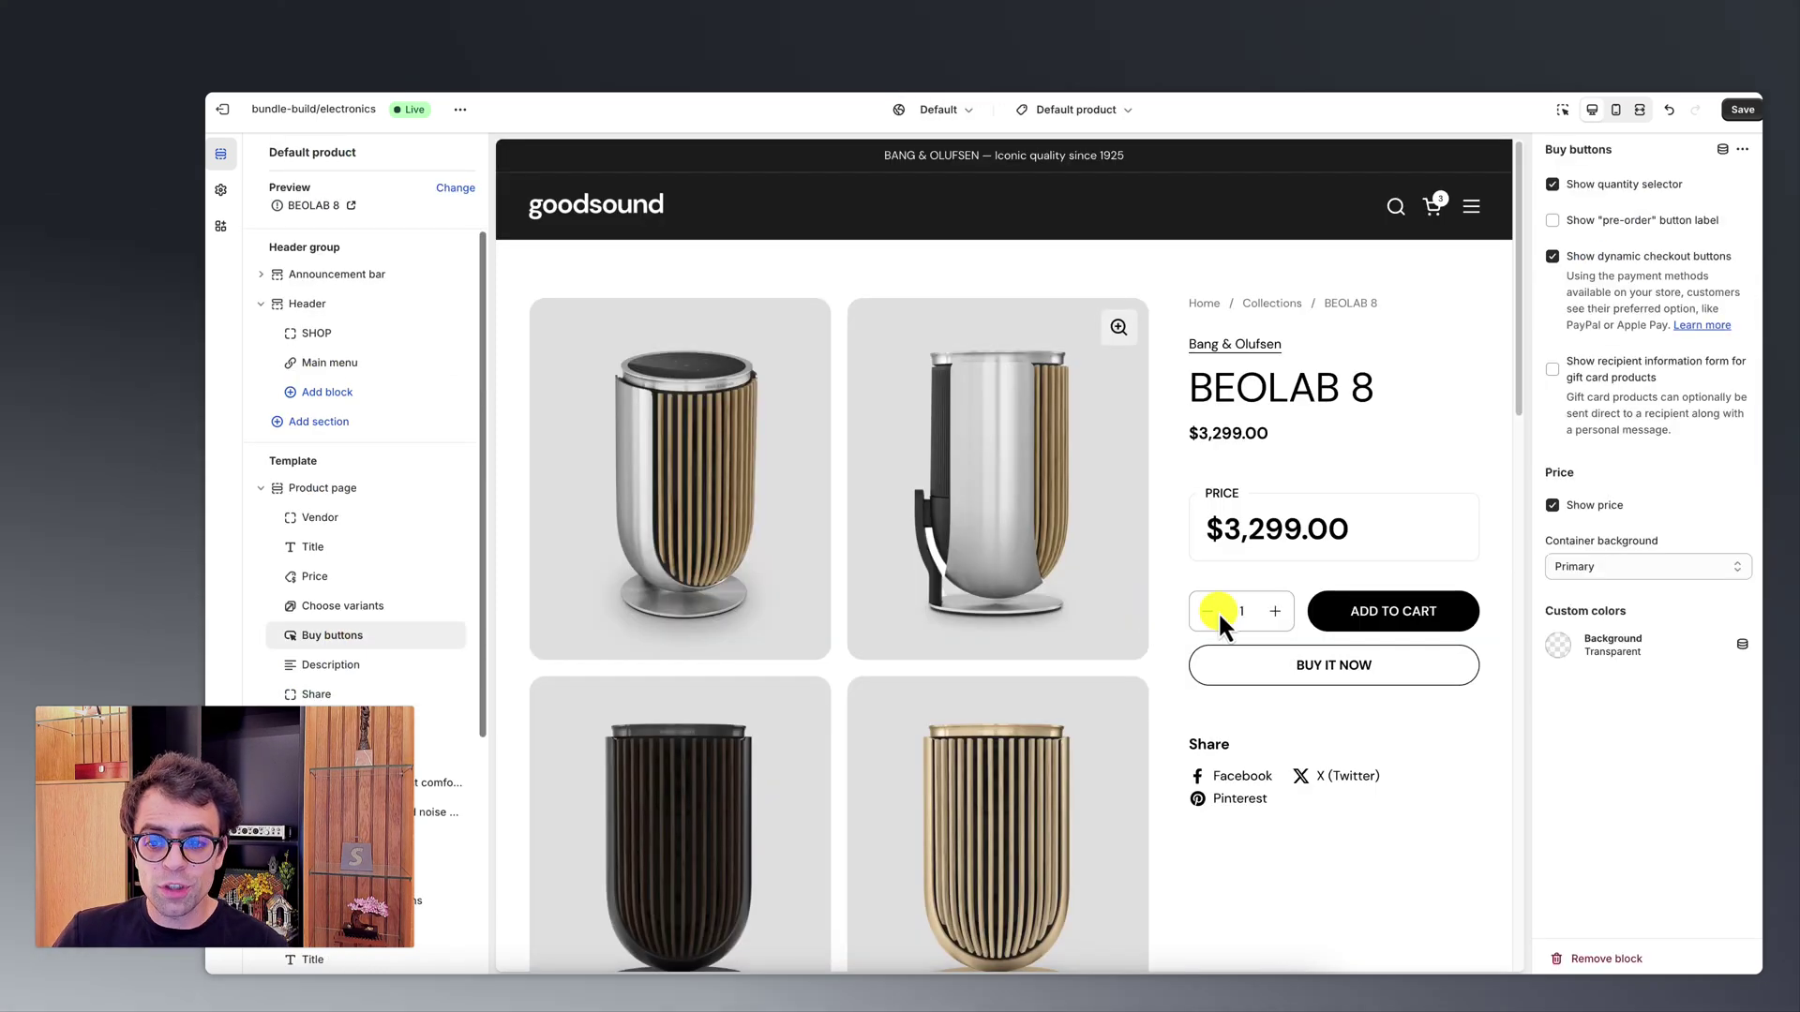
# Step: Set the Buy buttons block's background colour to red #D14545
pyautogui.click(1559, 645)
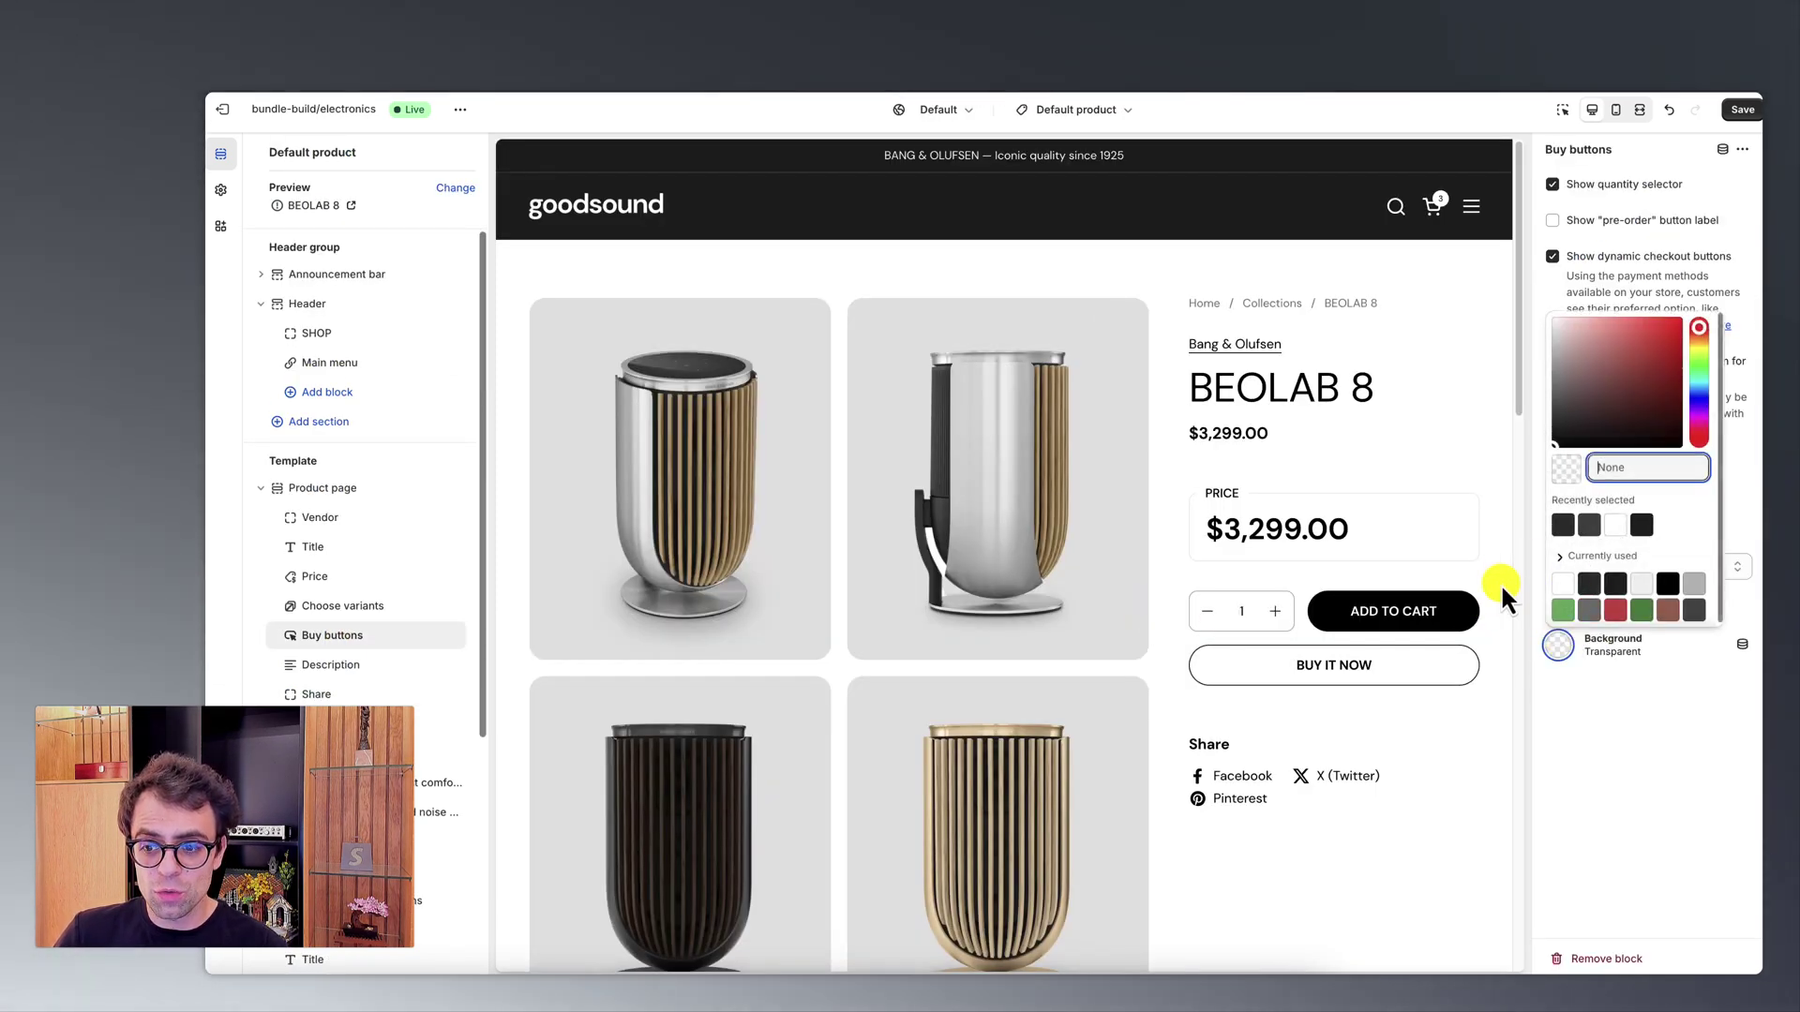
pyautogui.click(1616, 610)
pyautogui.click(1499, 572)
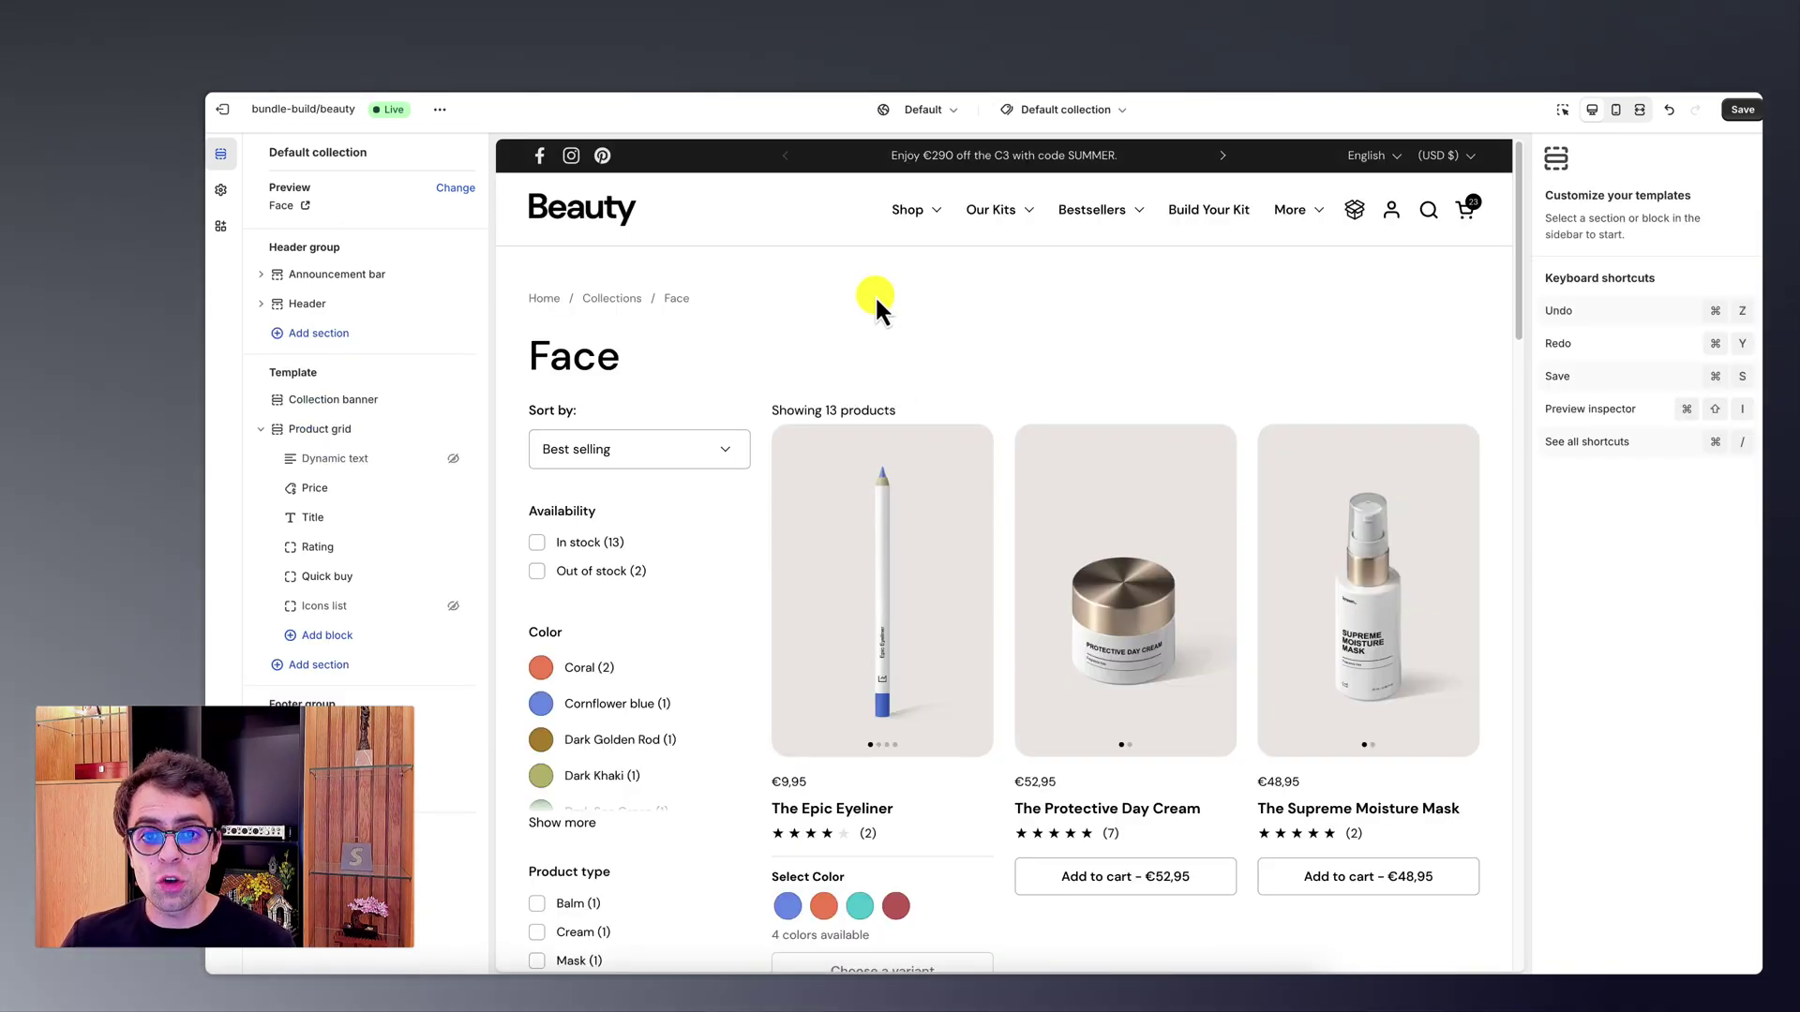
# Step: Preview The Blush in its Dark Khaki swatch in the Face collection
pyautogui.scroll(-8, 904, 464)
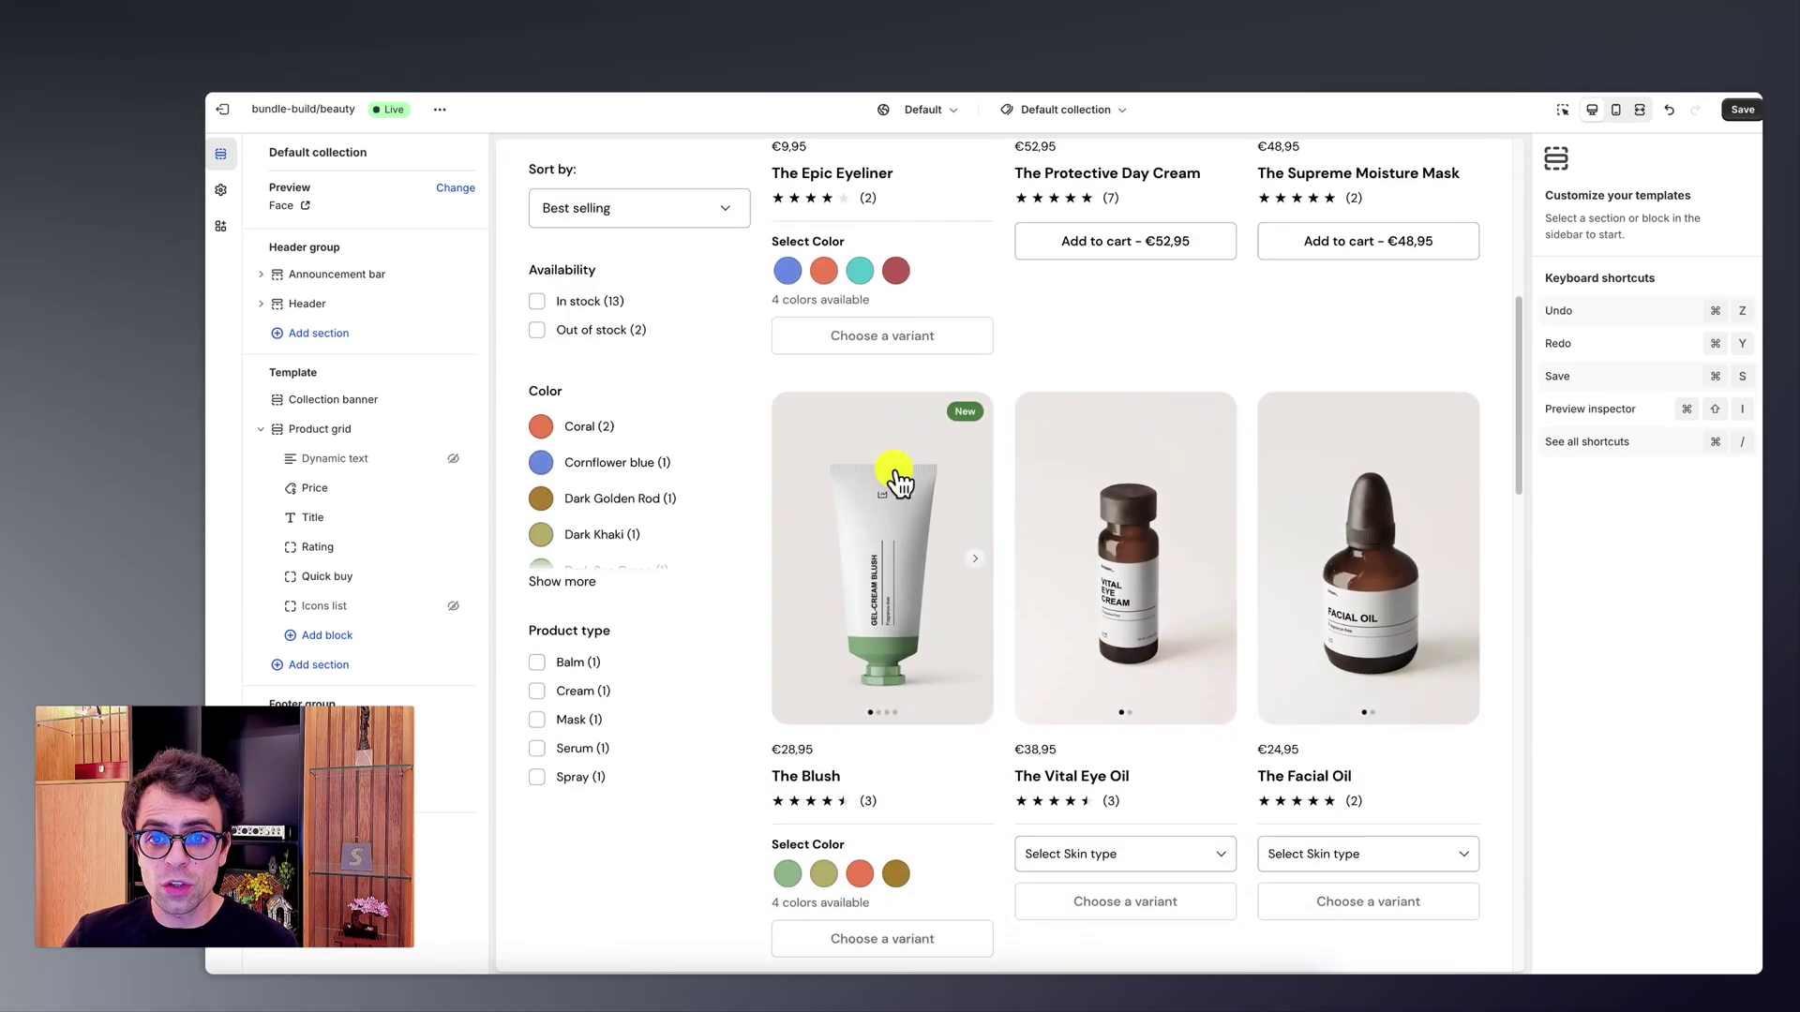
pyautogui.scroll(1, 846, 150)
pyautogui.scroll(-4, 848, 188)
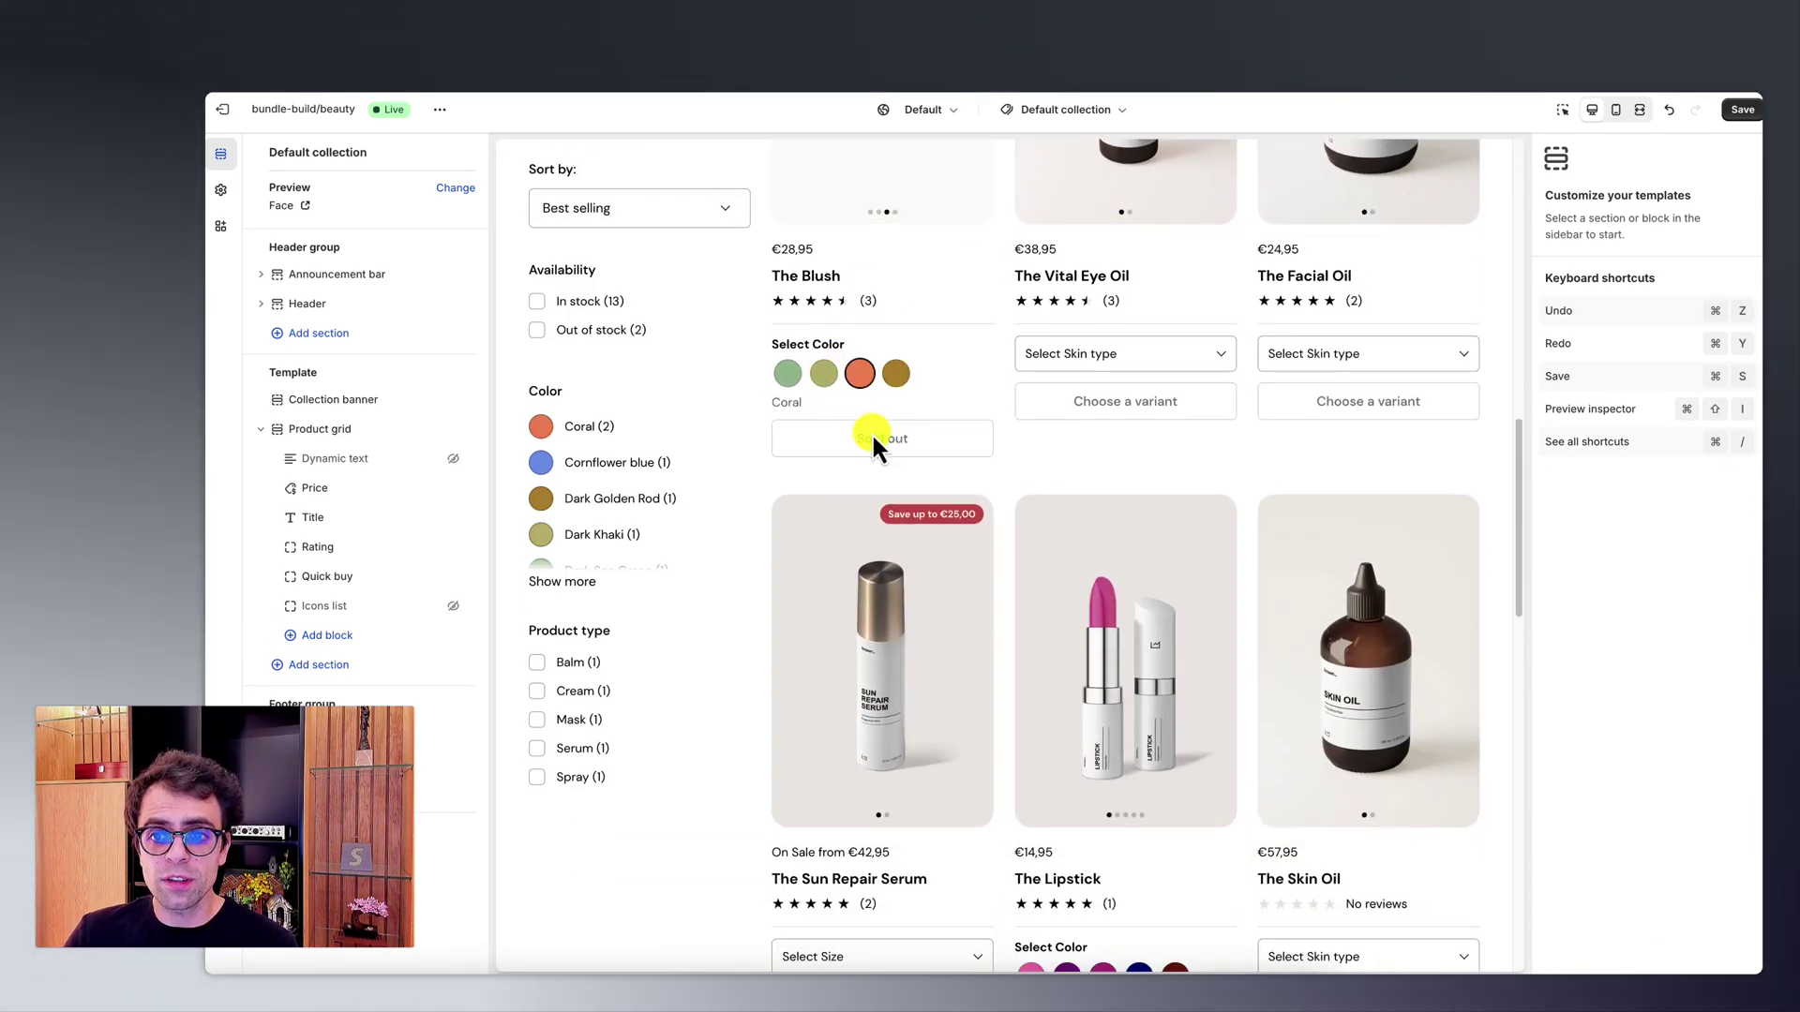
pyautogui.click(823, 375)
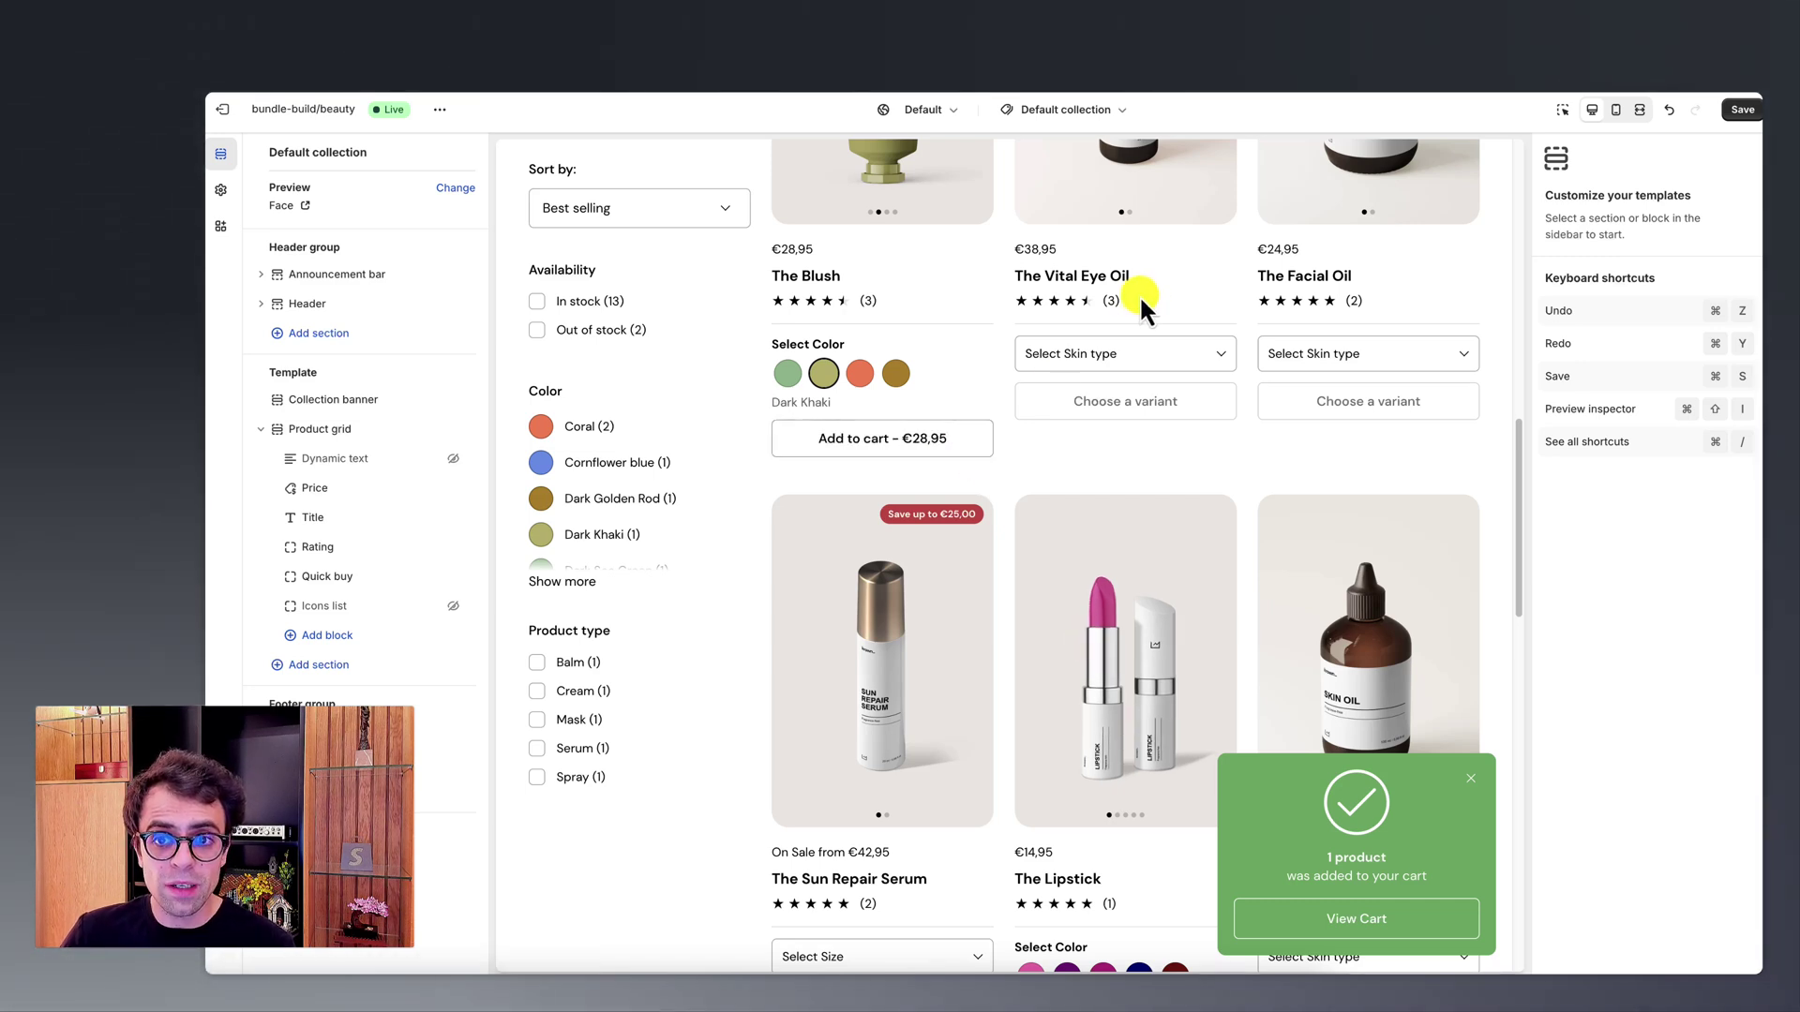
# Step: Select the Quick buy block under Product grid to show its settings
pyautogui.scroll(2, 1117, 311)
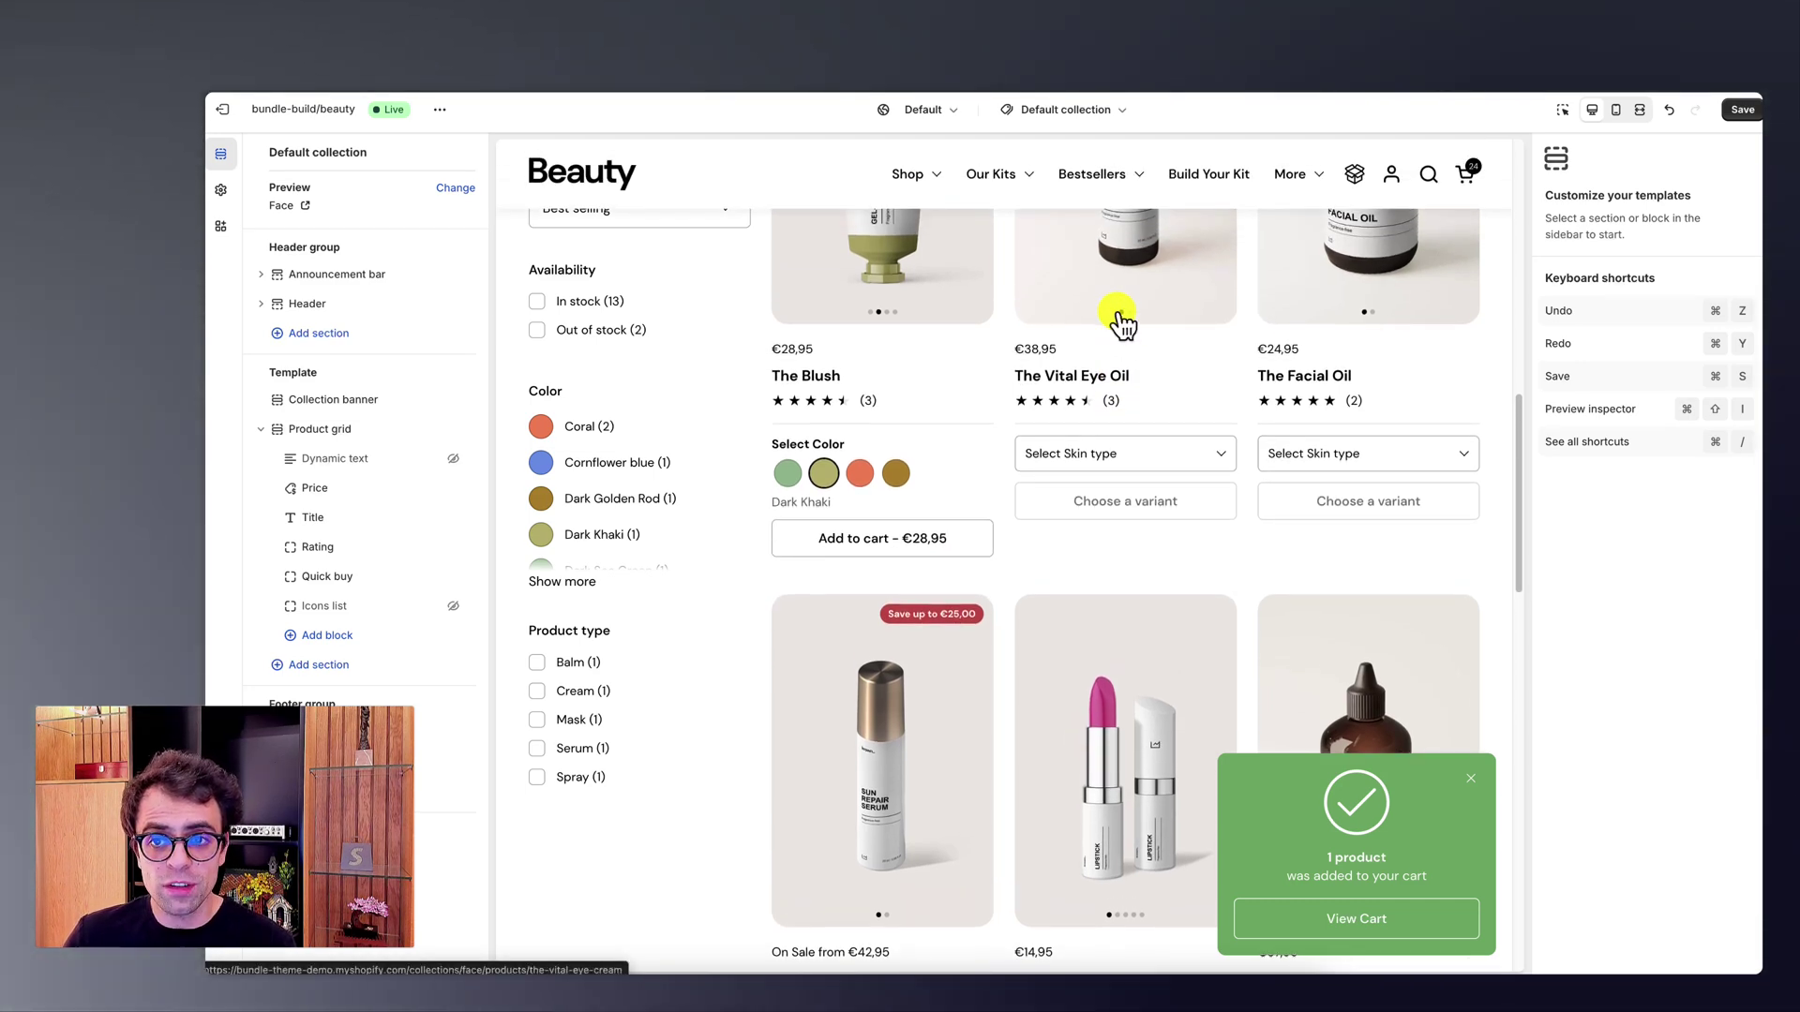
pyautogui.scroll(2, 1117, 322)
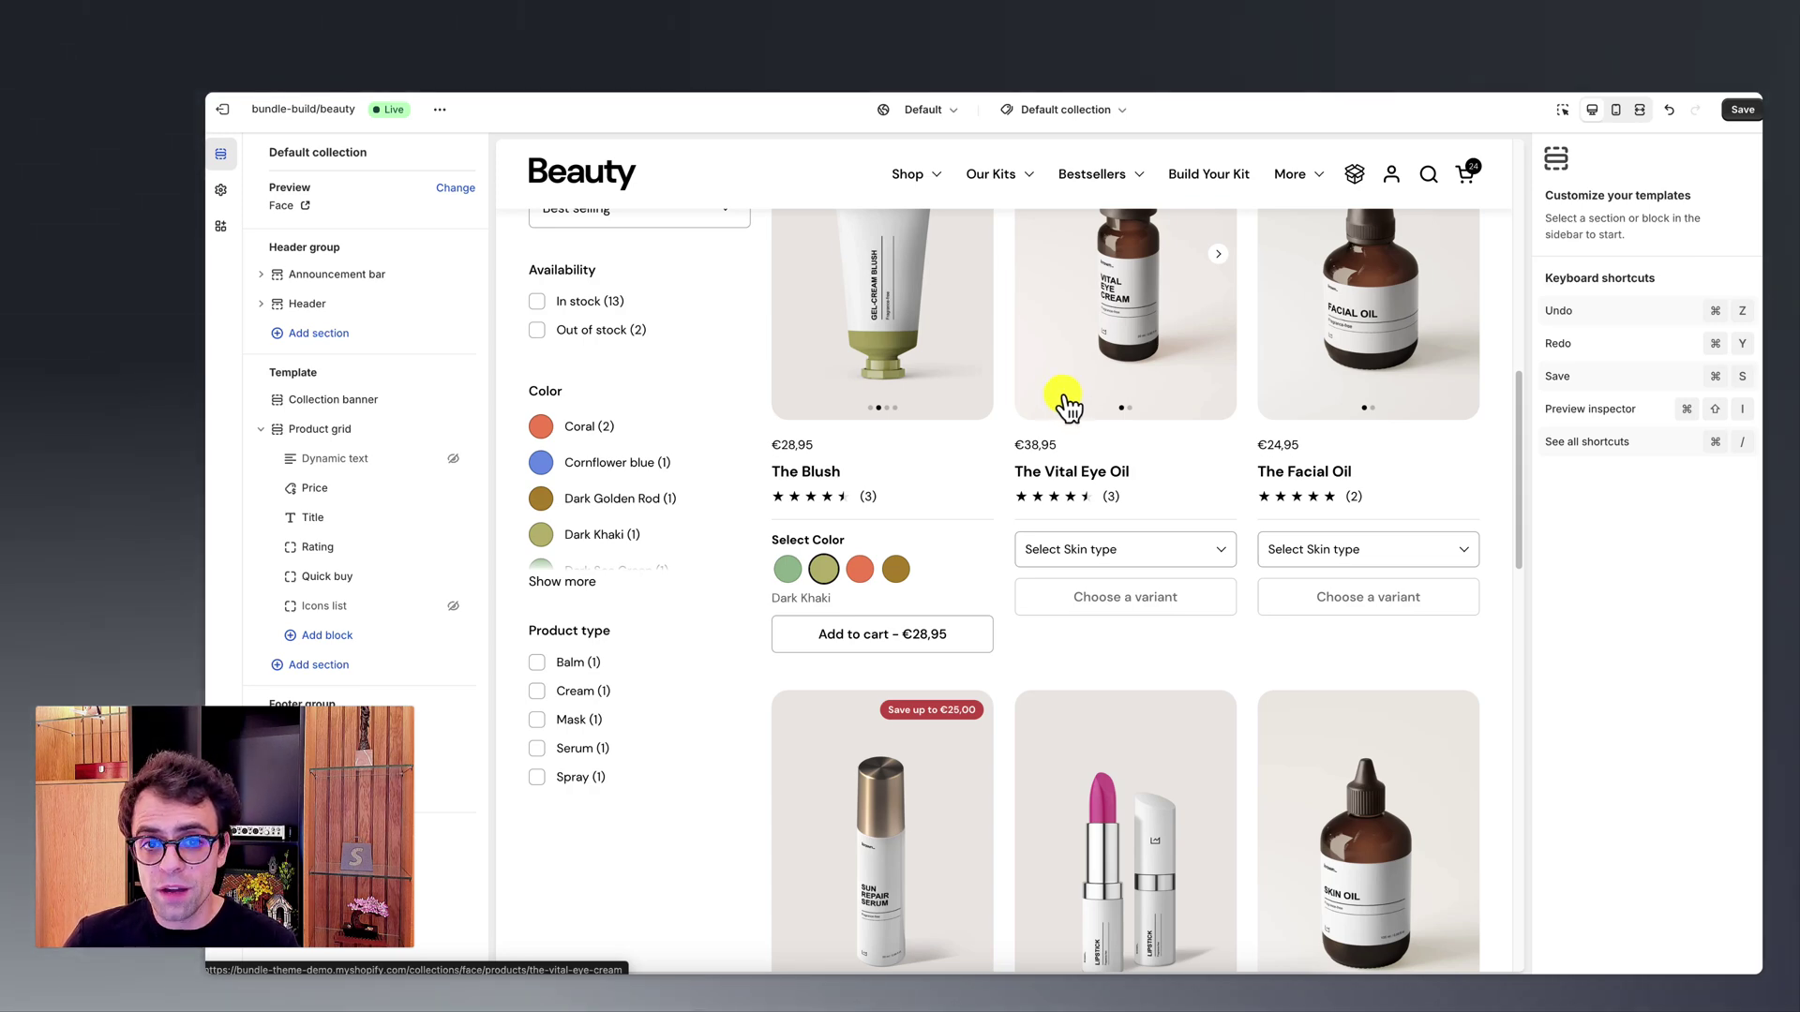
pyautogui.scroll(3, 1066, 403)
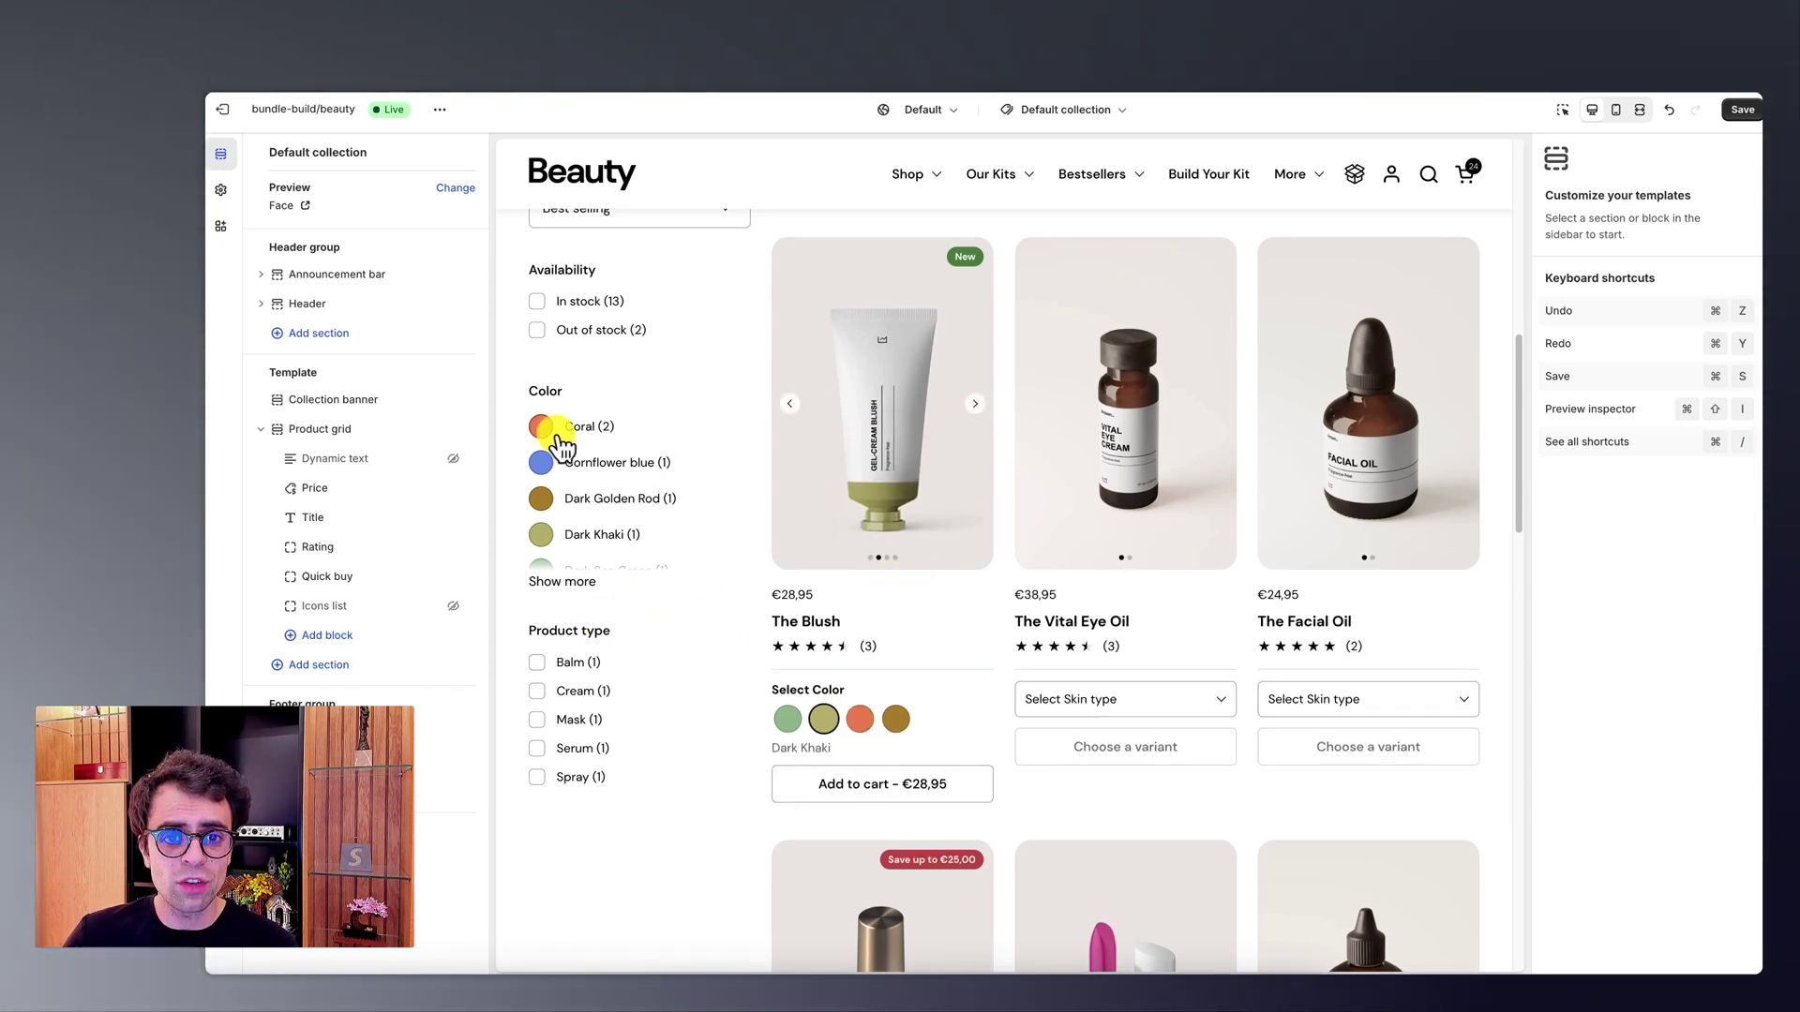
pyautogui.click(353, 581)
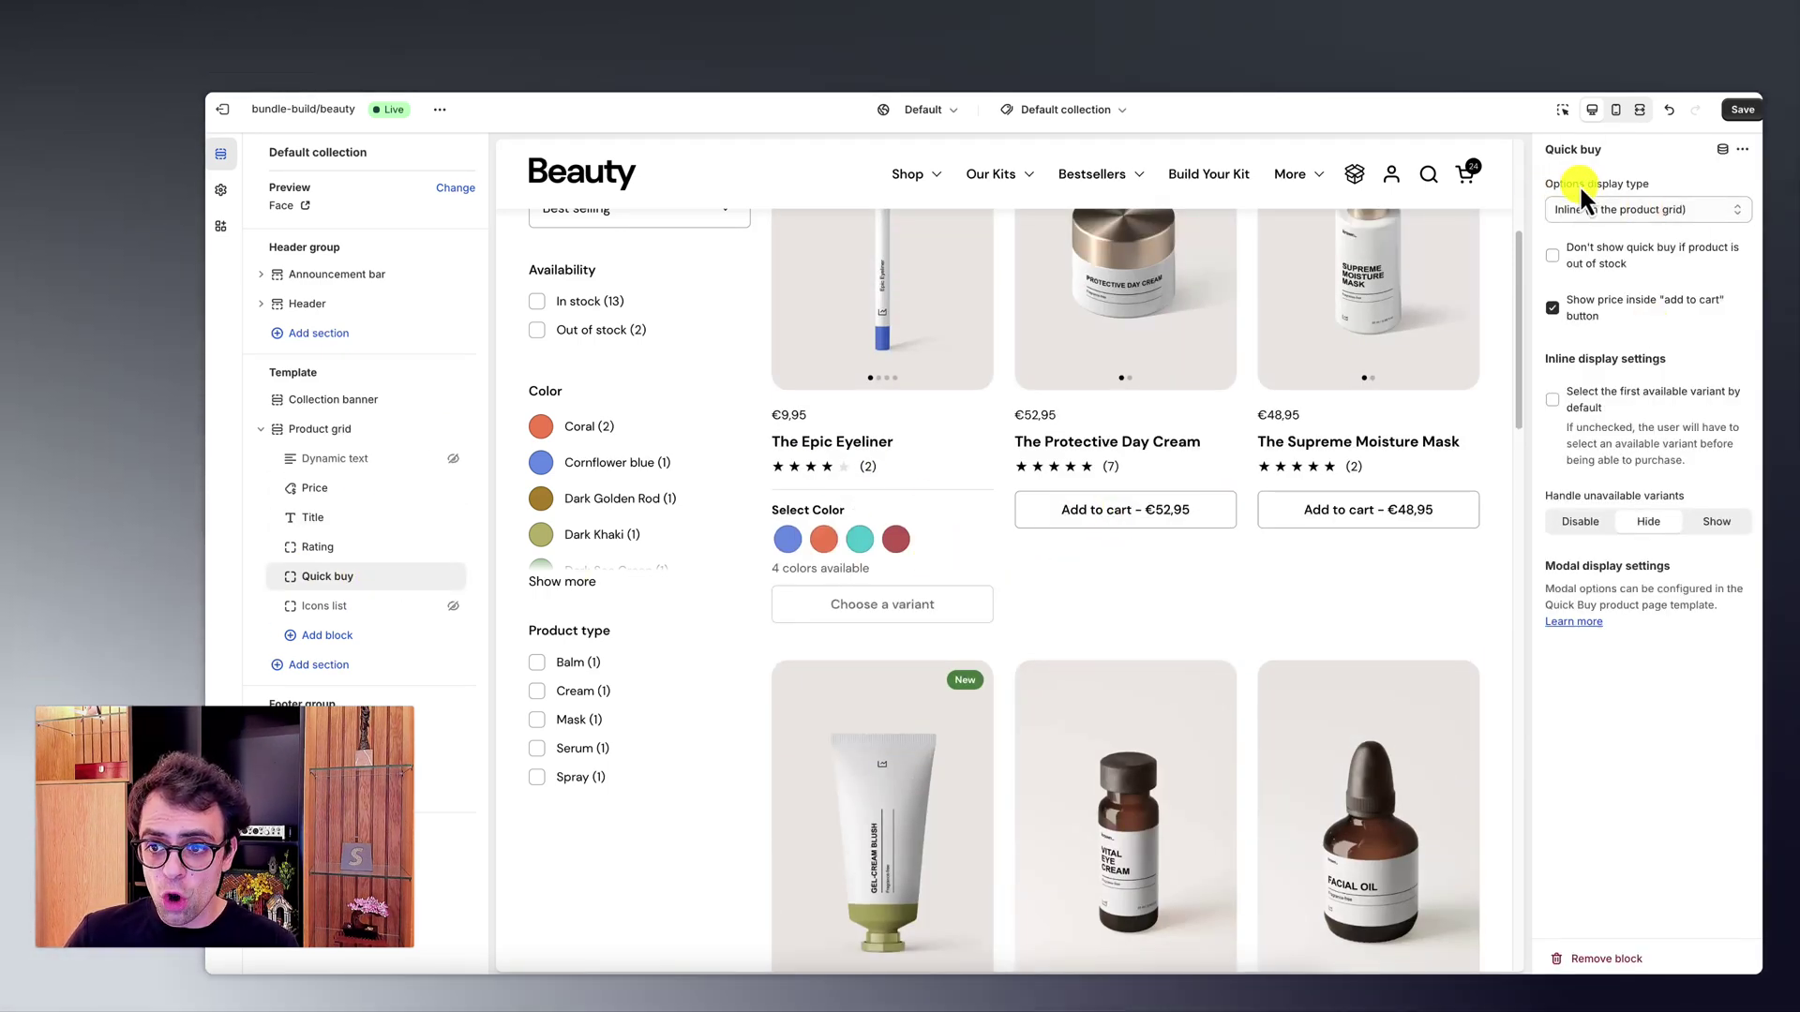
# Step: Set the Quick buy options display to Modal (on click)
pyautogui.click(1611, 212)
pyautogui.click(1607, 230)
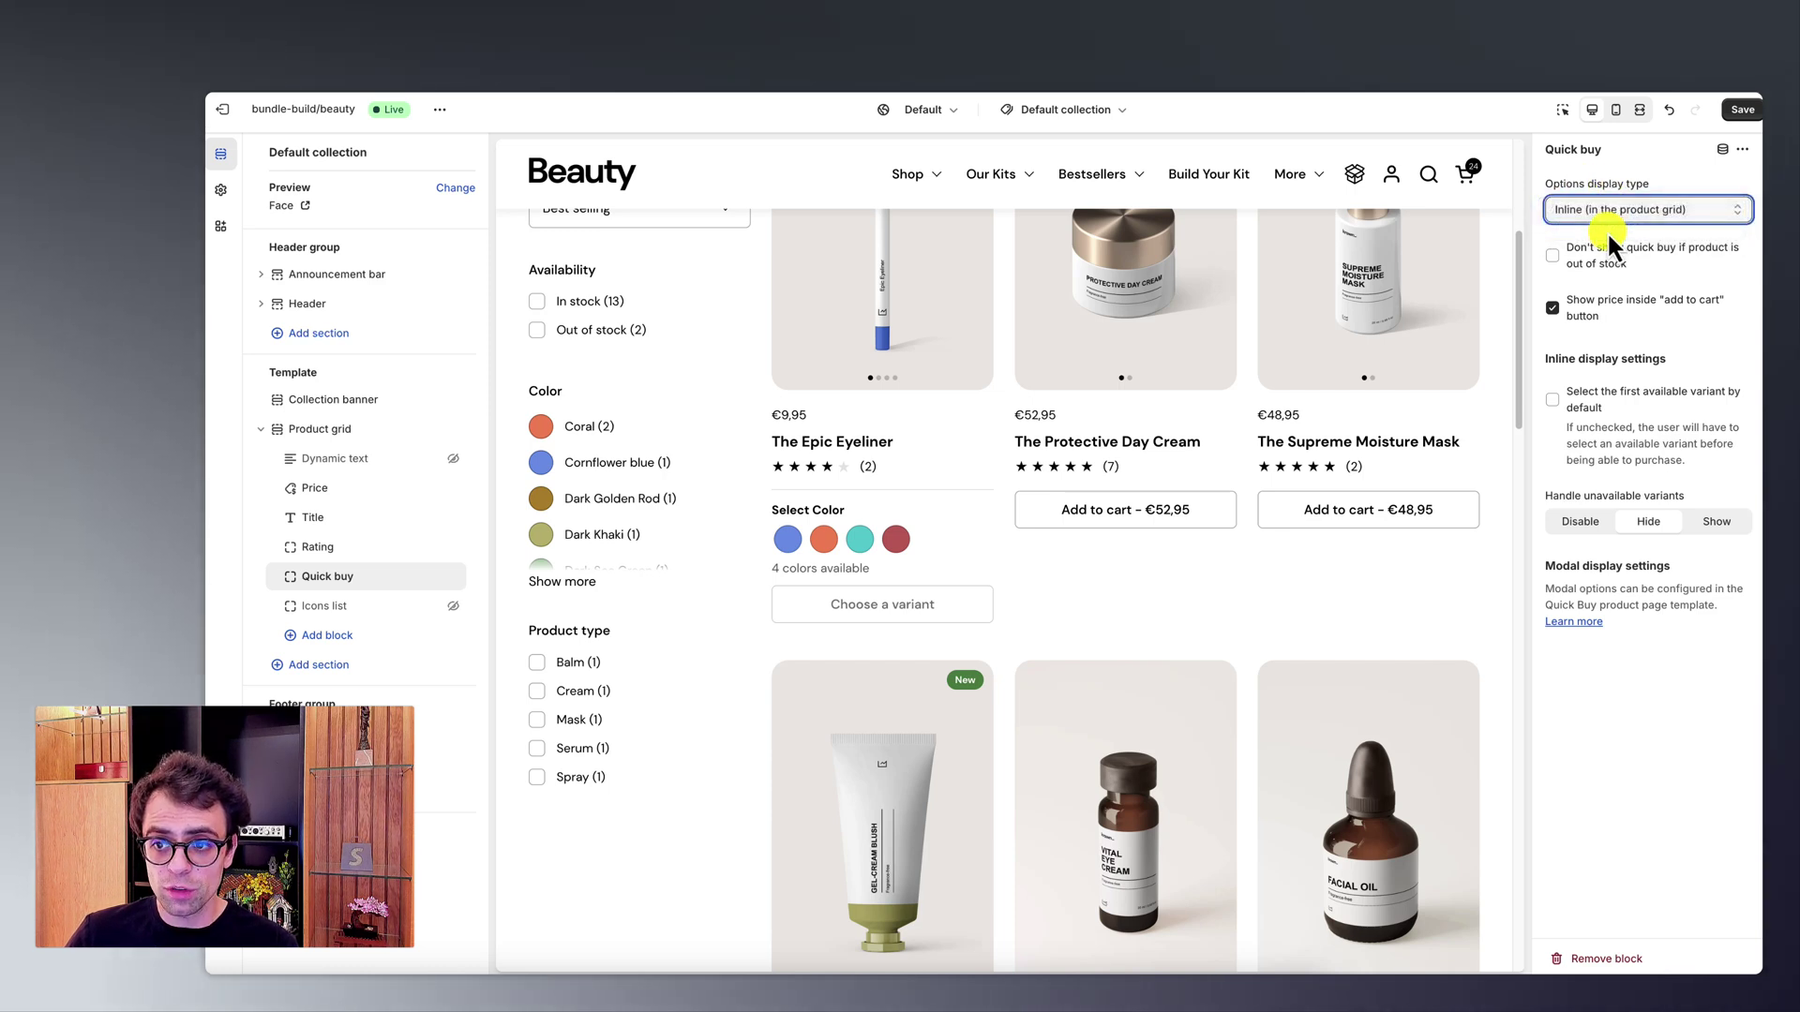
pyautogui.scroll(-3, 1110, 511)
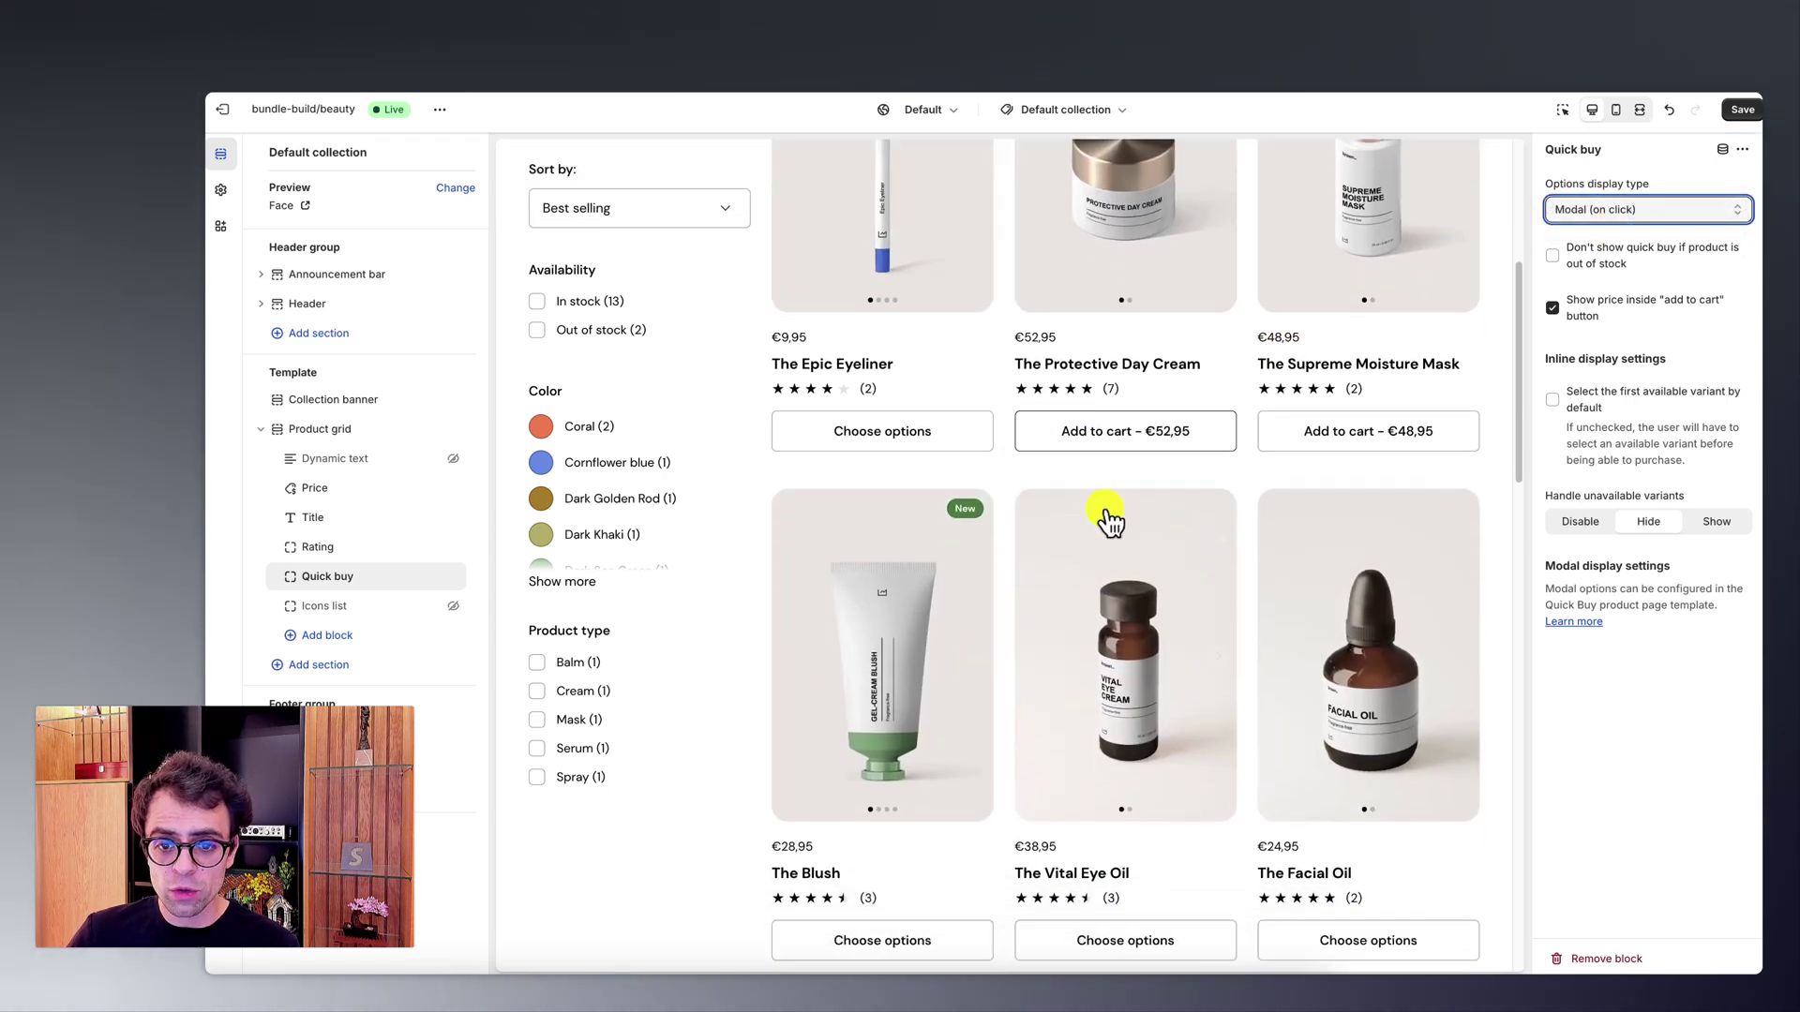
pyautogui.scroll(-5, 918, 342)
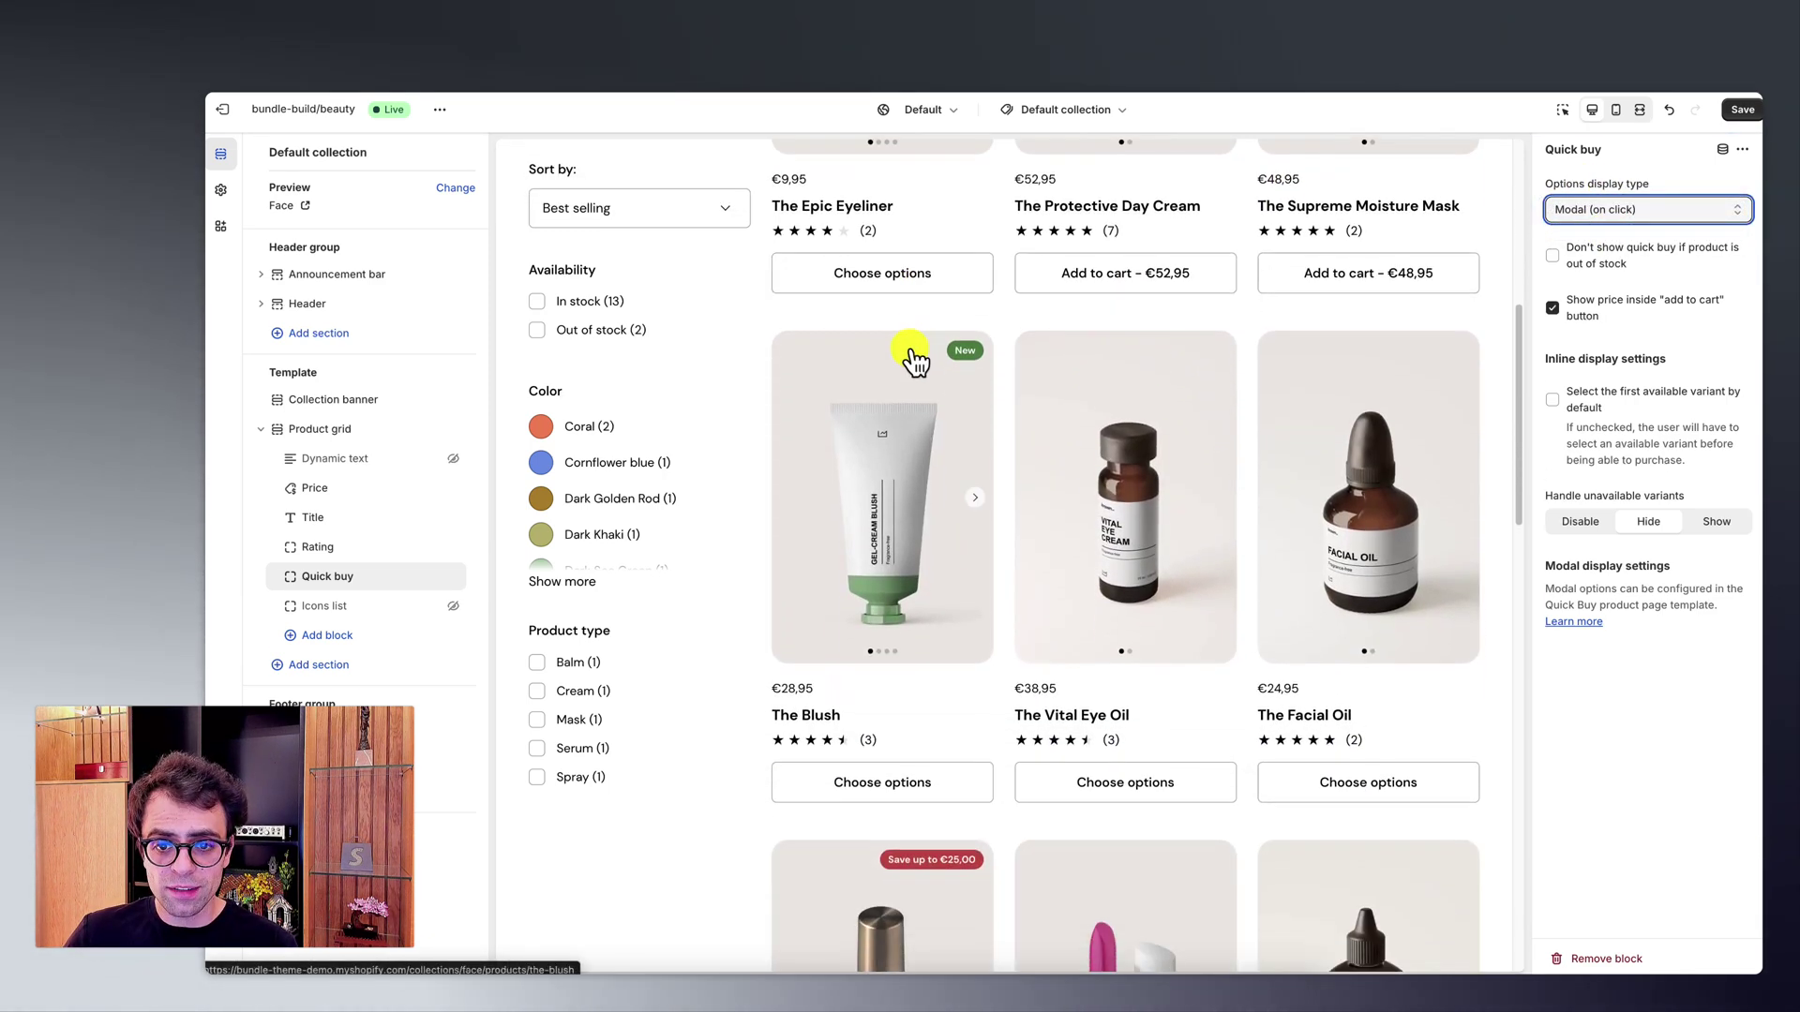
pyautogui.scroll(2, 917, 347)
pyautogui.scroll(2, 865, 370)
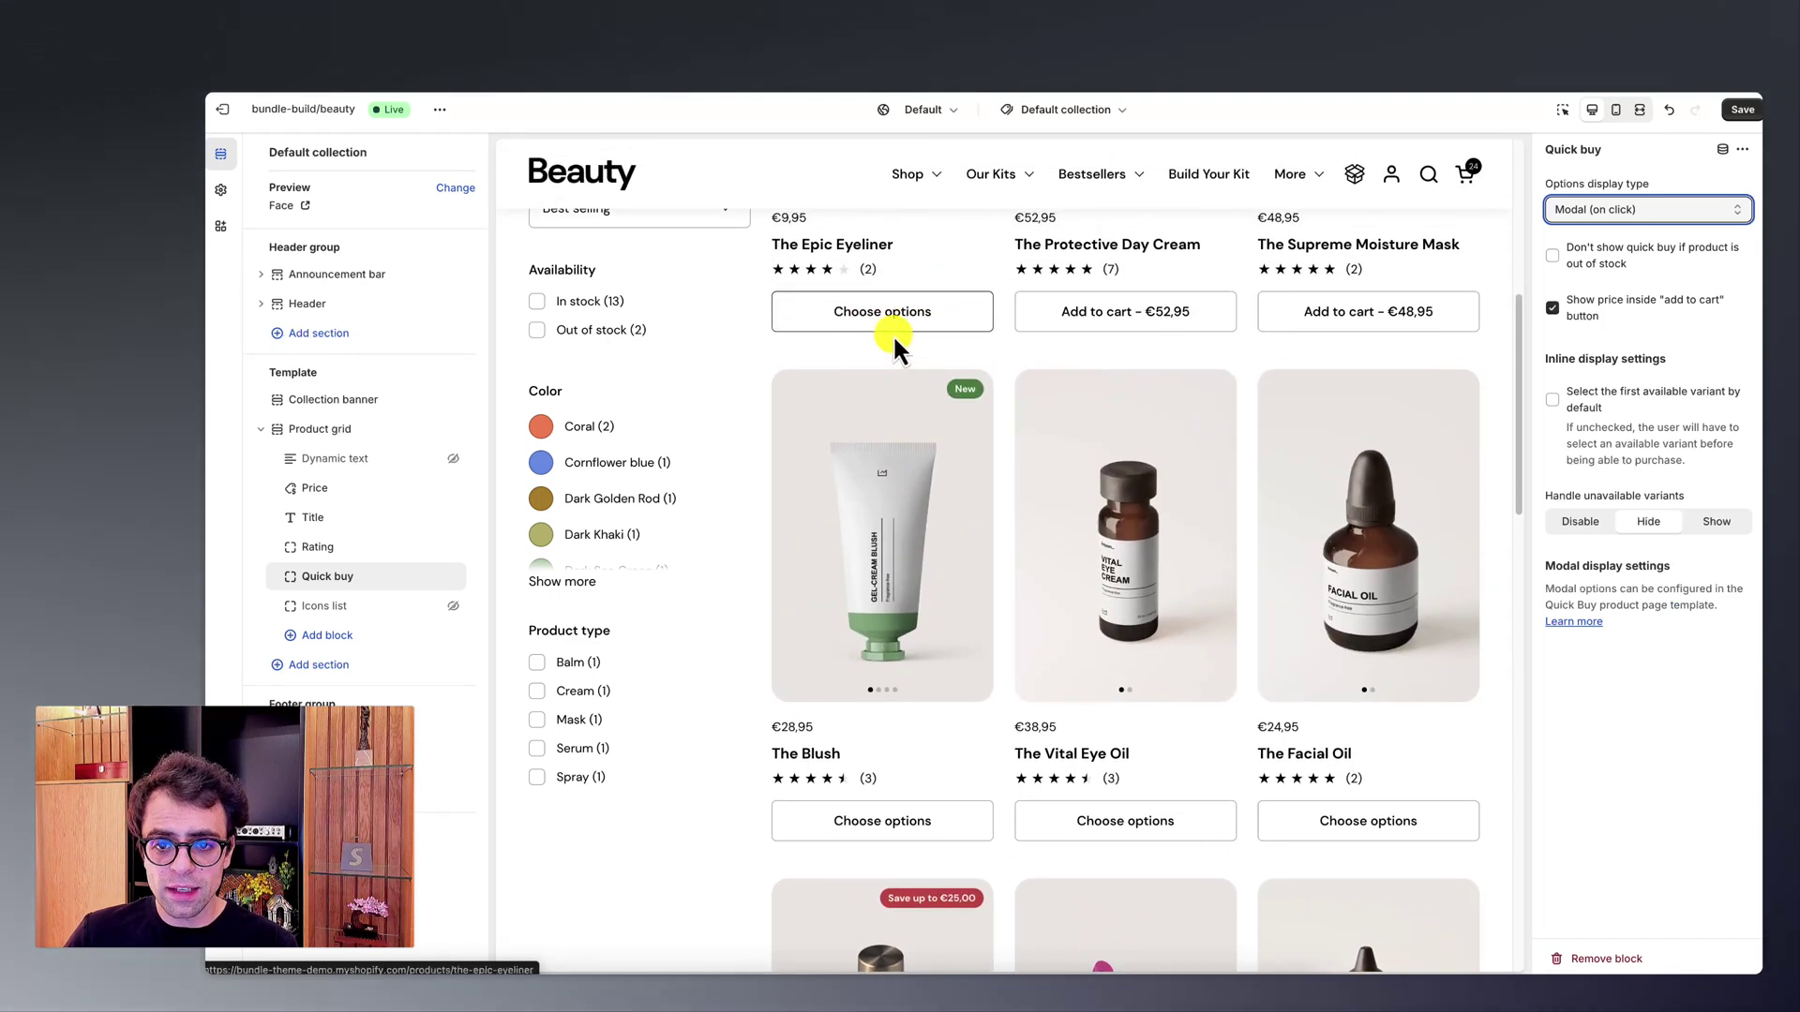
# Step: Add The Epic Eyeliner in turquoise to the cart from its quick-buy pop-up, then close the cart
pyautogui.click(891, 324)
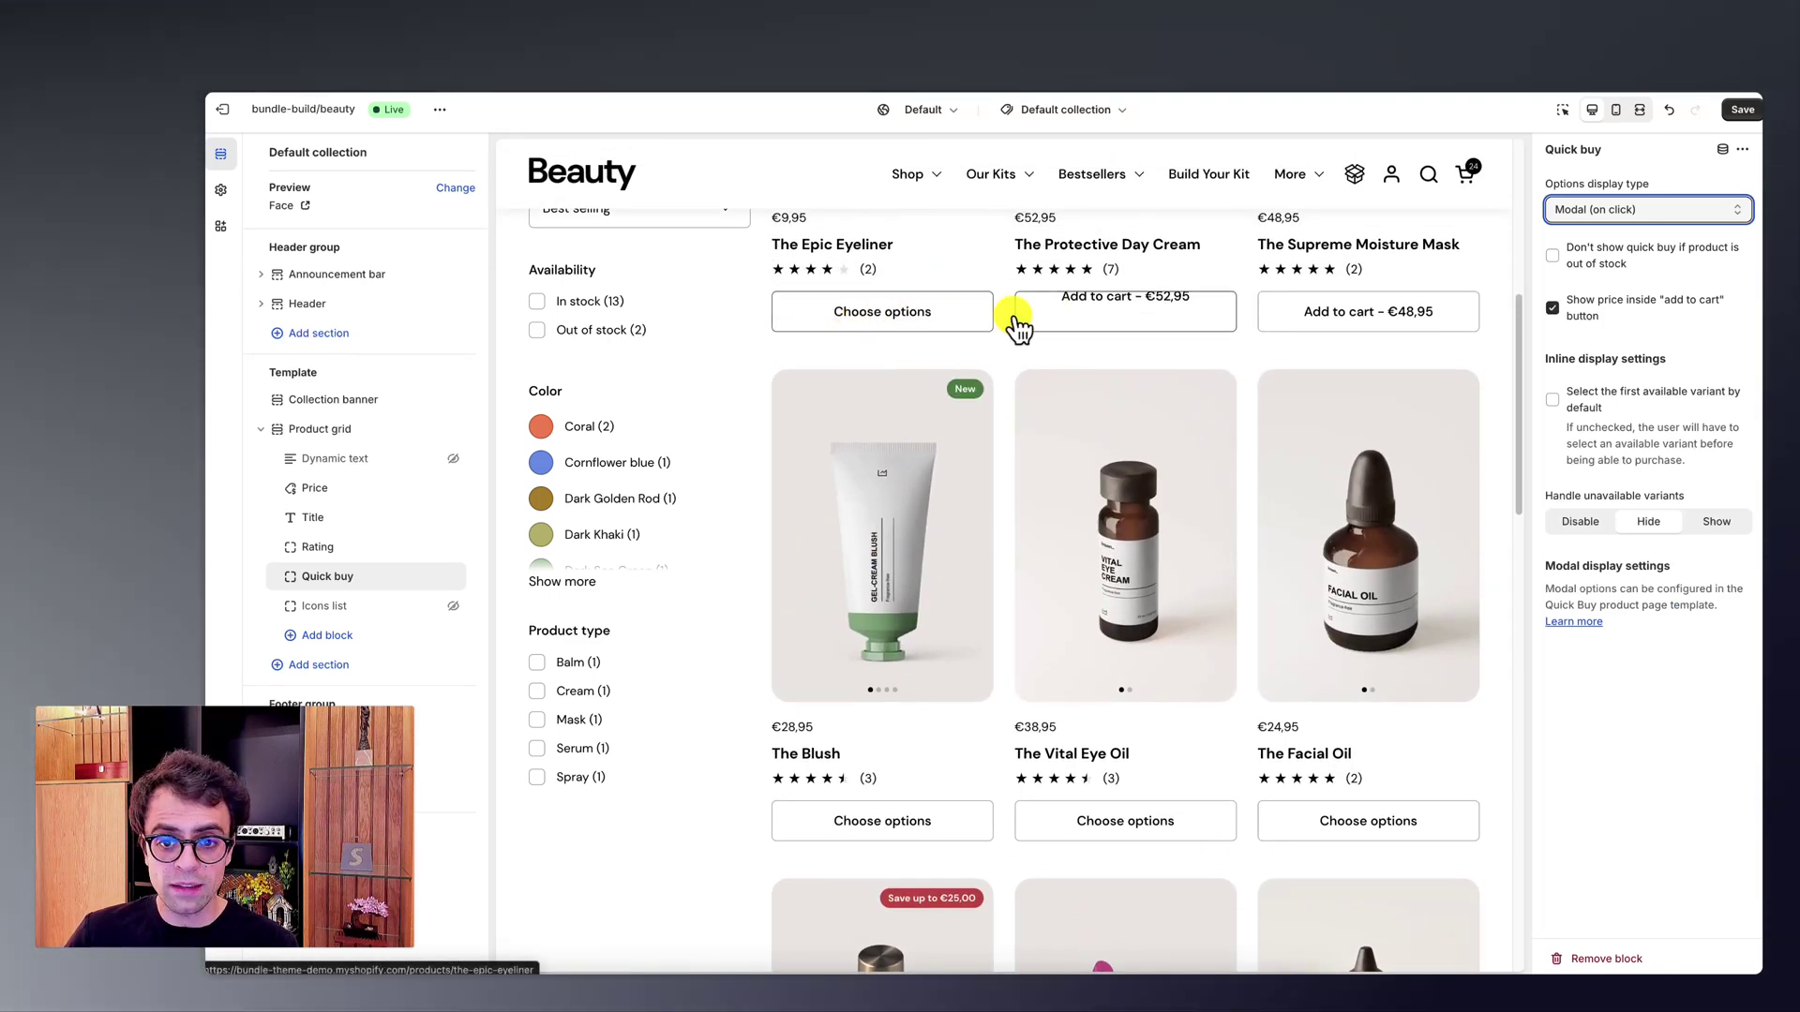
pyautogui.click(924, 313)
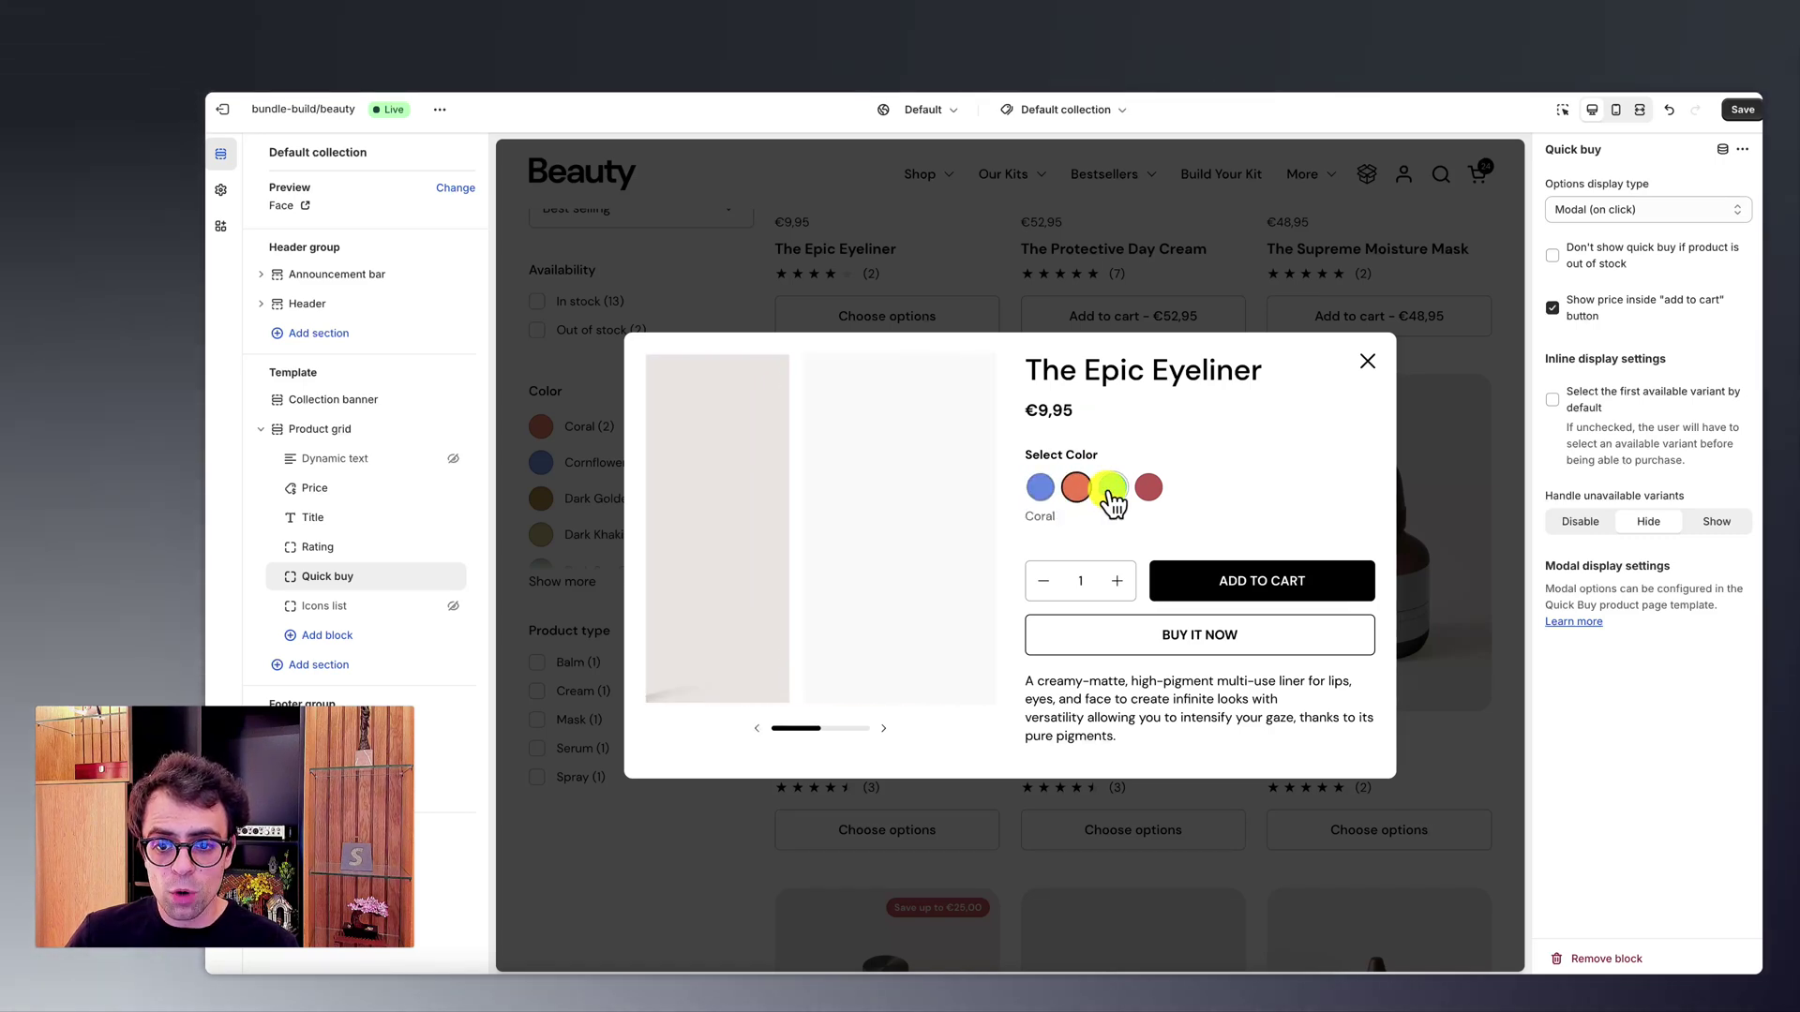
pyautogui.click(1112, 487)
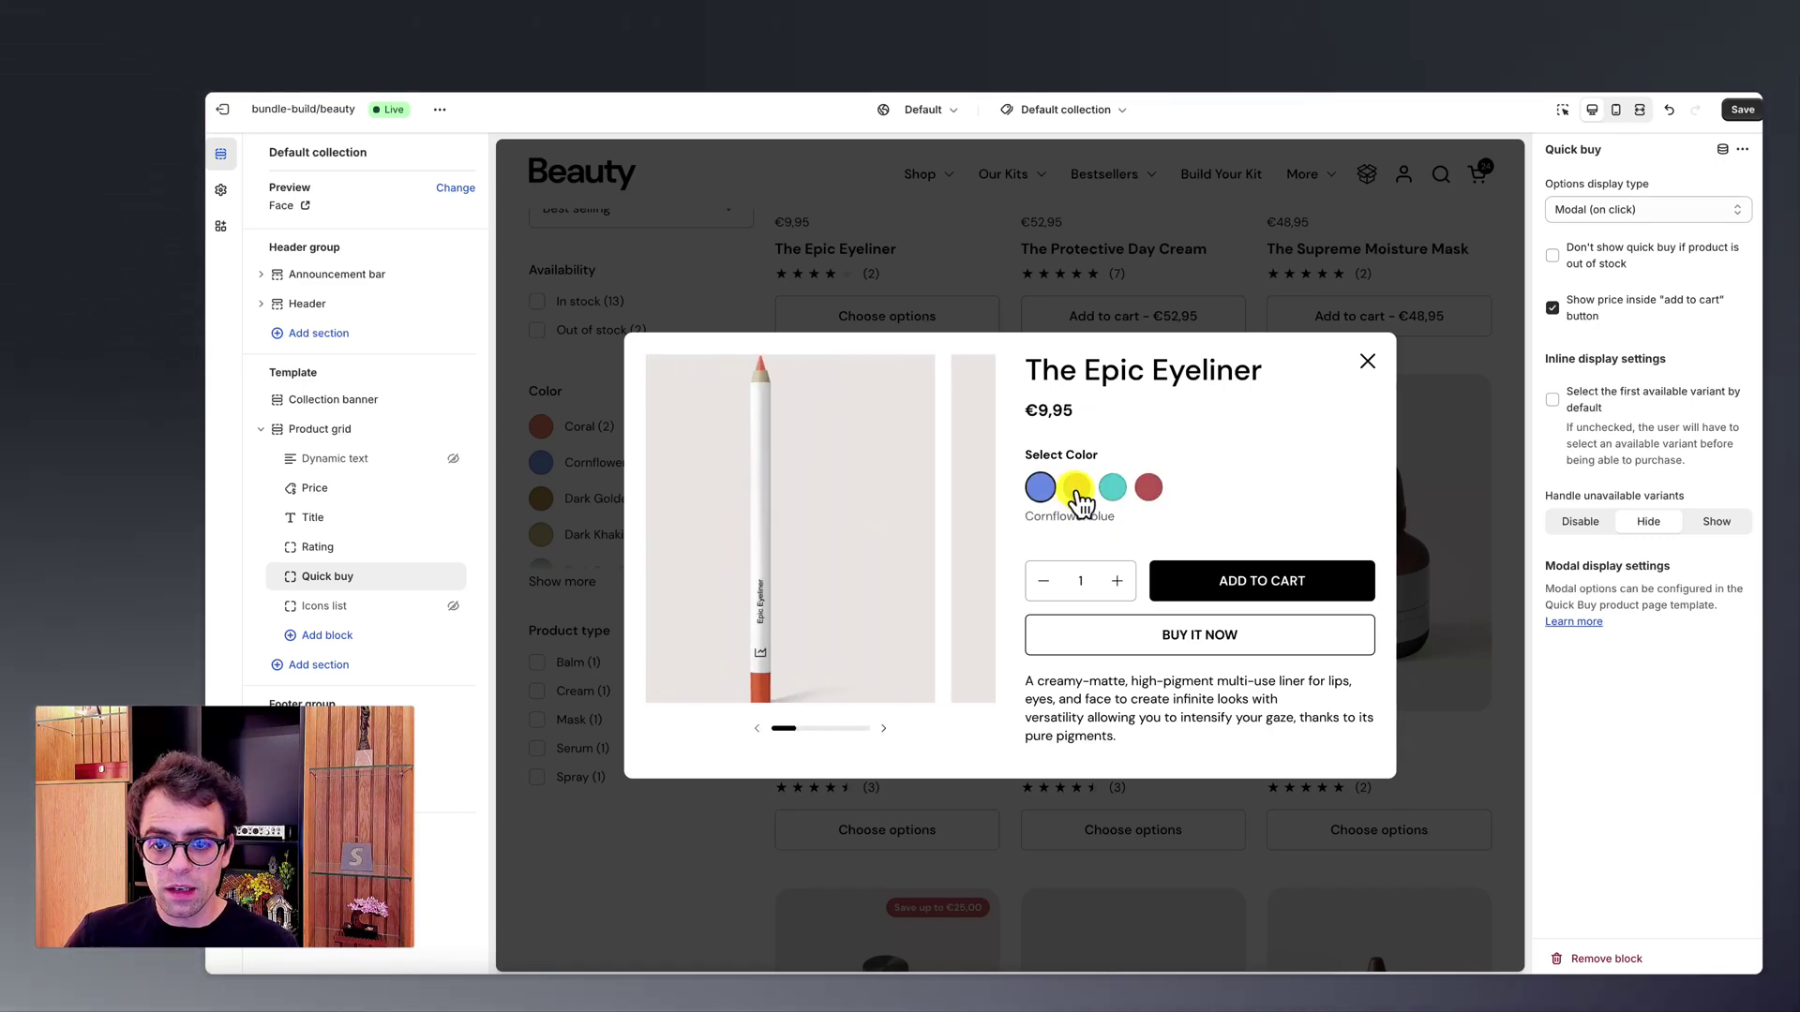
pyautogui.click(1228, 584)
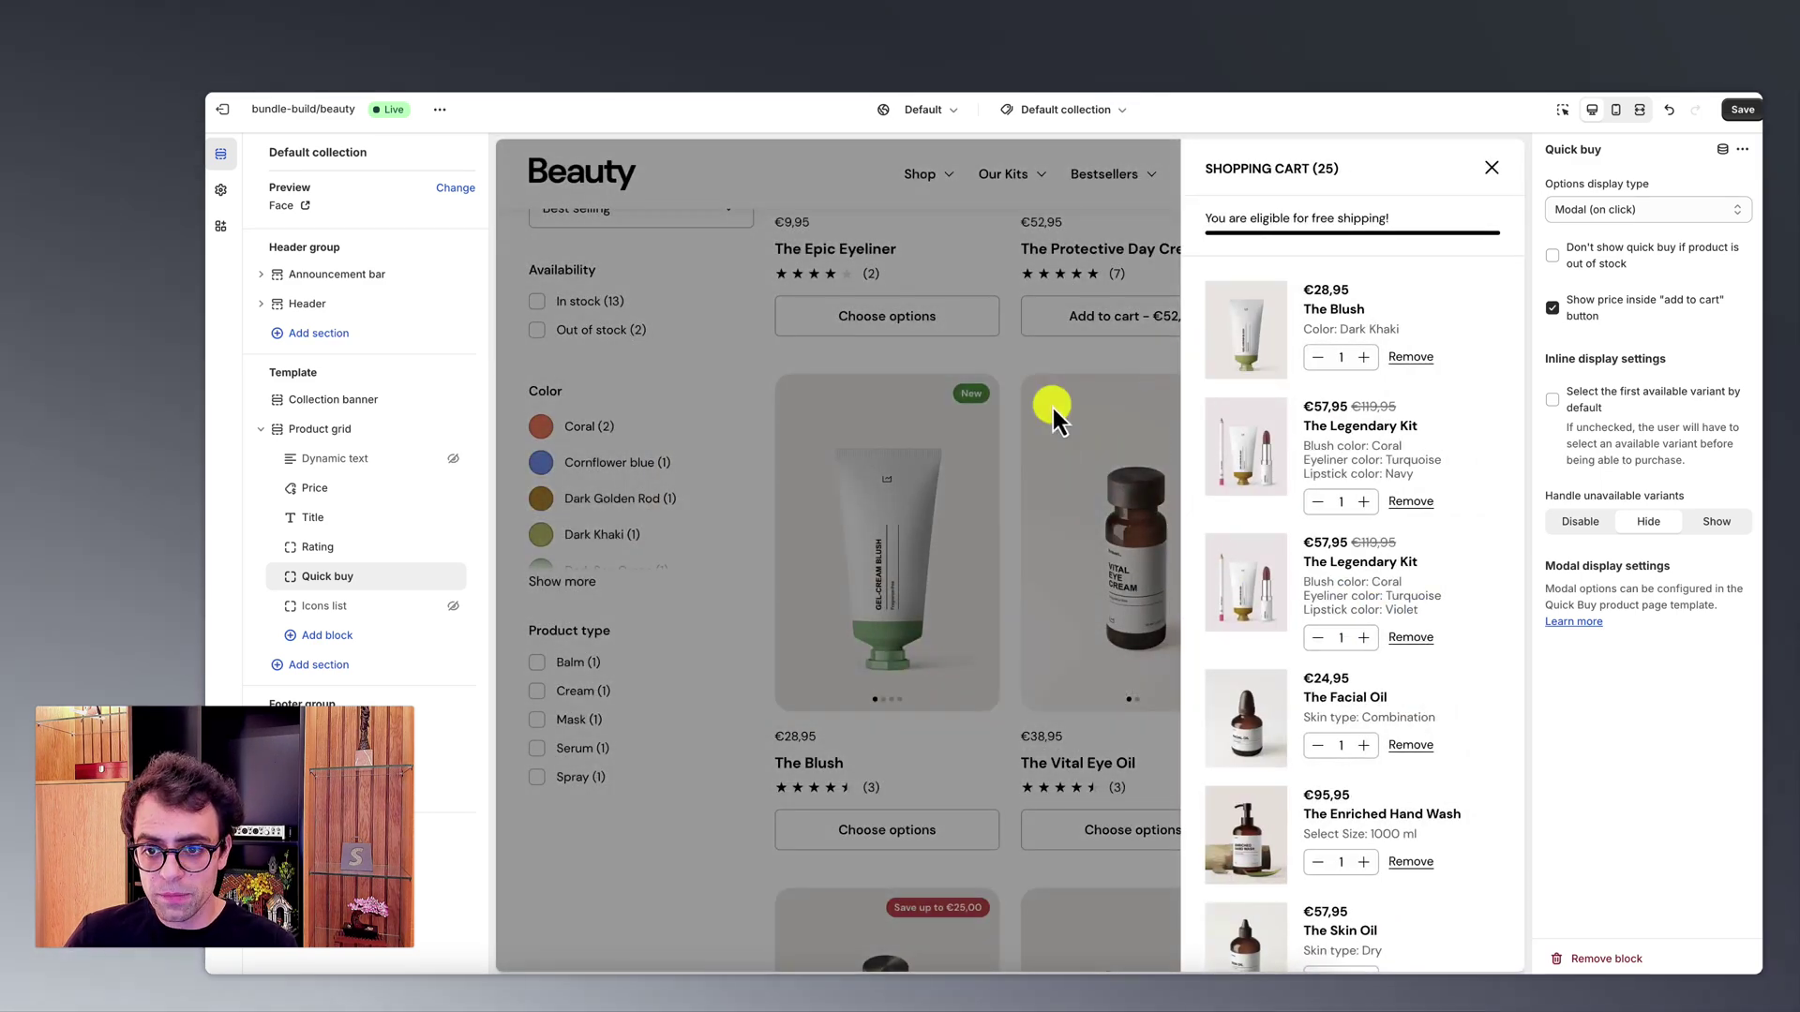
pyautogui.click(1052, 405)
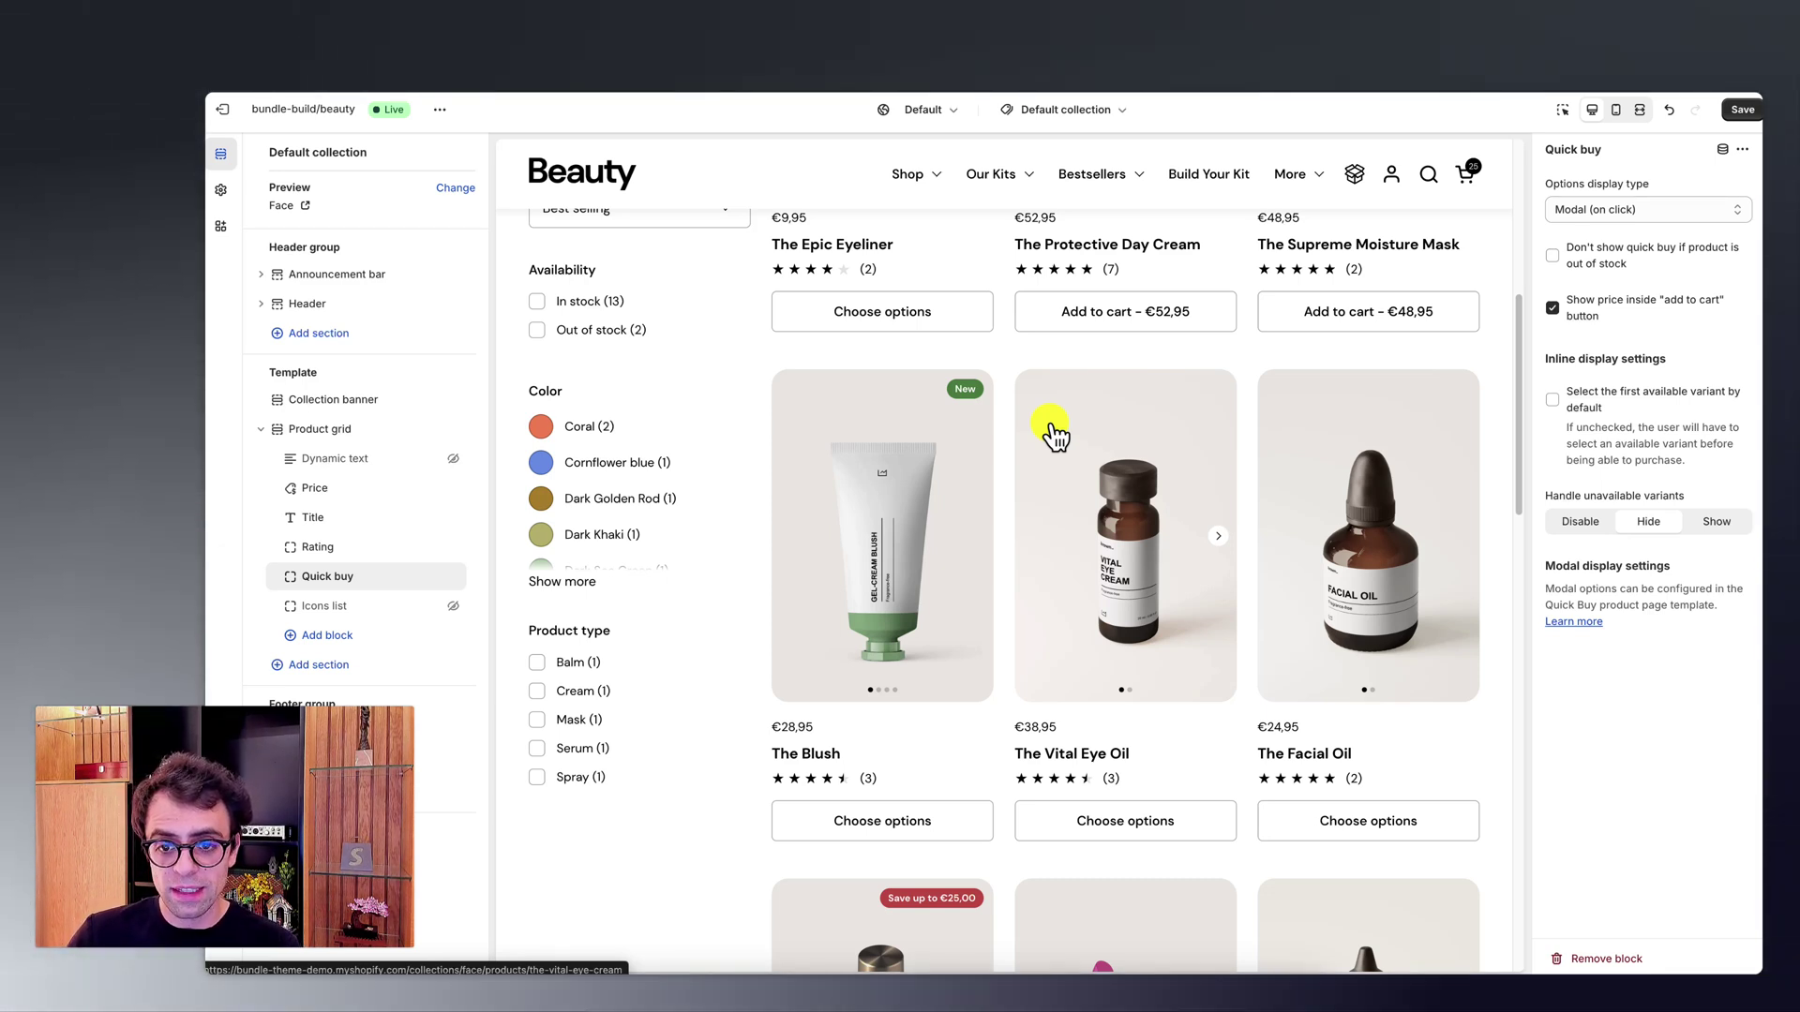
pyautogui.scroll(1, 928, 417)
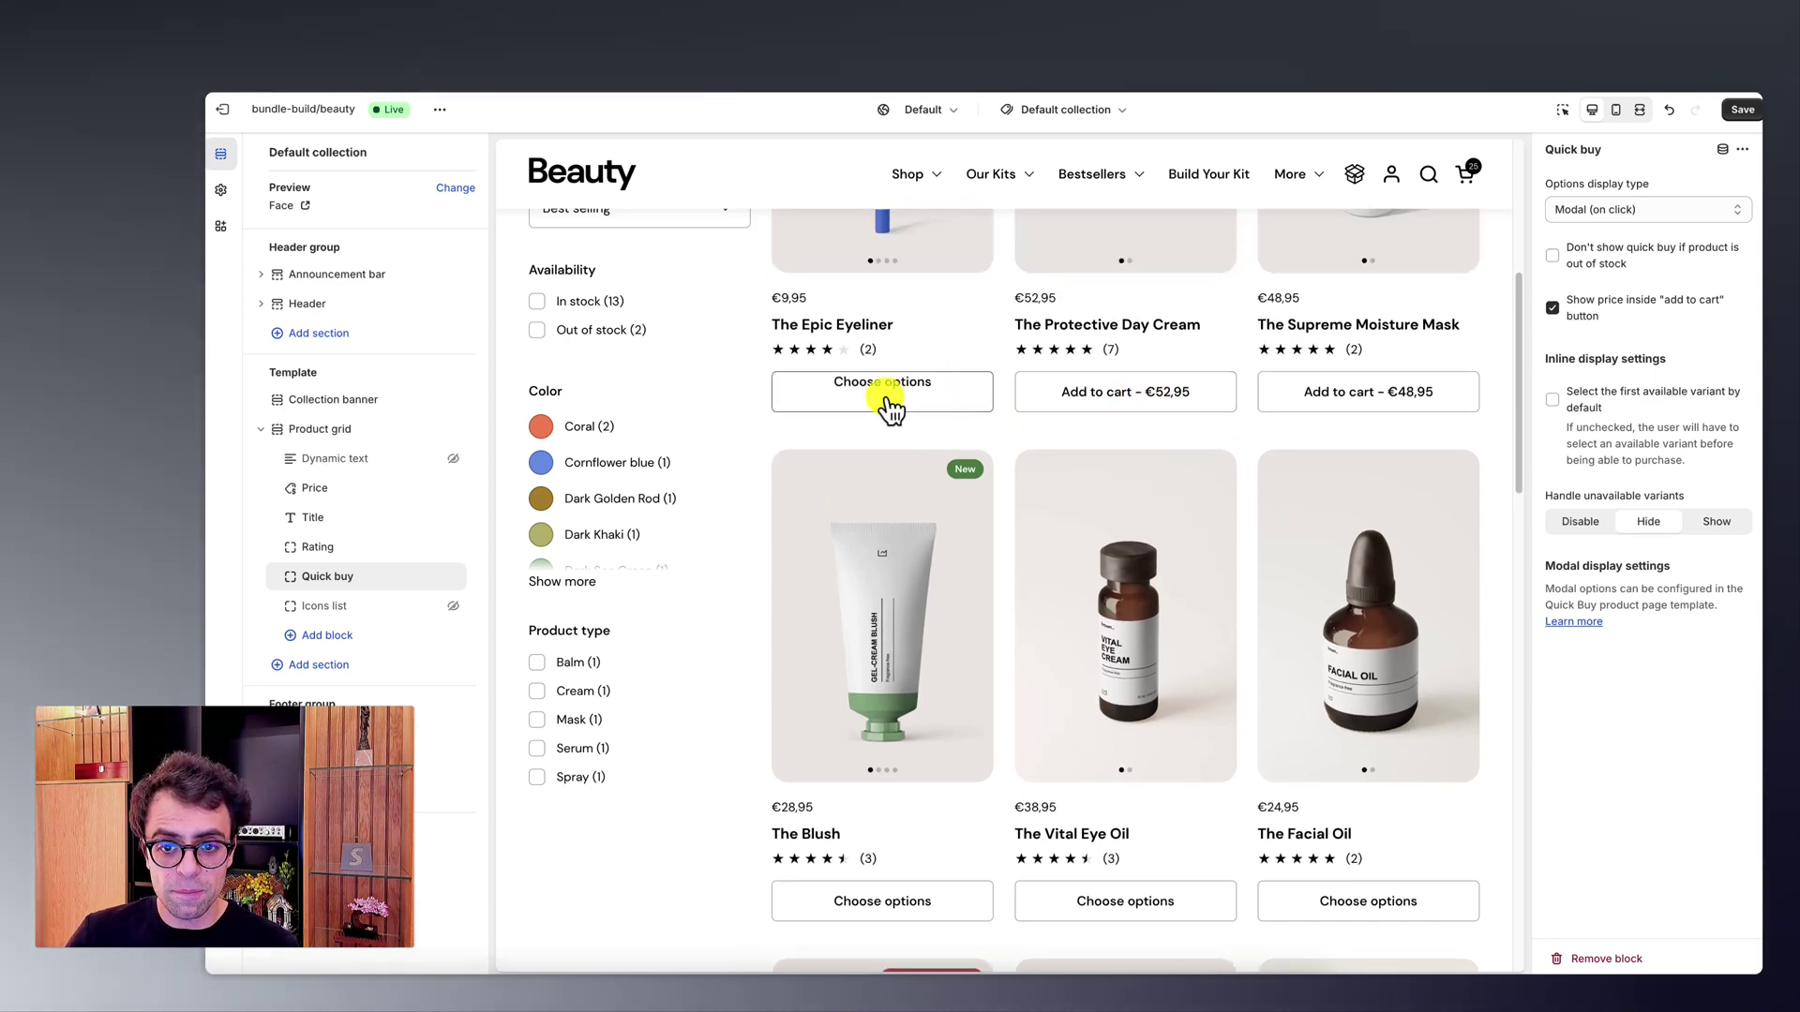
# Step: In the quick-view product template, put Price above Title and turn off colour swatches
pyautogui.click(1064, 117)
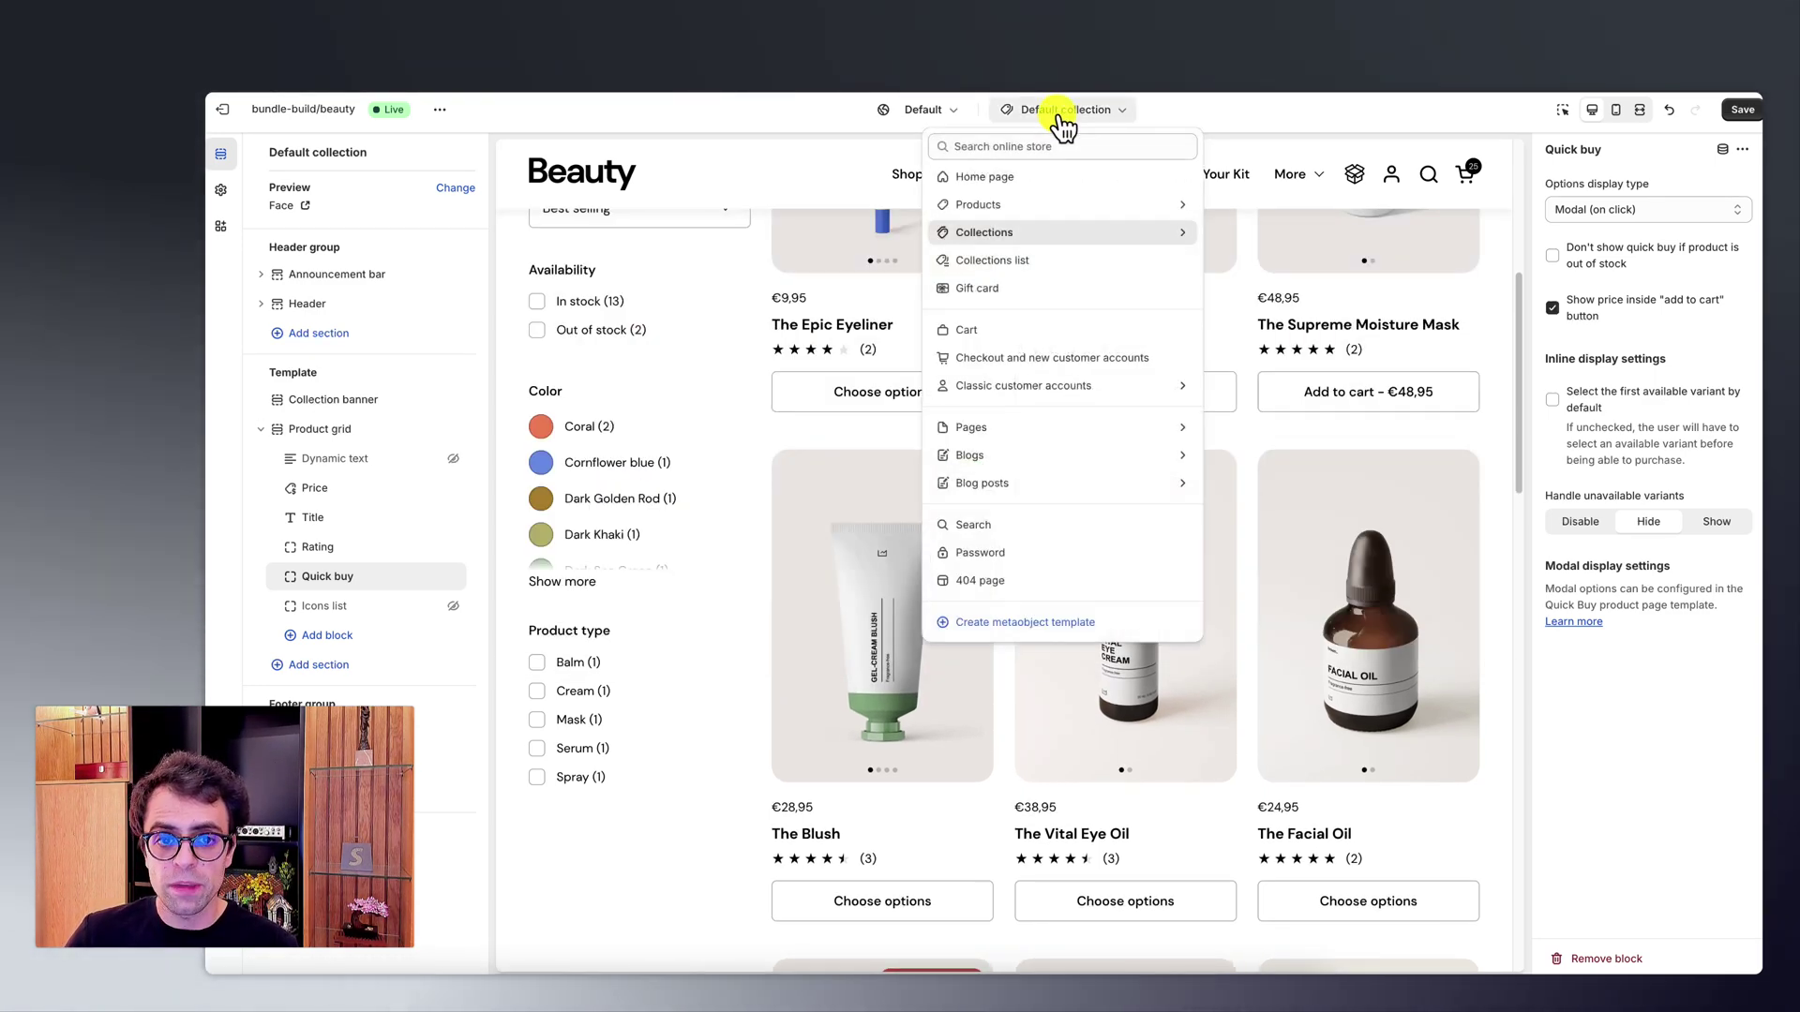
pyautogui.click(1012, 207)
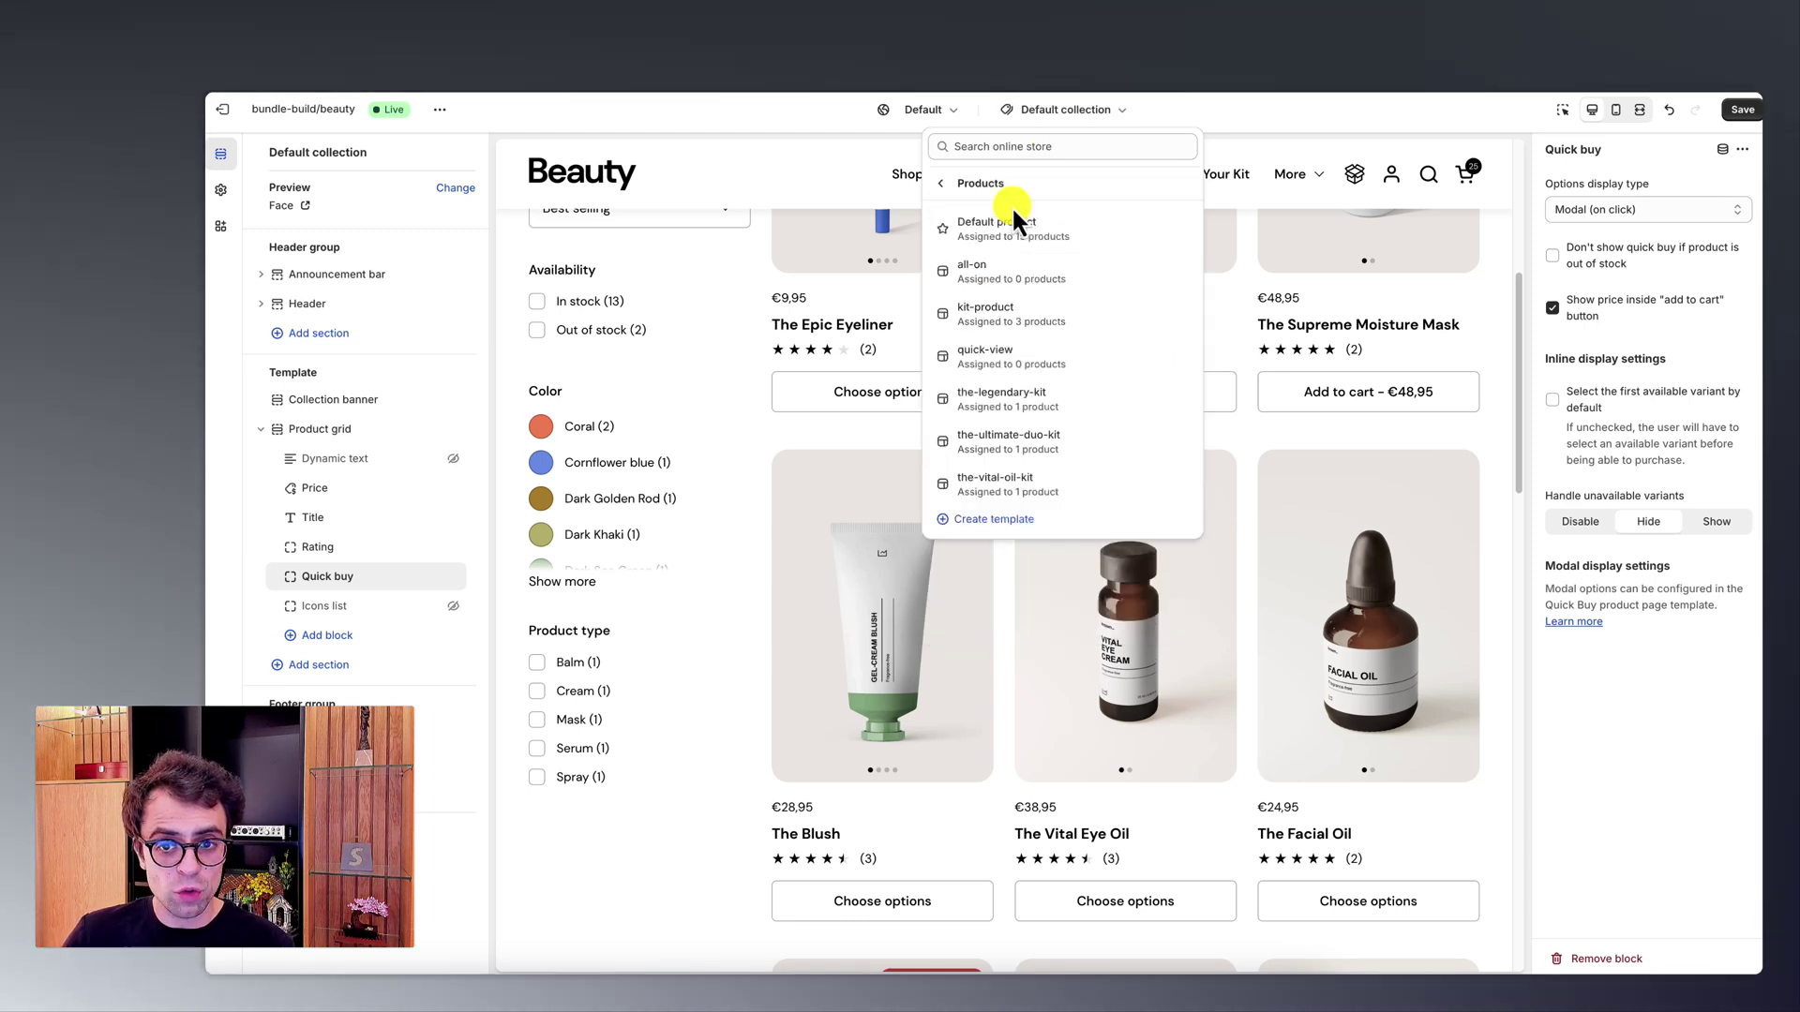
pyautogui.click(1039, 359)
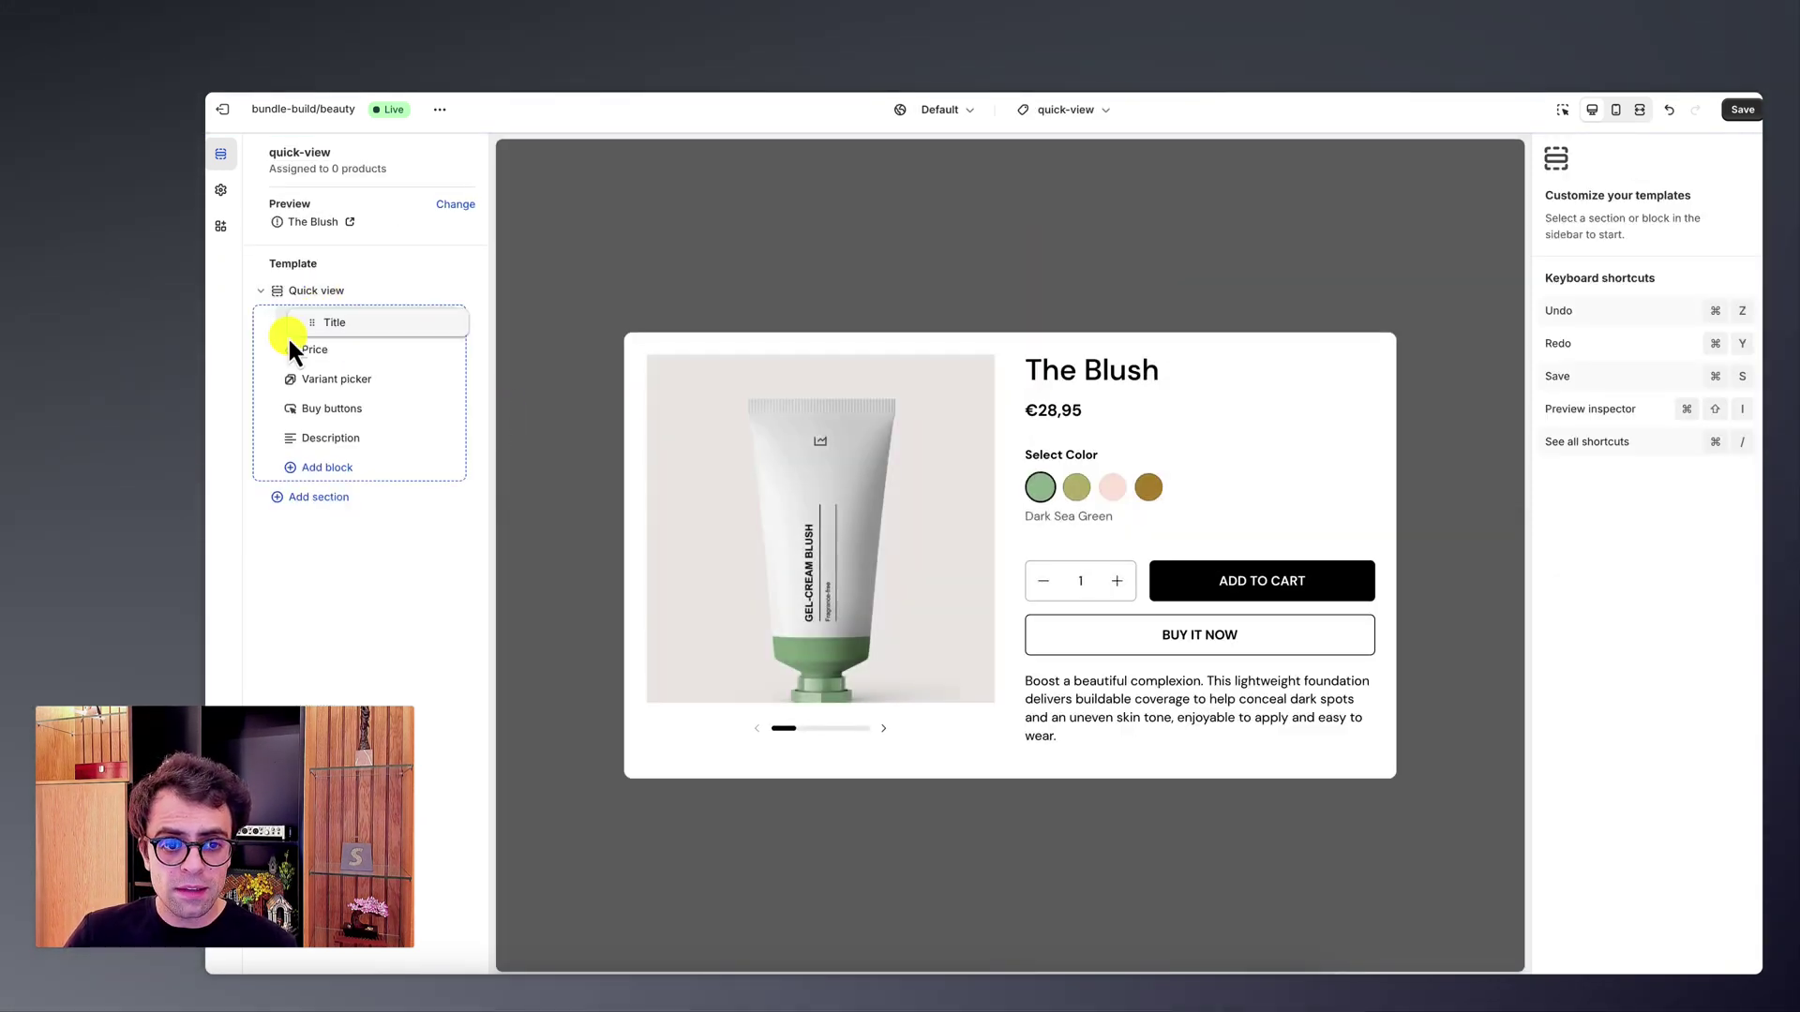
pyautogui.moveTo(292, 375); pyautogui.dragTo(303, 357)
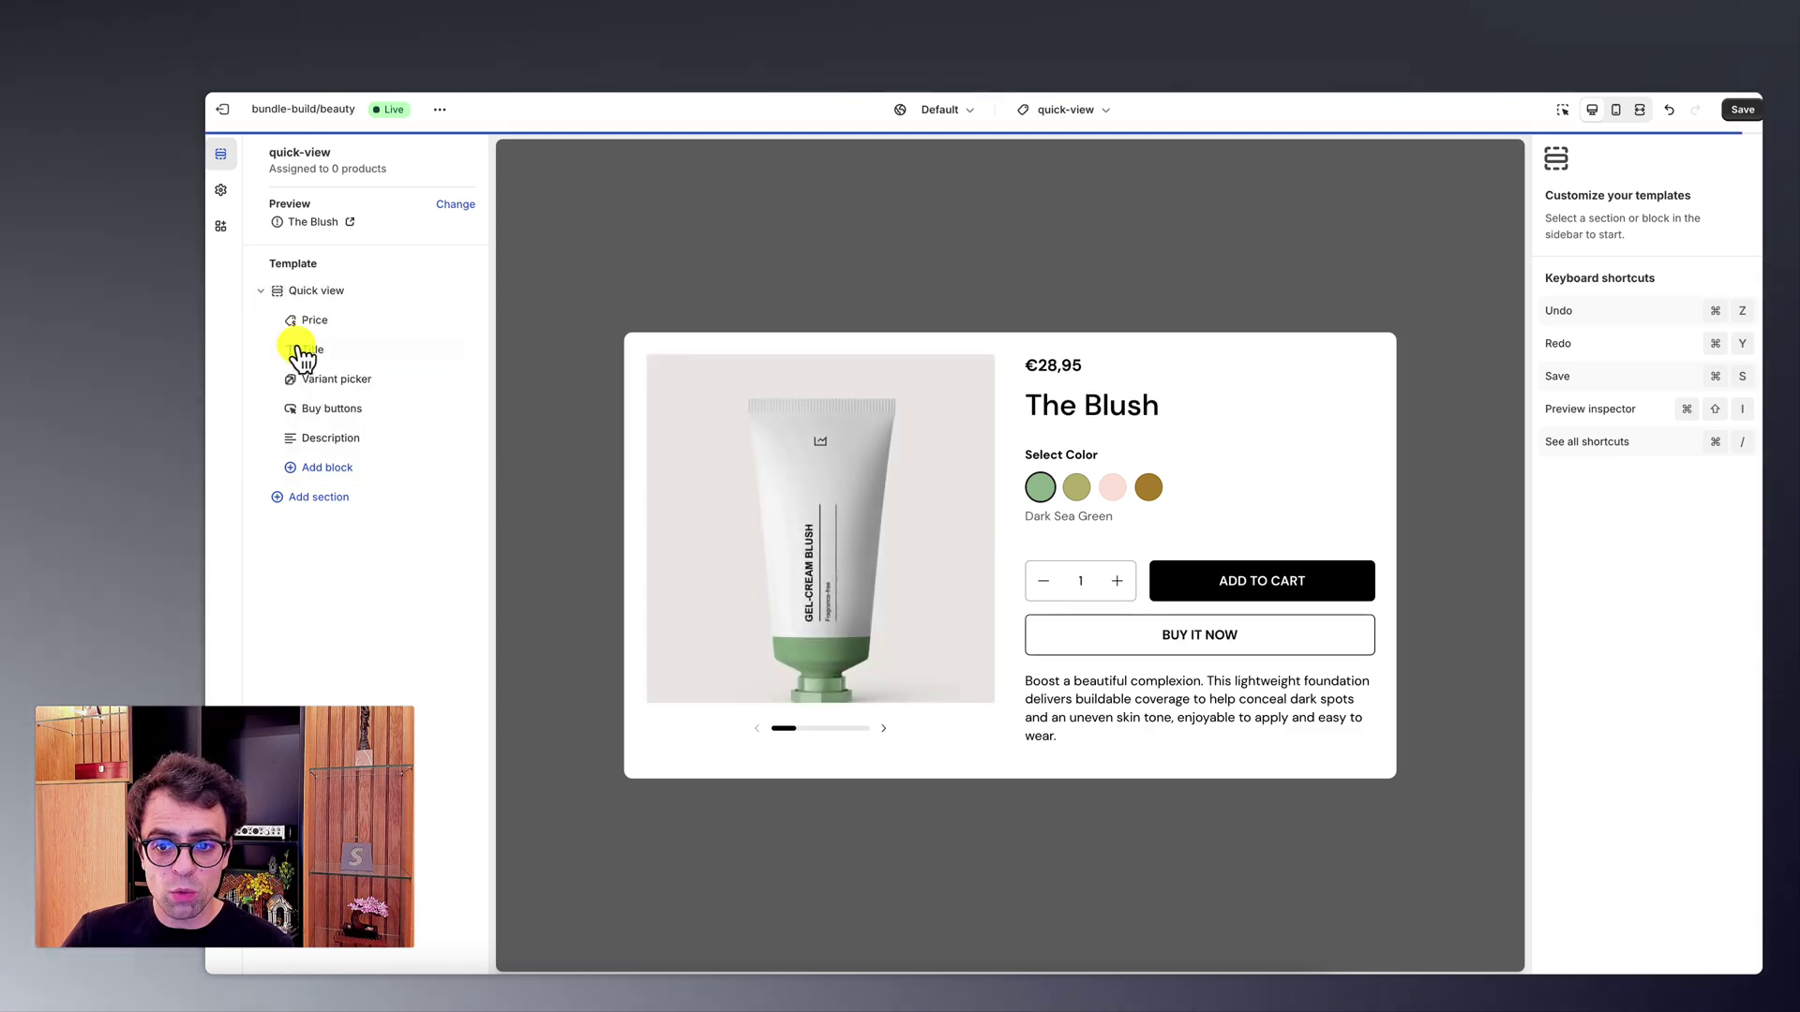
pyautogui.click(352, 384)
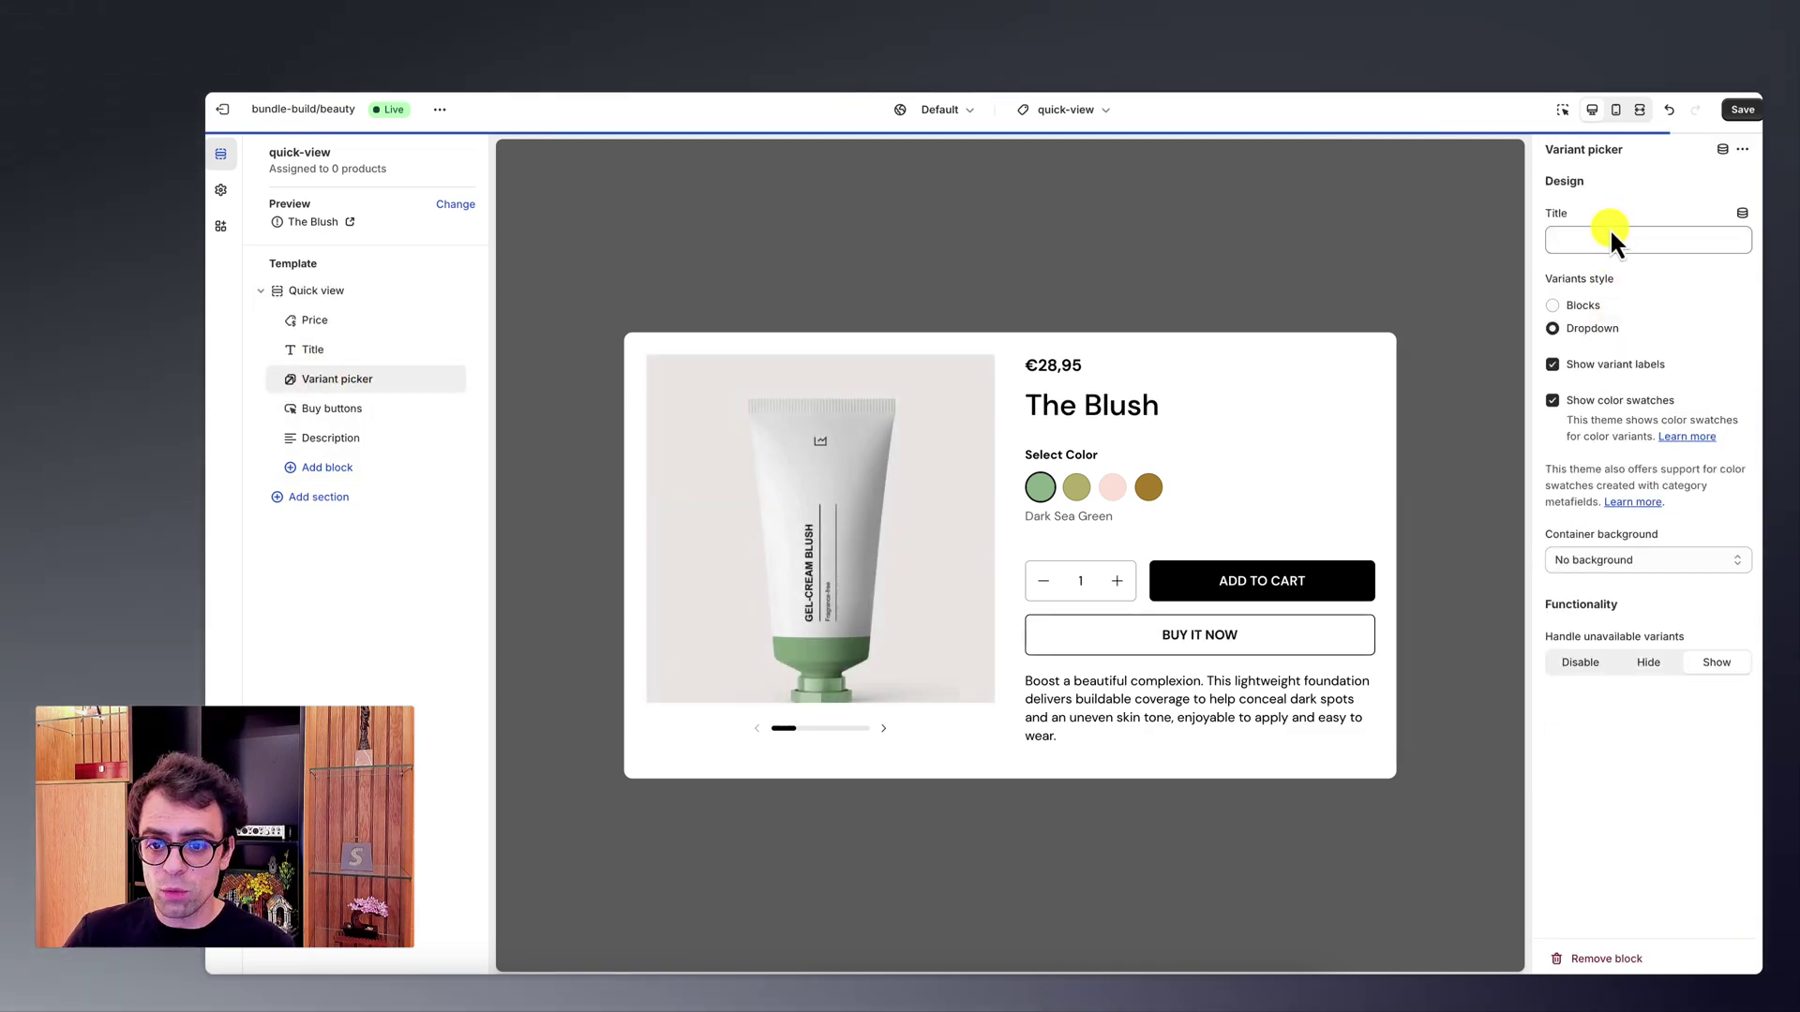
pyautogui.click(1618, 403)
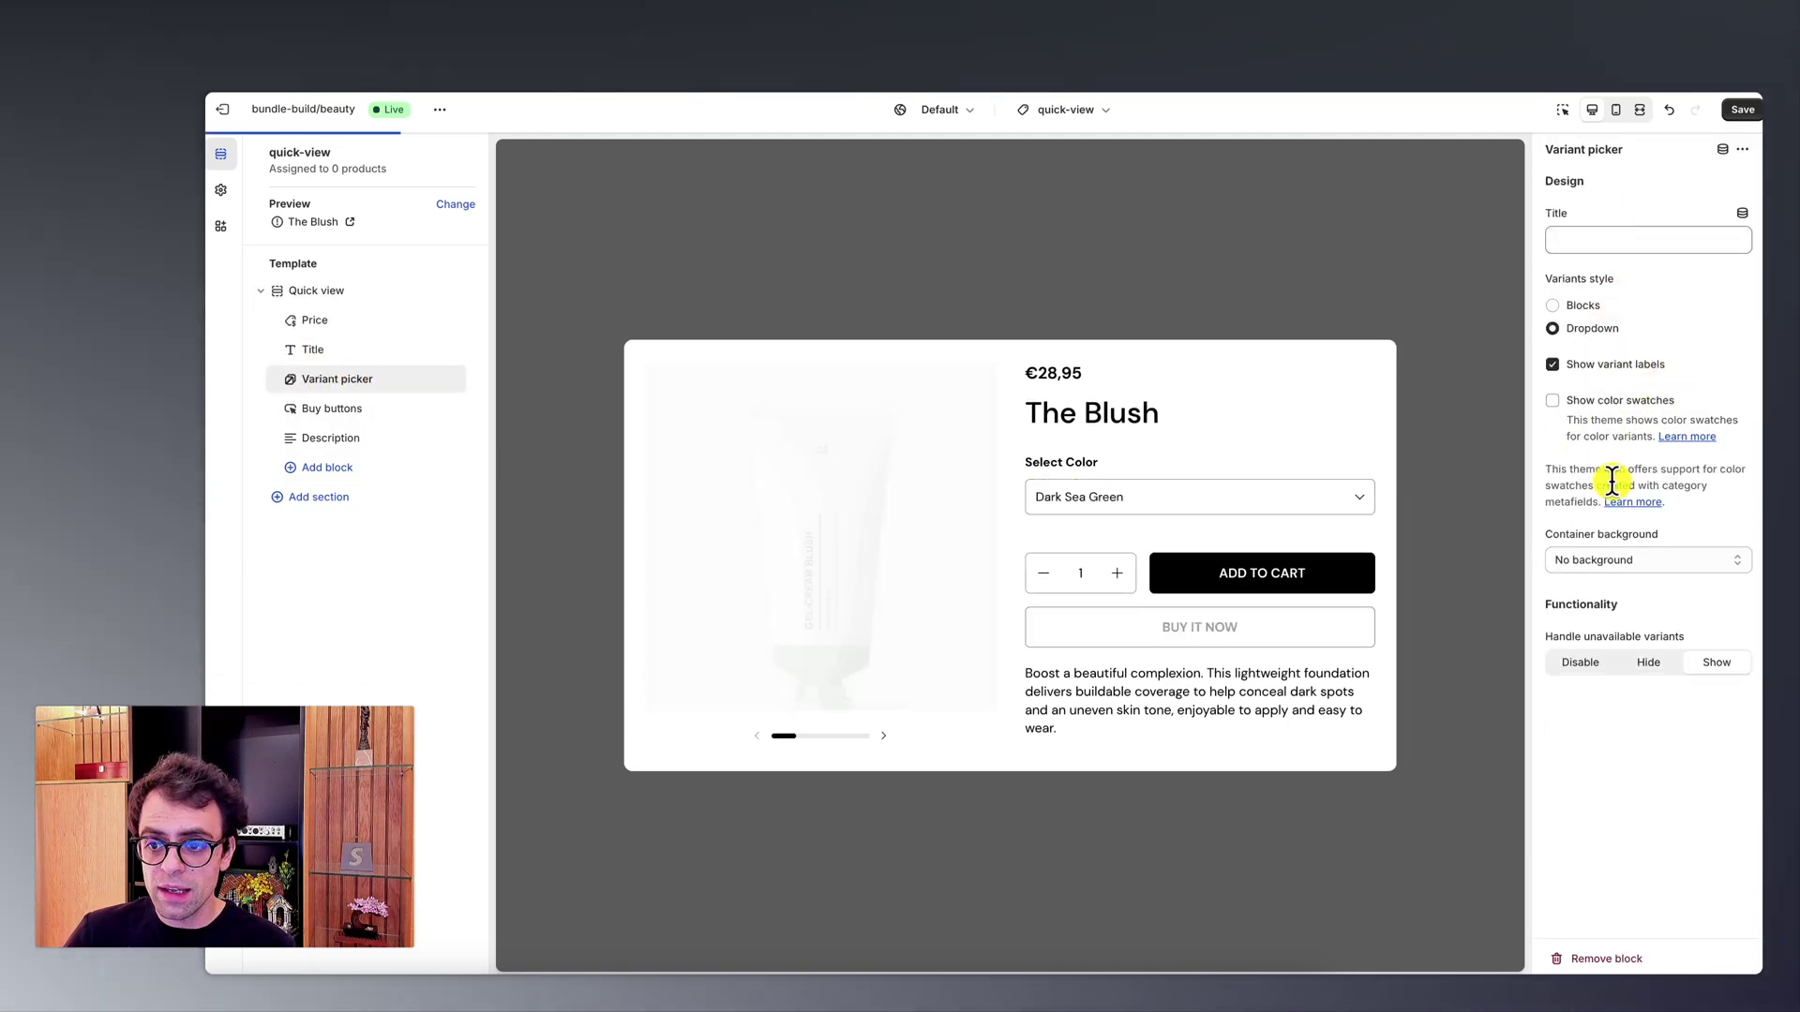
# Step: Add an Inventory level block under Price and an Image block to the quick view
pyautogui.click(330, 409)
pyautogui.click(330, 468)
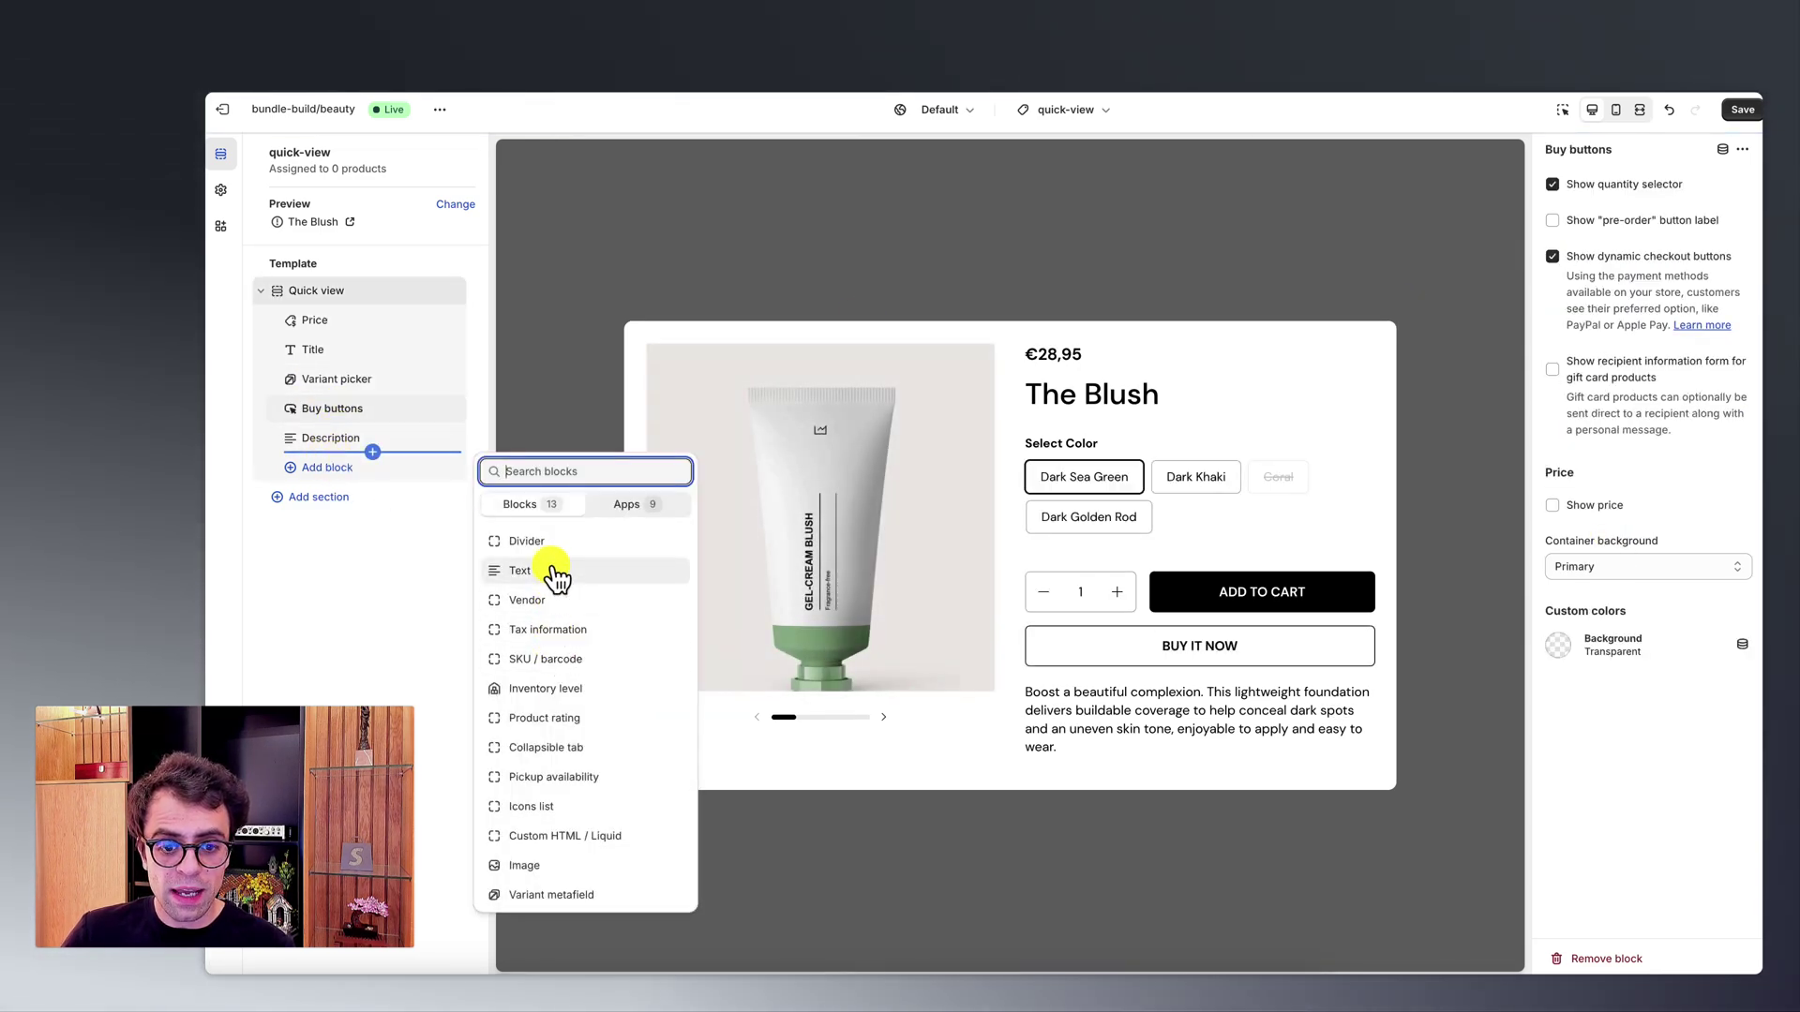
pyautogui.click(574, 690)
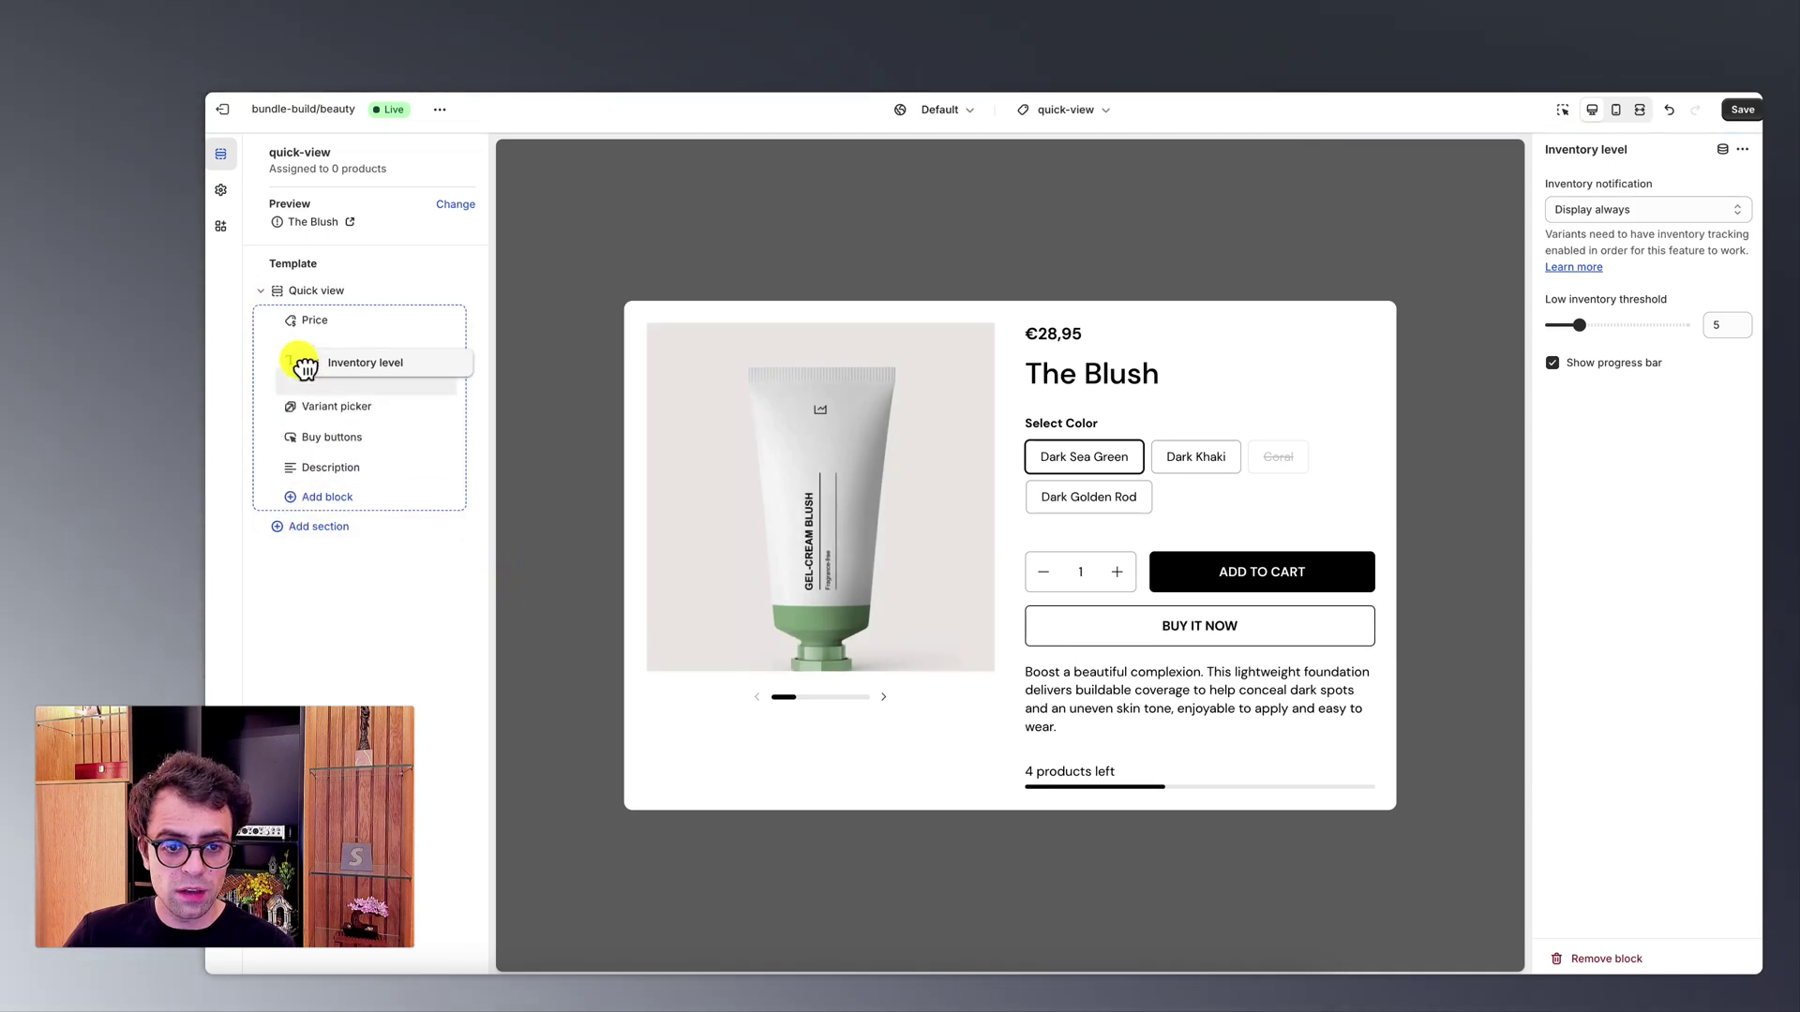
pyautogui.moveTo(304, 366); pyautogui.dragTo(305, 354)
pyautogui.click(322, 497)
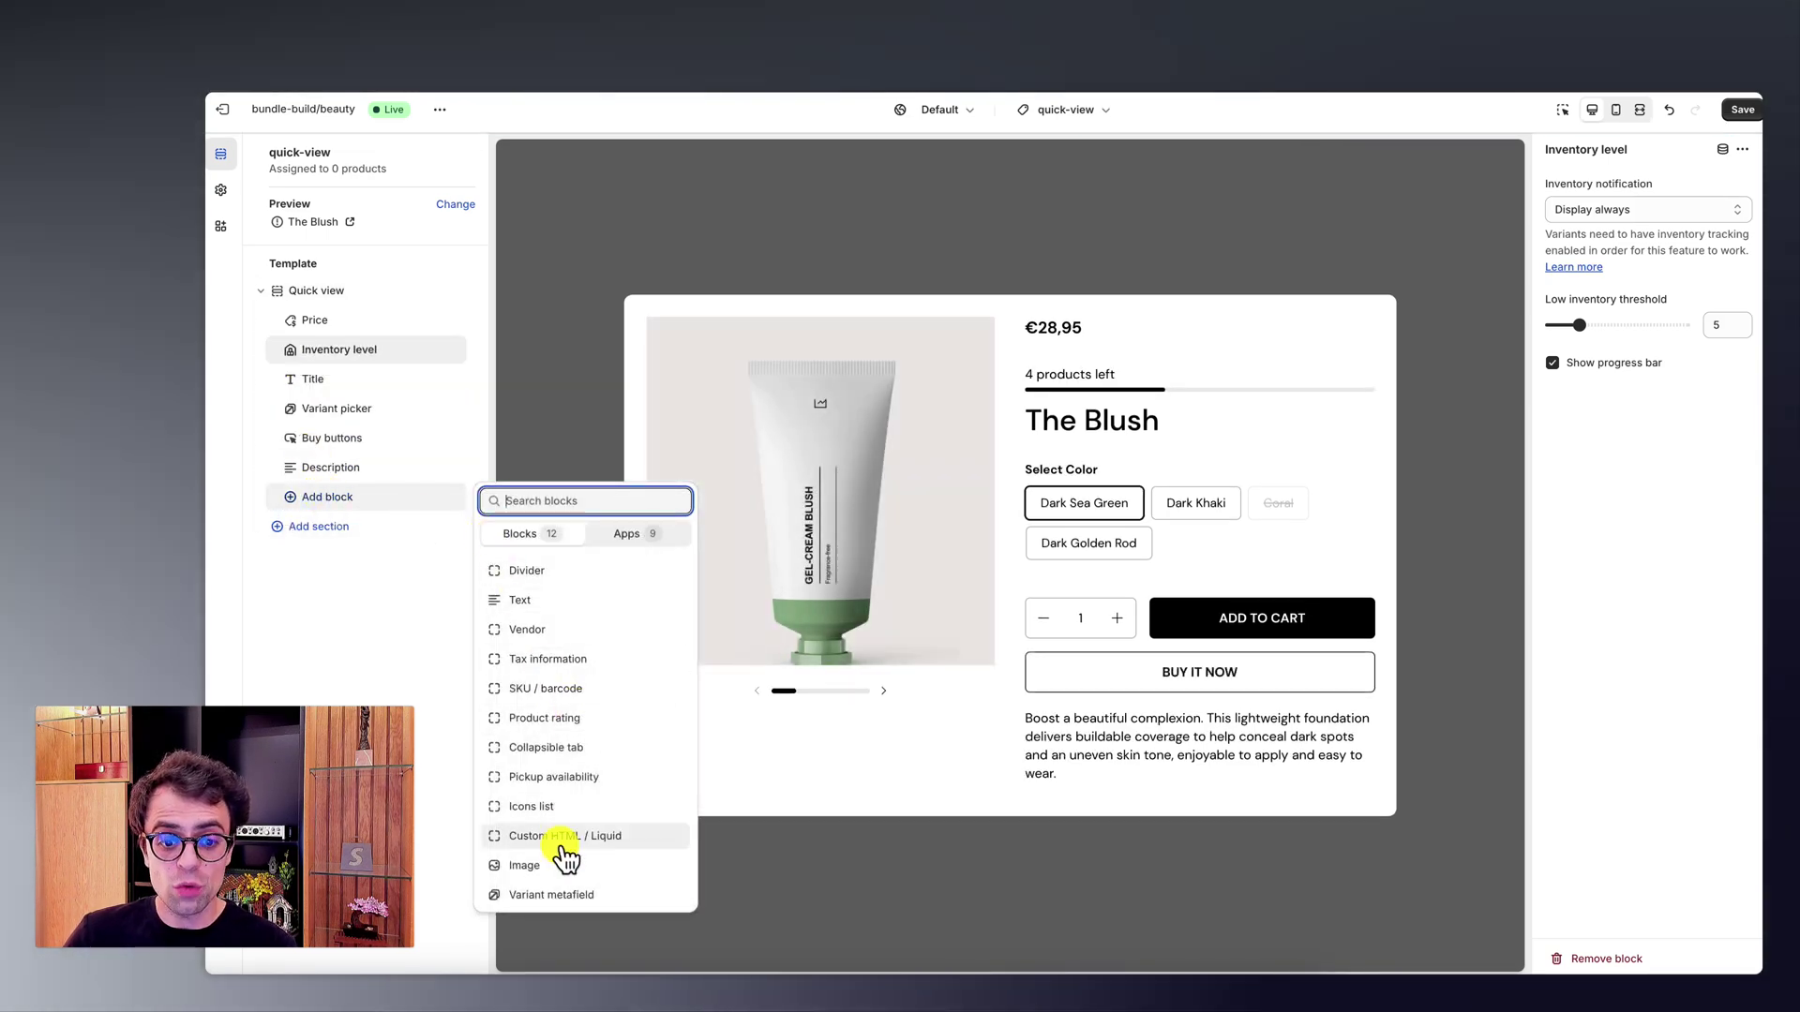
pyautogui.click(561, 863)
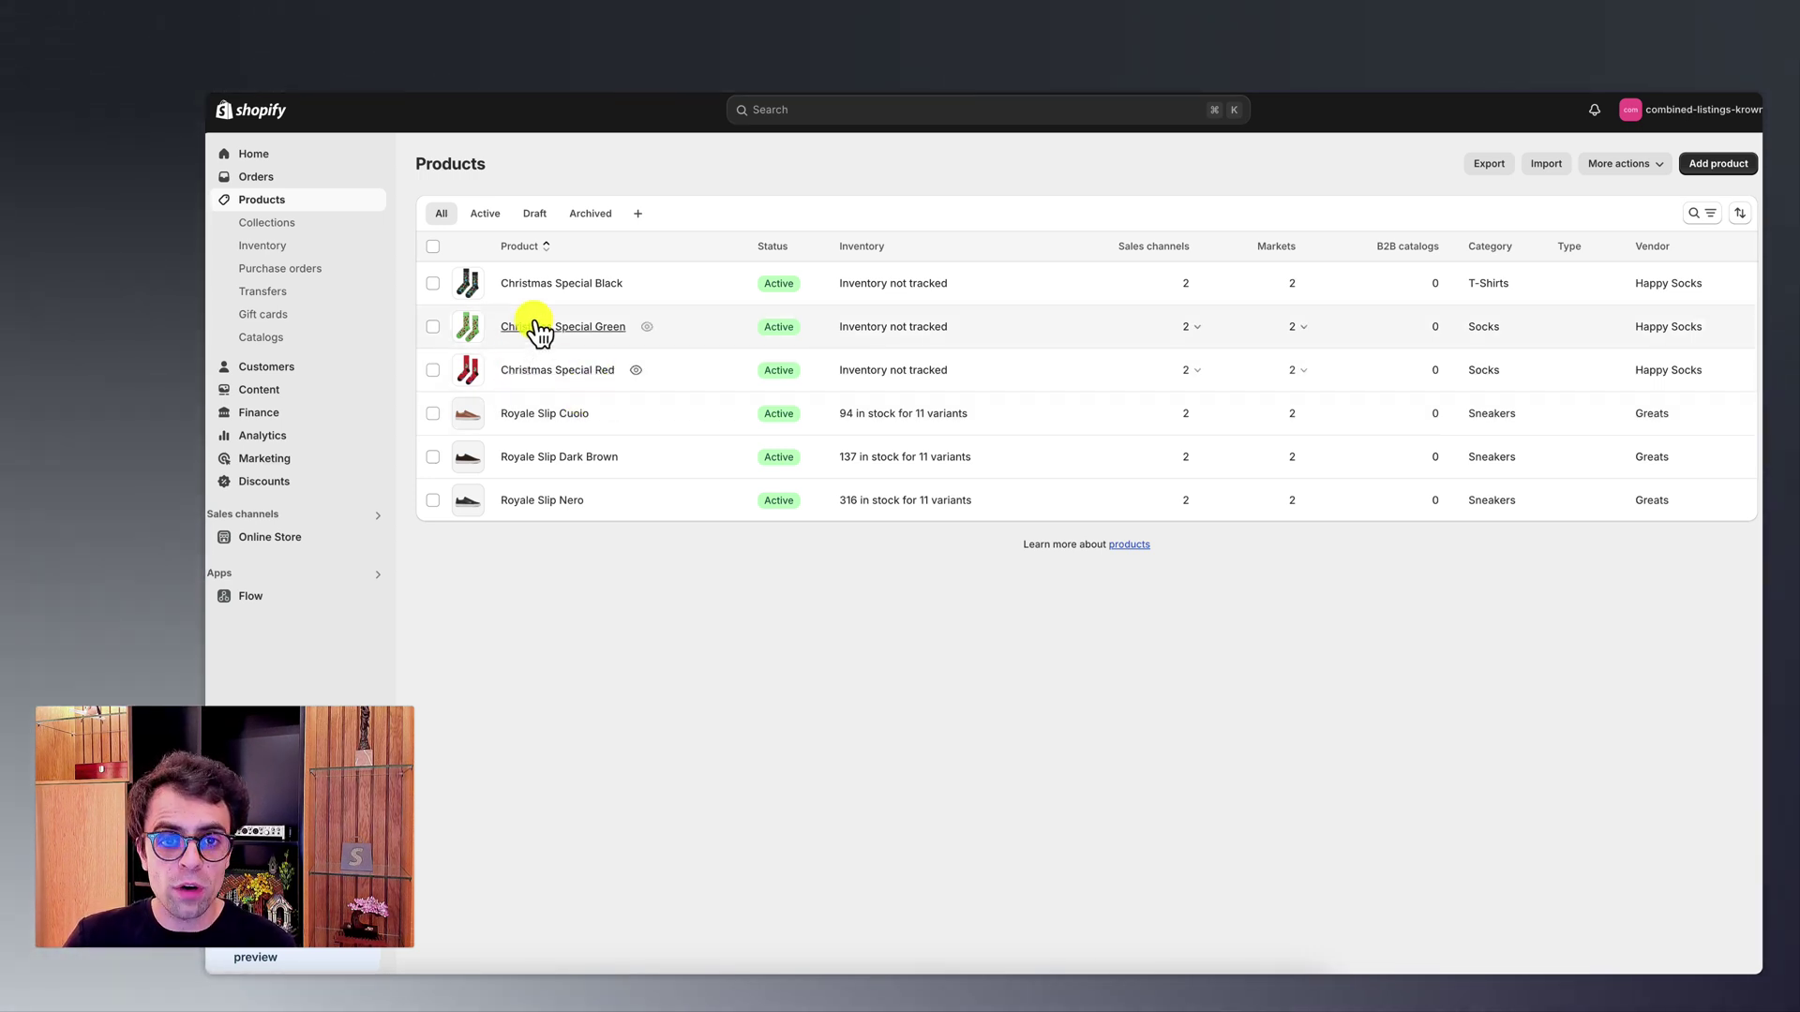
# Step: Open Royale Slip Cuoio and add a Color category metafield
pyautogui.click(537, 417)
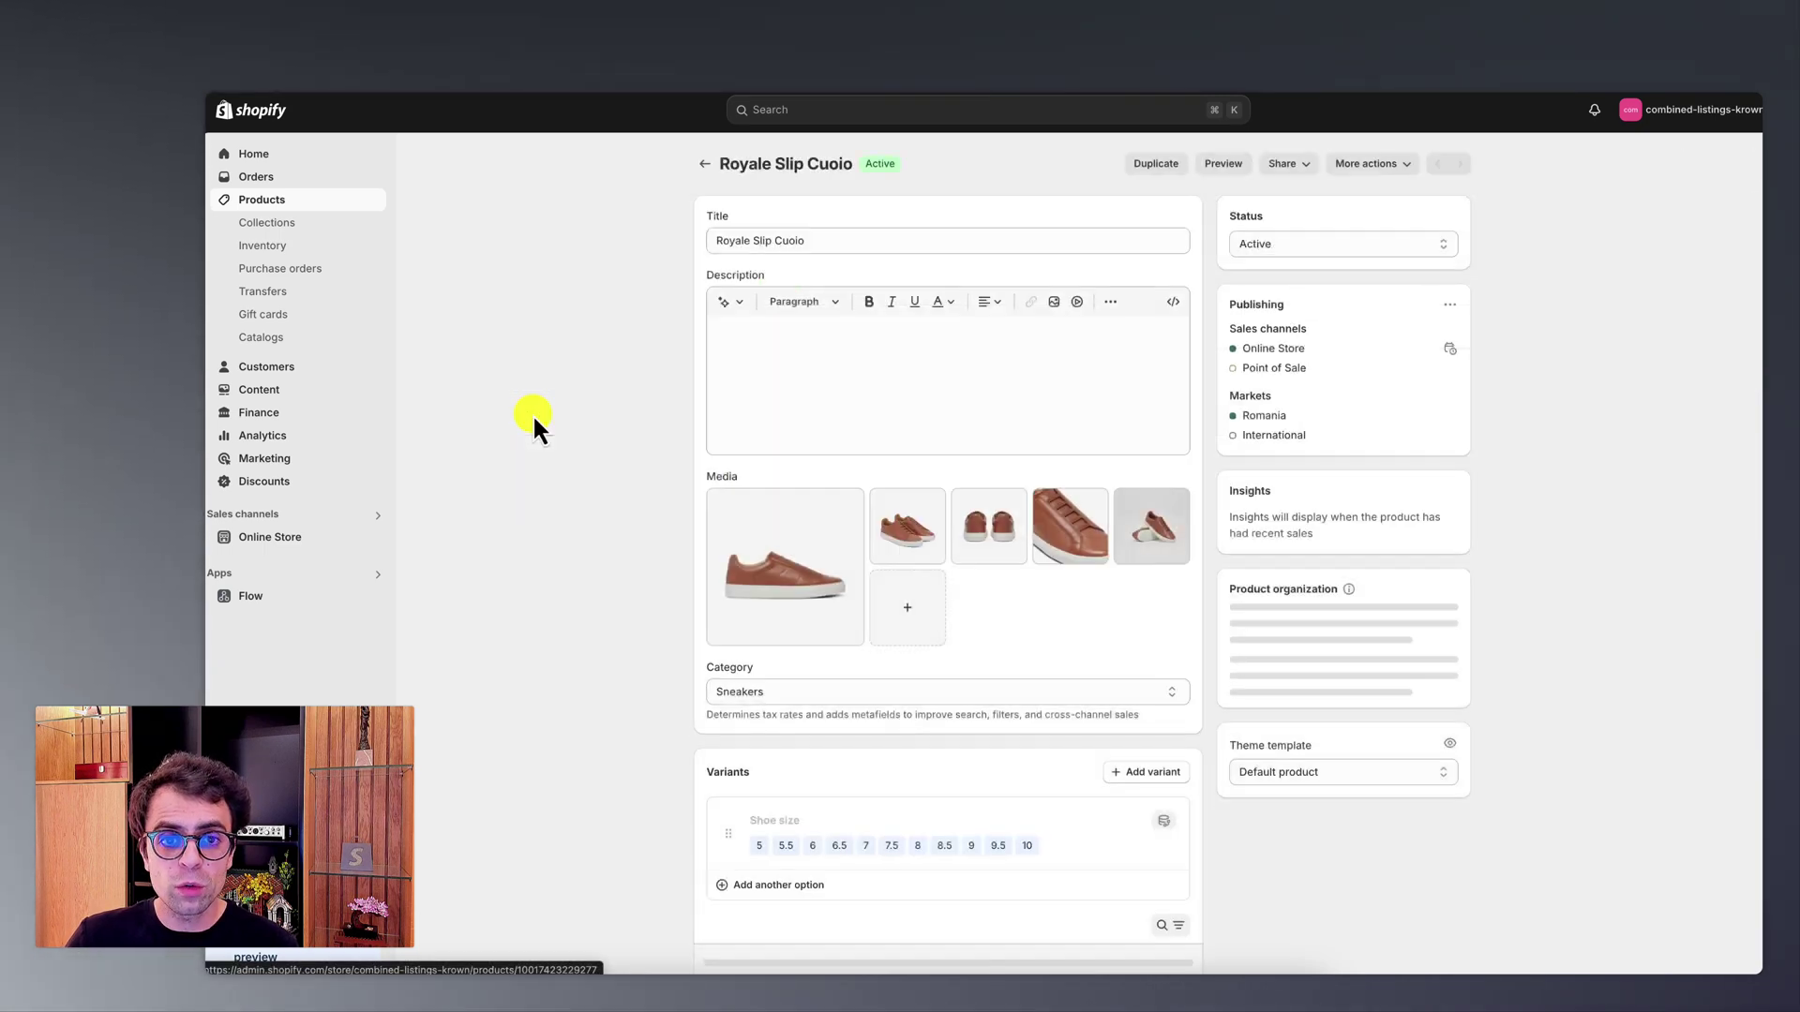
pyautogui.scroll(-5, 832, 482)
pyautogui.scroll(-6, 842, 483)
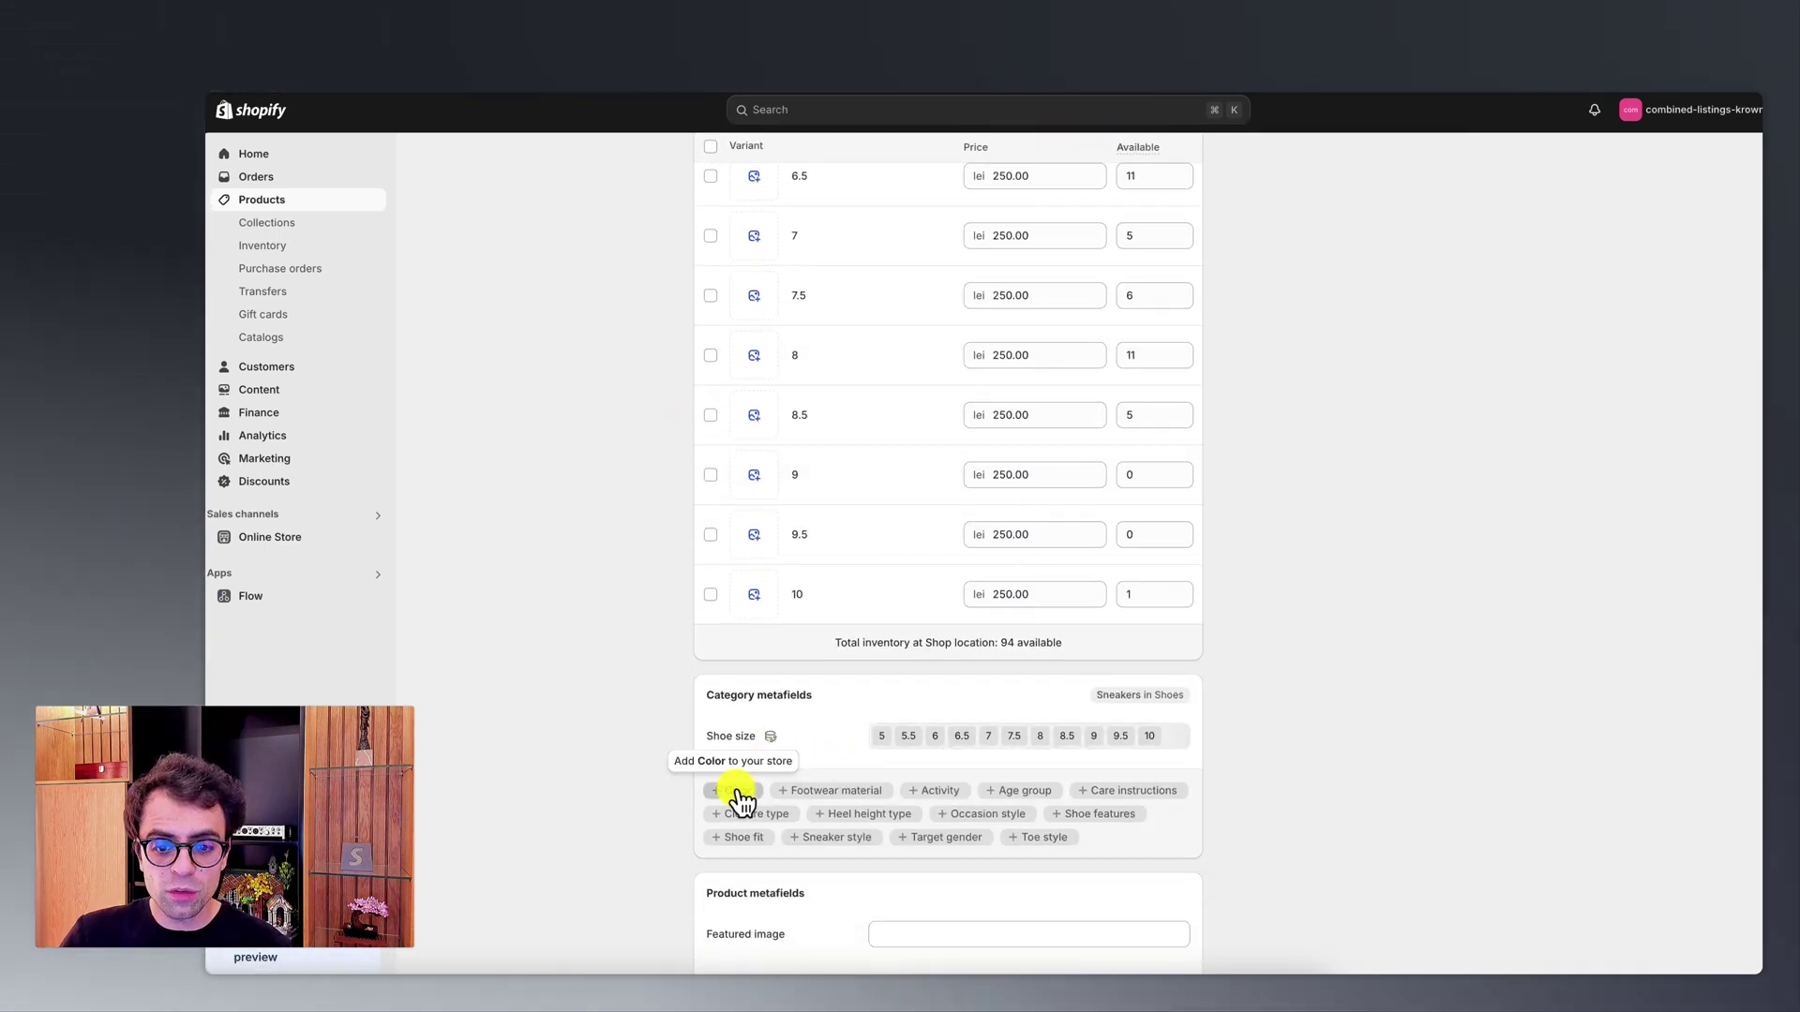
pyautogui.click(736, 792)
pyautogui.scroll(10, 840, 627)
pyautogui.scroll(-8, 825, 647)
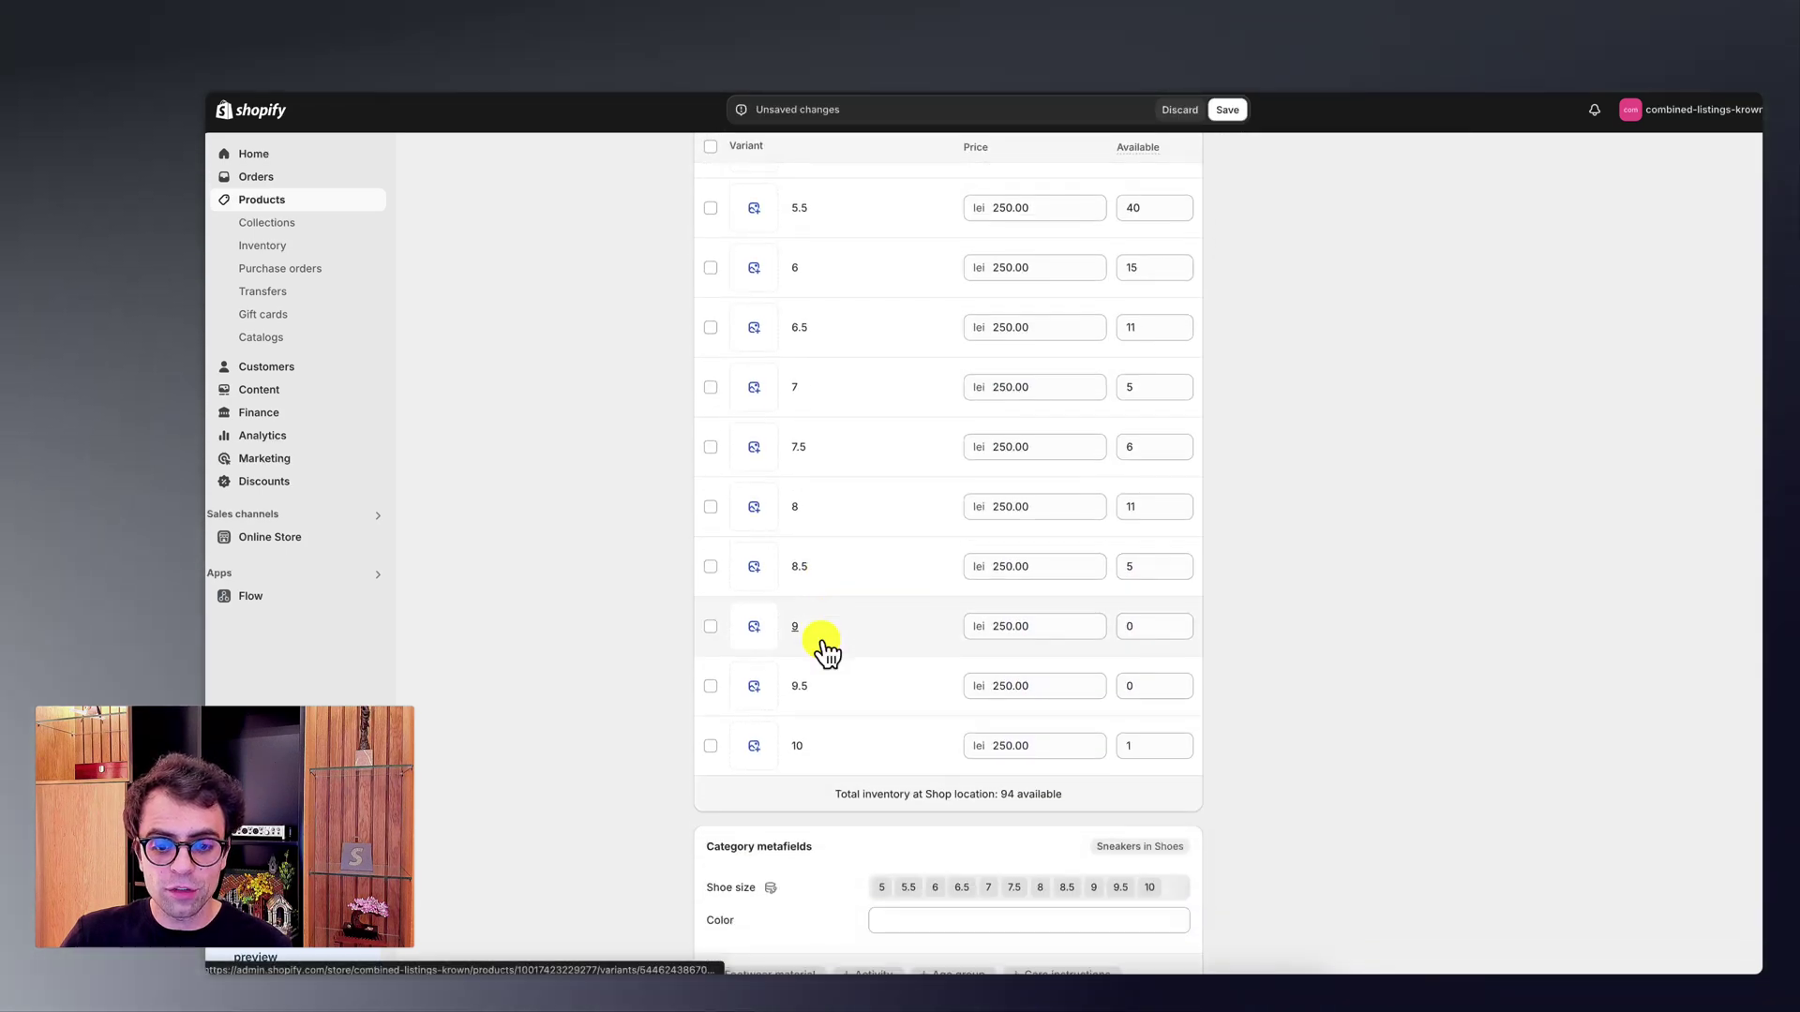
pyautogui.scroll(-3, 825, 648)
pyautogui.scroll(8, 804, 589)
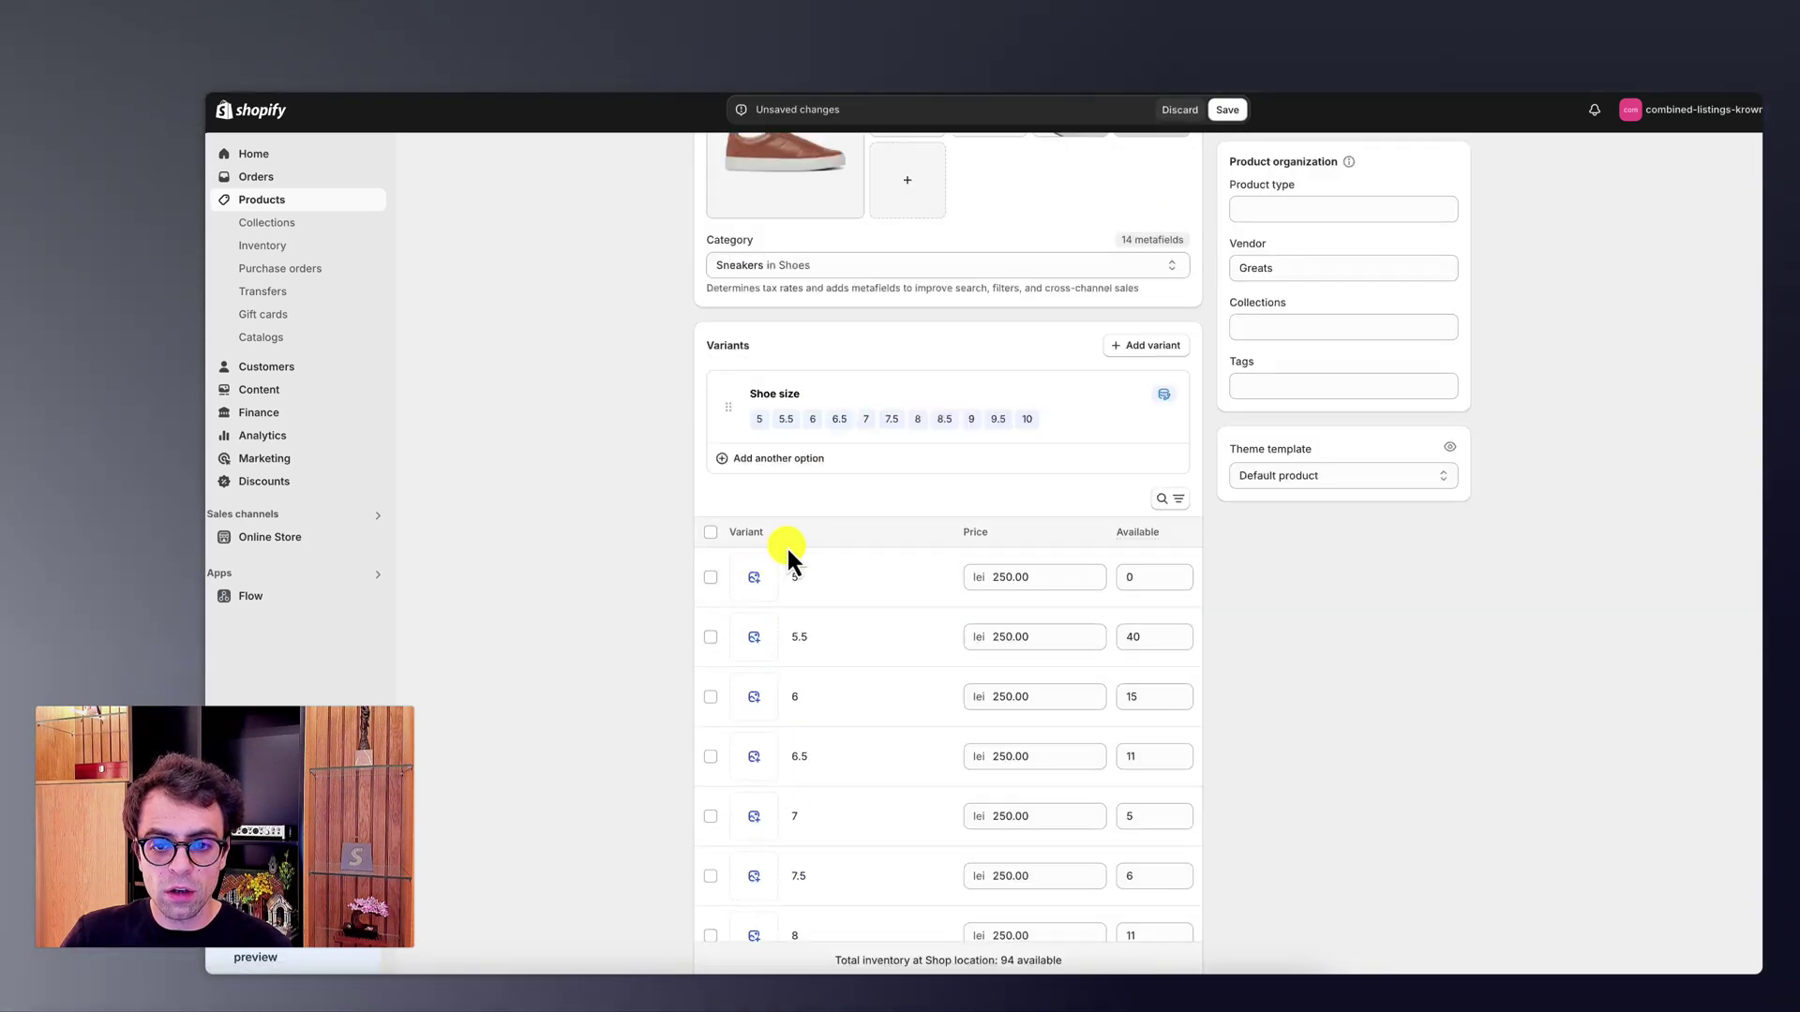
# Step: Add a Color variant option with the Brown colour value
pyautogui.click(764, 460)
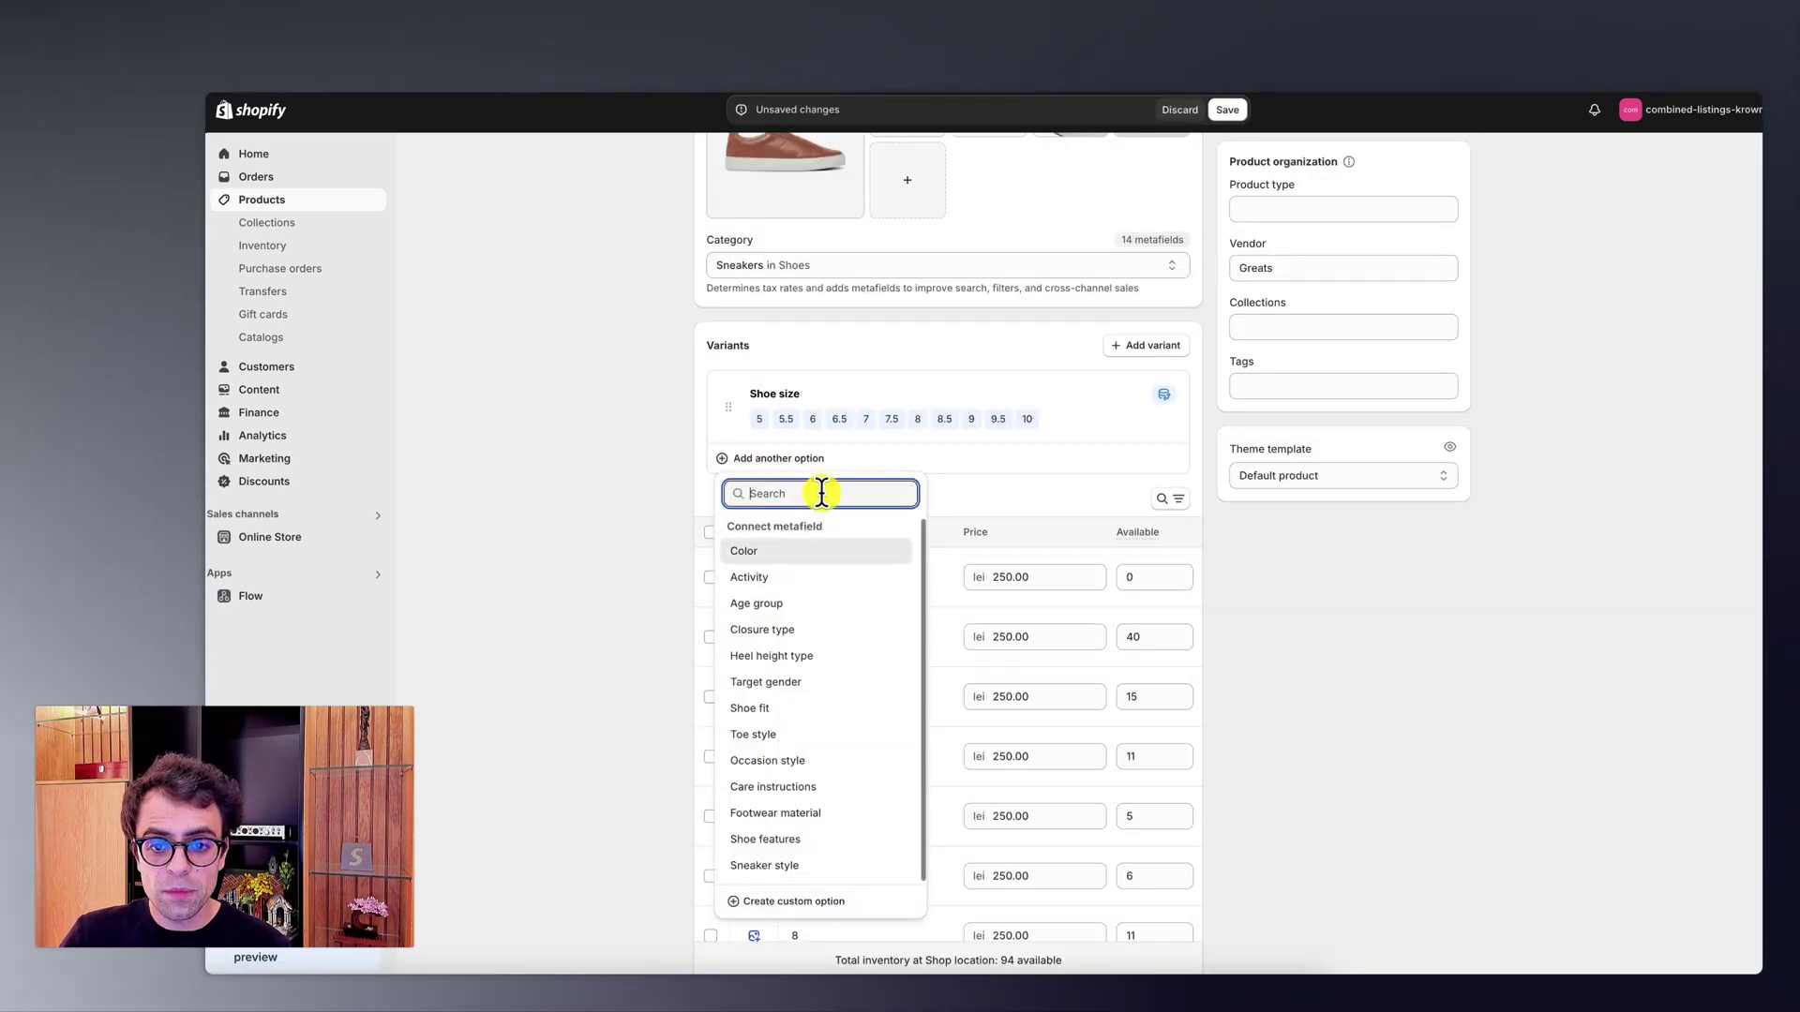
pyautogui.click(770, 555)
pyautogui.scroll(-4, 1116, 530)
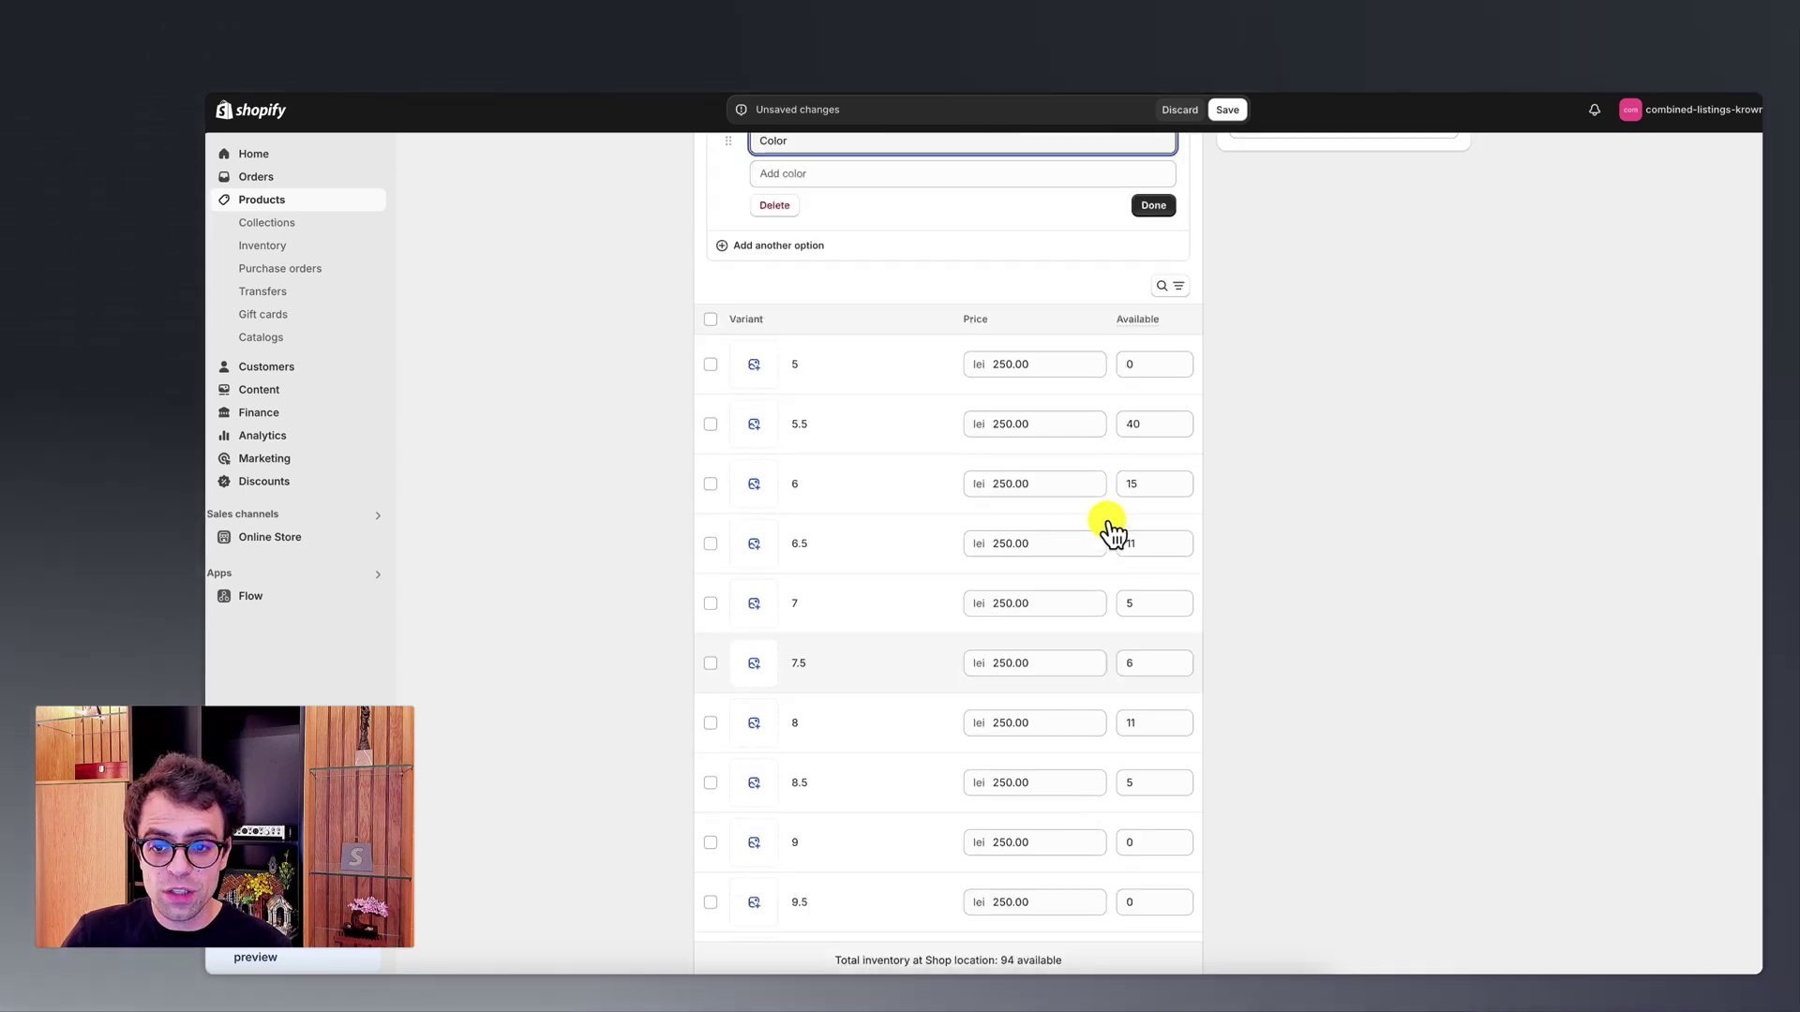
pyautogui.scroll(1, 1088, 319)
pyautogui.click(1152, 217)
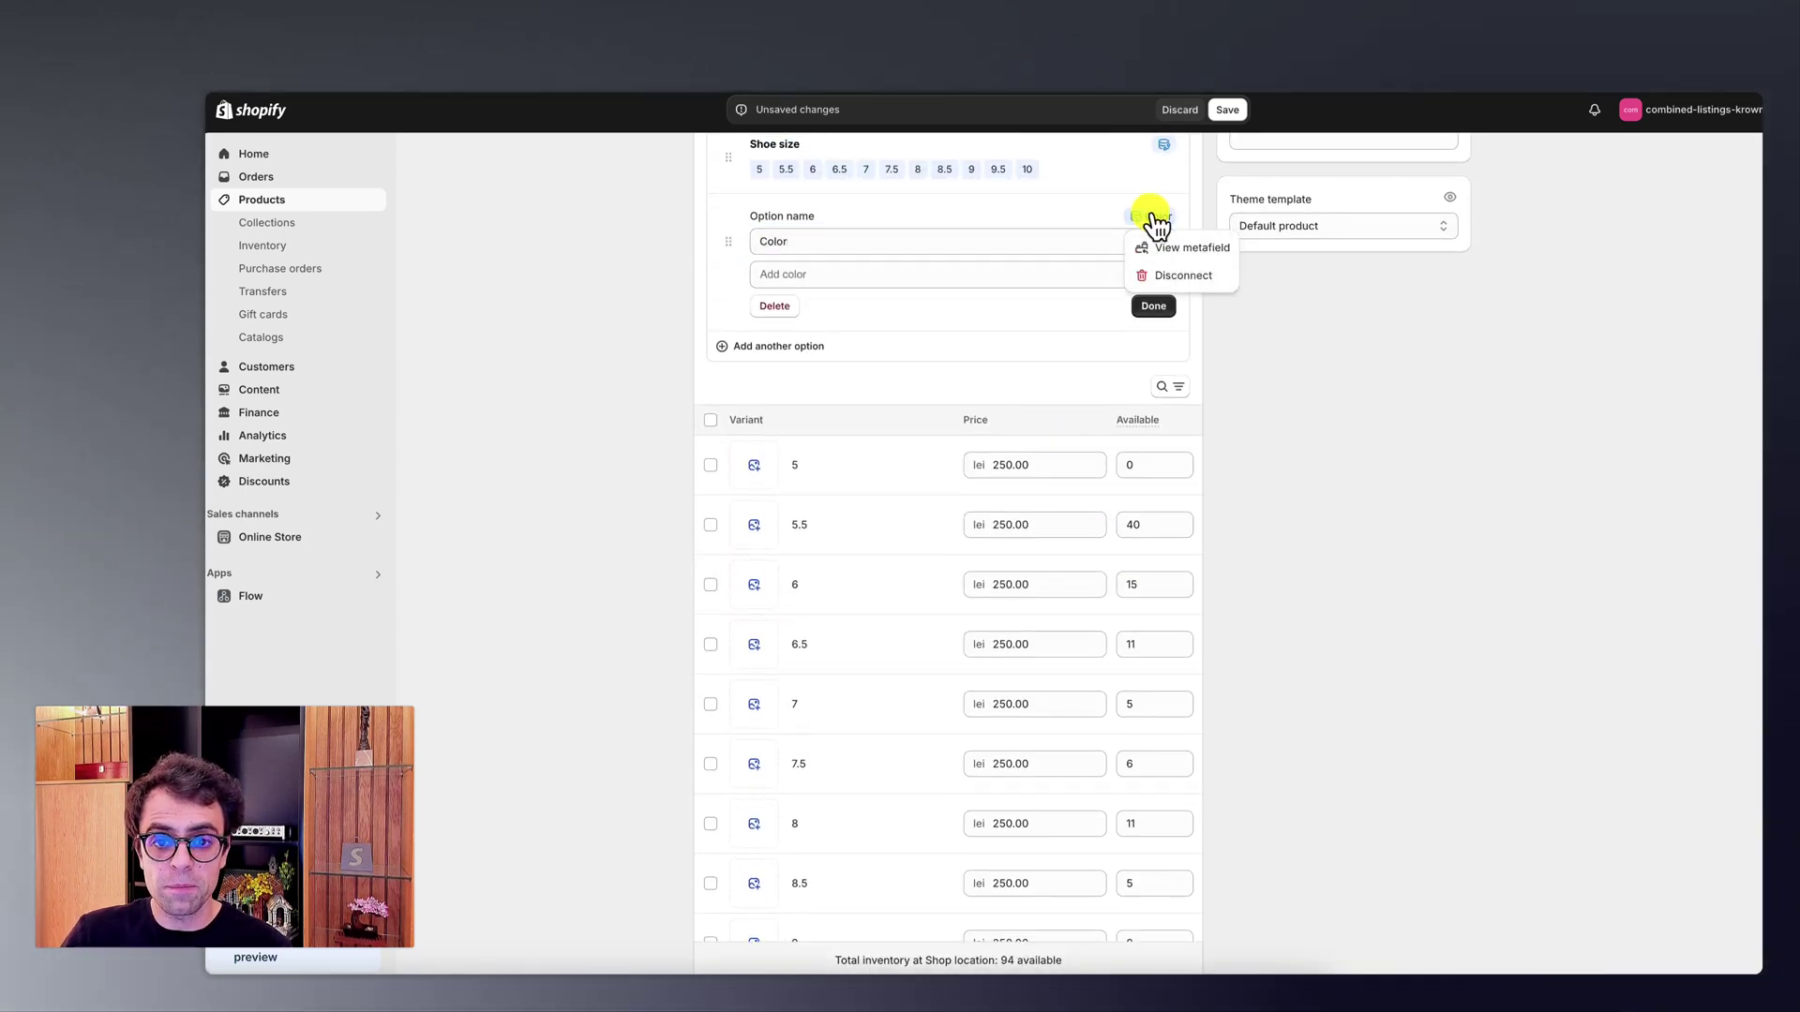
pyautogui.click(992, 272)
pyautogui.scroll(5, 989, 286)
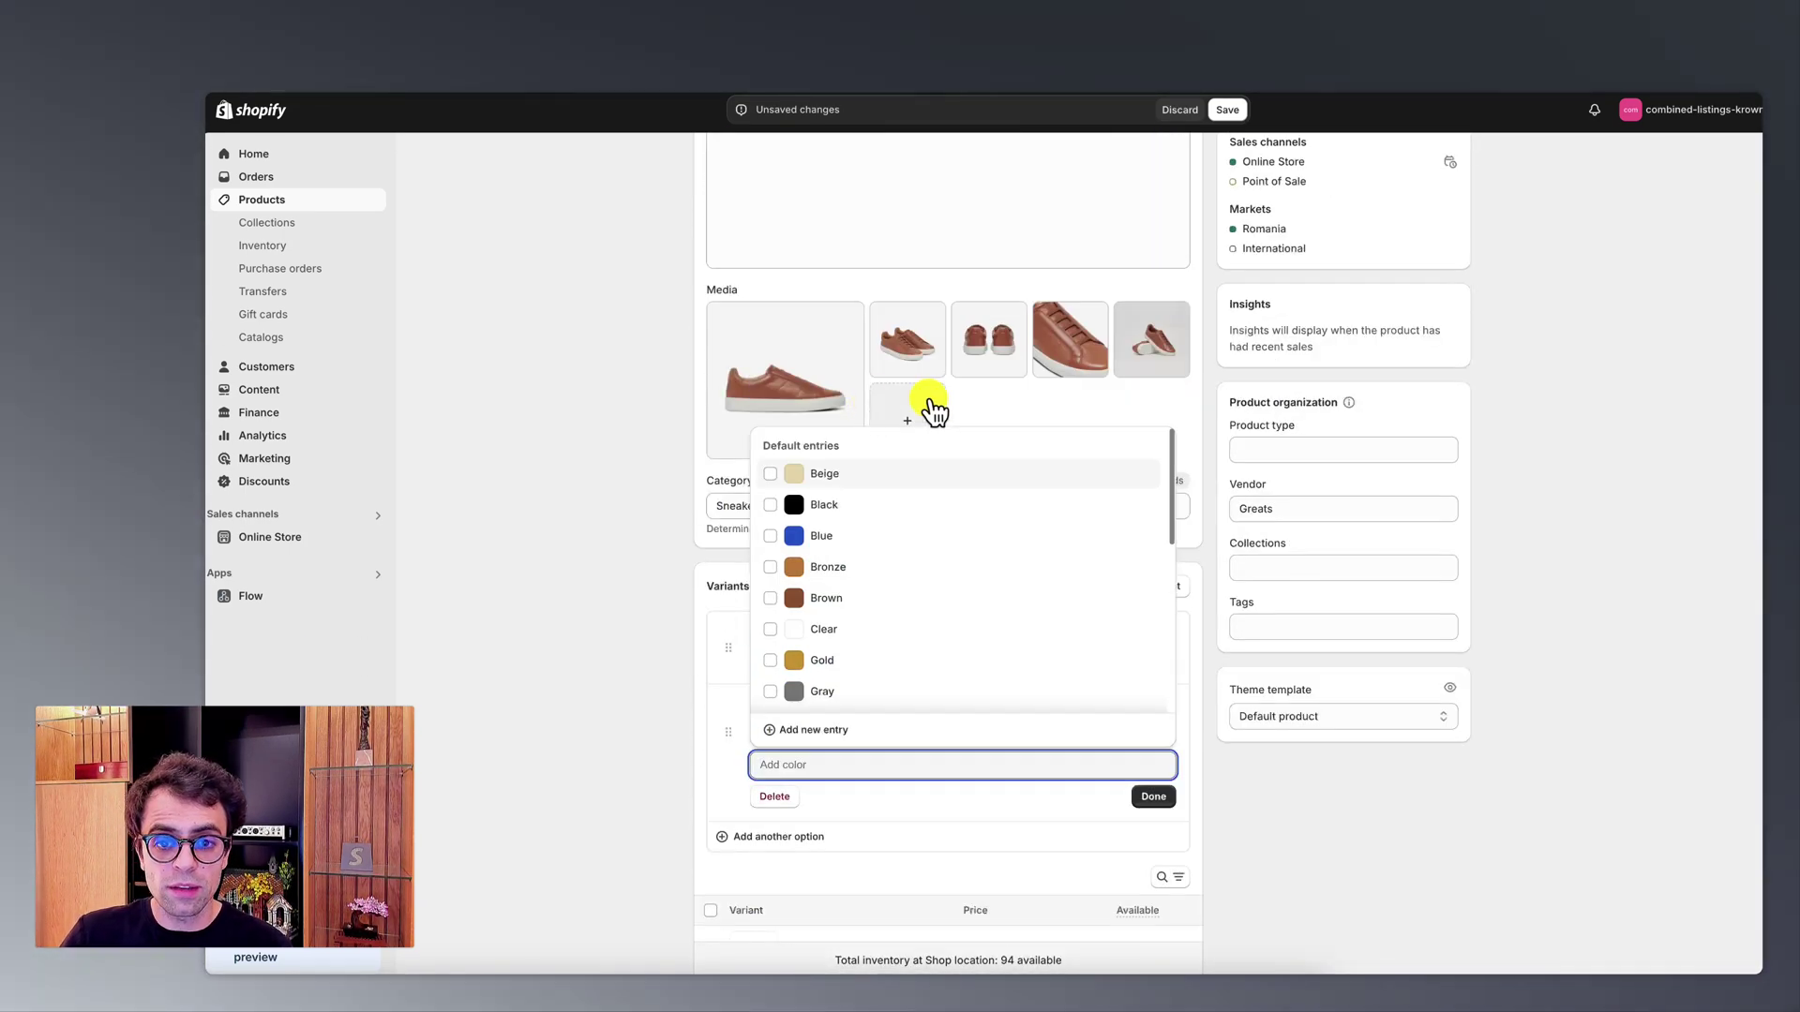
pyautogui.scroll(2, 926, 396)
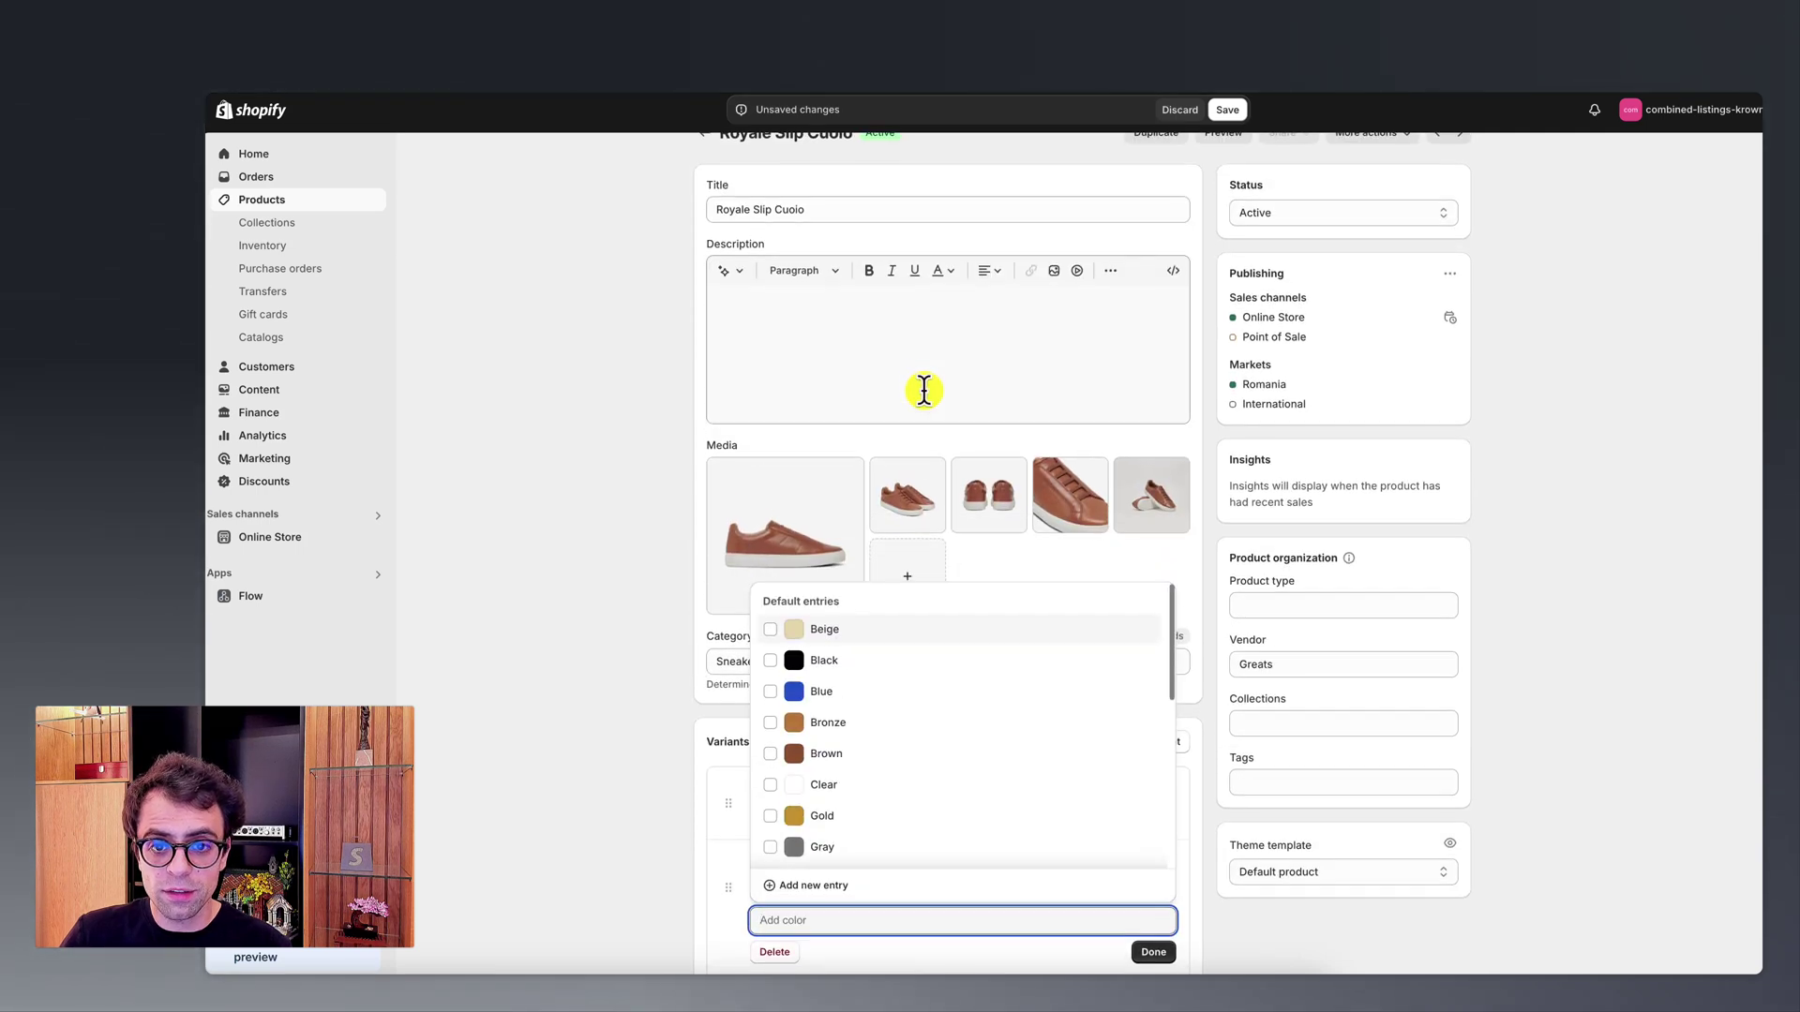
pyautogui.scroll(-2, 925, 390)
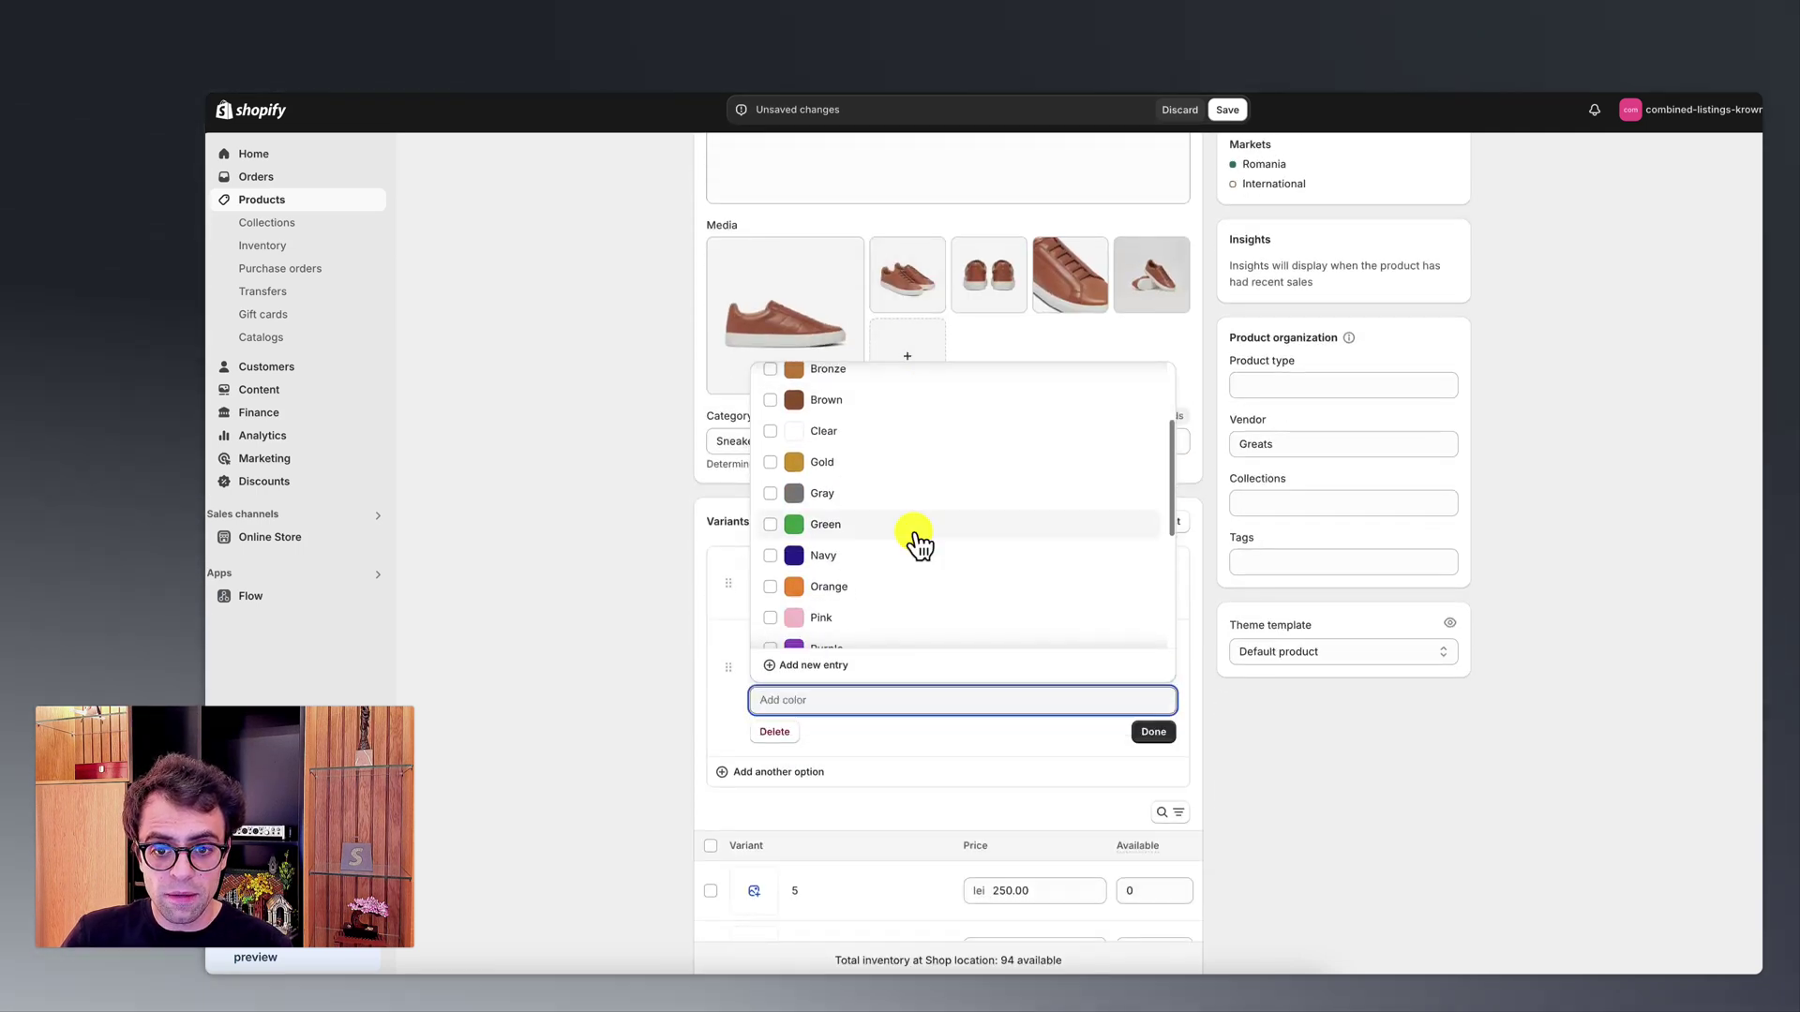
pyautogui.click(844, 401)
pyautogui.click(1133, 757)
pyautogui.click(1134, 757)
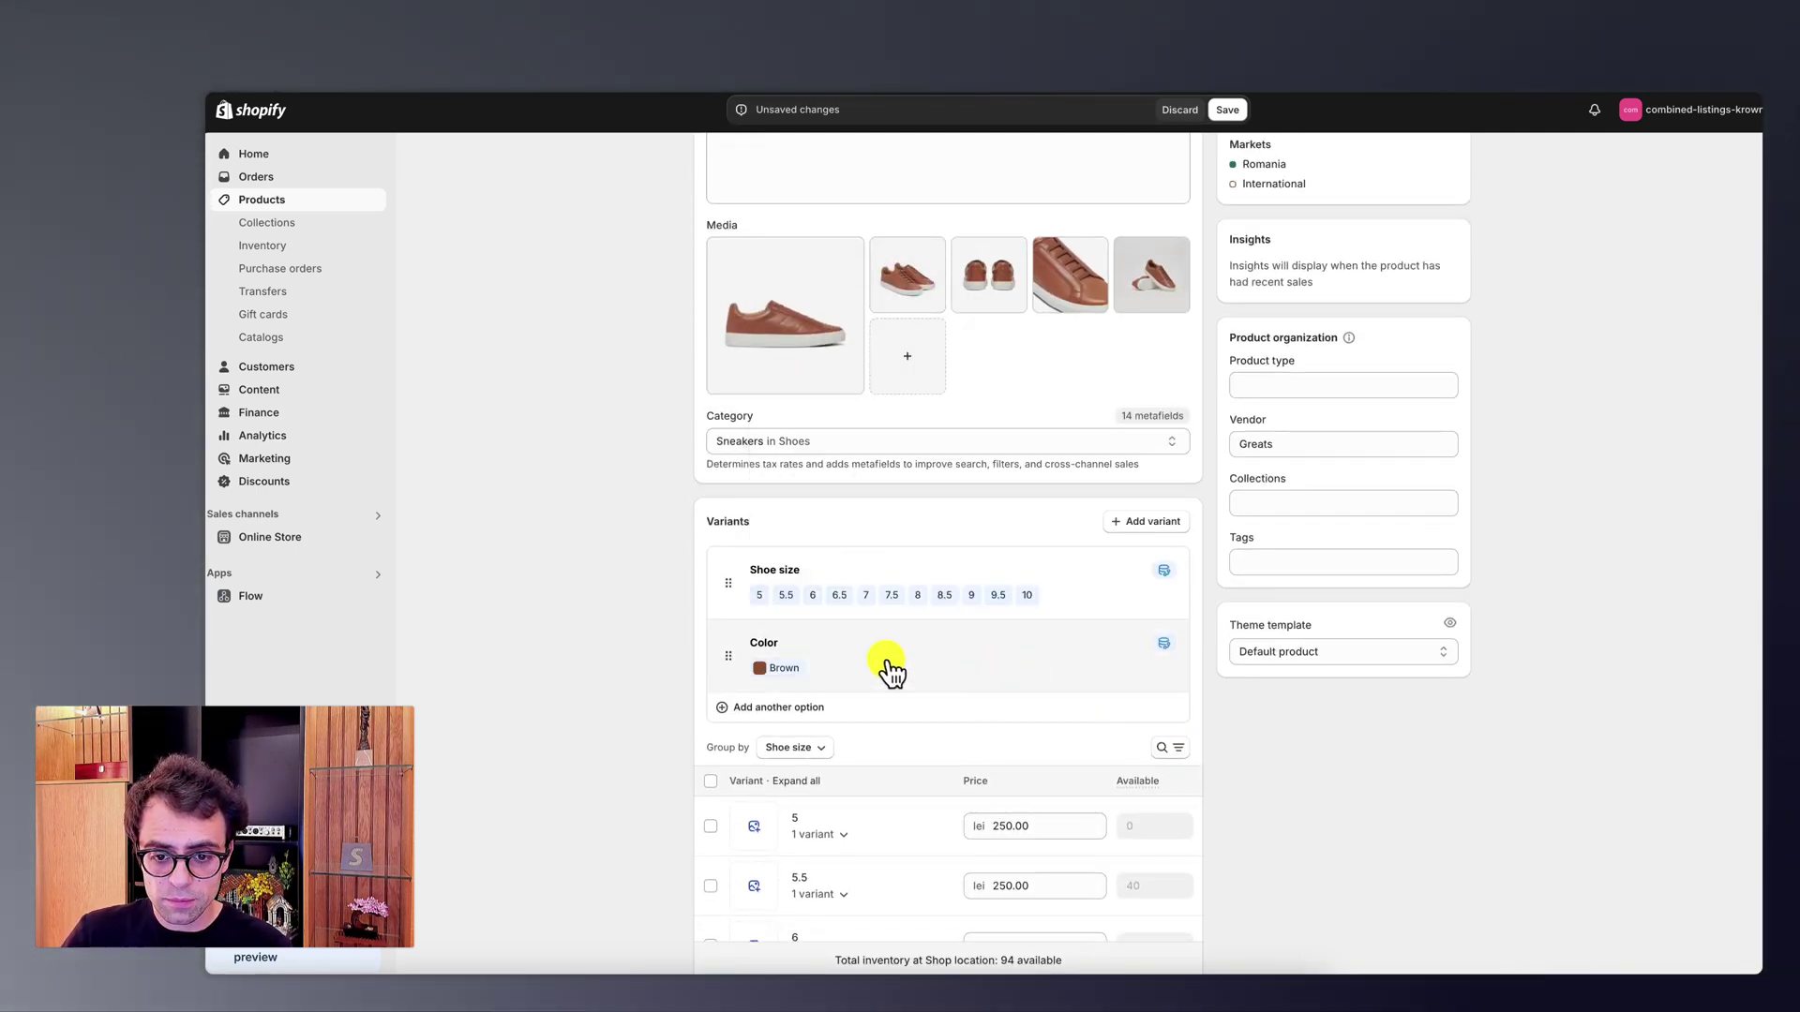
# Step: Edit the Color option's Brown entry so the product shows a Cuoio swatch
pyautogui.scroll(-8, 790, 674)
pyautogui.scroll(-1, 788, 660)
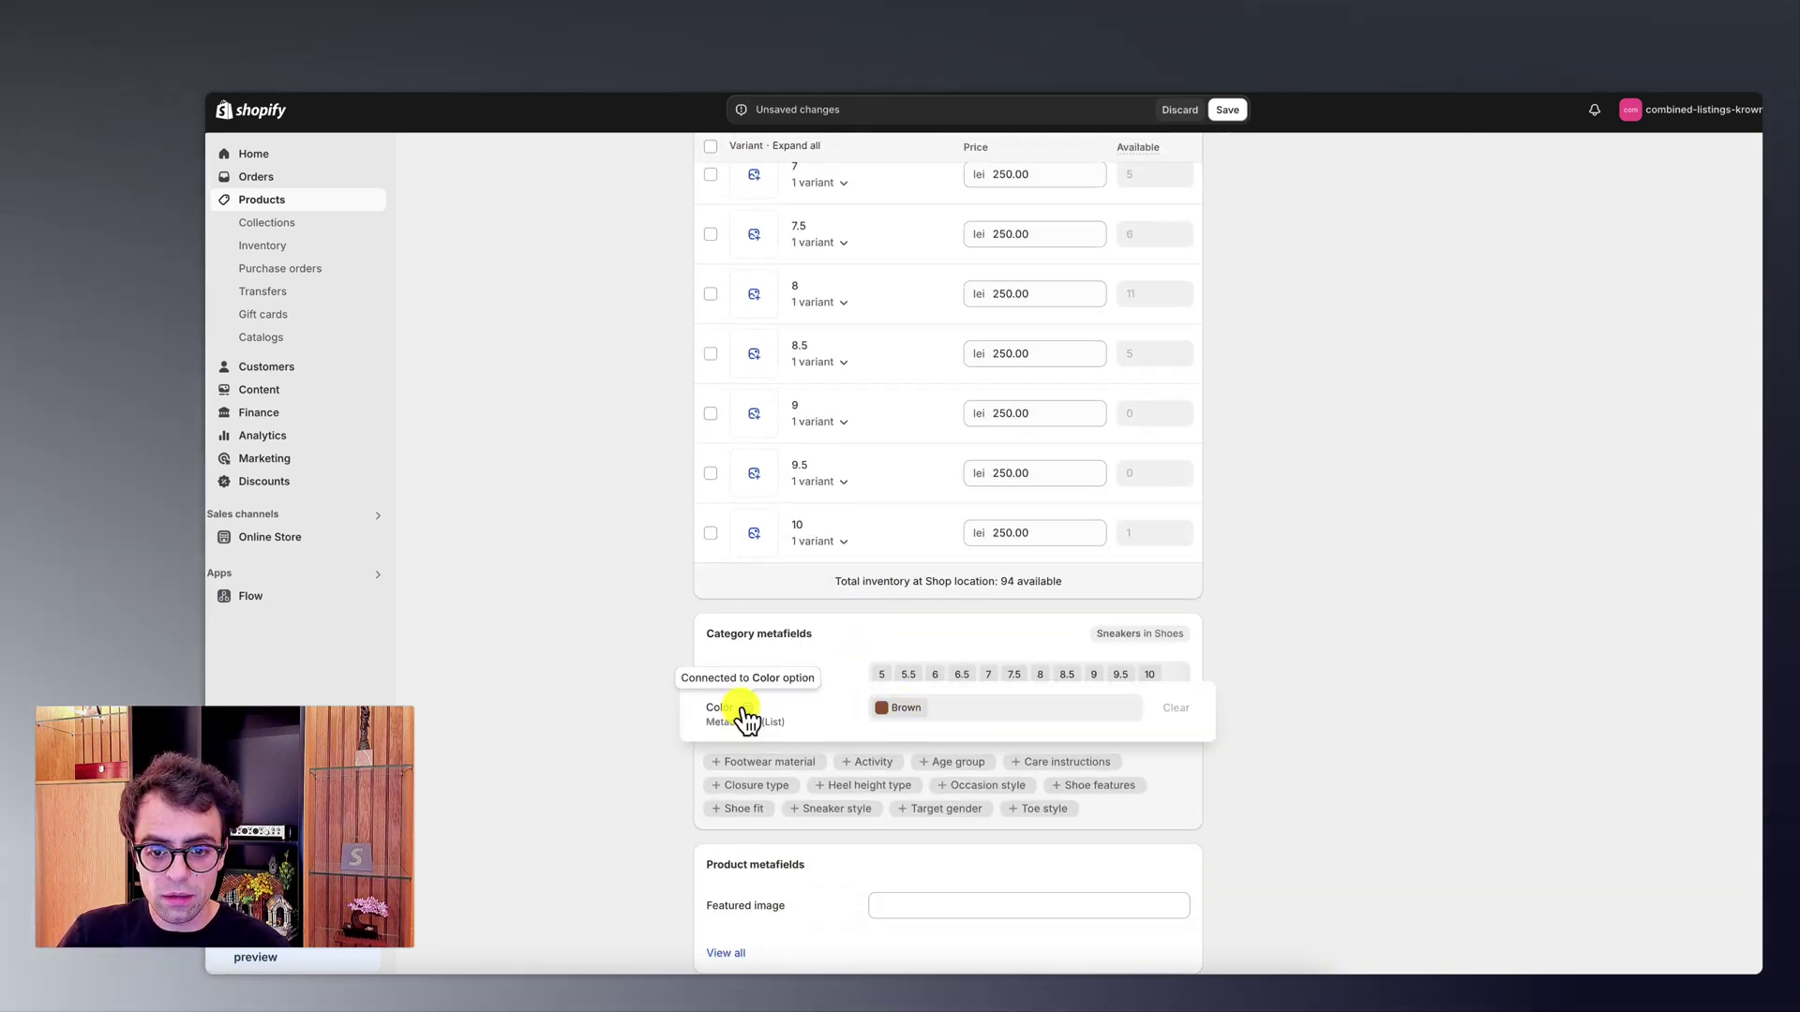
pyautogui.scroll(6, 636, 656)
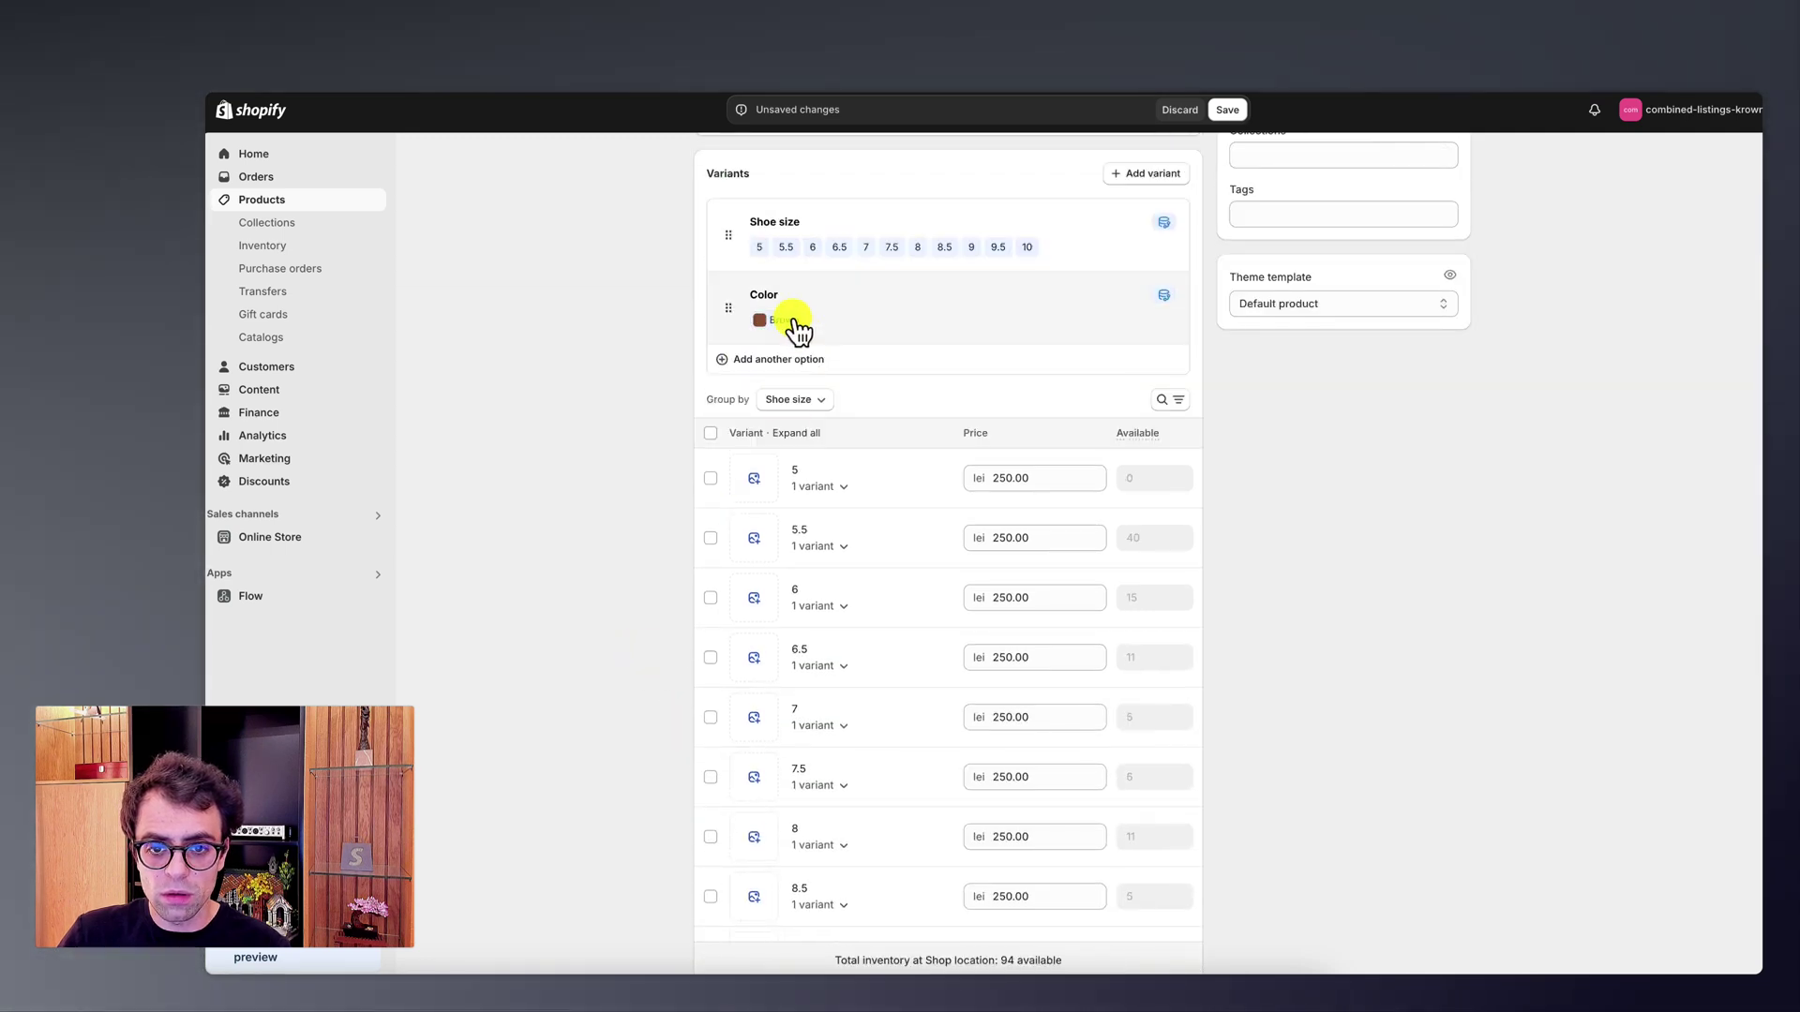
pyautogui.click(796, 329)
pyautogui.click(784, 354)
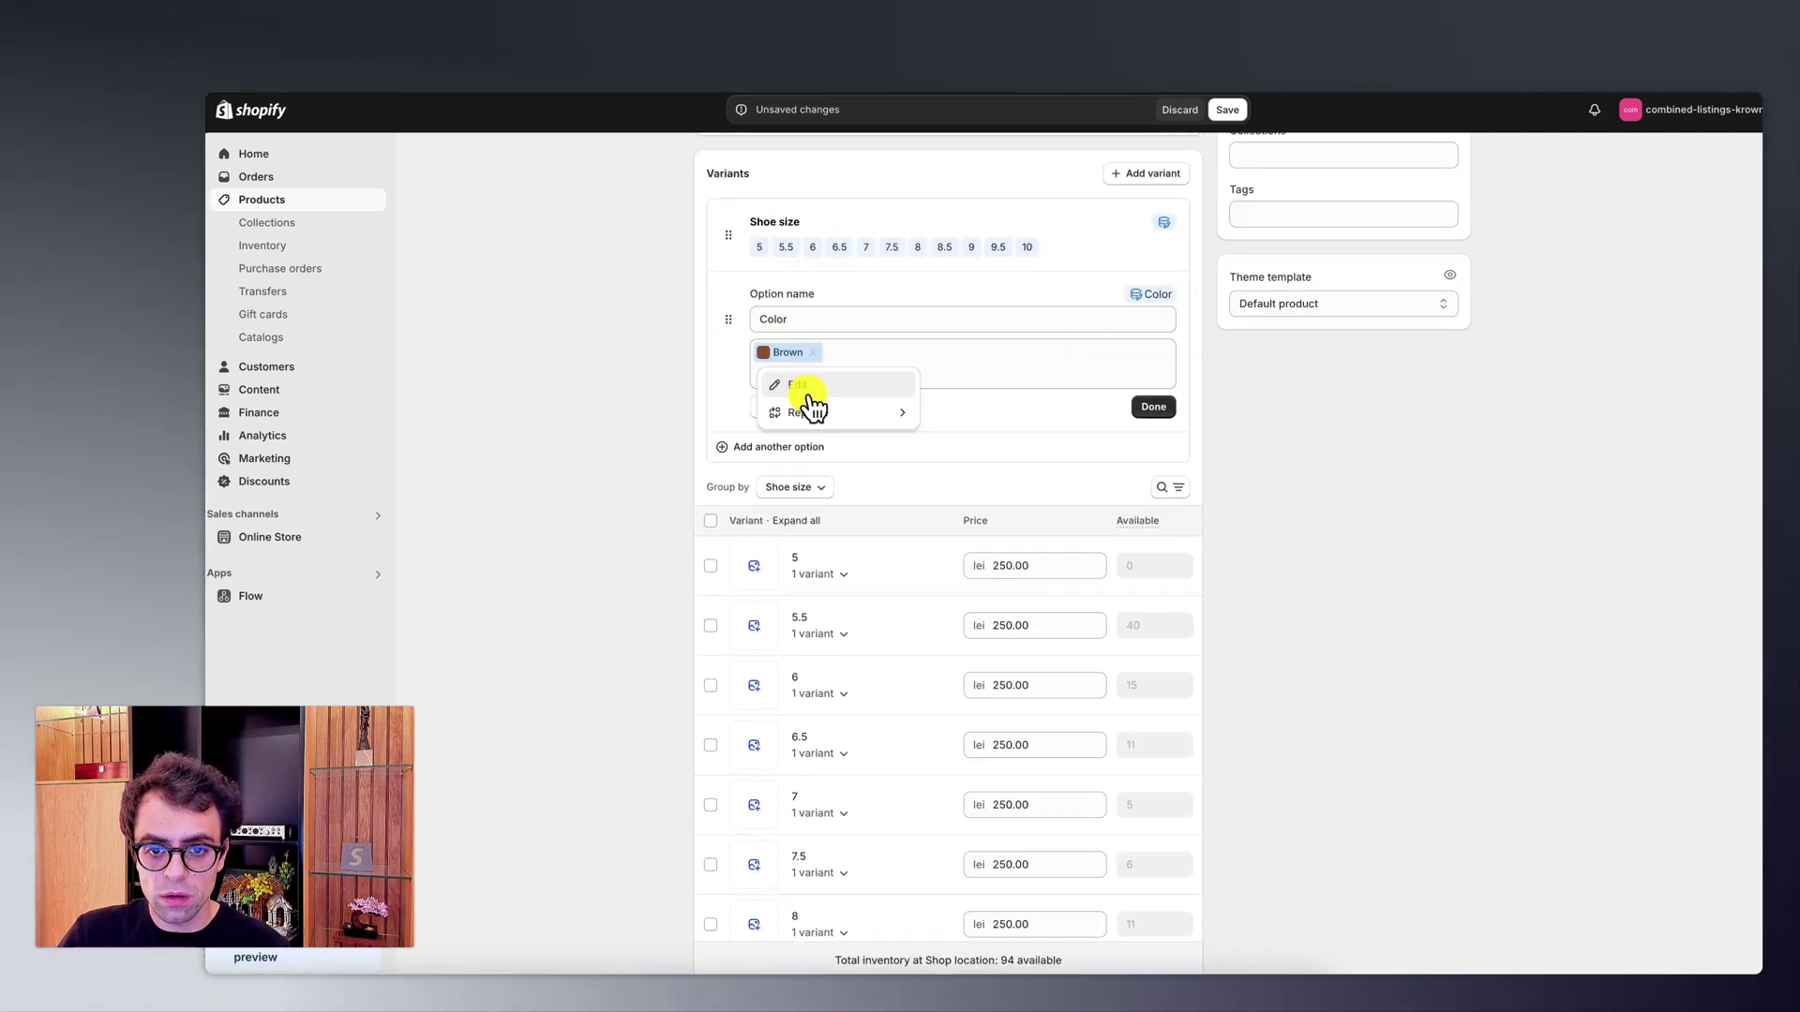
pyautogui.click(821, 390)
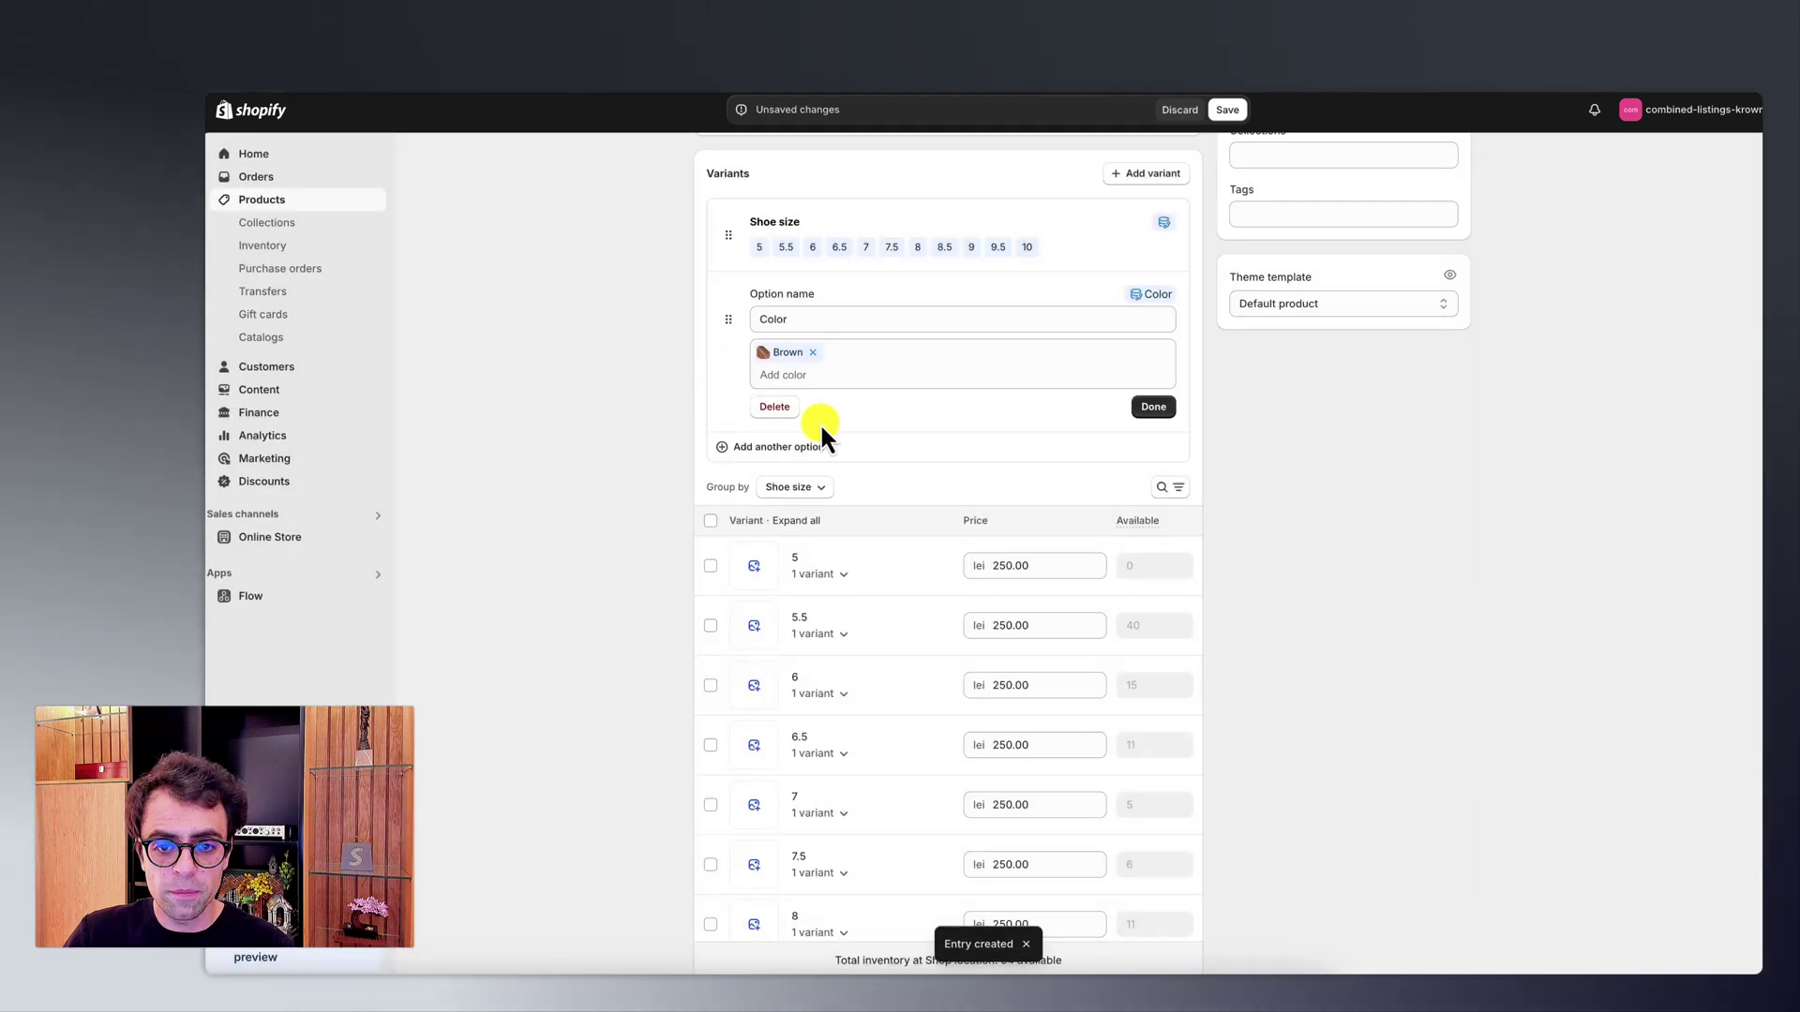
pyautogui.click(1151, 409)
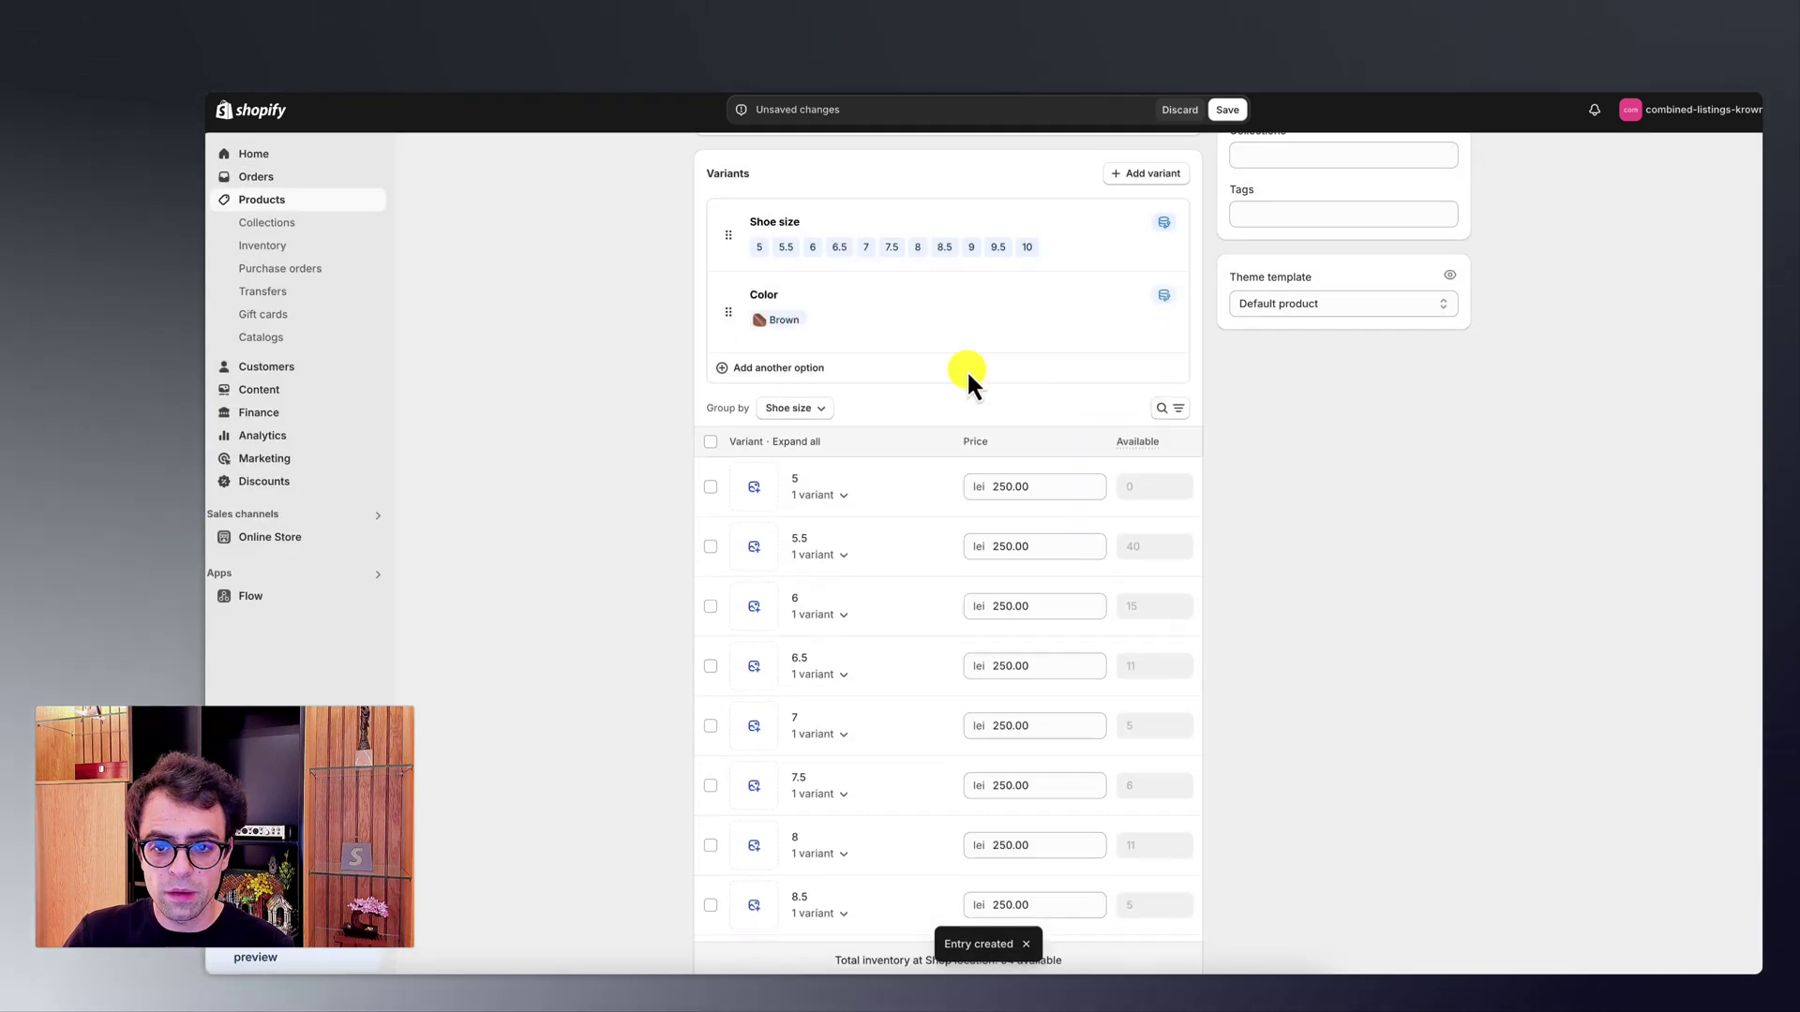
pyautogui.scroll(4, 876, 337)
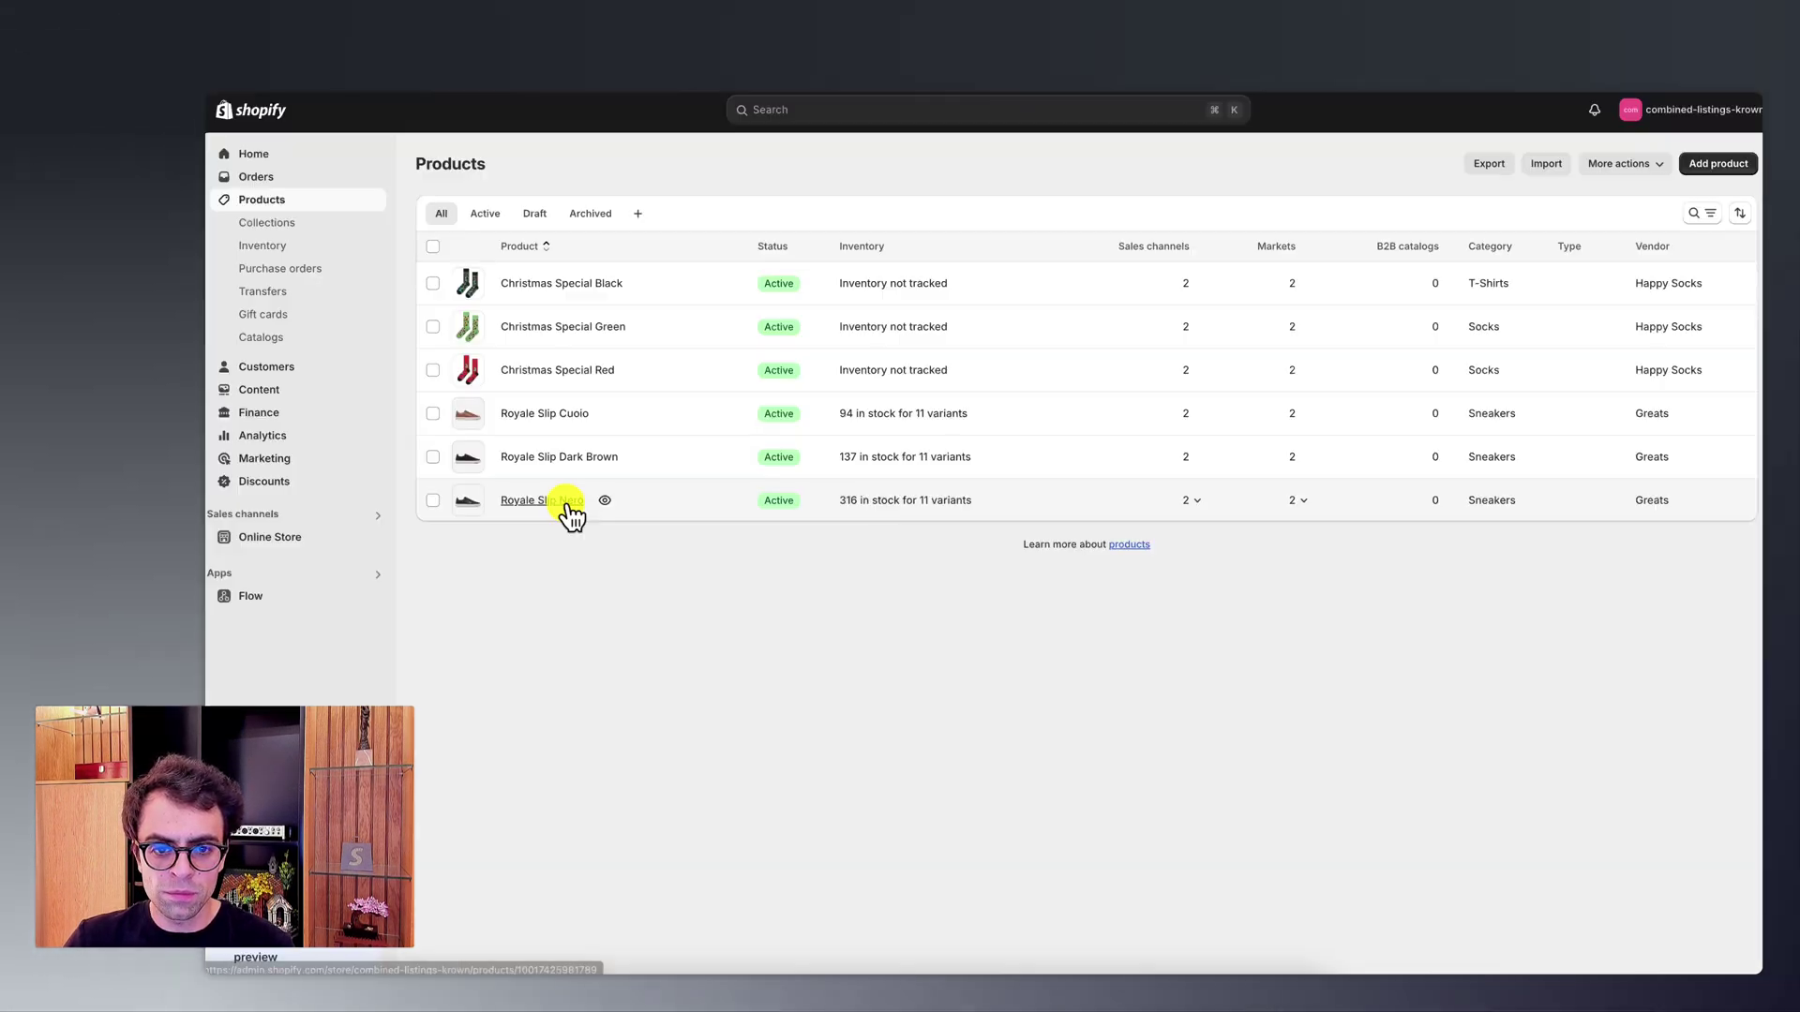
# Step: Open Royale Slip Nero, add a Color option and create a new 'Nero' colour entry
pyautogui.click(563, 508)
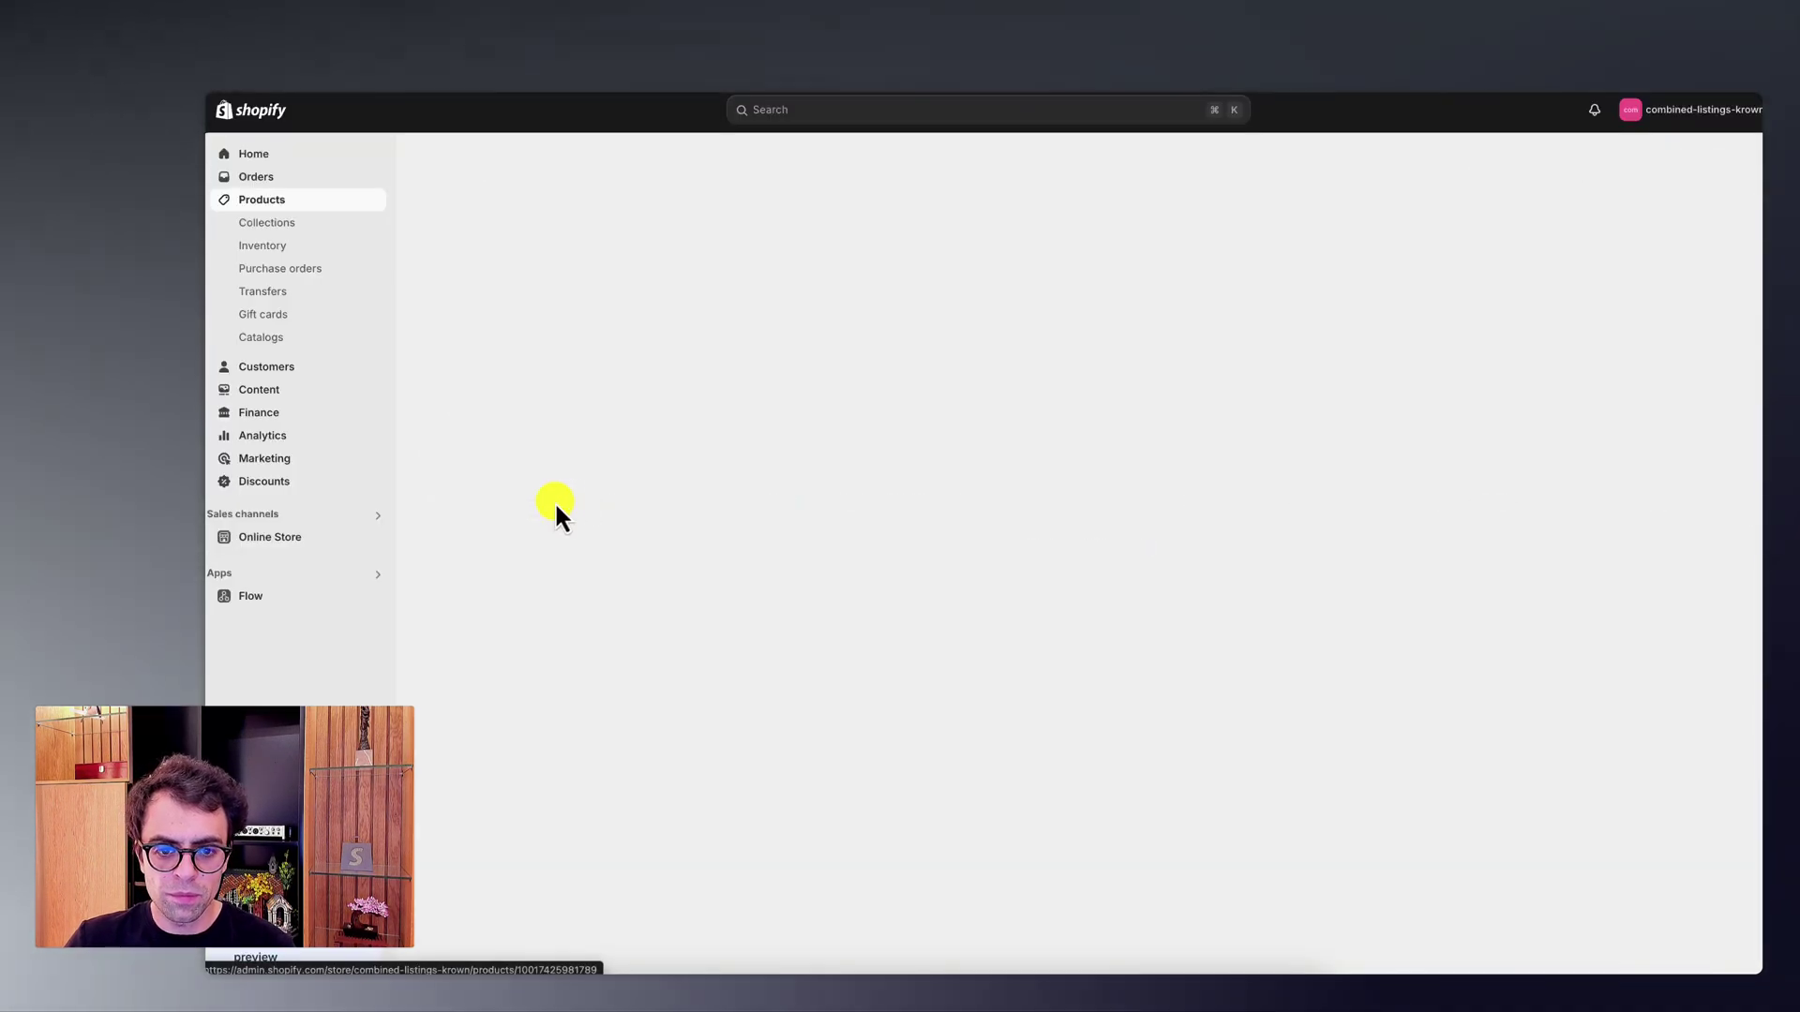
pyautogui.scroll(-5, 765, 514)
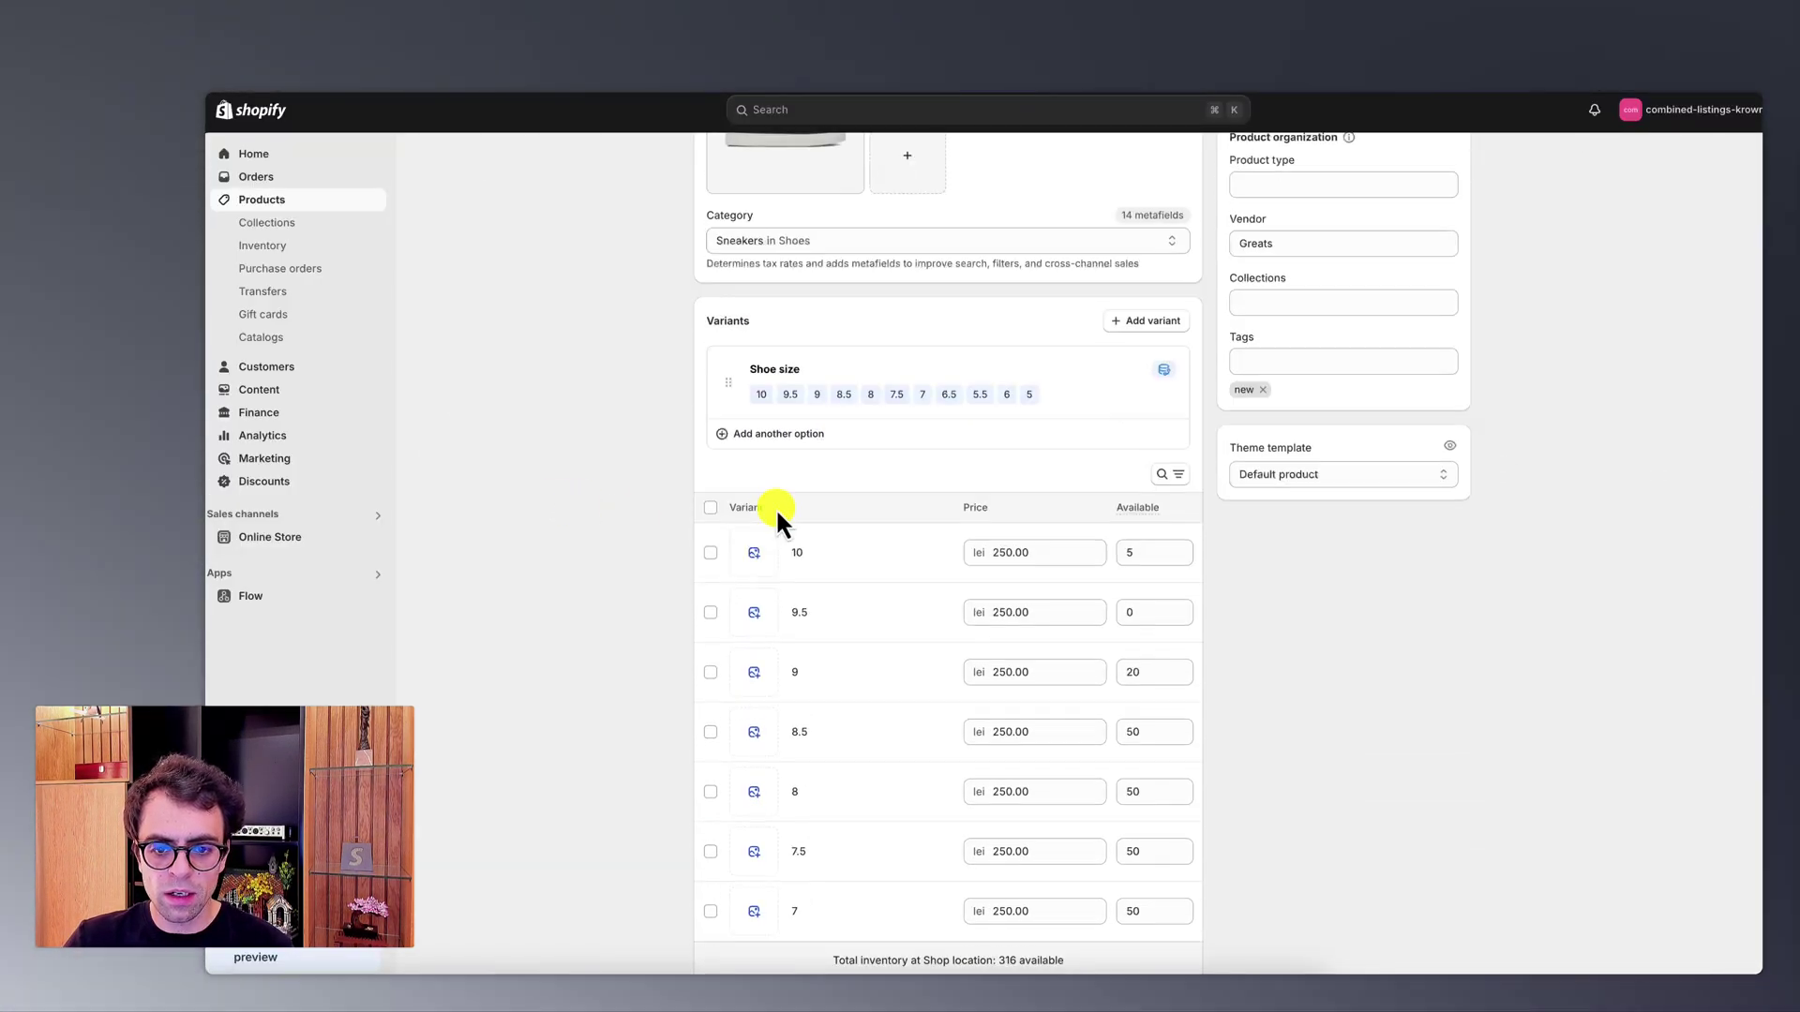
pyautogui.click(790, 435)
pyautogui.click(778, 526)
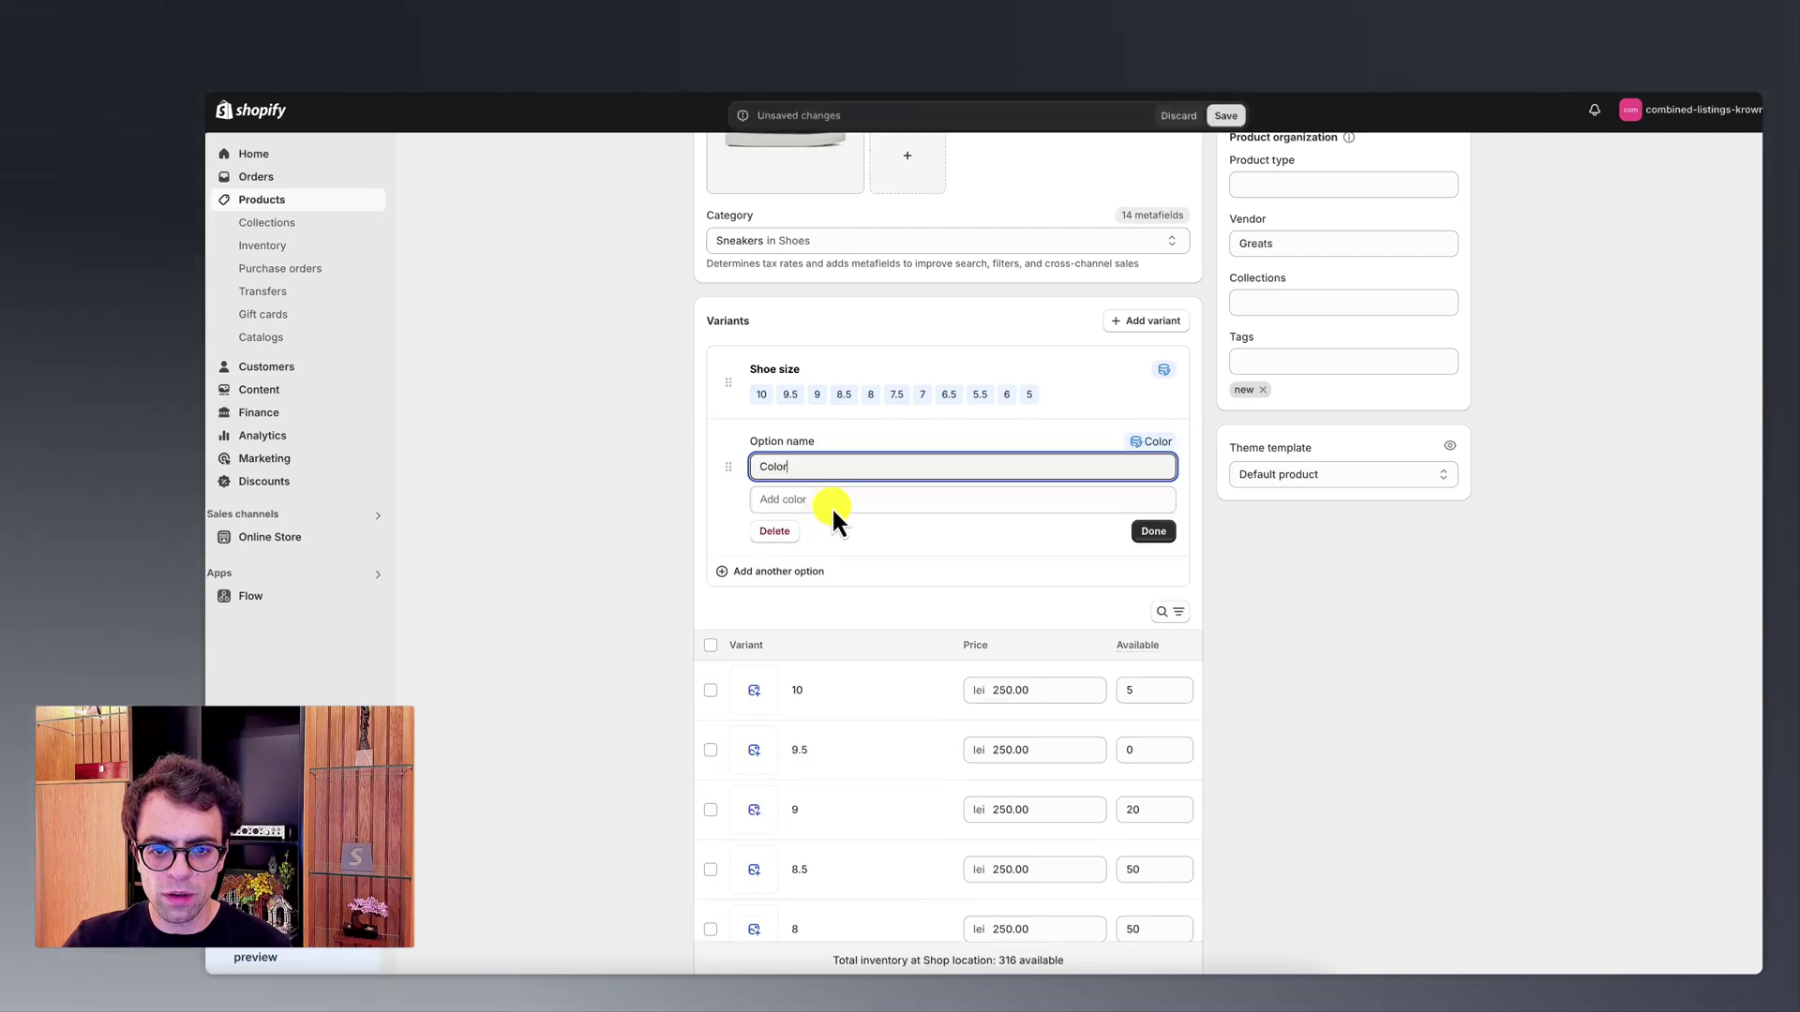
pyautogui.click(813, 494)
pyautogui.write('Nero')
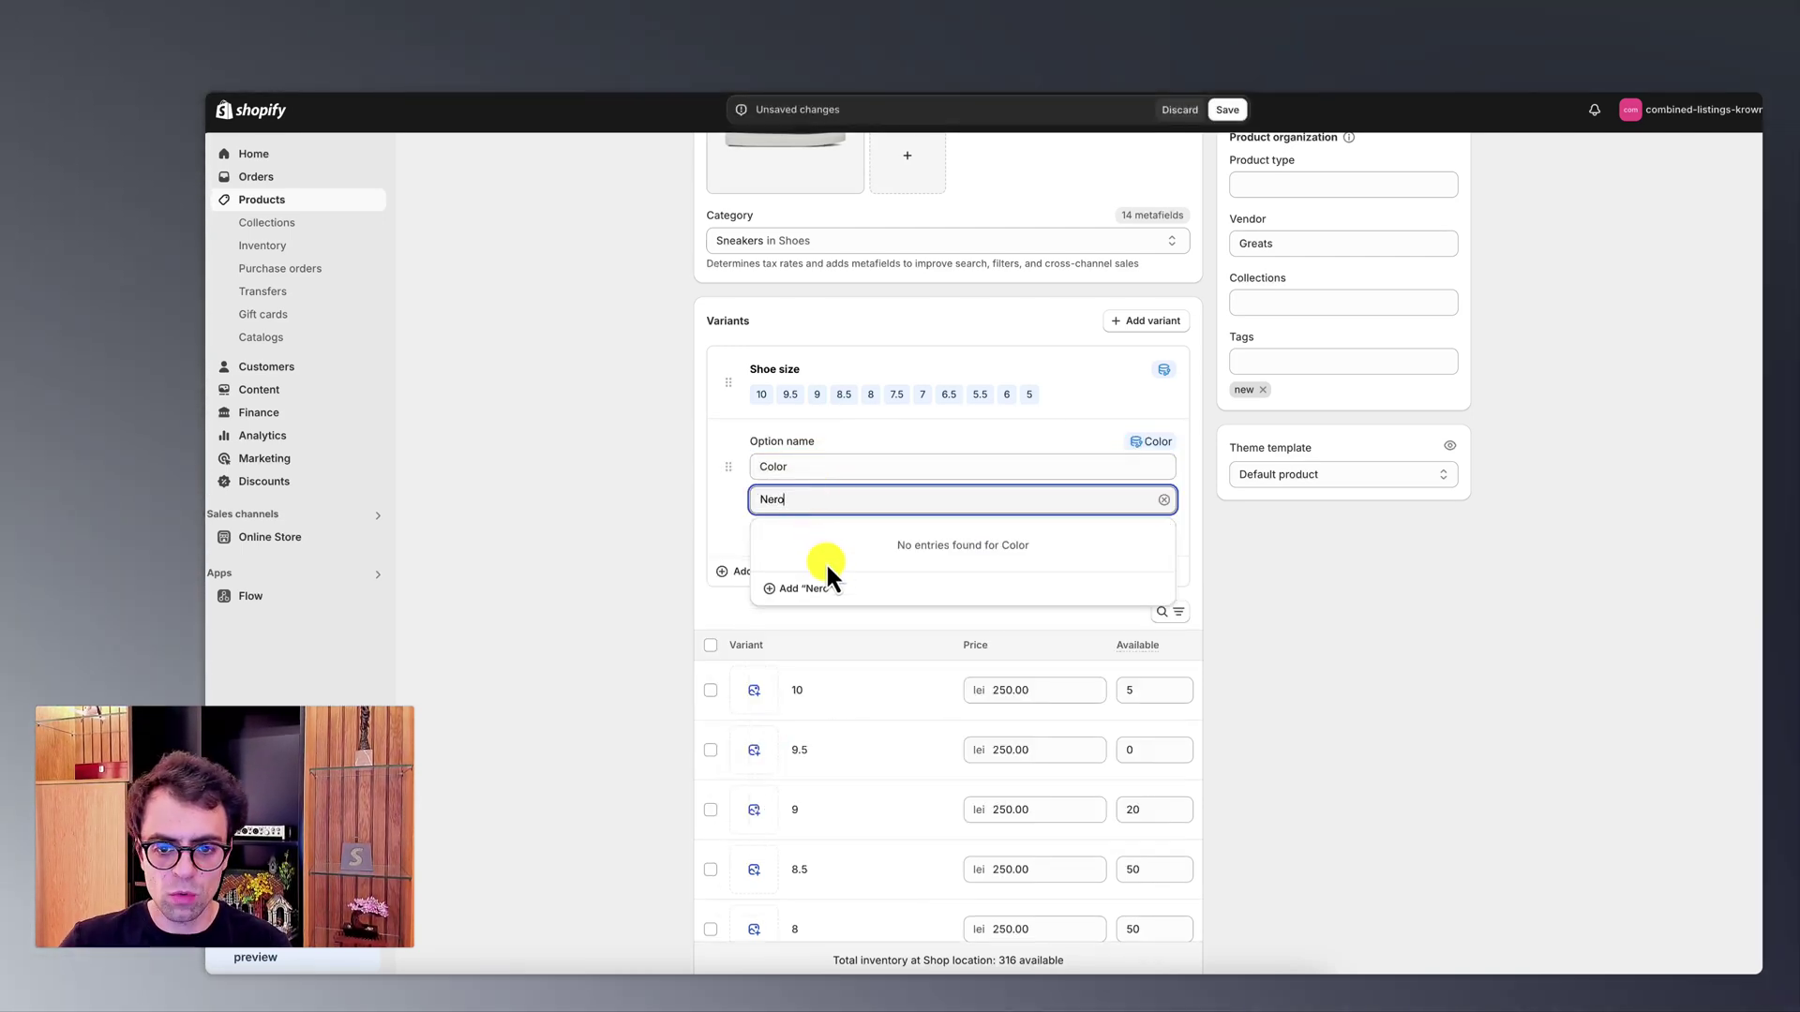
pyautogui.click(825, 589)
# Step: Give the Nero swatch the black sneaker photo and base colour Black, then save it
pyautogui.click(700, 403)
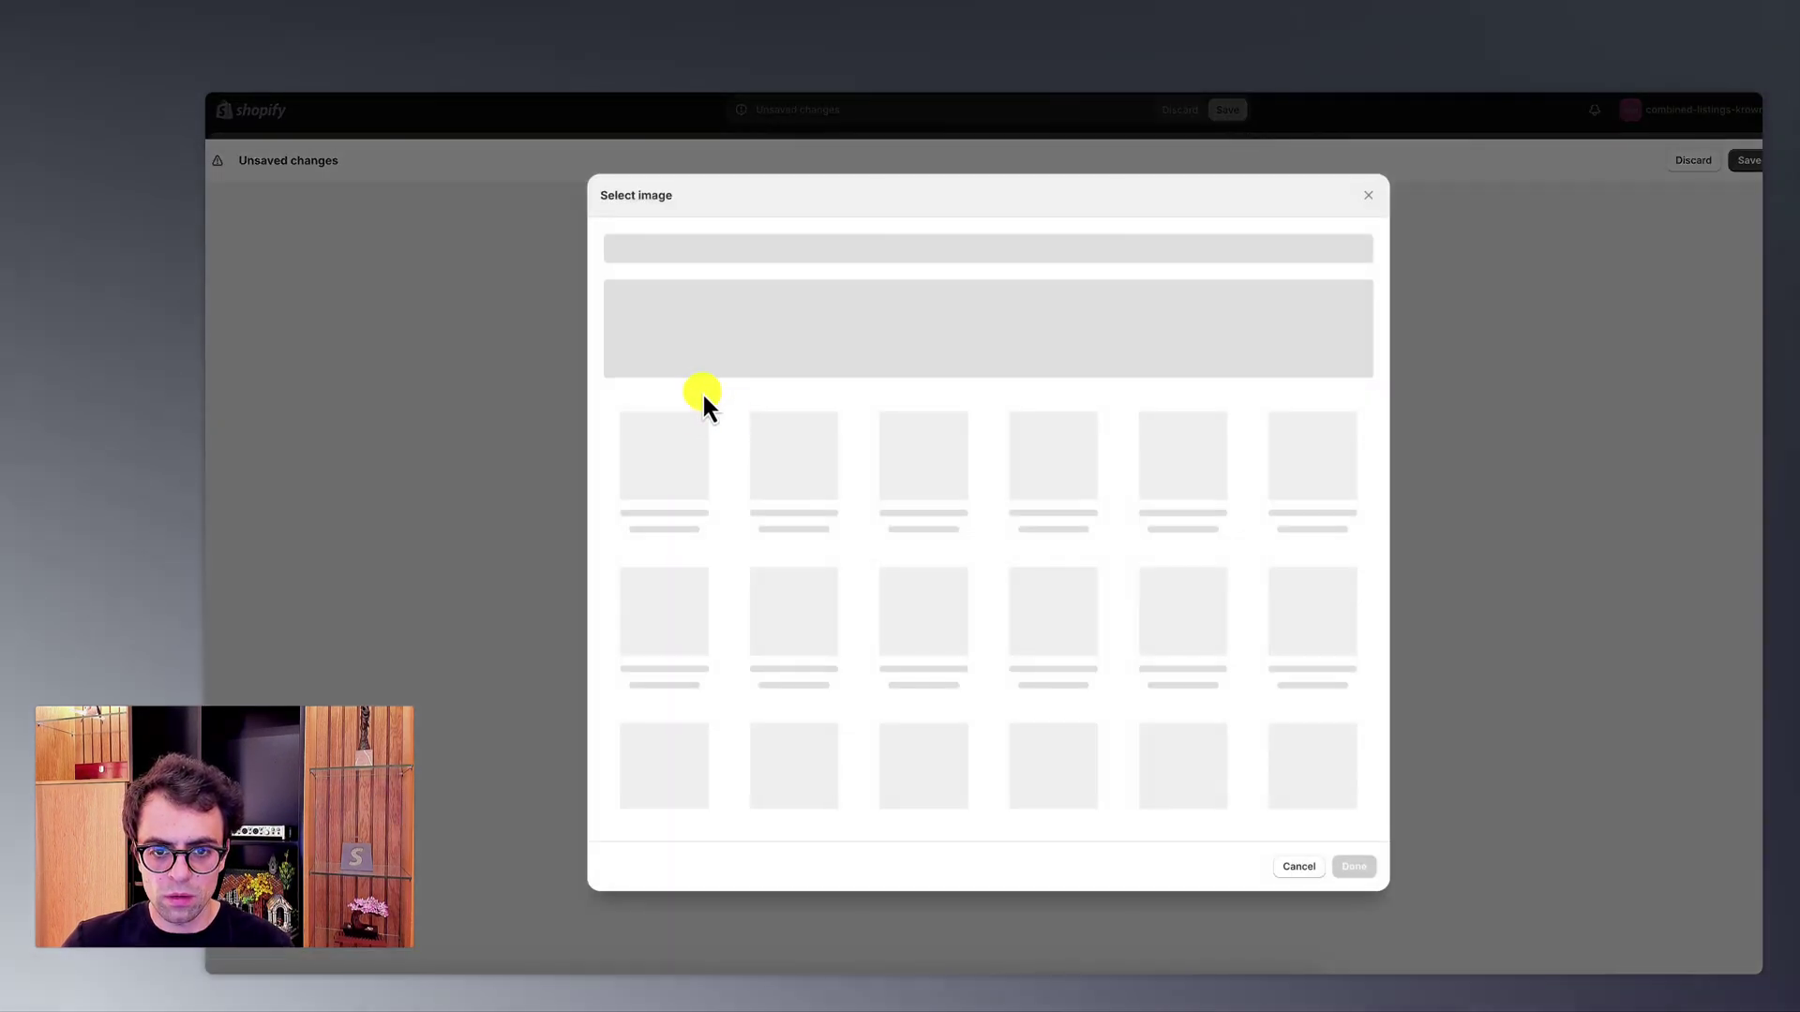
pyautogui.click(905, 487)
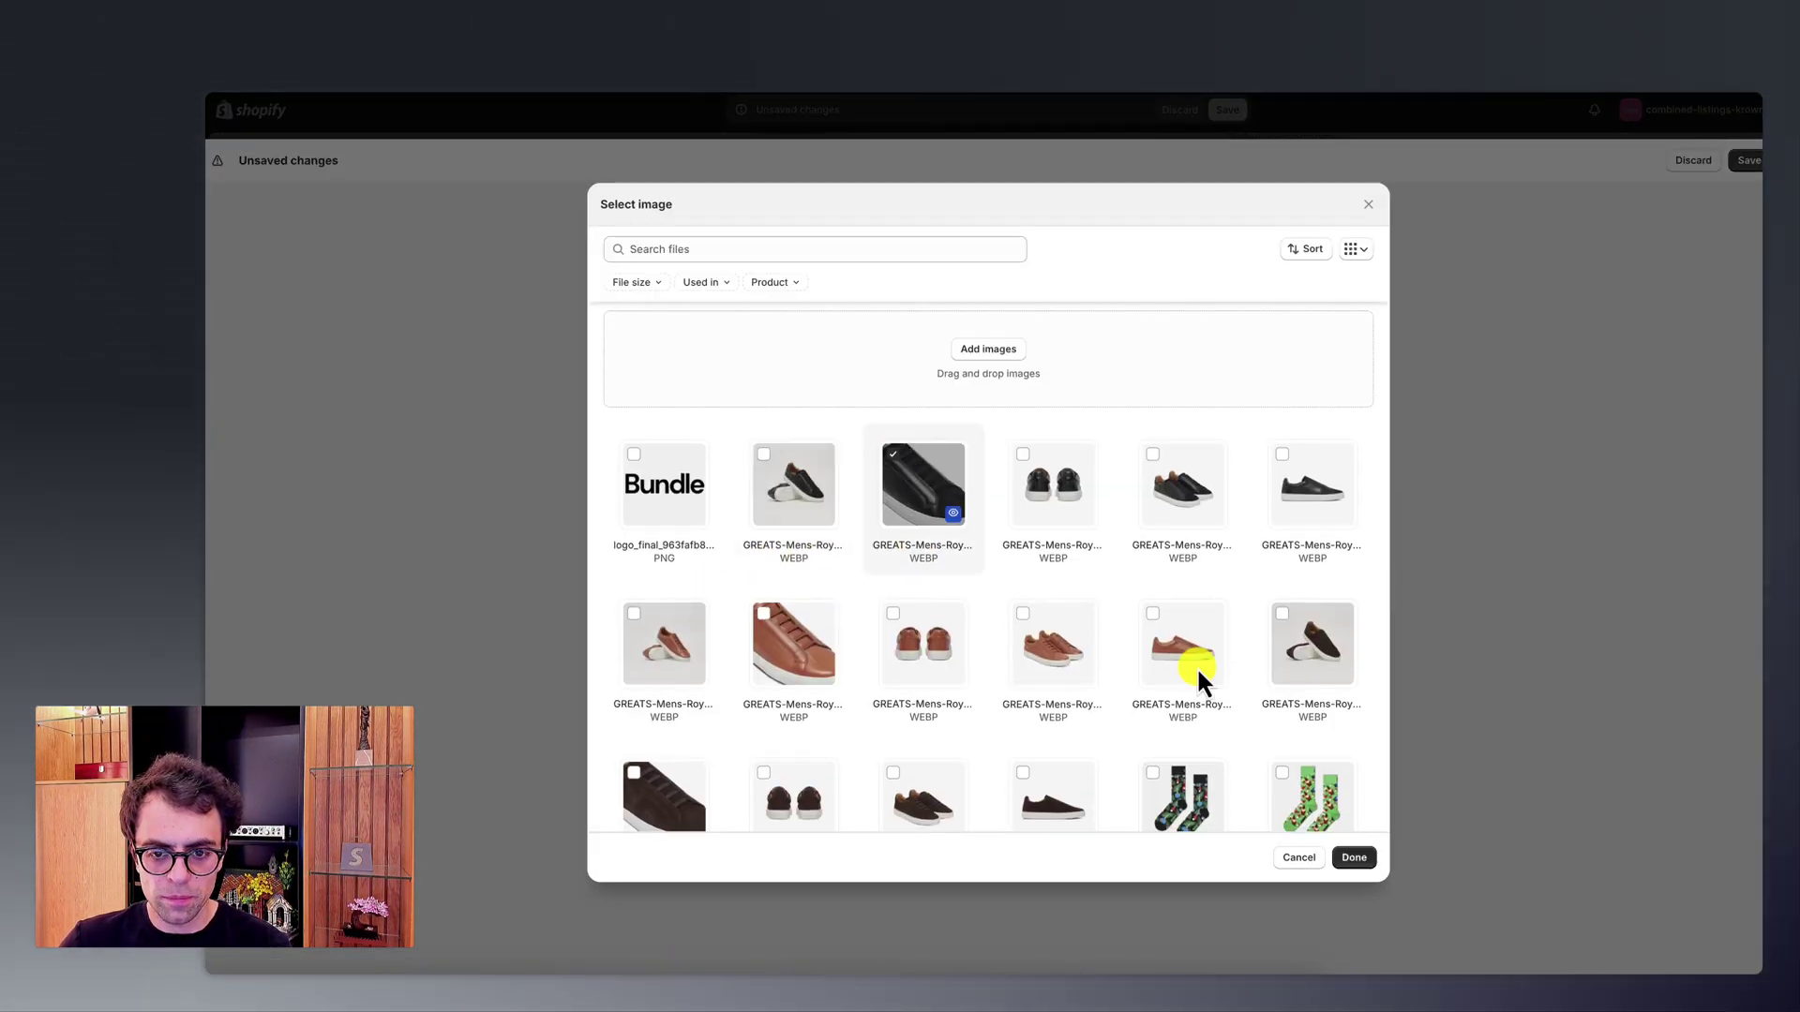
pyautogui.click(1371, 870)
pyautogui.click(812, 351)
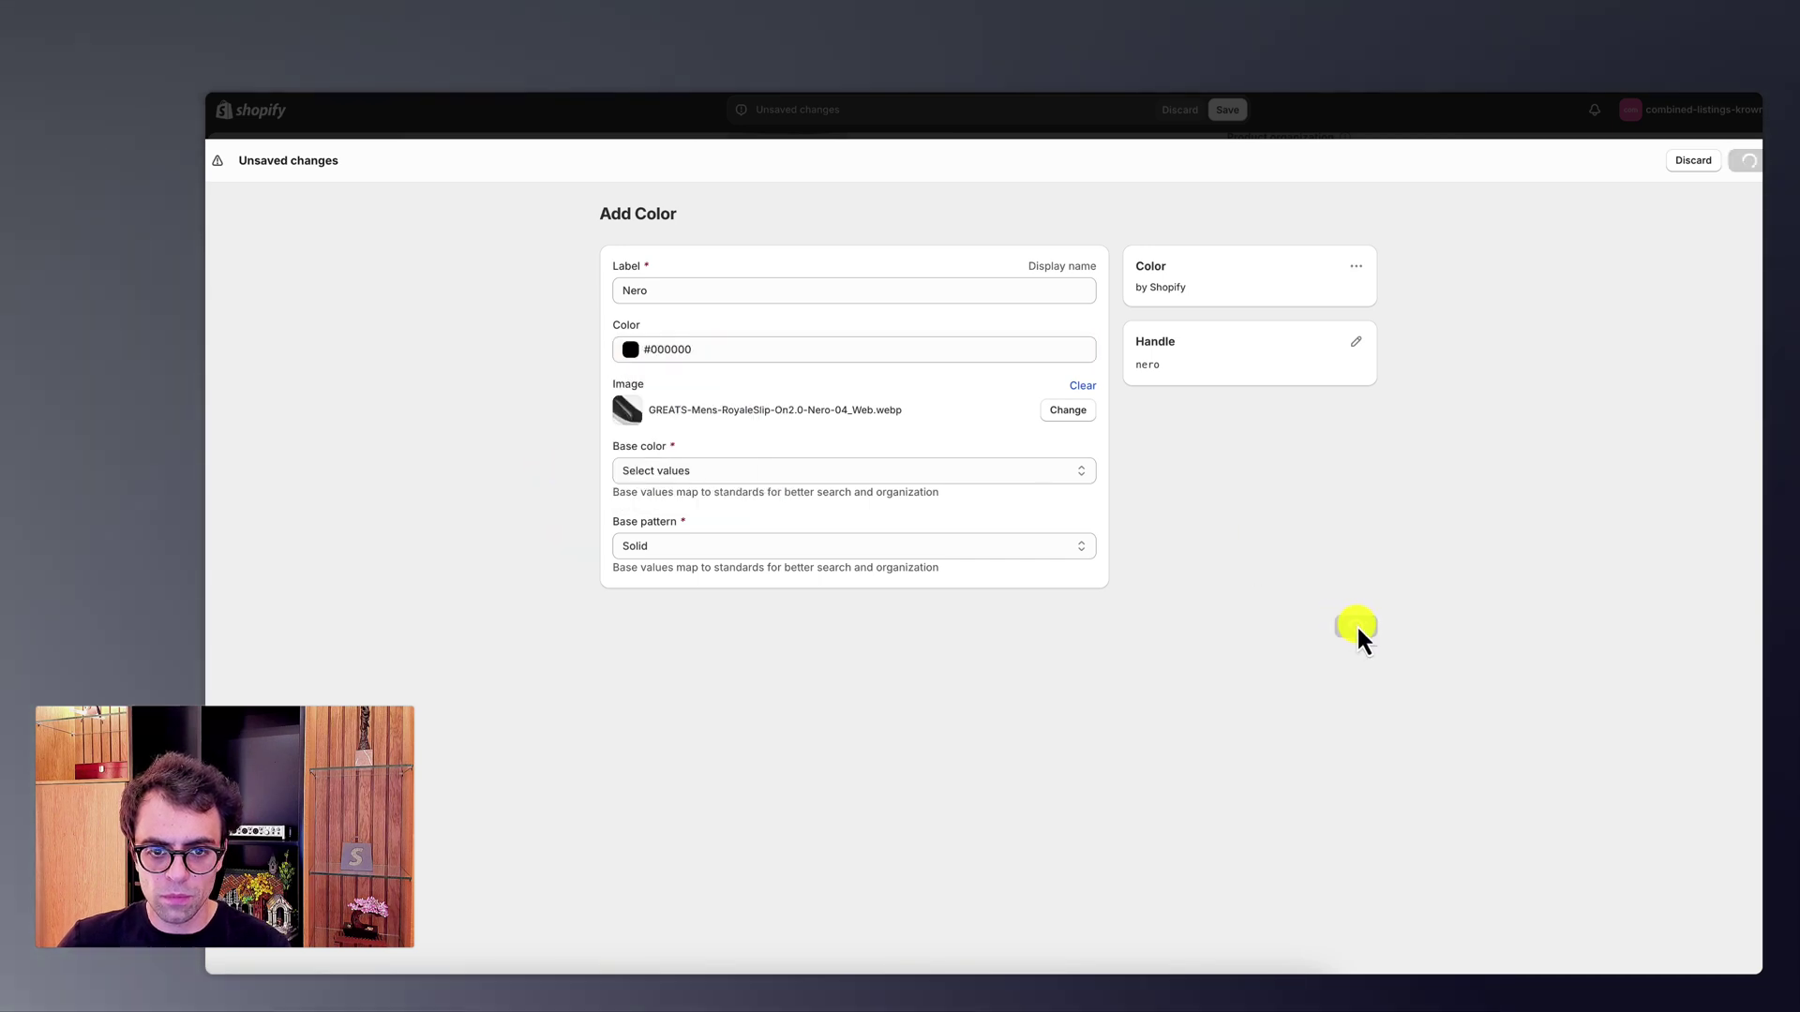
pyautogui.click(847, 531)
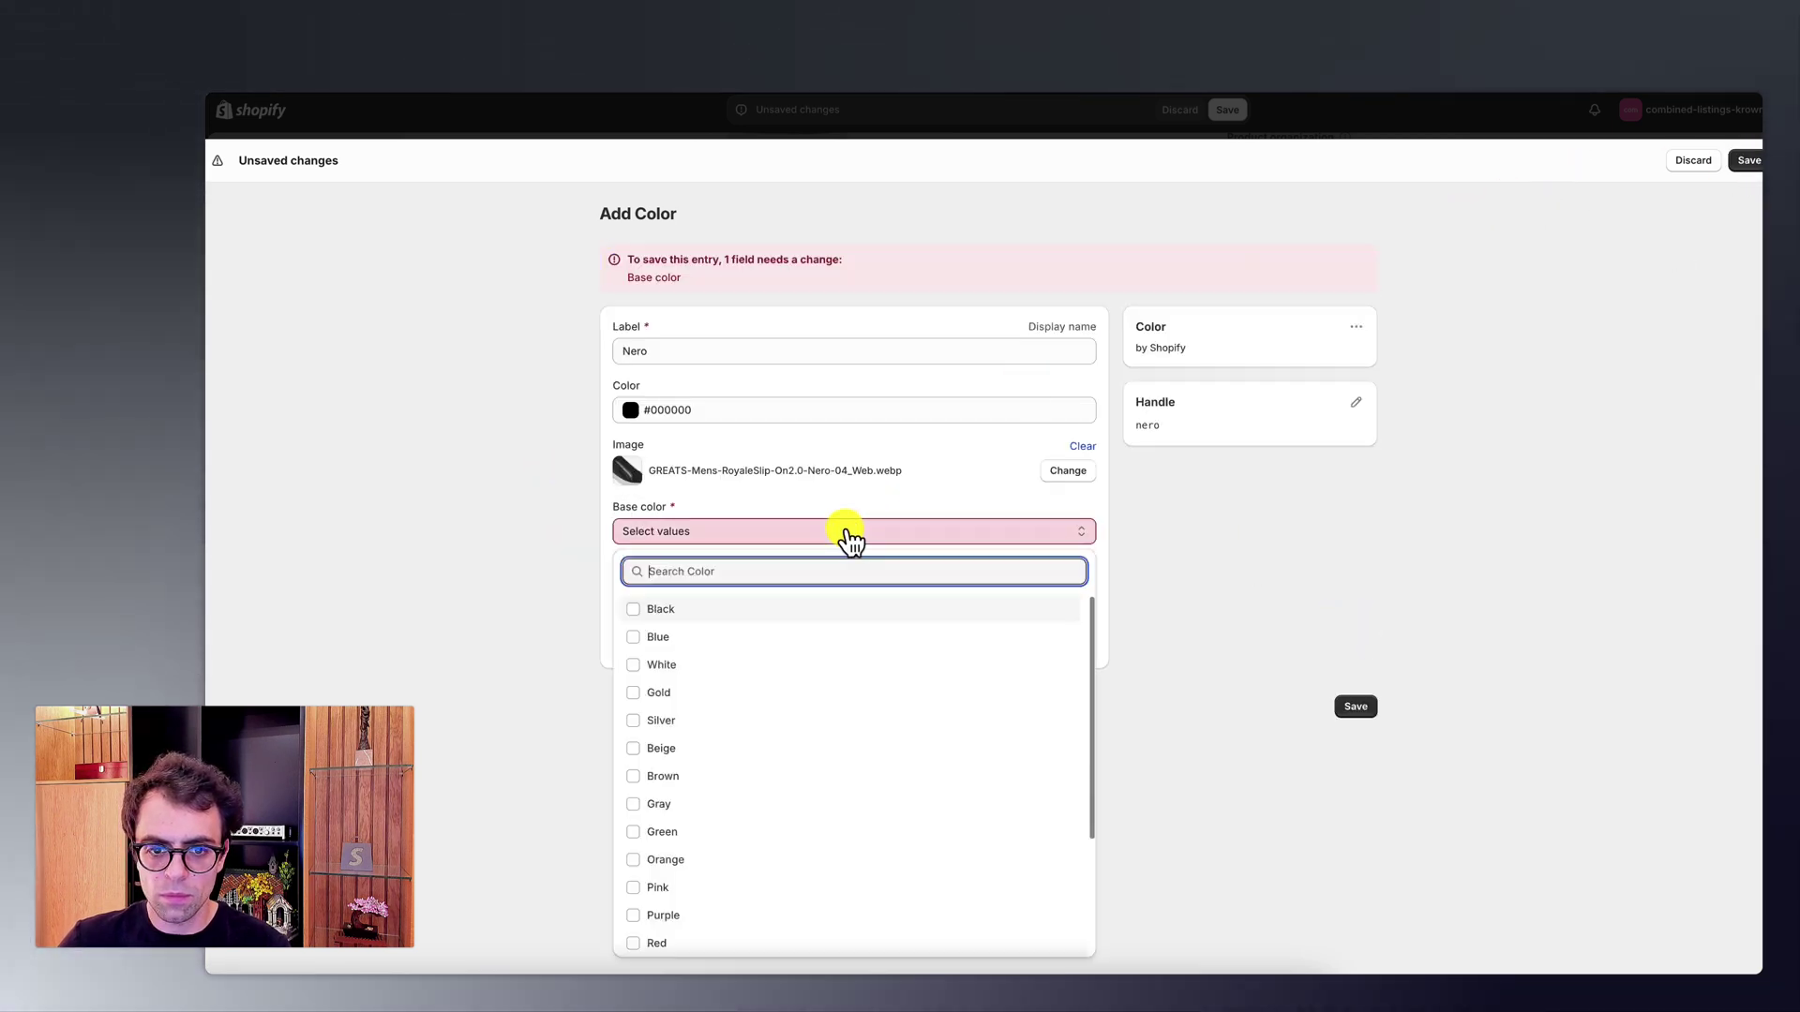
pyautogui.click(751, 610)
pyautogui.click(1356, 664)
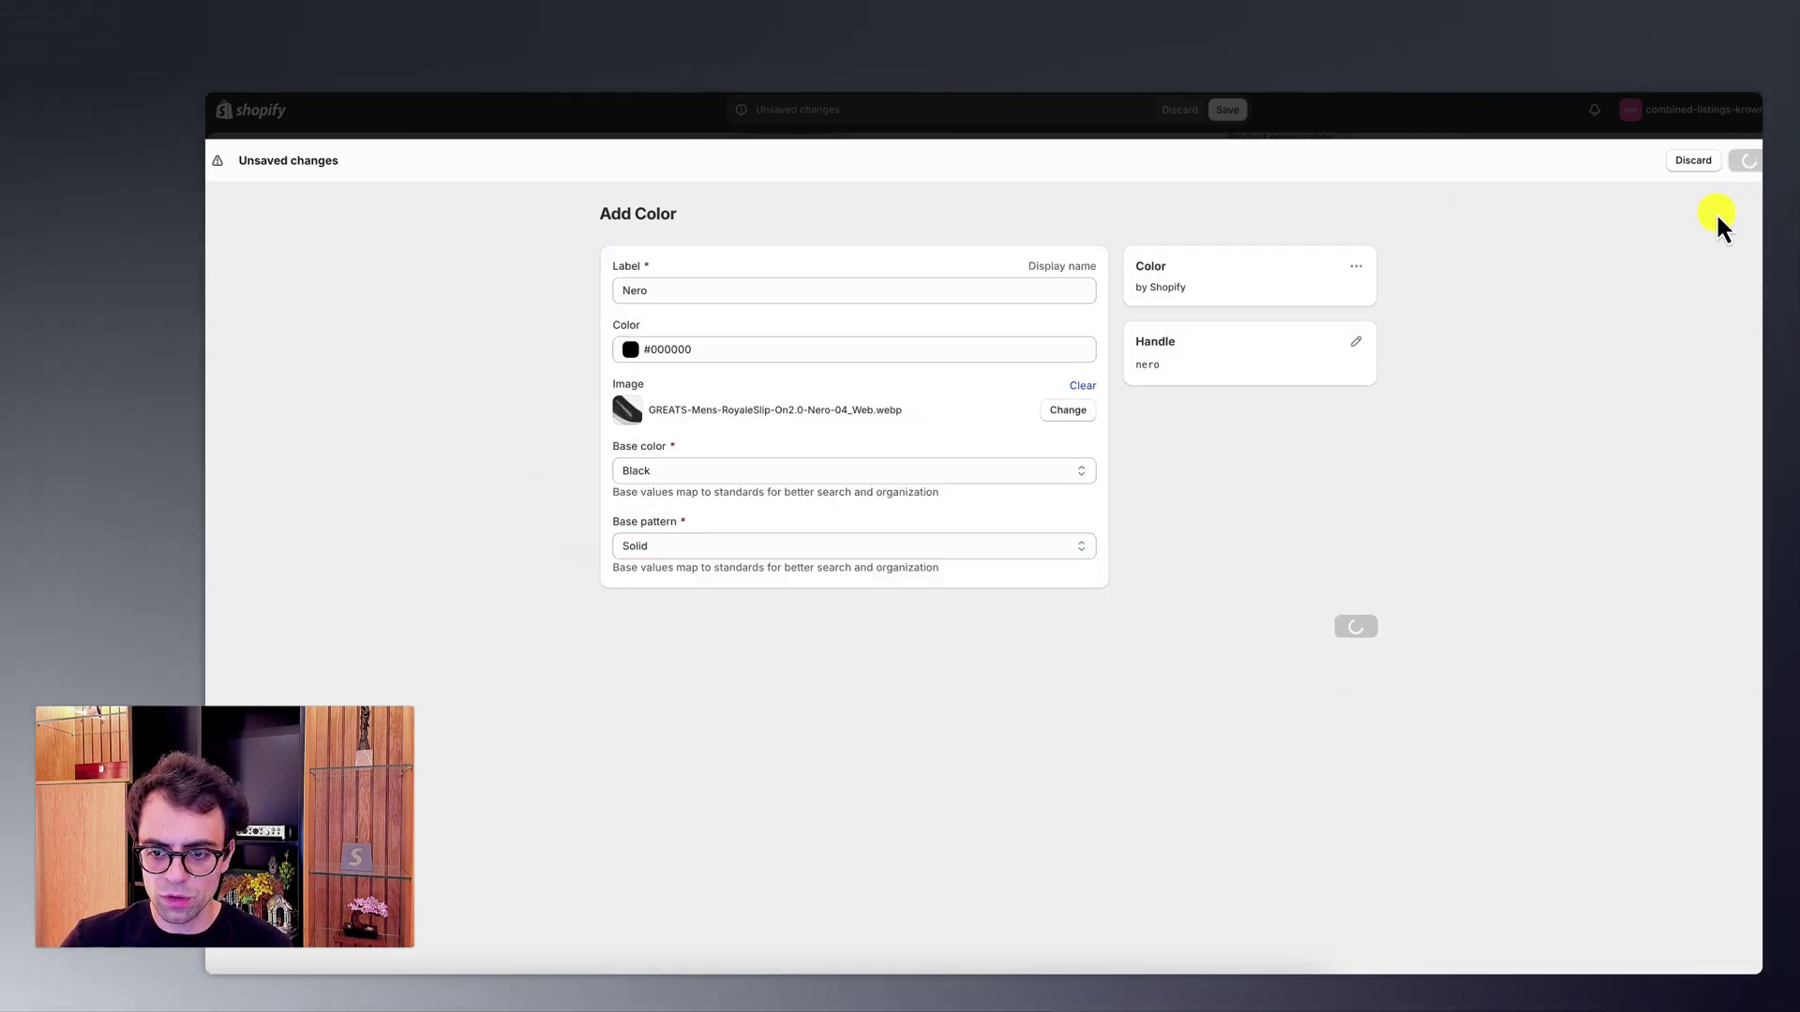
pyautogui.click(1749, 160)
# Step: Save Royale Slip Nero and preview it in the store
pyautogui.scroll(5, 1459, 510)
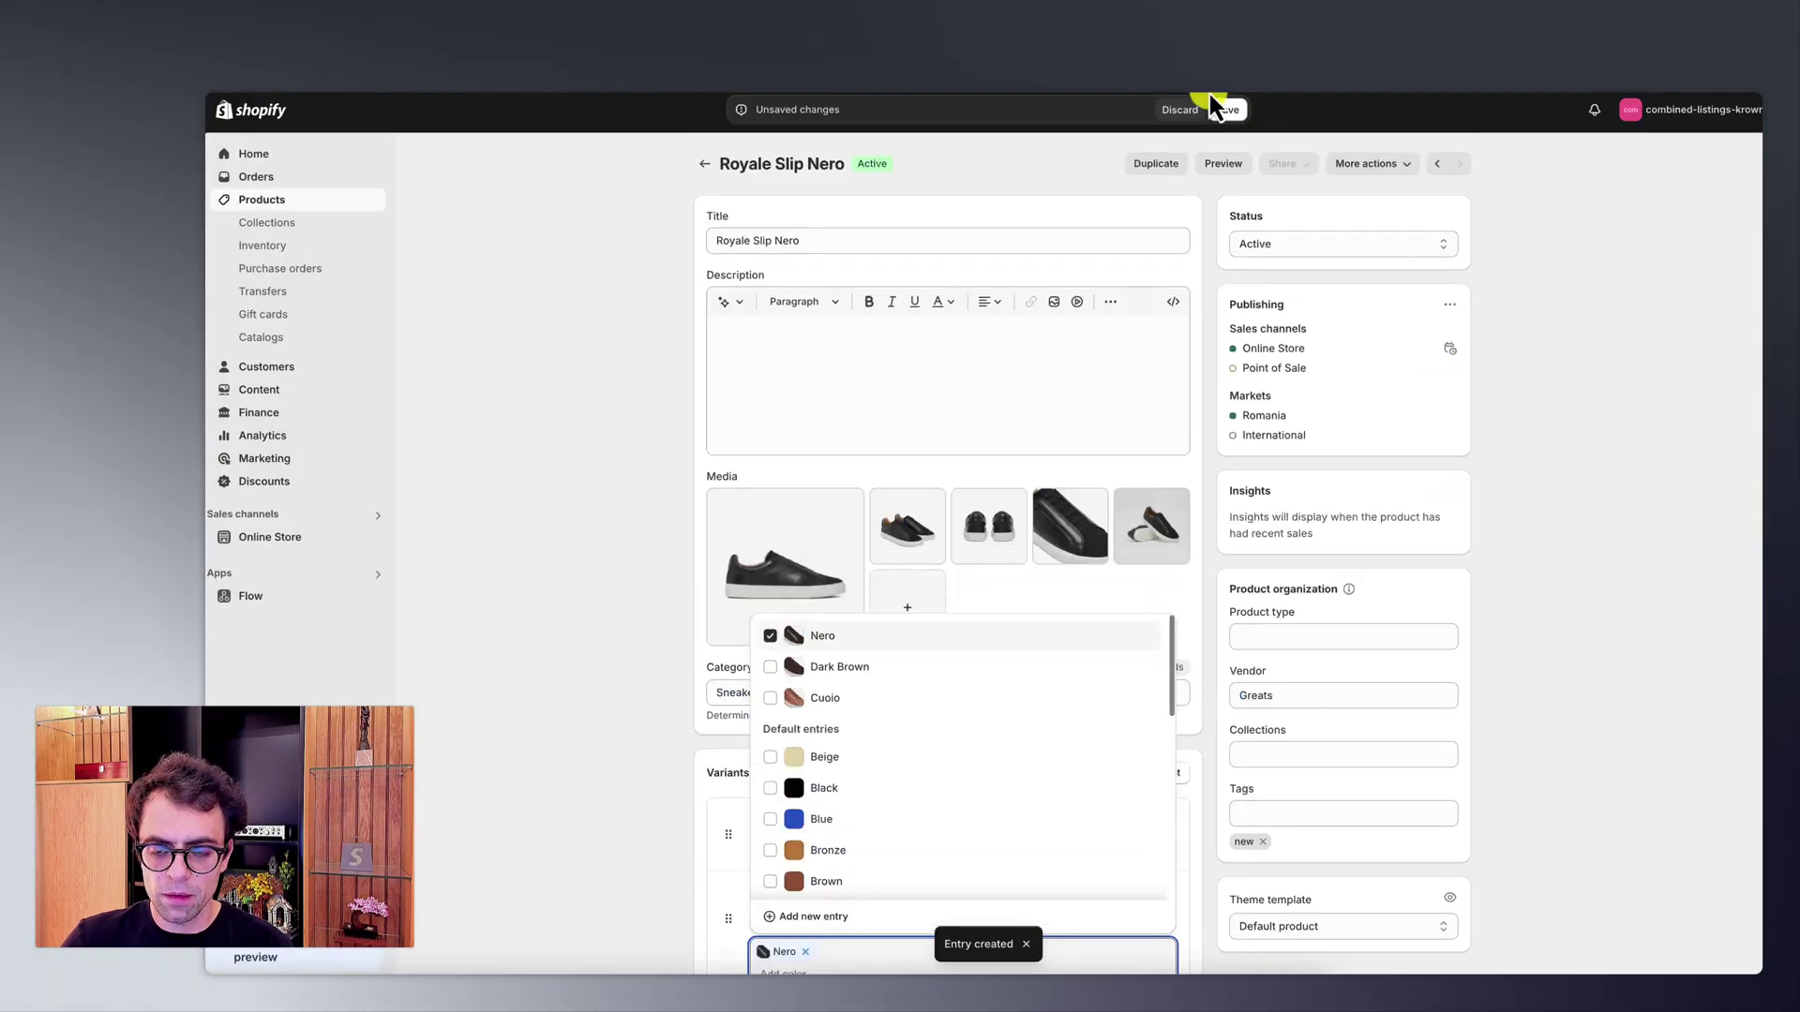
pyautogui.click(1227, 109)
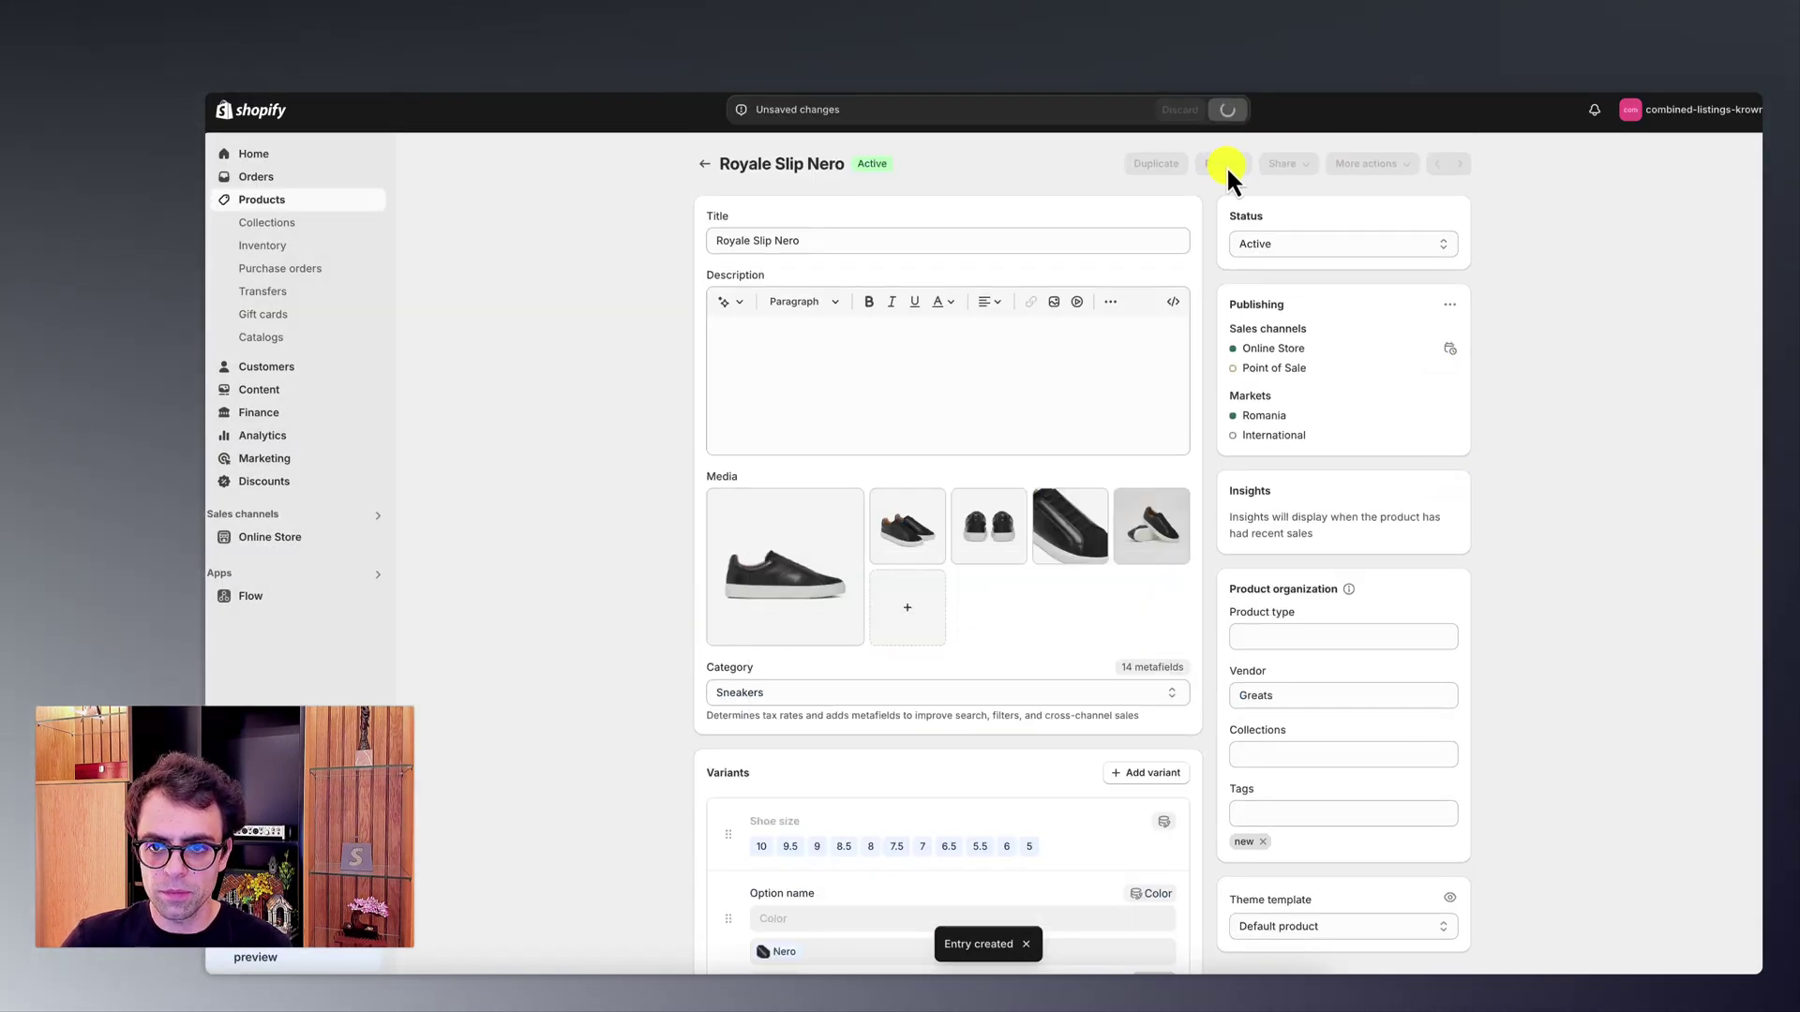
pyautogui.click(1223, 165)
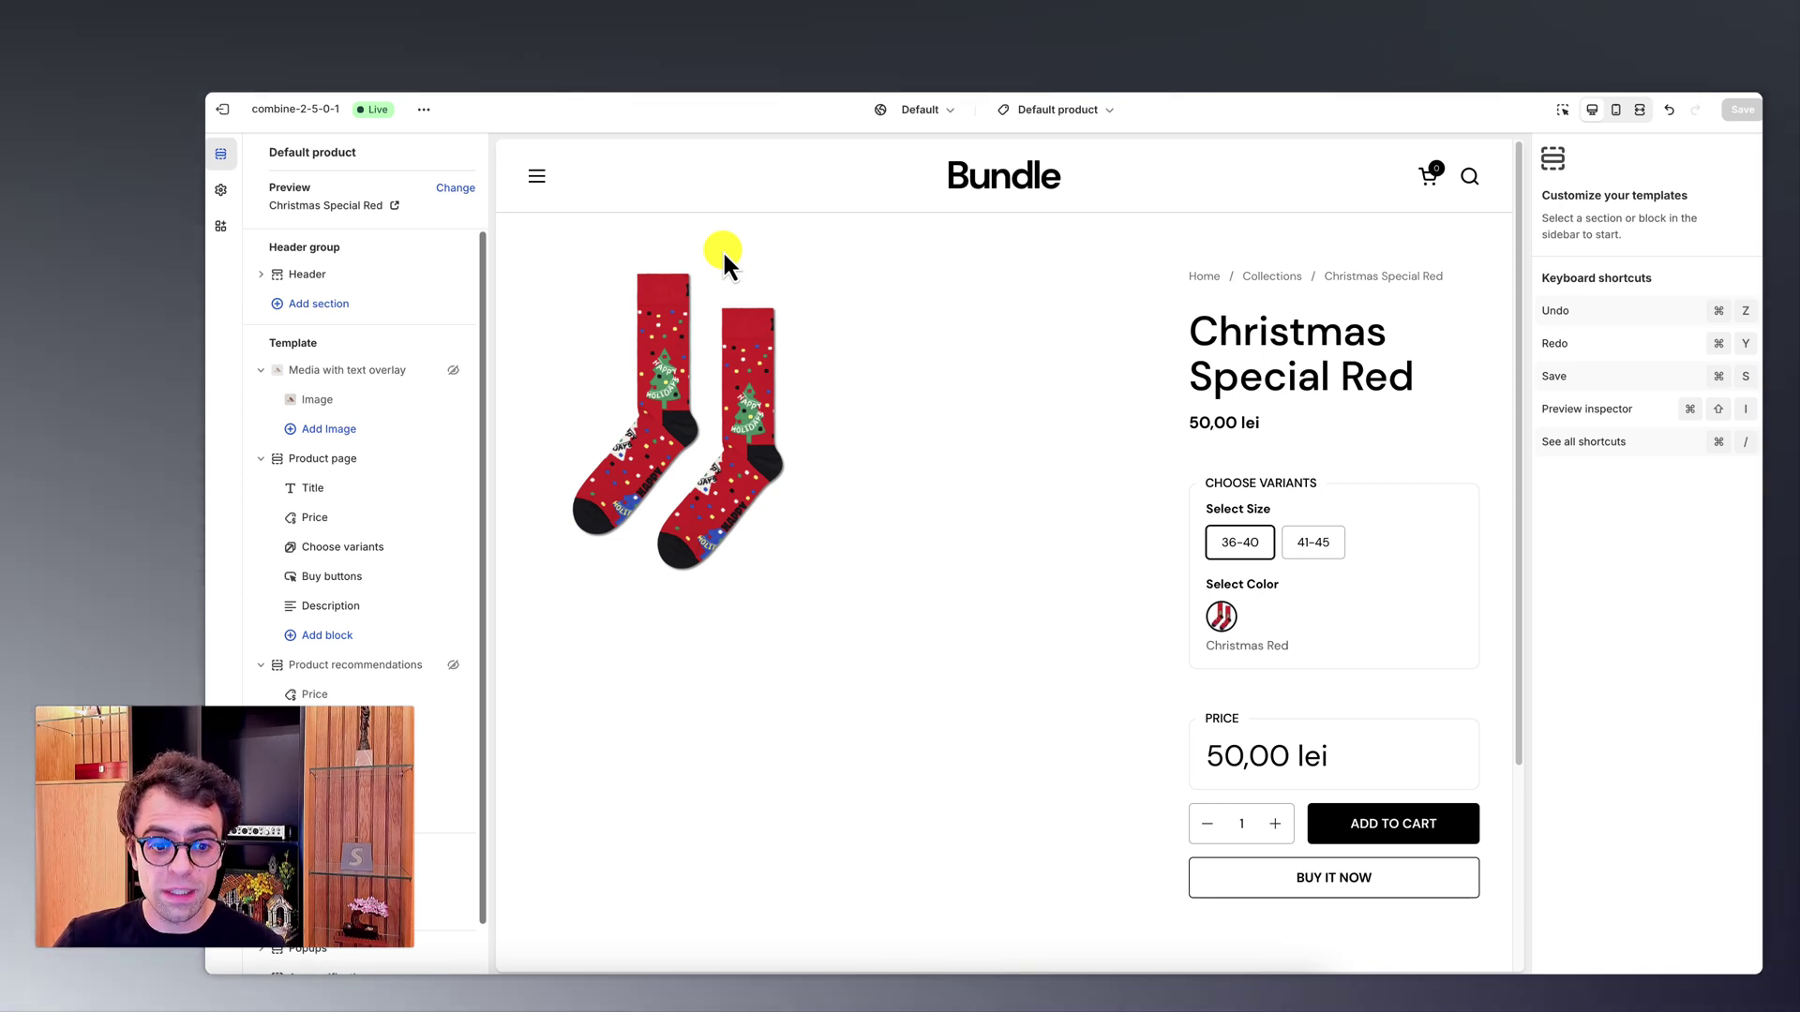
# Step: Add a Variant metafield block to the default product page and browse its dynamic sources
pyautogui.click(342, 634)
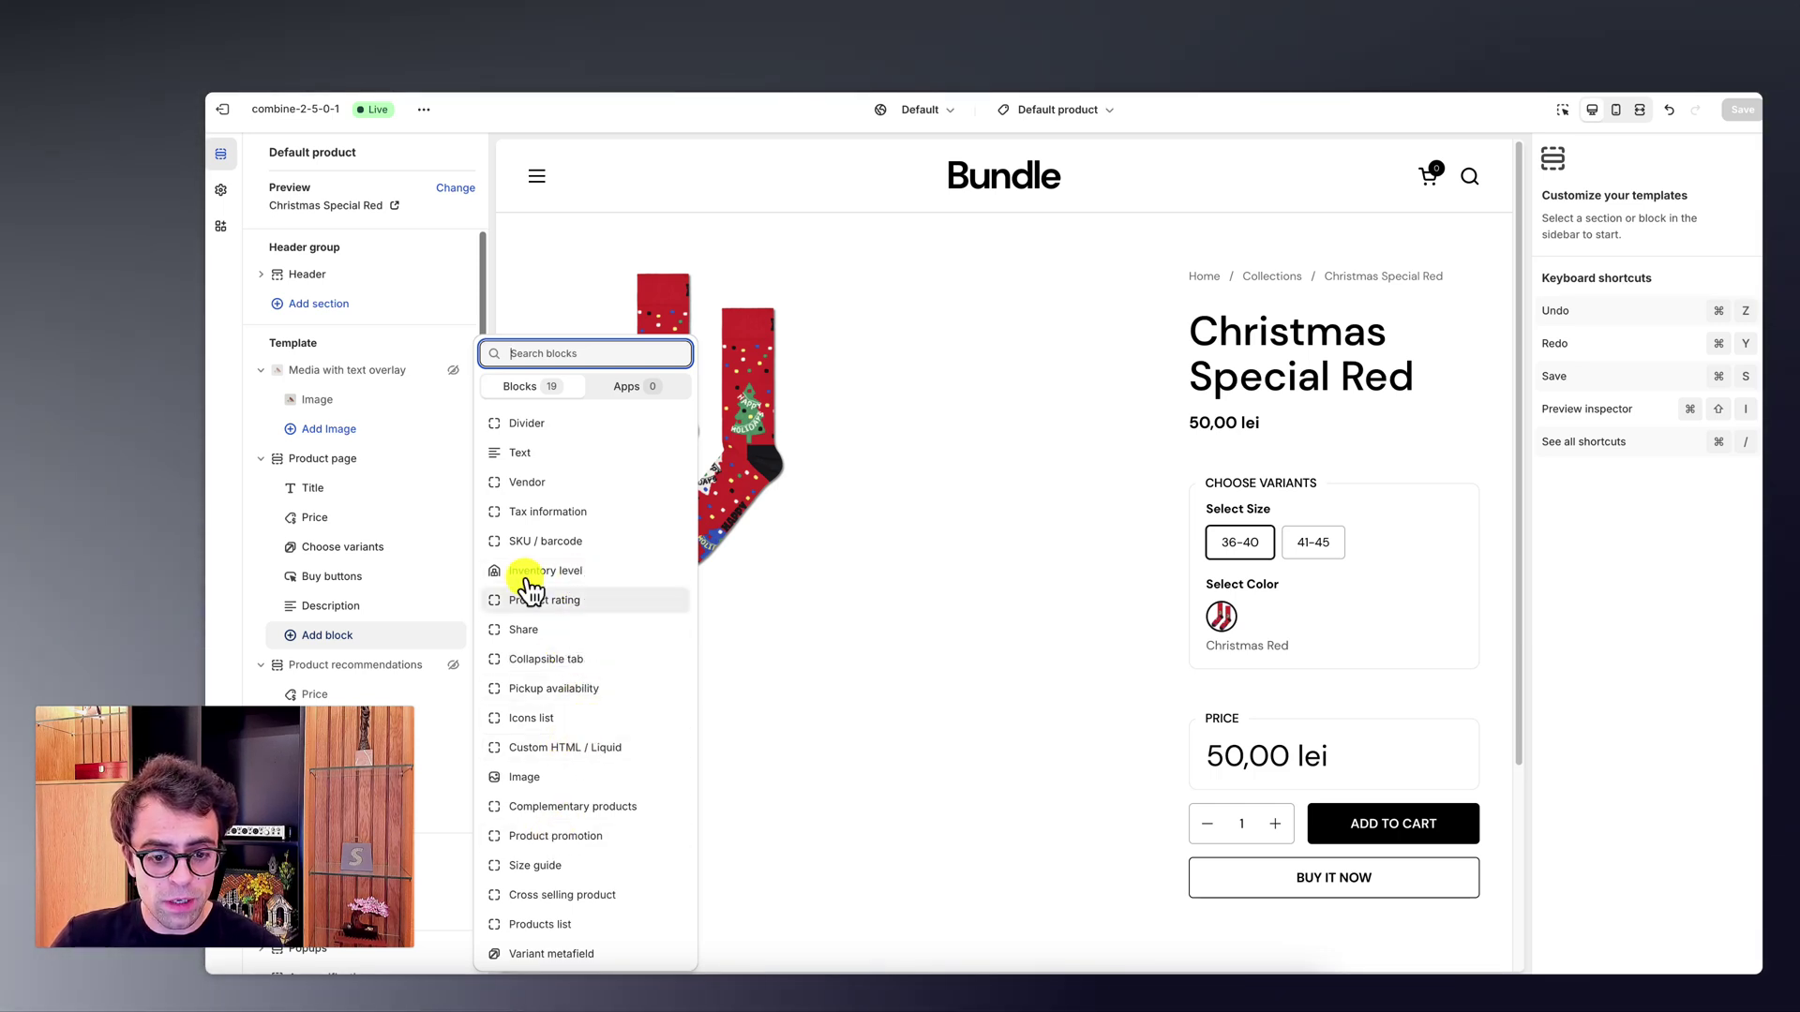
pyautogui.click(583, 954)
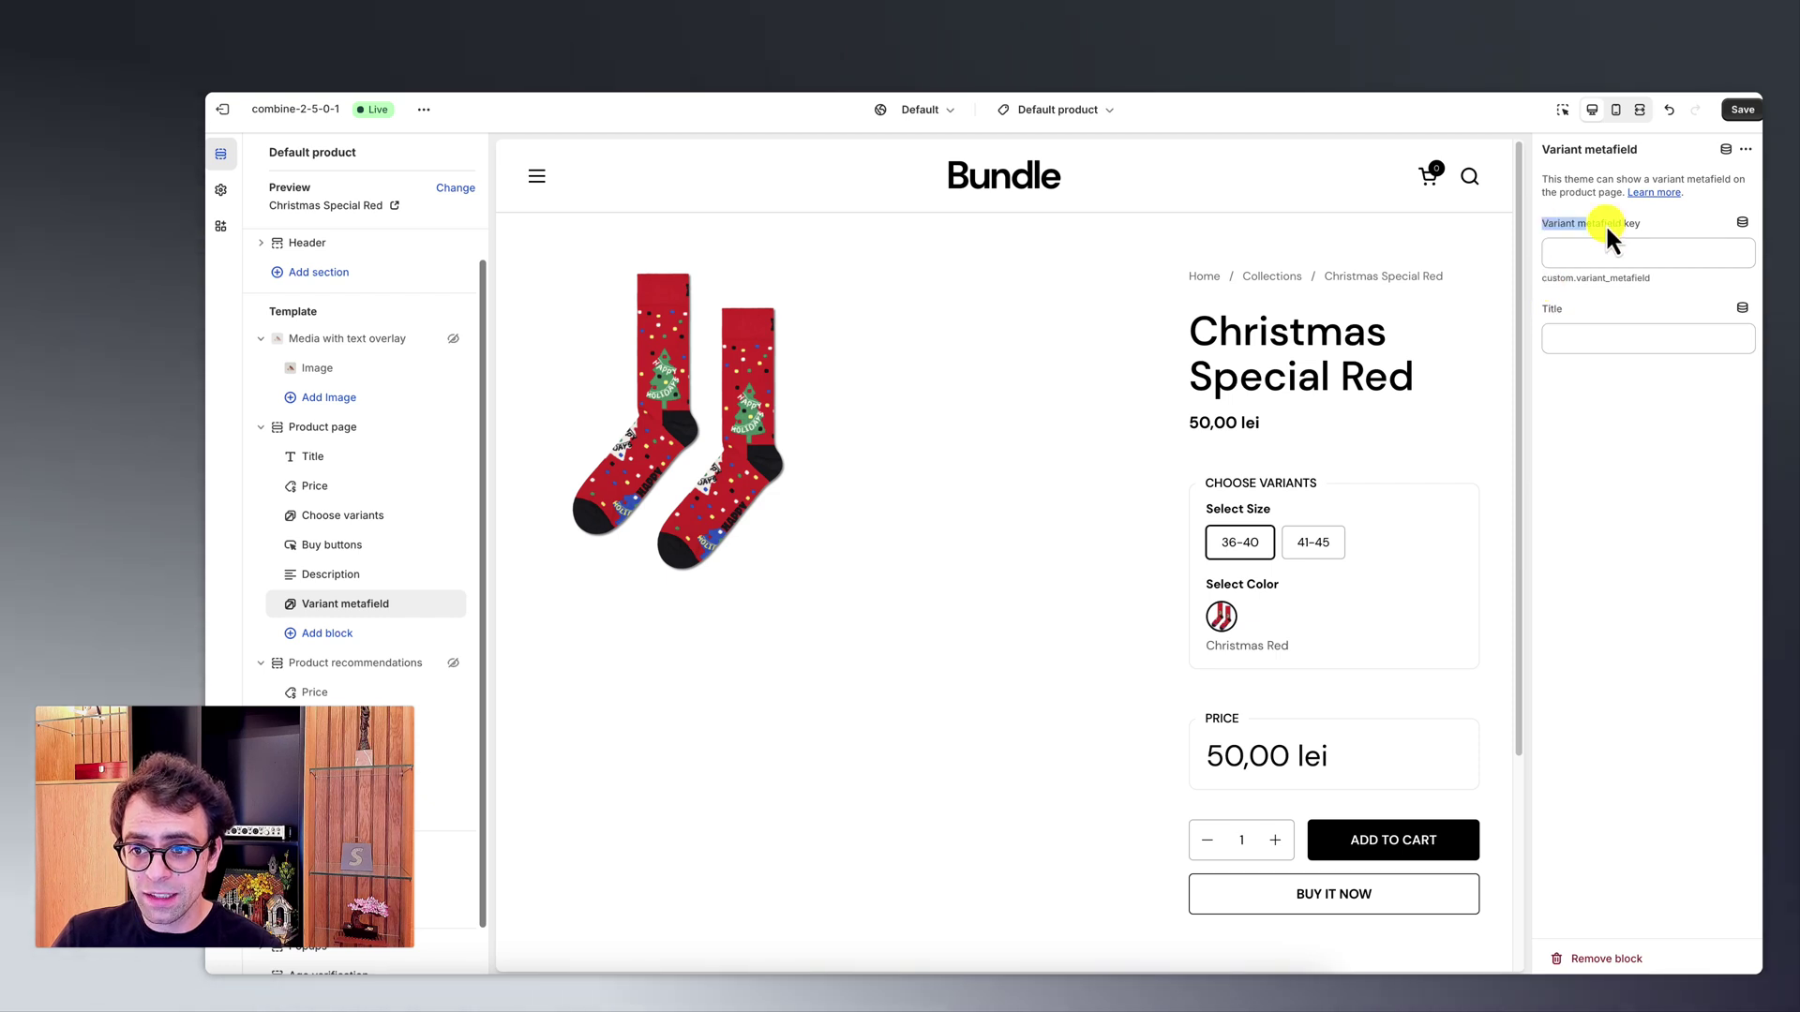
pyautogui.click(1741, 222)
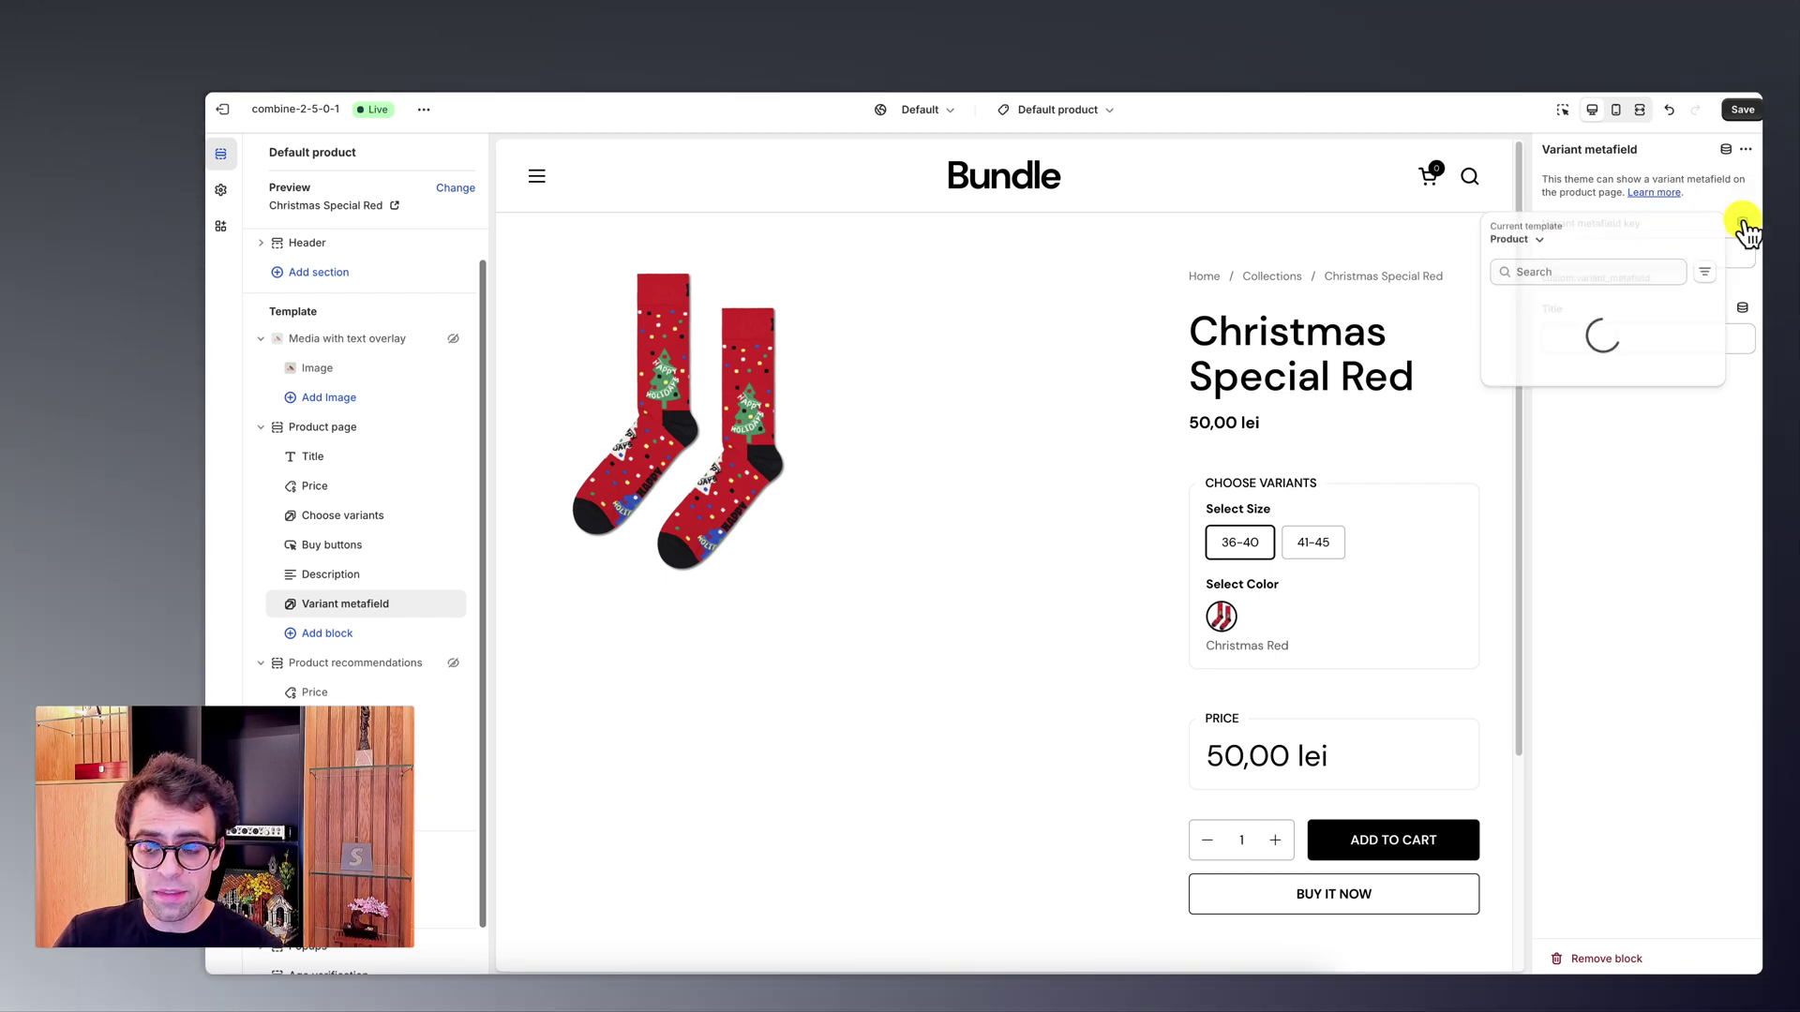
pyautogui.click(1590, 200)
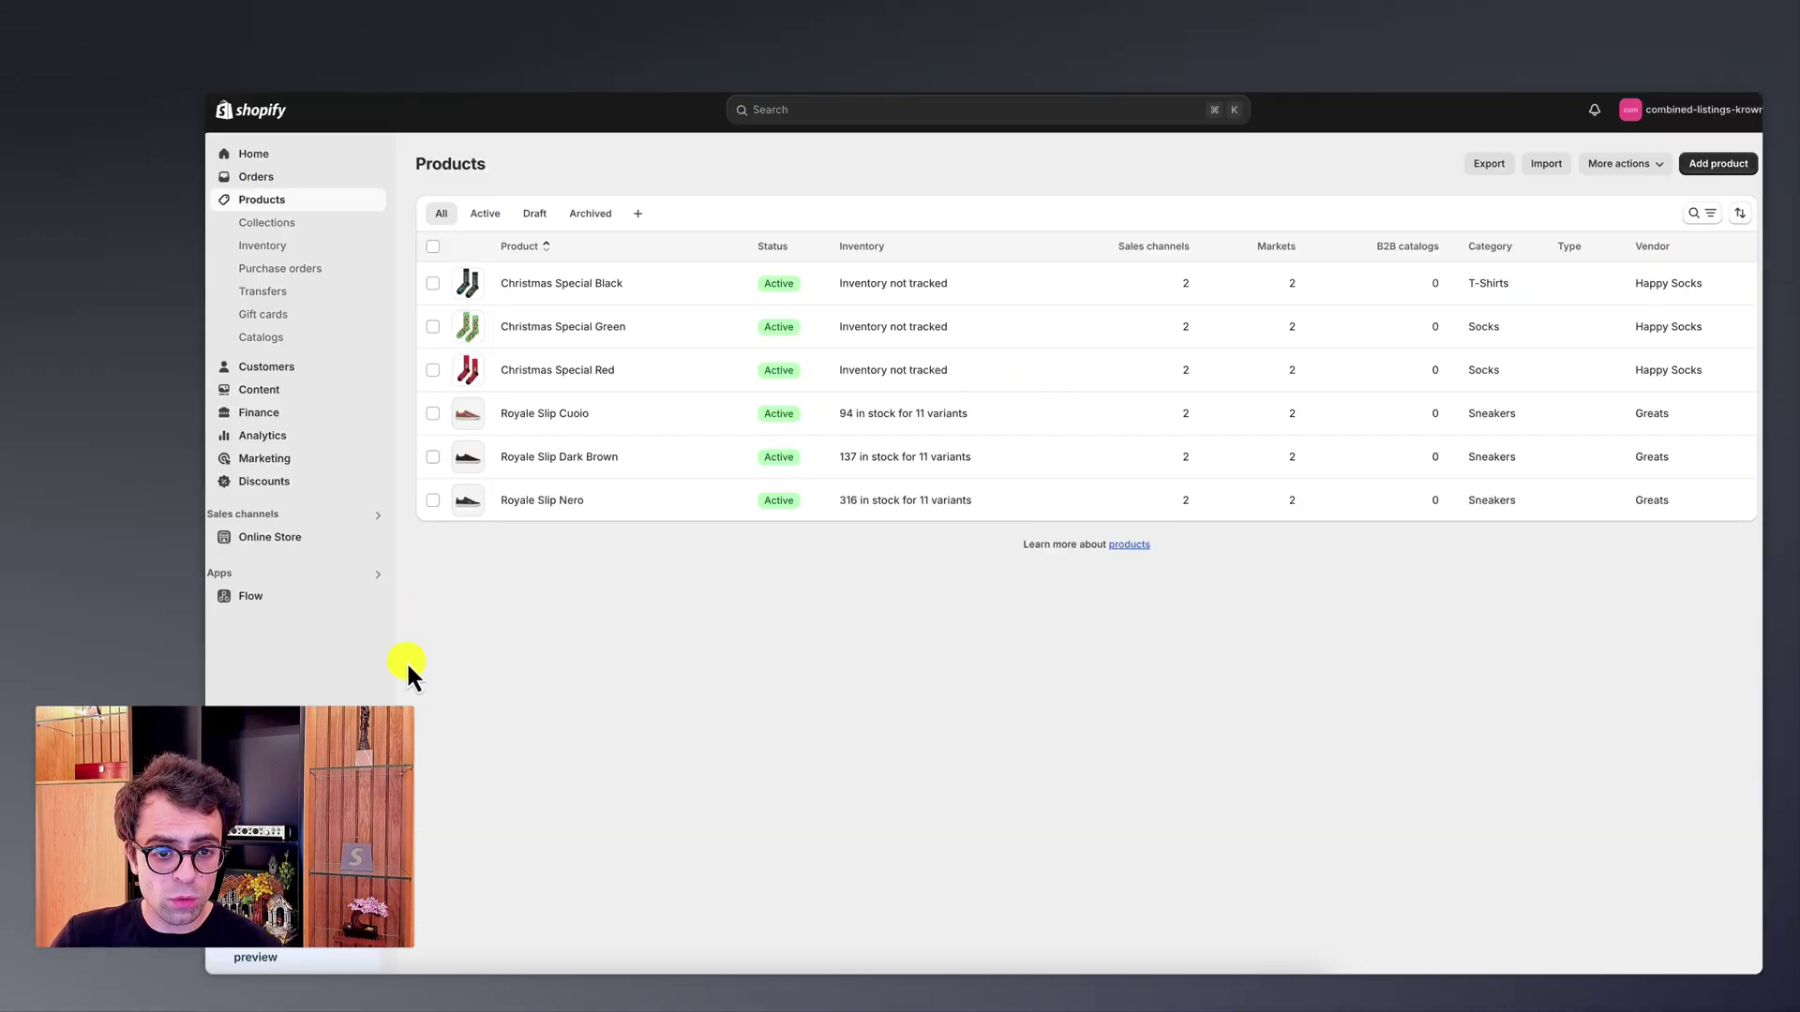
# Step: In Settings > Custom data > Variants, select the Length definition's custom.length key
pyautogui.click(302, 539)
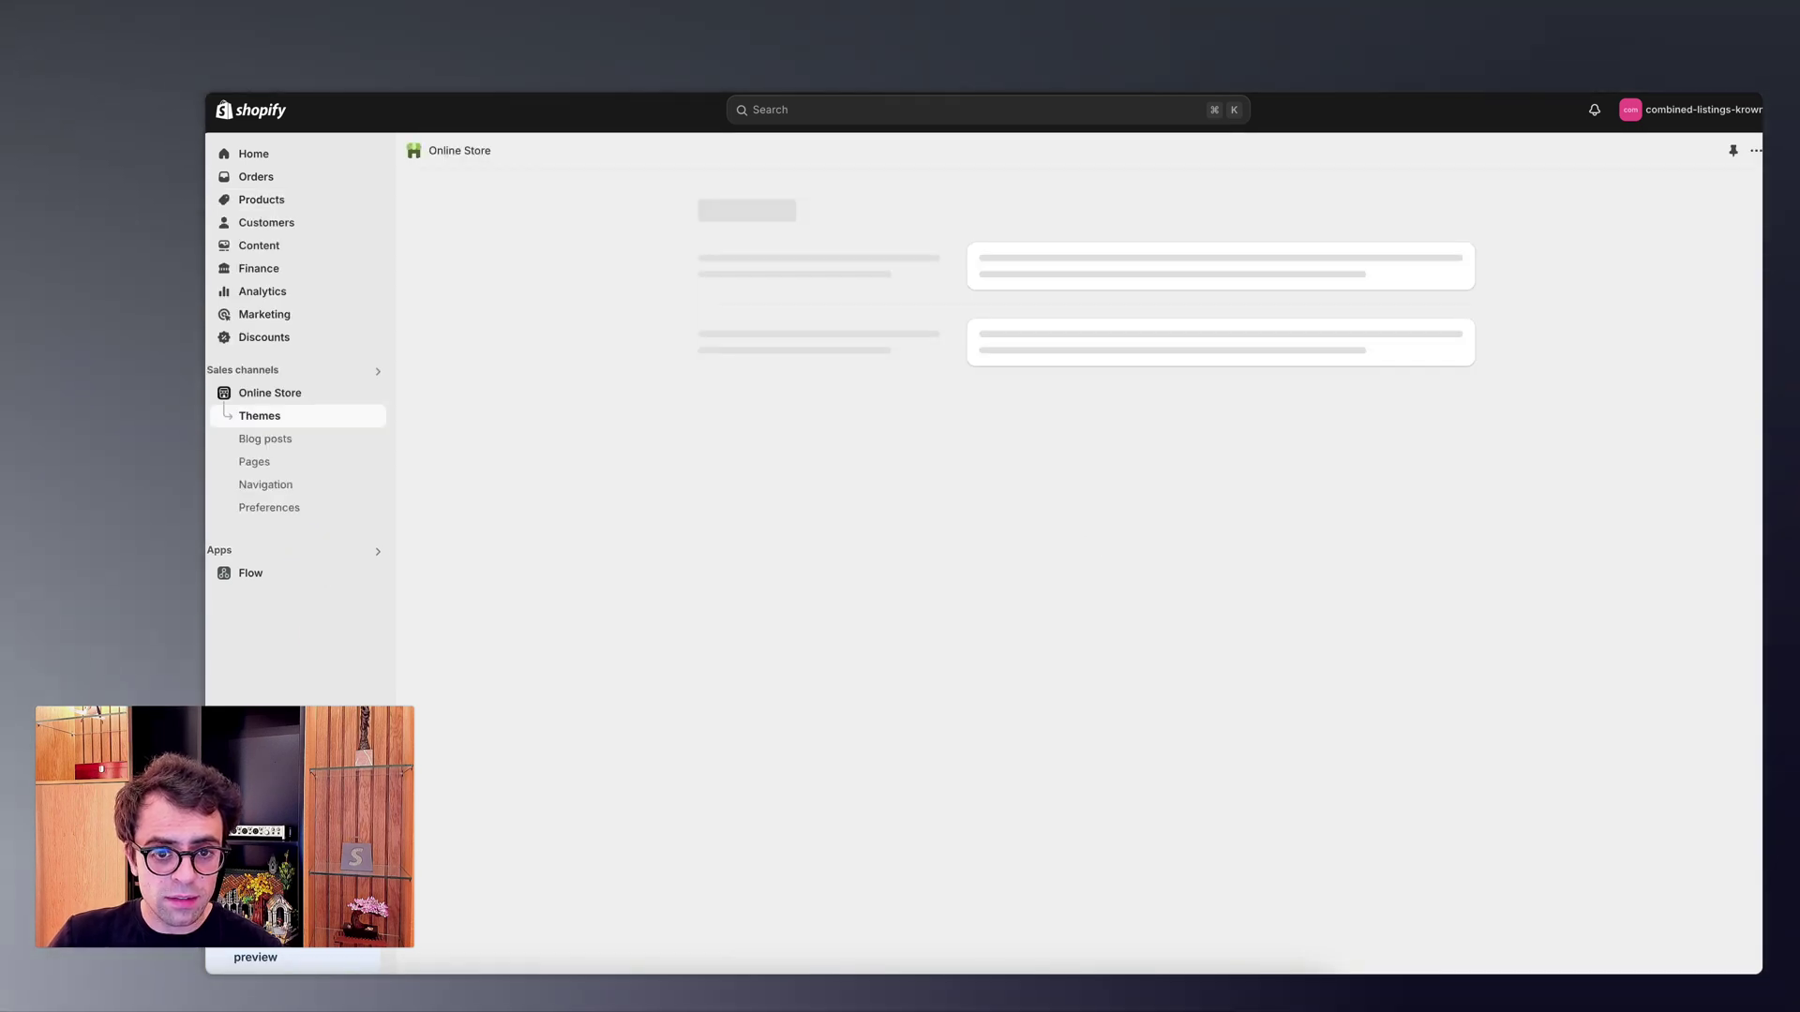
pyautogui.click(253, 928)
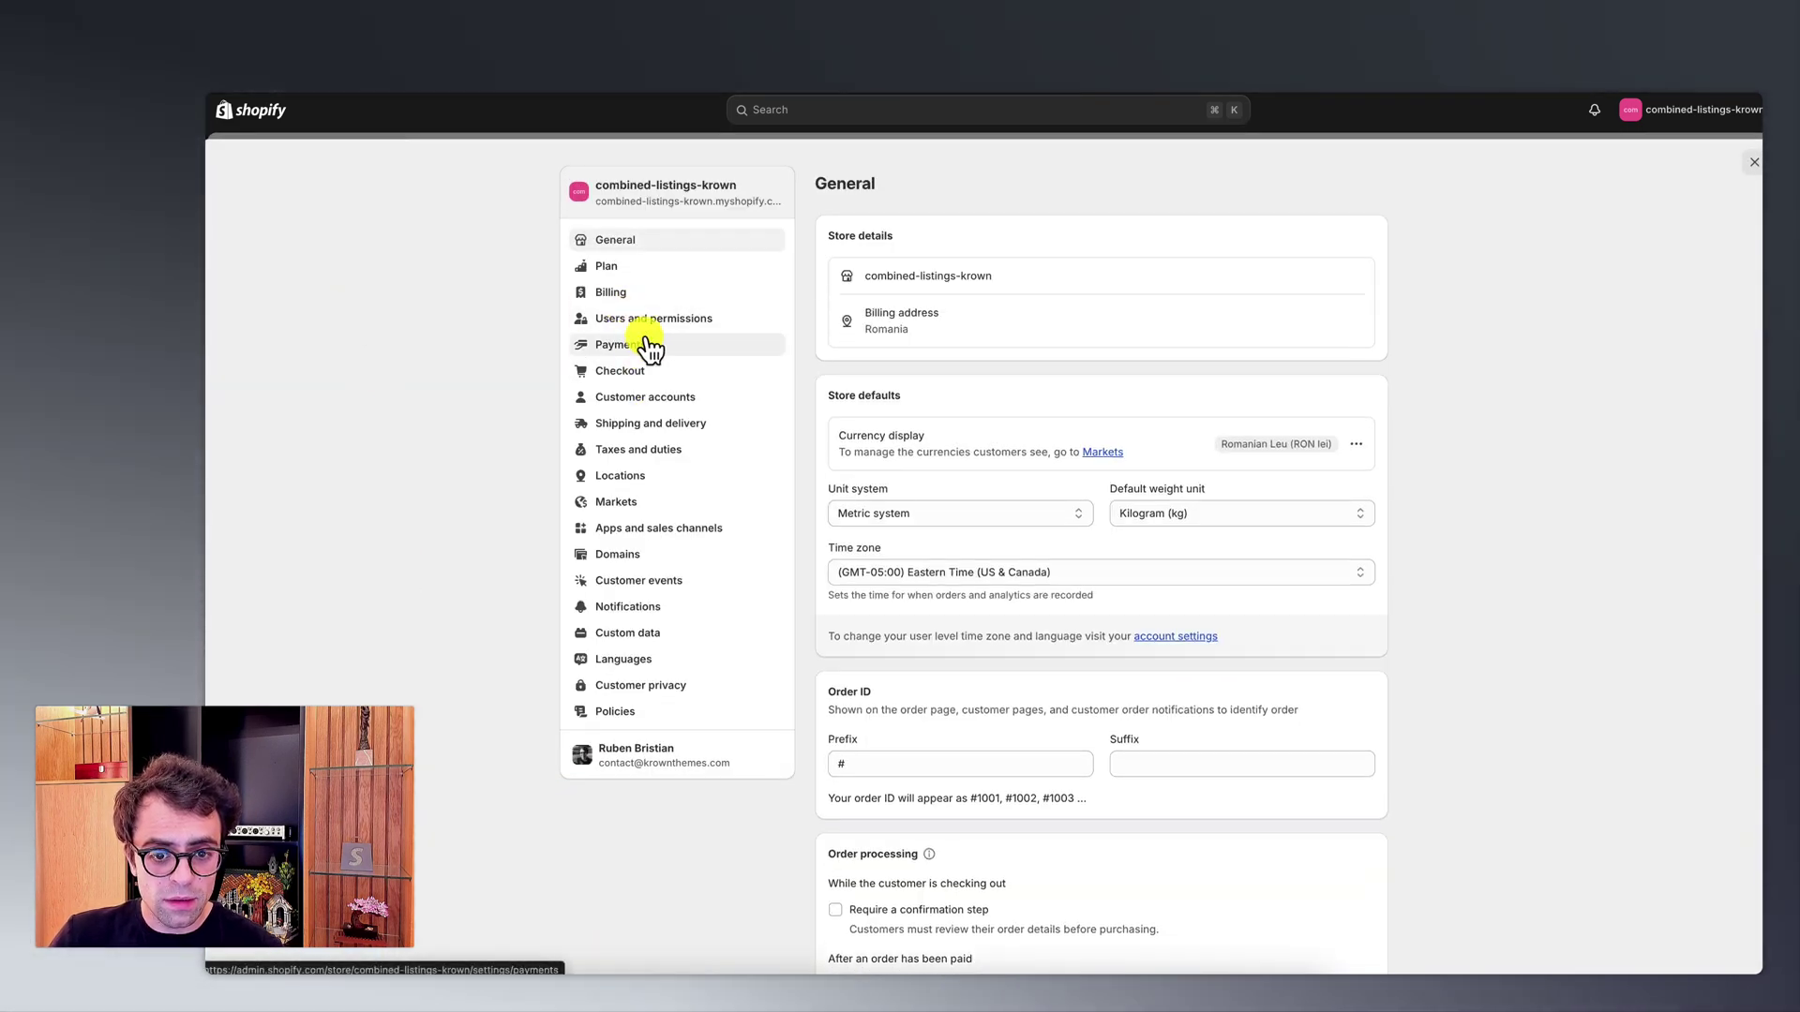
pyautogui.click(659, 634)
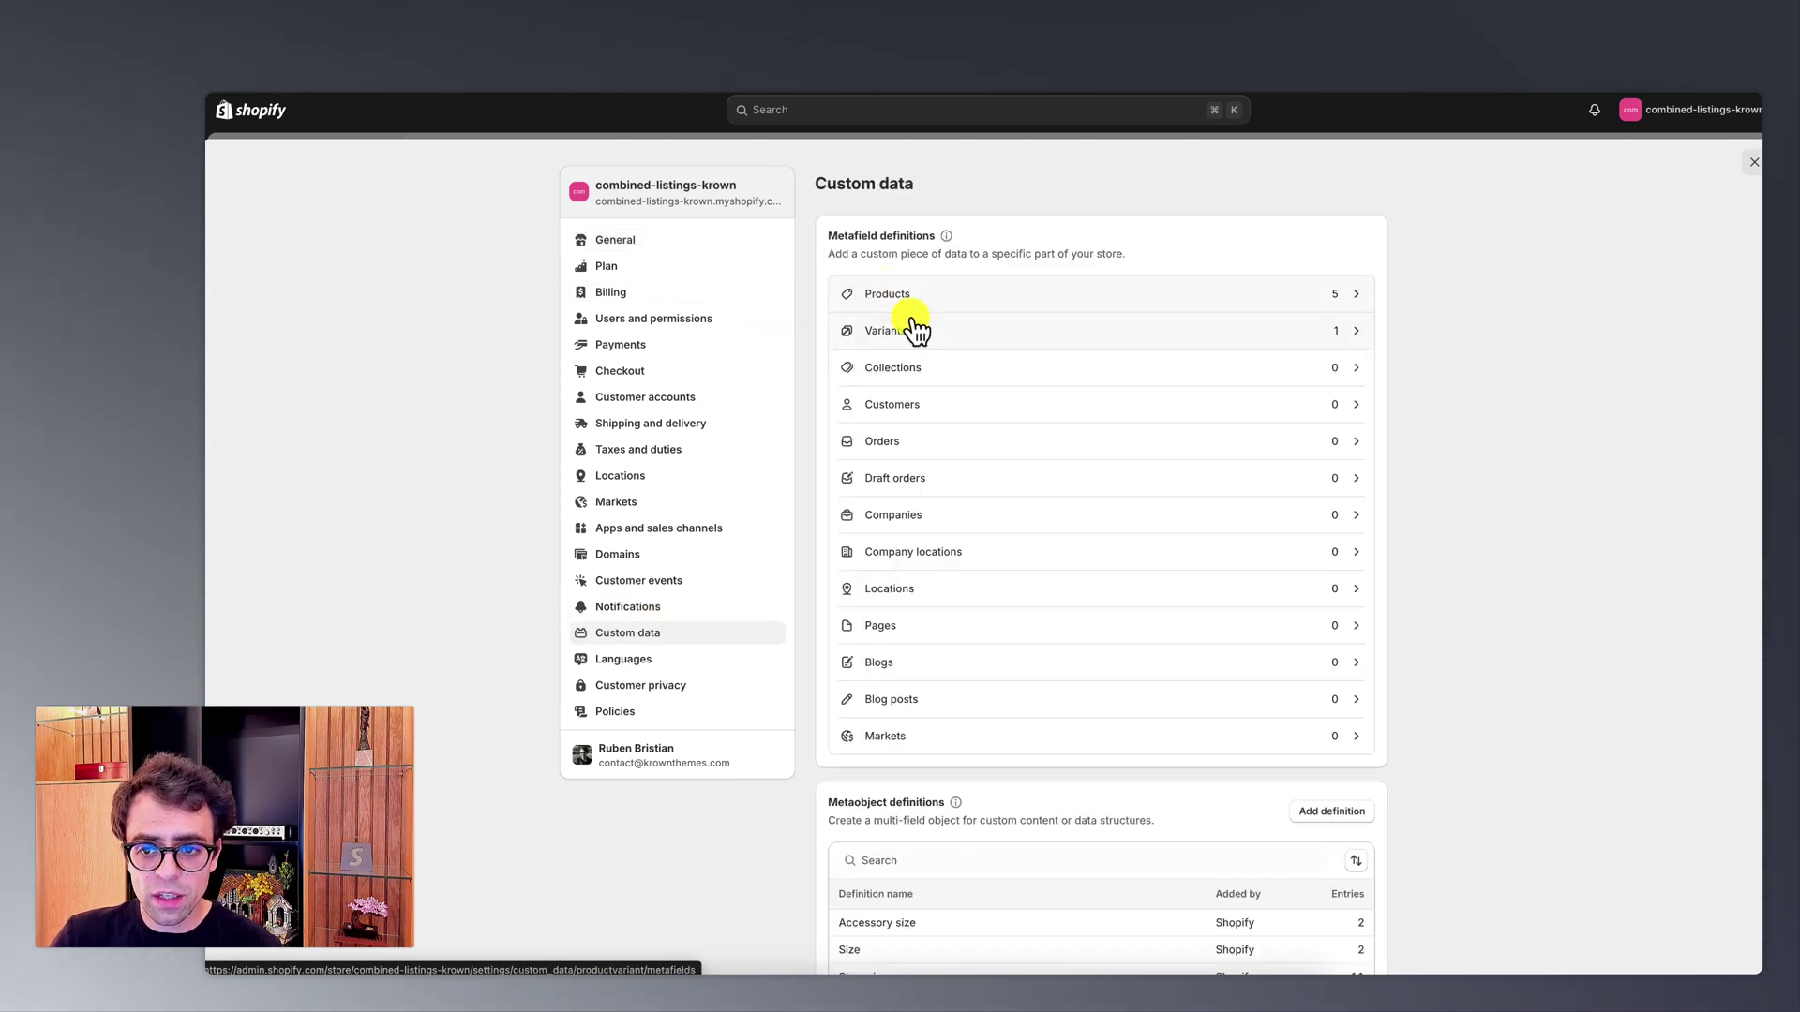
pyautogui.click(897, 337)
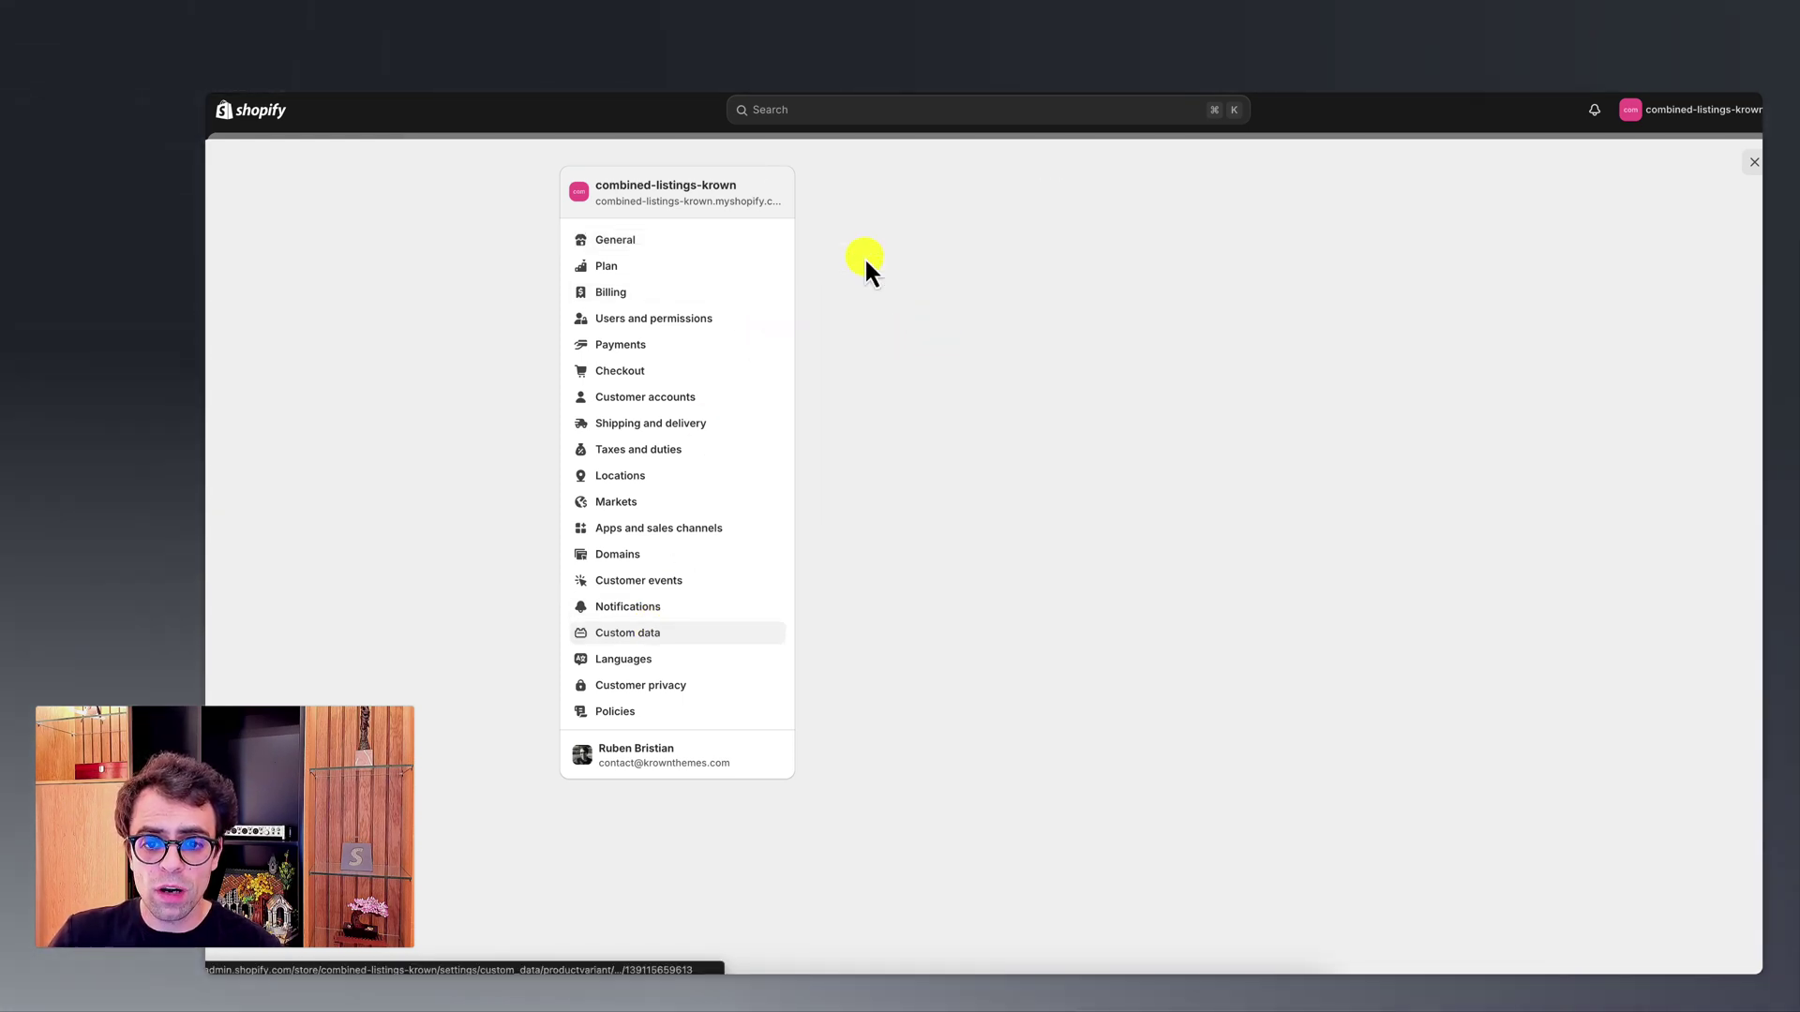
pyautogui.moveTo(934, 336); pyautogui.dragTo(836, 335)
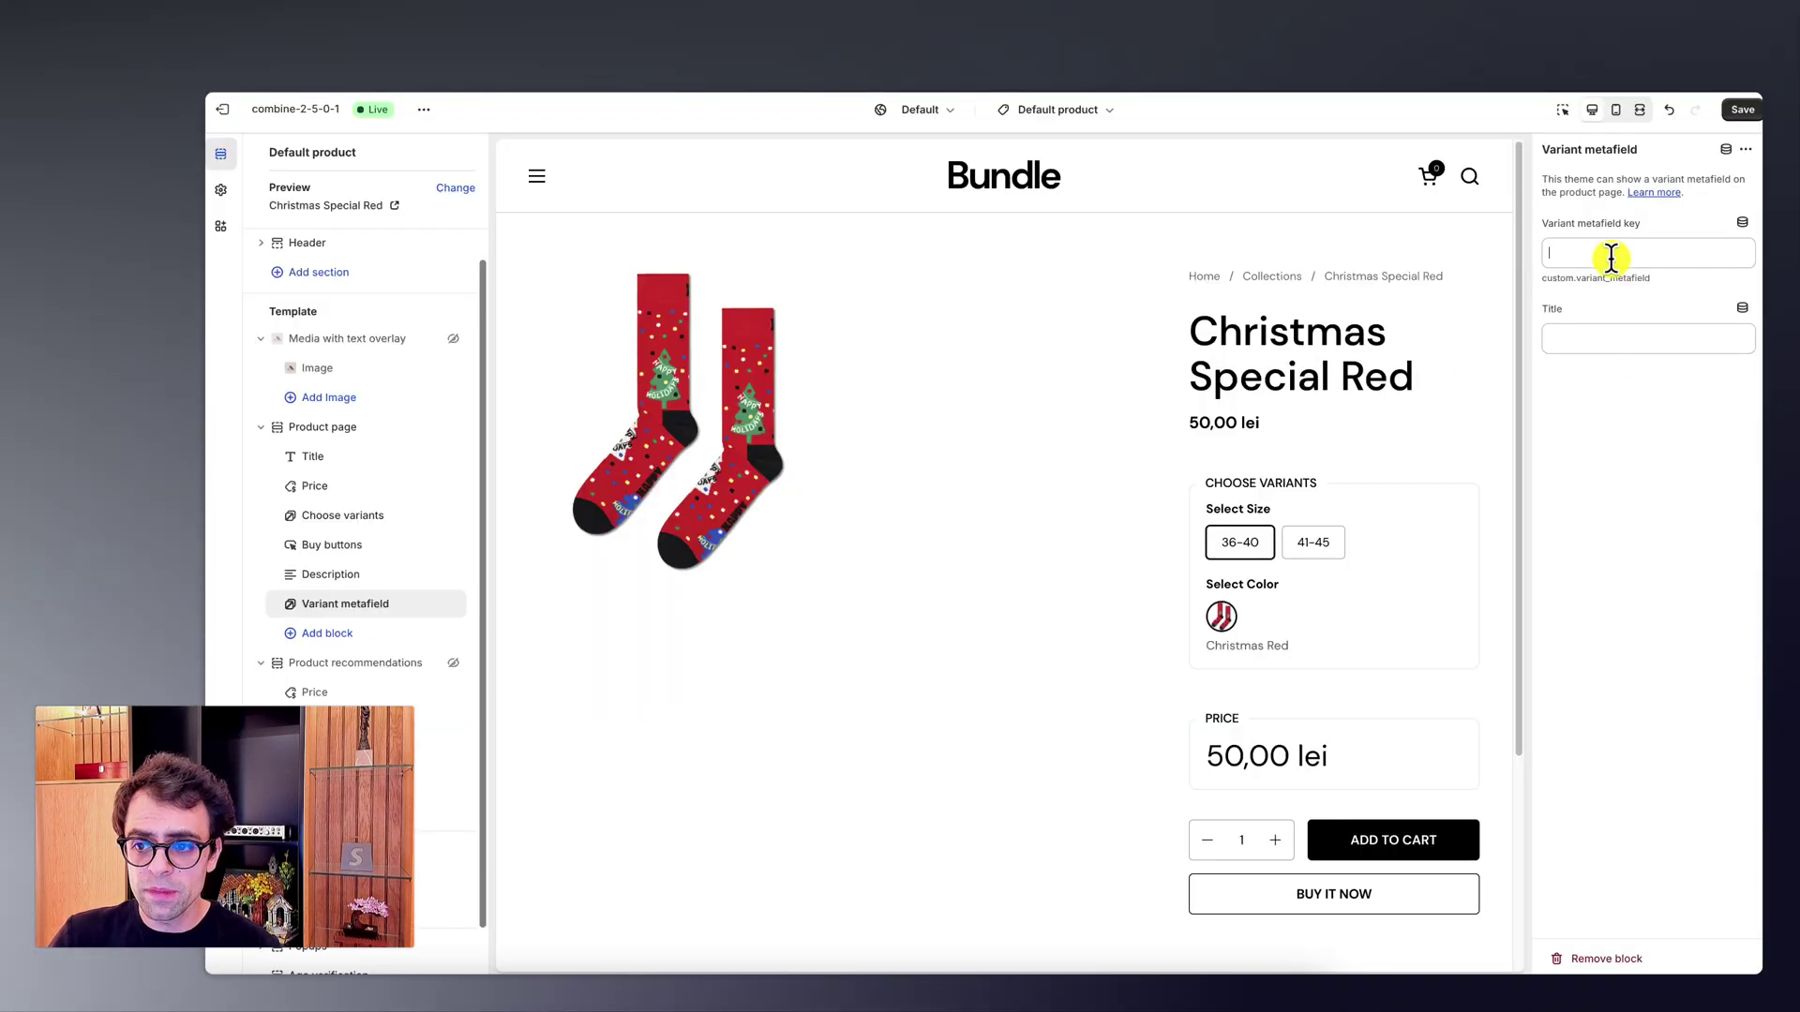
# Step: Set the metafield block's key to custom.length, title it 'Length', and save the template
pyautogui.write('custom.length')
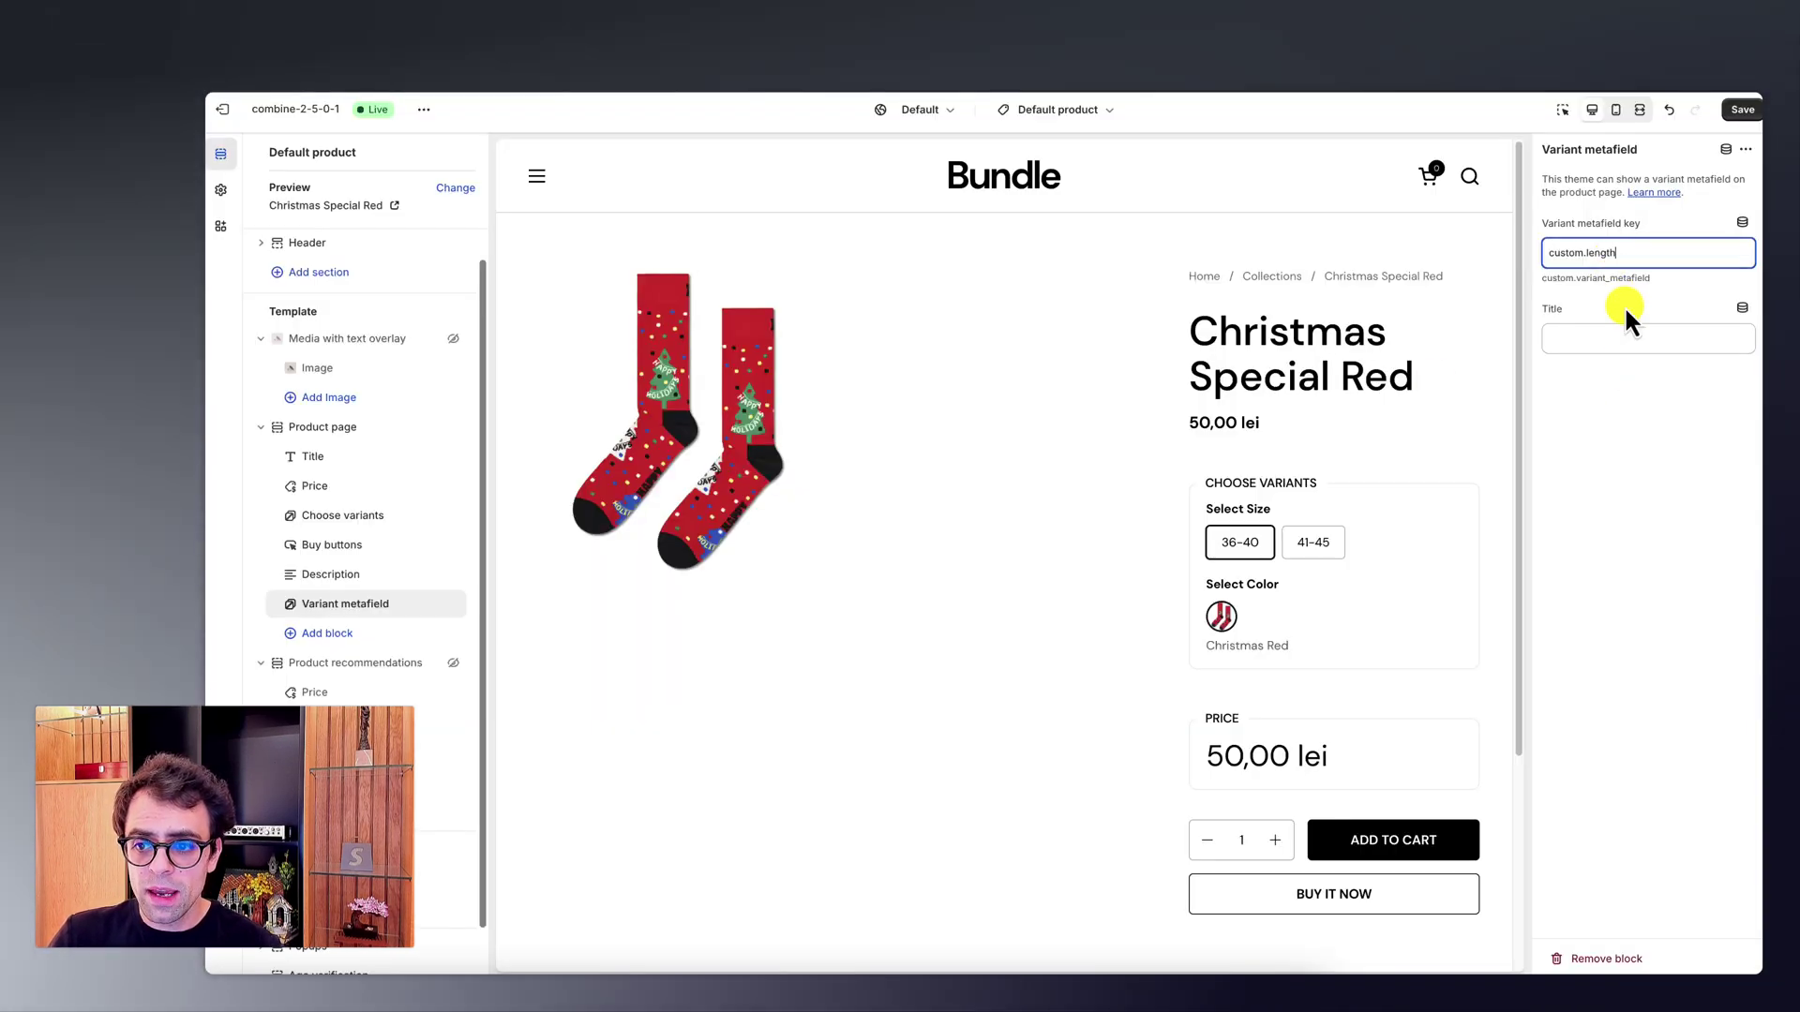
pyautogui.click(1619, 338)
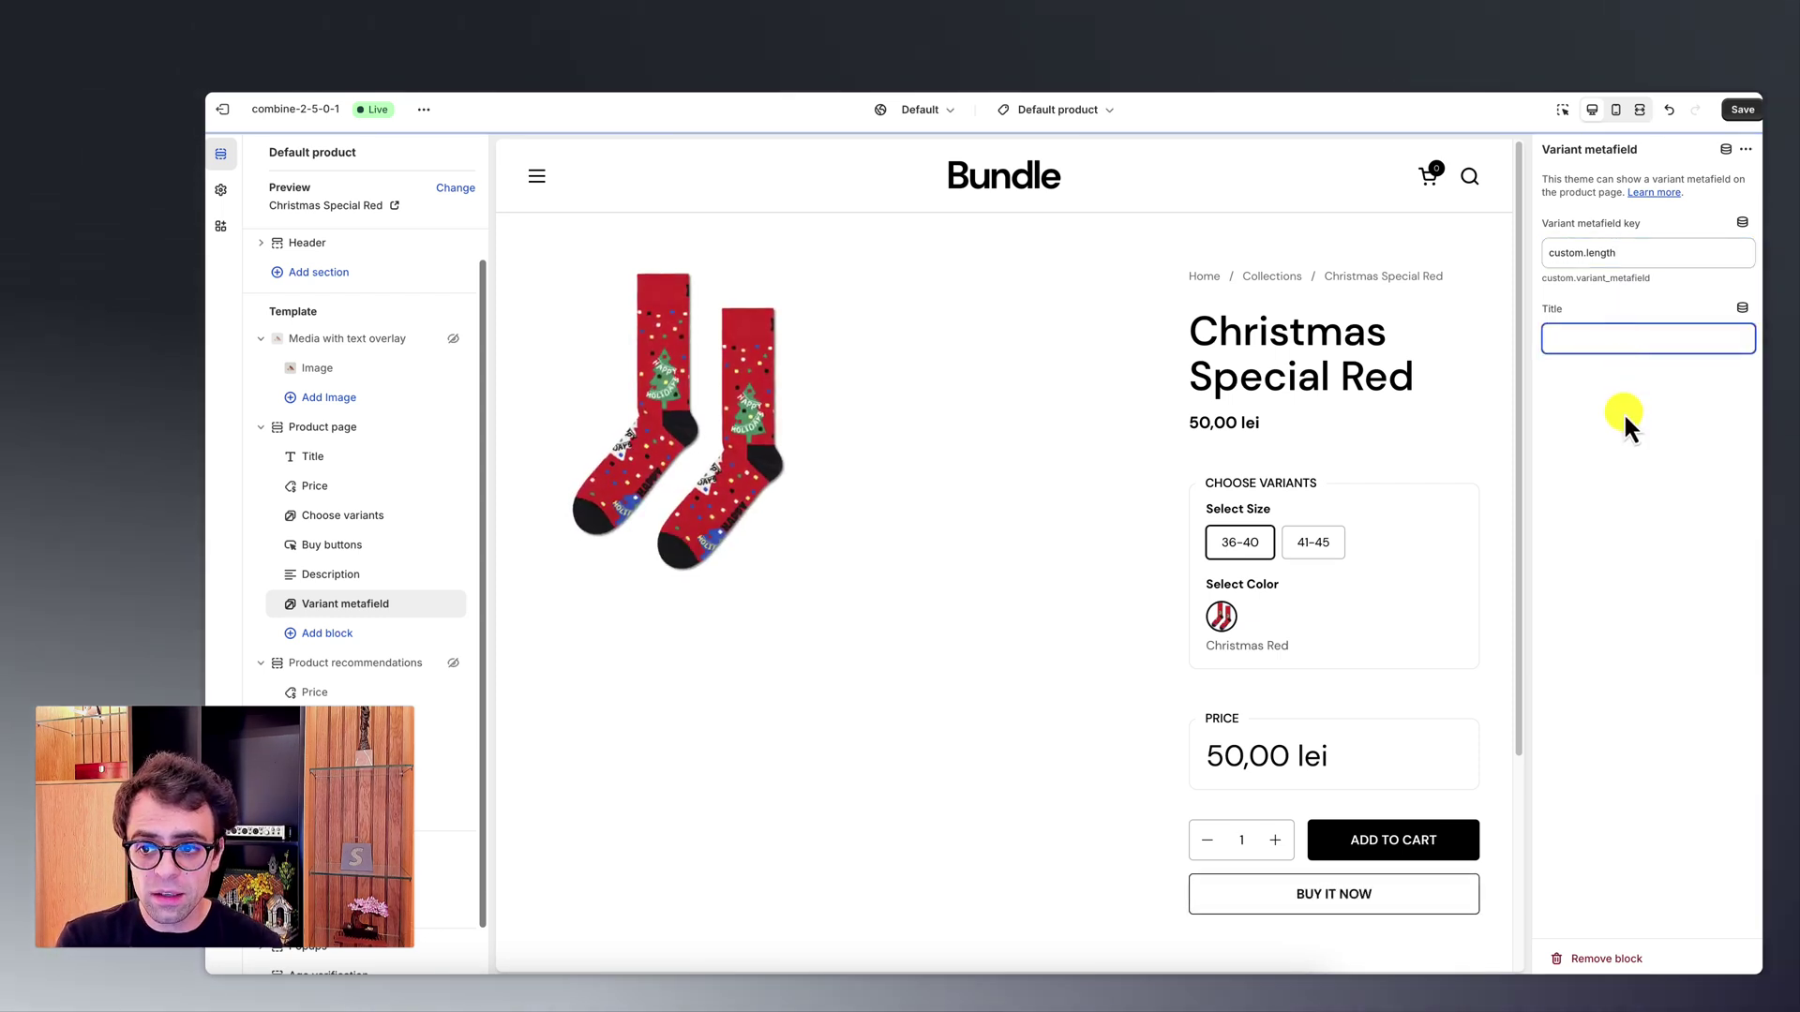
pyautogui.write('Length')
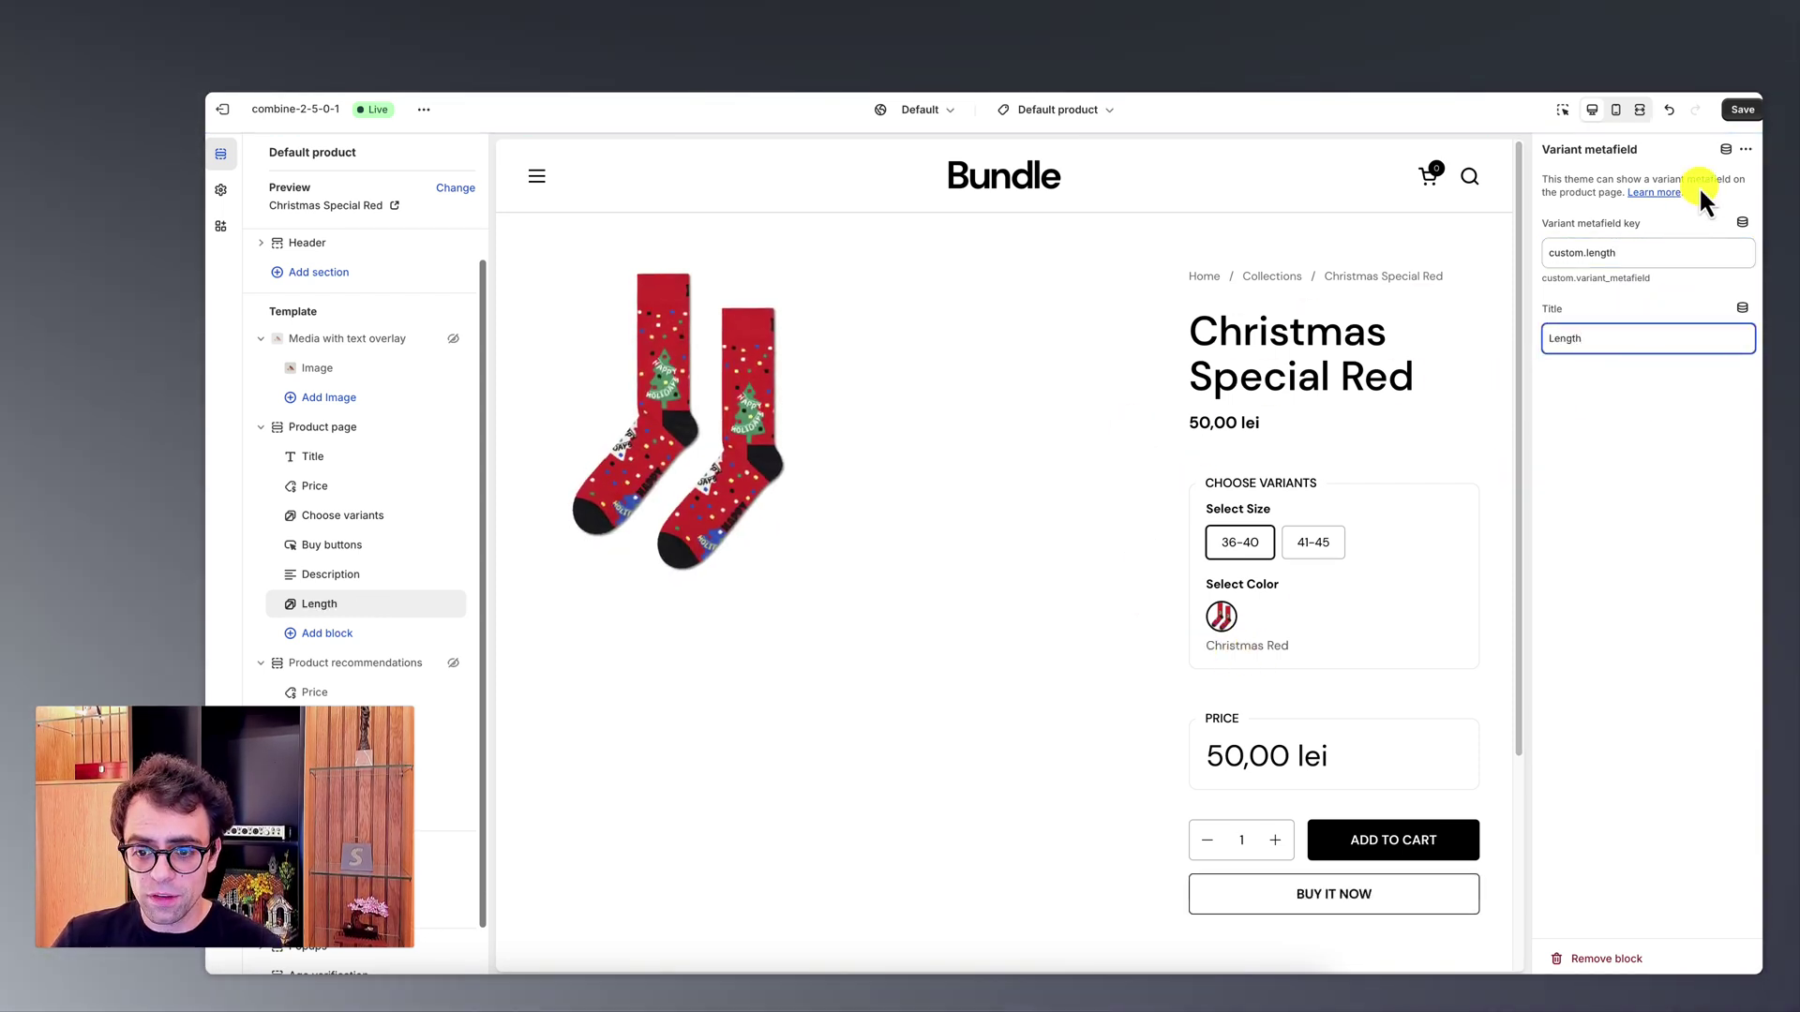
pyautogui.click(1737, 108)
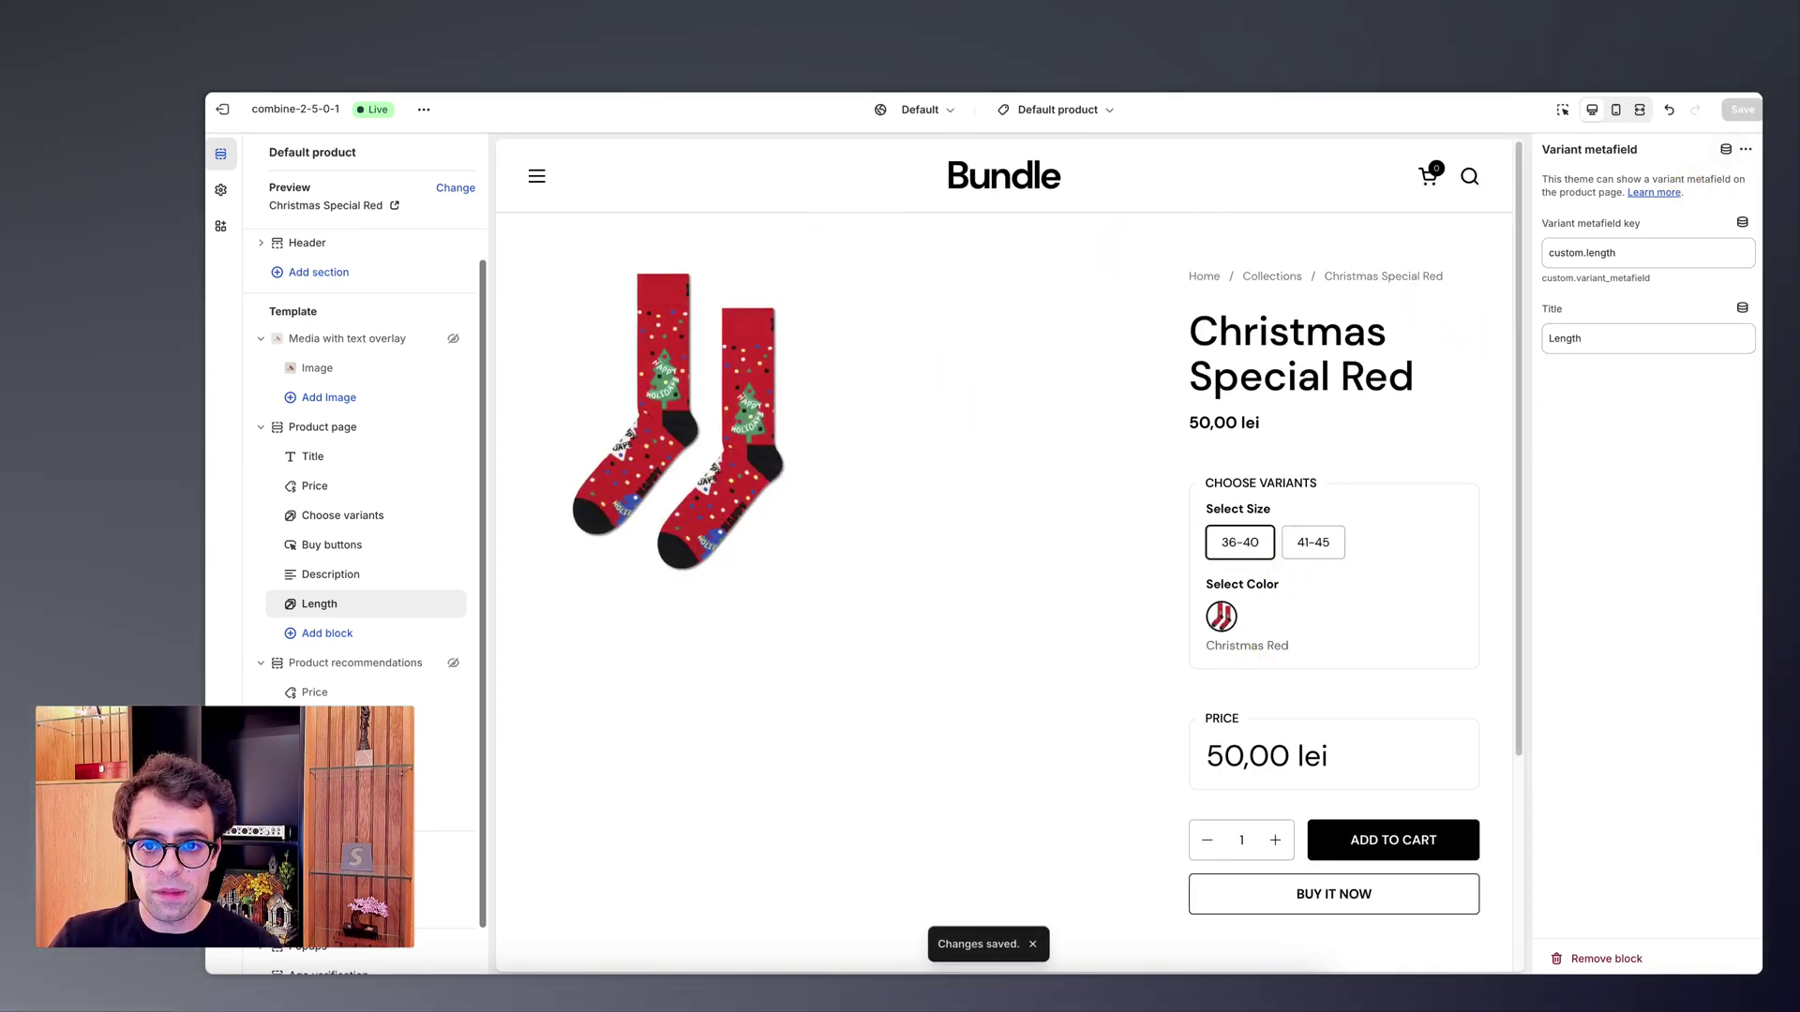
# Step: Return to the admin and open the Christmas Special Red product's variants
pyautogui.hotkey('ctrl', 'Tab')
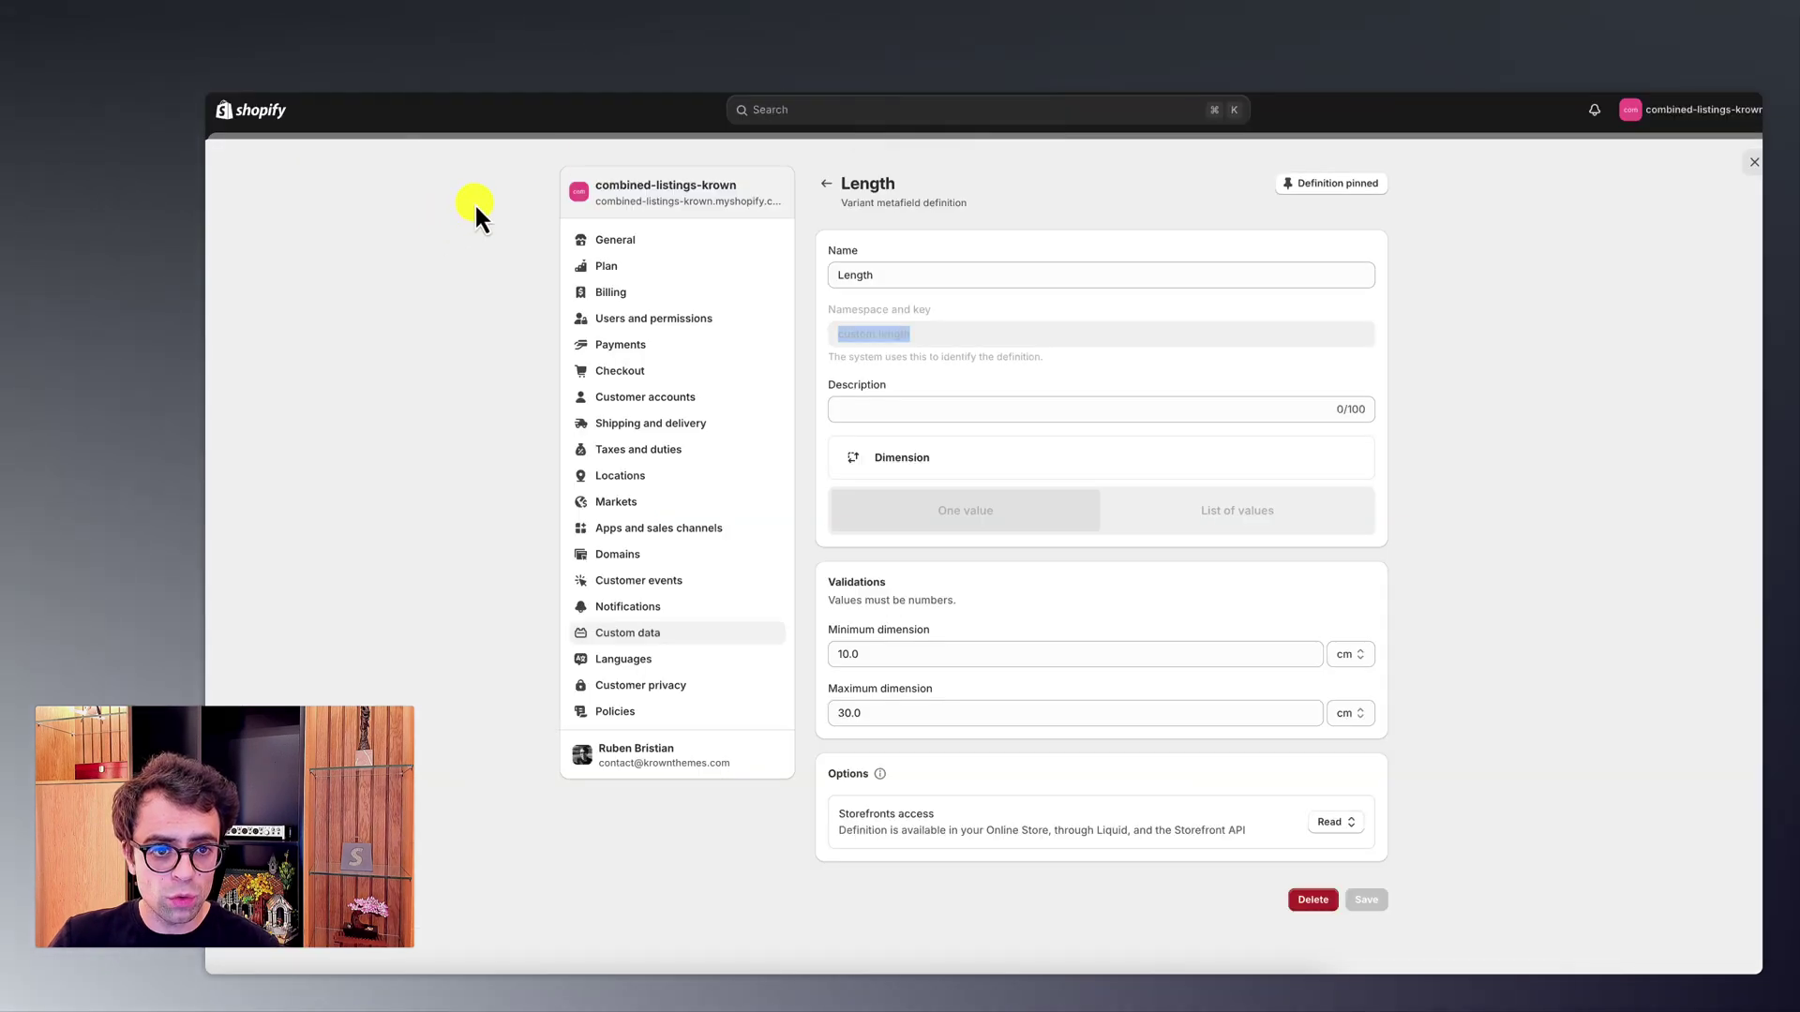
pyautogui.press('Escape')
pyautogui.click(272, 200)
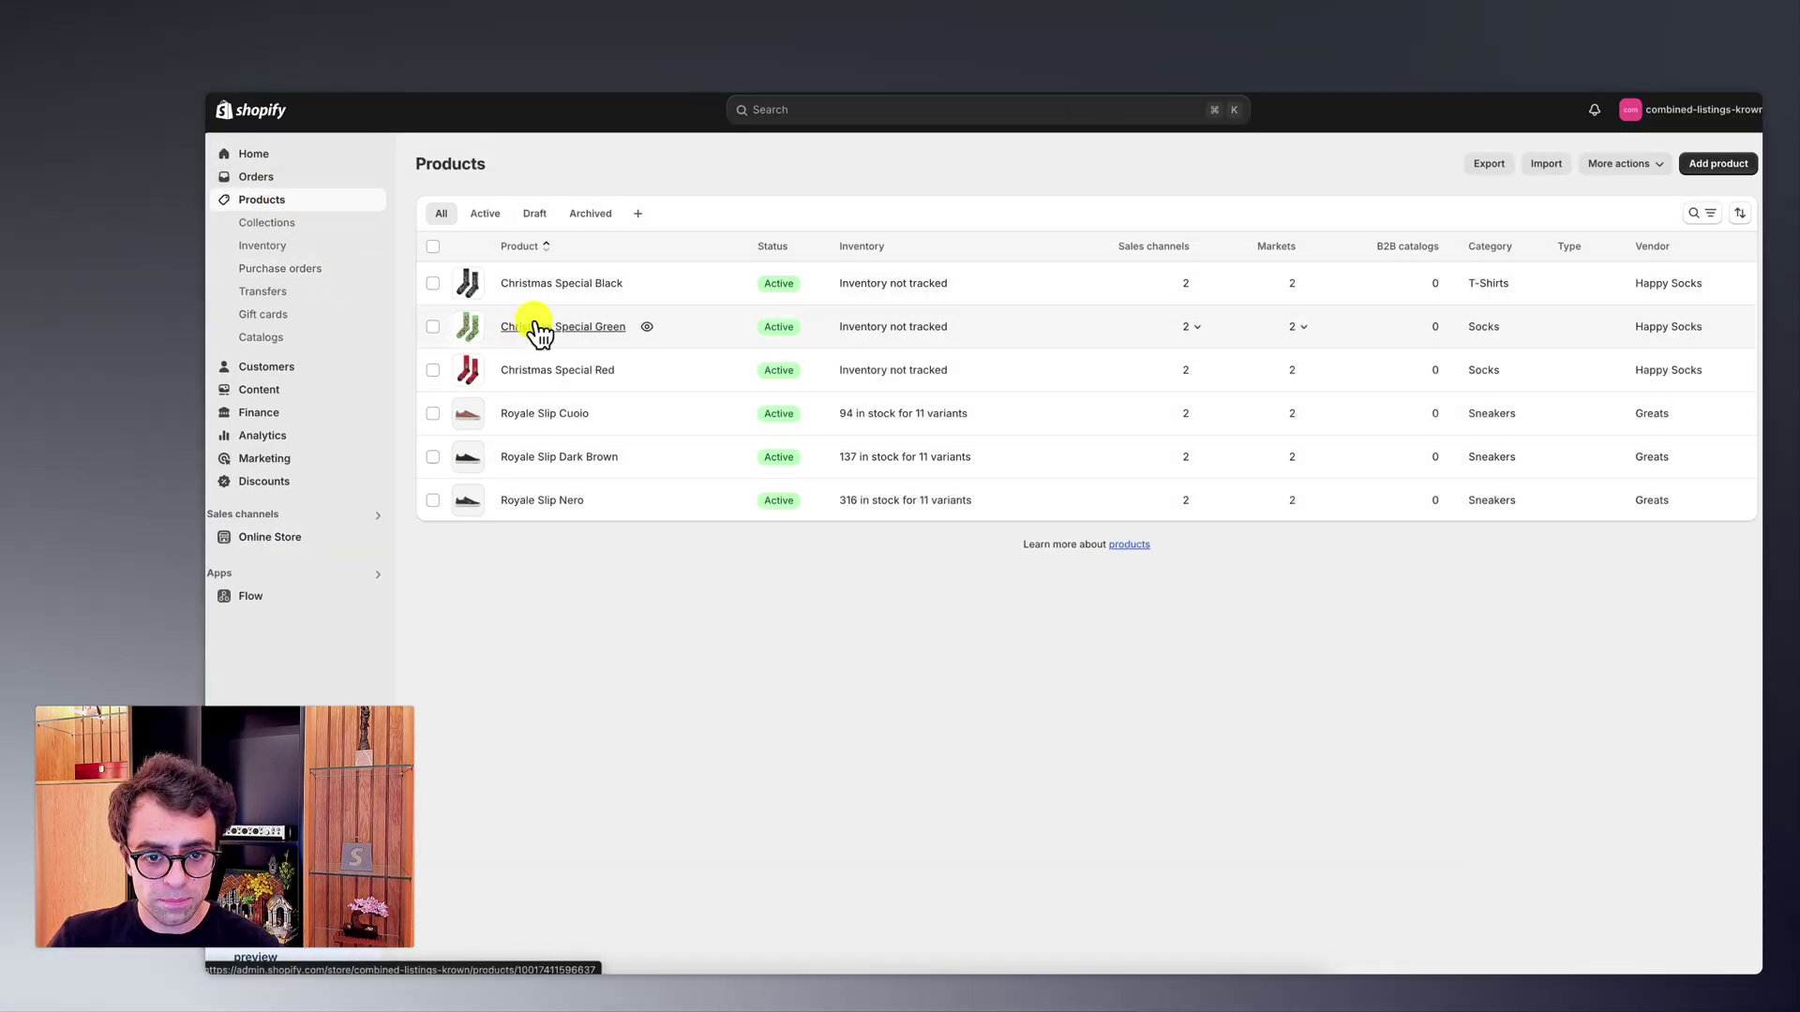
pyautogui.click(544, 380)
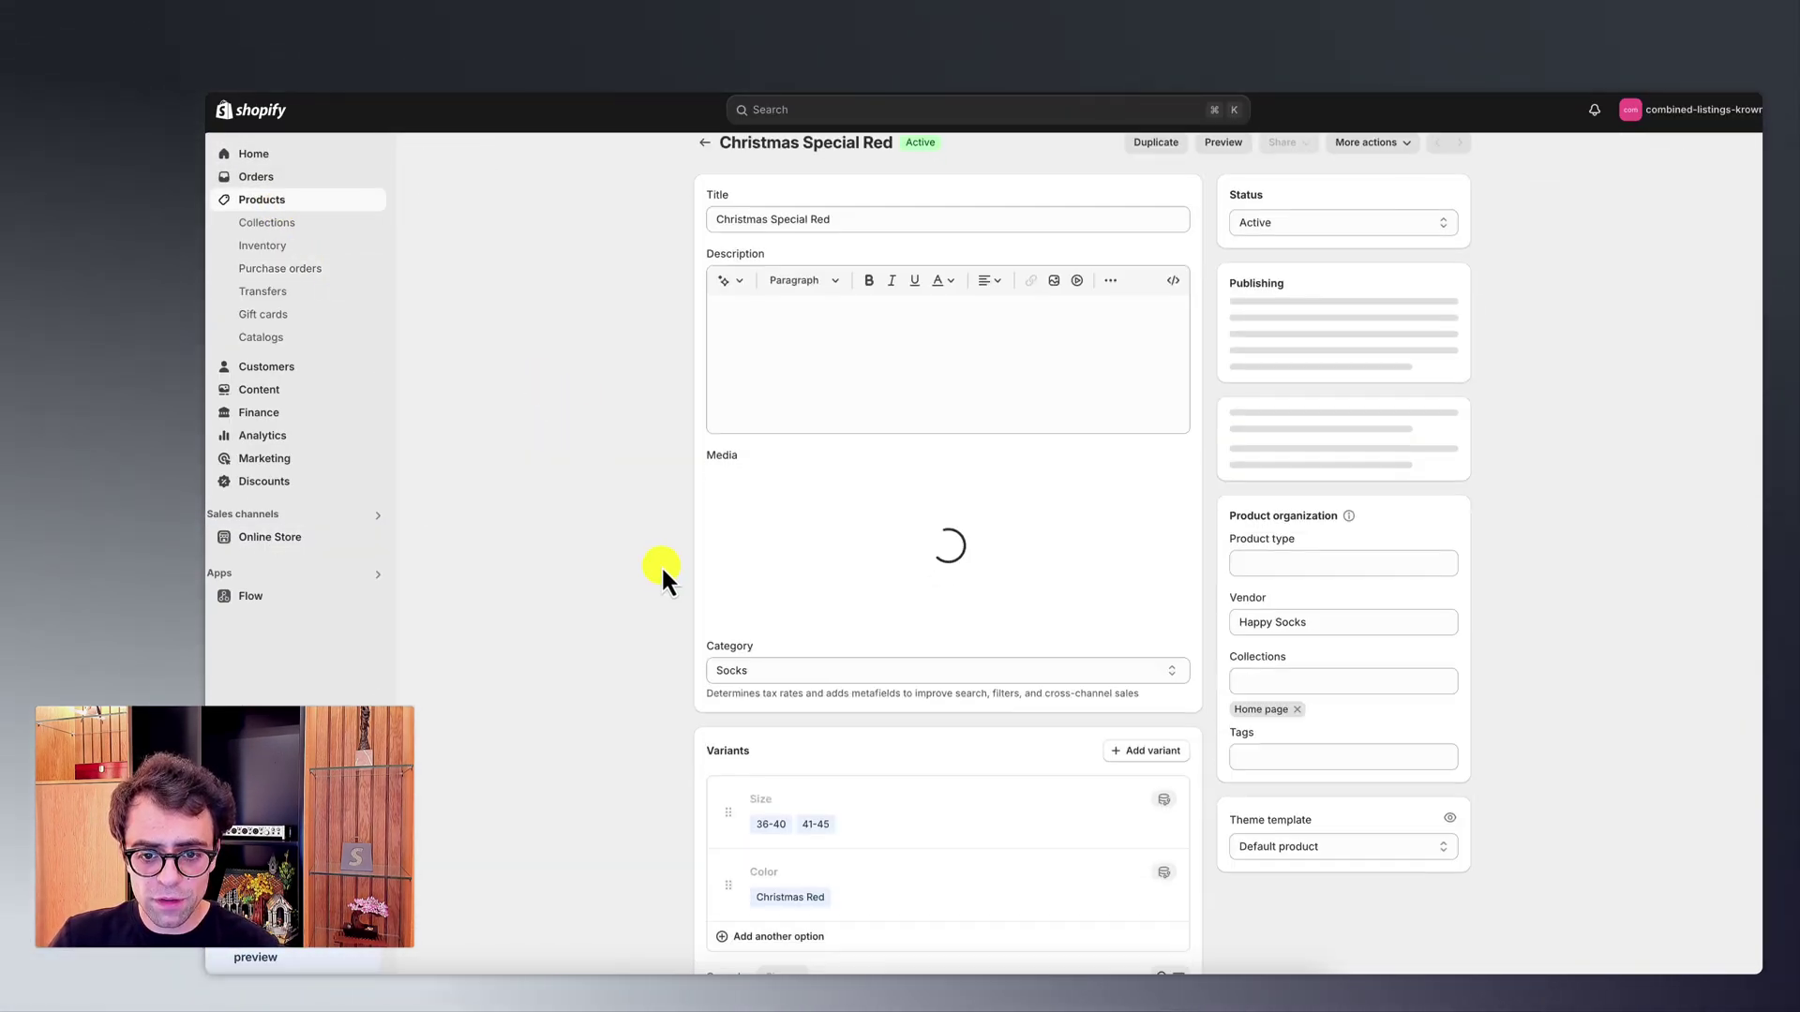
pyautogui.scroll(-5, 712, 575)
pyautogui.click(778, 584)
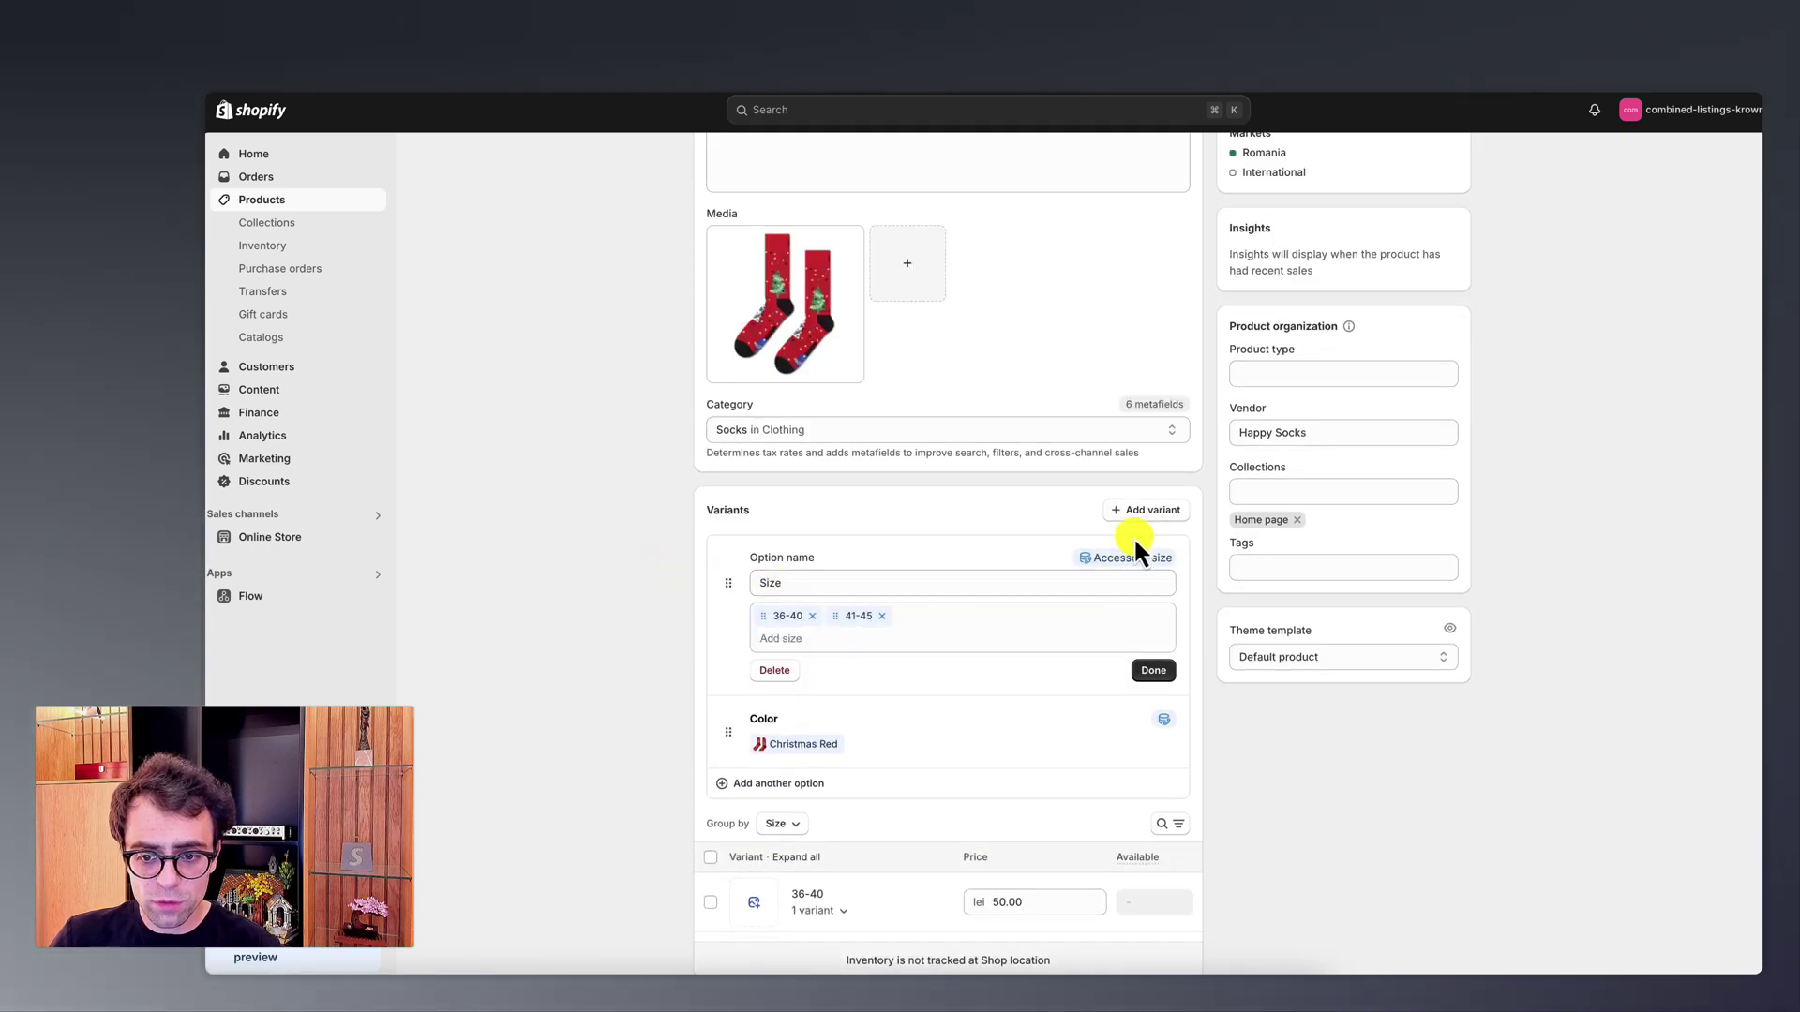
pyautogui.click(1153, 671)
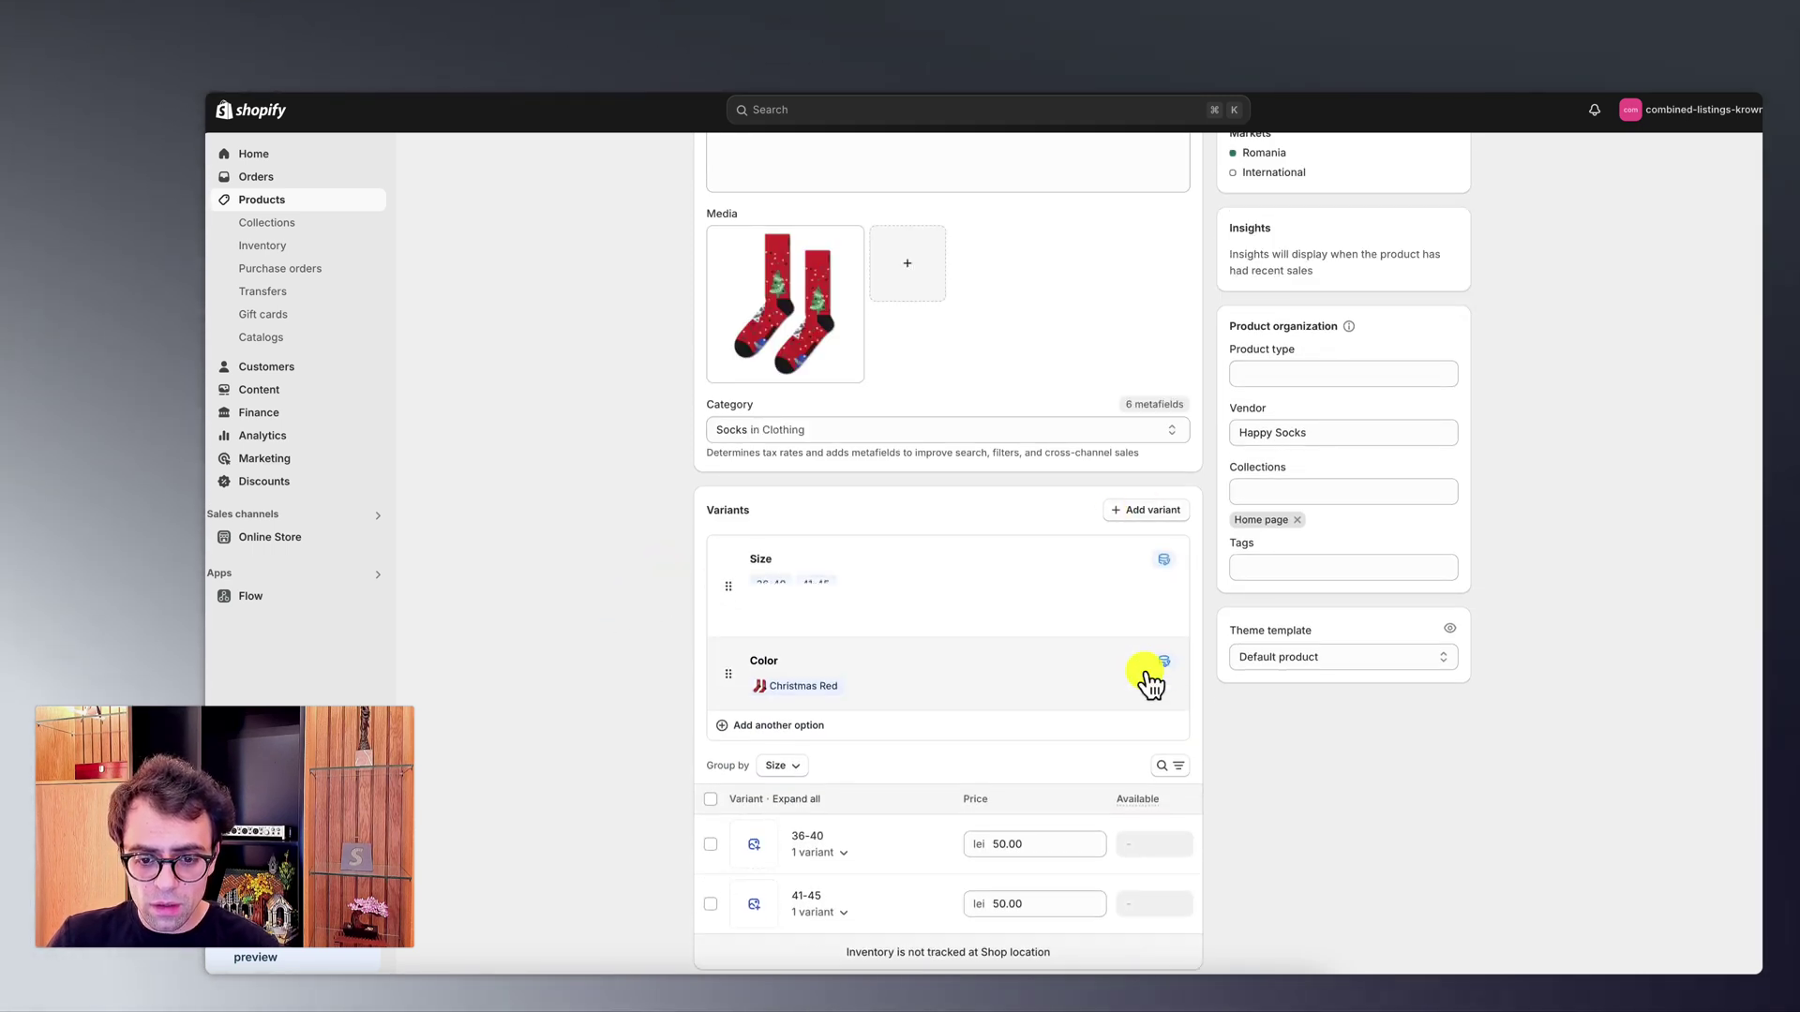
pyautogui.click(754, 814)
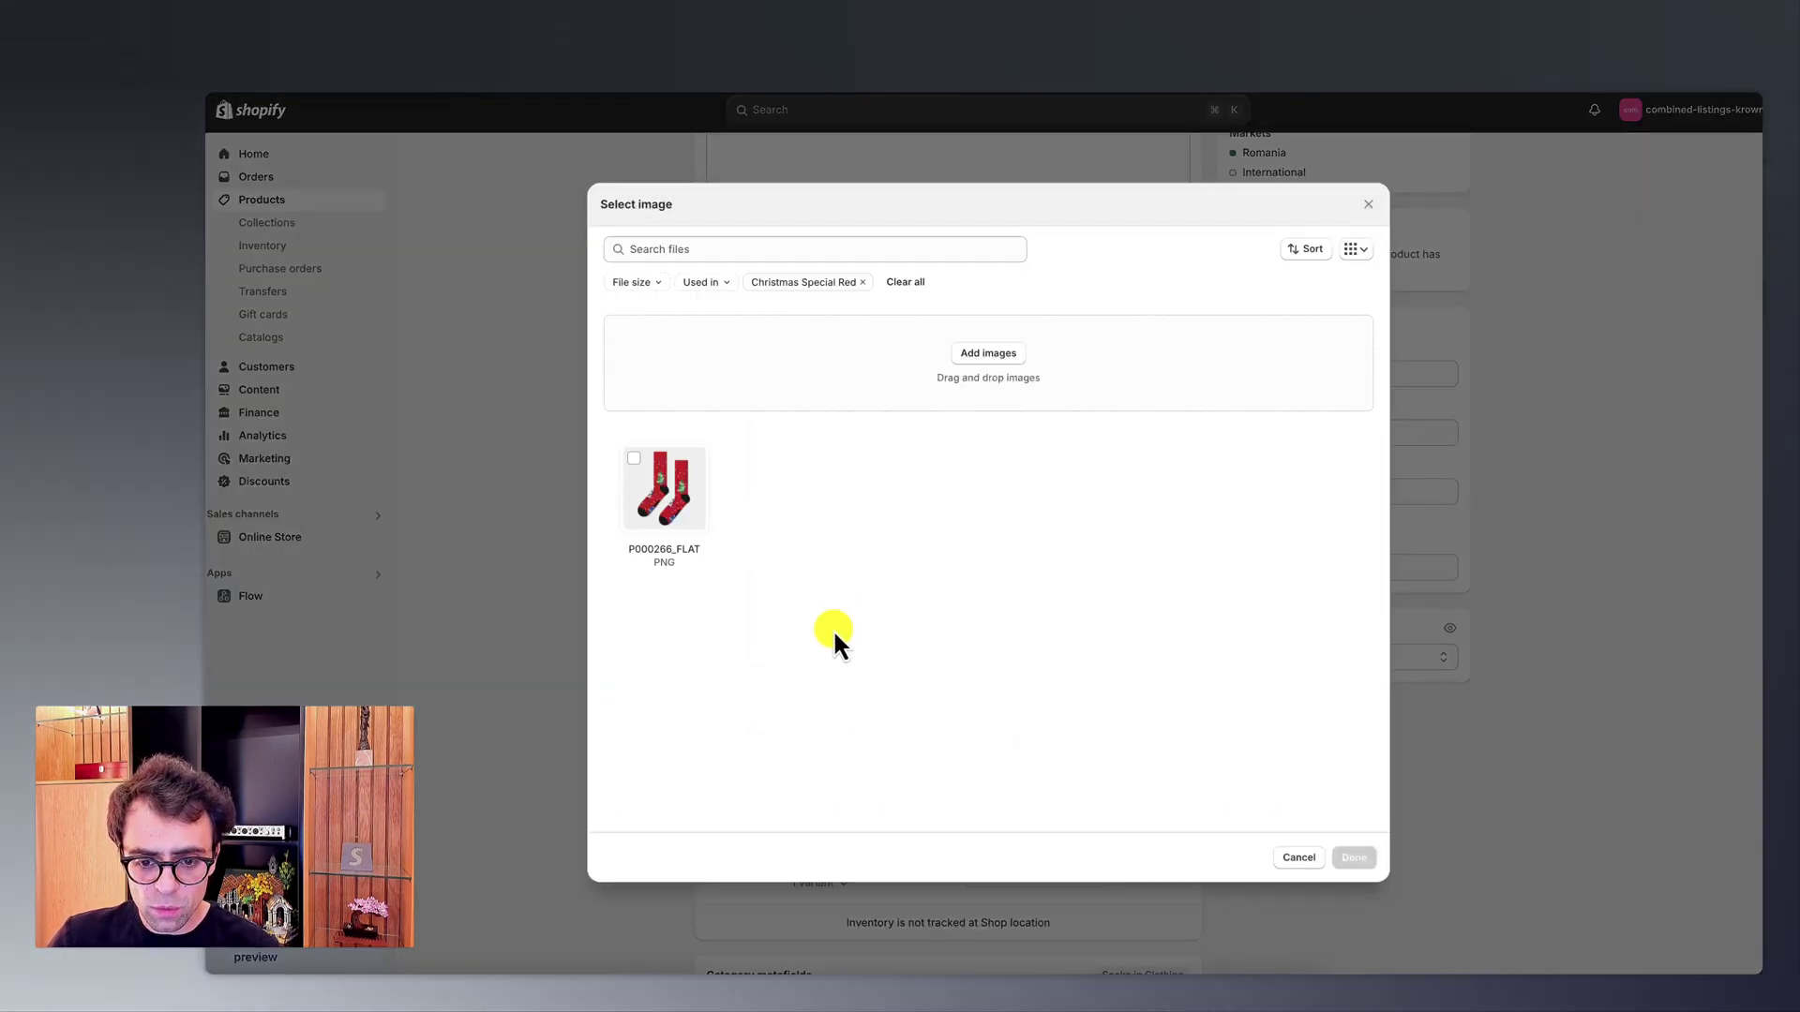
pyautogui.press('Escape')
# Step: Set the 36-40 Christmas Red variant's Length to 100 mm and save
pyautogui.click(818, 825)
pyautogui.scroll(-2, 834, 815)
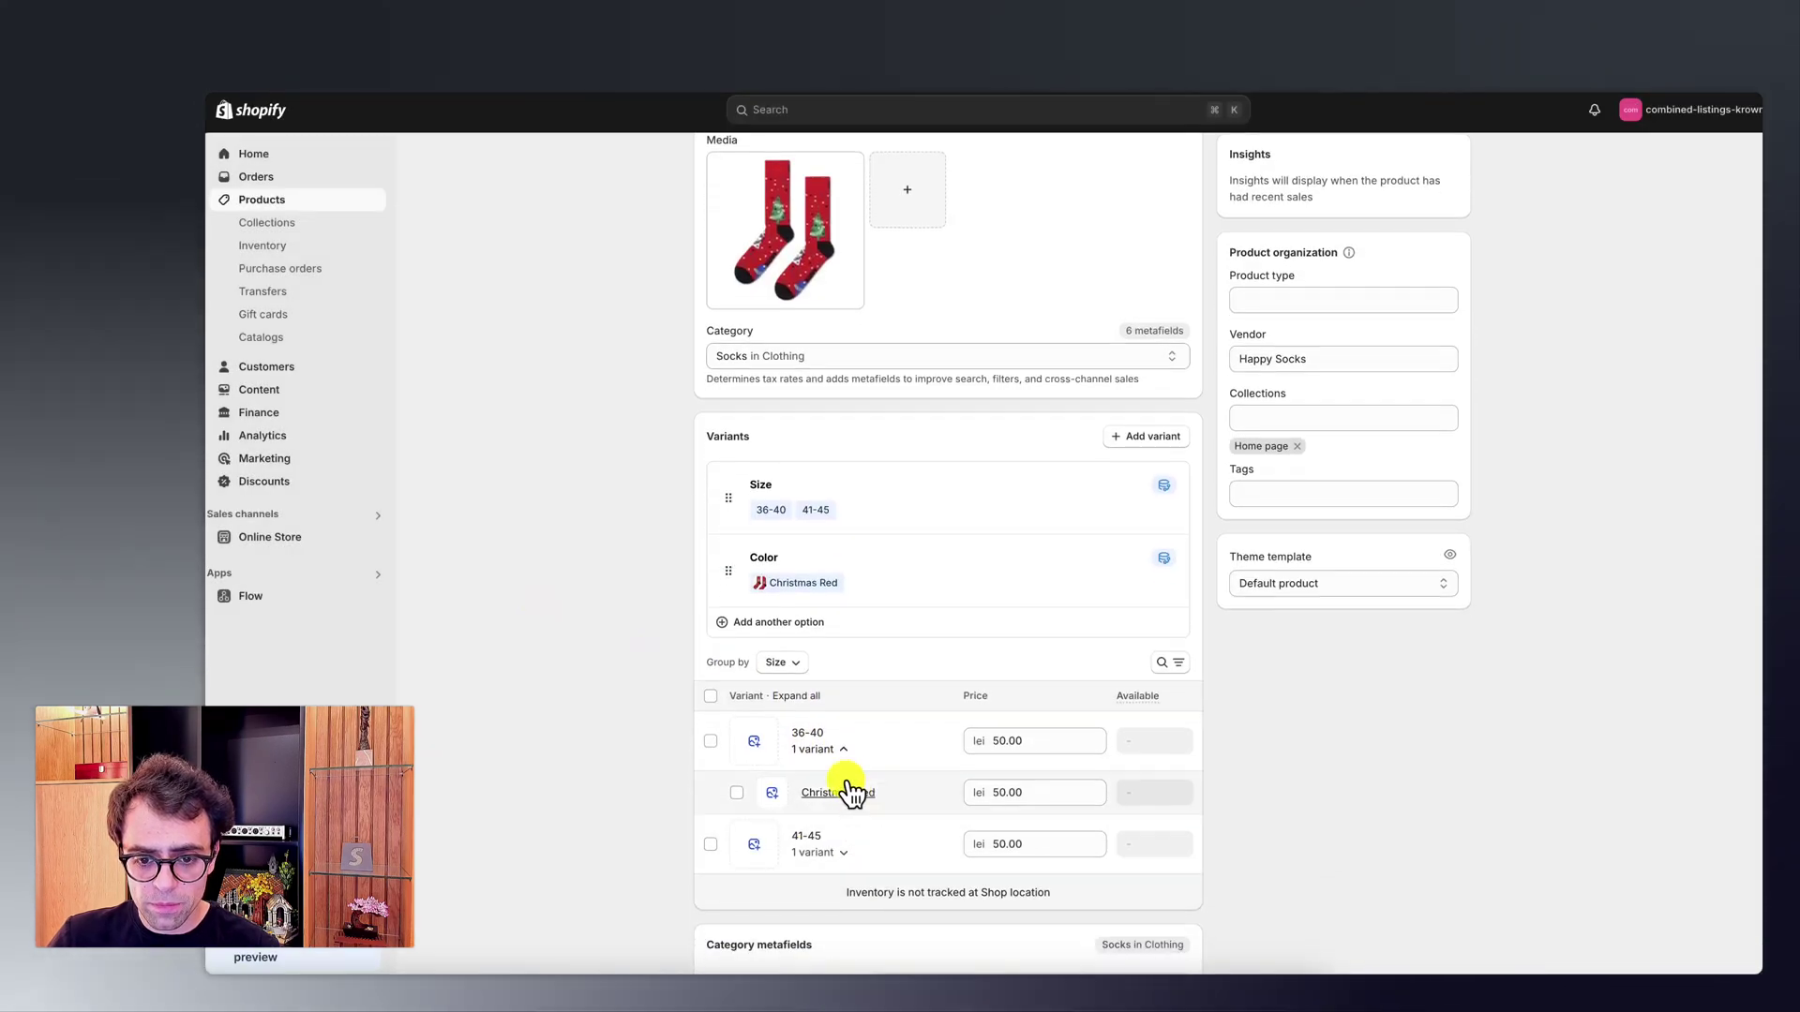
pyautogui.click(843, 794)
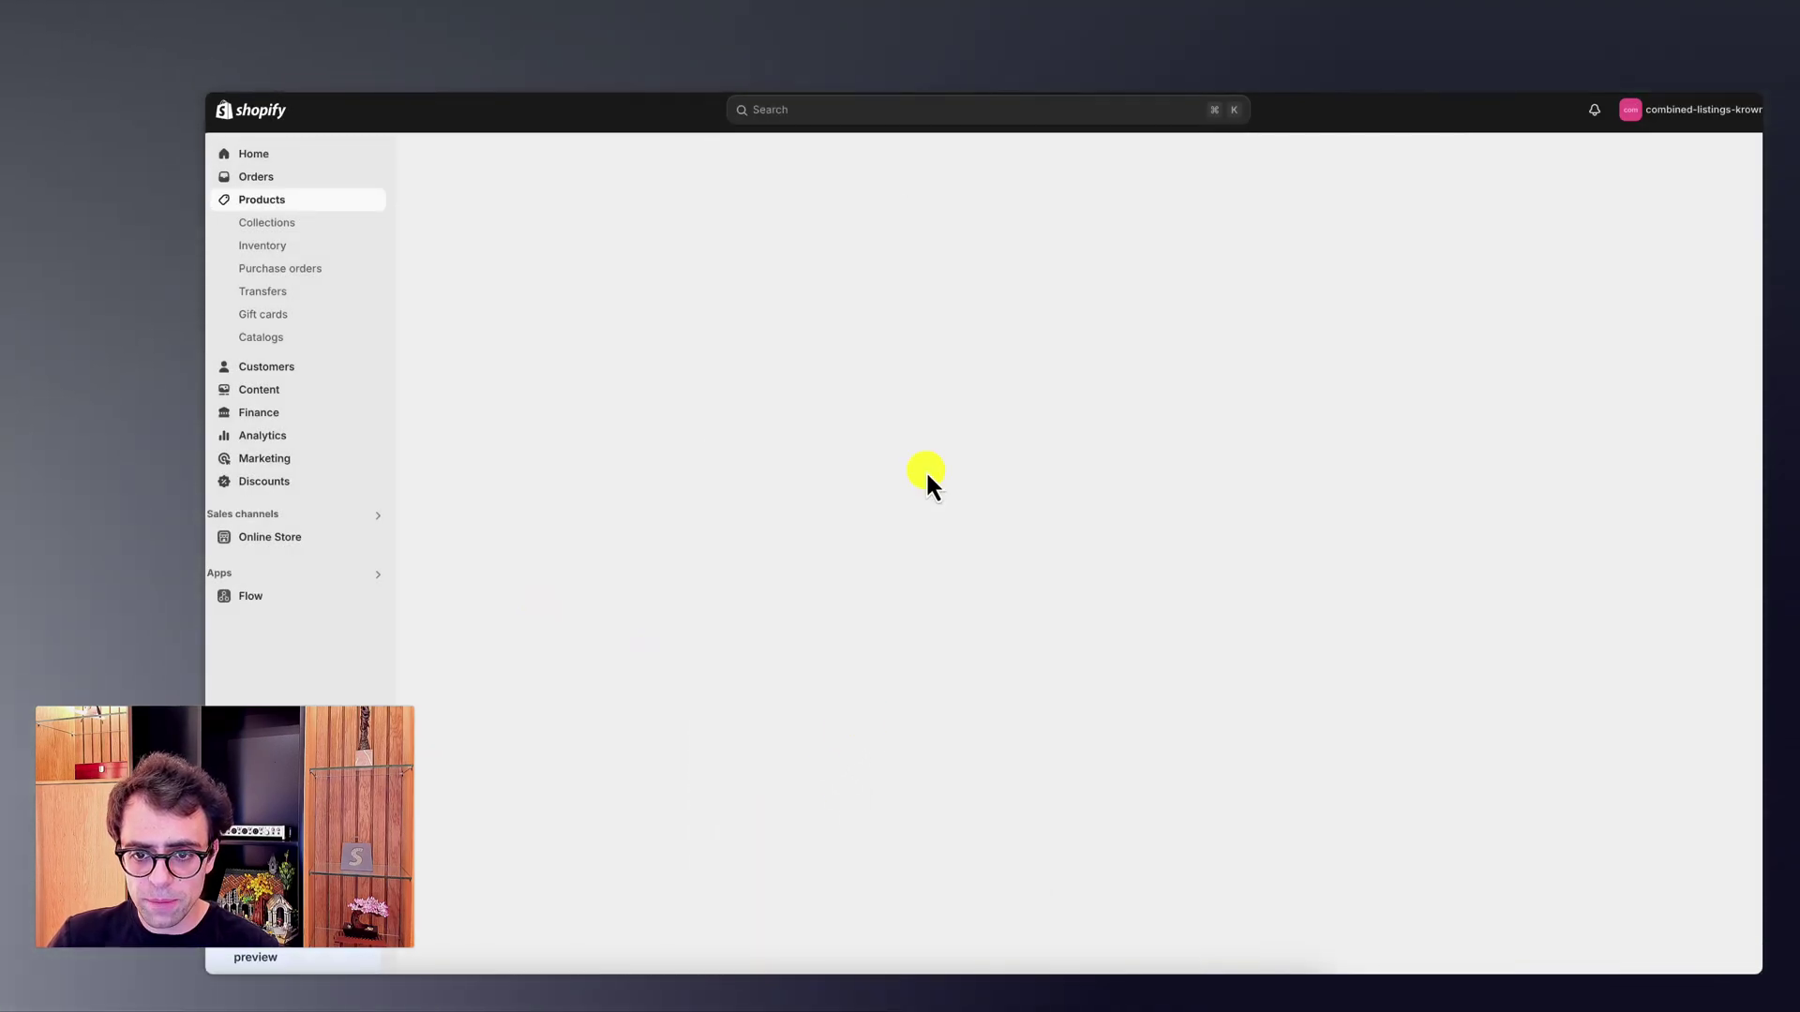
pyautogui.scroll(-1, 1145, 341)
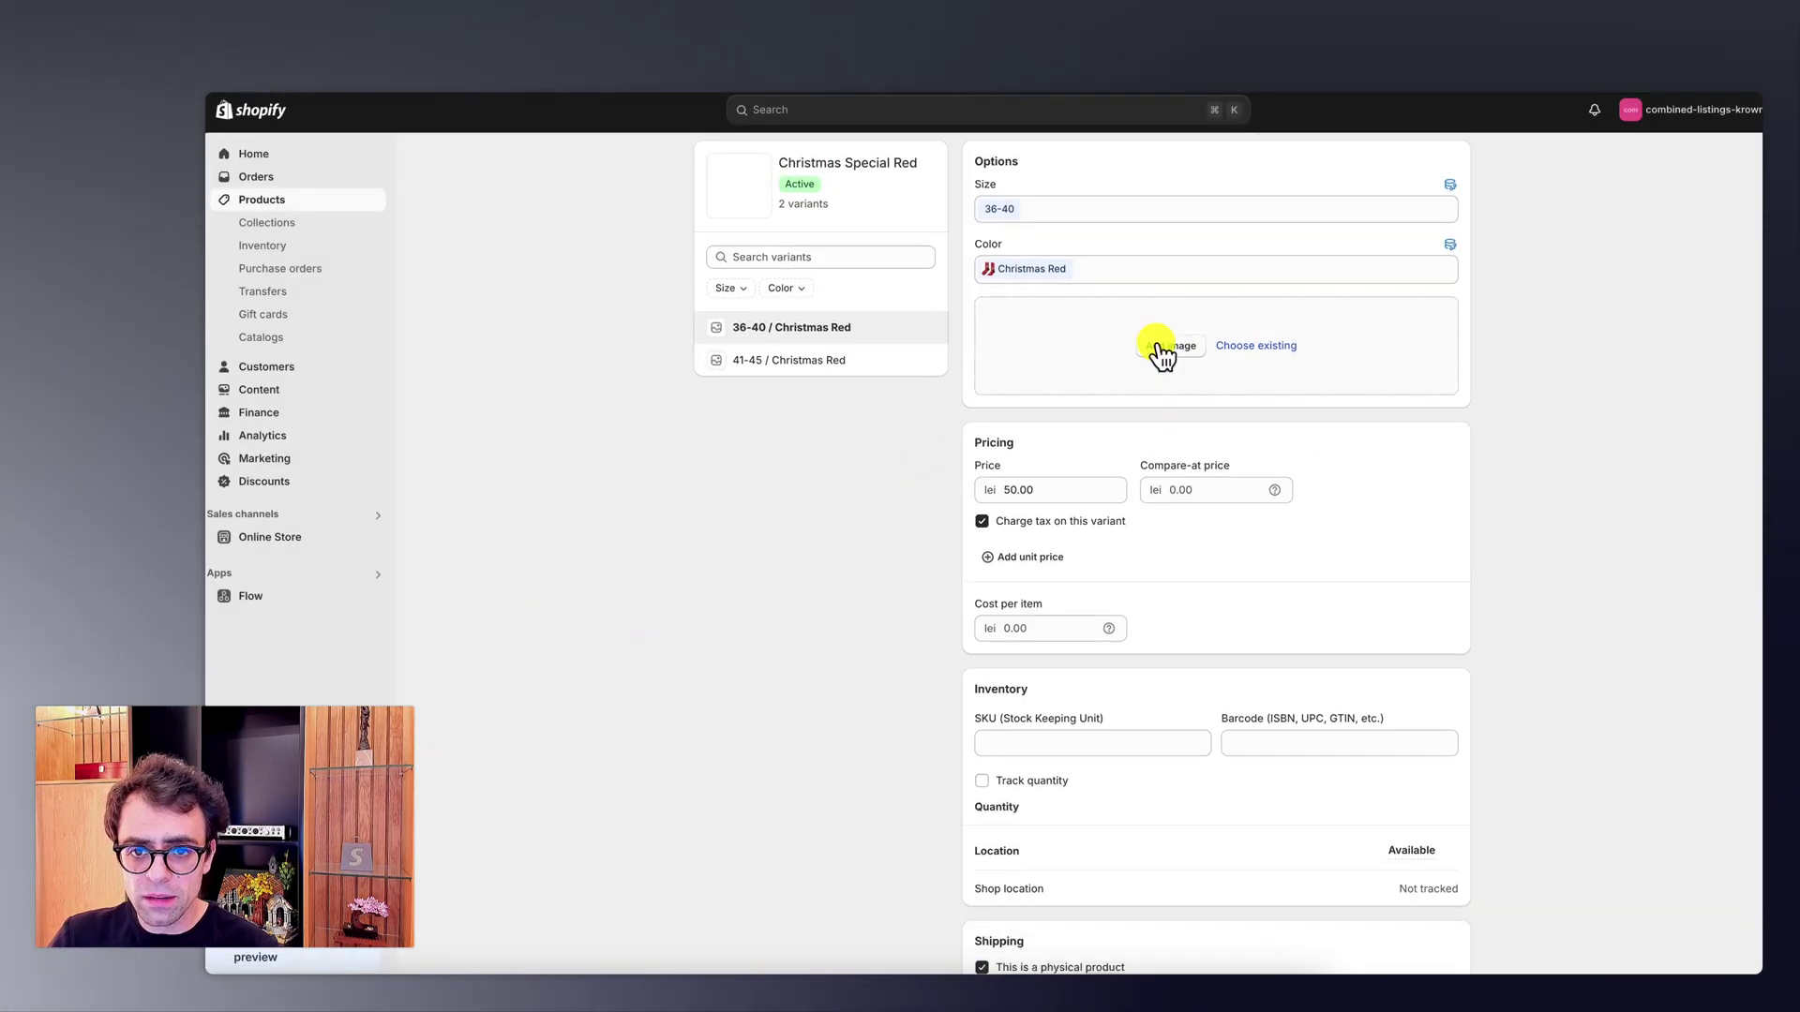
pyautogui.scroll(1, 1078, 291)
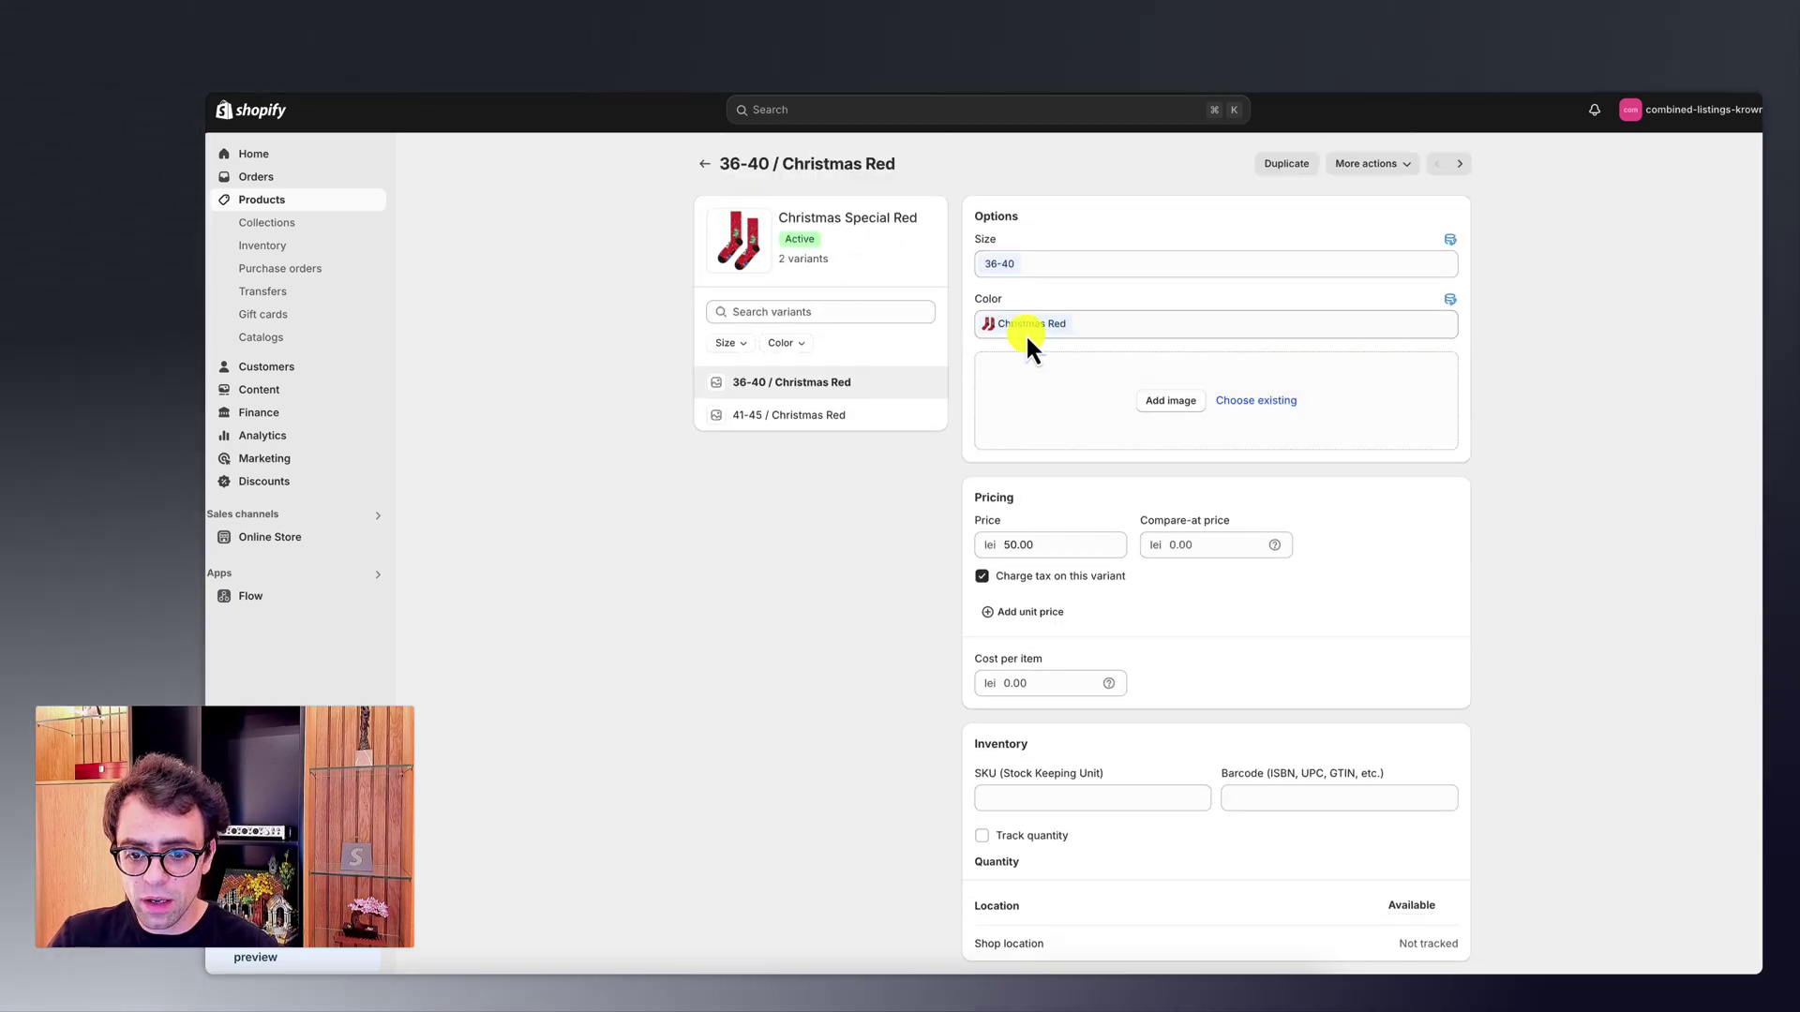
pyautogui.scroll(-1, 1006, 458)
pyautogui.scroll(-3, 1009, 459)
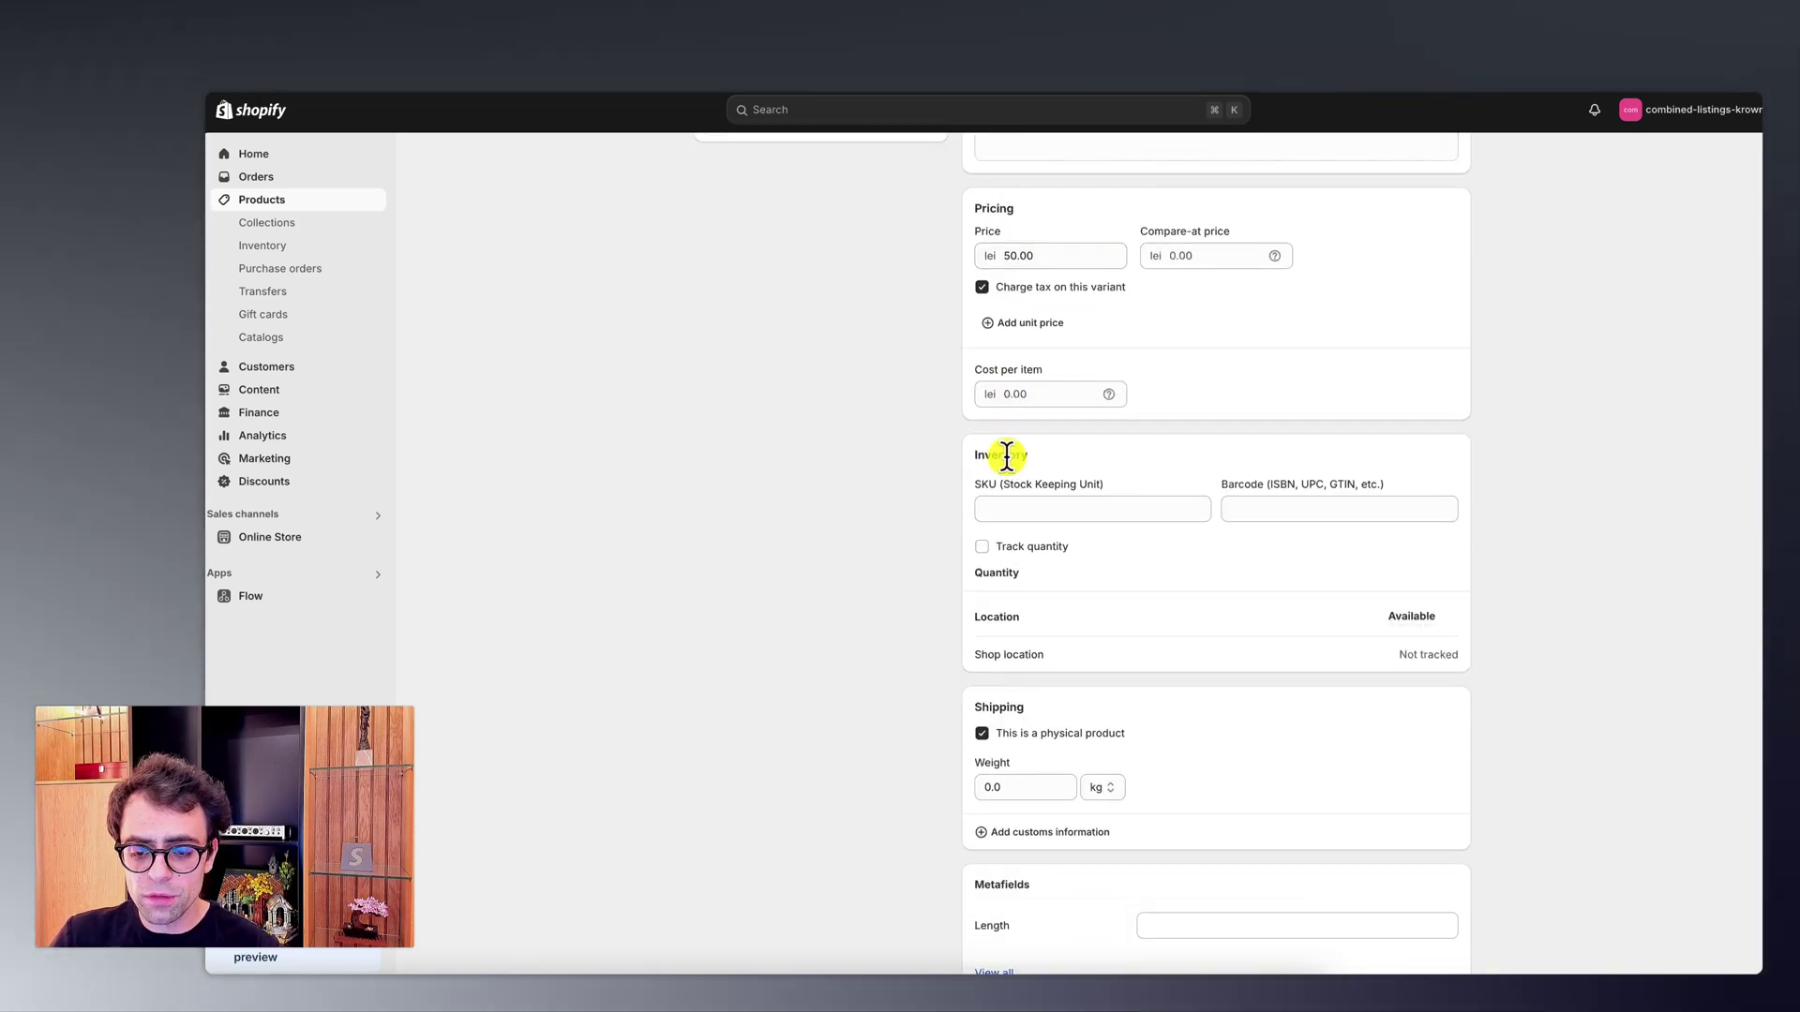
pyautogui.click(1200, 846)
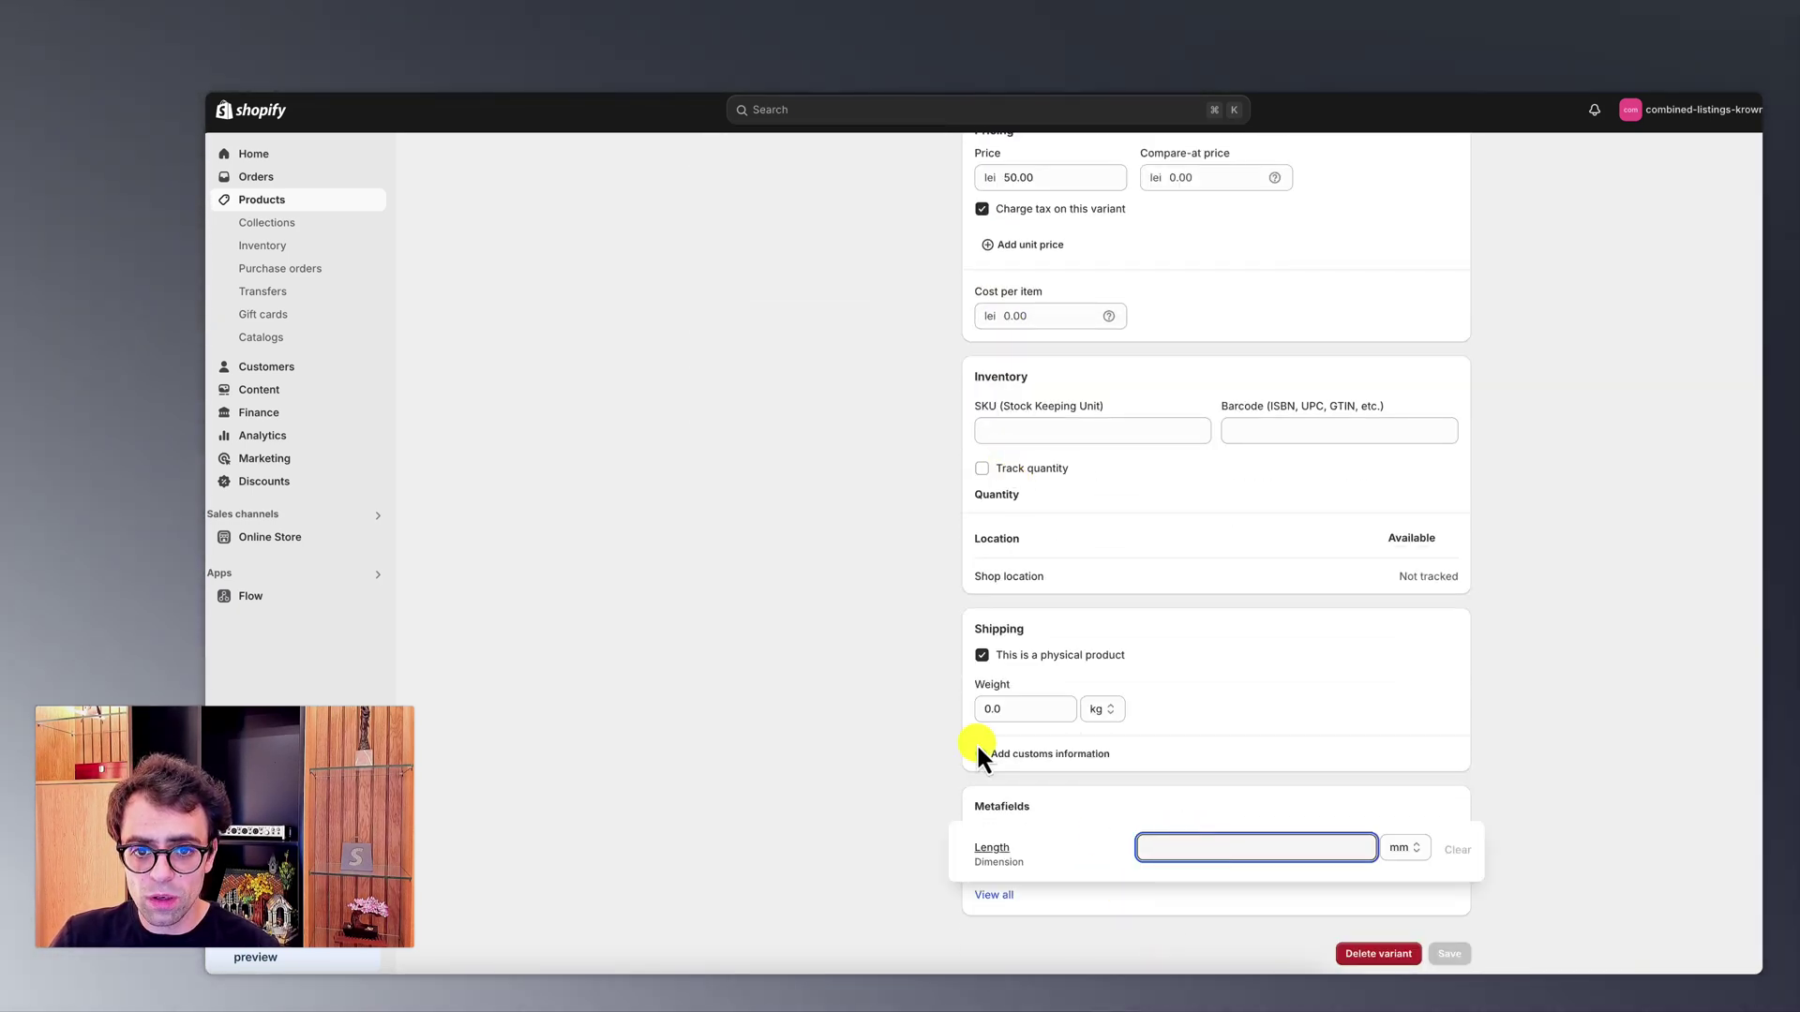
pyautogui.scroll(3, 920, 723)
pyautogui.scroll(-3, 922, 728)
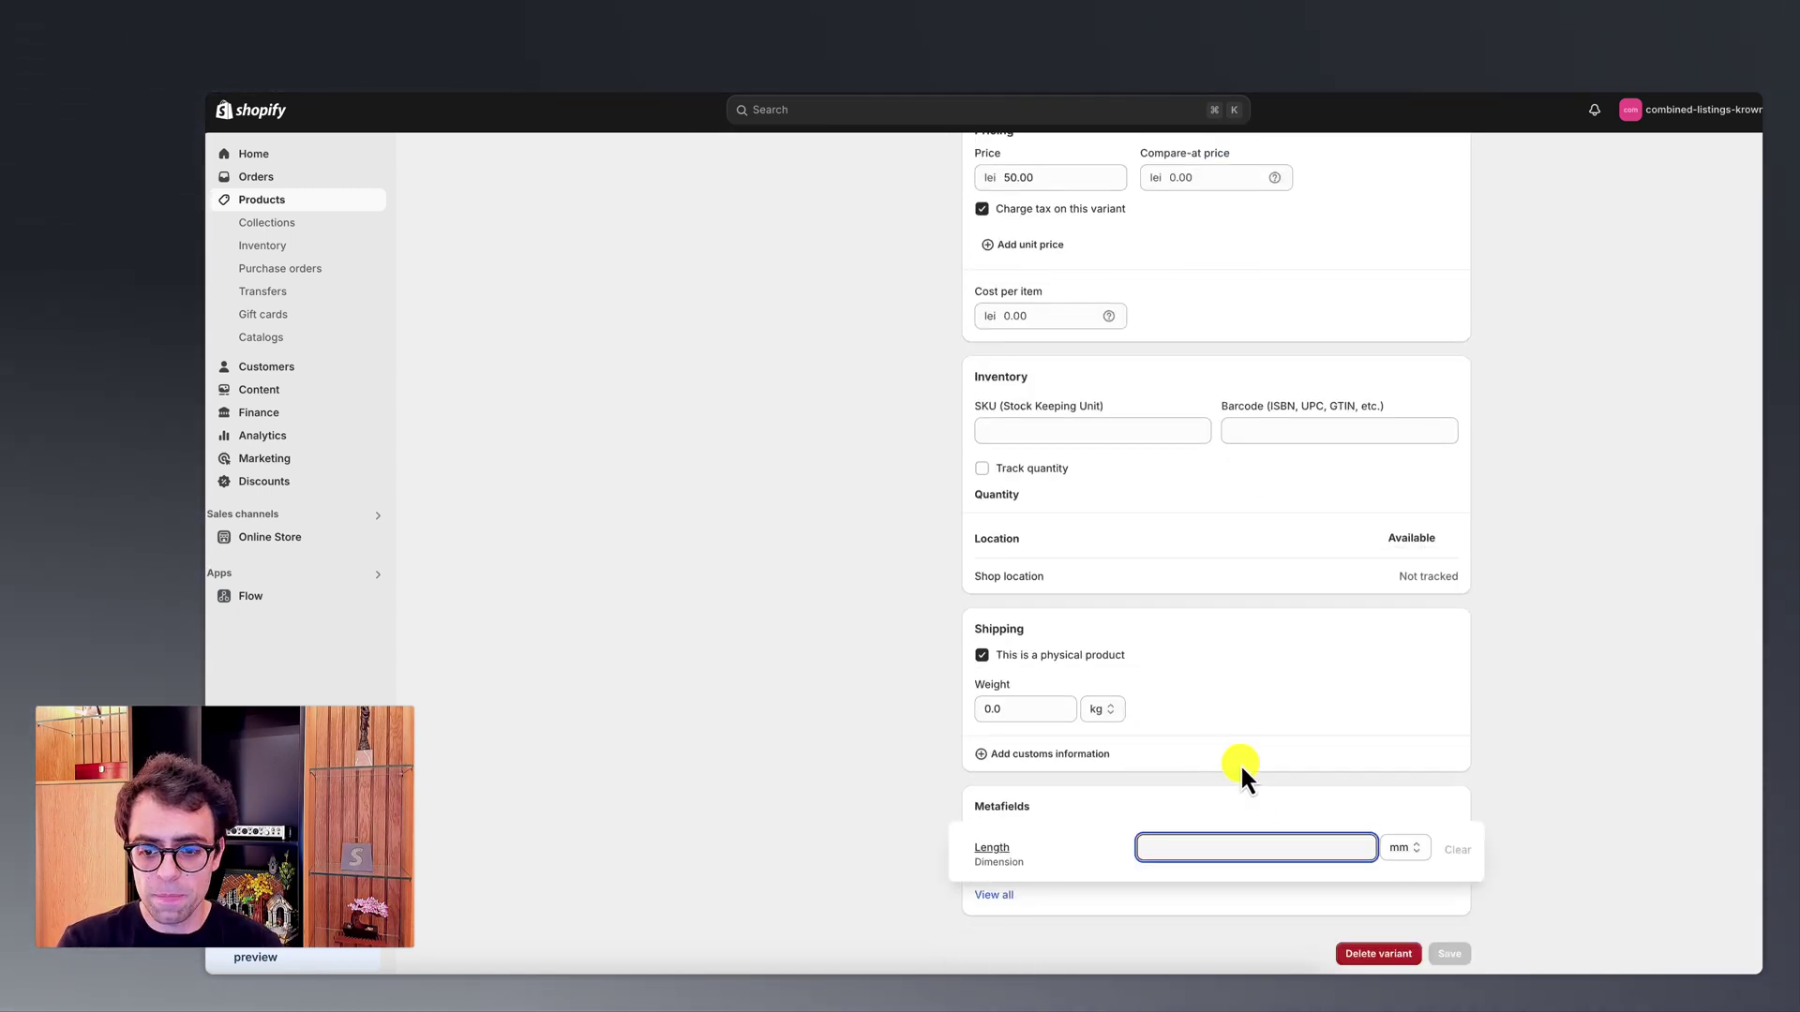
pyautogui.write('100')
pyautogui.click(1506, 808)
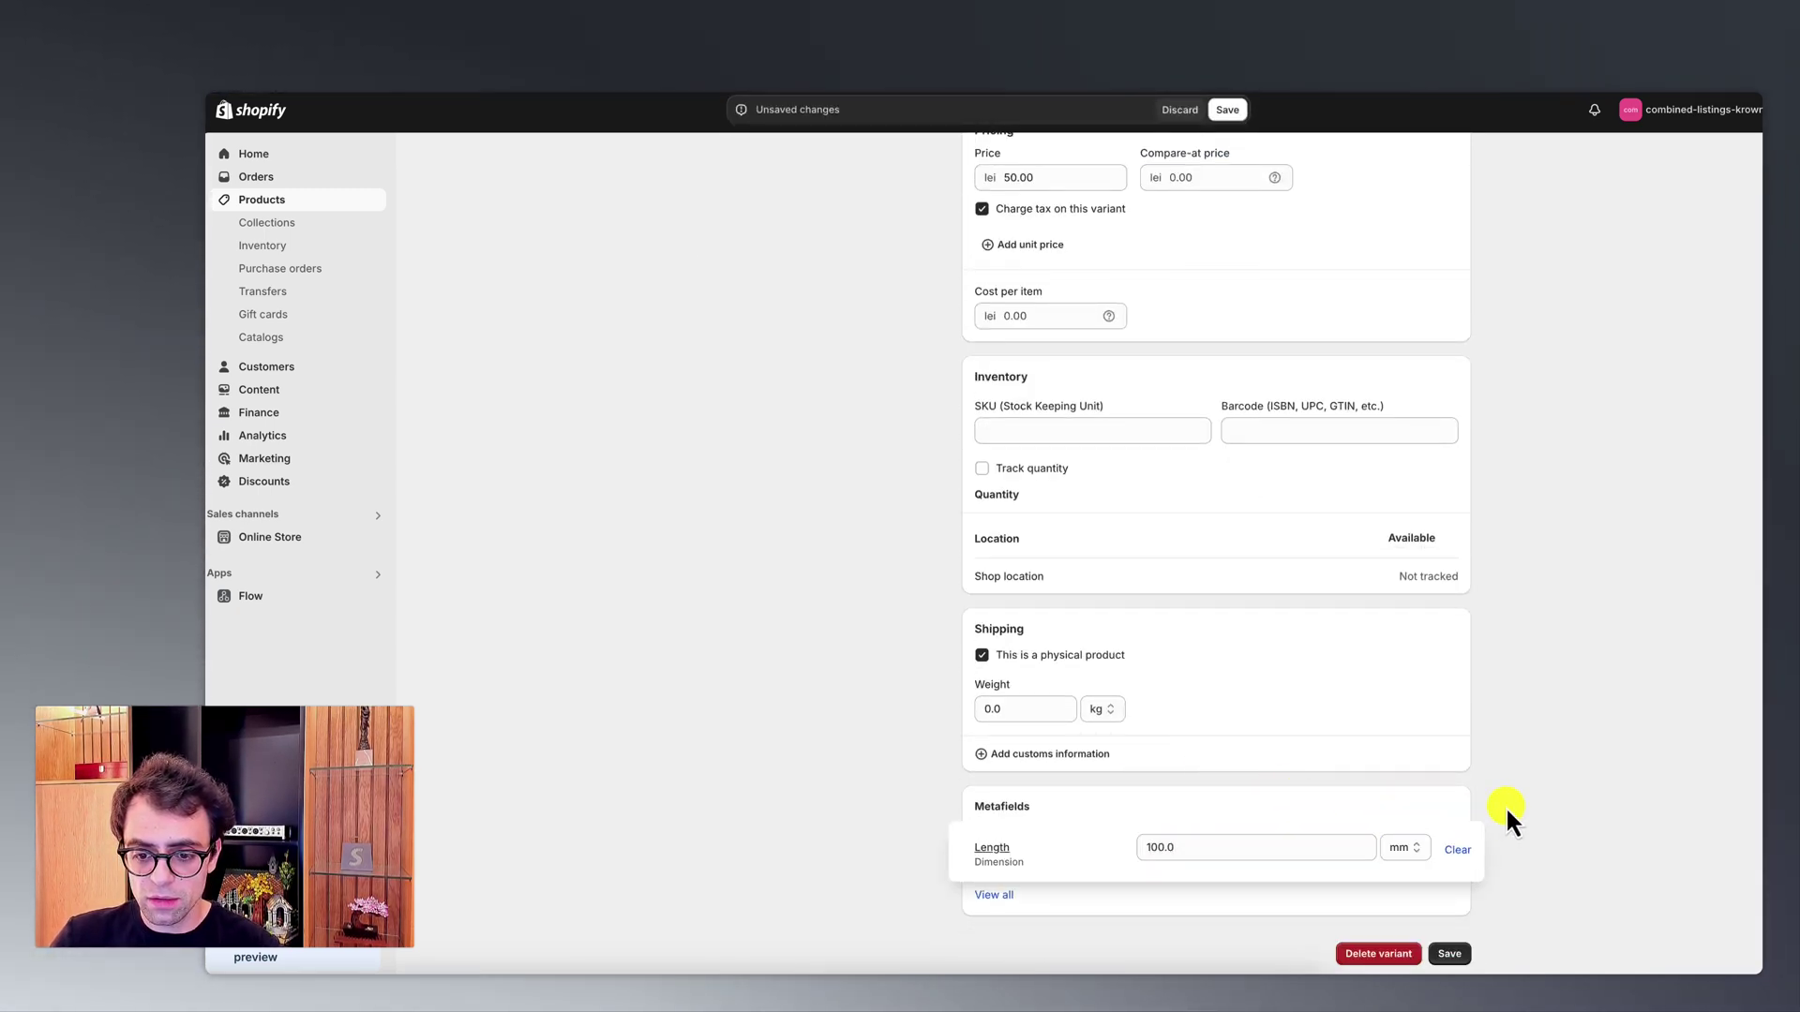
pyautogui.click(1454, 951)
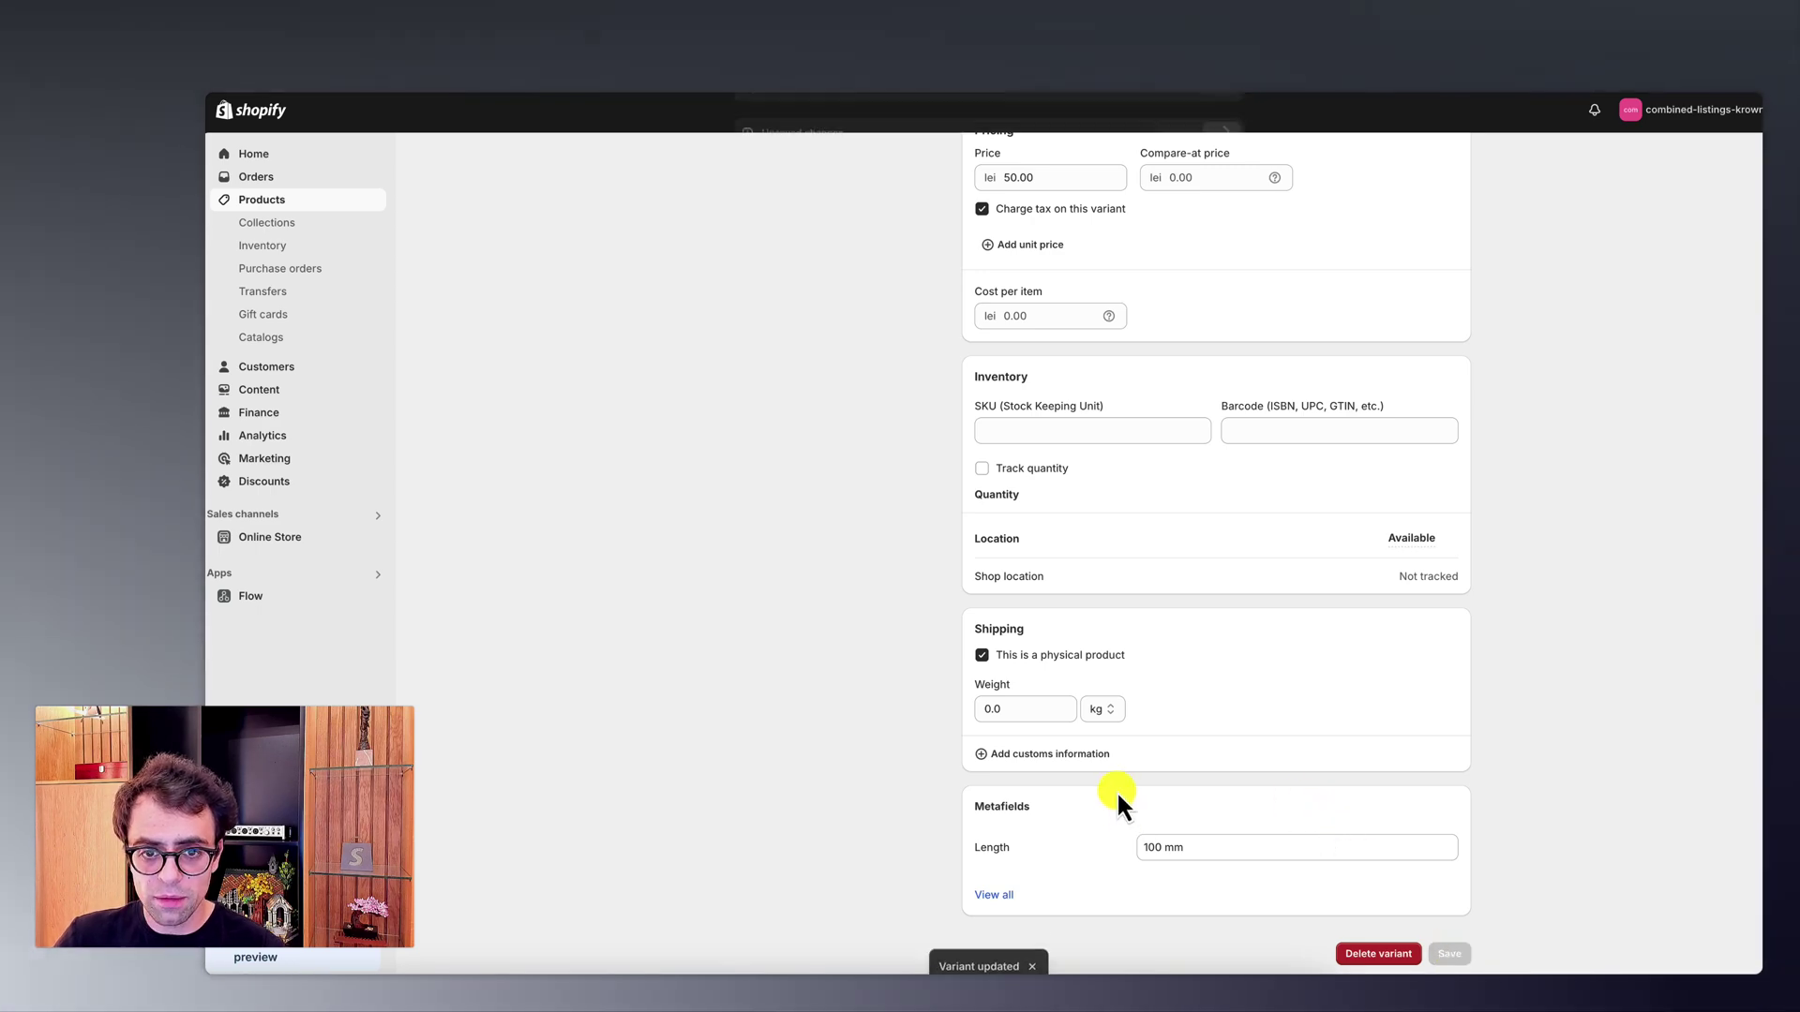
# Step: Open the 41-45 Christmas Red variant to enter its 200 mm Length
pyautogui.click(802, 211)
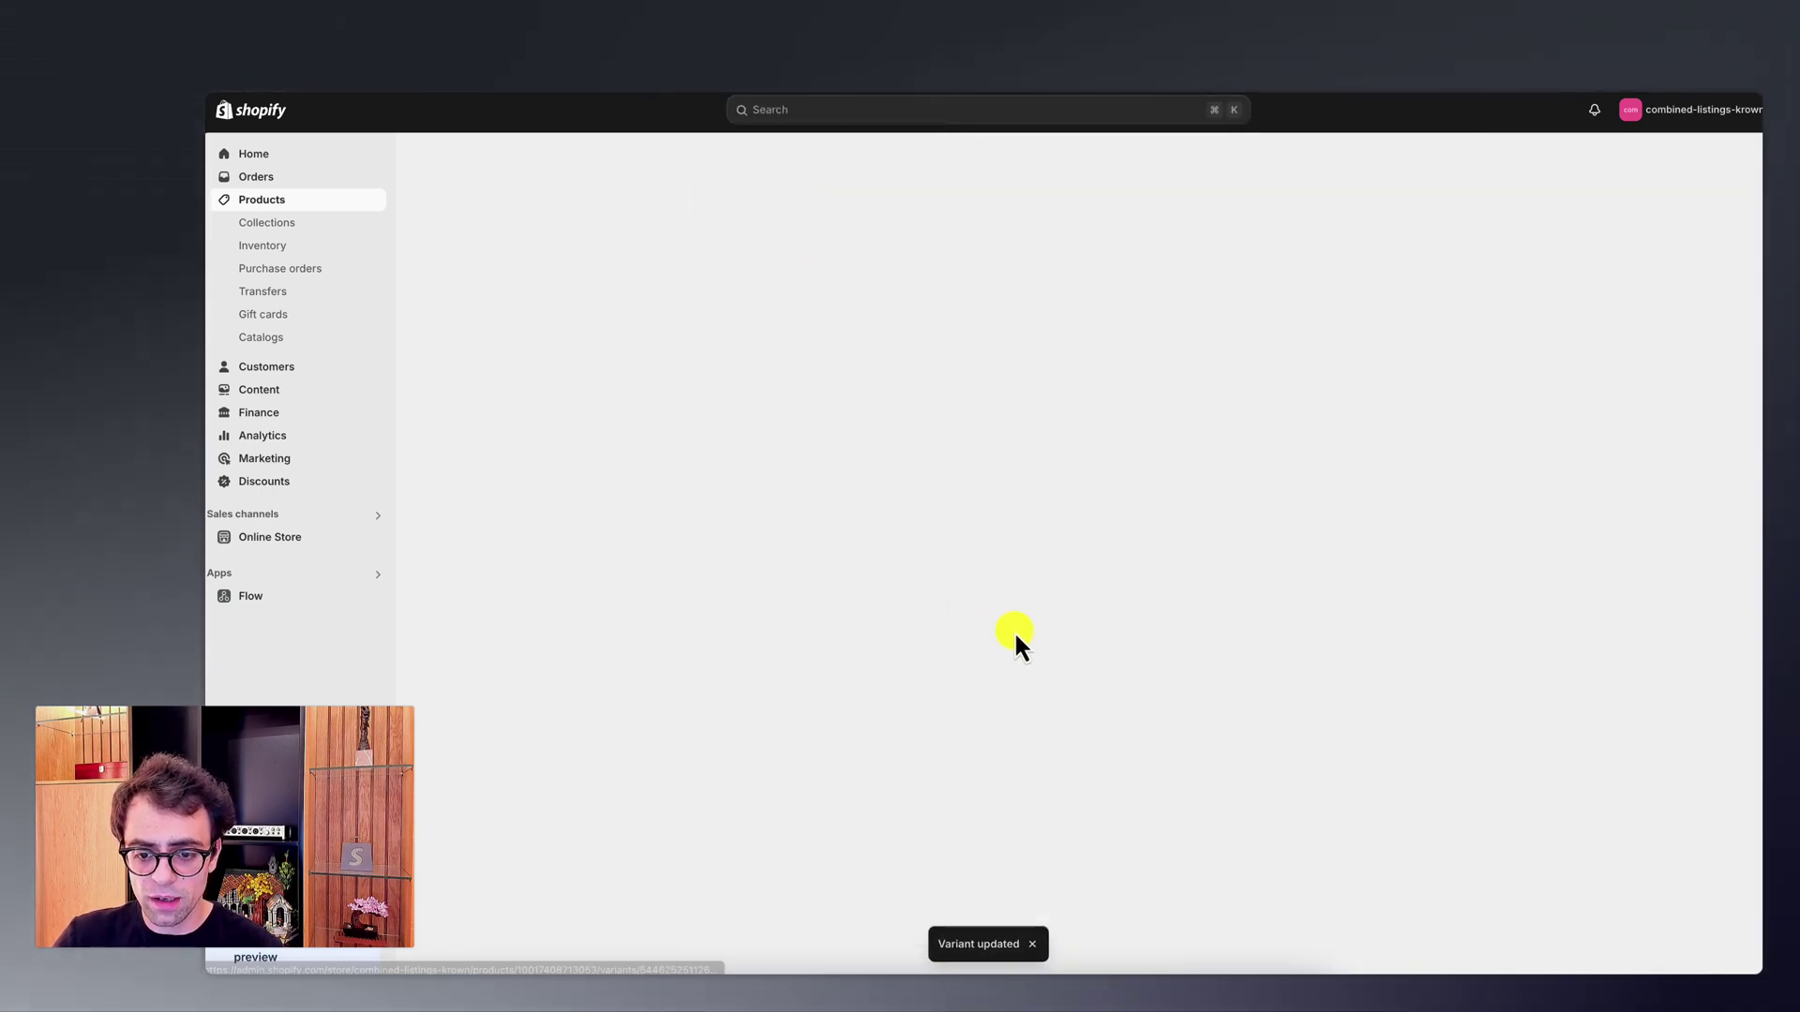
pyautogui.scroll(-3, 1050, 670)
pyautogui.scroll(-2, 1125, 858)
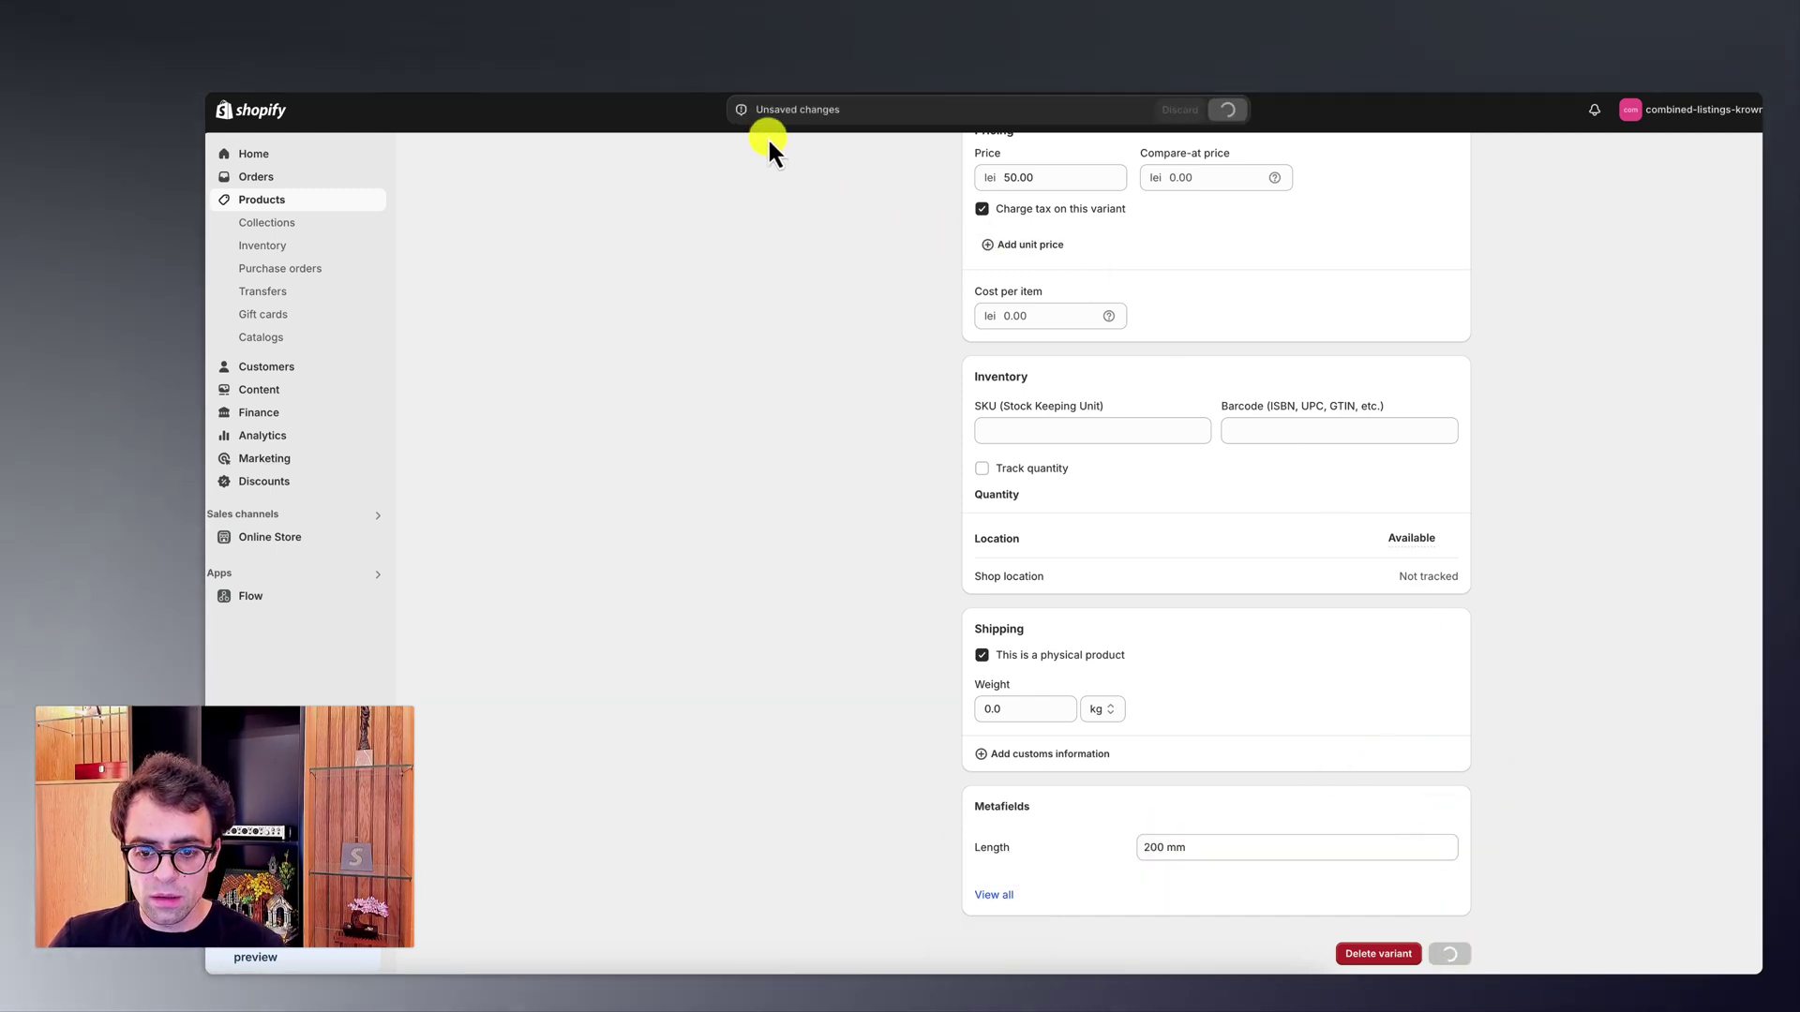
# Step: Move the Length block below the variant choices and confirm size 41-45 shows 200 mm length
pyautogui.hotkey('ctrl', 'Tab')
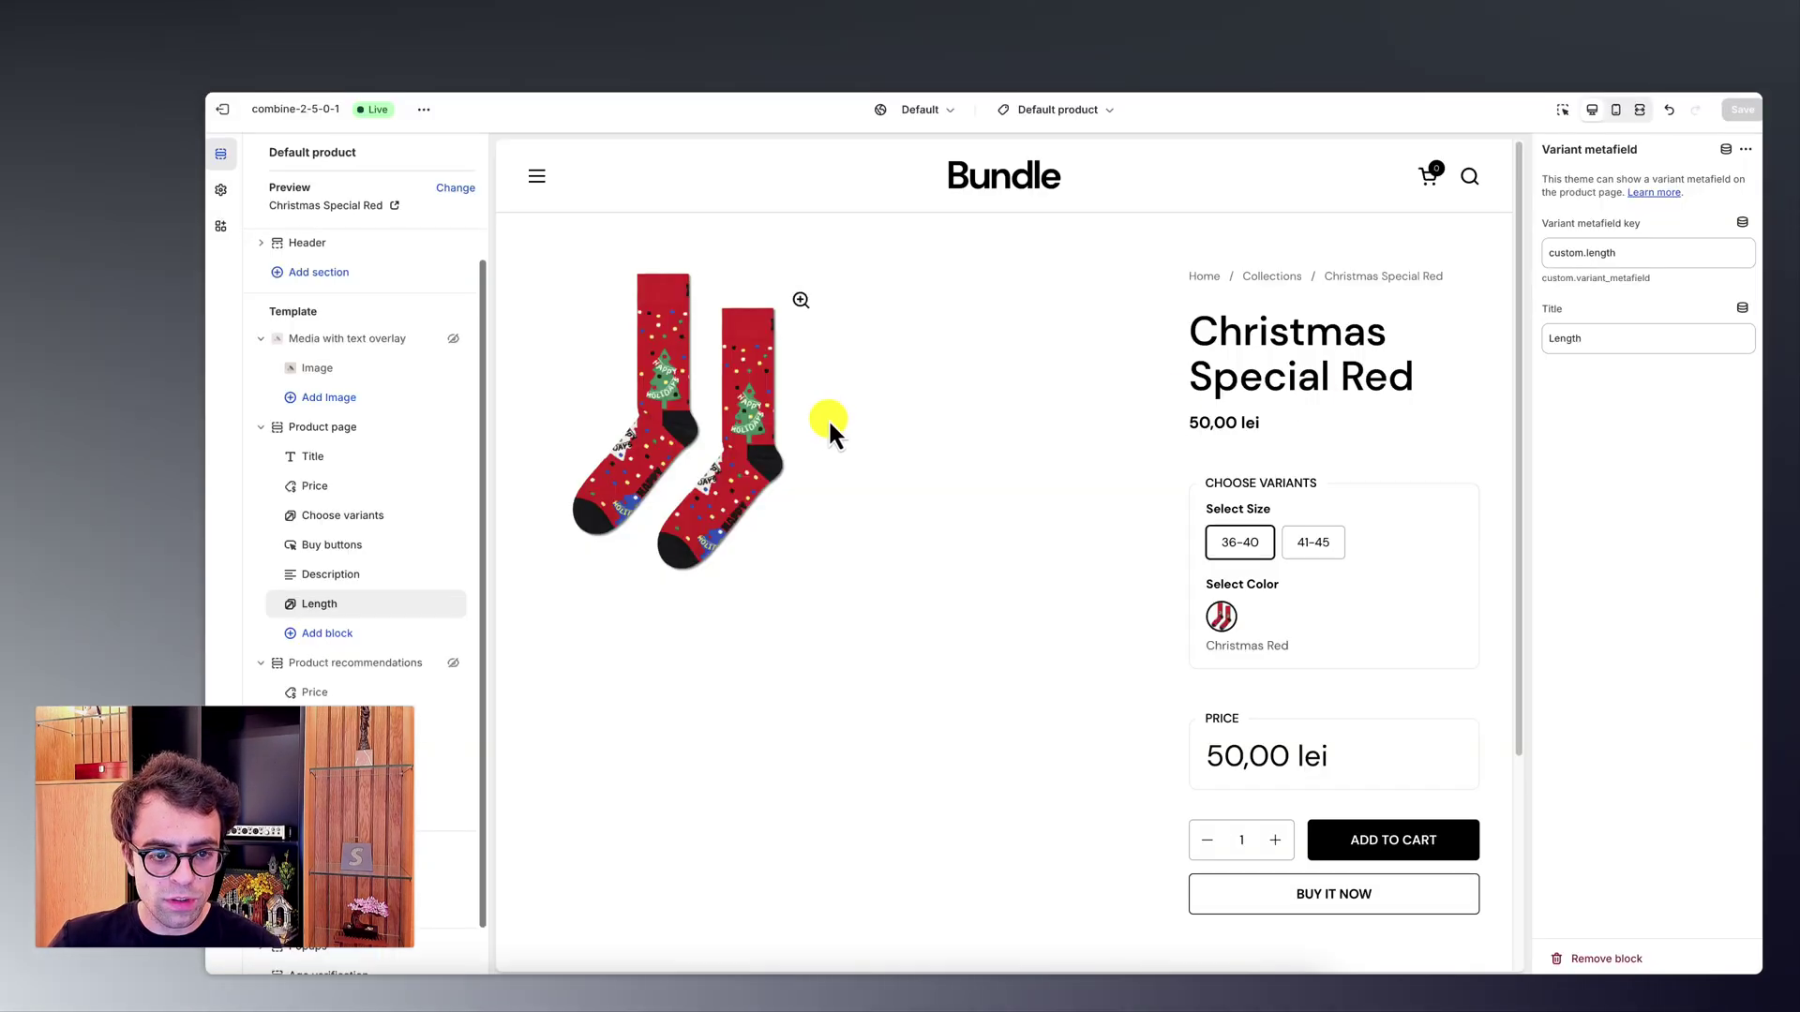
pyautogui.moveTo(301, 604); pyautogui.dragTo(309, 548)
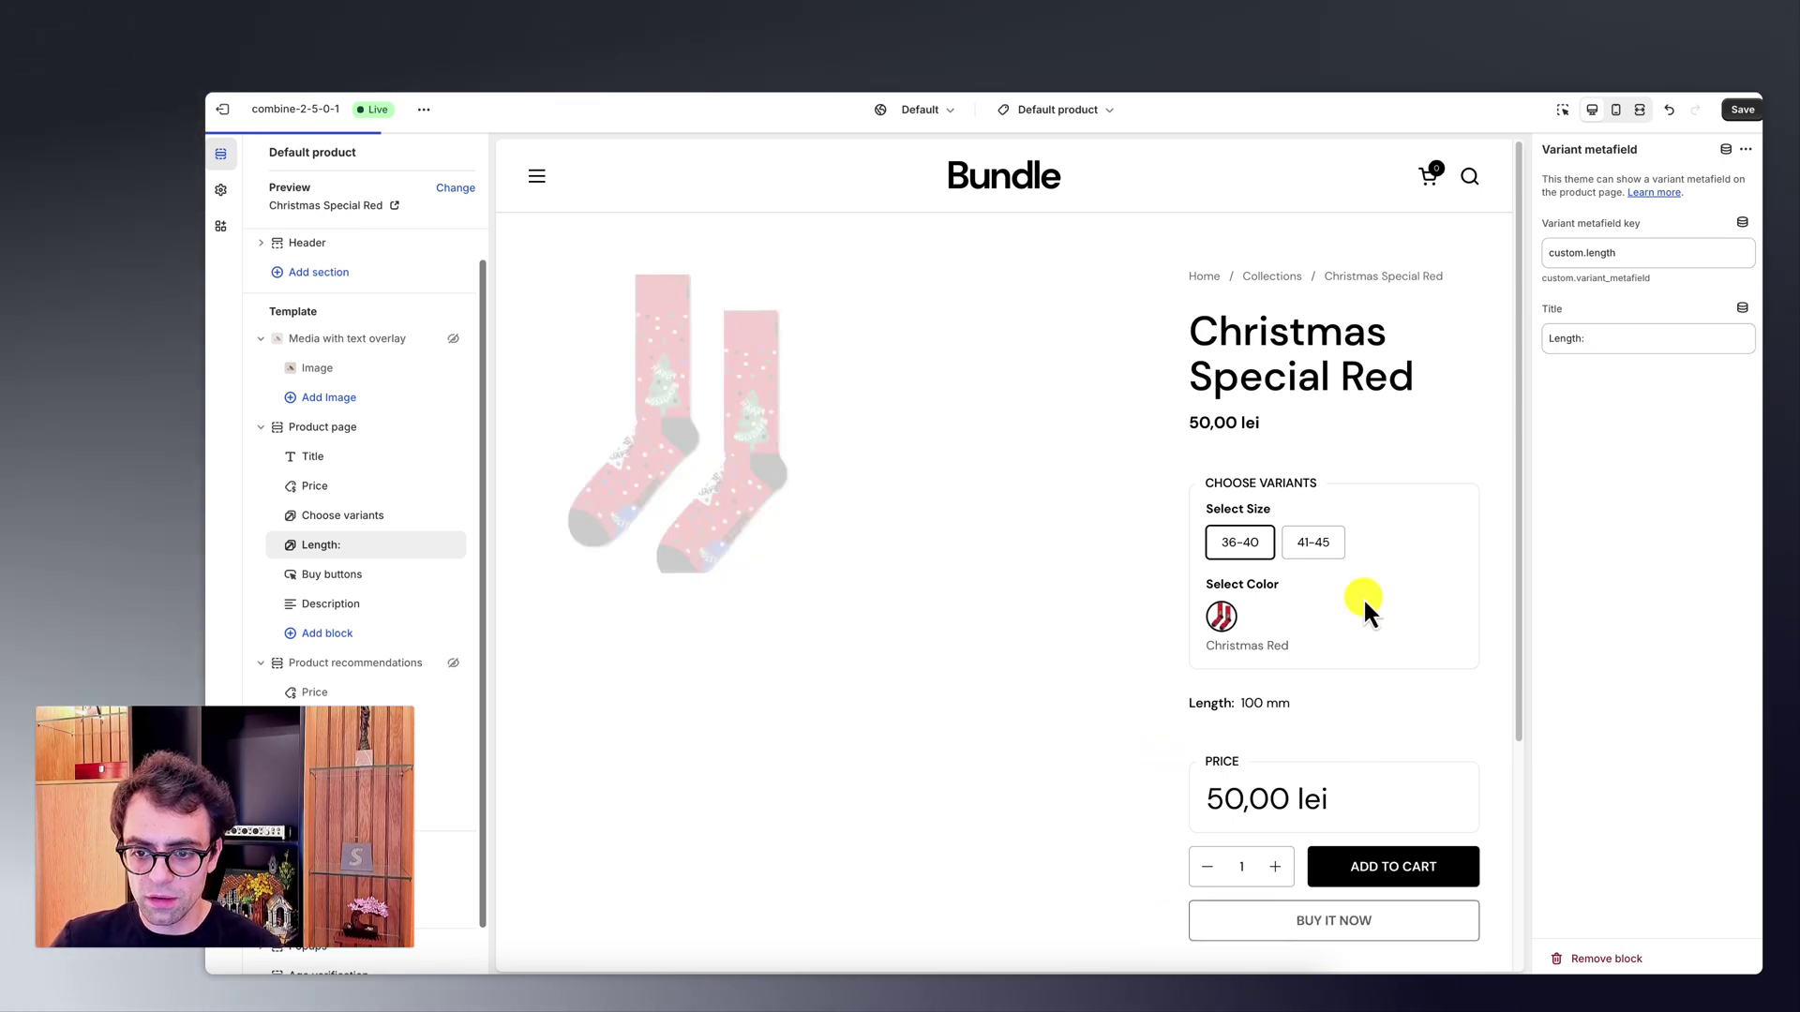
pyautogui.click(1315, 545)
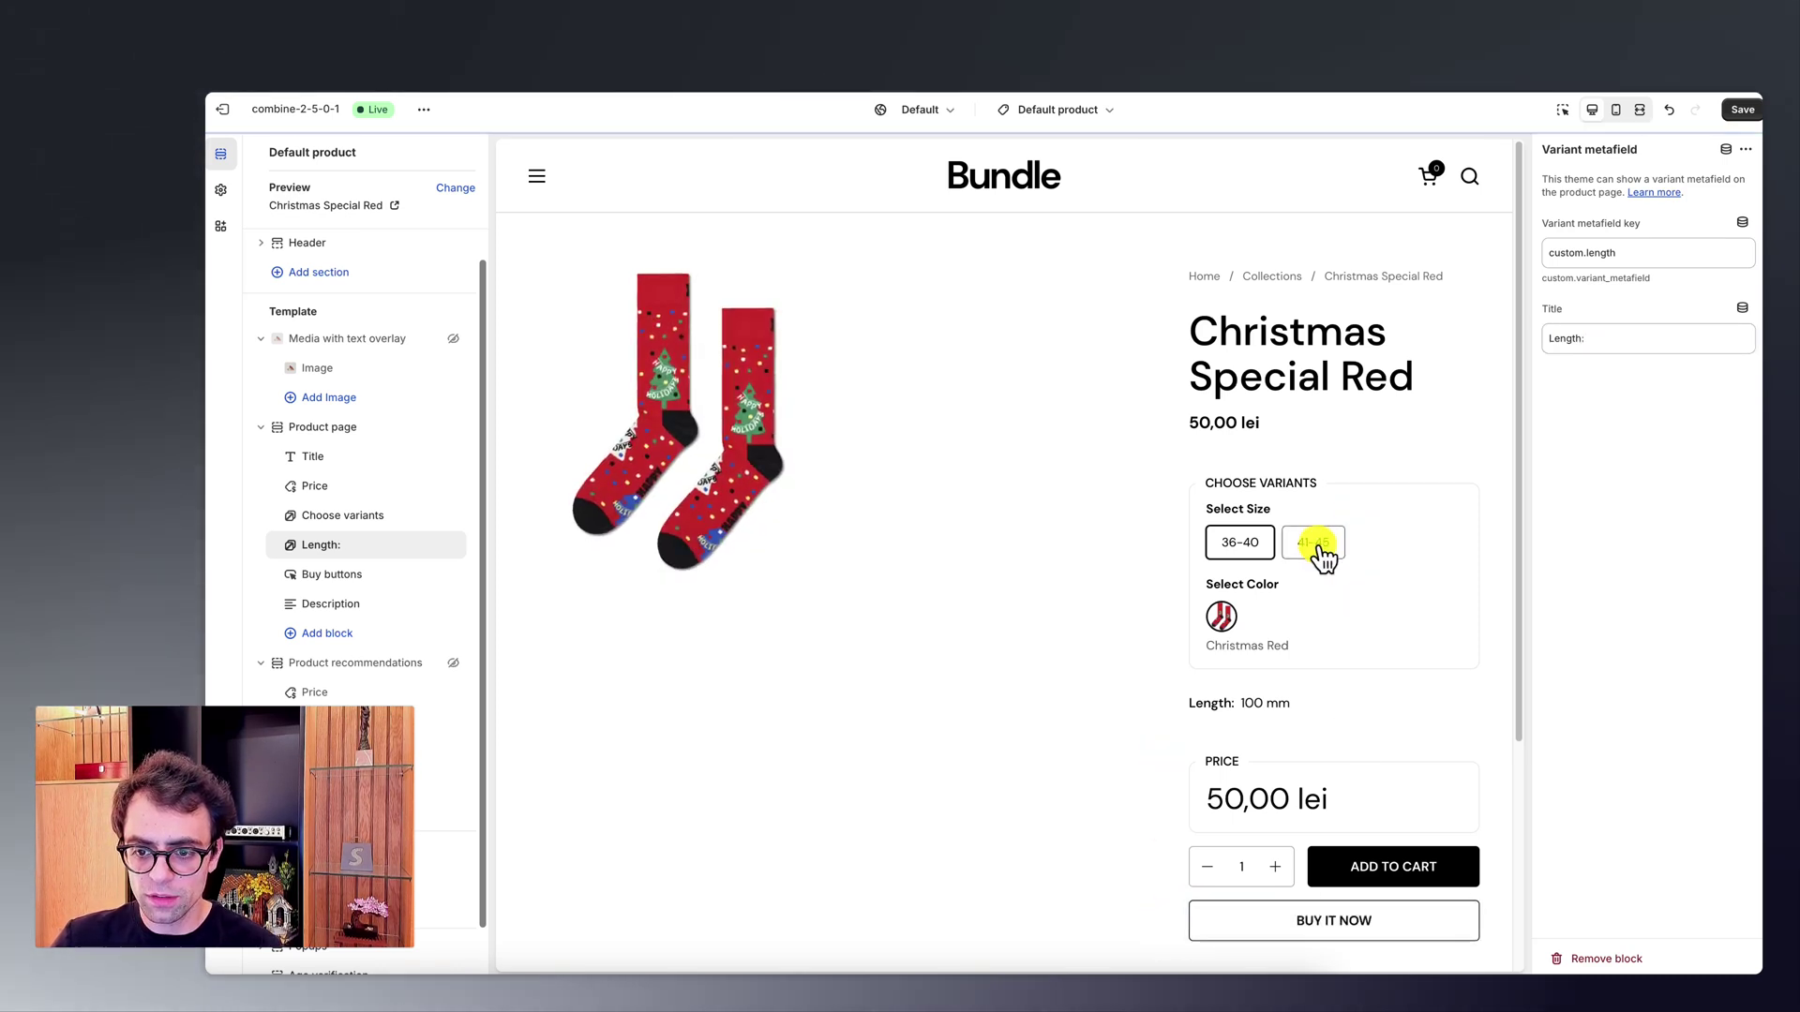
pyautogui.click(1261, 553)
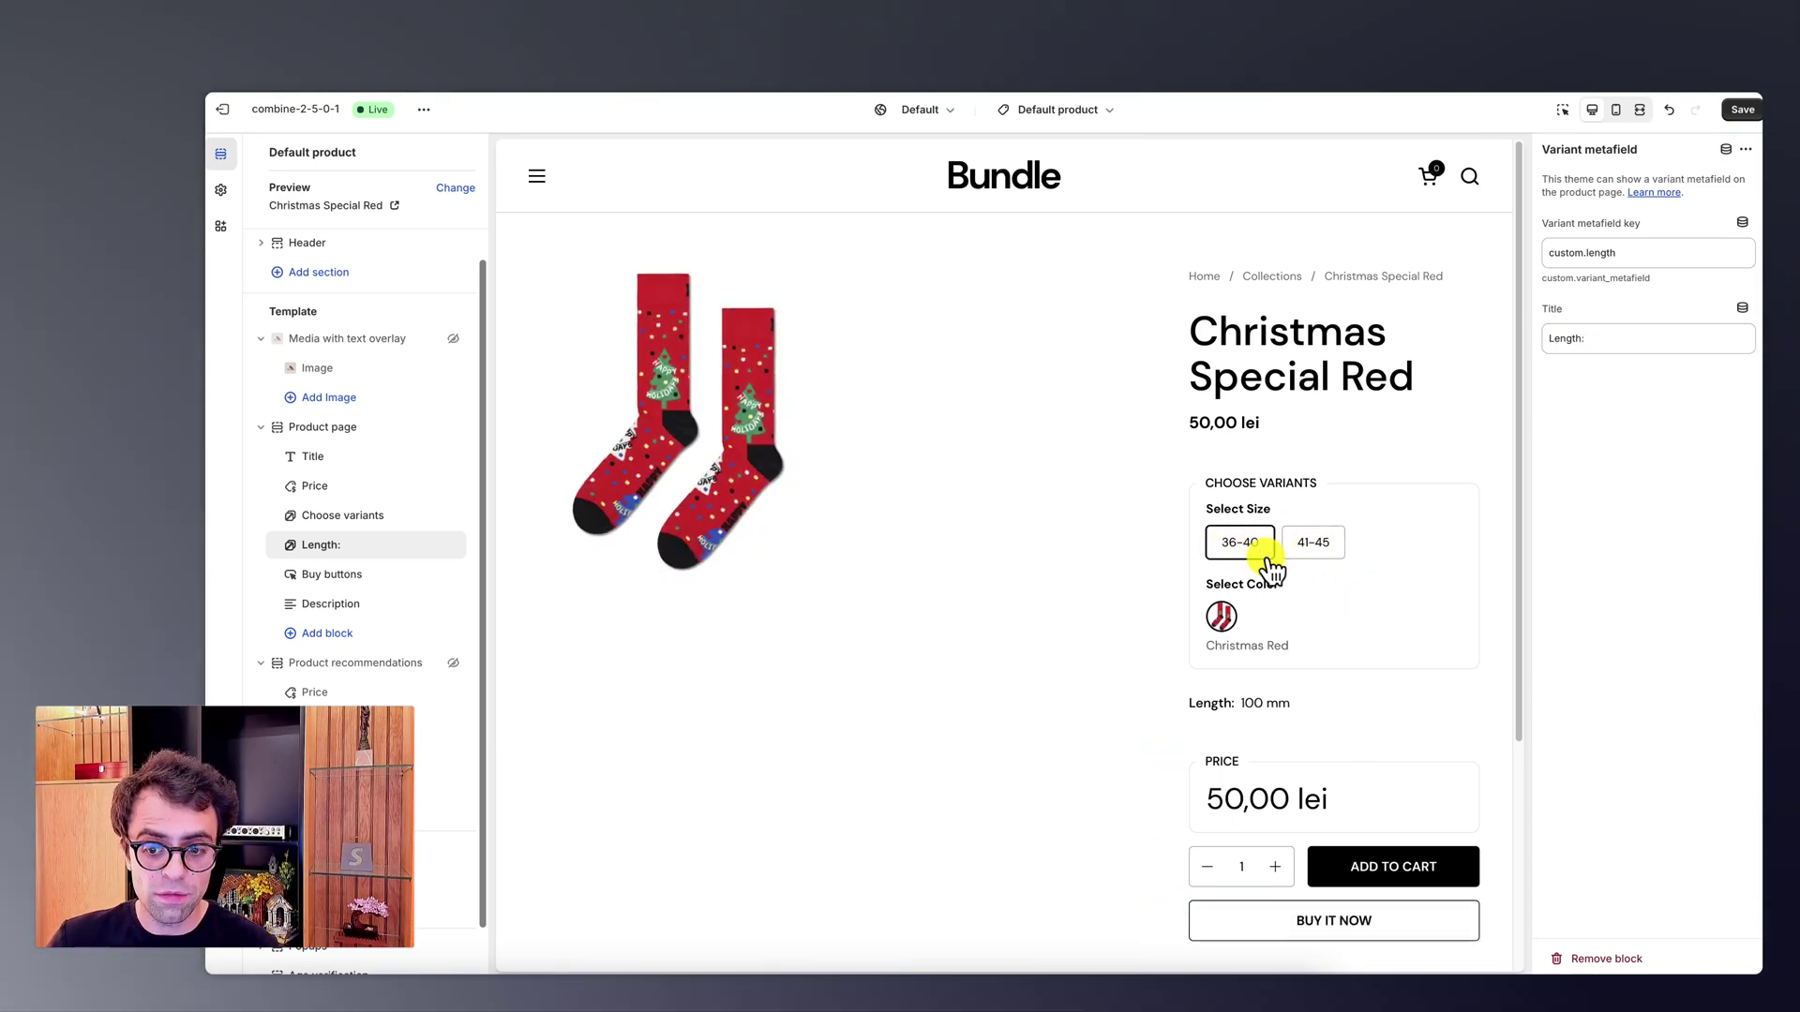
pyautogui.click(1301, 565)
pyautogui.moveTo(1290, 703); pyautogui.dragTo(1205, 703)
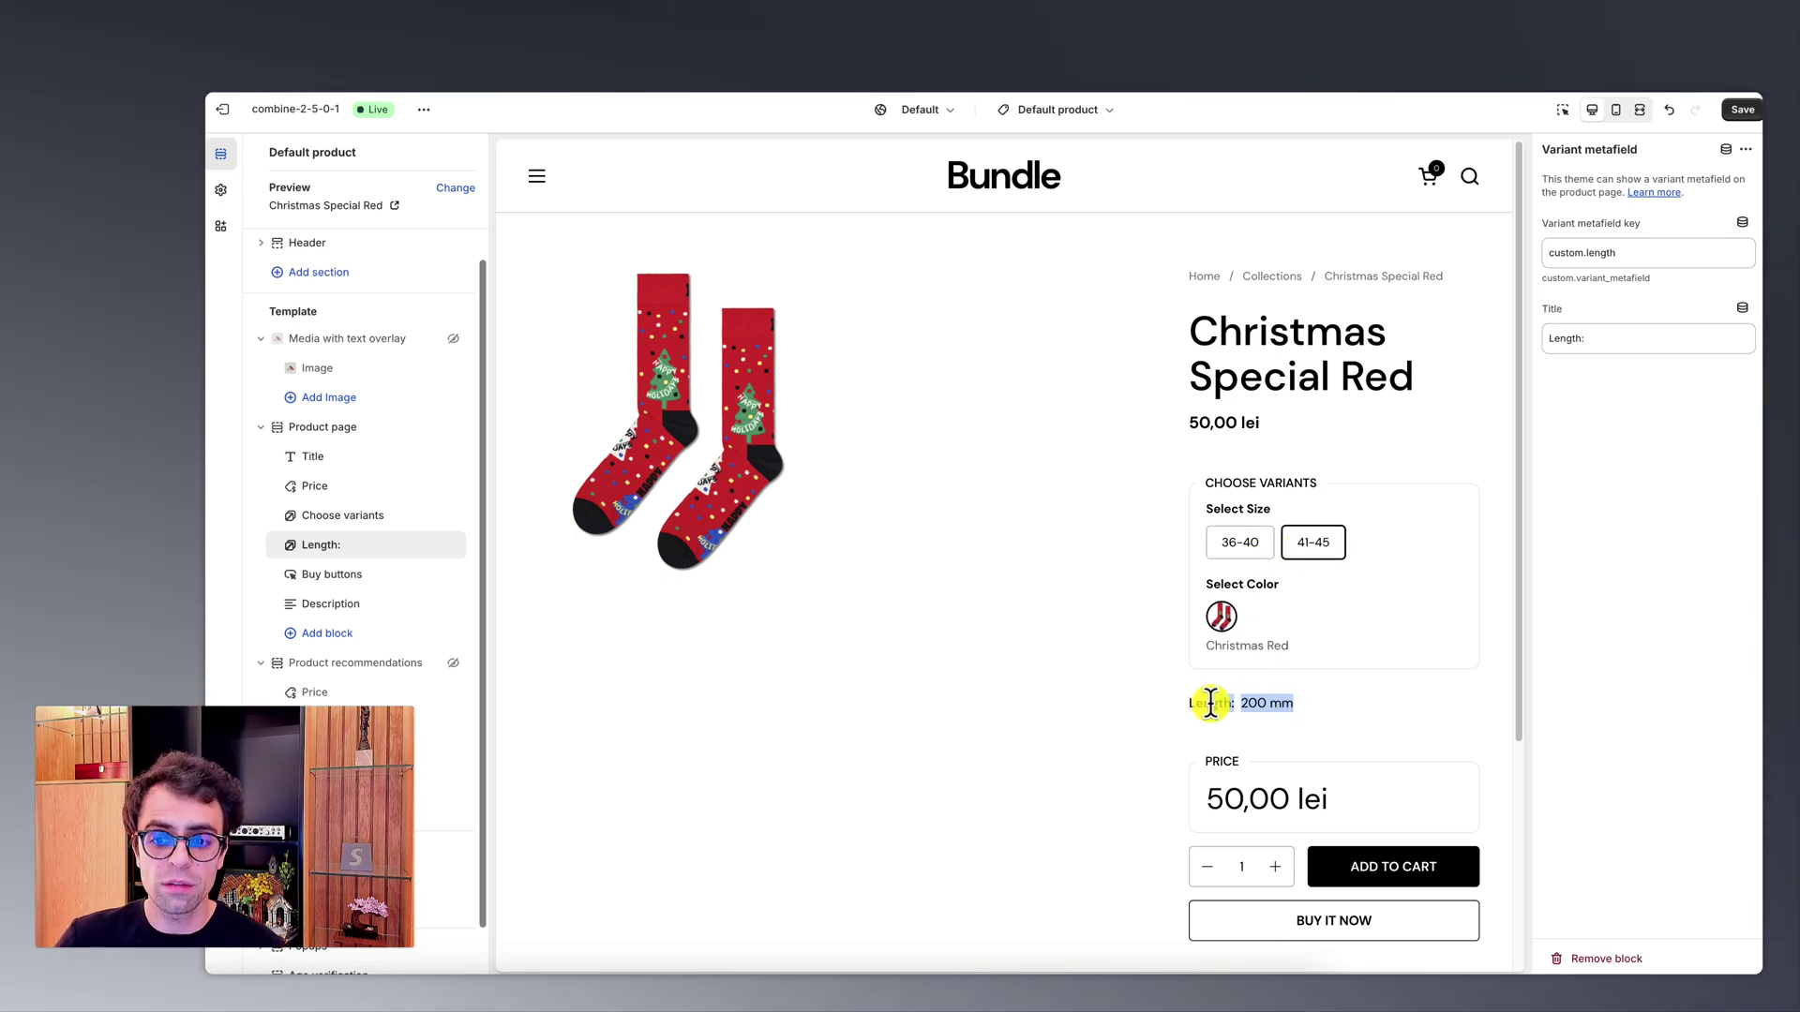
pyautogui.click(1245, 542)
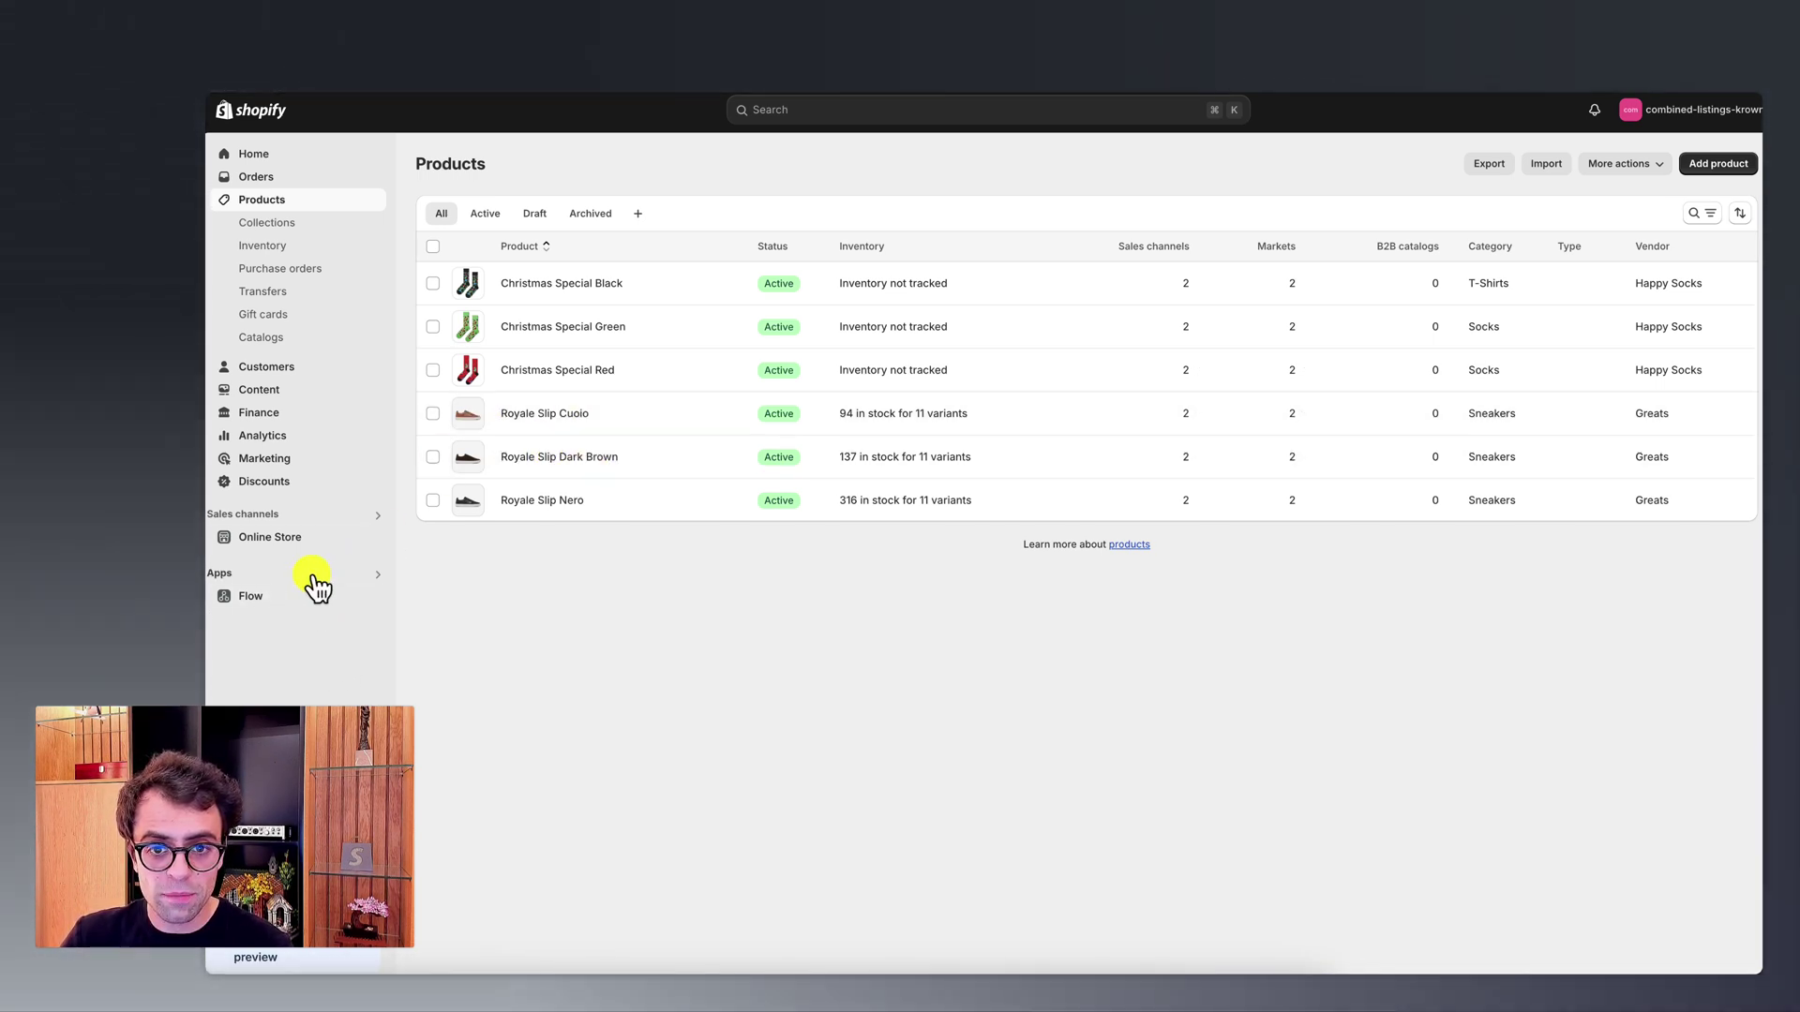
# Step: Start a new combined listing in the Combined Listings app and enter its Christmas Special title
pyautogui.click(378, 574)
pyautogui.click(795, 174)
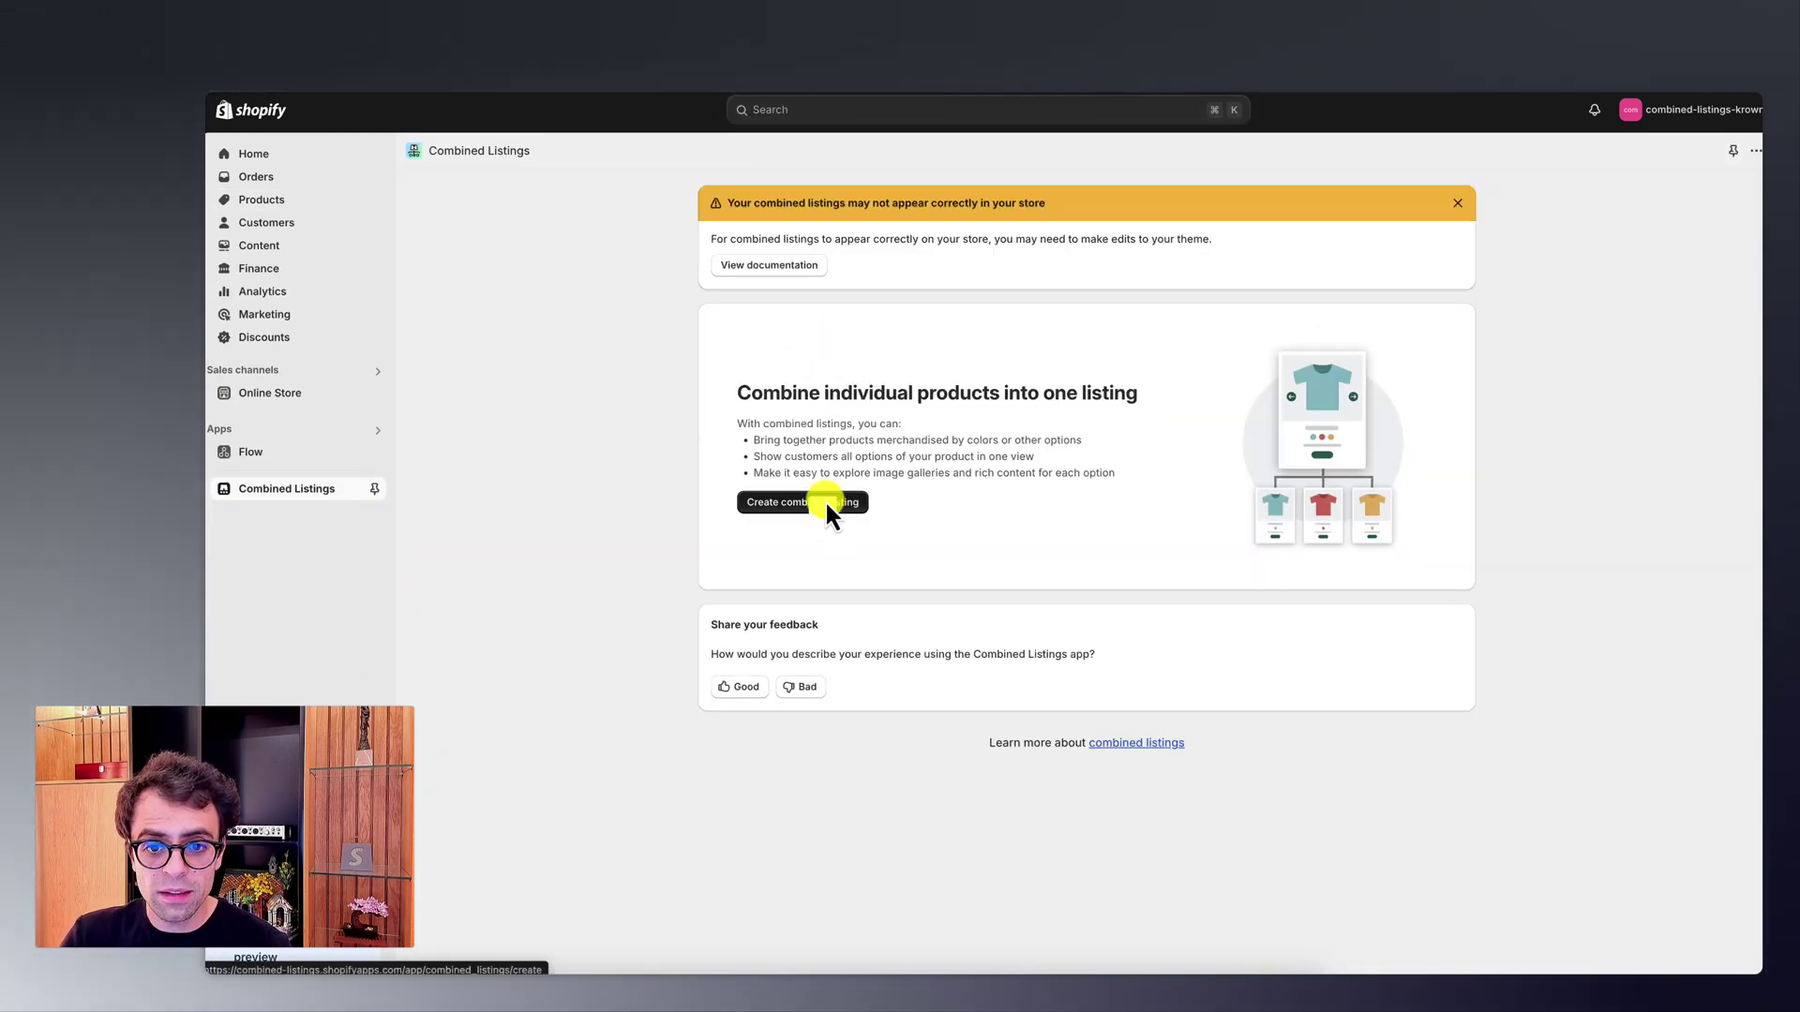
pyautogui.click(819, 506)
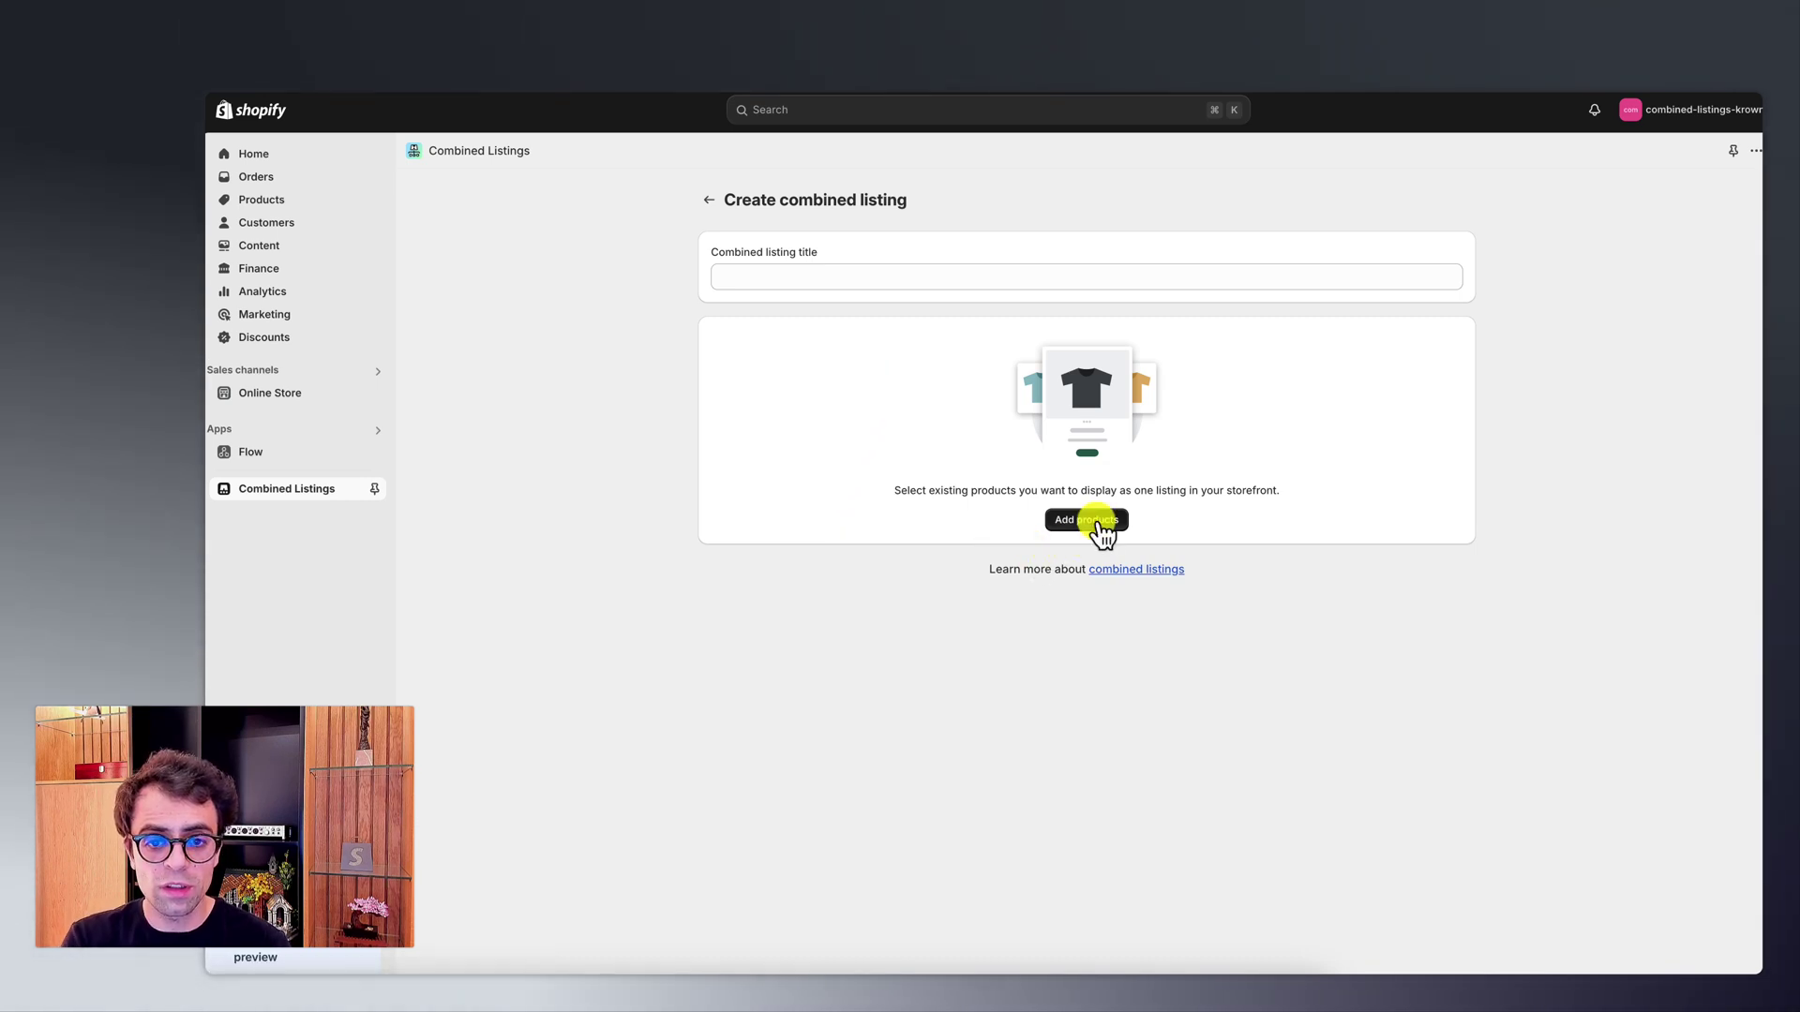
pyautogui.write('Chri')
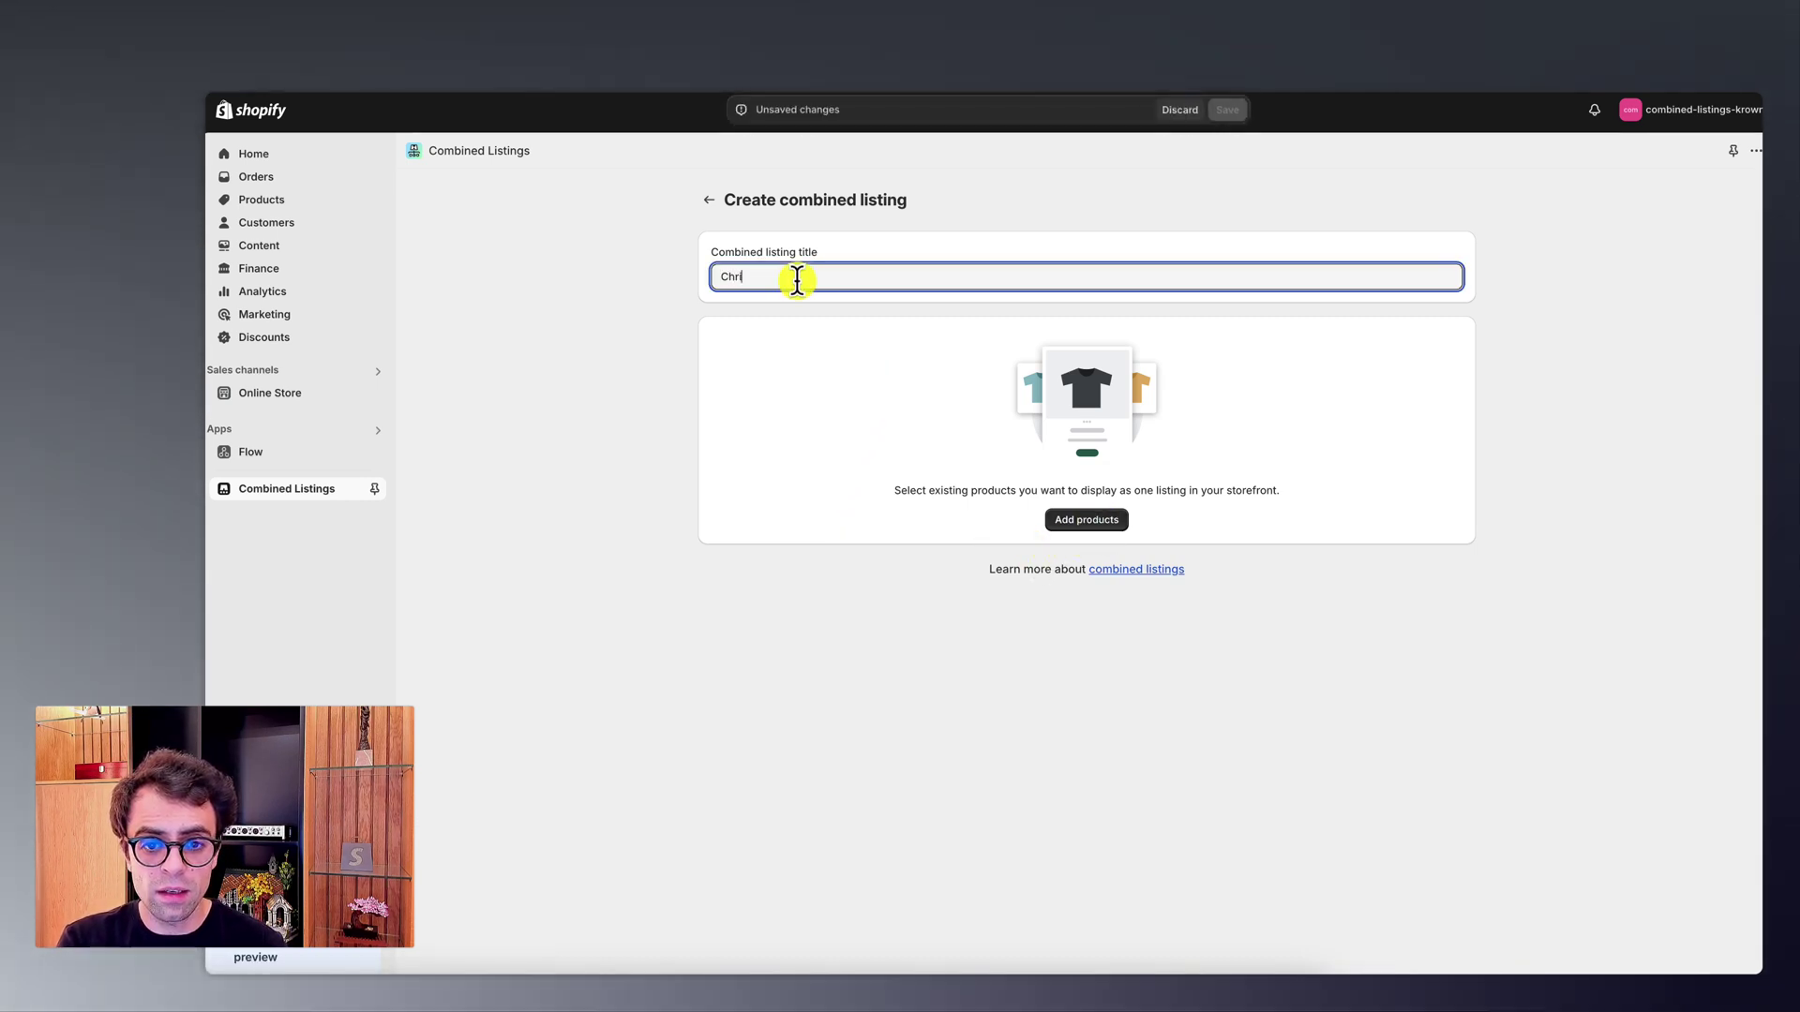
pyautogui.write('stmas Swea')
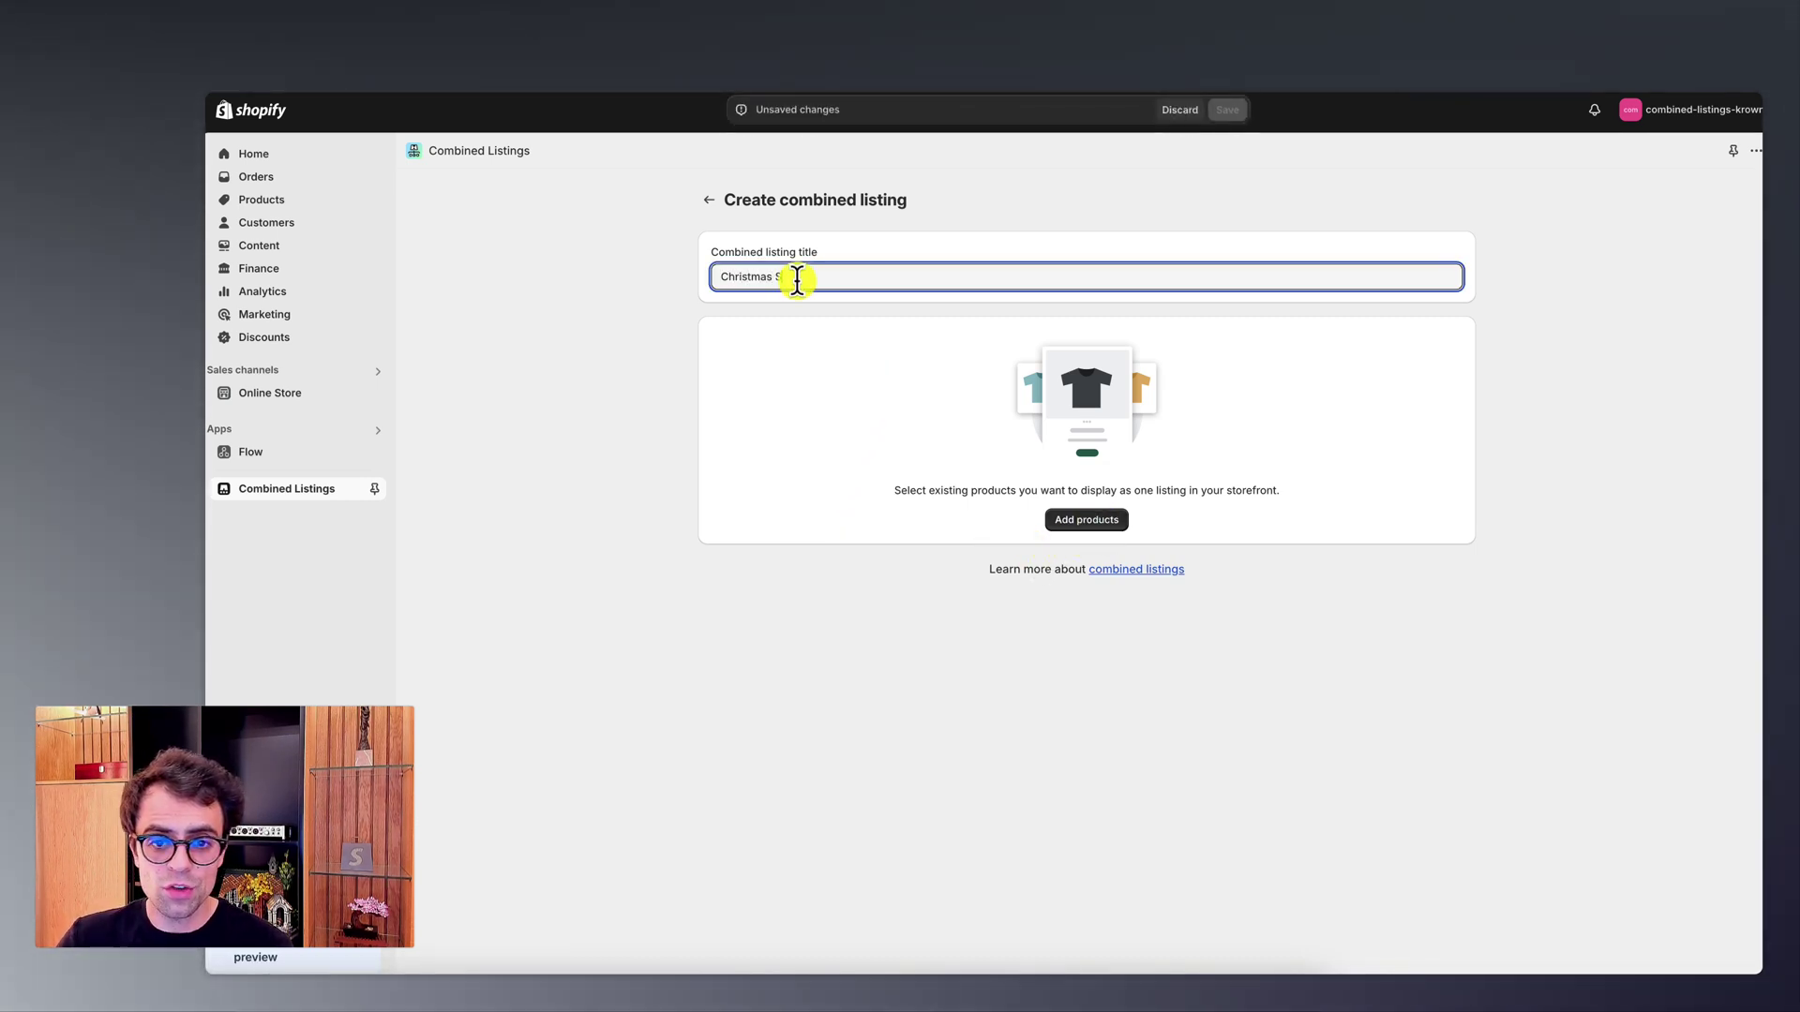
# Step: Select the Christmas Special Black, Green and Red socks as the listing's products
pyautogui.click(1105, 523)
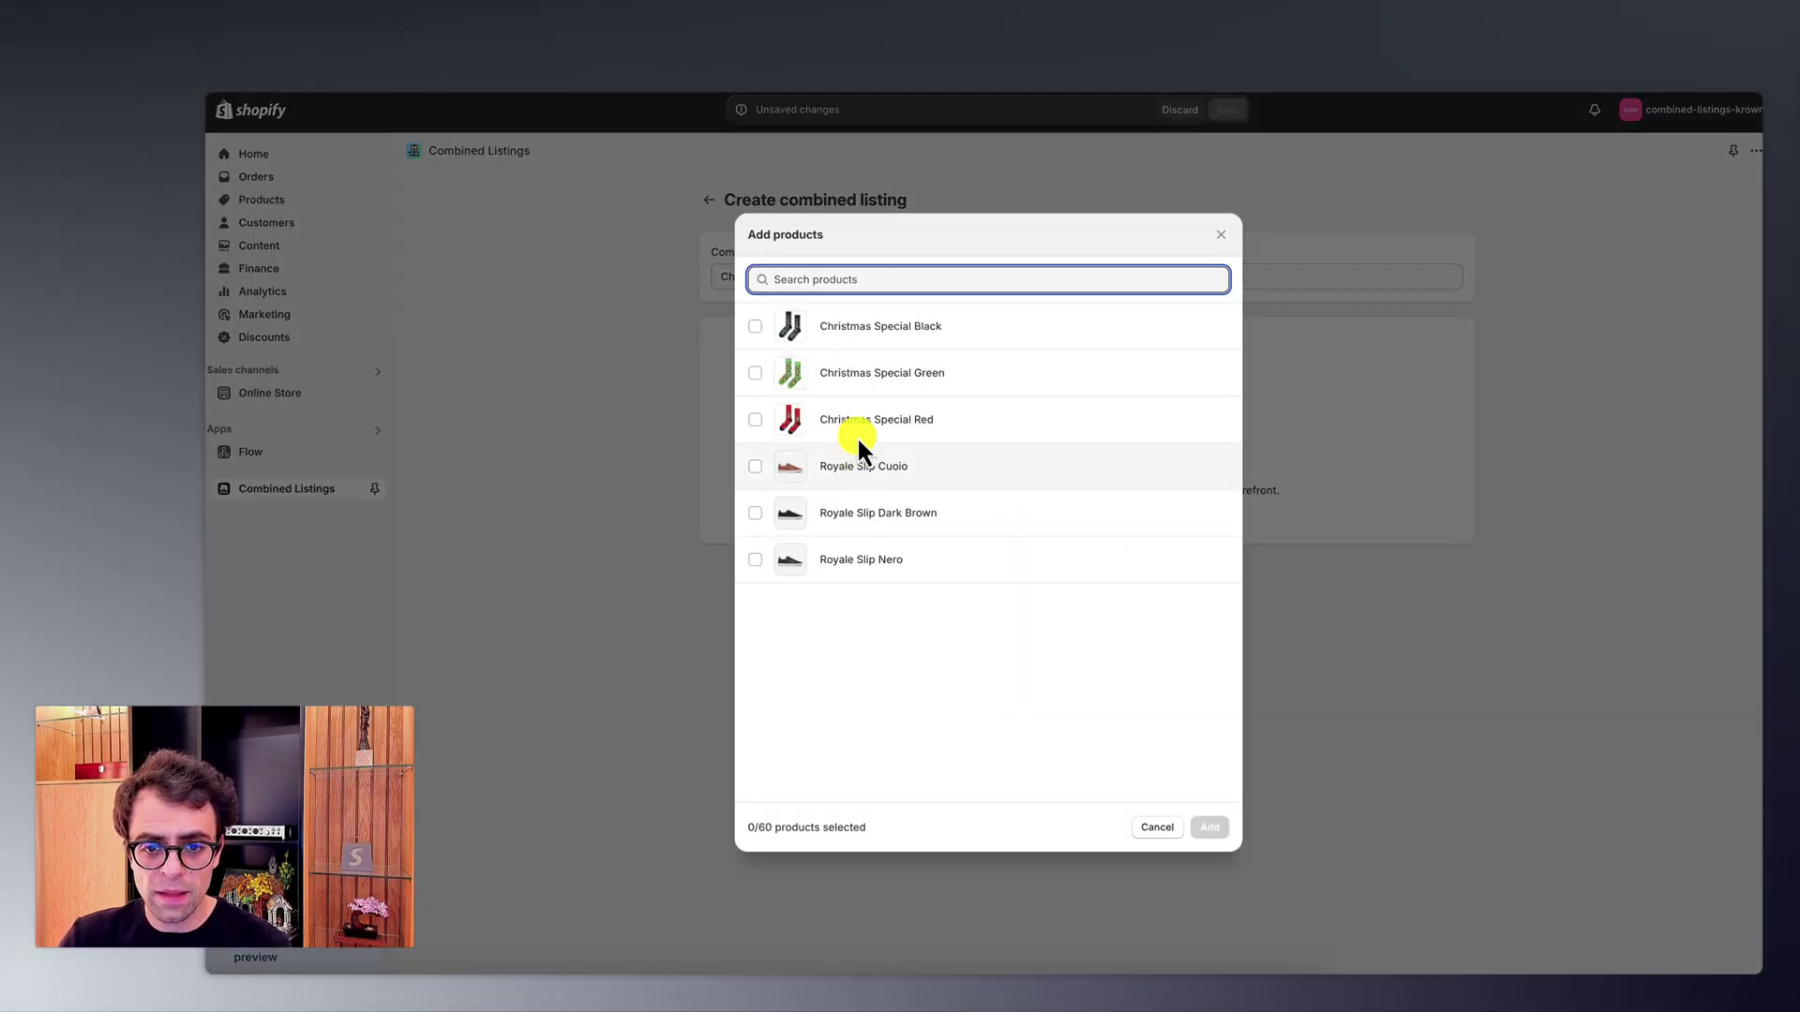
pyautogui.click(830, 326)
pyautogui.click(829, 372)
pyautogui.click(830, 420)
# Step: Add the three socks and base the listing's option on their Color metafield
pyautogui.click(1211, 829)
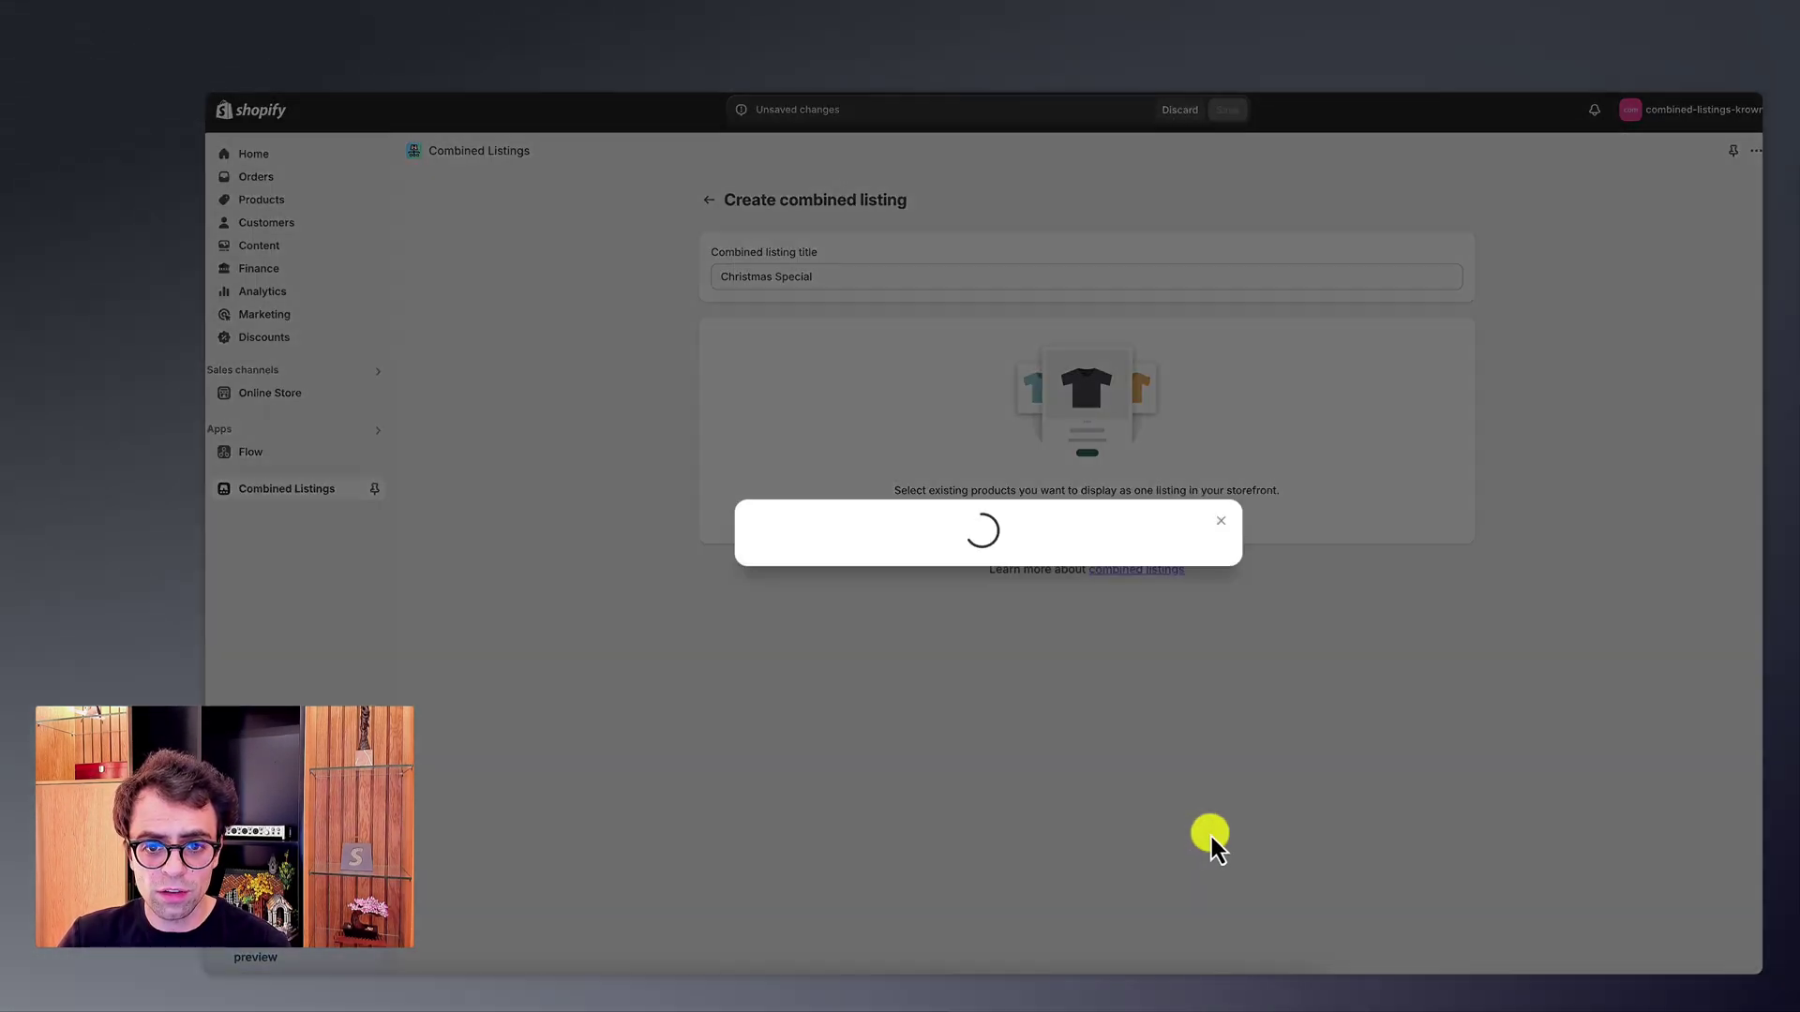
pyautogui.click(816, 361)
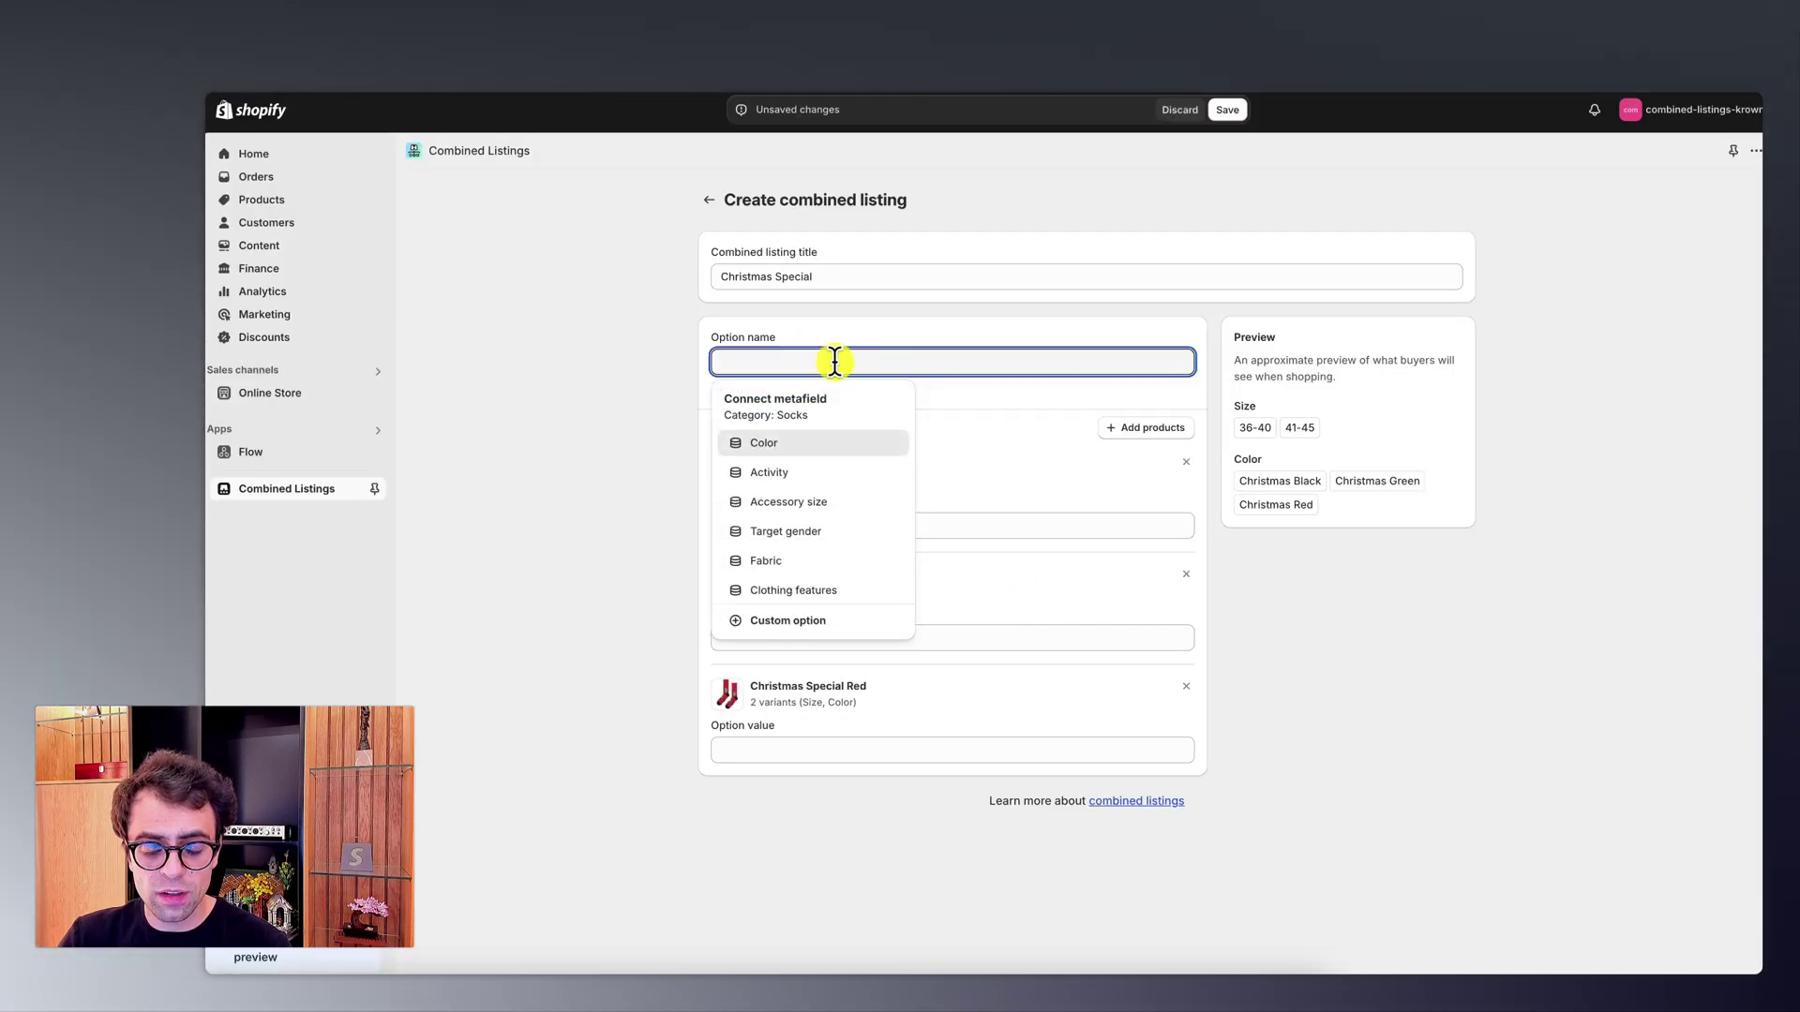
pyautogui.click(769, 448)
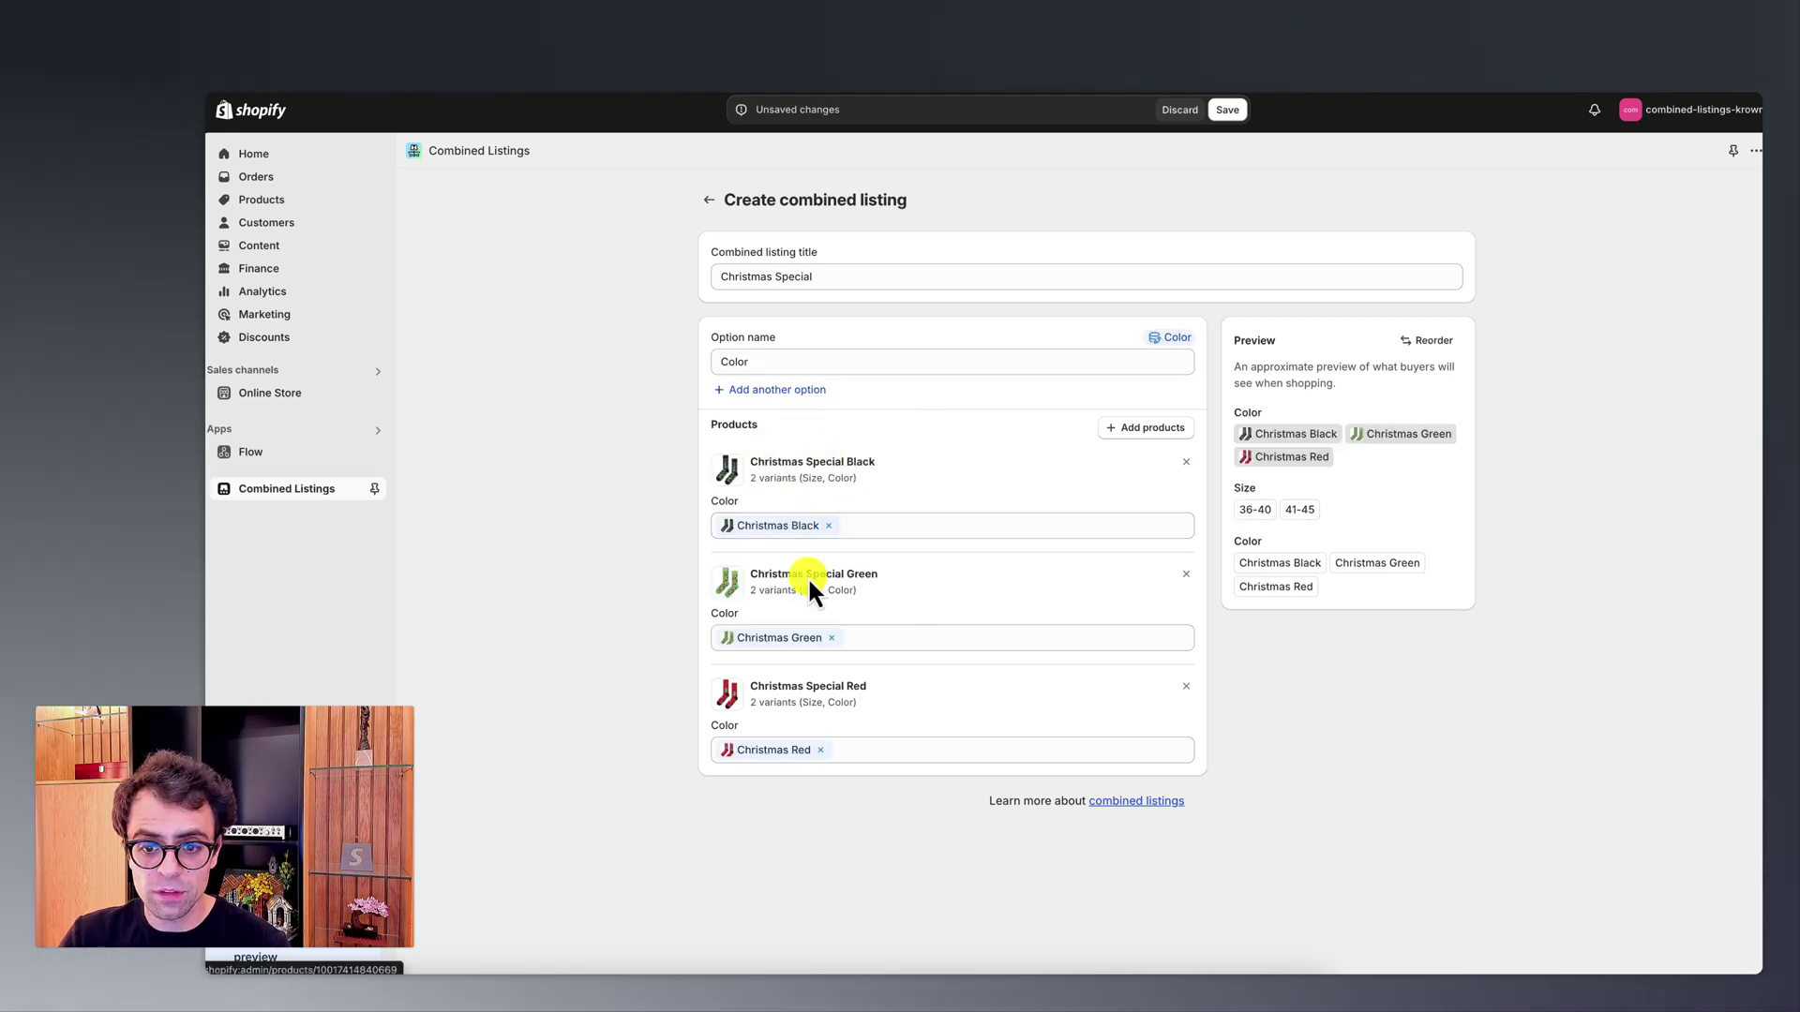
# Step: Rename the option to 'Sock color' after the duplicate-name error and save the listing
pyautogui.click(1228, 110)
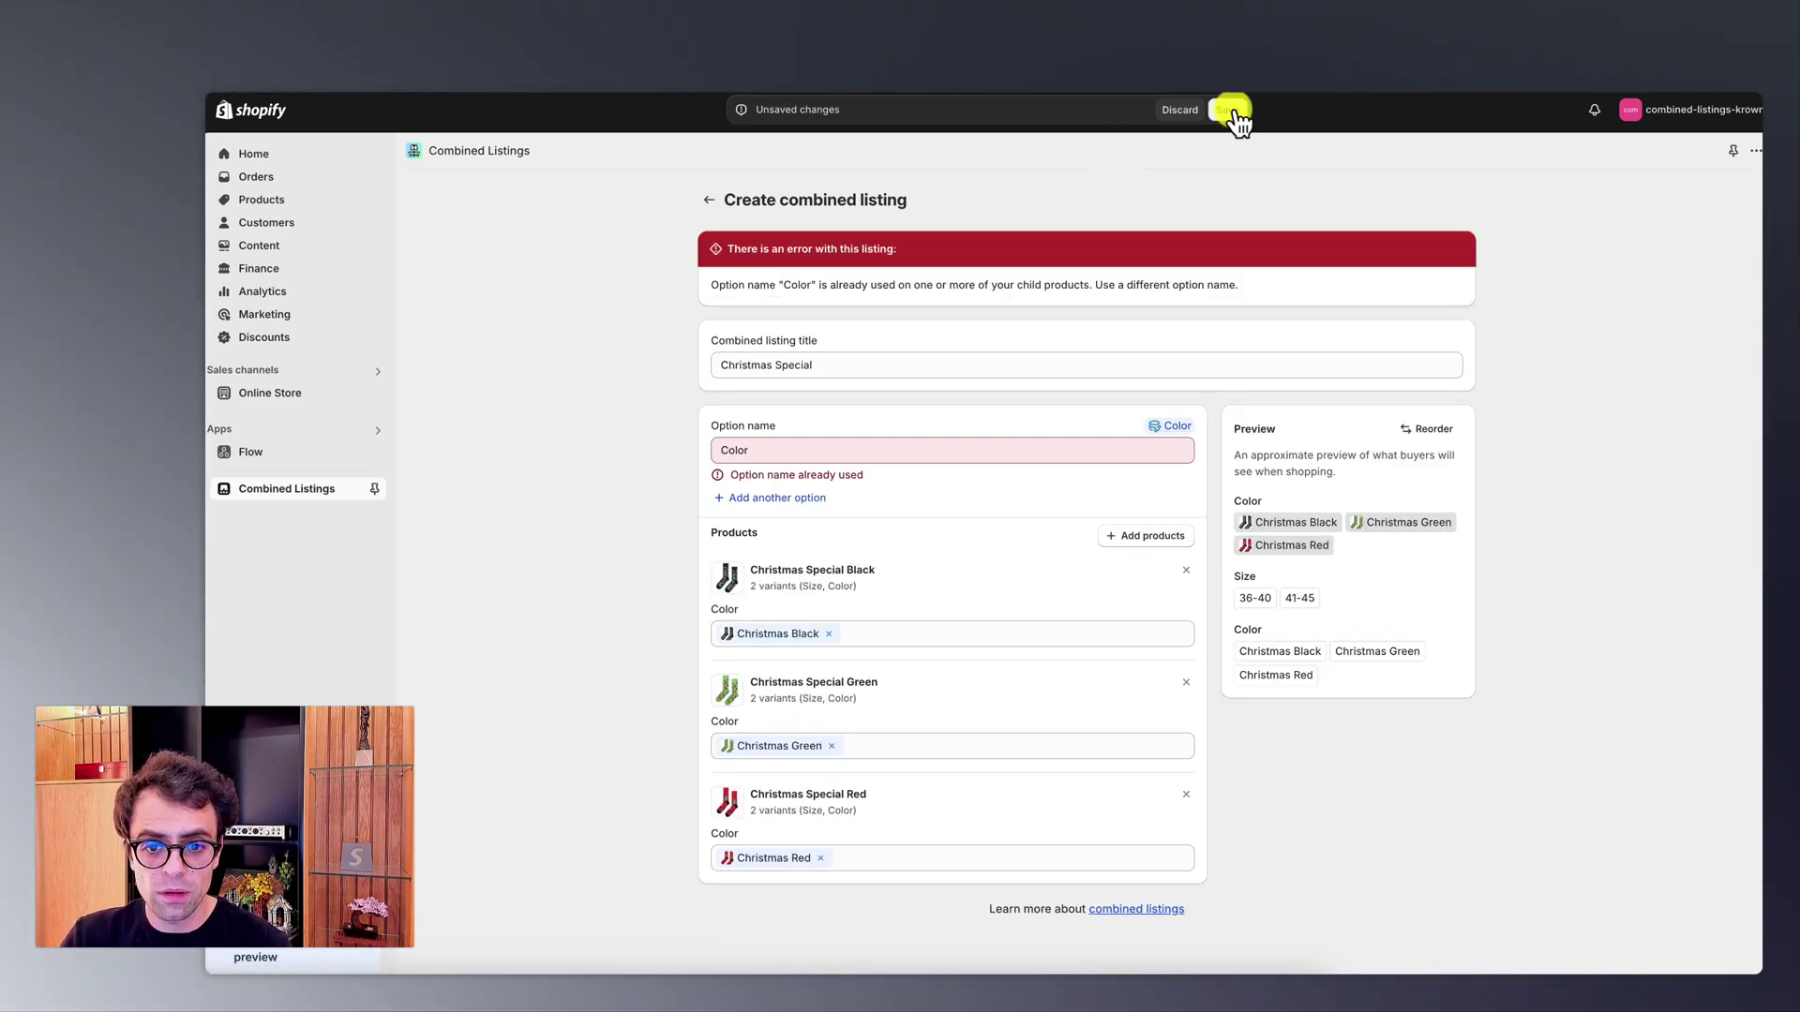
pyautogui.click(840, 452)
pyautogui.press('BackSpace')
pyautogui.press('BackSpace')
pyautogui.press('BackSpace')
pyautogui.press('BackSpace')
pyautogui.press('BackSpace')
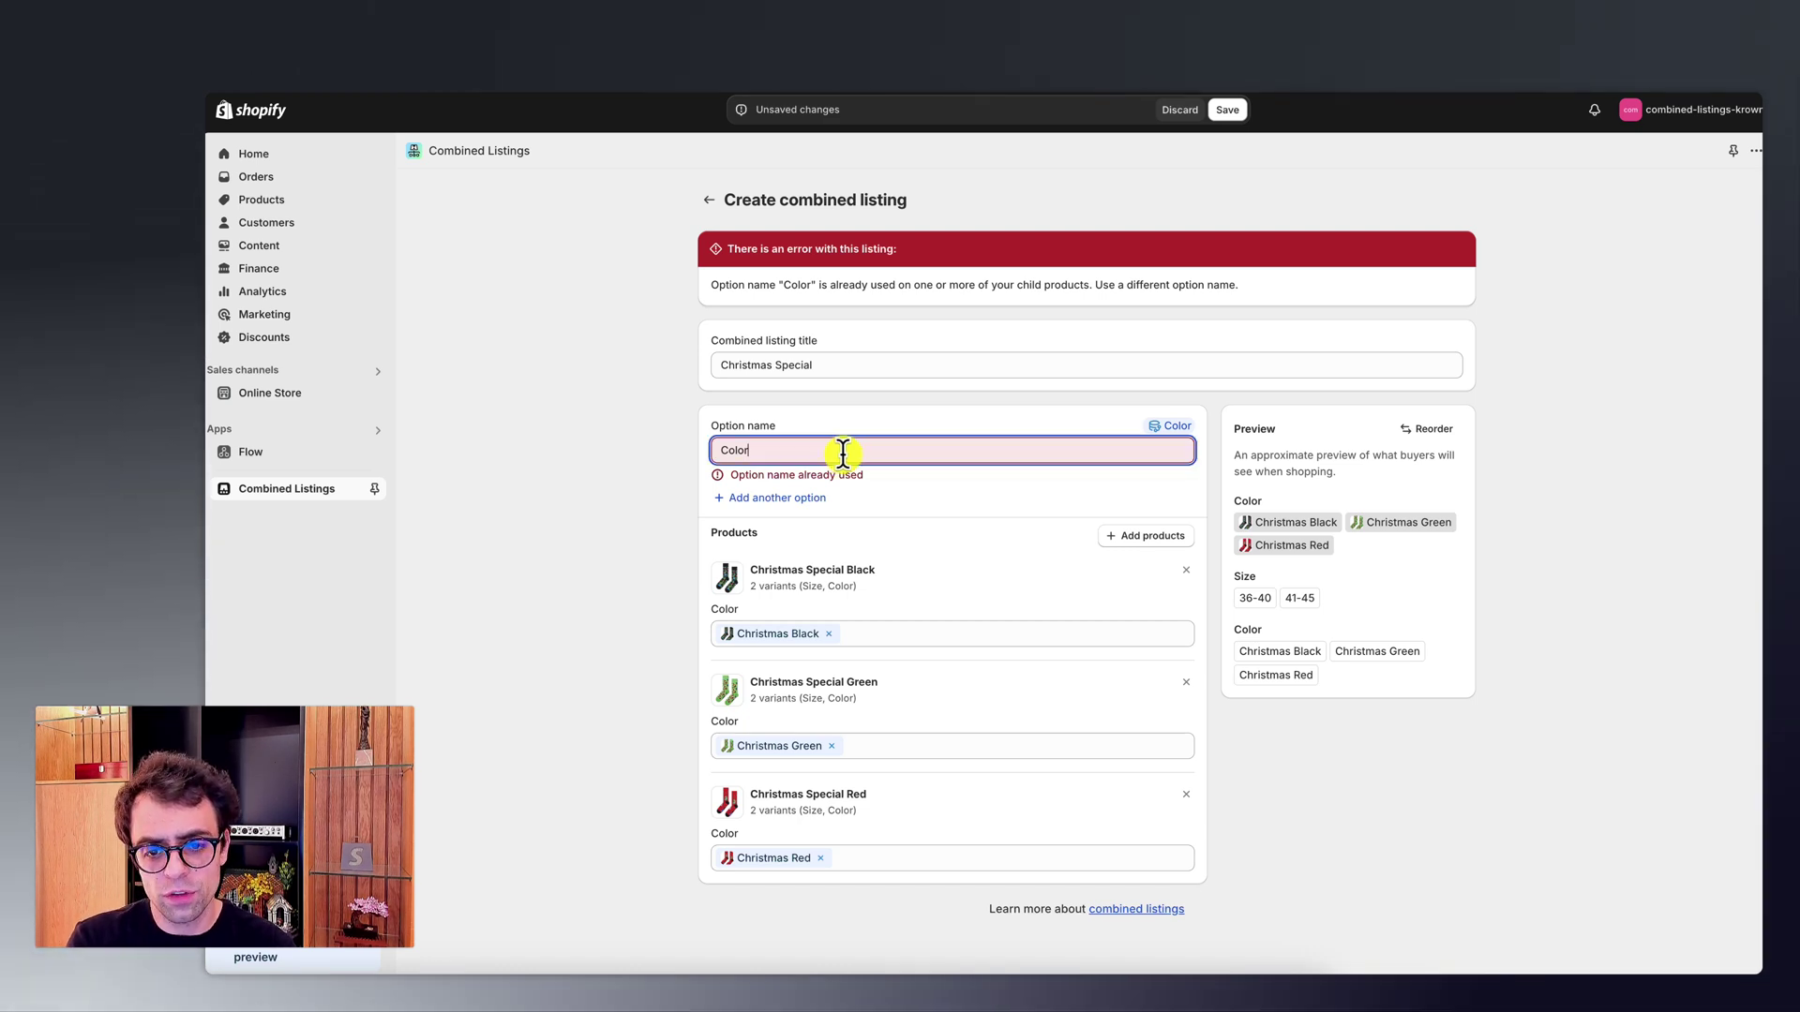
pyautogui.write('Sock c')
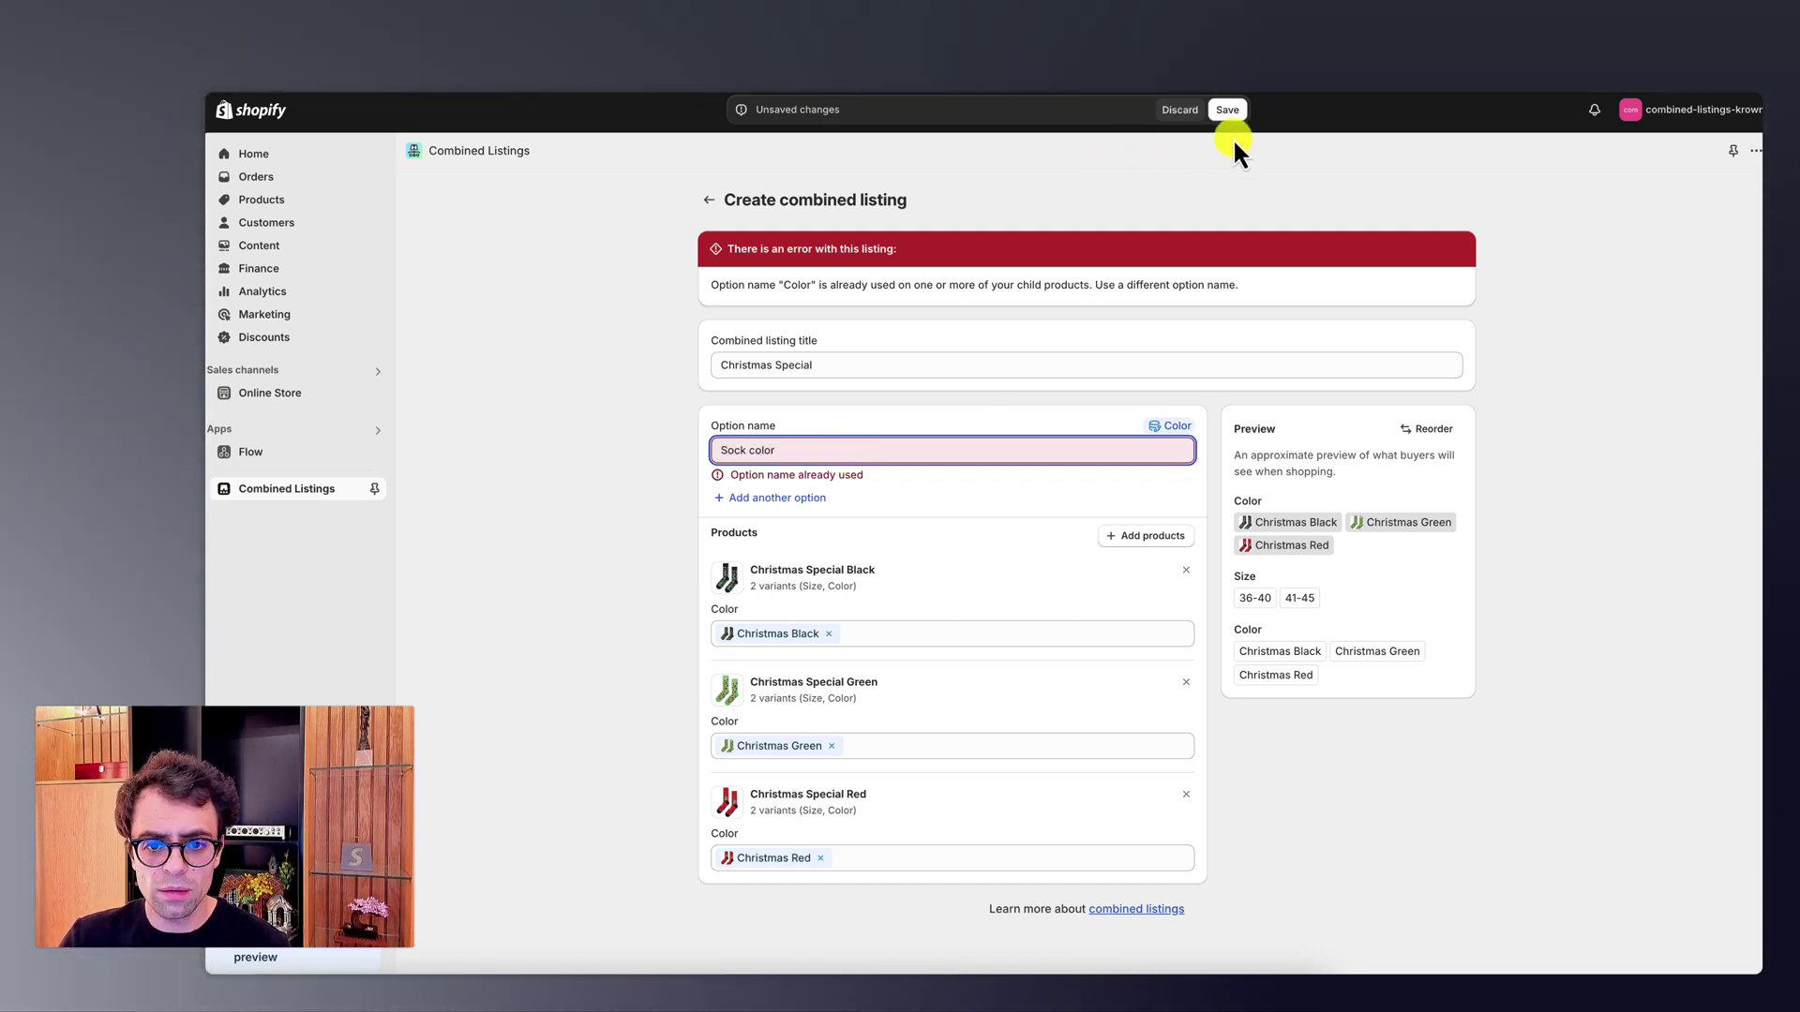
pyautogui.click(1237, 113)
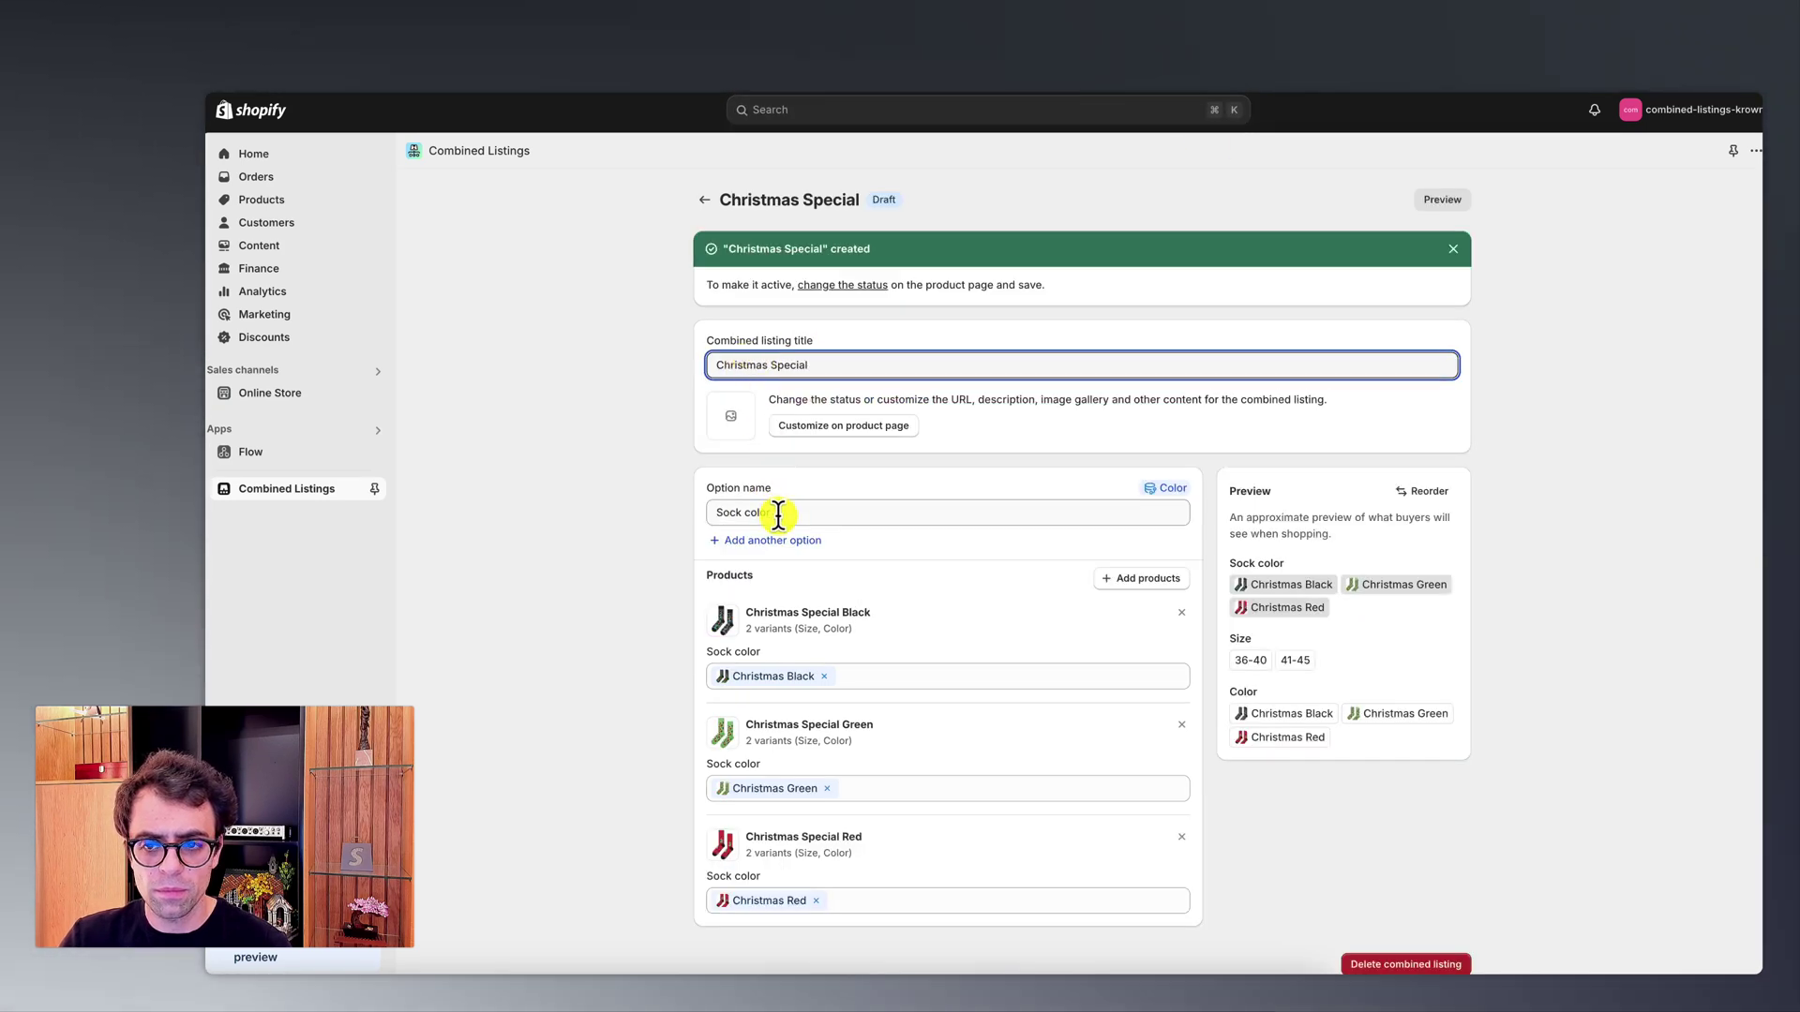
pyautogui.click(741, 513)
# Step: Finish renaming the option to 'Socks color', then preview the Christmas Special product in the store
pyautogui.write('s')
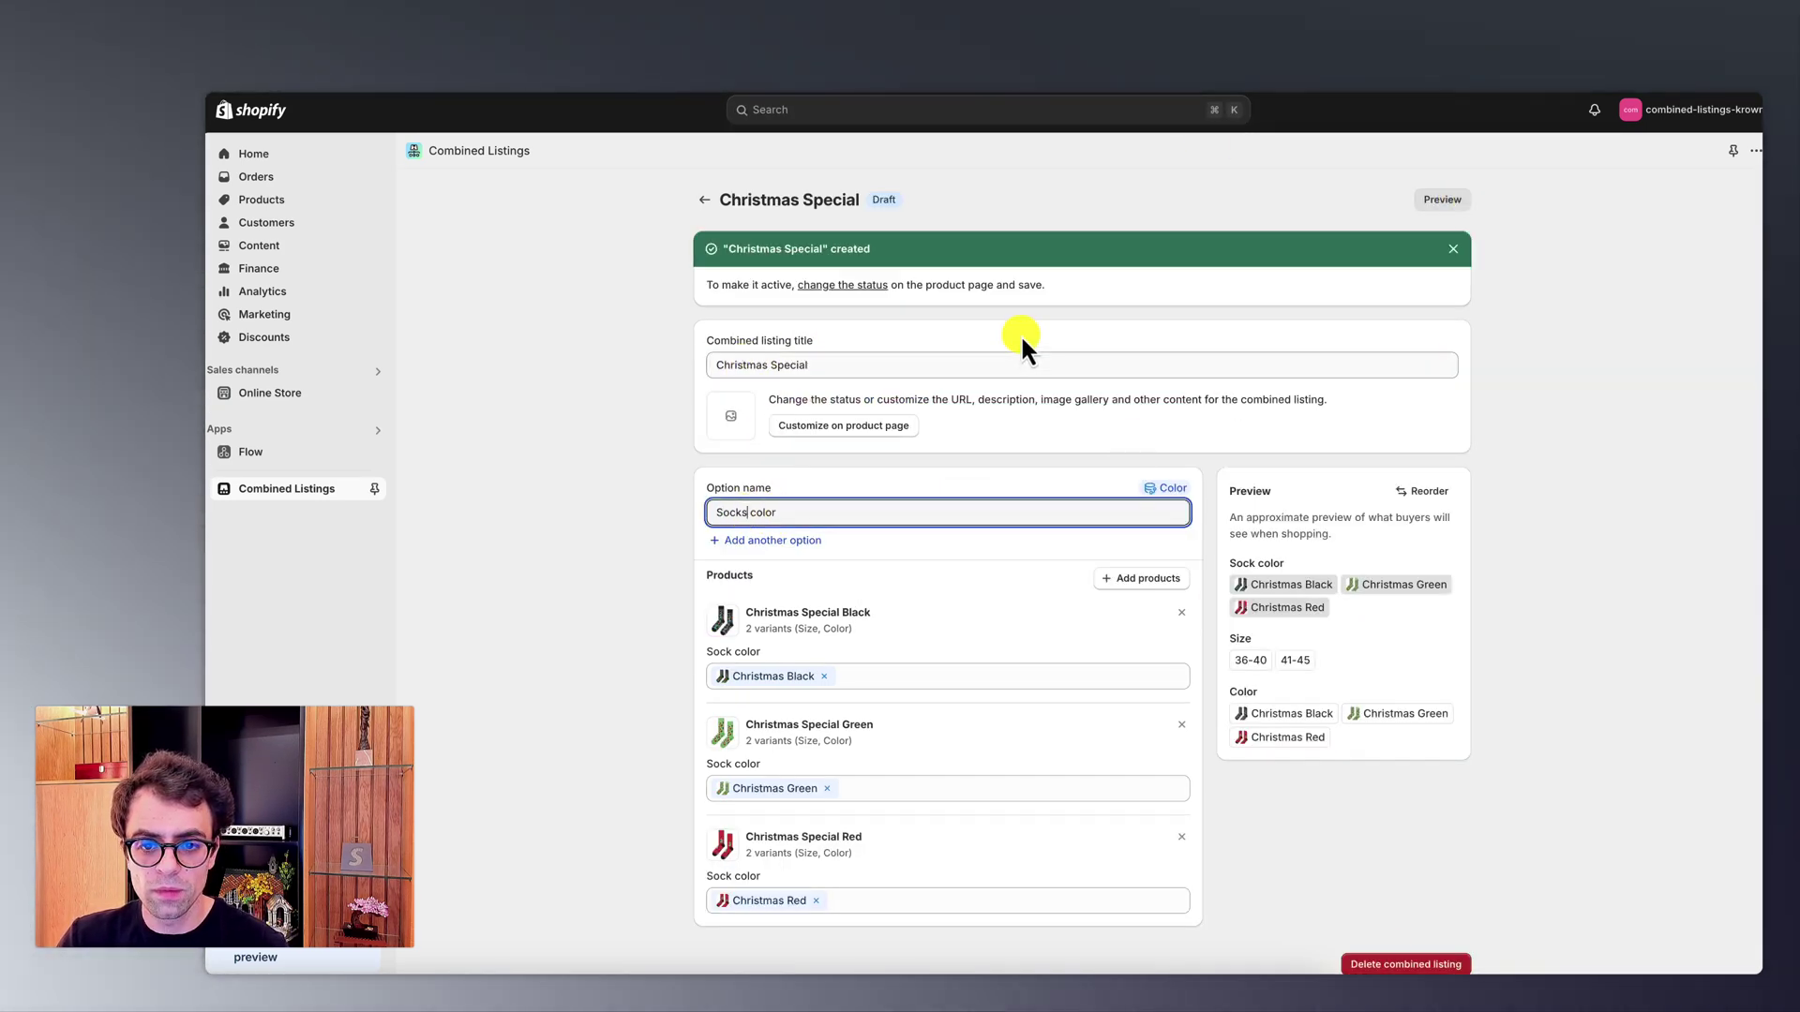
pyautogui.click(824, 432)
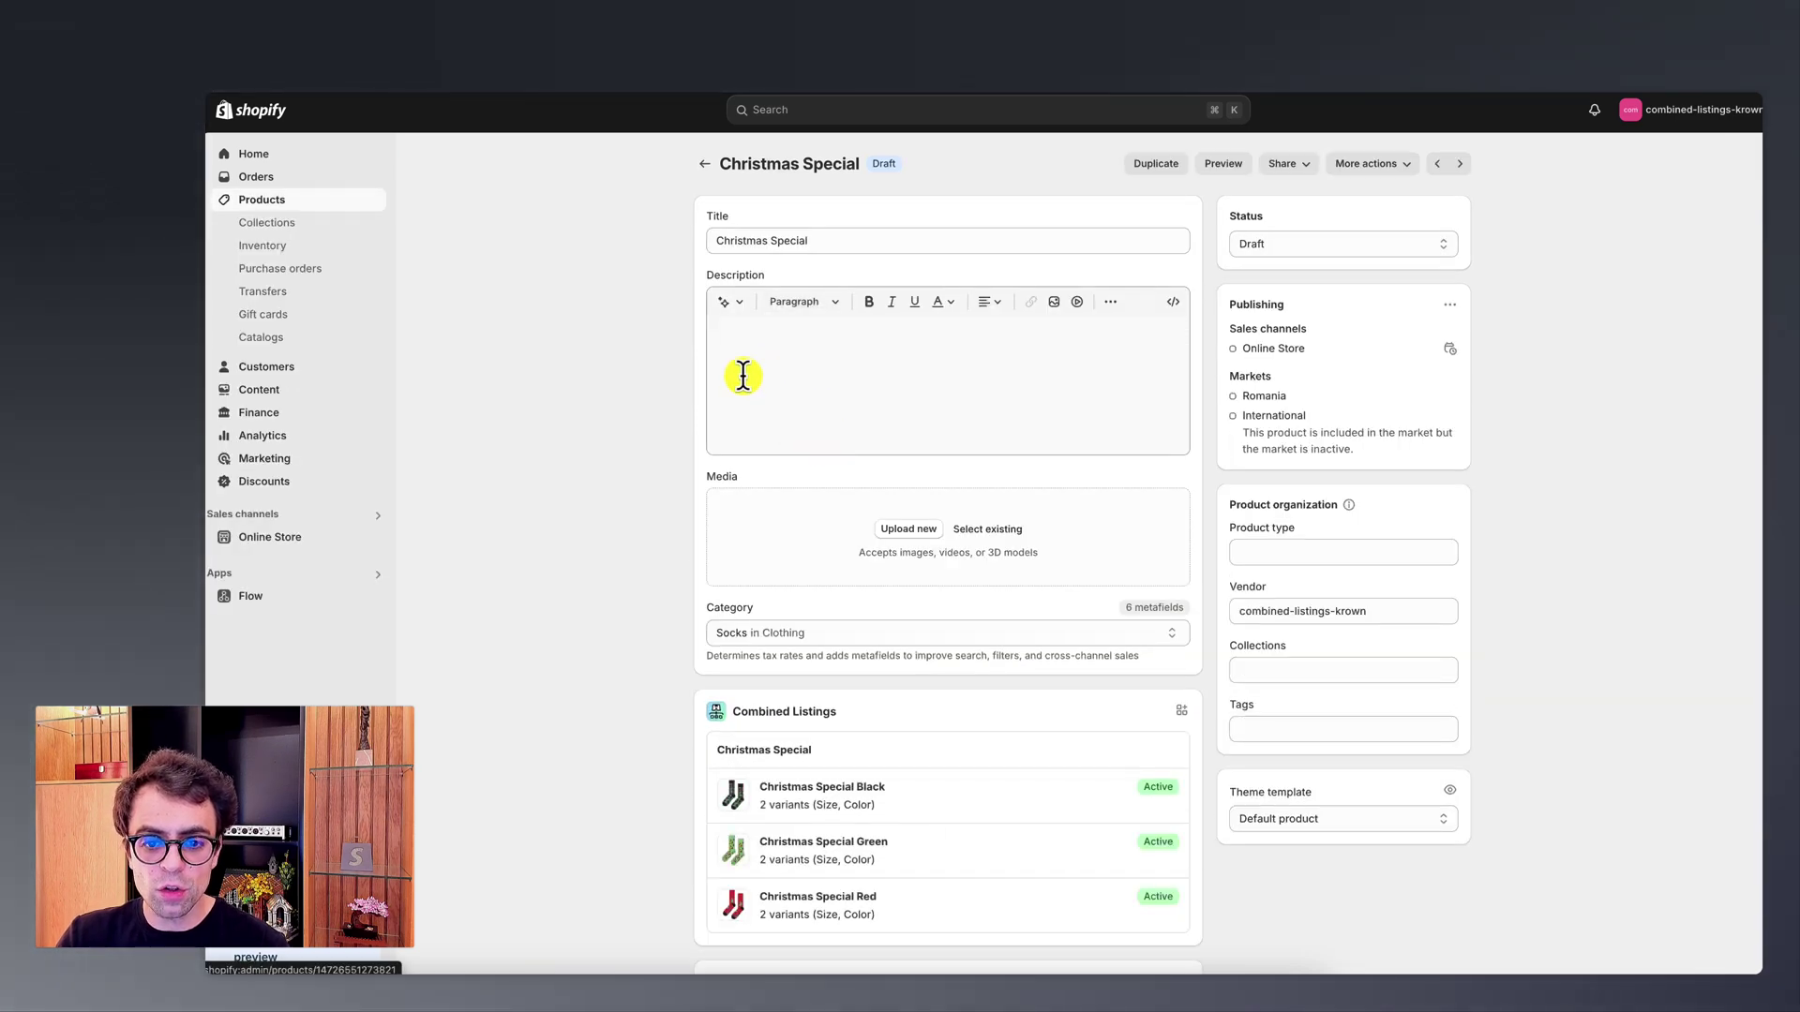
pyautogui.scroll(-3, 824, 442)
pyautogui.scroll(3, 824, 442)
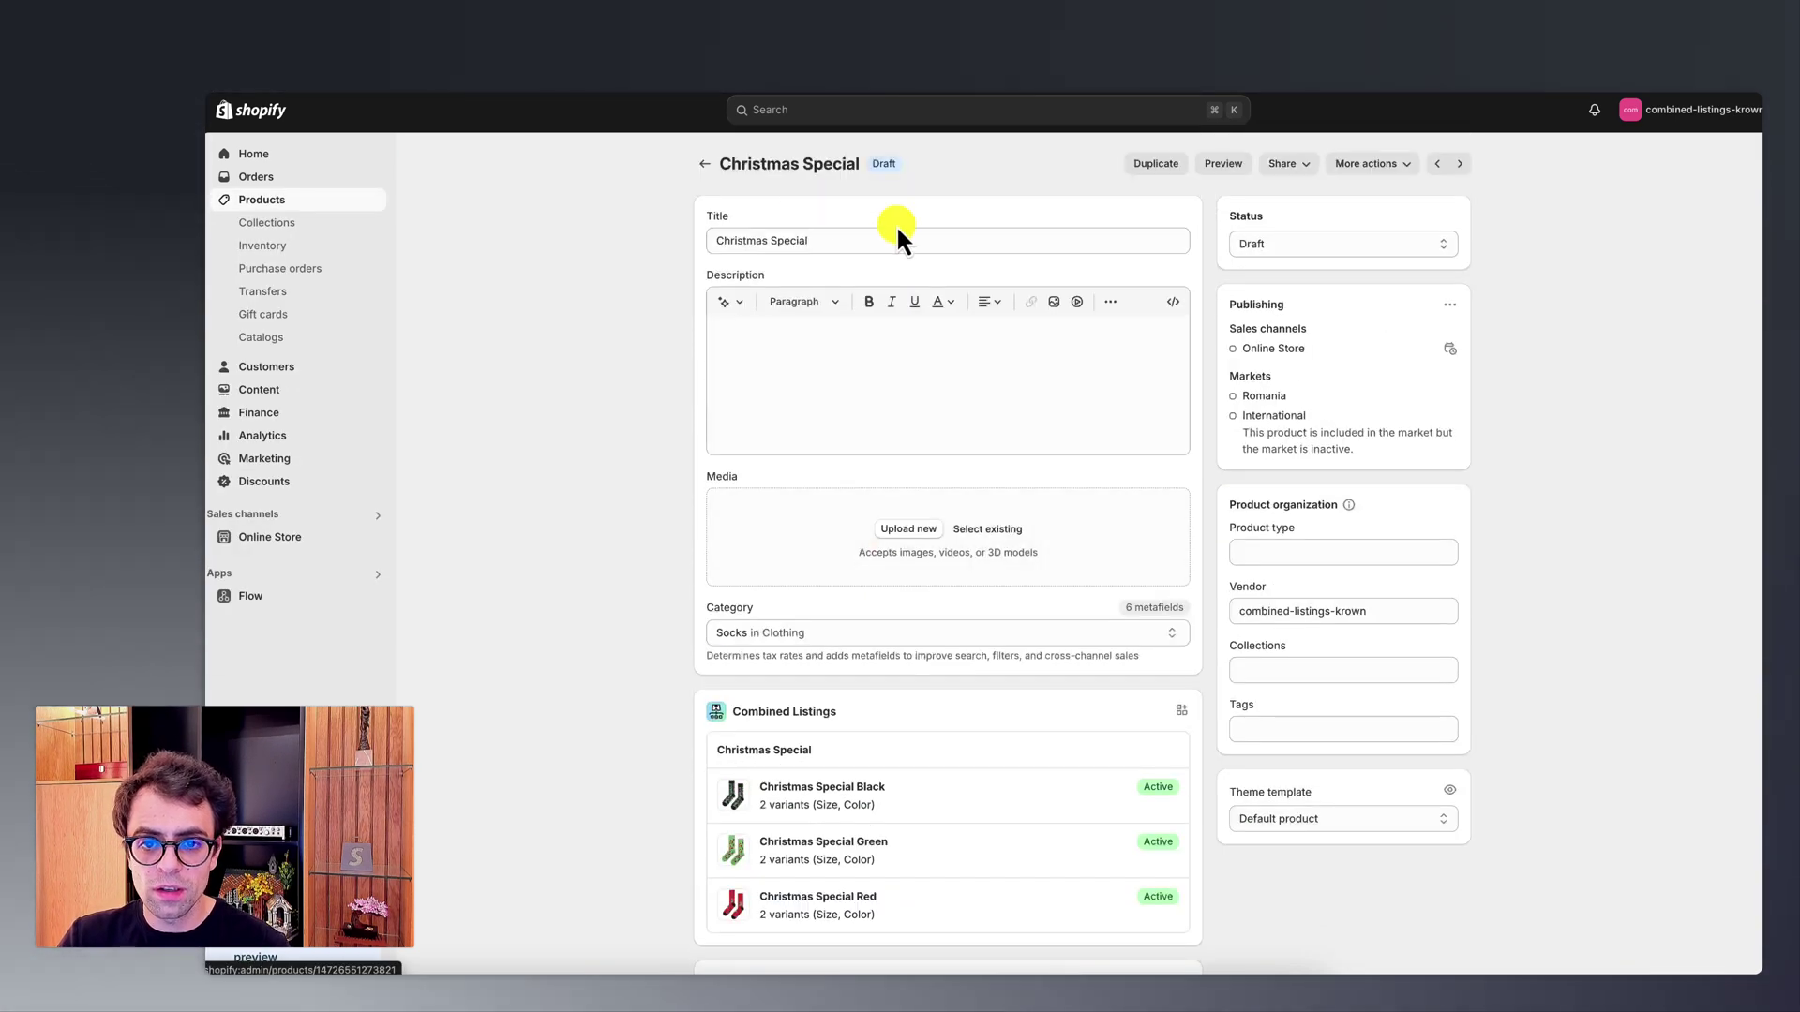
pyautogui.click(1230, 167)
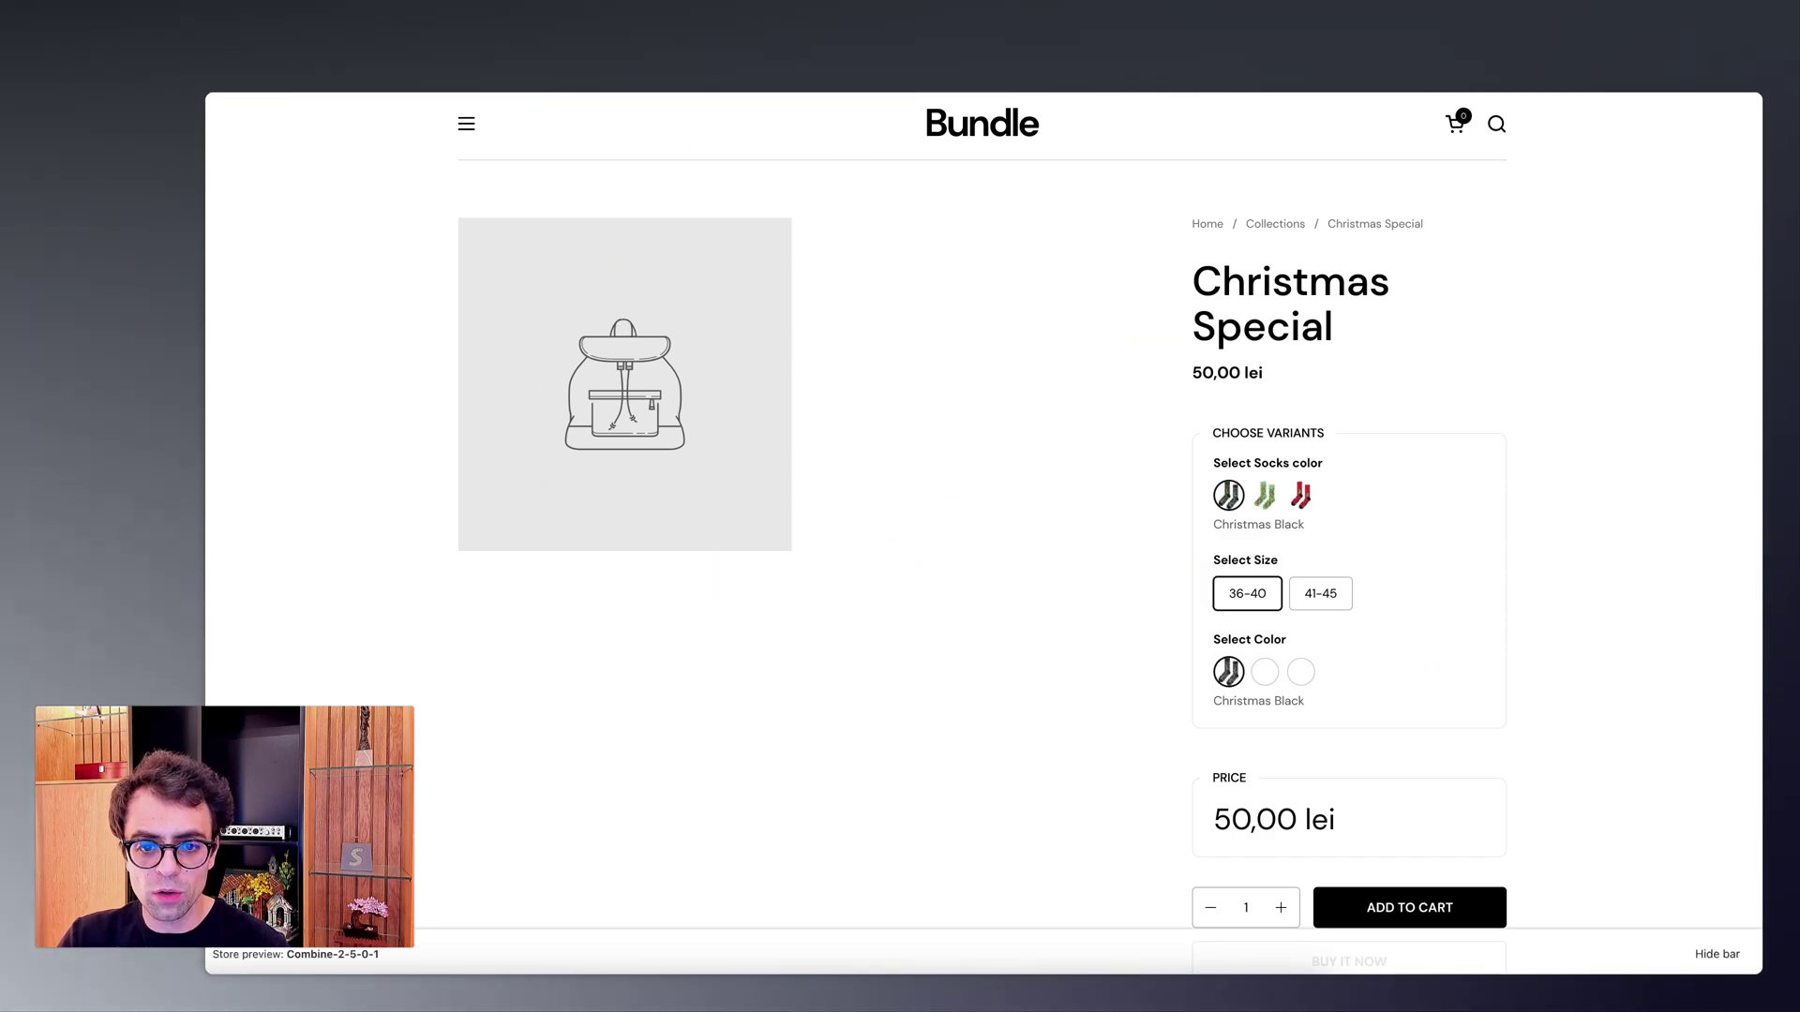
pyautogui.press('super+w')
# Step: Attach the P000260_FLAT, P000281_FLAT and P000266_FLAT sock photos as Christmas Special media
pyautogui.click(825, 570)
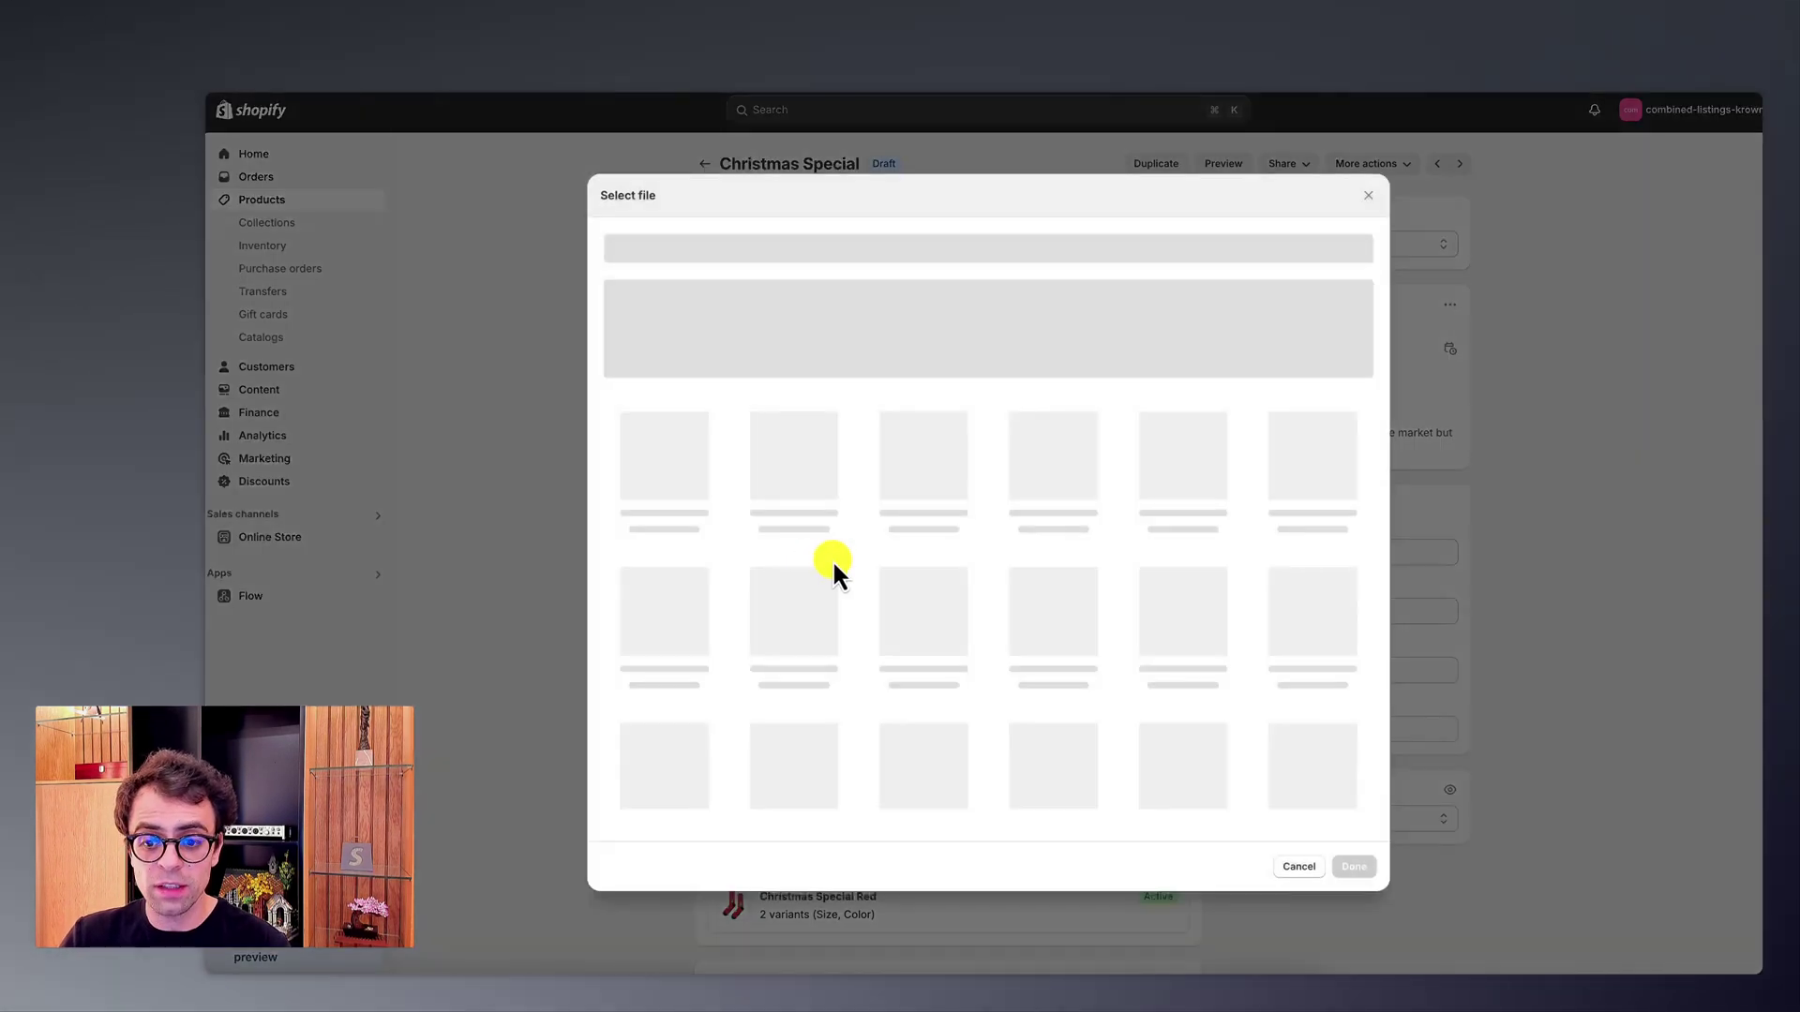
pyautogui.scroll(-5, 1031, 562)
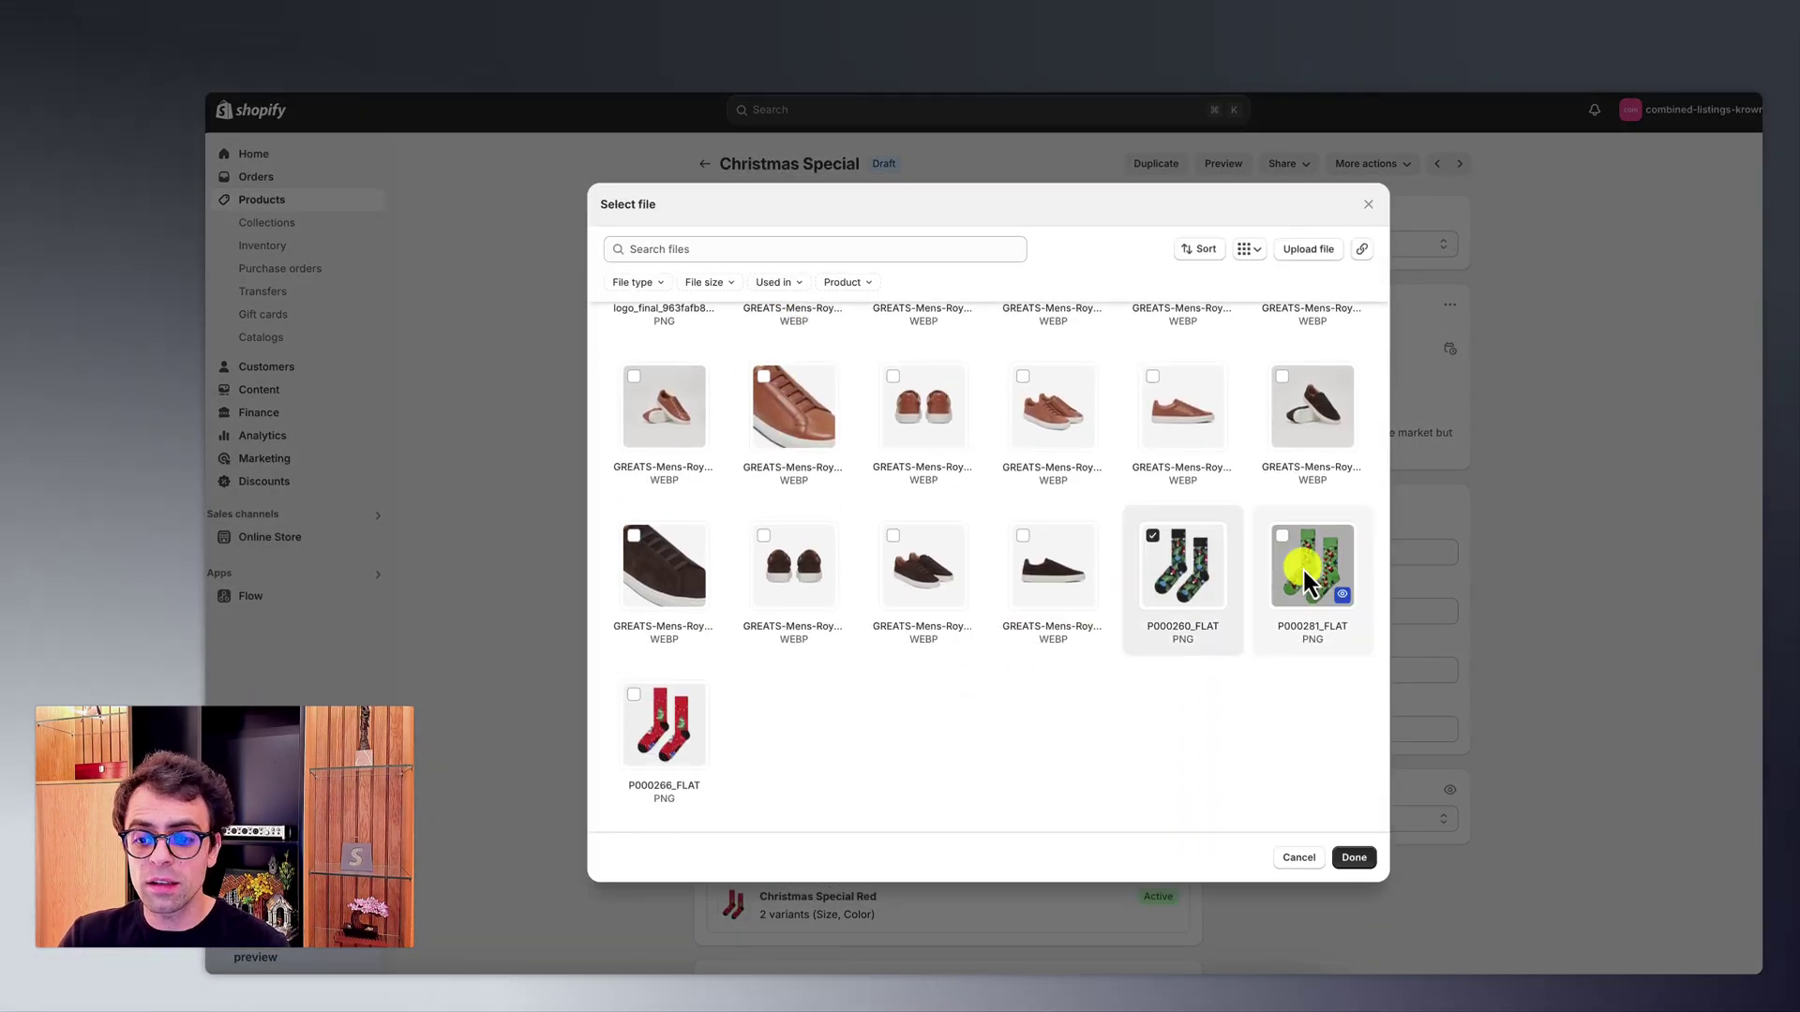
pyautogui.click(1379, 852)
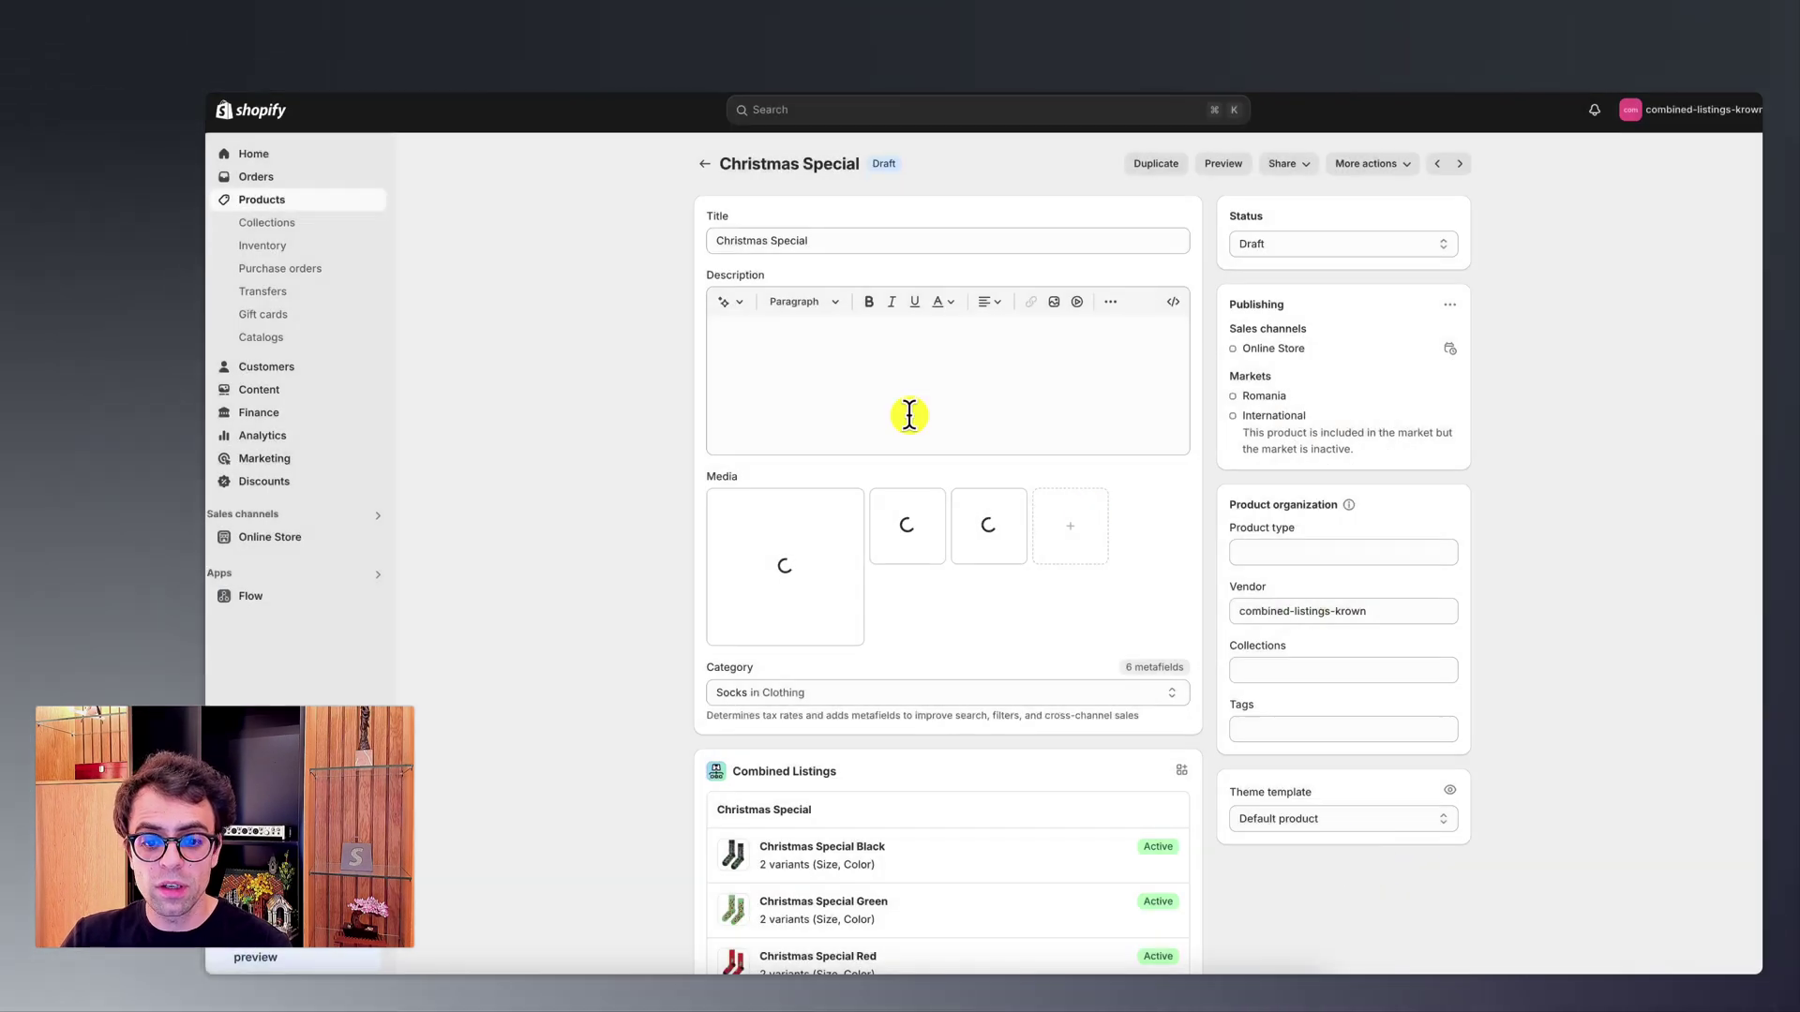
pyautogui.scroll(-5, 904, 461)
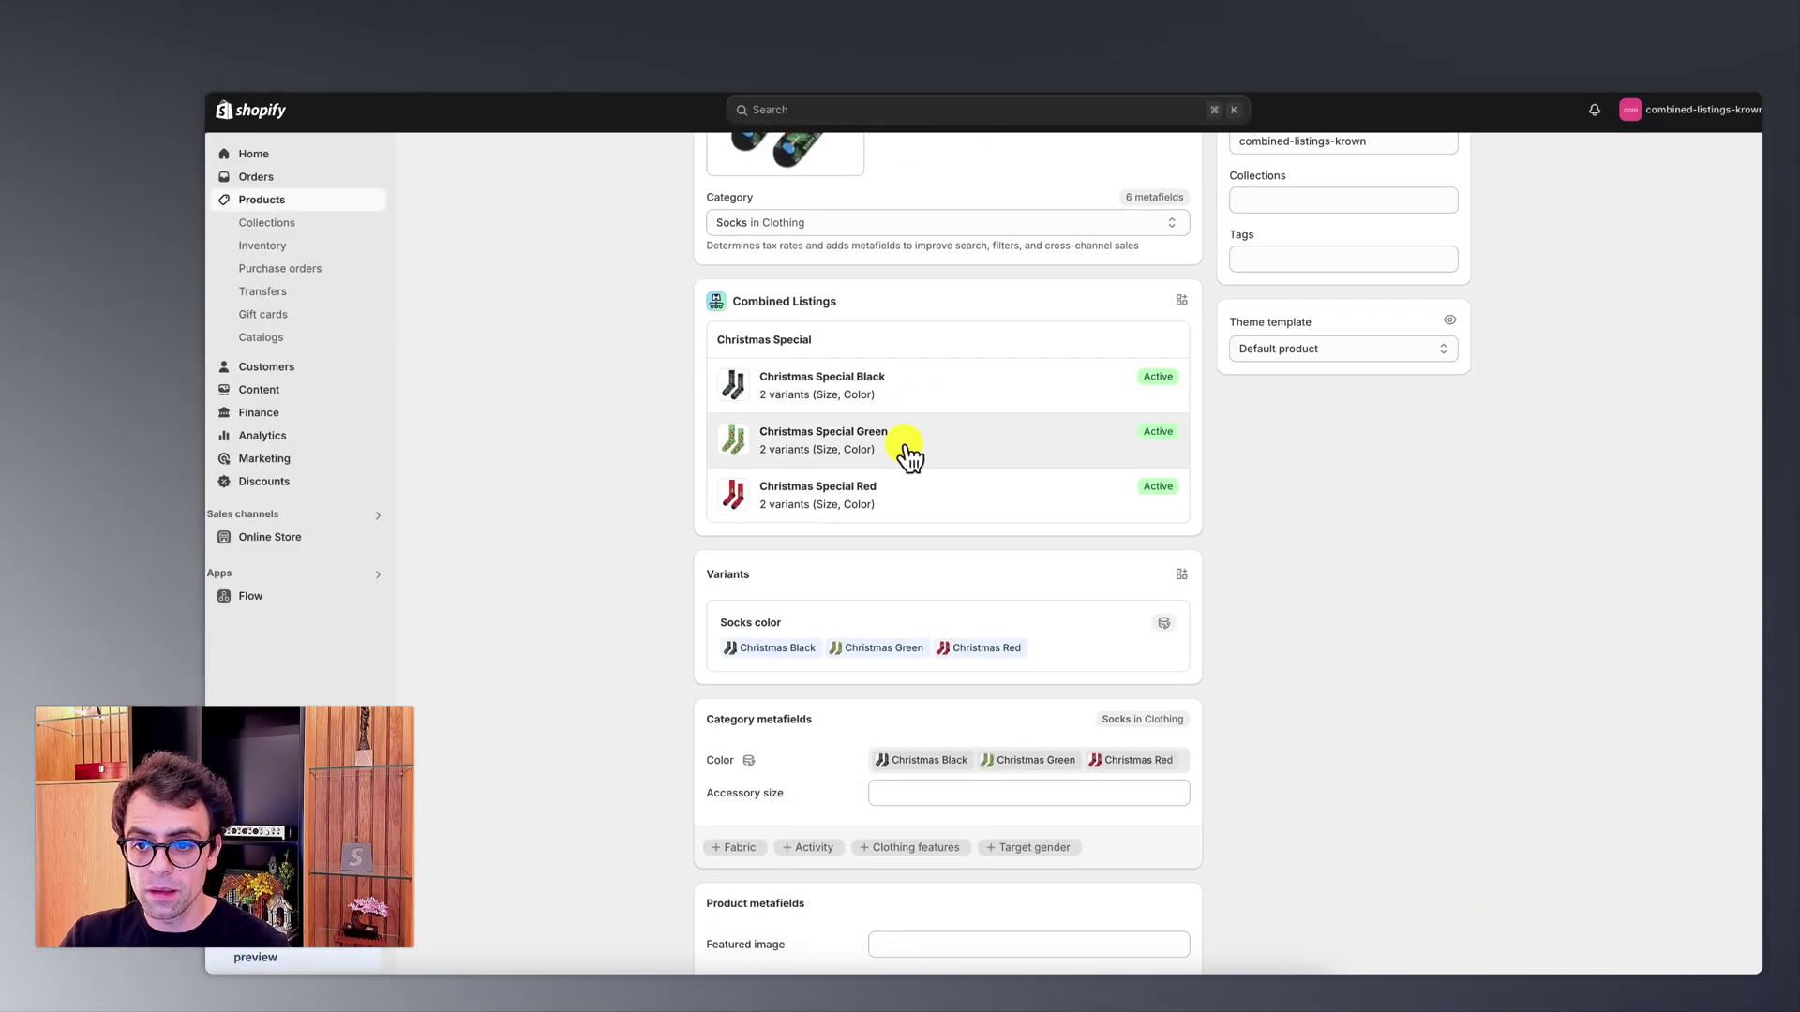
pyautogui.scroll(4, 905, 457)
pyautogui.scroll(1, 907, 459)
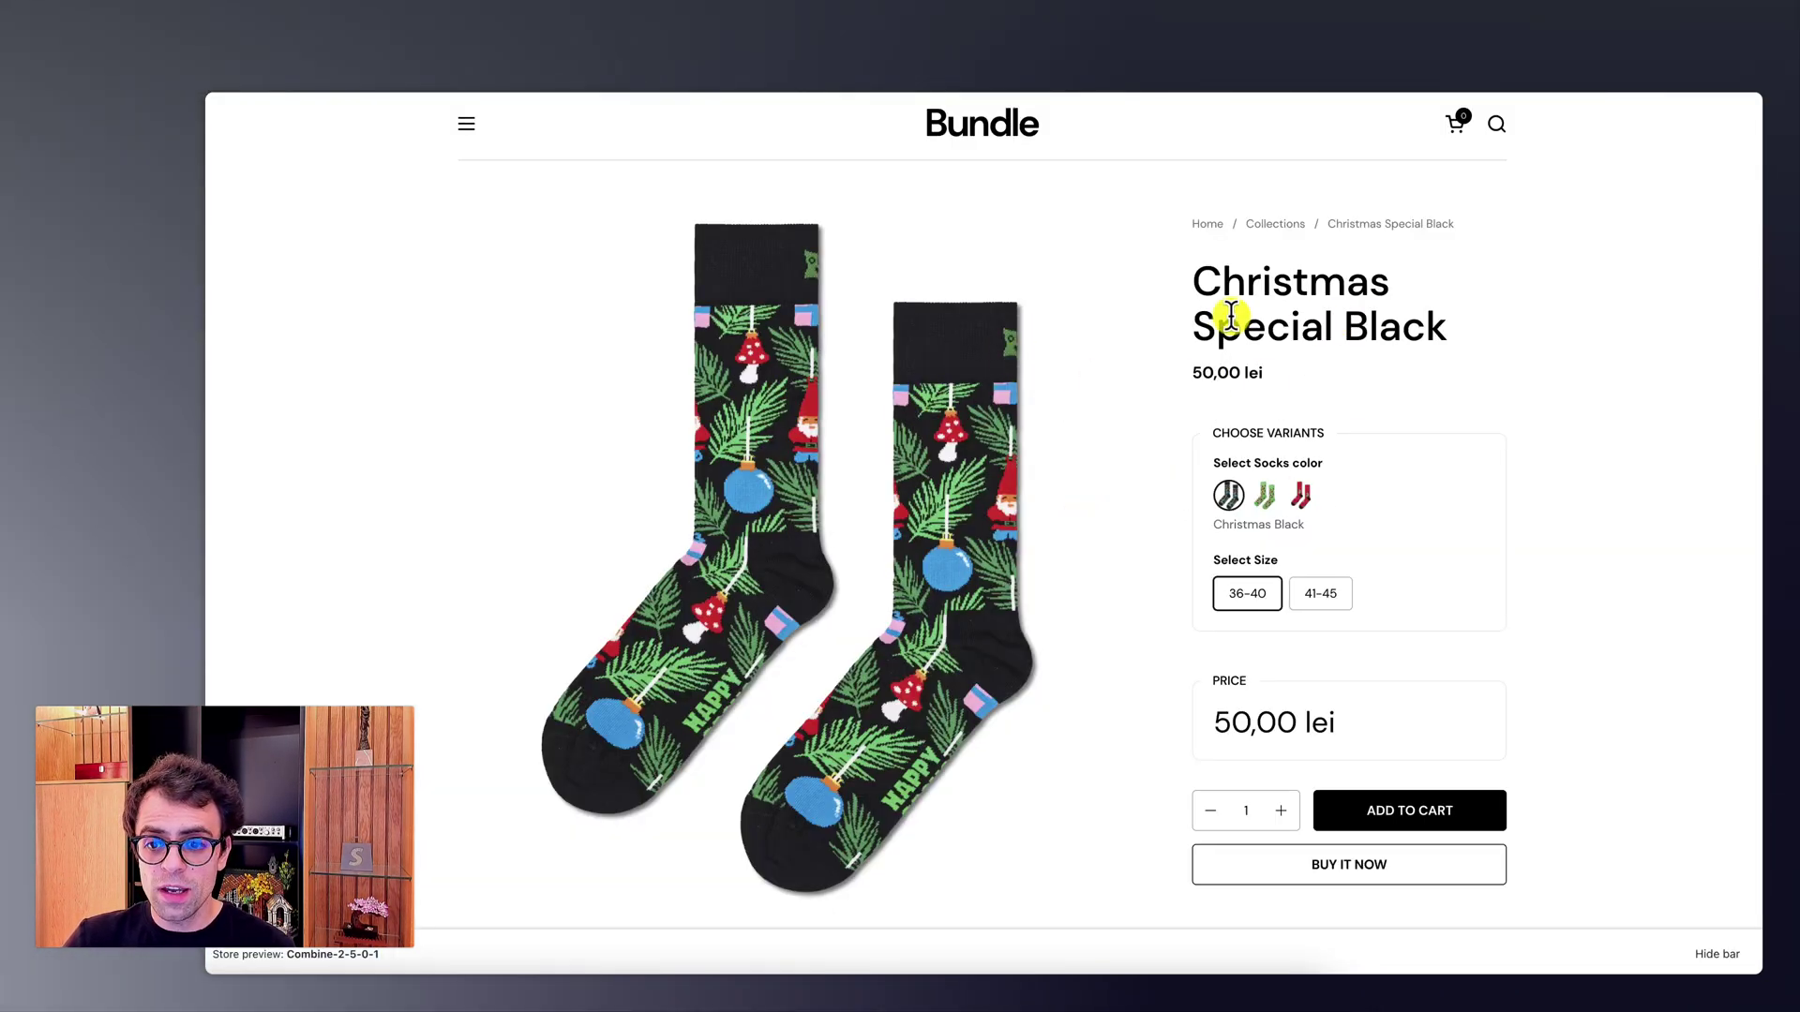
# Step: On the Christmas Special Black page, select size 41-45 and switch to the Green socks
pyautogui.moveTo(1404, 326); pyautogui.dragTo(1430, 361)
pyautogui.click(1298, 518)
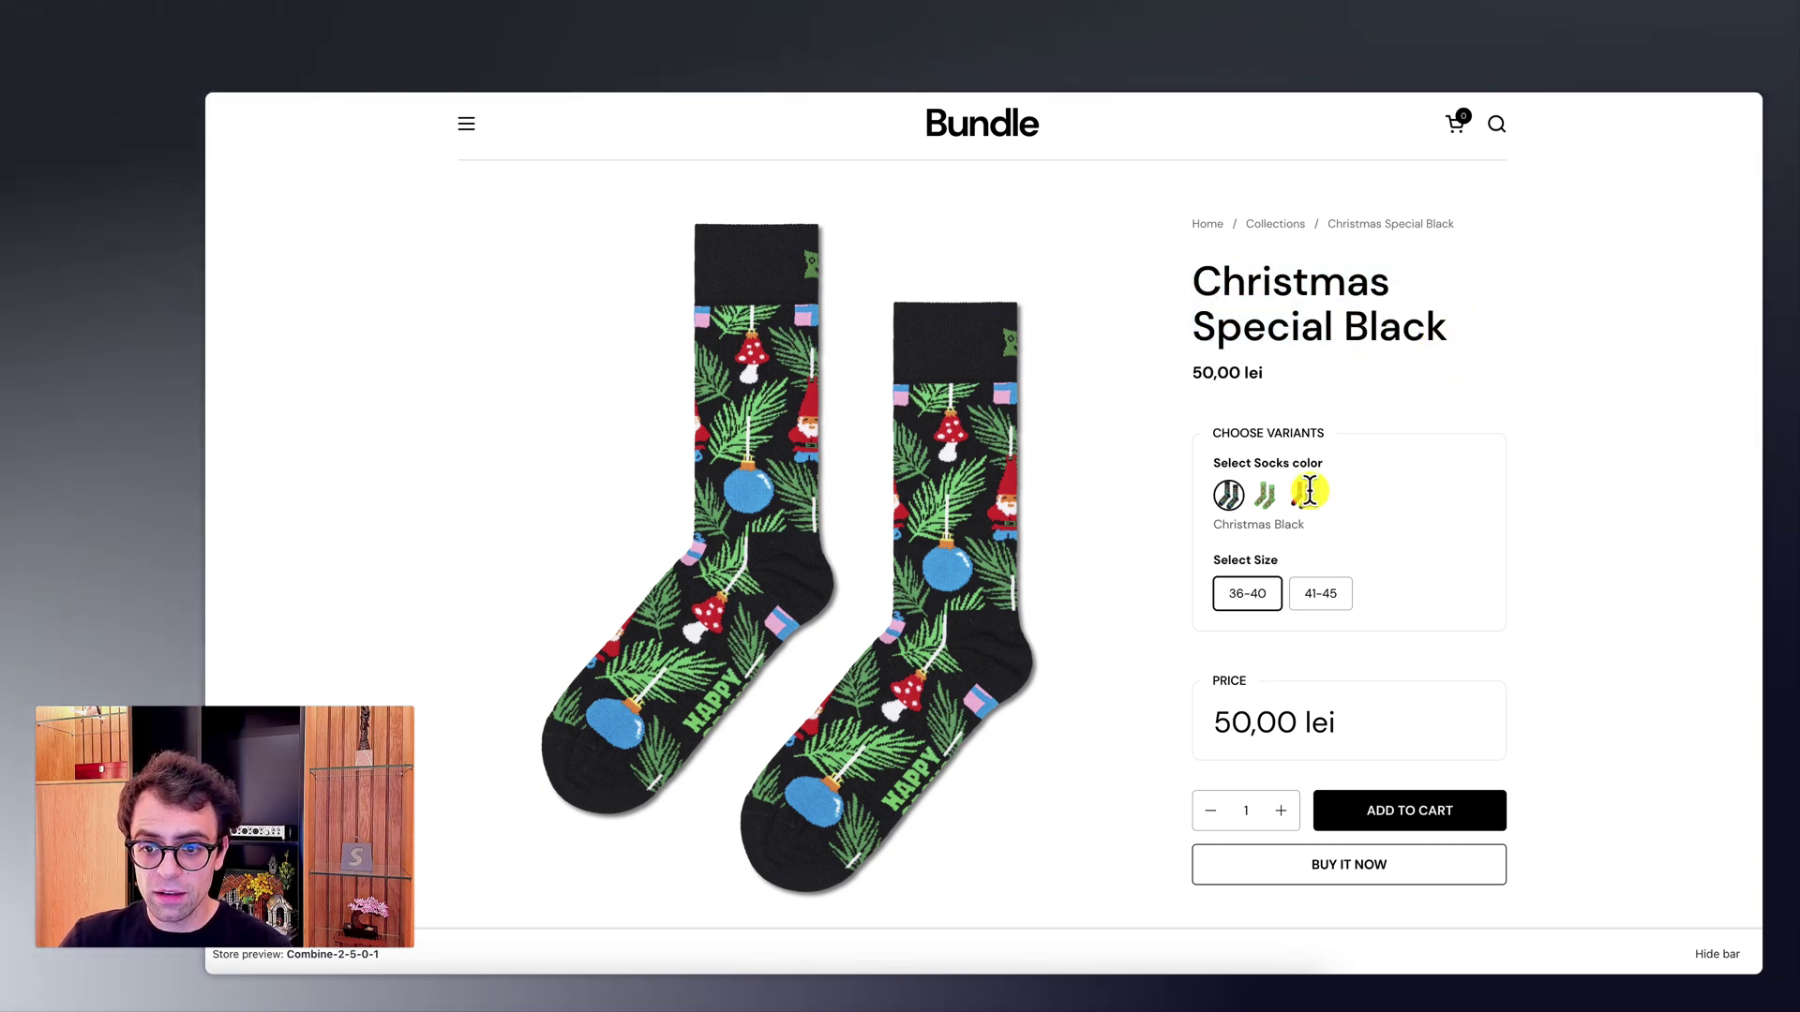
pyautogui.click(1294, 592)
pyautogui.click(1267, 499)
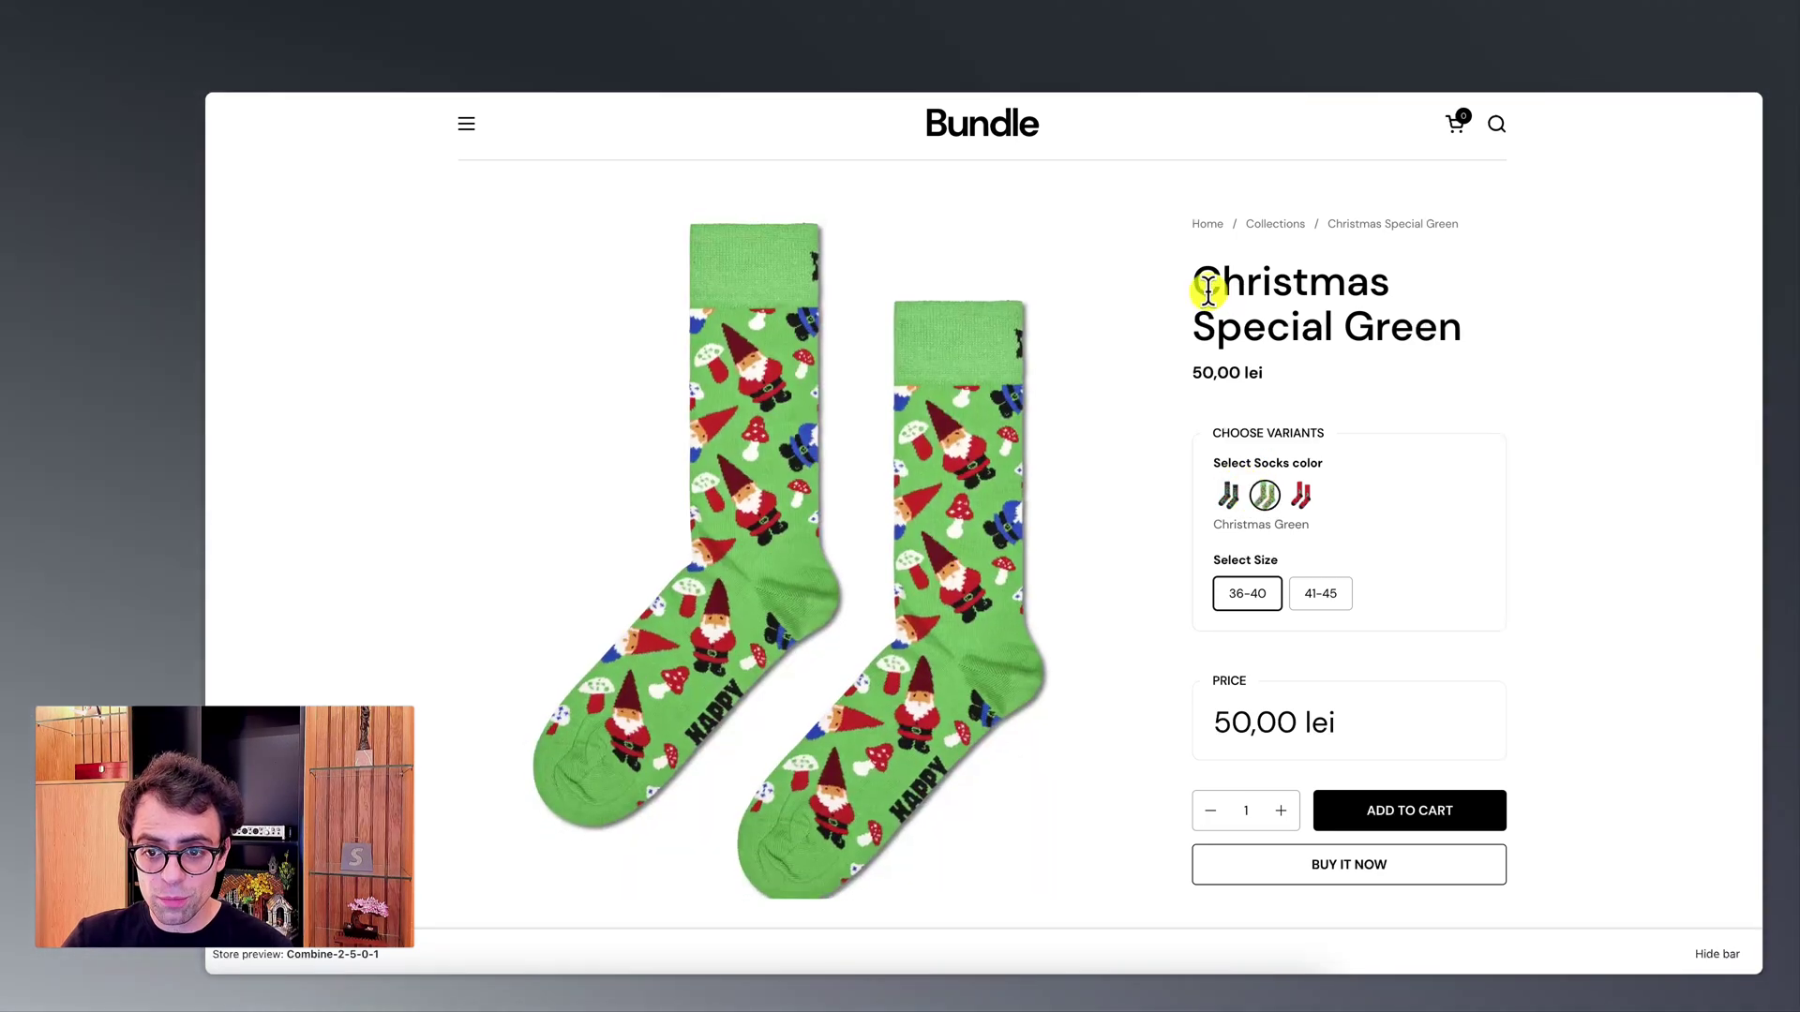
# Step: Pick size 41-45 on Green, then switch to Red, back to Green and to Black
pyautogui.moveTo(1196, 281); pyautogui.dragTo(1330, 330)
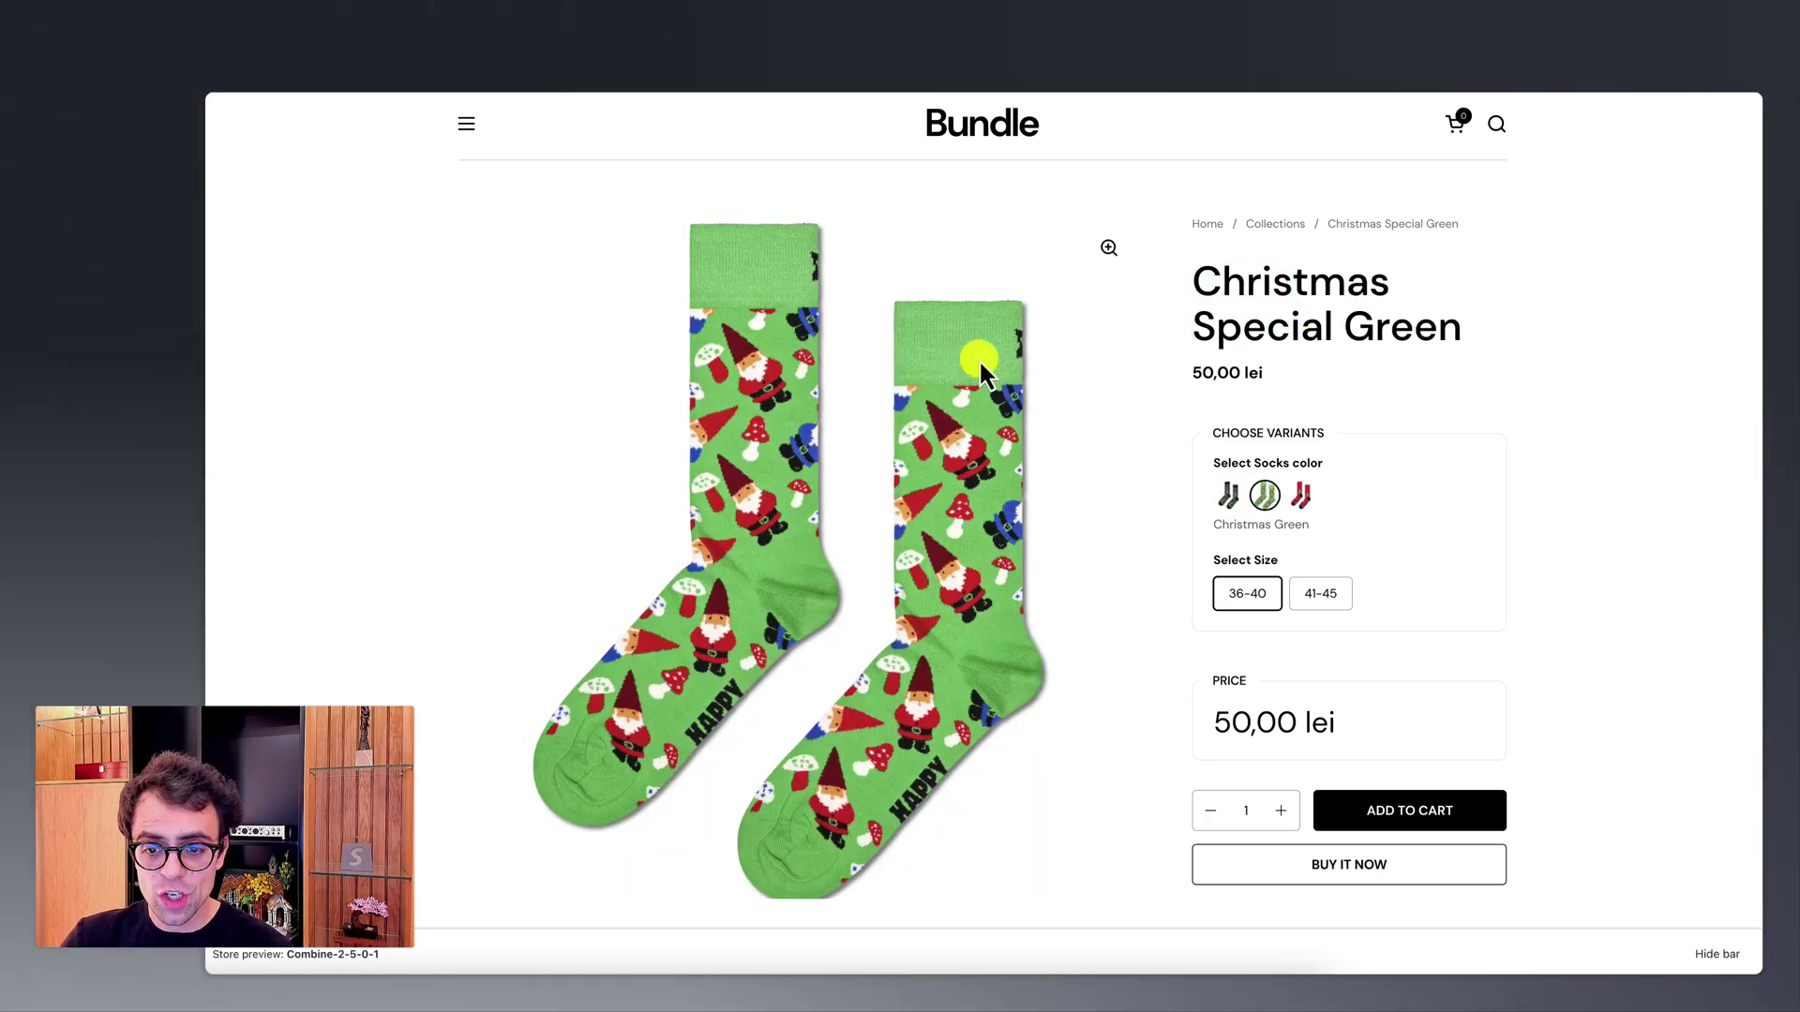
pyautogui.scroll(-5, 1110, 469)
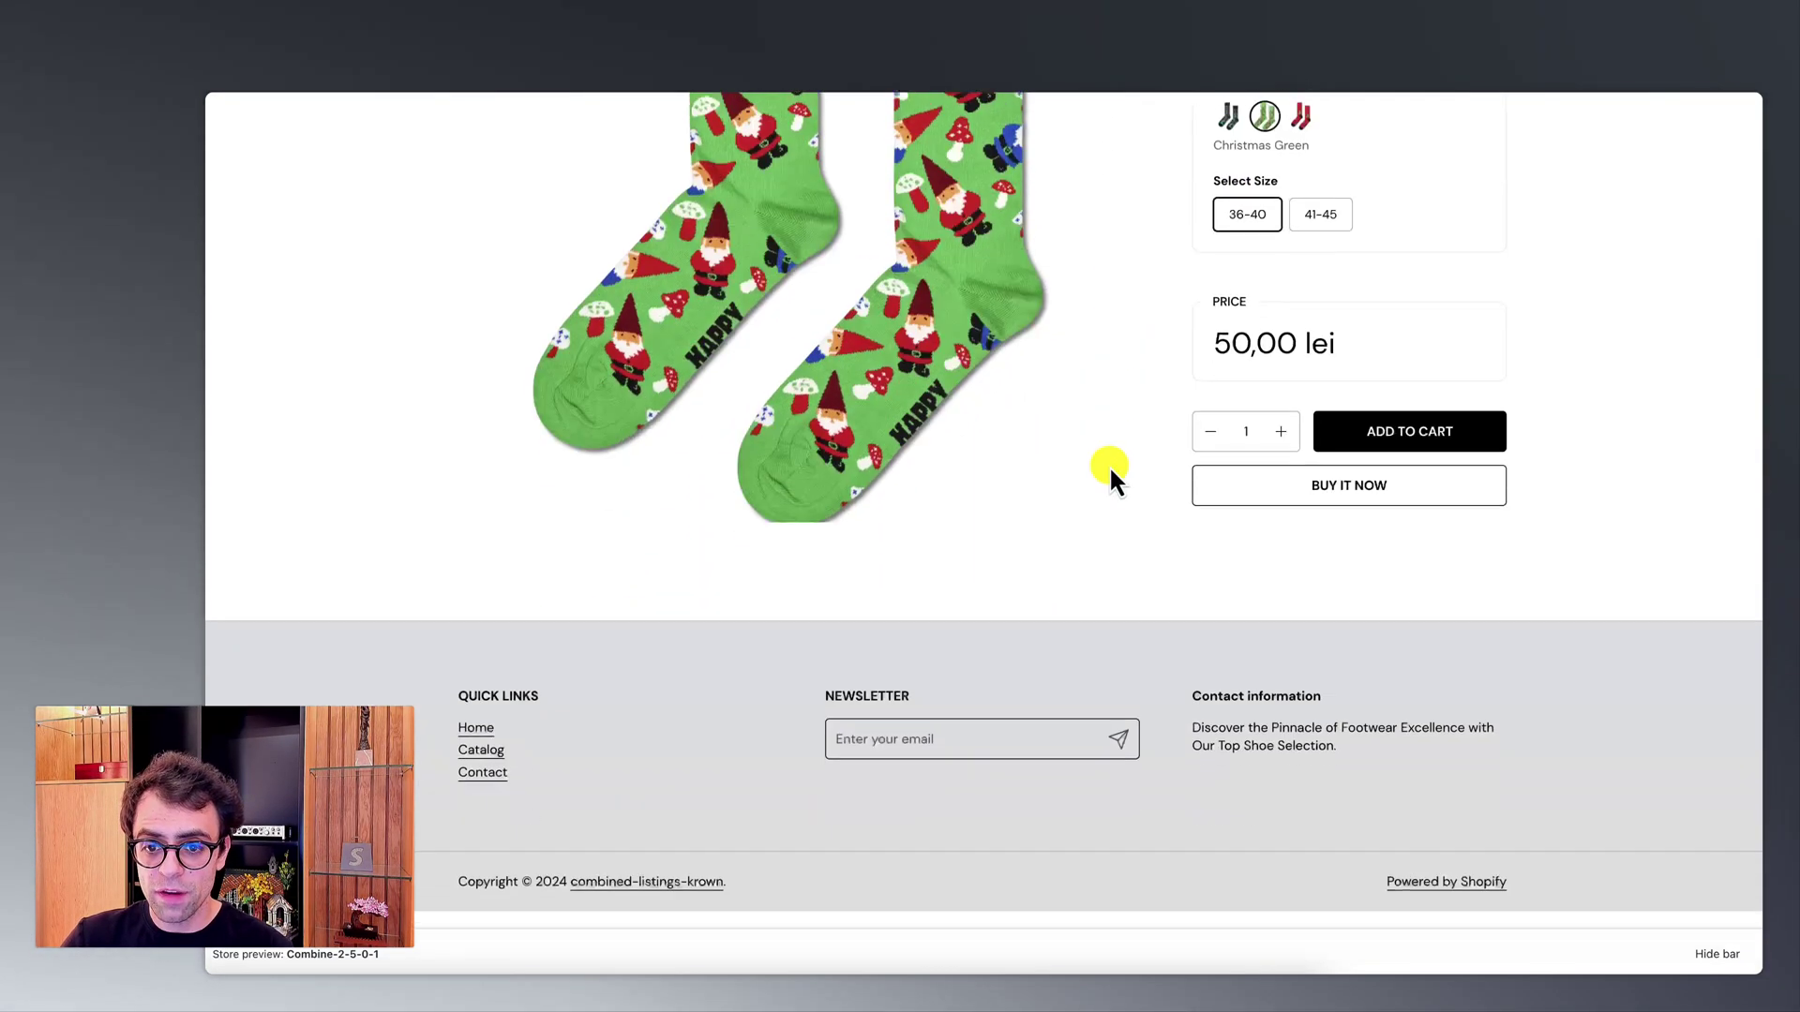
pyautogui.scroll(5, 1020, 611)
pyautogui.scroll(-1, 1284, 589)
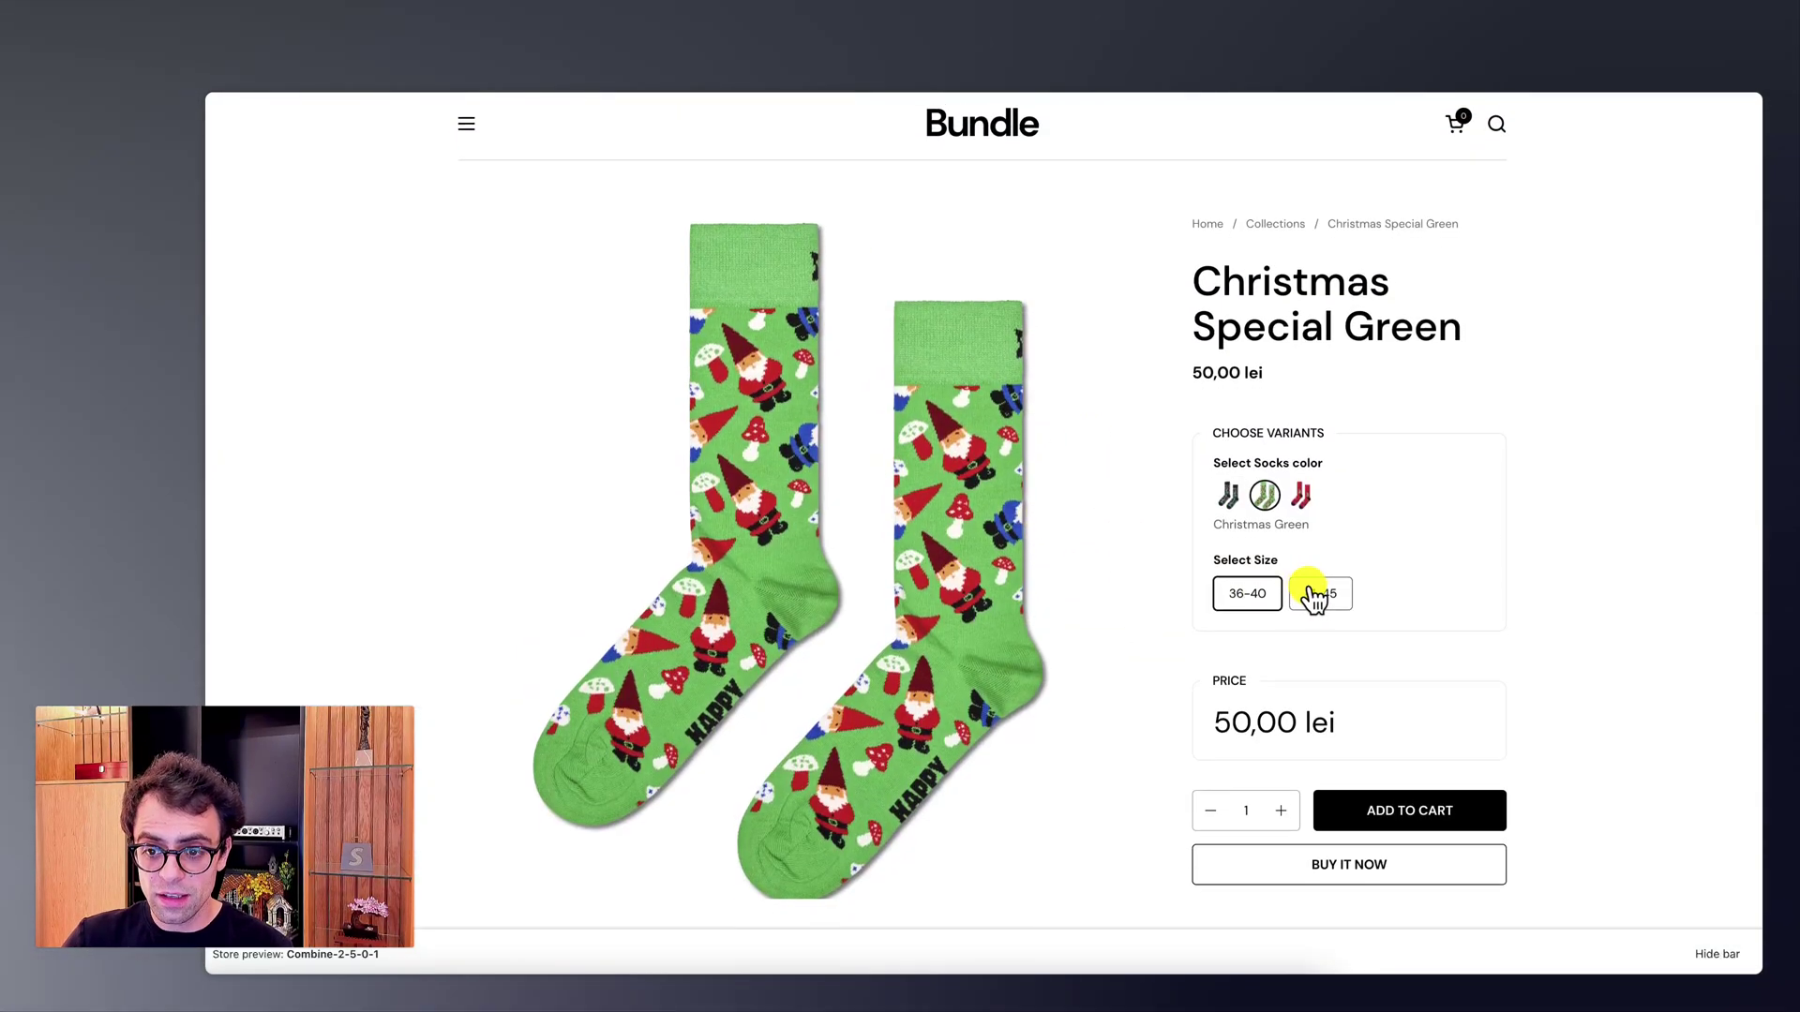
pyautogui.click(1311, 594)
pyautogui.click(1301, 495)
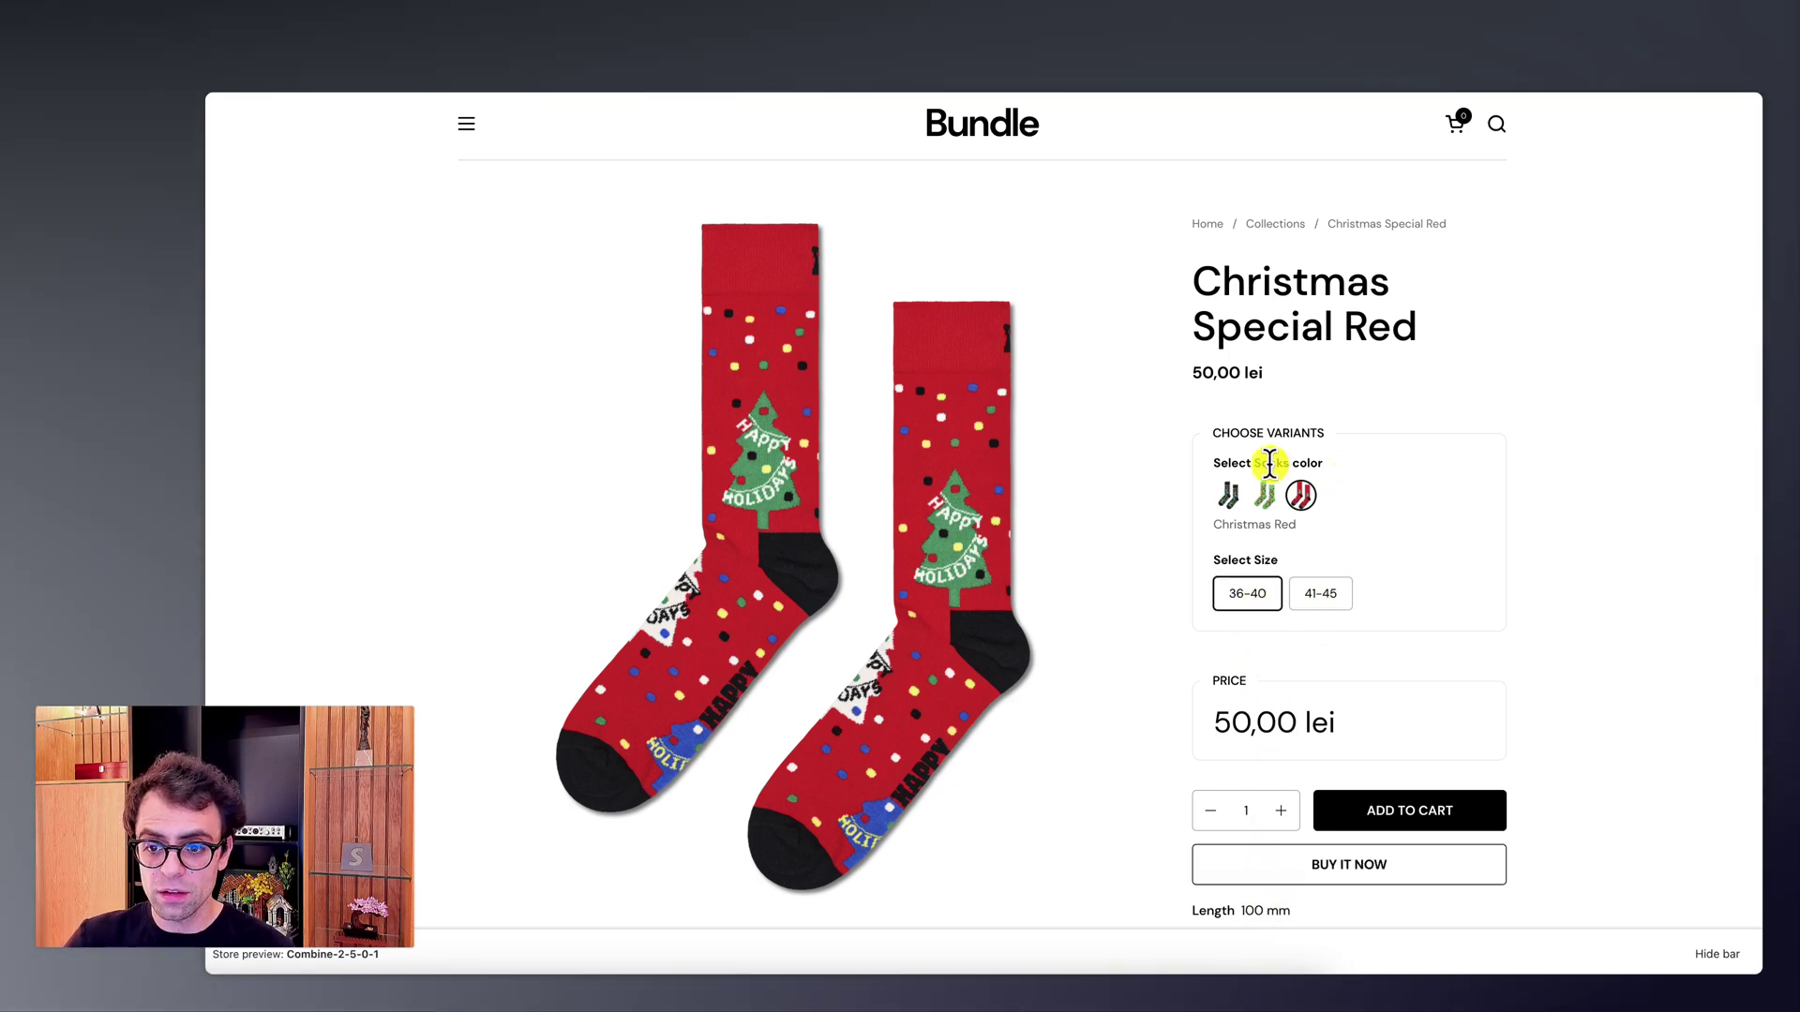
pyautogui.click(1275, 499)
pyautogui.click(1231, 499)
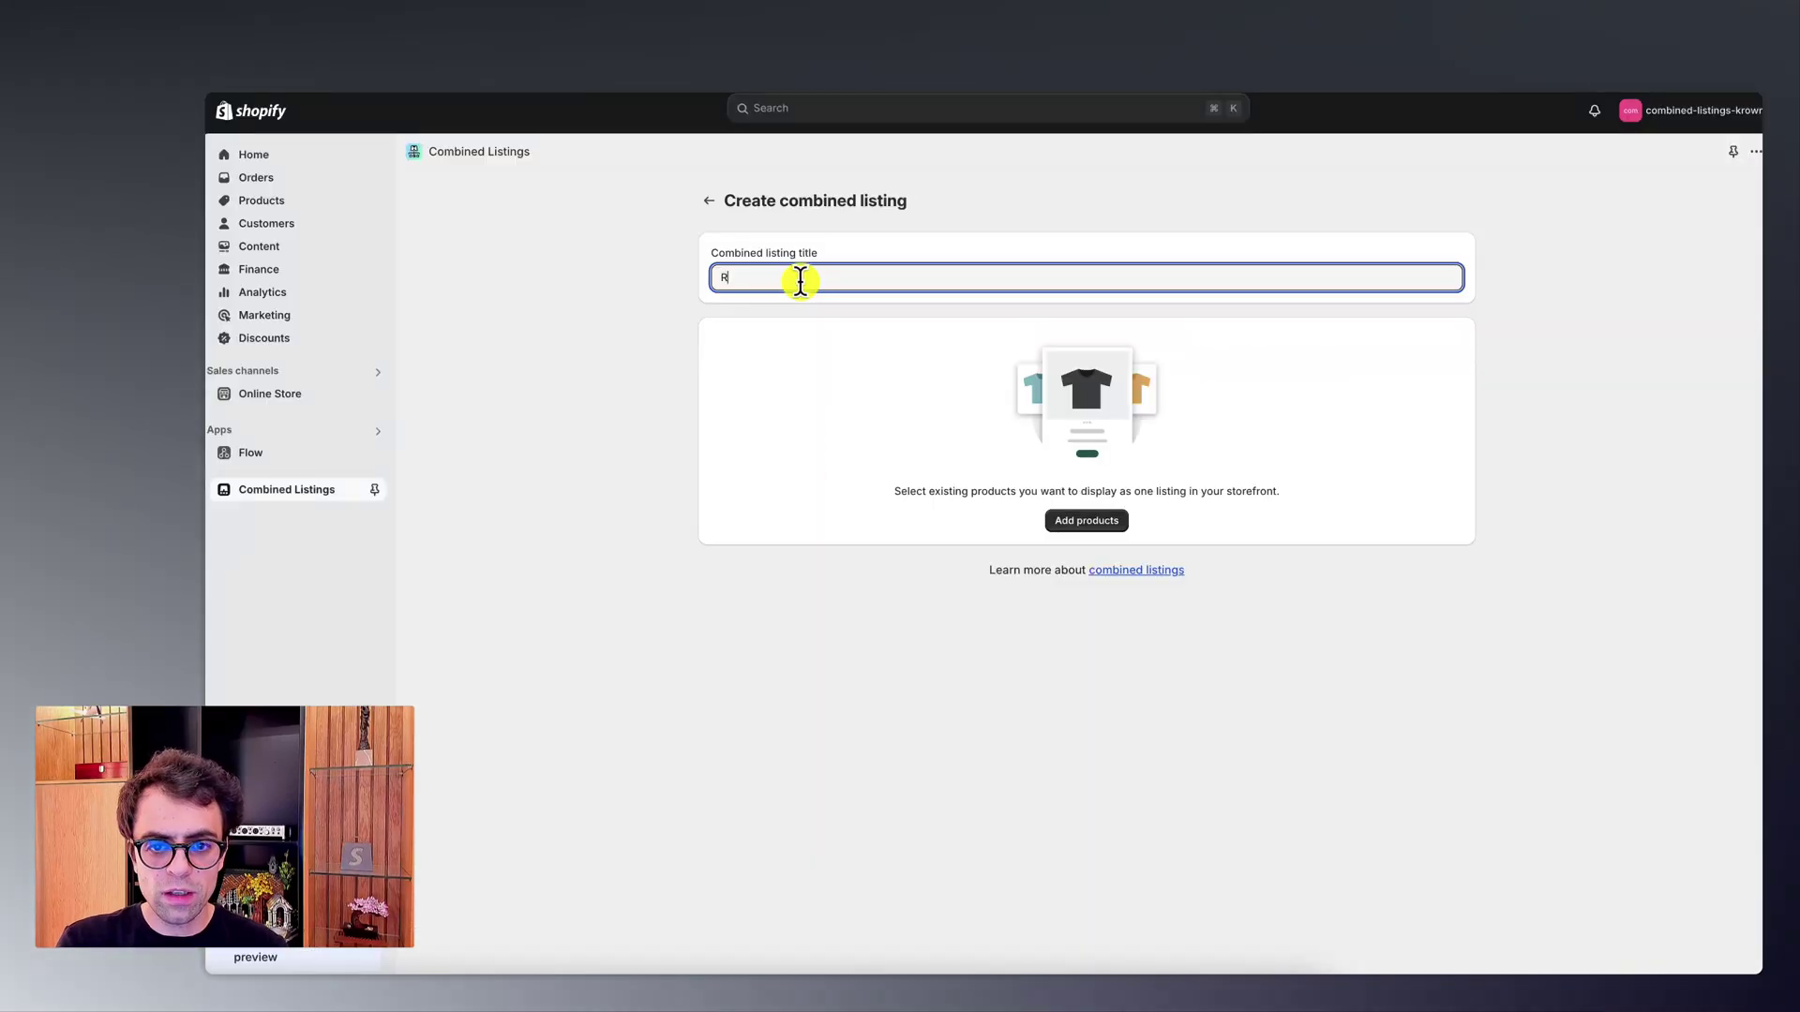
# Step: Title the listing Royale Slip, add its Cuoio, Dark Brown and Nero products, and set option Color
pyautogui.write('oyale Slip')
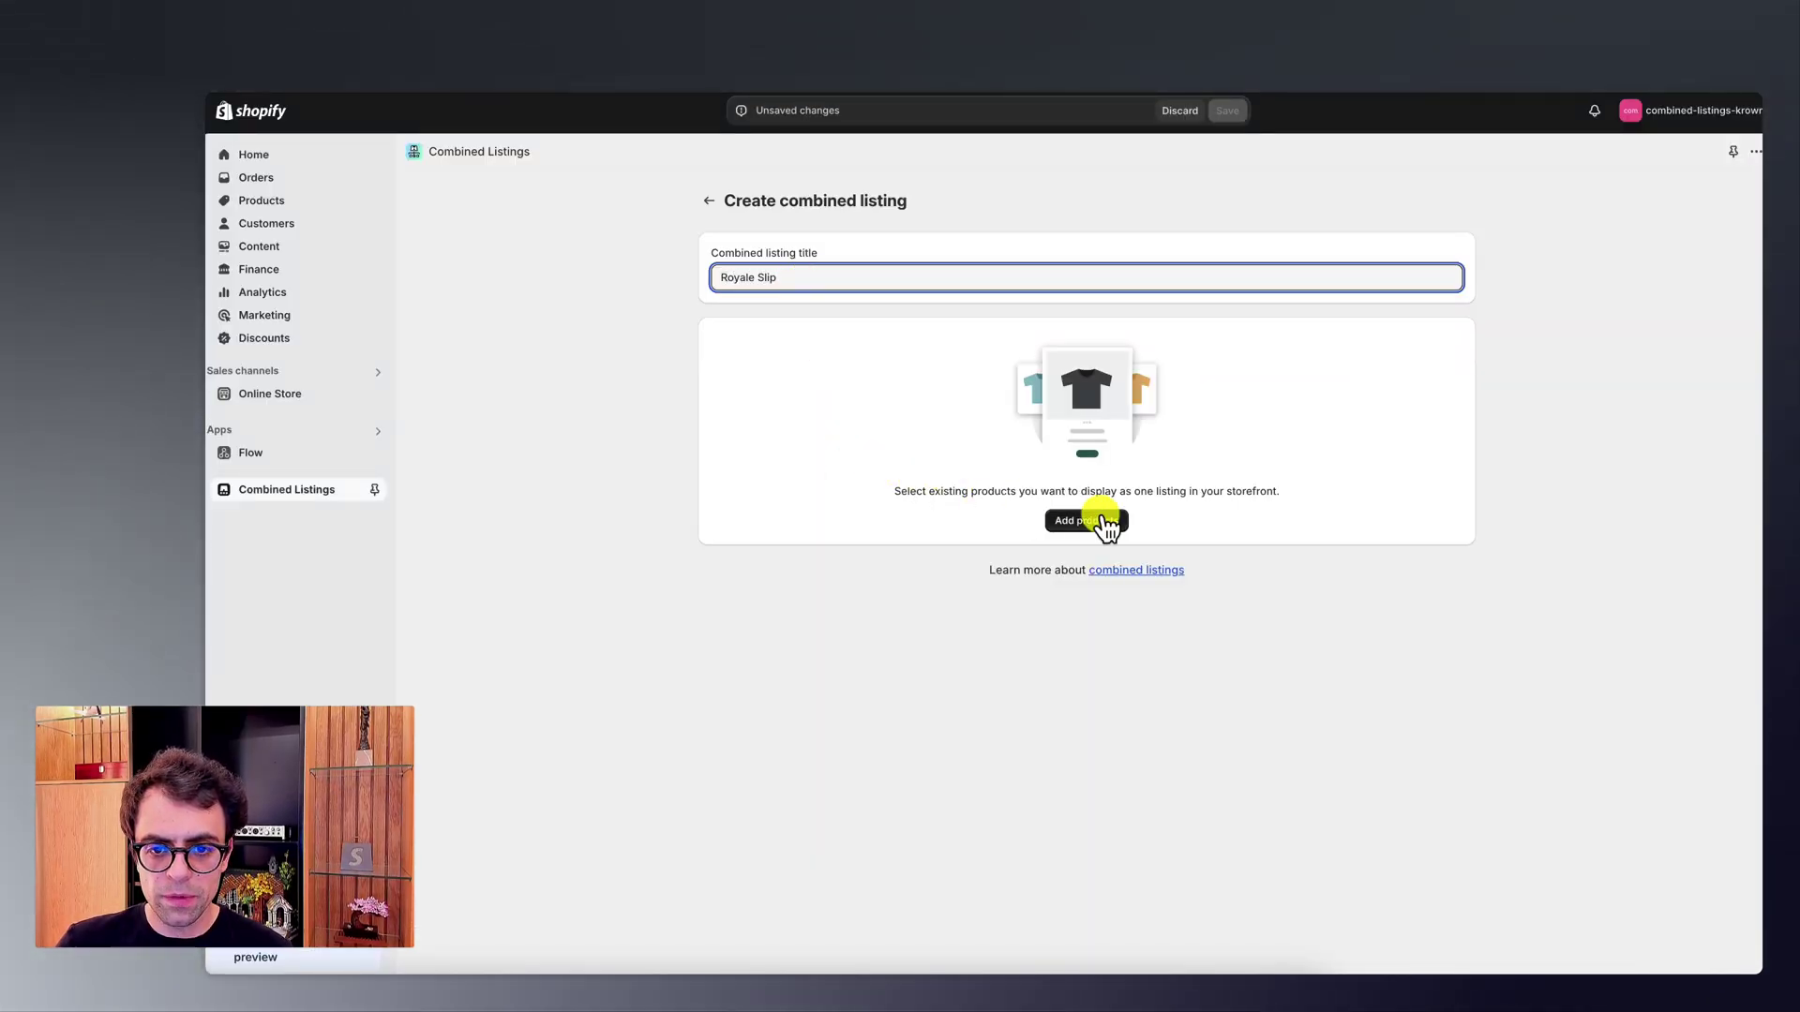
pyautogui.click(1103, 524)
pyautogui.click(885, 433)
pyautogui.click(875, 375)
pyautogui.click(1211, 827)
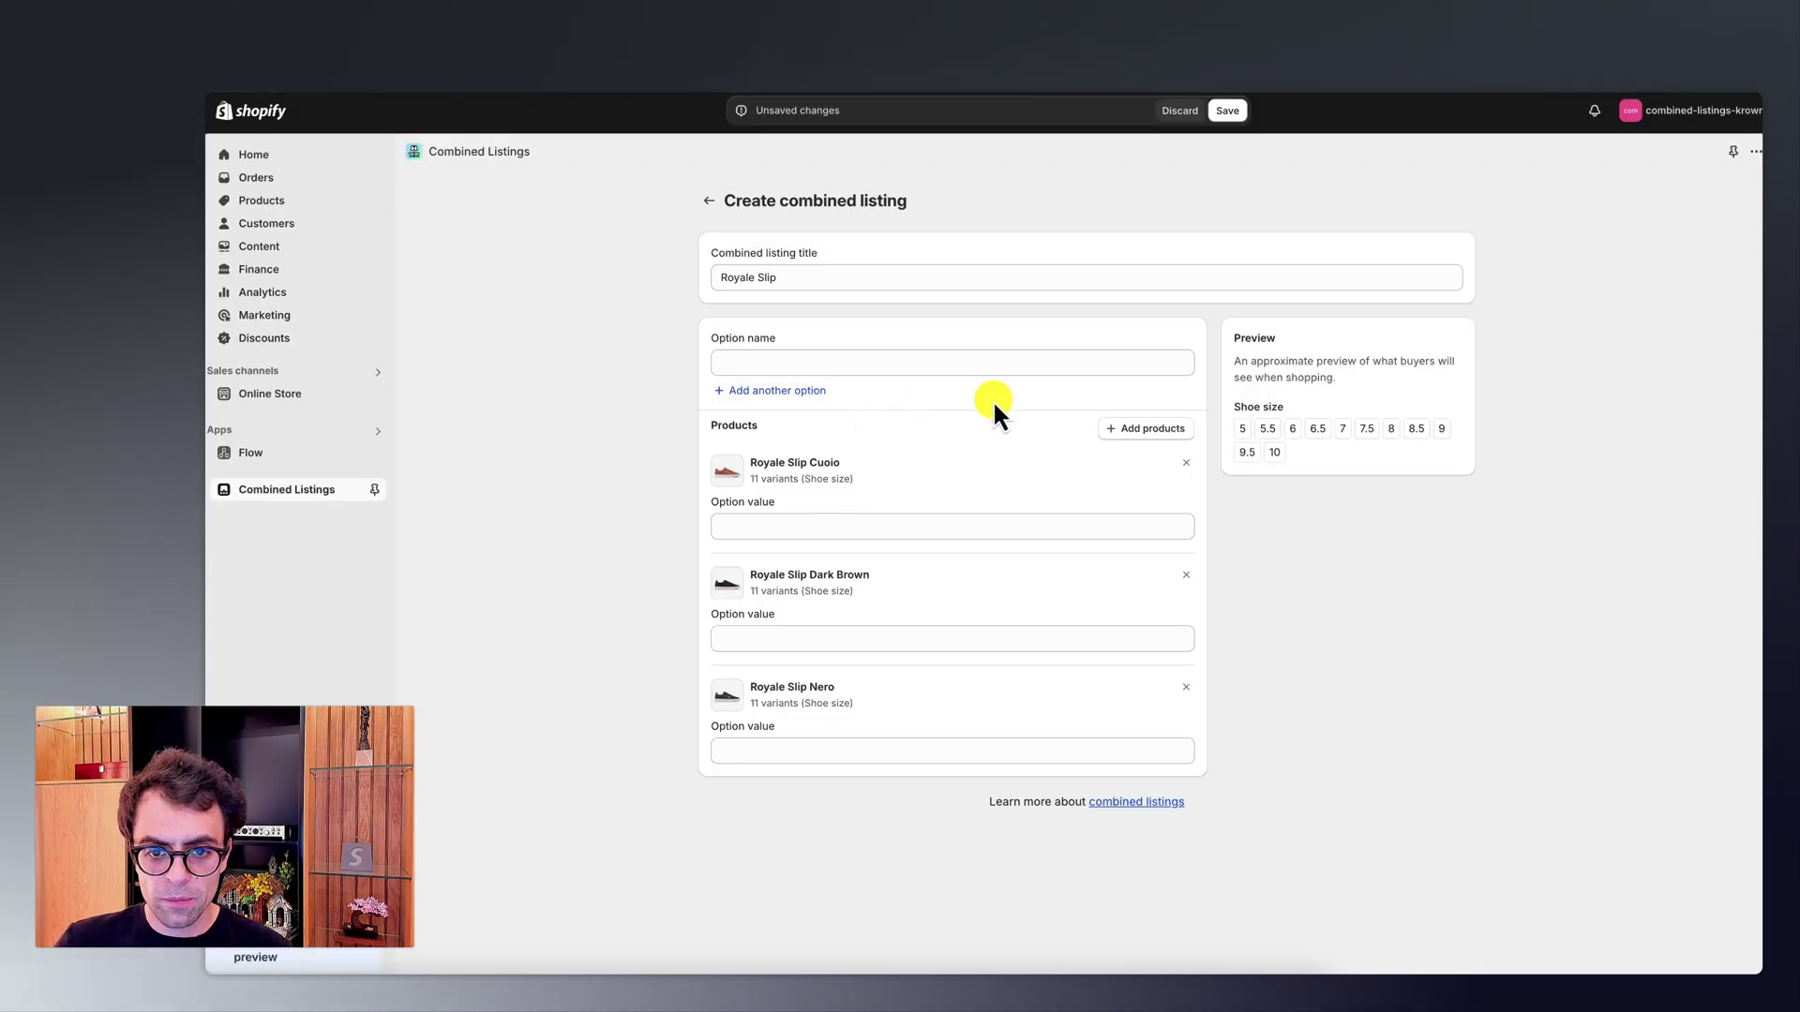
pyautogui.click(750, 362)
pyautogui.click(769, 452)
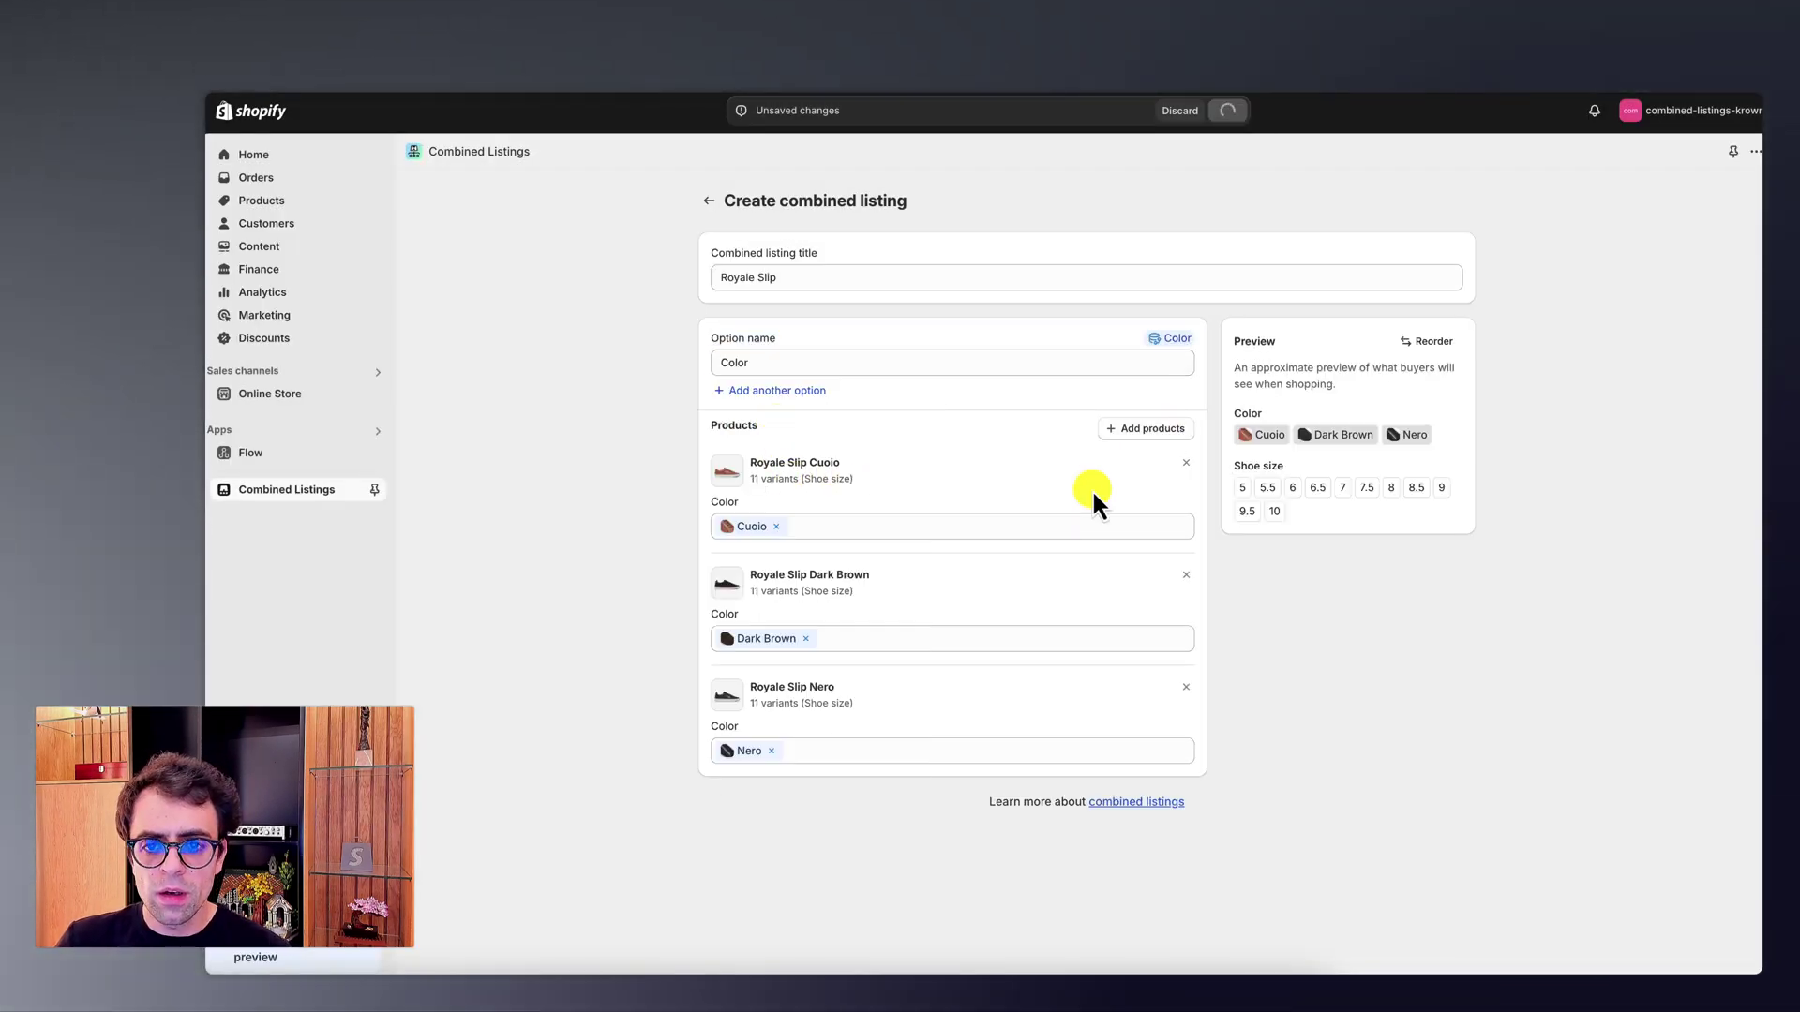
# Step: Save the Royale Slip listing and switch its preview from Cuoio to Dark Brown, then Nero
pyautogui.hotkey('ctrl', 's')
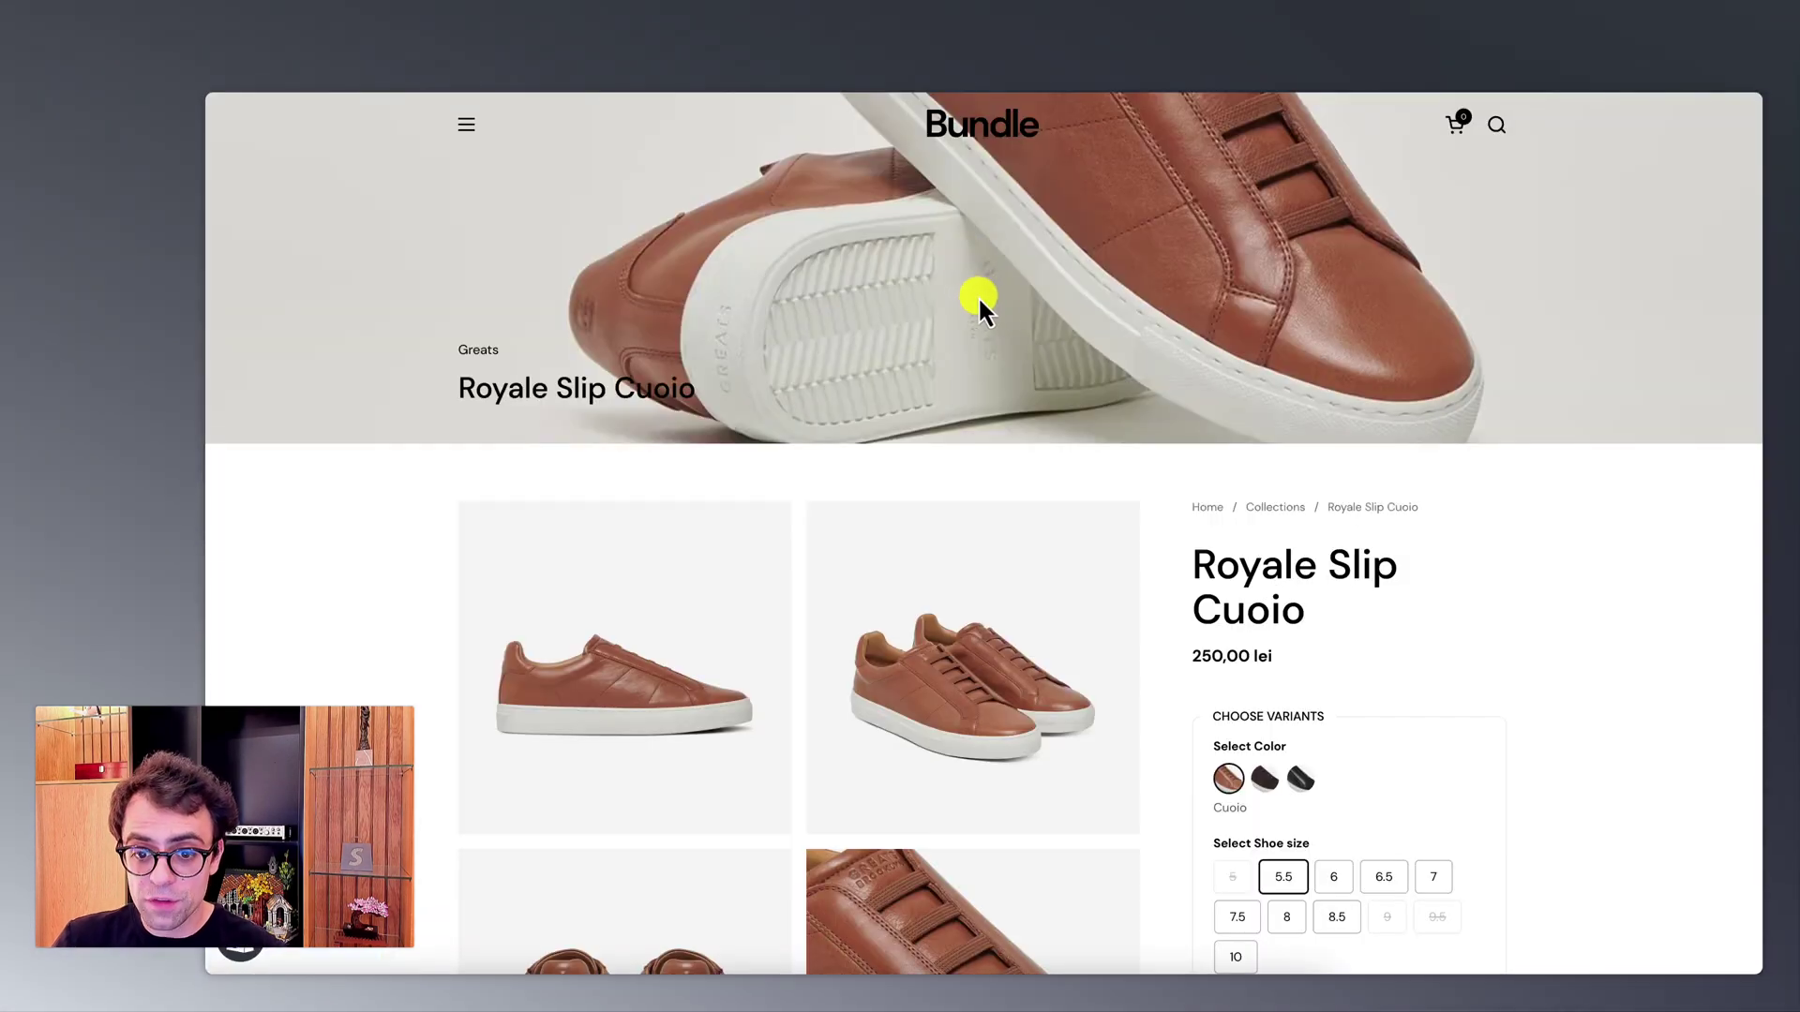
pyautogui.scroll(-10, 838, 422)
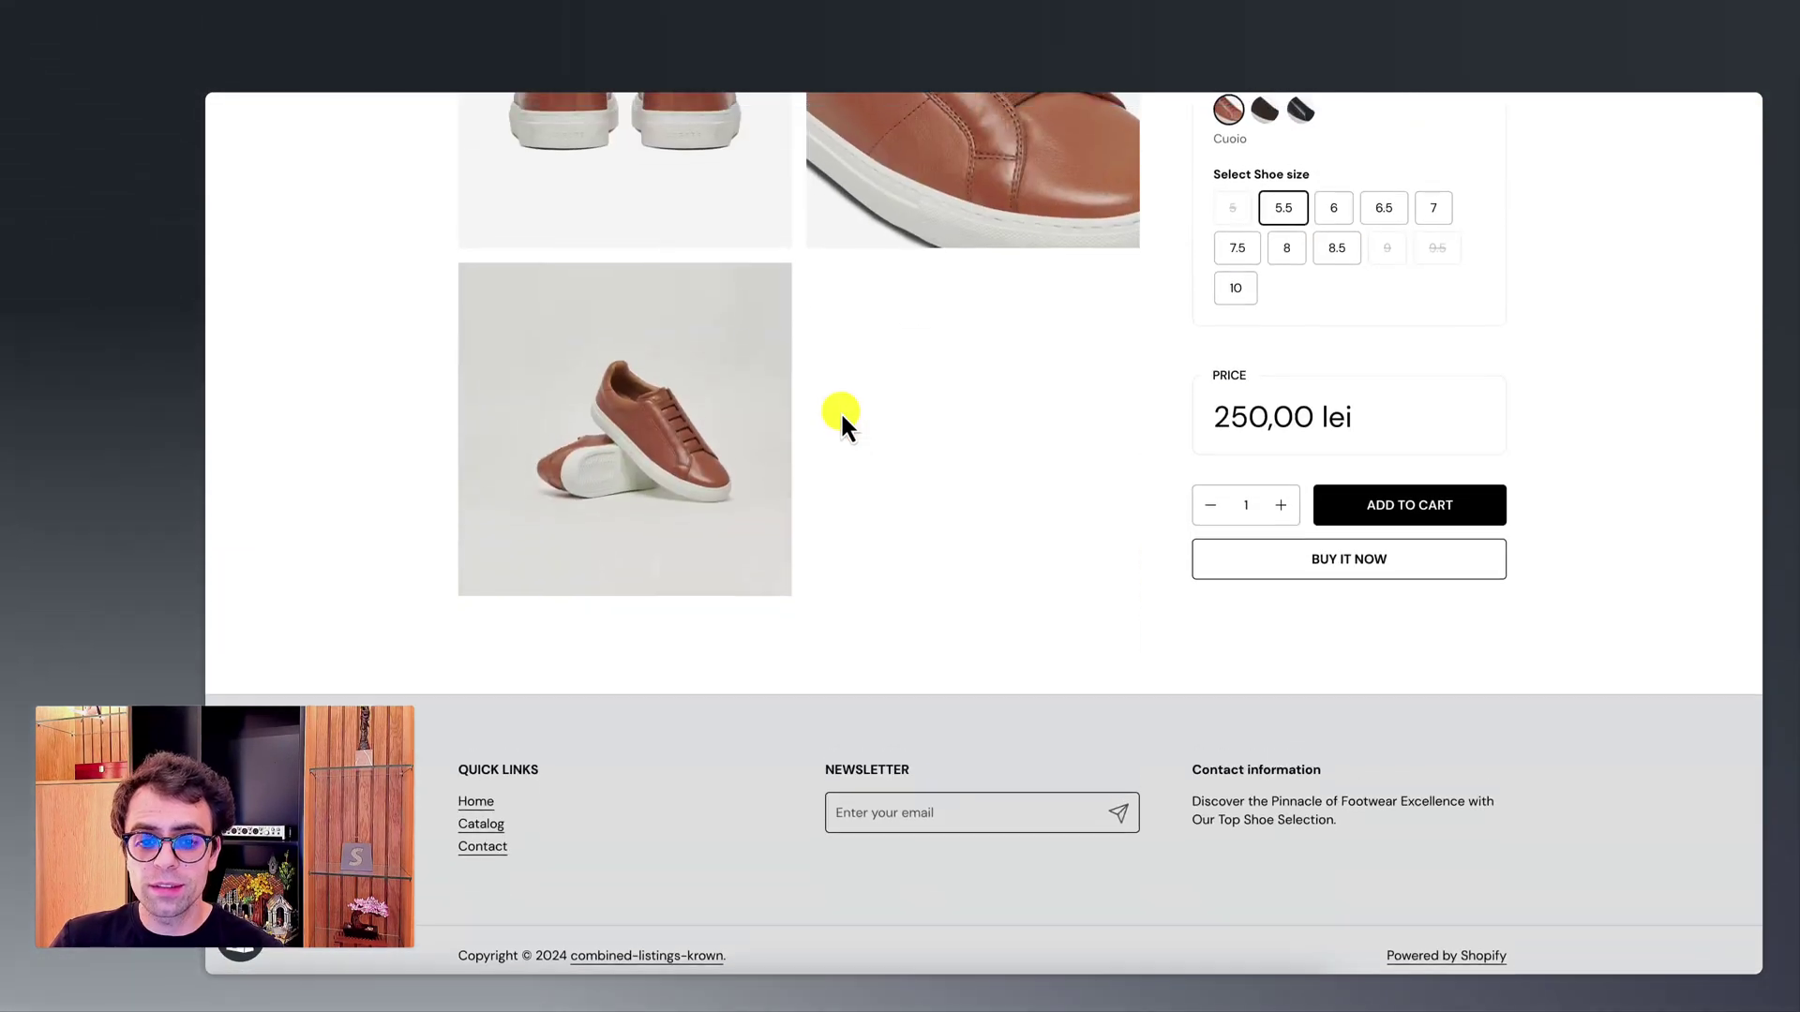
pyautogui.scroll(8, 840, 412)
pyautogui.scroll(2, 968, 530)
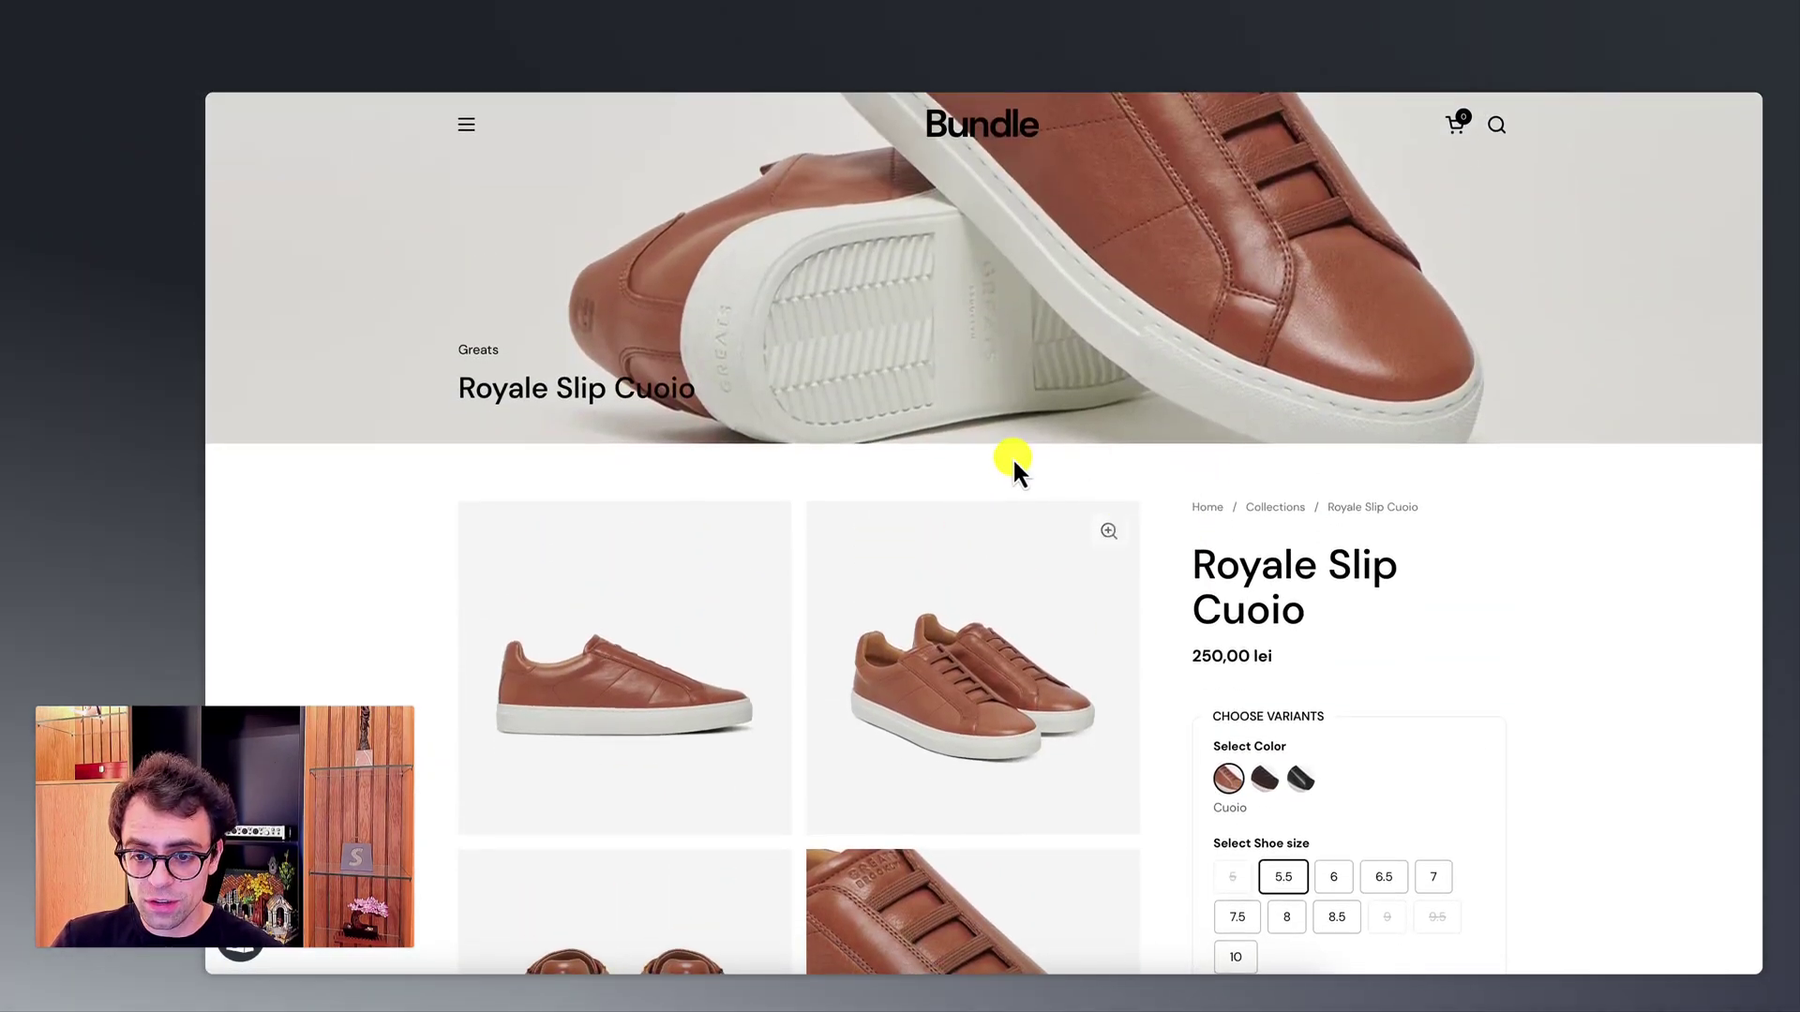
pyautogui.click(1264, 779)
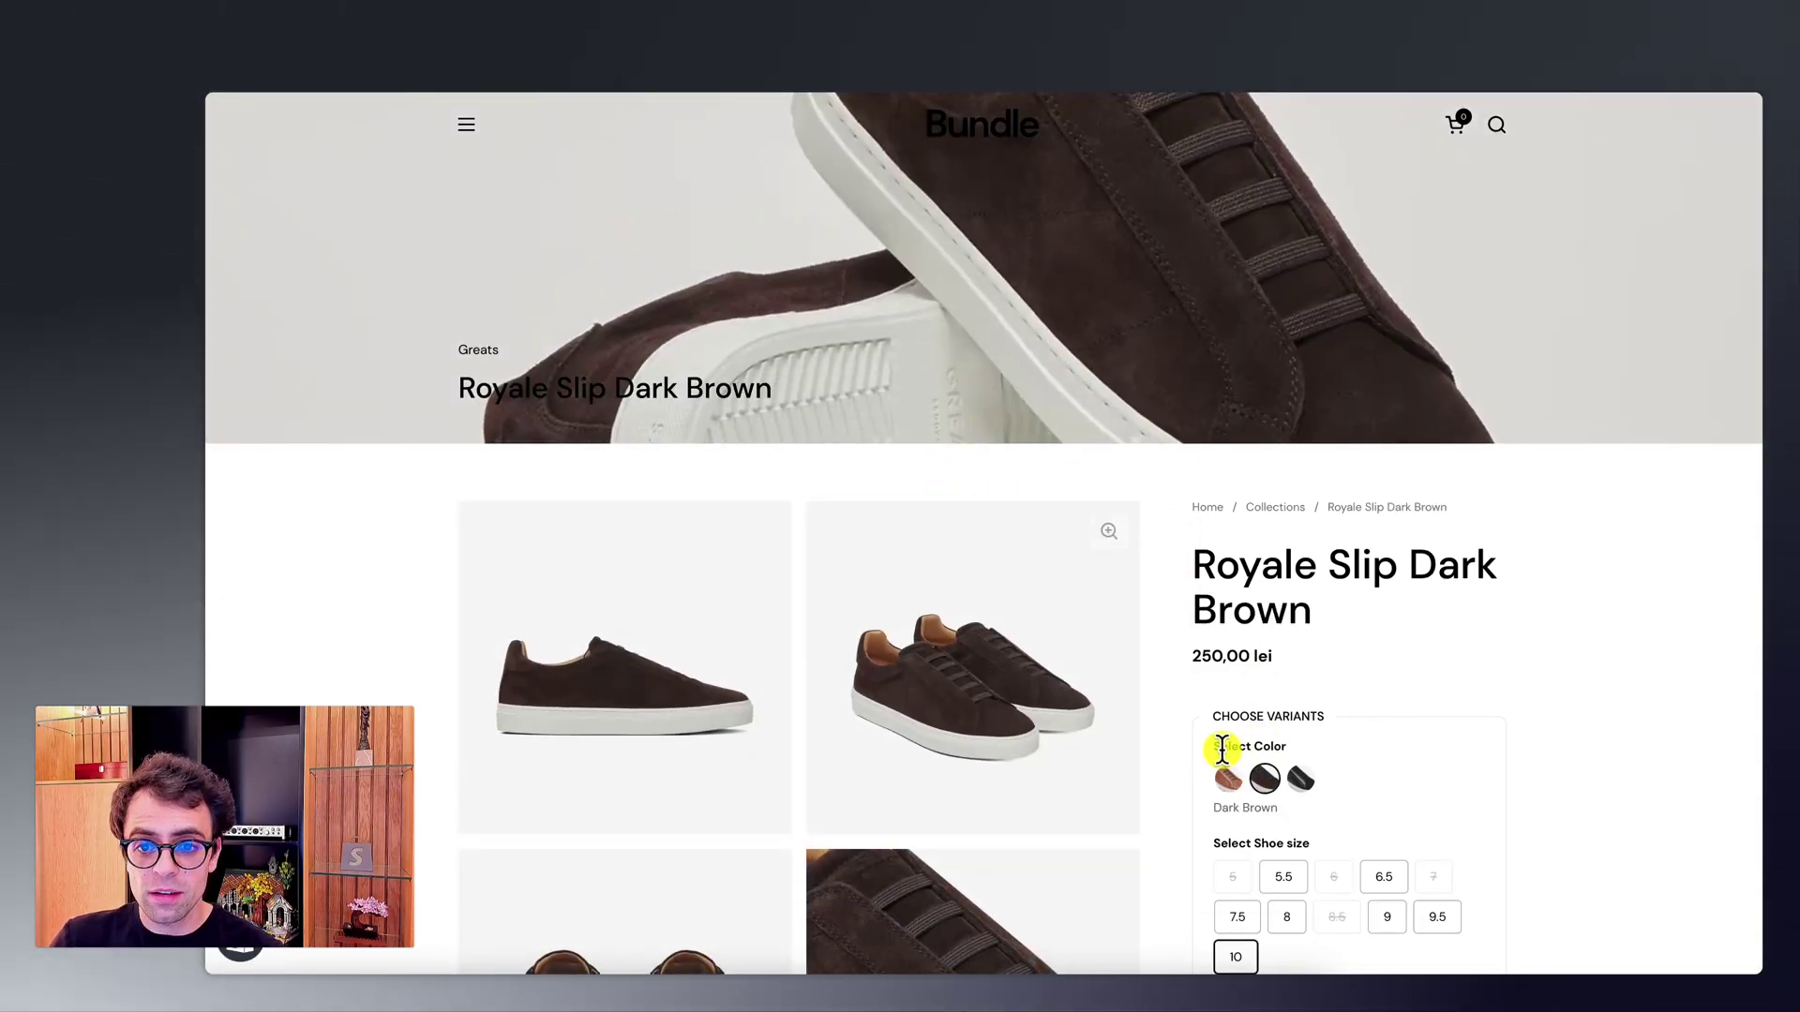
pyautogui.click(1305, 780)
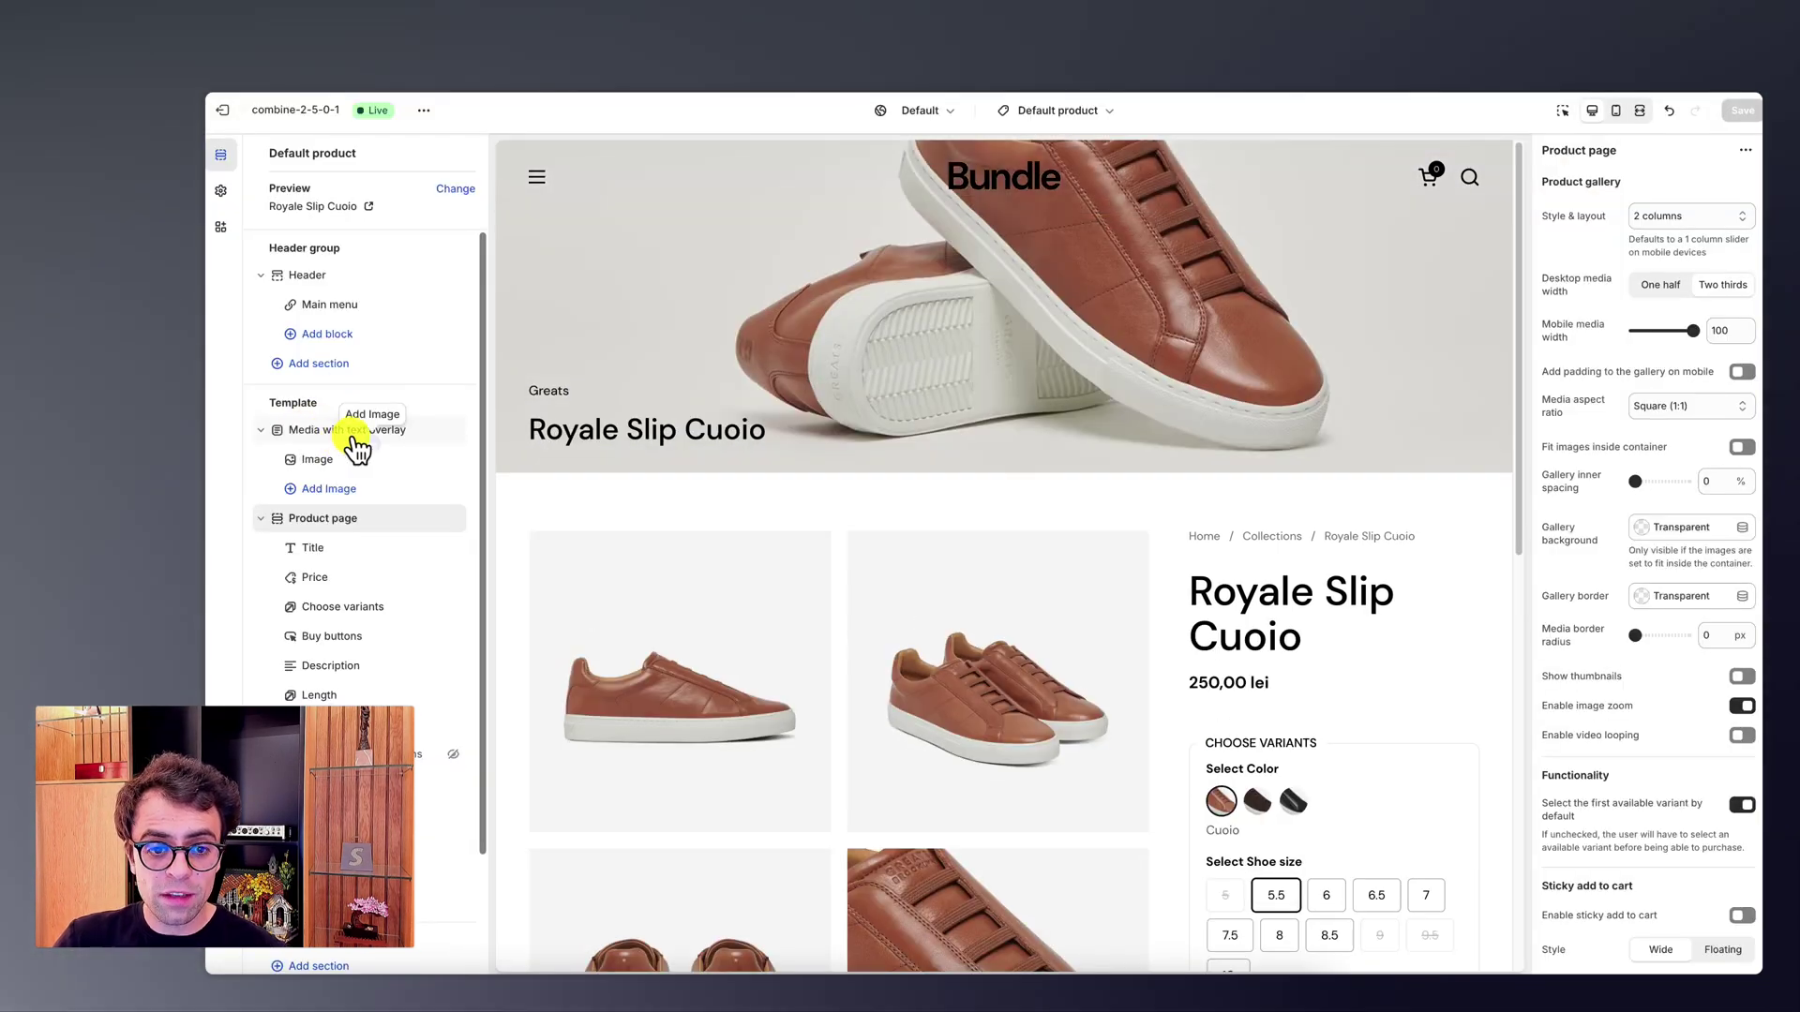
# Step: Add and remove an Image block, then inspect the banner Image block's featured image options
pyautogui.click(356, 441)
pyautogui.click(431, 460)
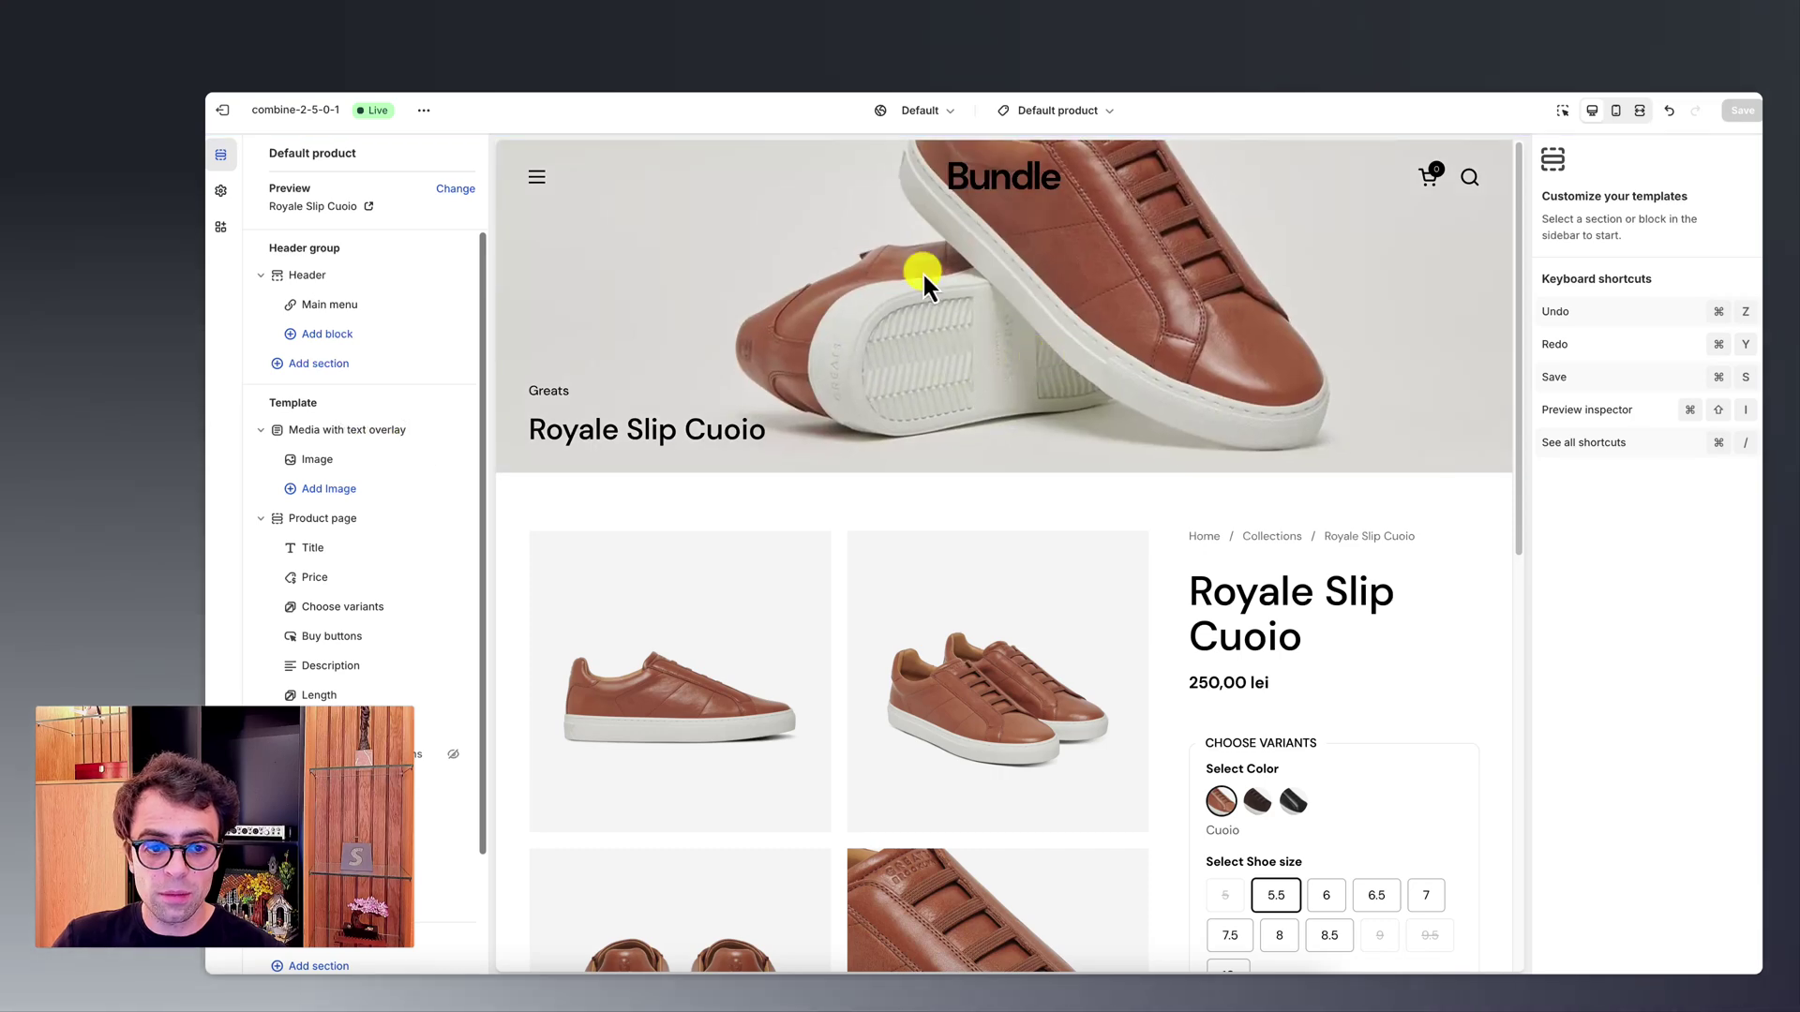
pyautogui.click(366, 460)
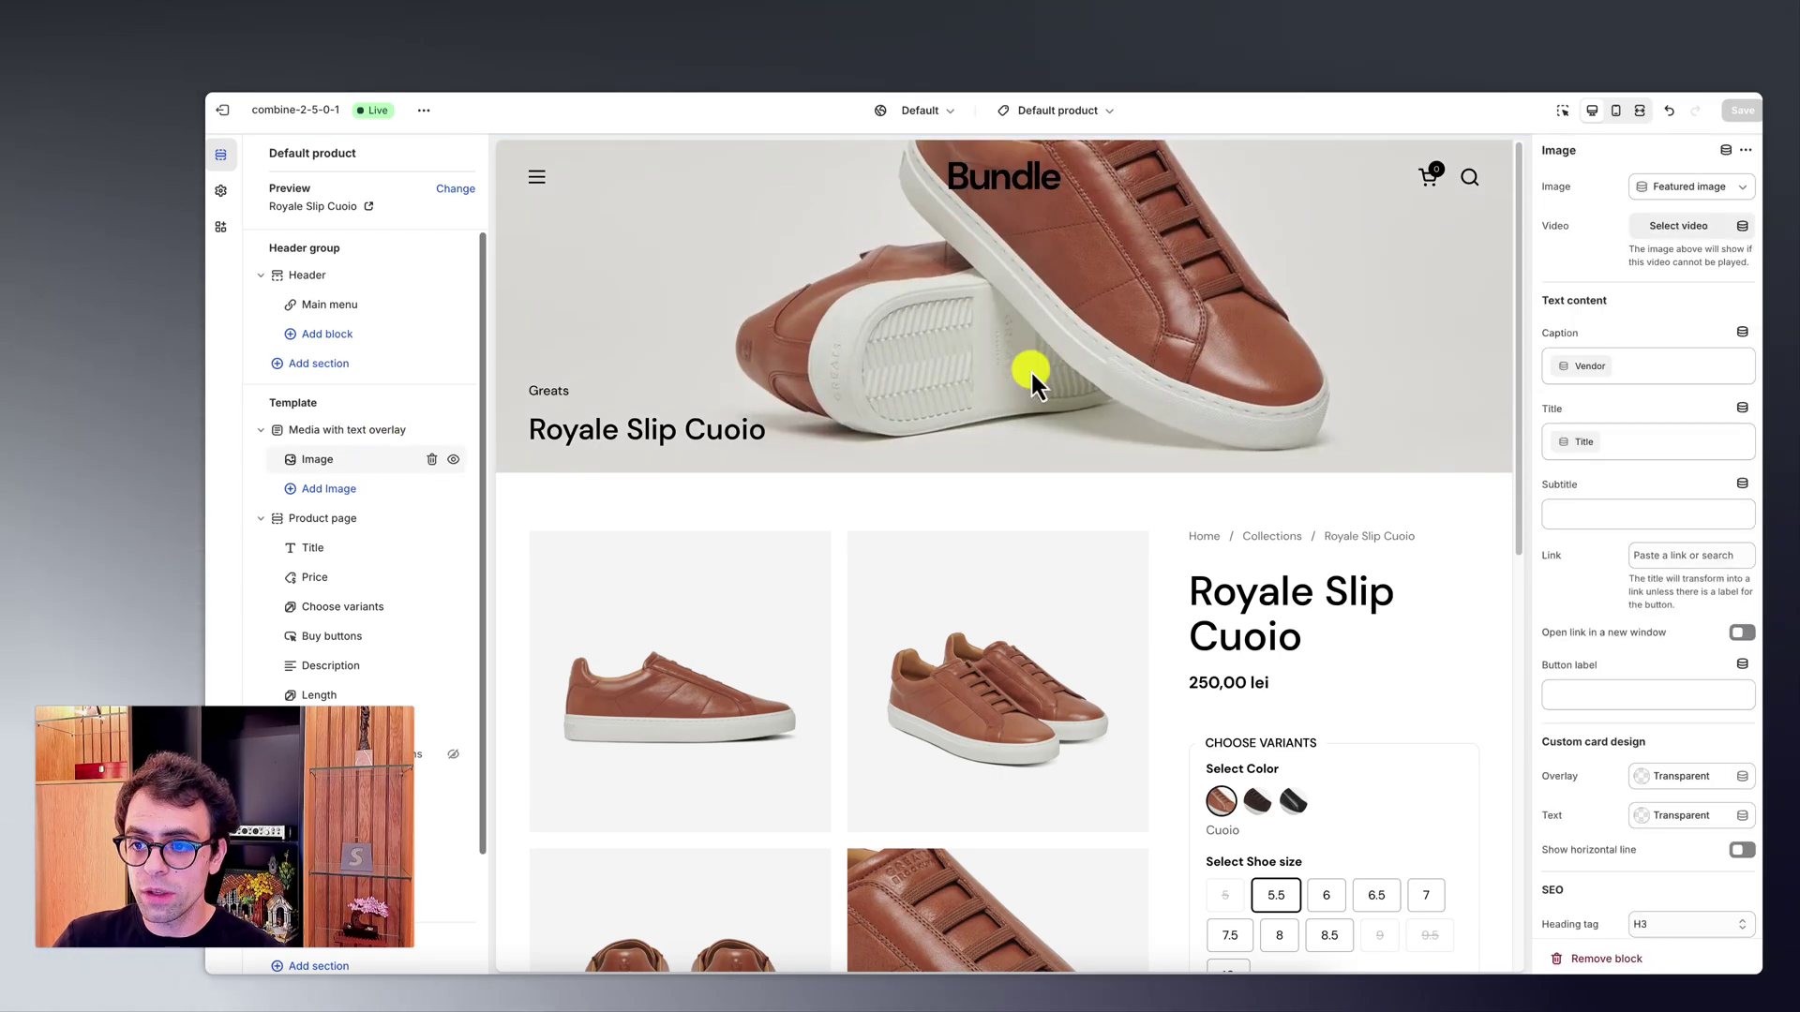
pyautogui.click(1699, 199)
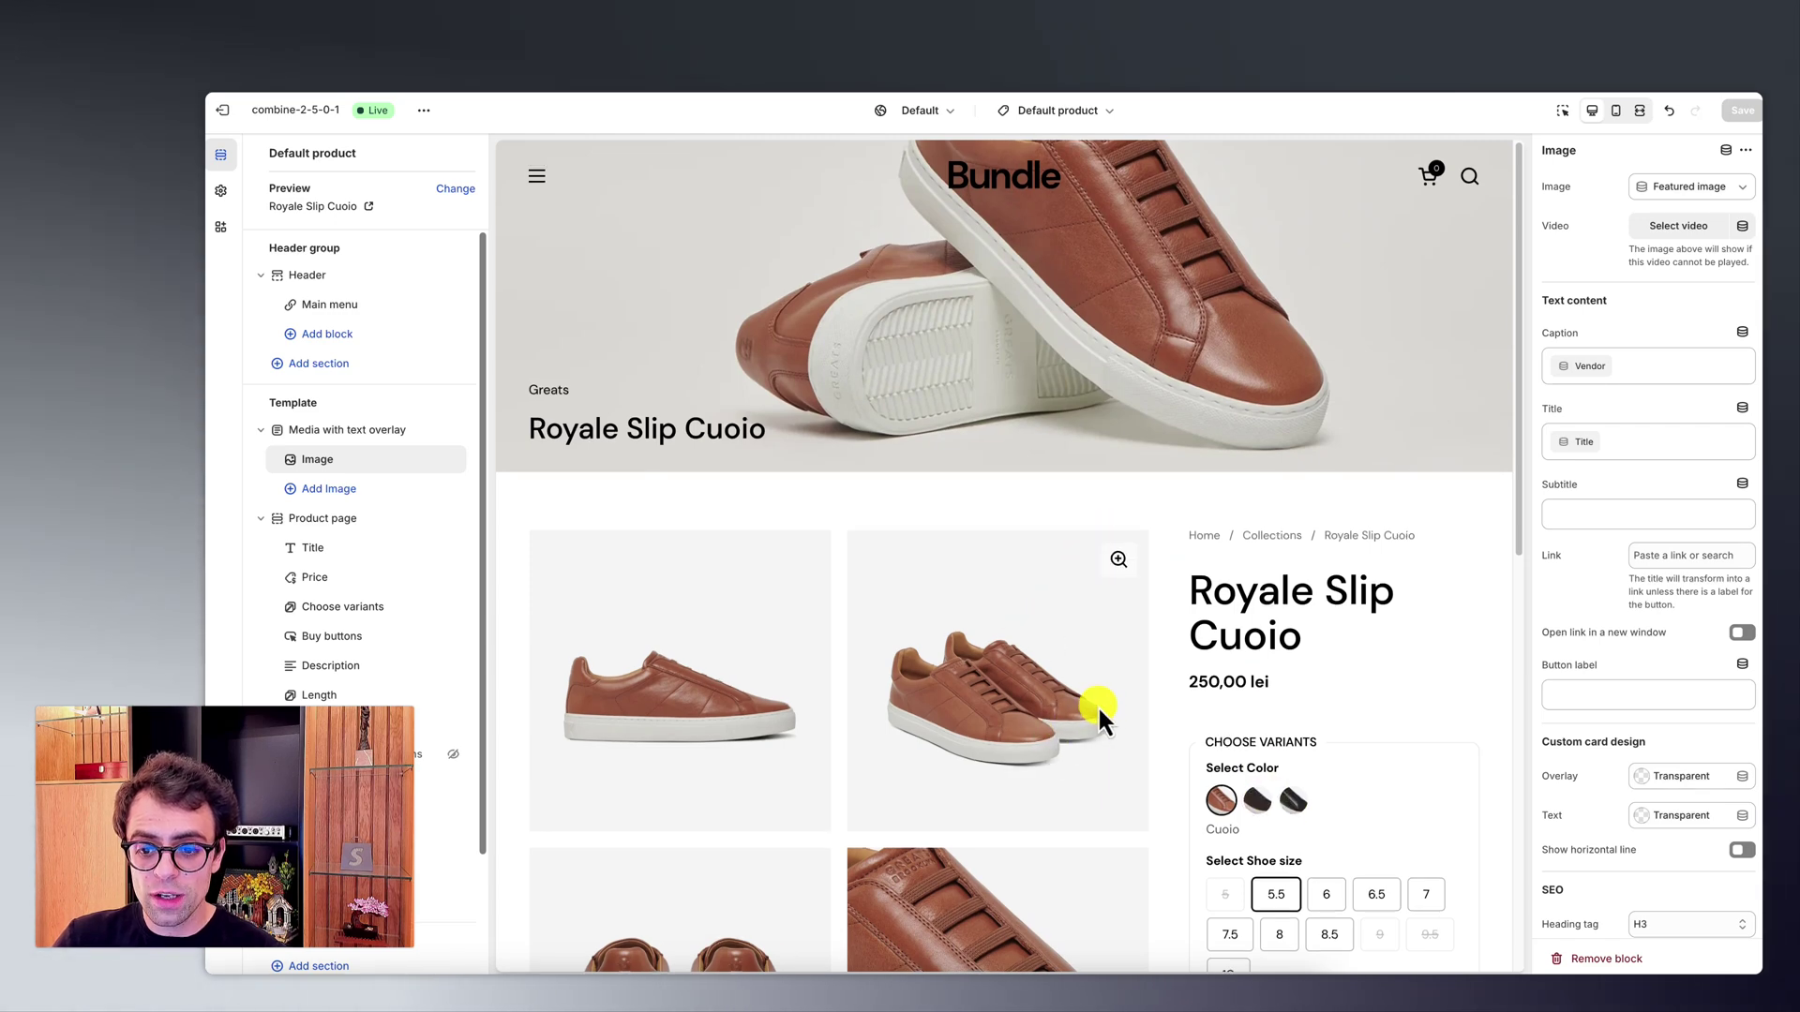
# Step: Preview Royale Slip Dark Brown, Nero, Dark Brown and Cuoio to watch the banner image change
pyautogui.click(1269, 799)
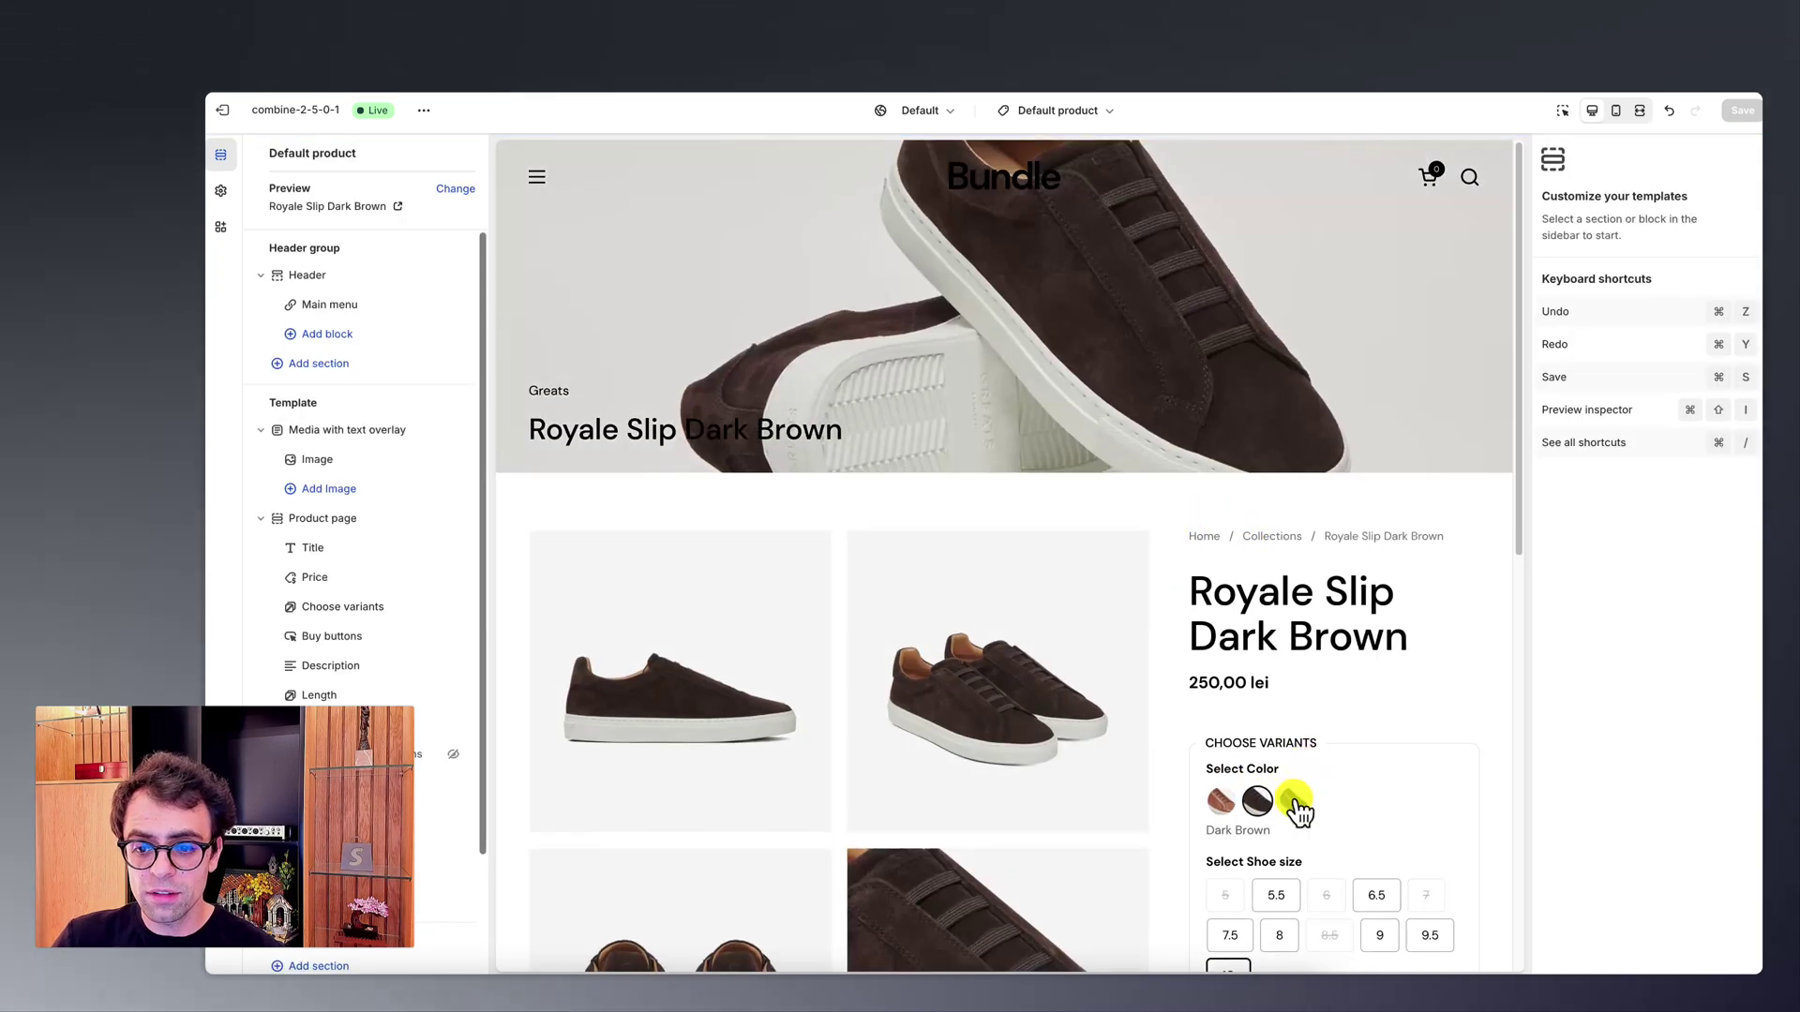
pyautogui.click(1297, 801)
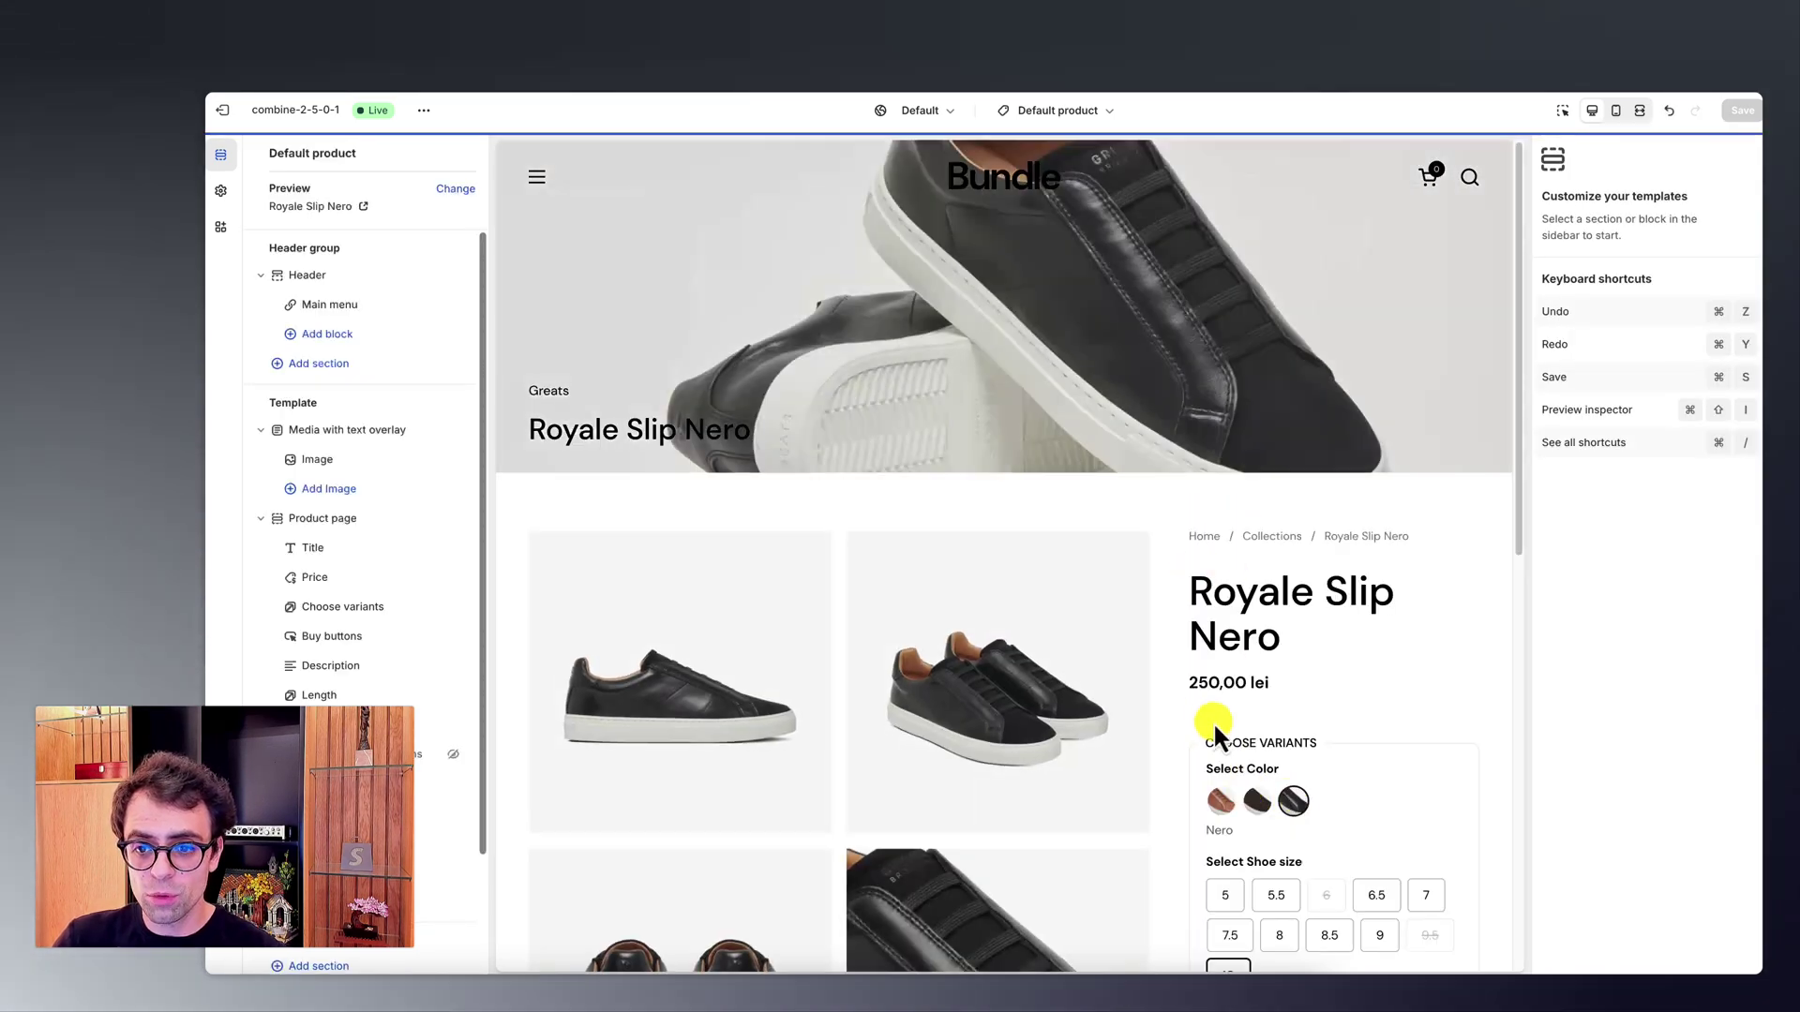
pyautogui.scroll(-2, 1228, 657)
pyautogui.scroll(1, 1236, 525)
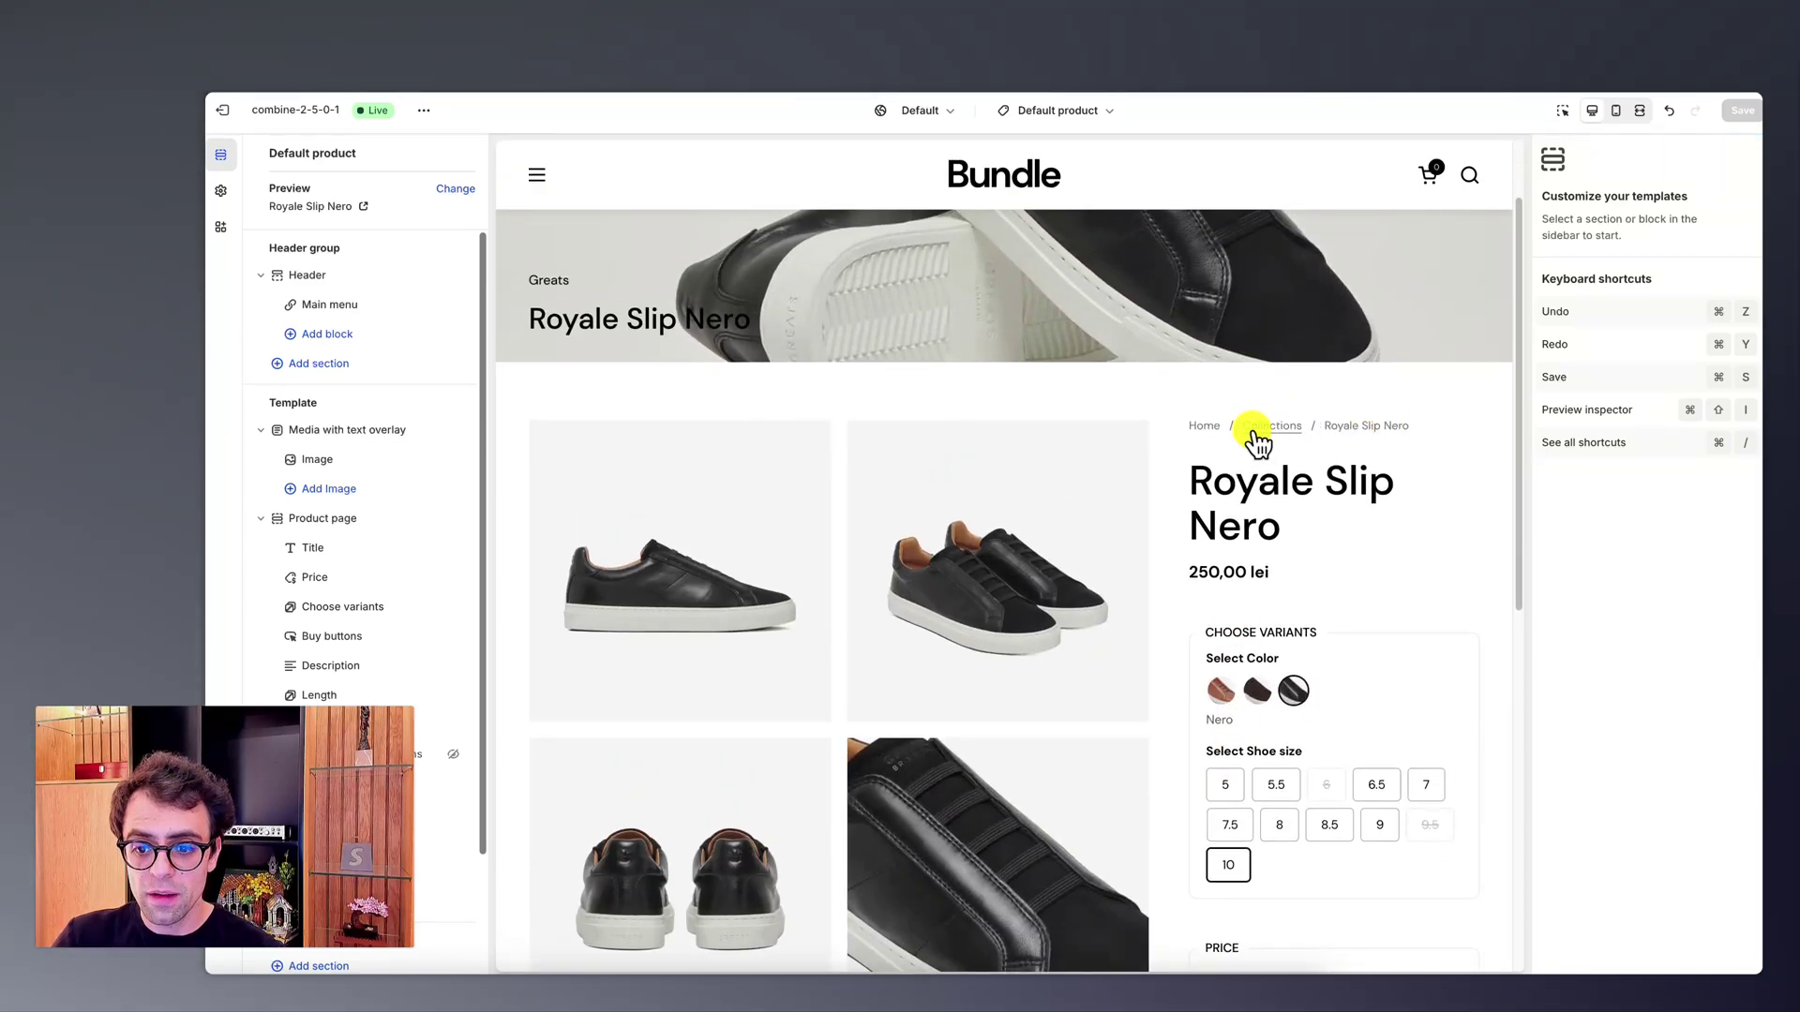
pyautogui.click(1261, 694)
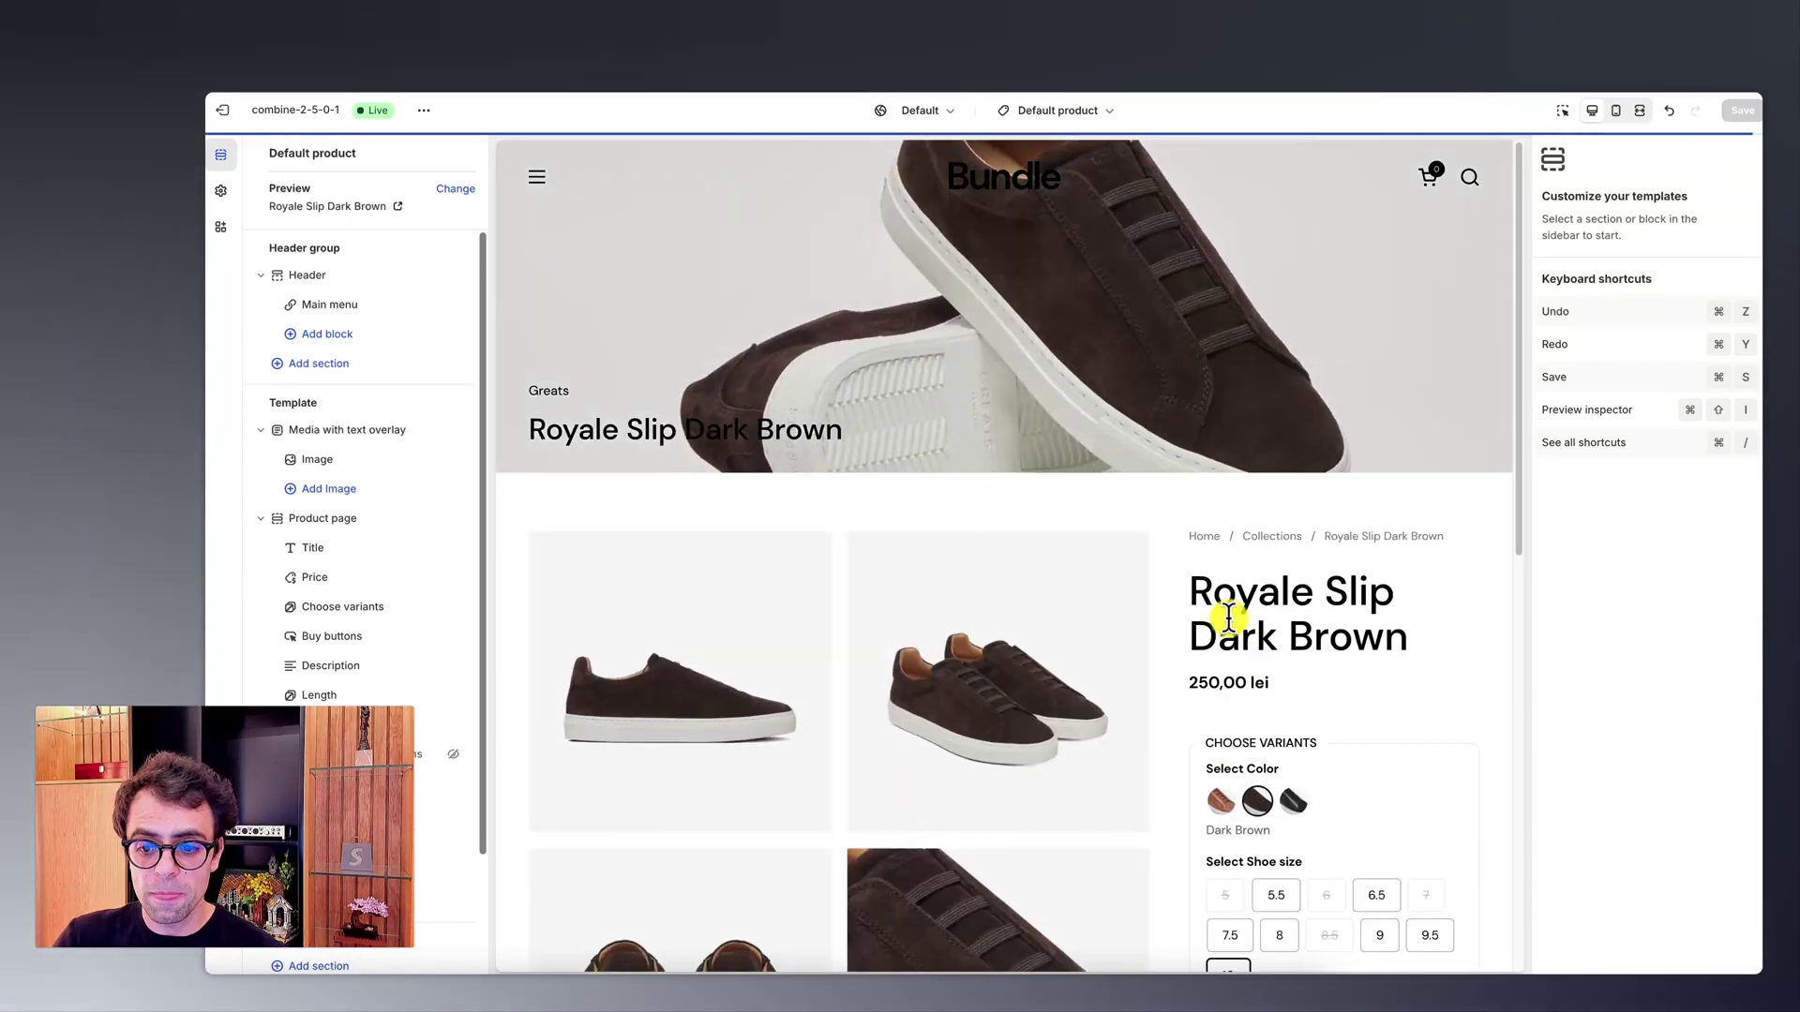
pyautogui.click(1223, 803)
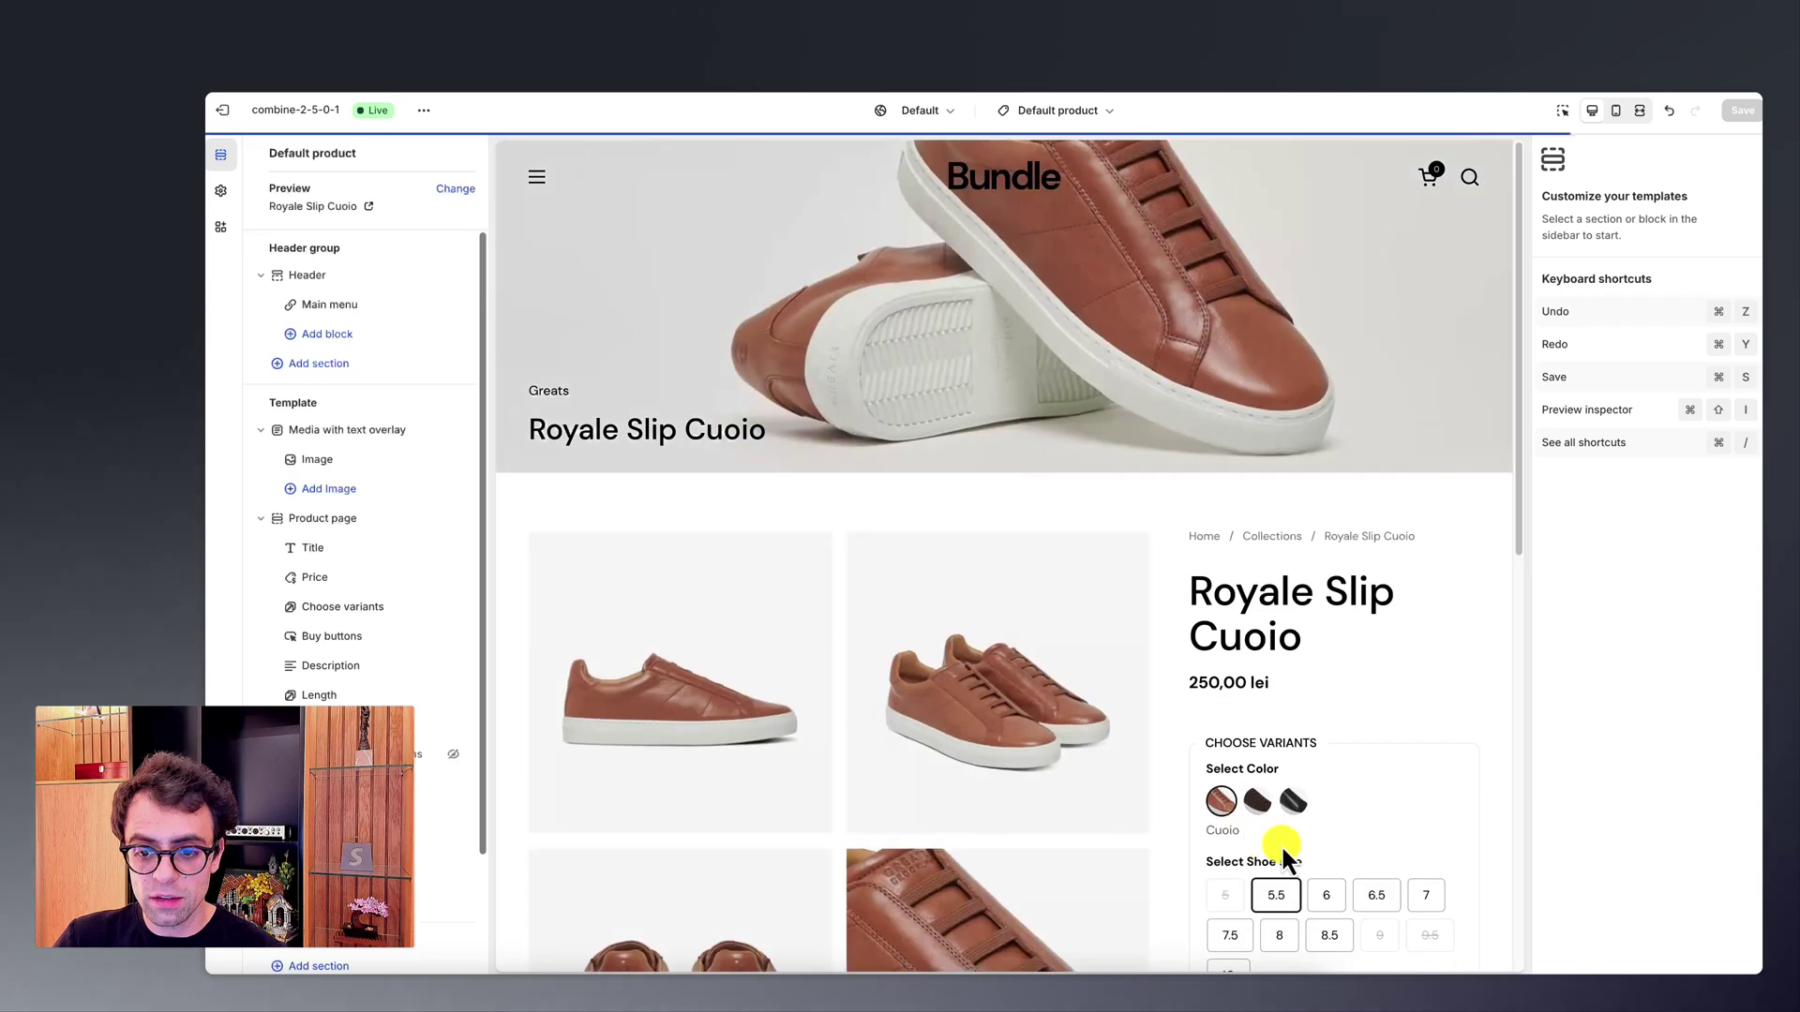
pyautogui.scroll(-4, 1283, 849)
pyautogui.scroll(-3, 1281, 847)
pyautogui.scroll(7, 1280, 848)
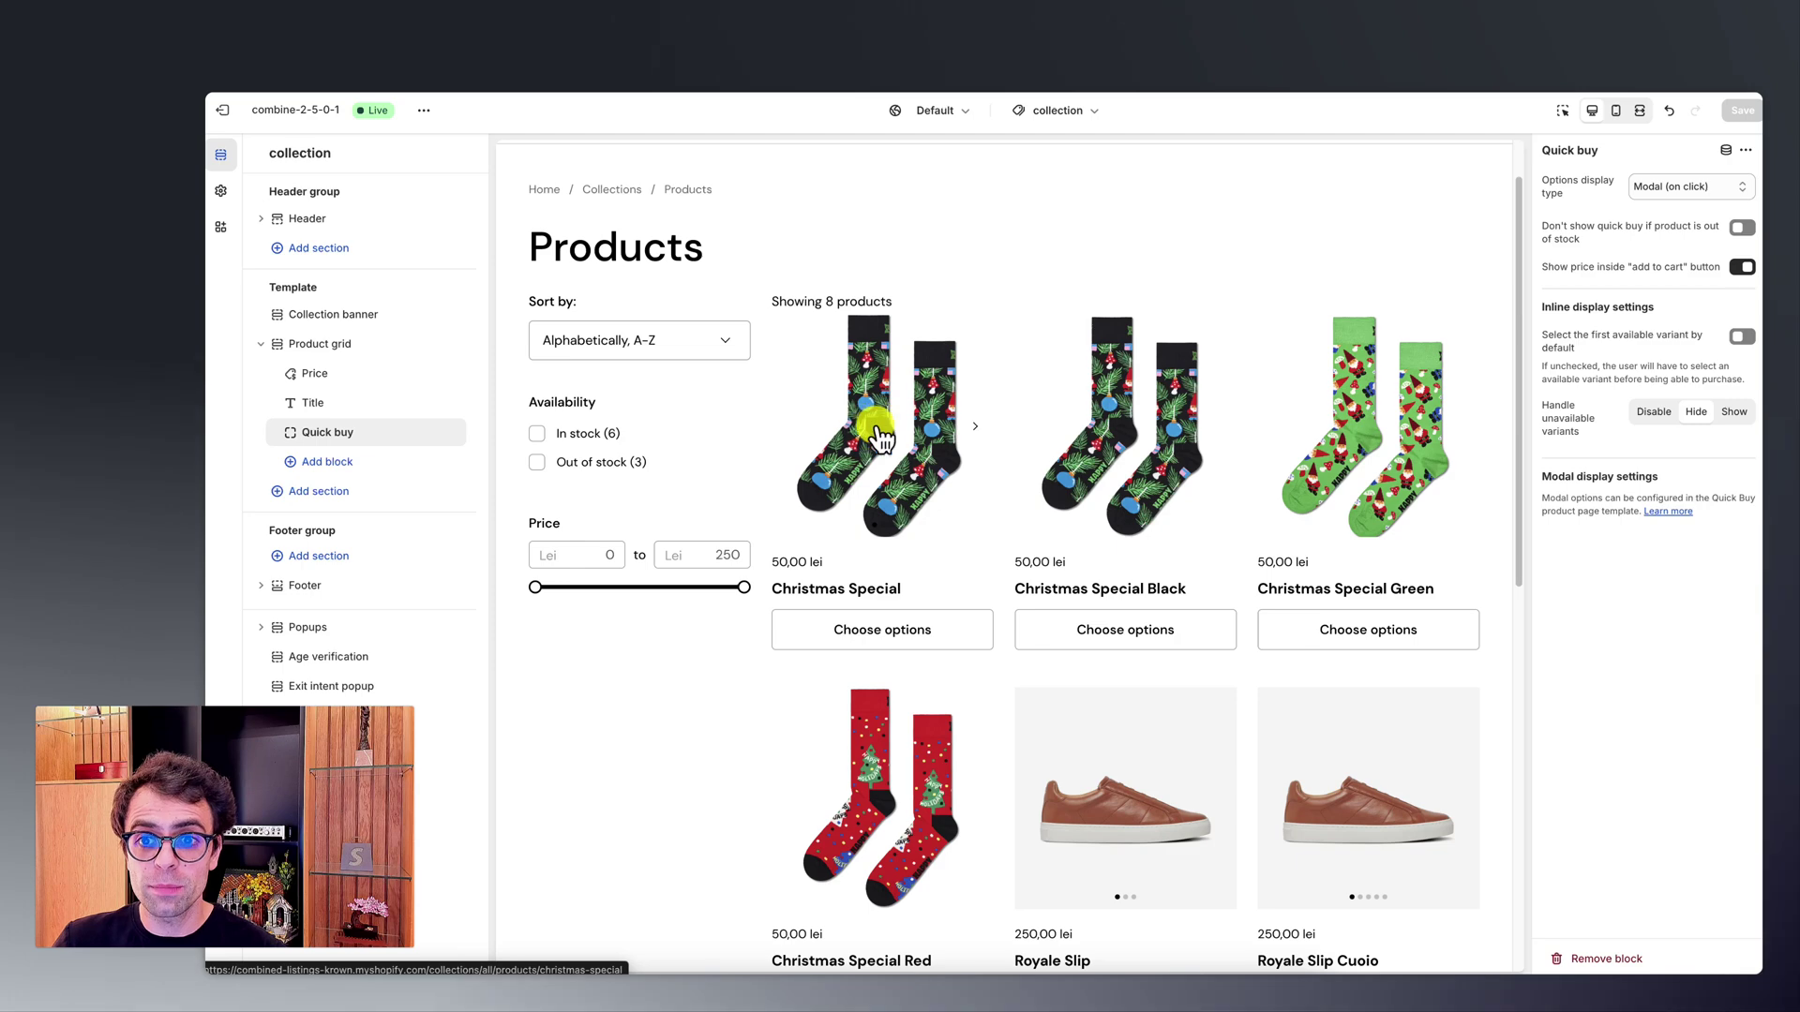
# Step: From Christmas Special quick-buy, try the colour swatches and add Green socks, size 36-40, to the cart
pyautogui.scroll(-3, 880, 436)
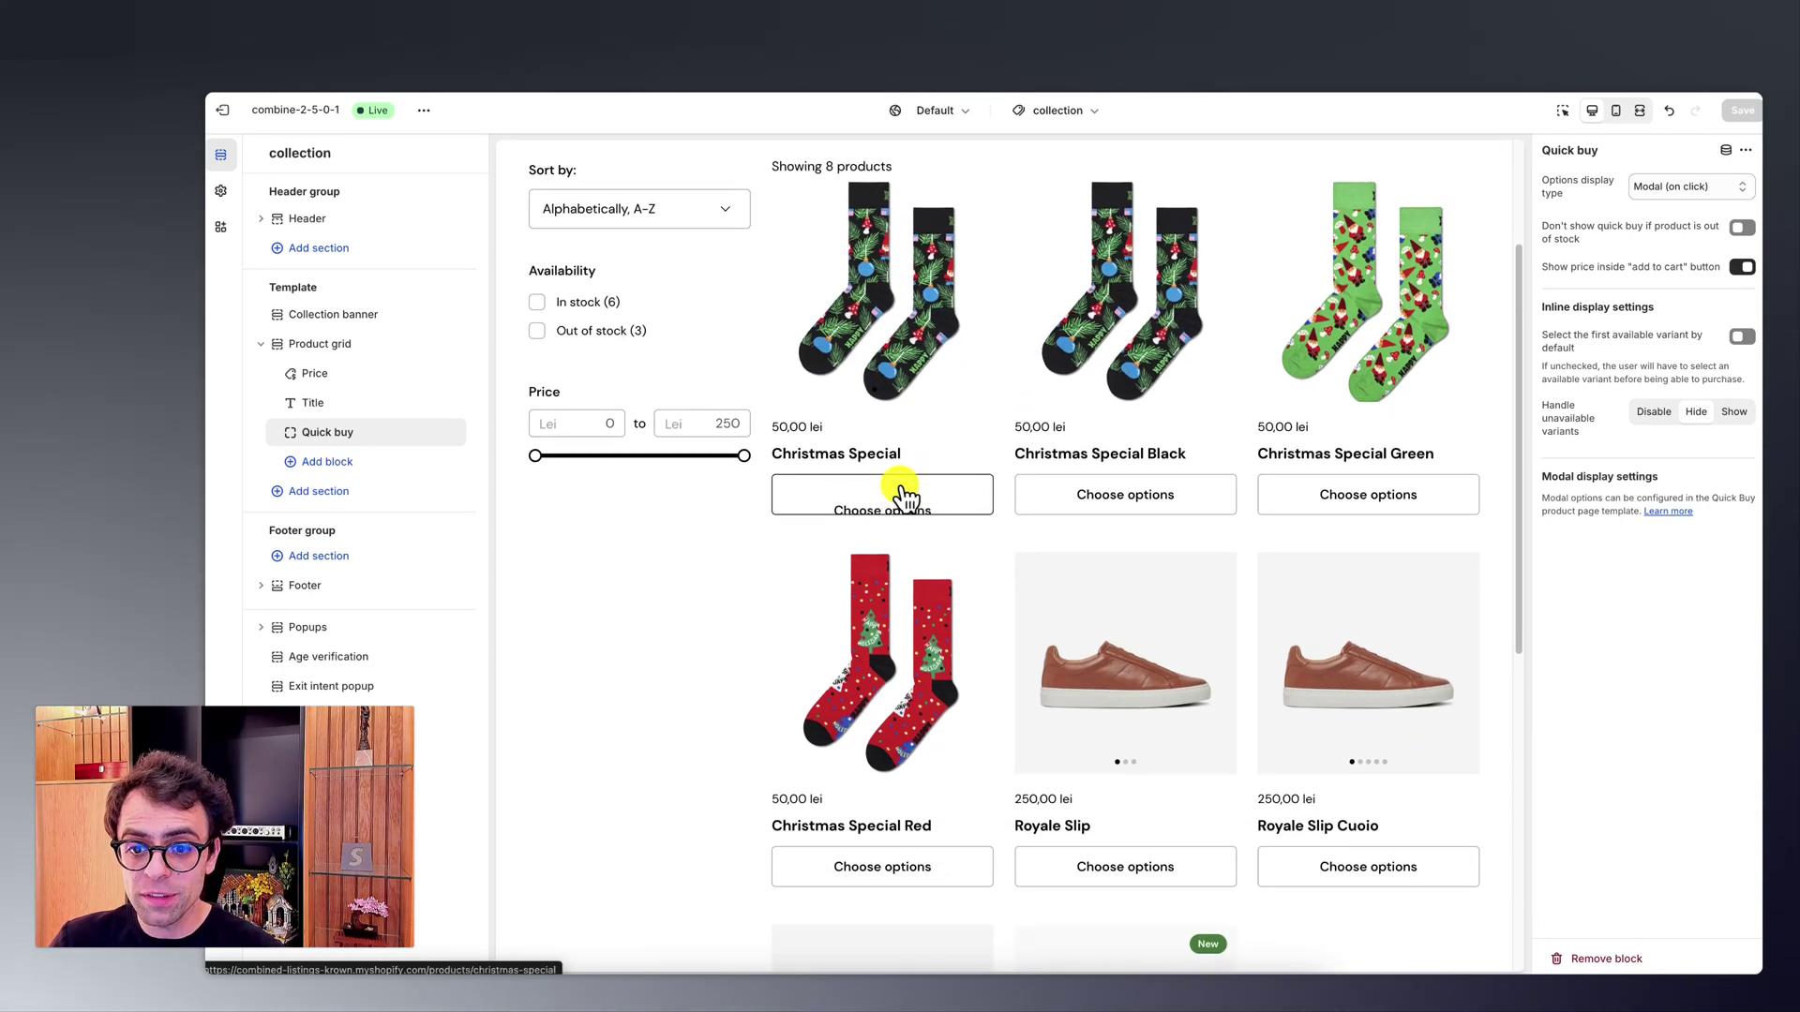
pyautogui.click(900, 497)
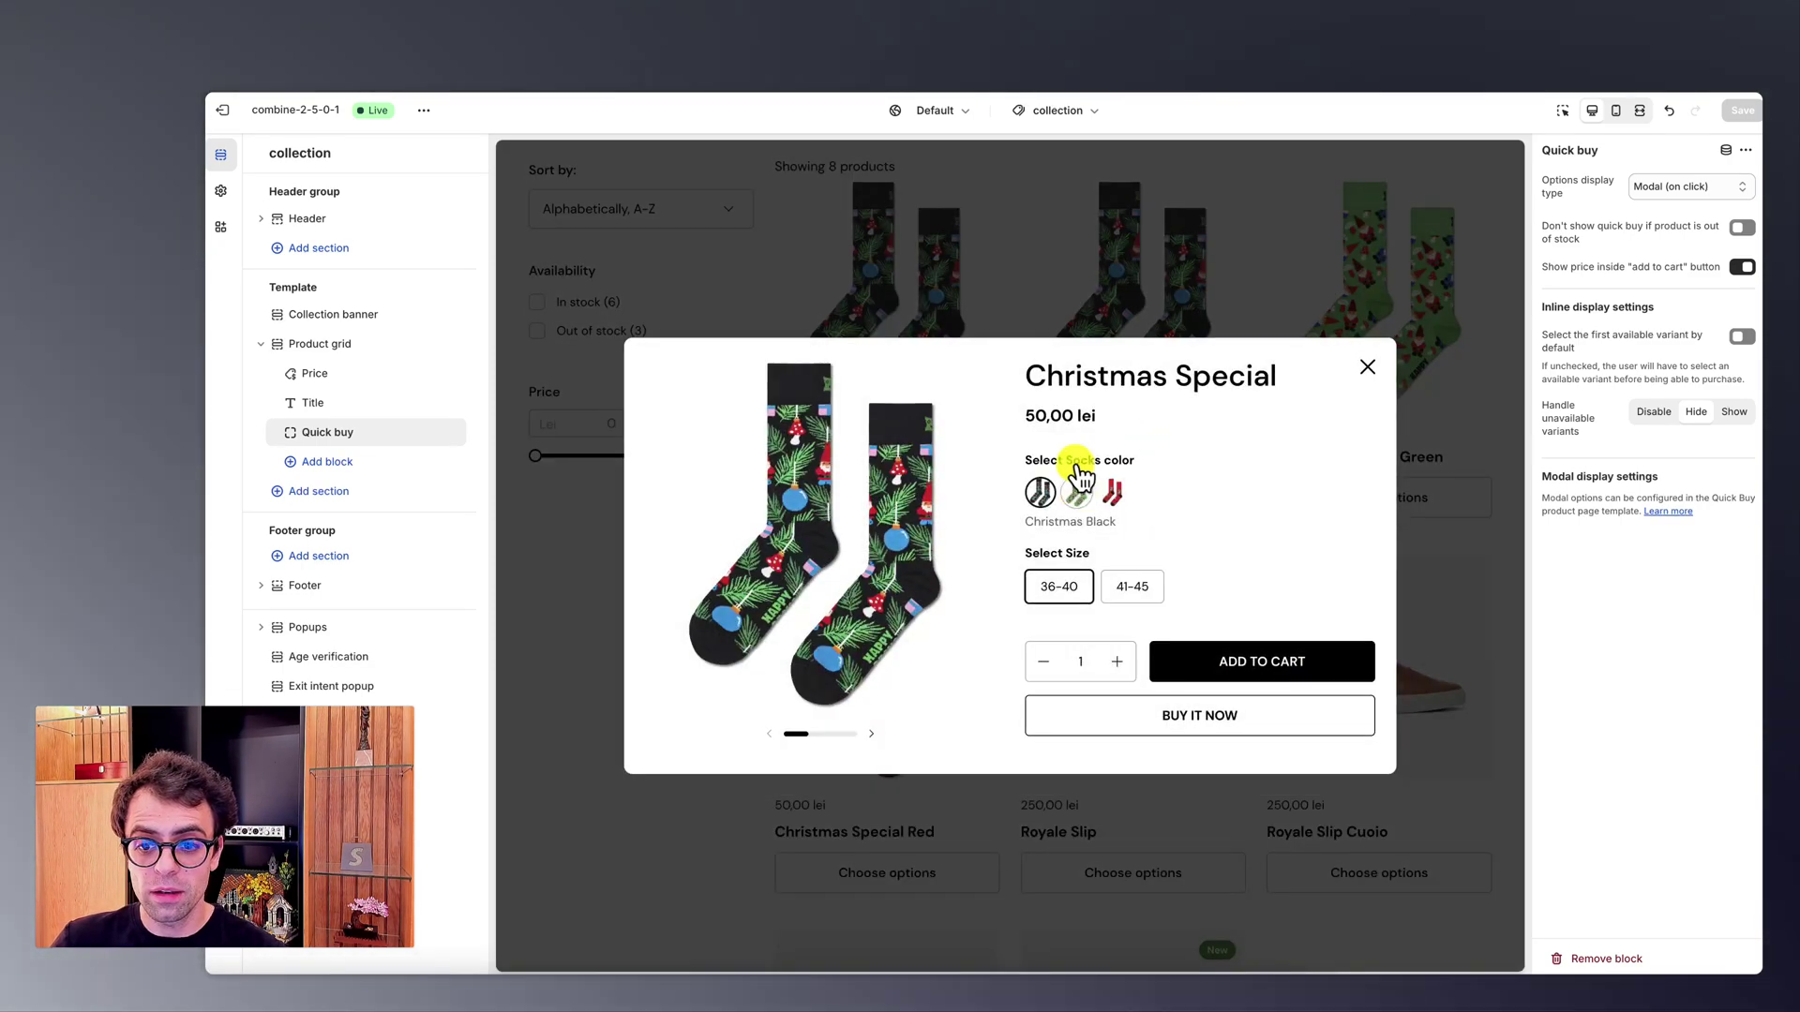
pyautogui.click(1077, 493)
pyautogui.click(1109, 494)
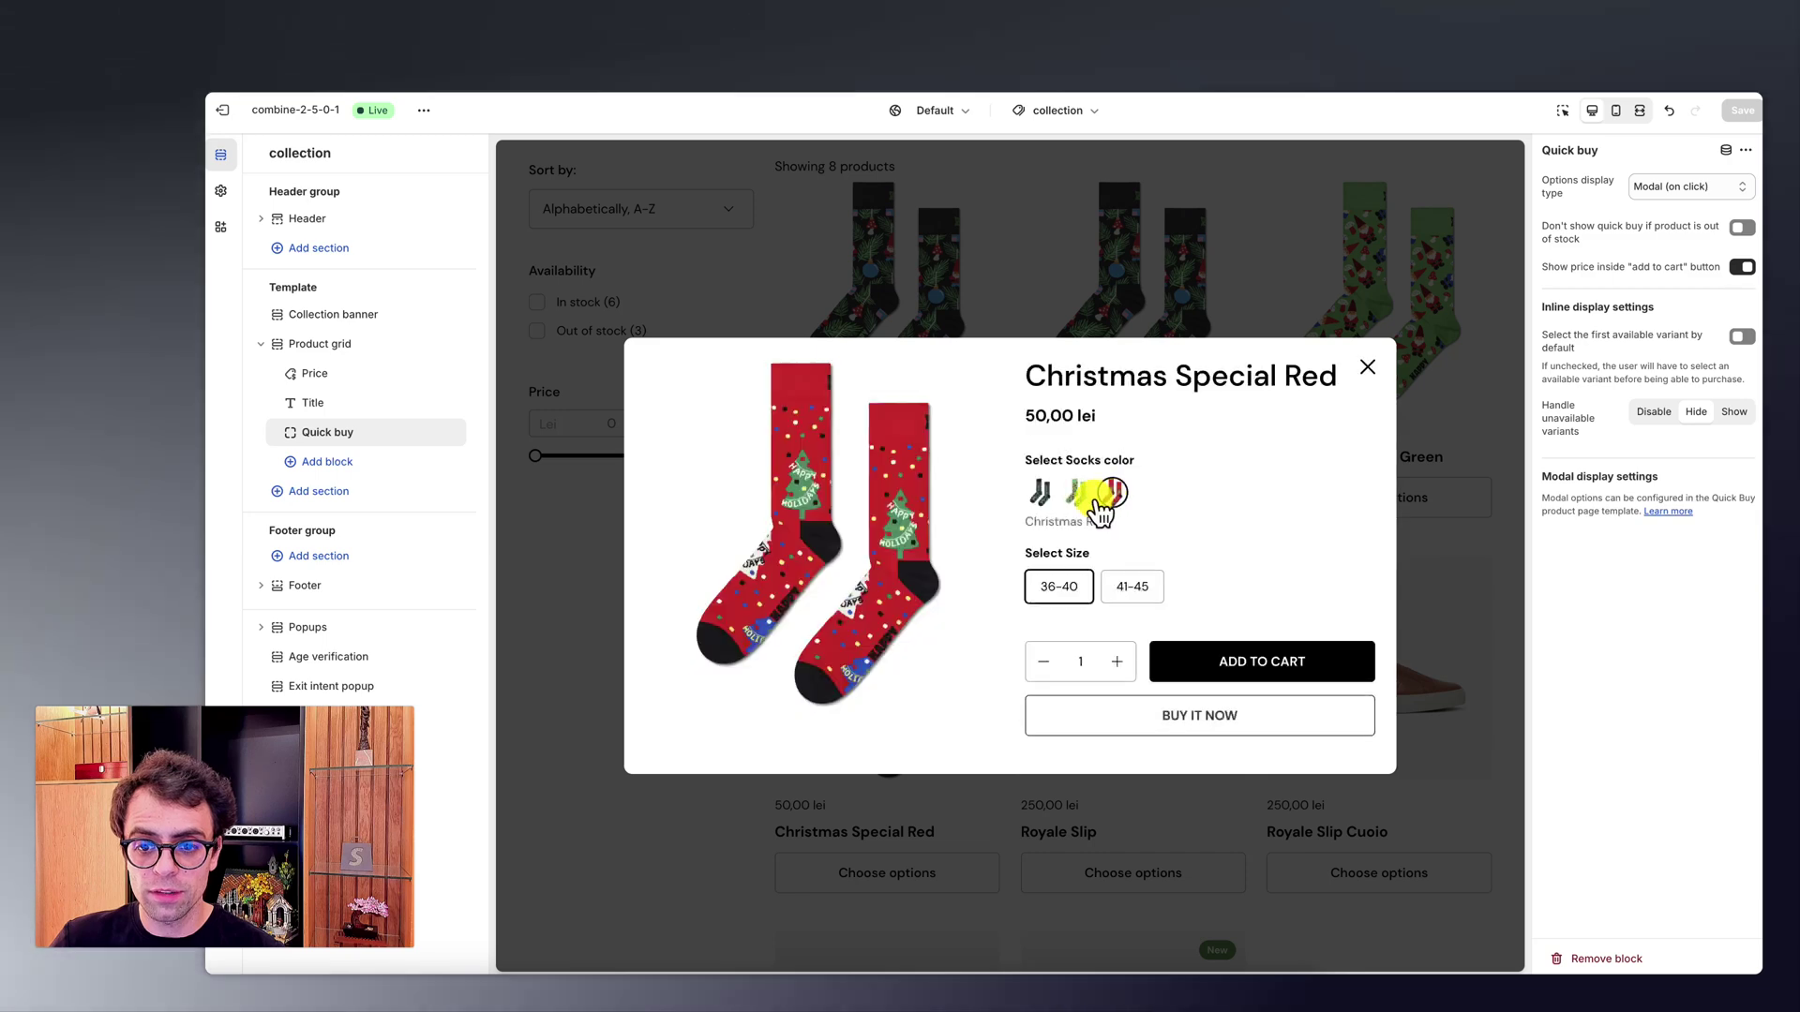
pyautogui.click(1078, 494)
pyautogui.click(1111, 494)
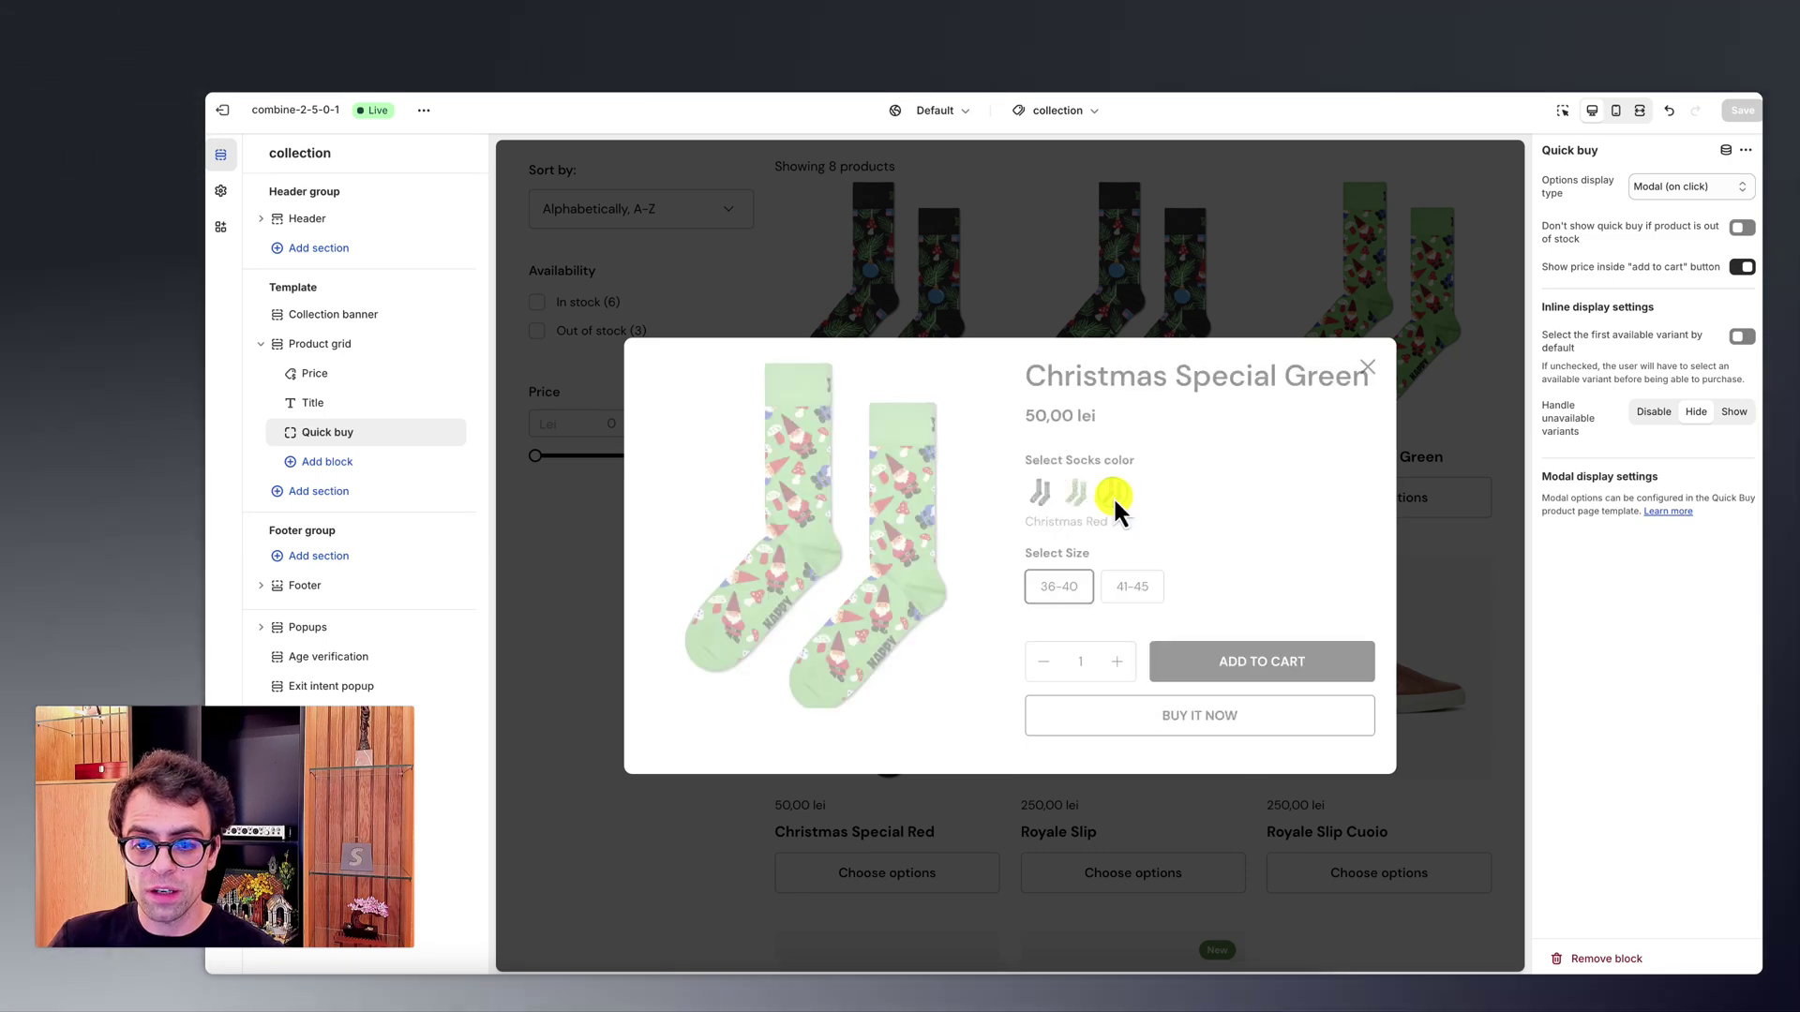
pyautogui.click(1040, 494)
pyautogui.click(1076, 494)
pyautogui.click(1112, 494)
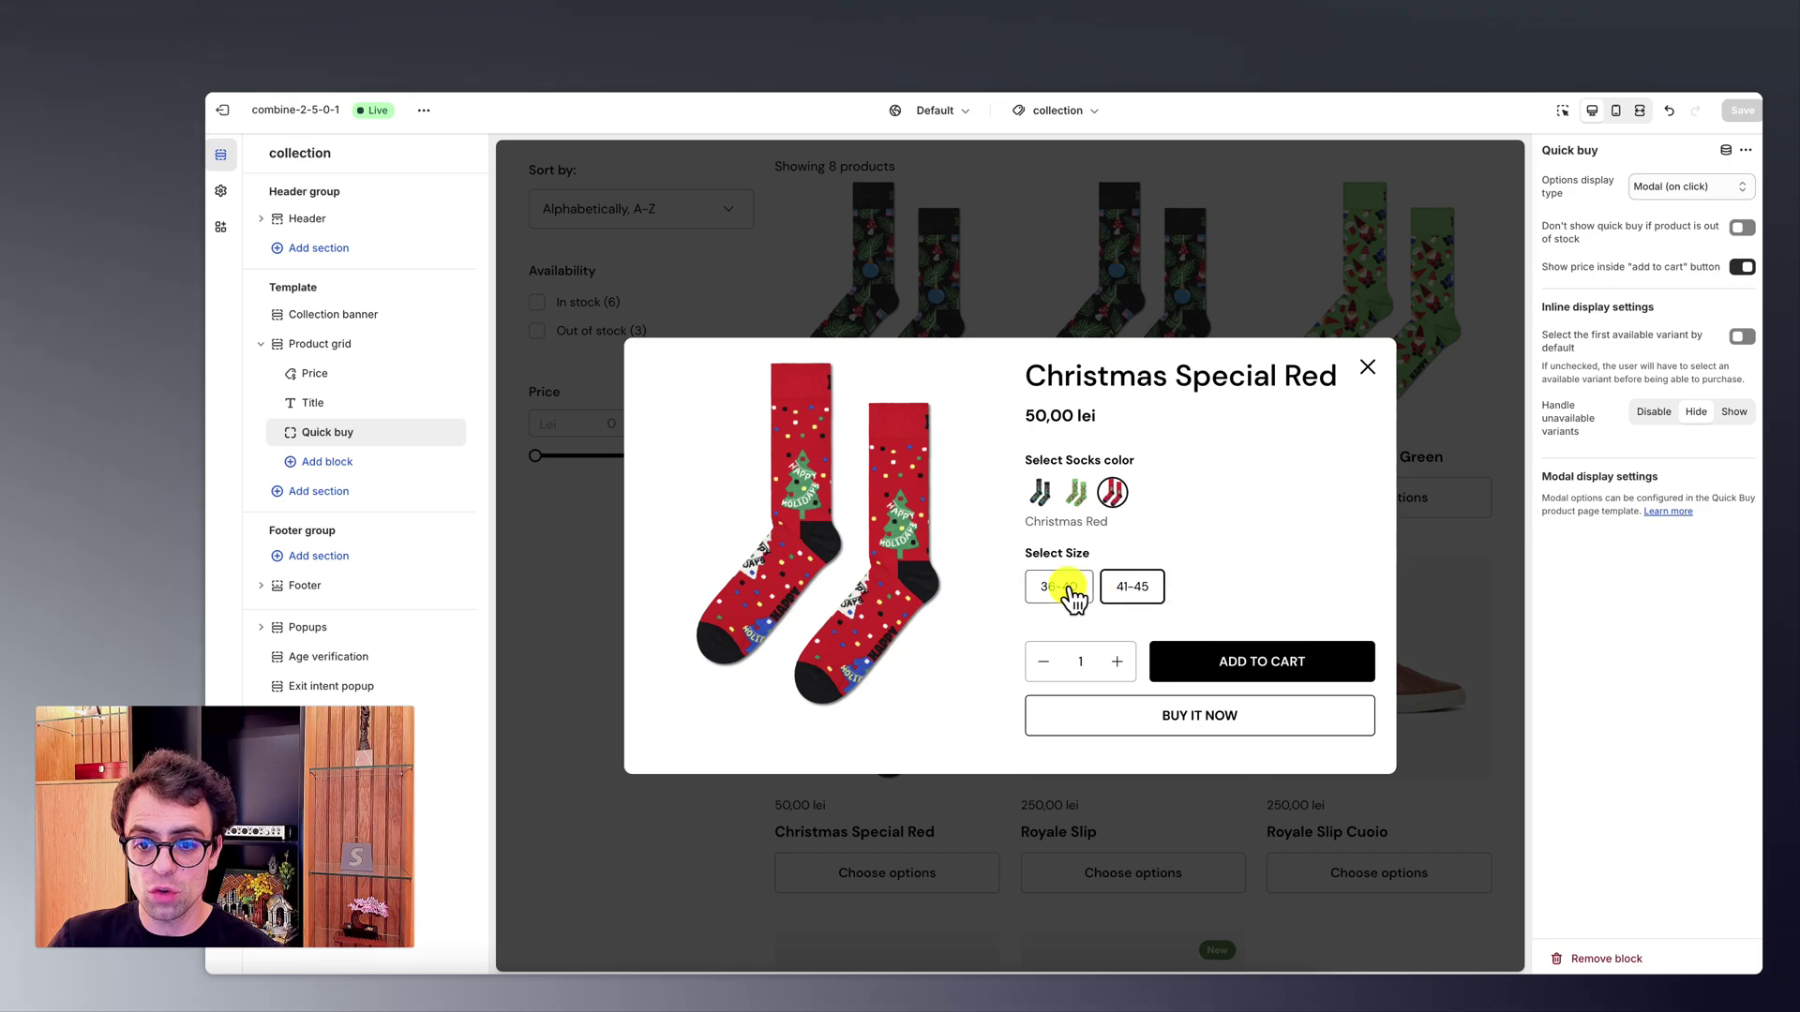
pyautogui.click(1076, 492)
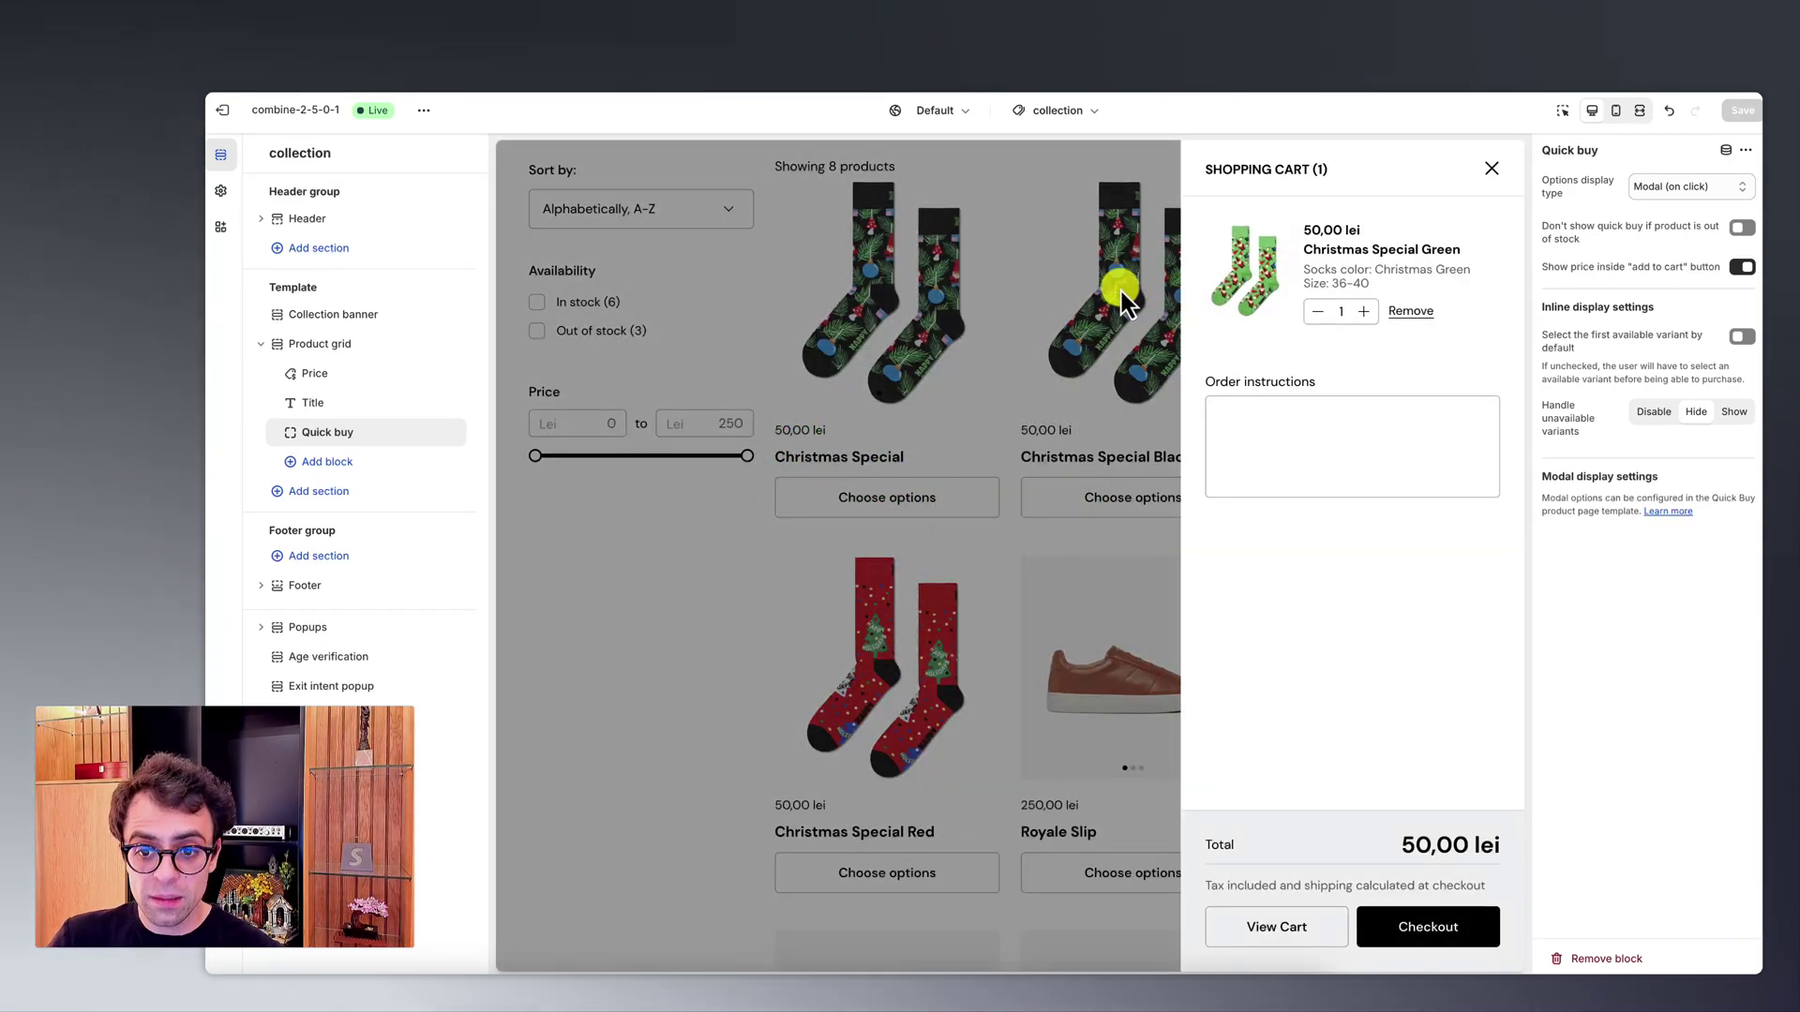
pyautogui.click(1112, 305)
pyautogui.scroll(-3, 1106, 354)
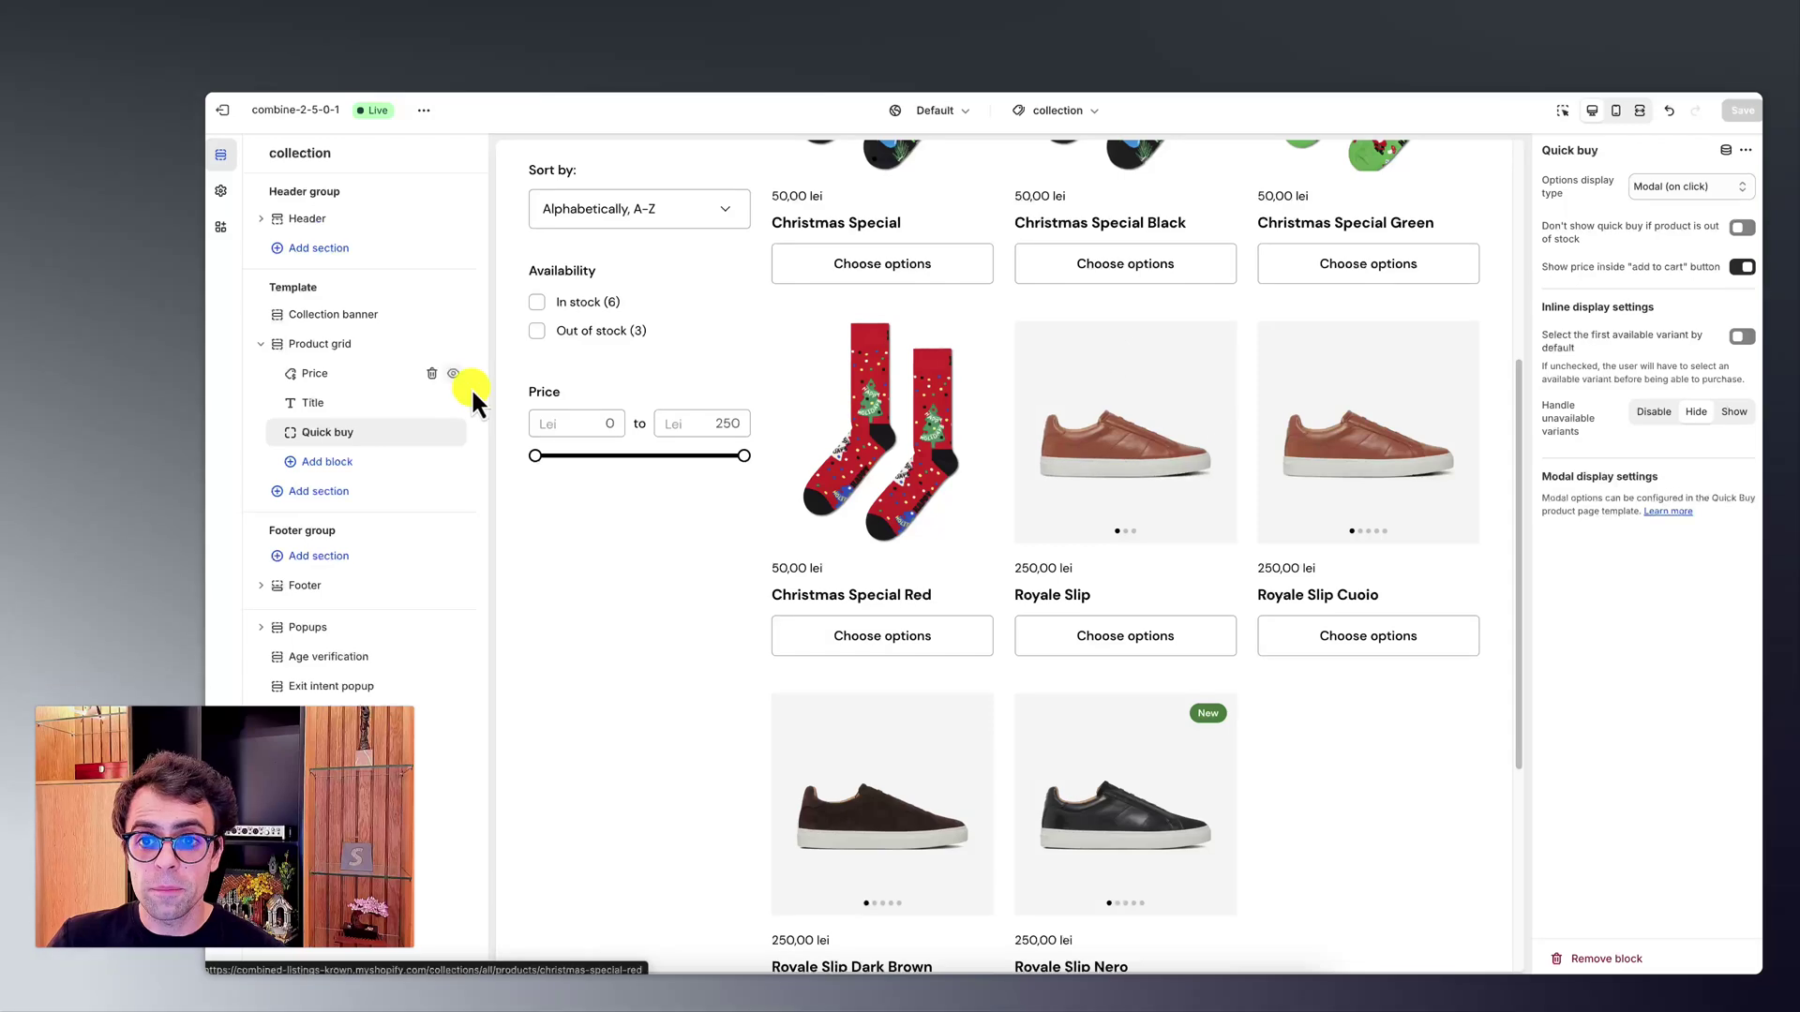
# Step: Set the Quick buy options display type to Inline in the product card and save the theme
pyautogui.click(1639, 184)
pyautogui.click(1676, 173)
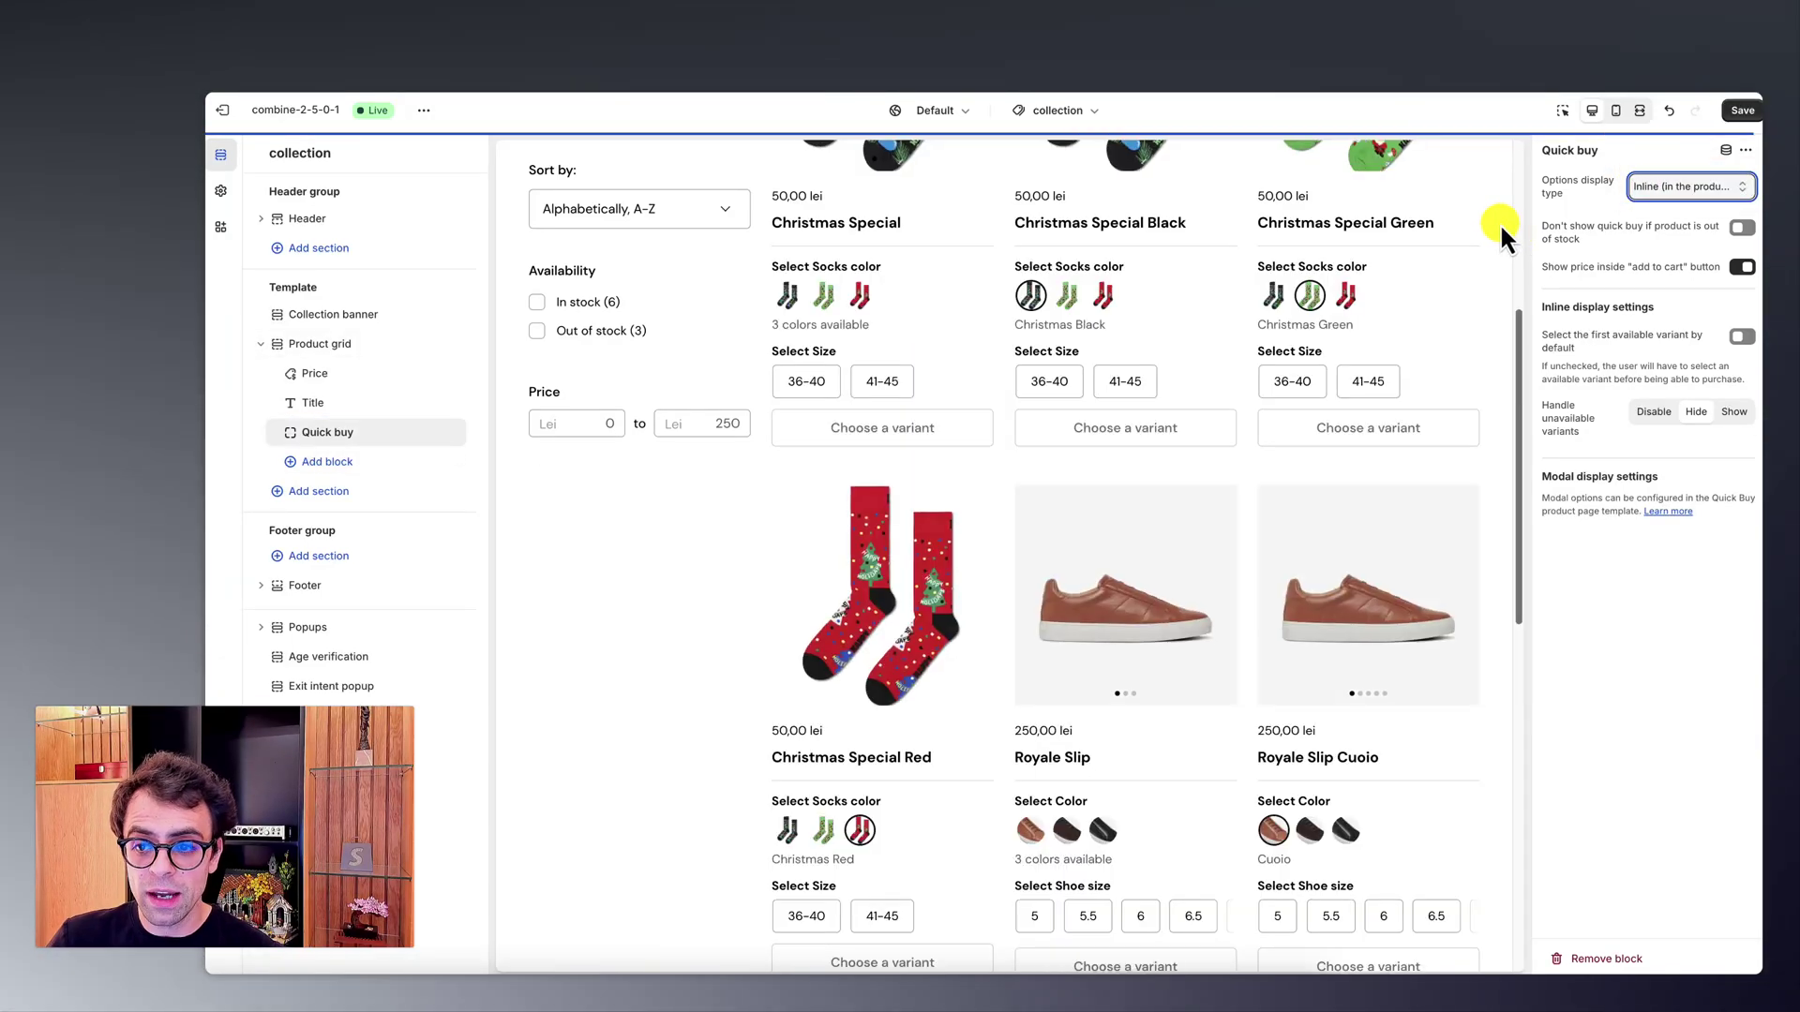
pyautogui.scroll(-4, 1189, 450)
pyautogui.click(1744, 112)
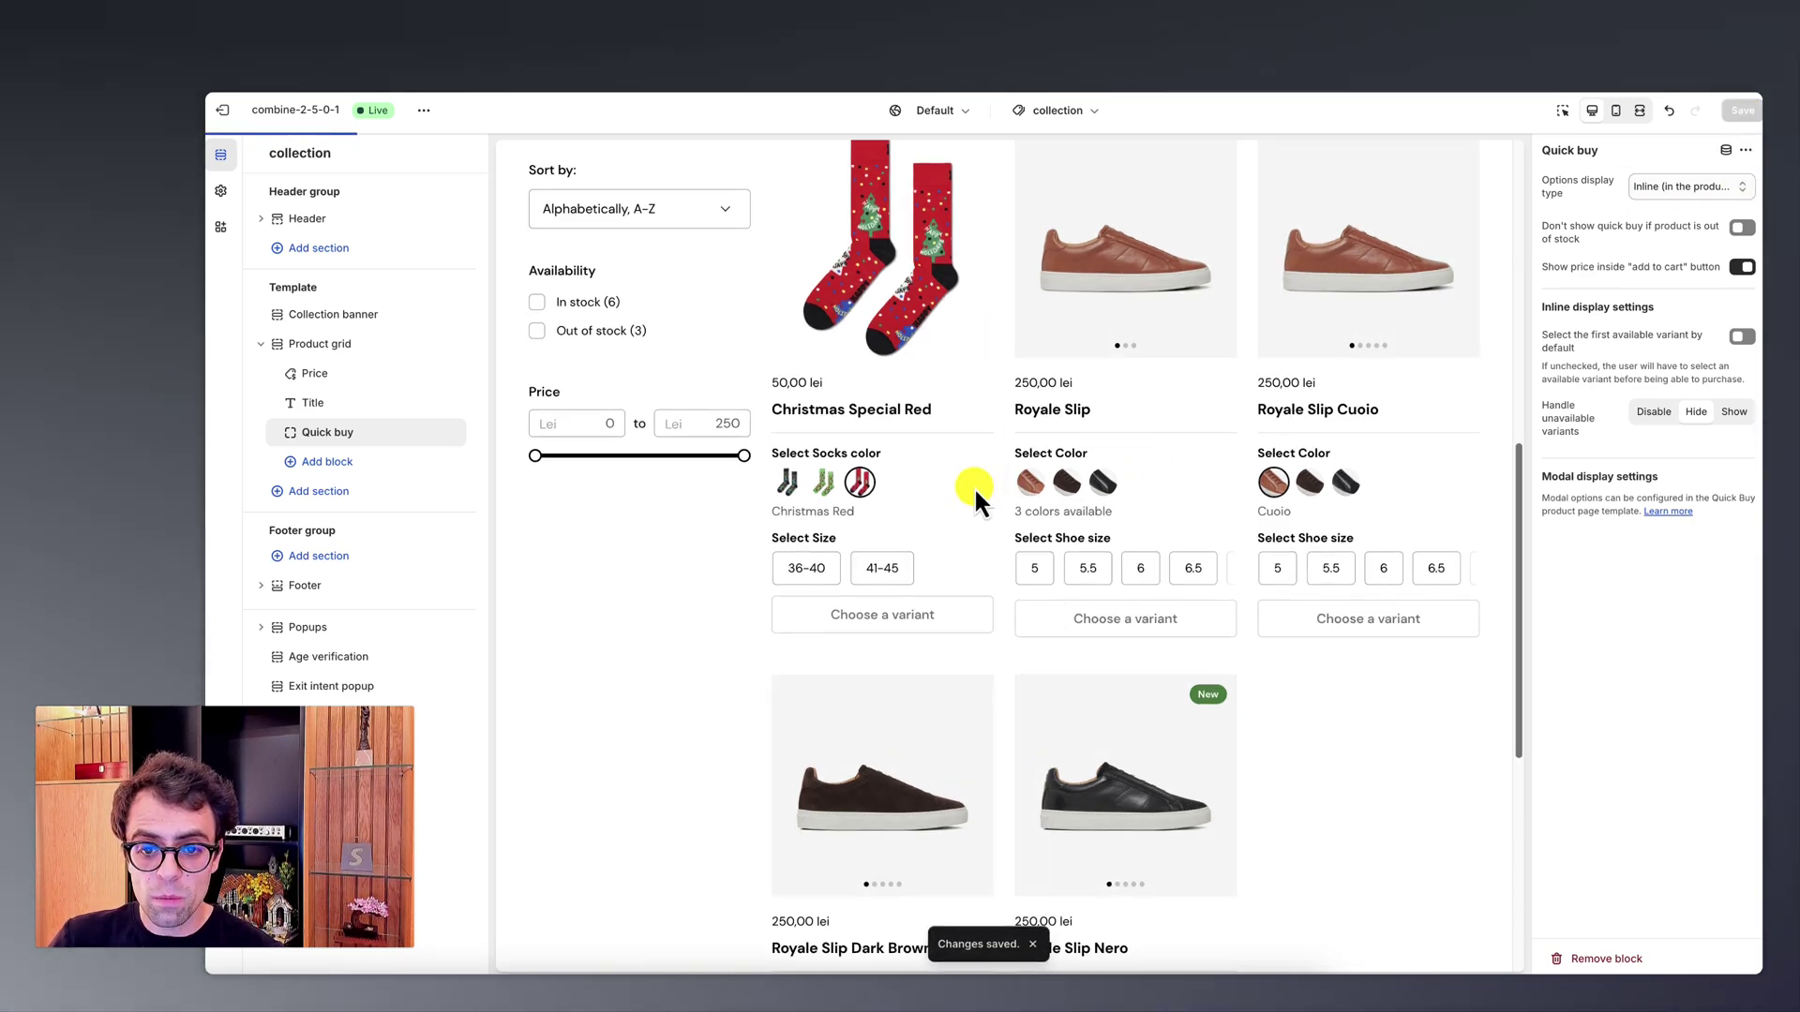
# Step: Browse the Royale Slip images, then add Dark Brown size 6.5 to the cart
pyautogui.scroll(1, 846, 572)
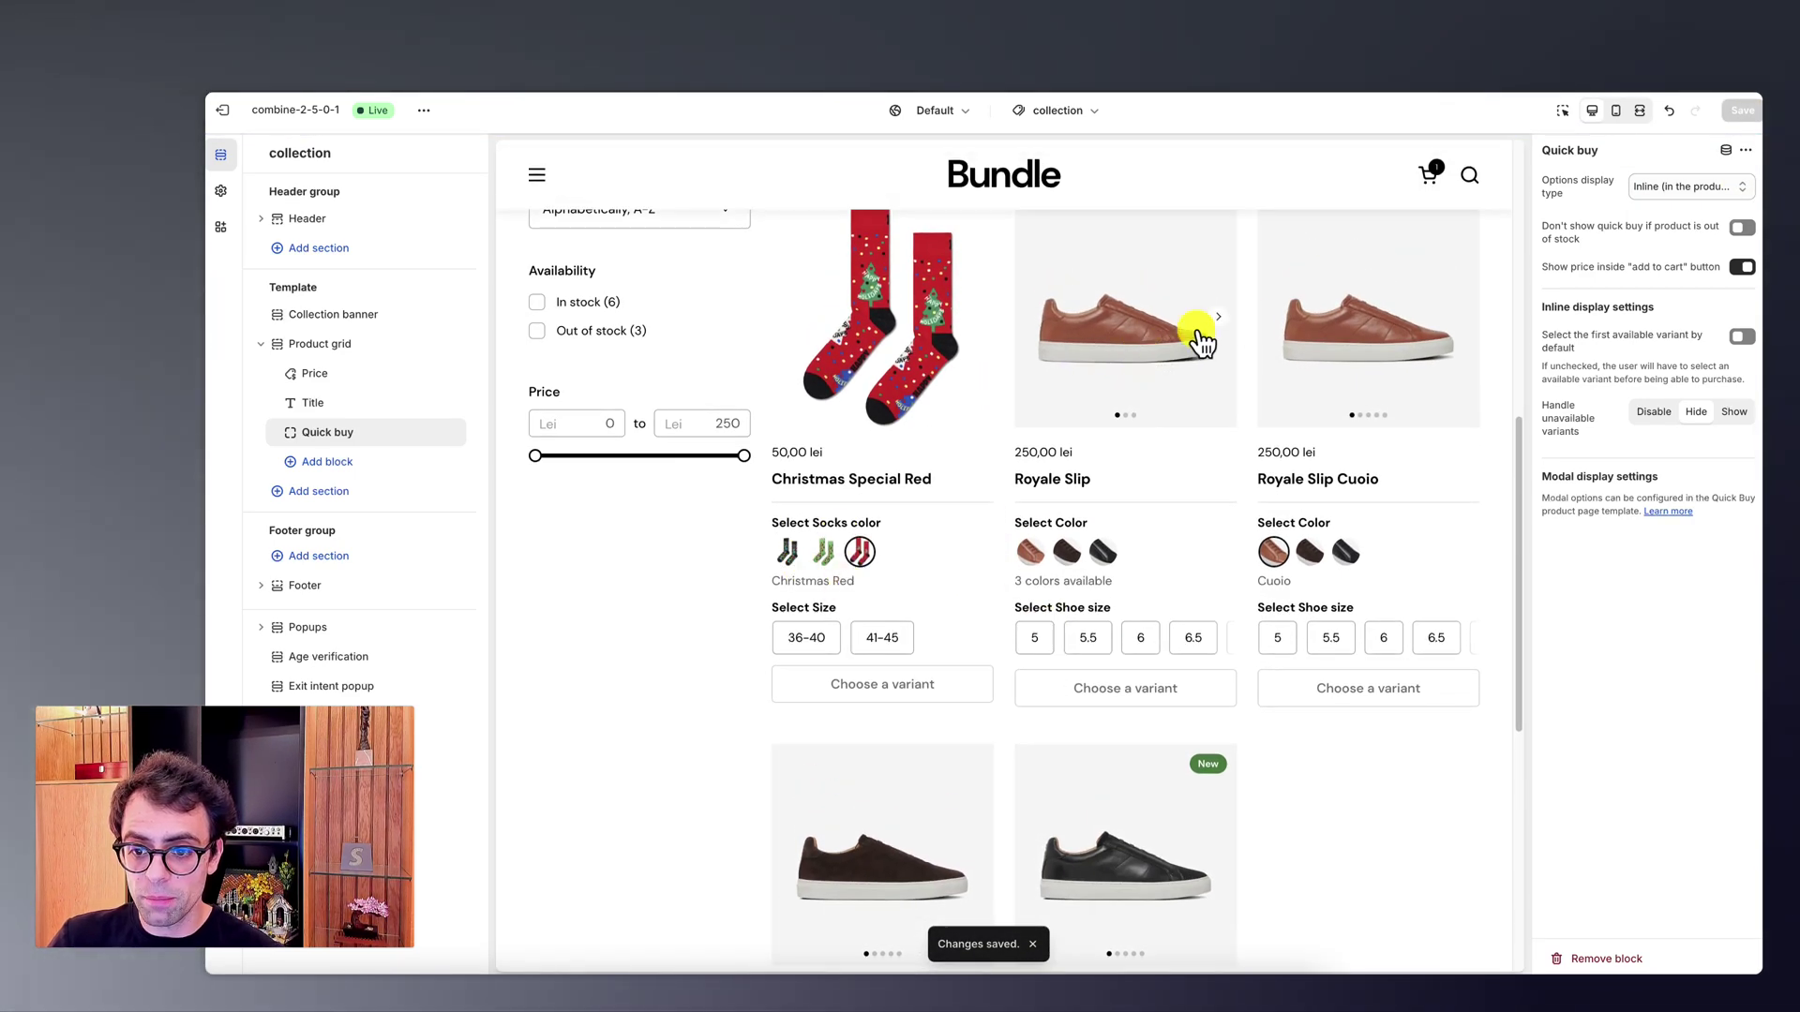
pyautogui.scroll(2, 1238, 330)
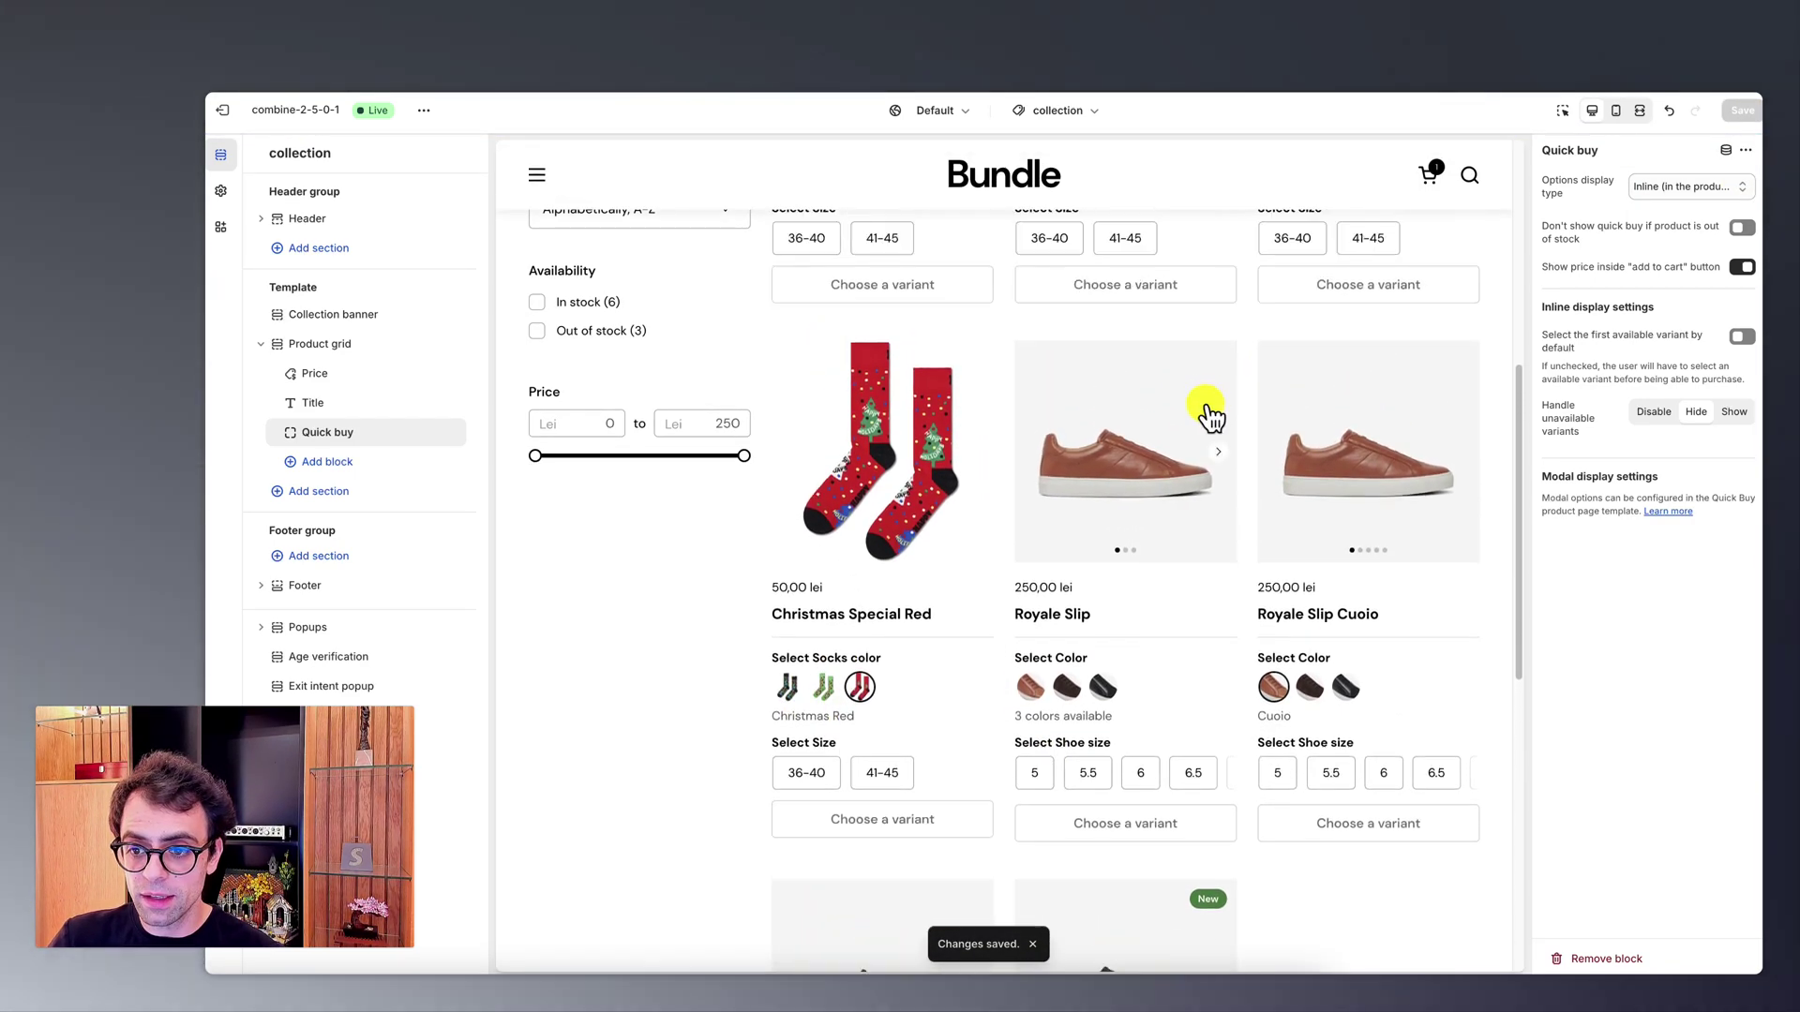
pyautogui.click(1462, 458)
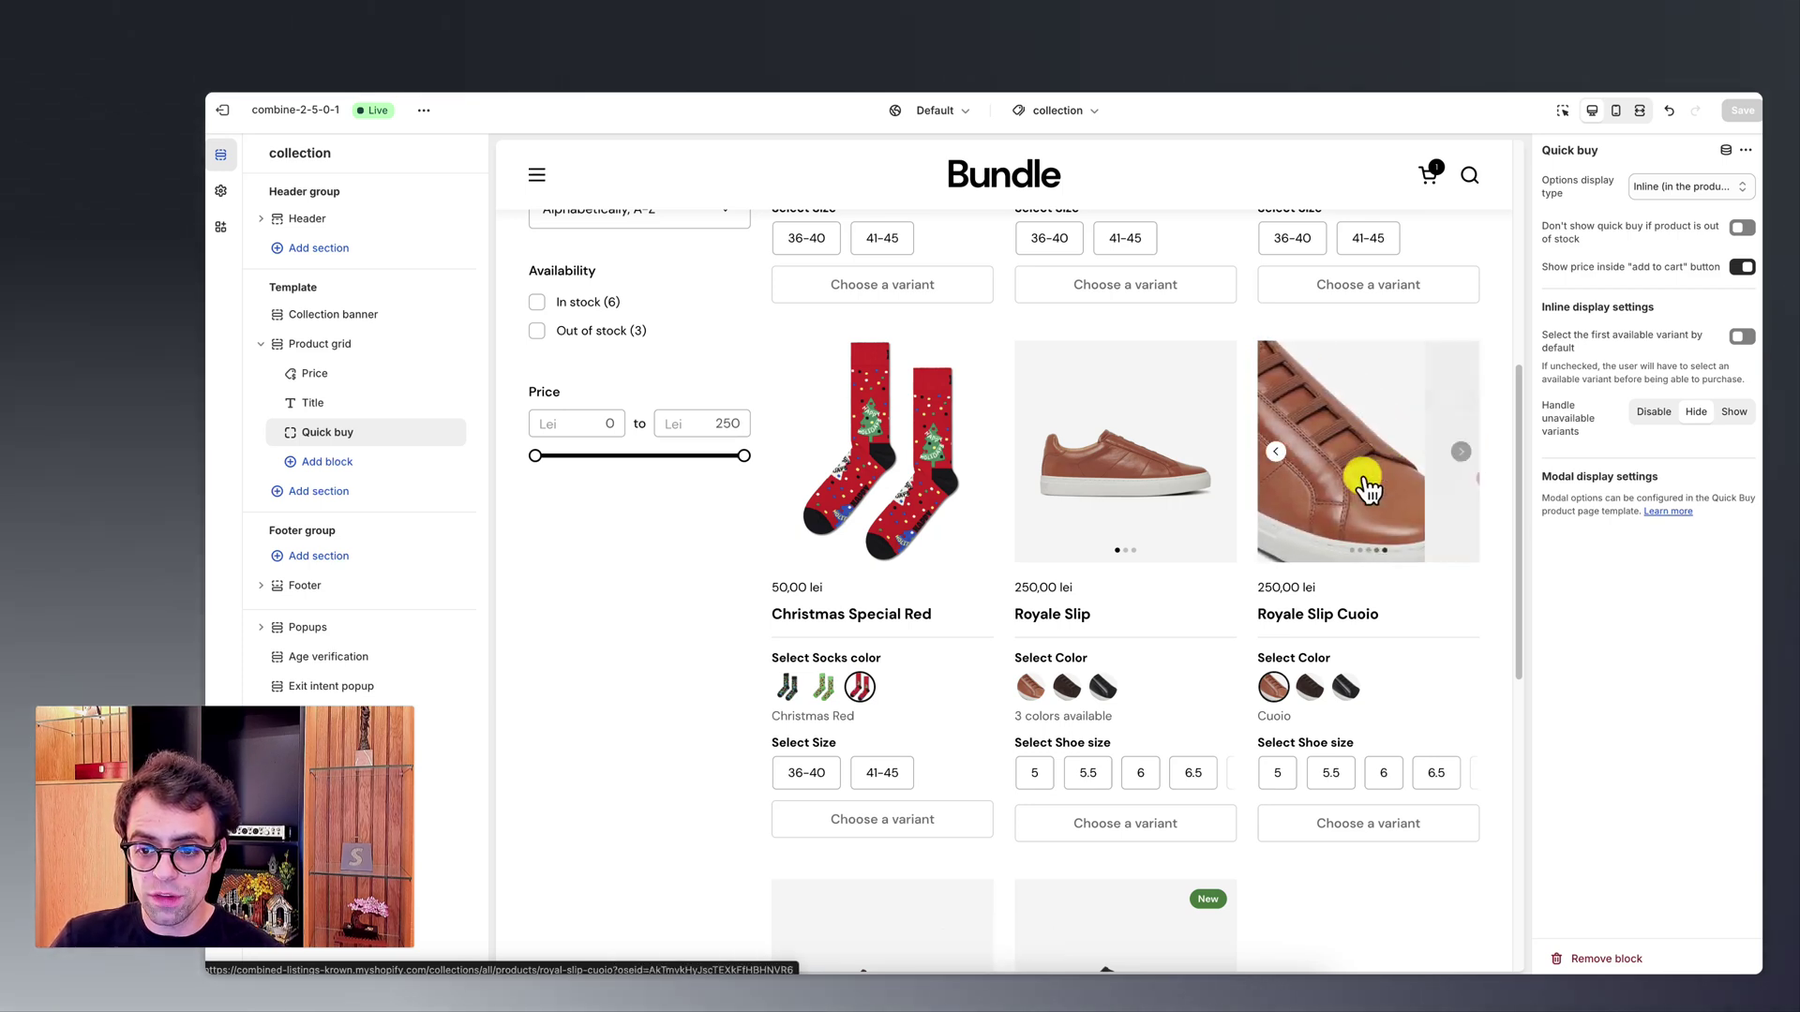
pyautogui.click(1463, 461)
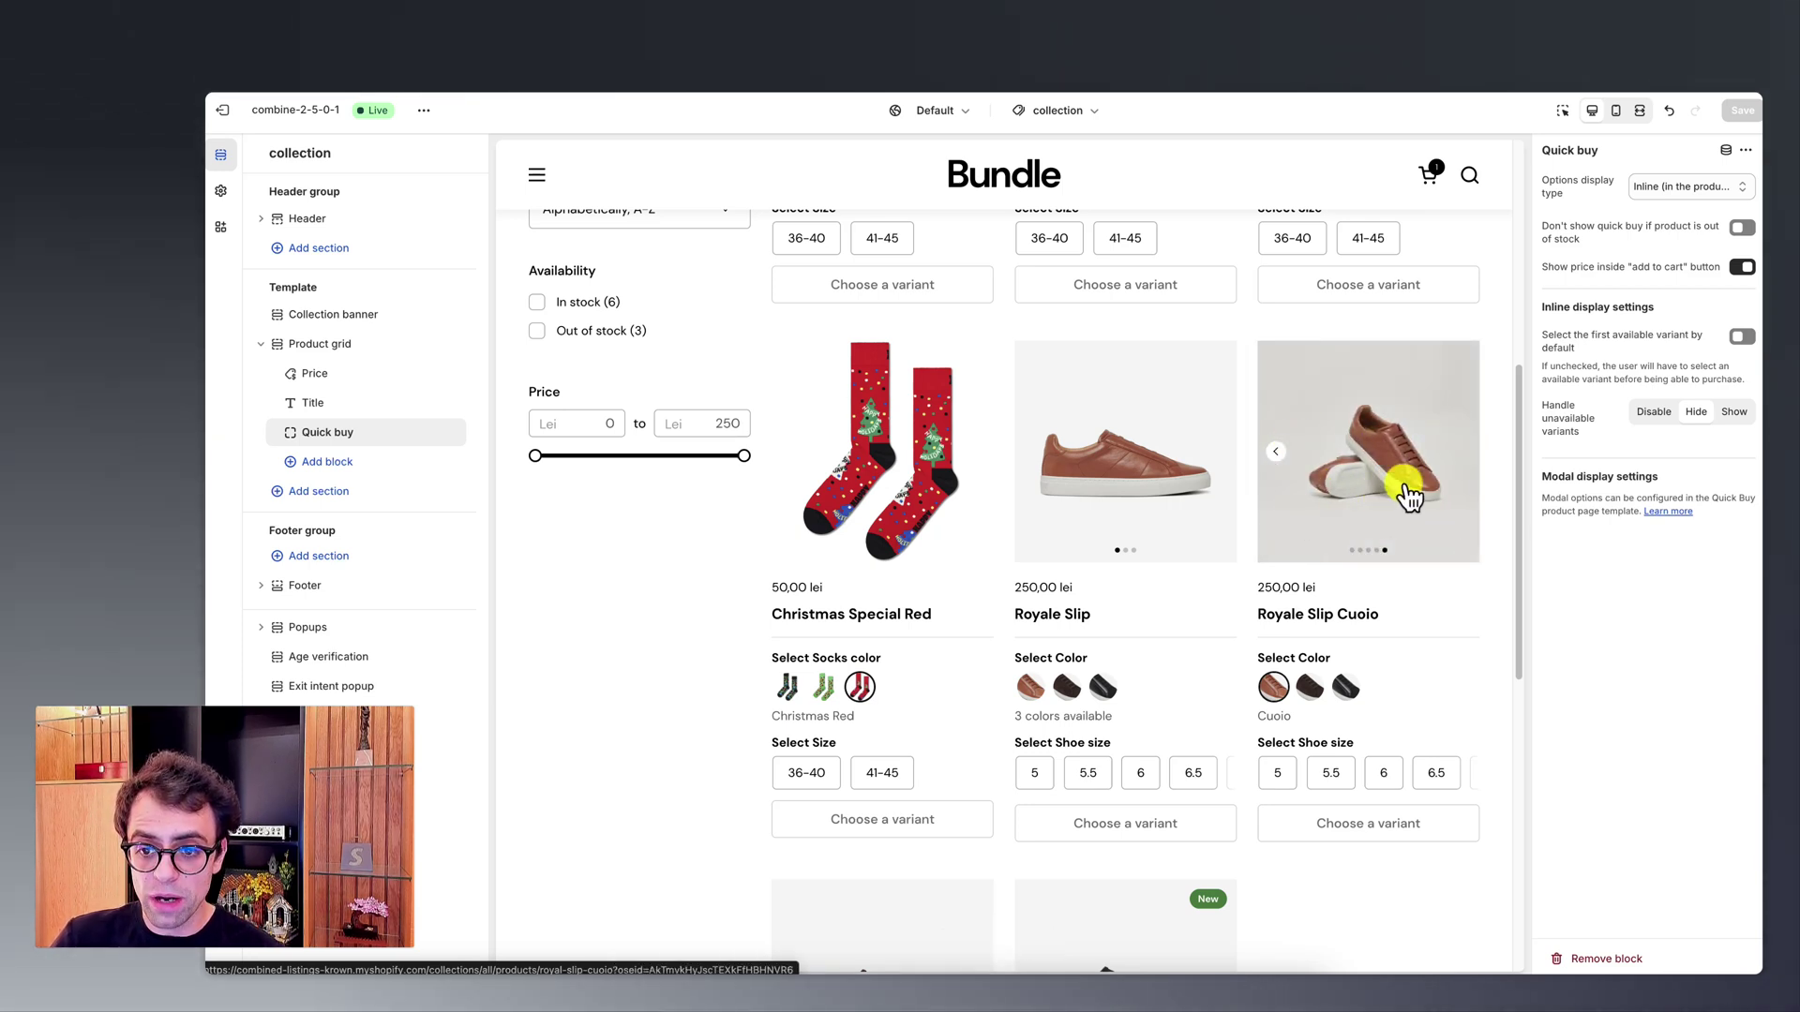
pyautogui.click(1218, 455)
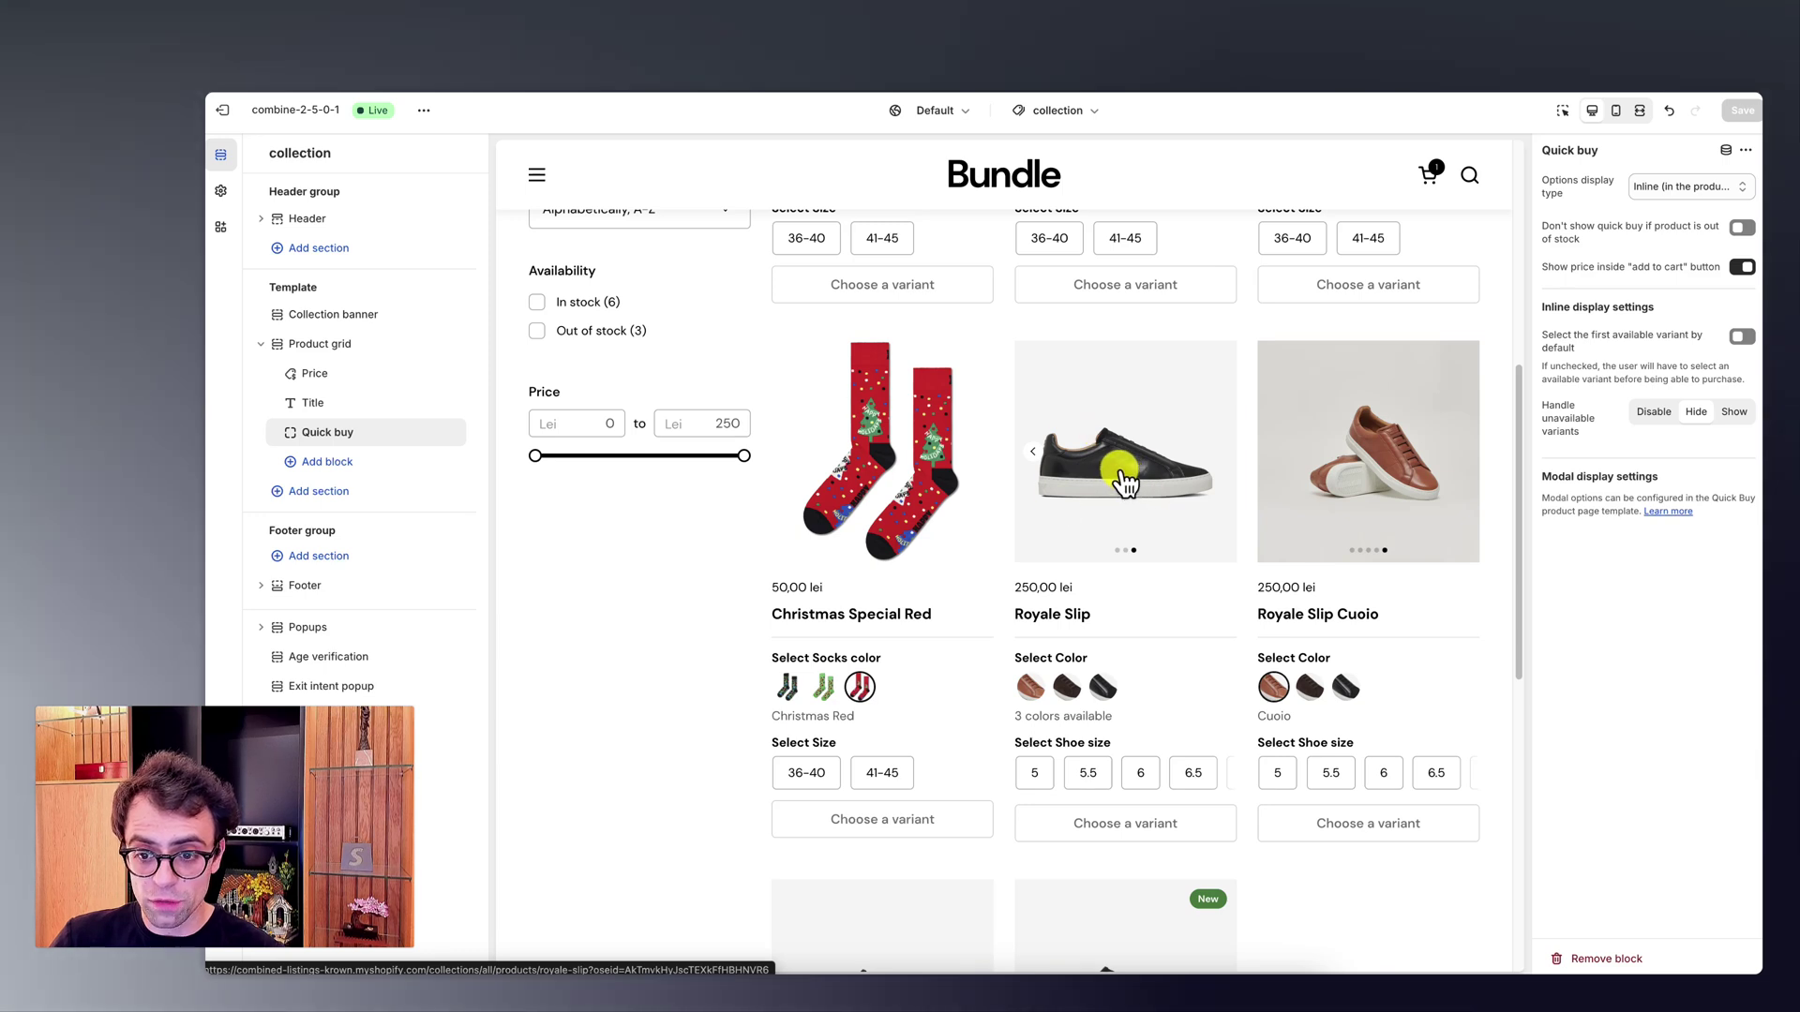
pyautogui.click(1309, 688)
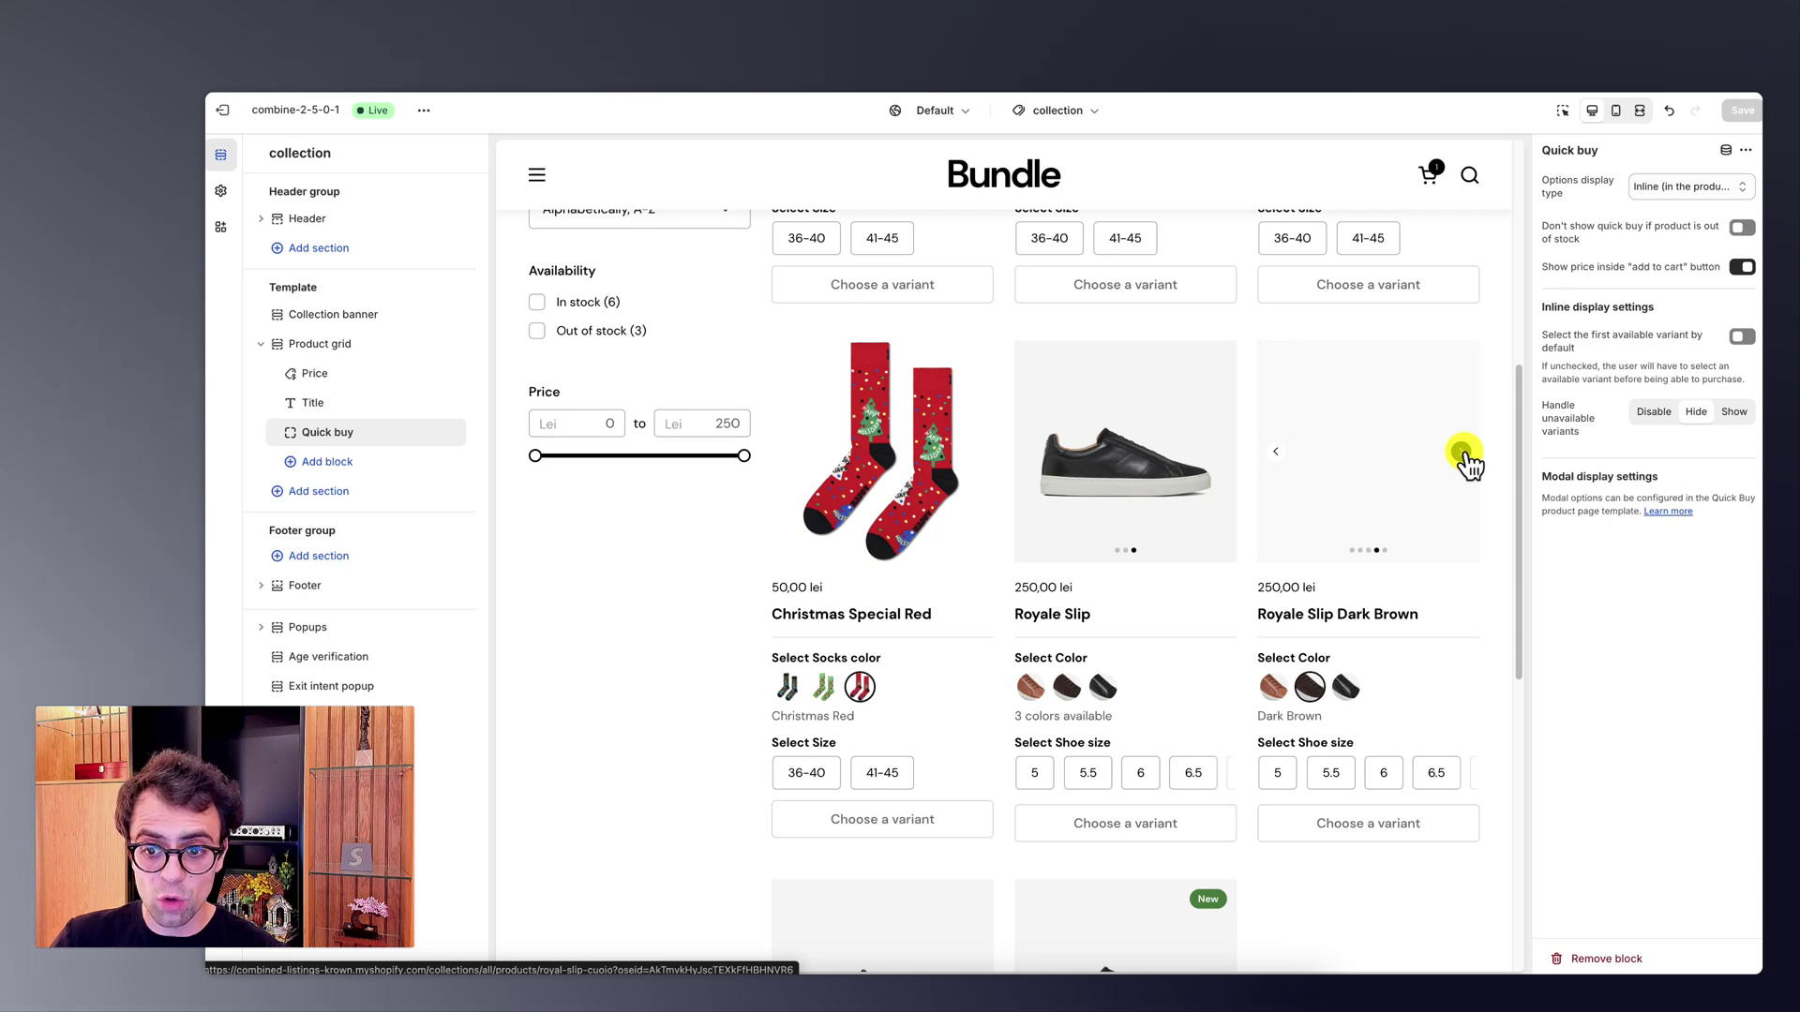
pyautogui.click(1282, 774)
pyautogui.click(1384, 773)
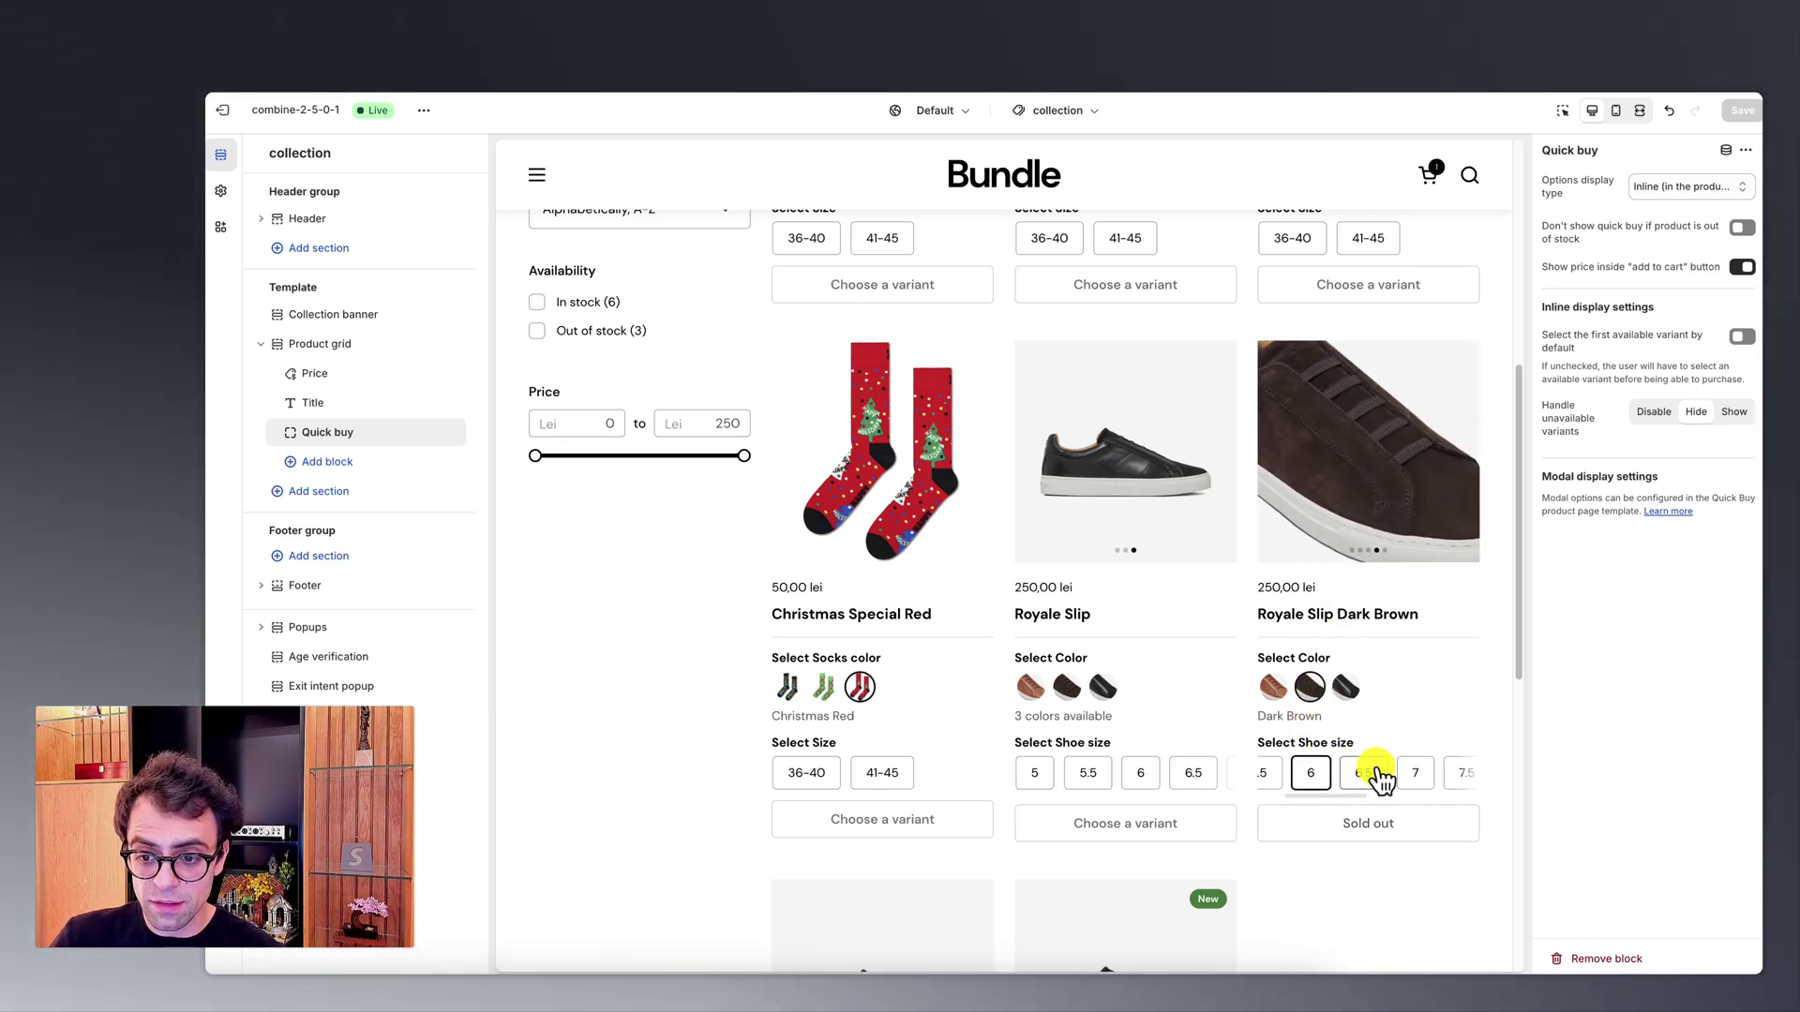
pyautogui.click(1369, 774)
pyautogui.click(1370, 812)
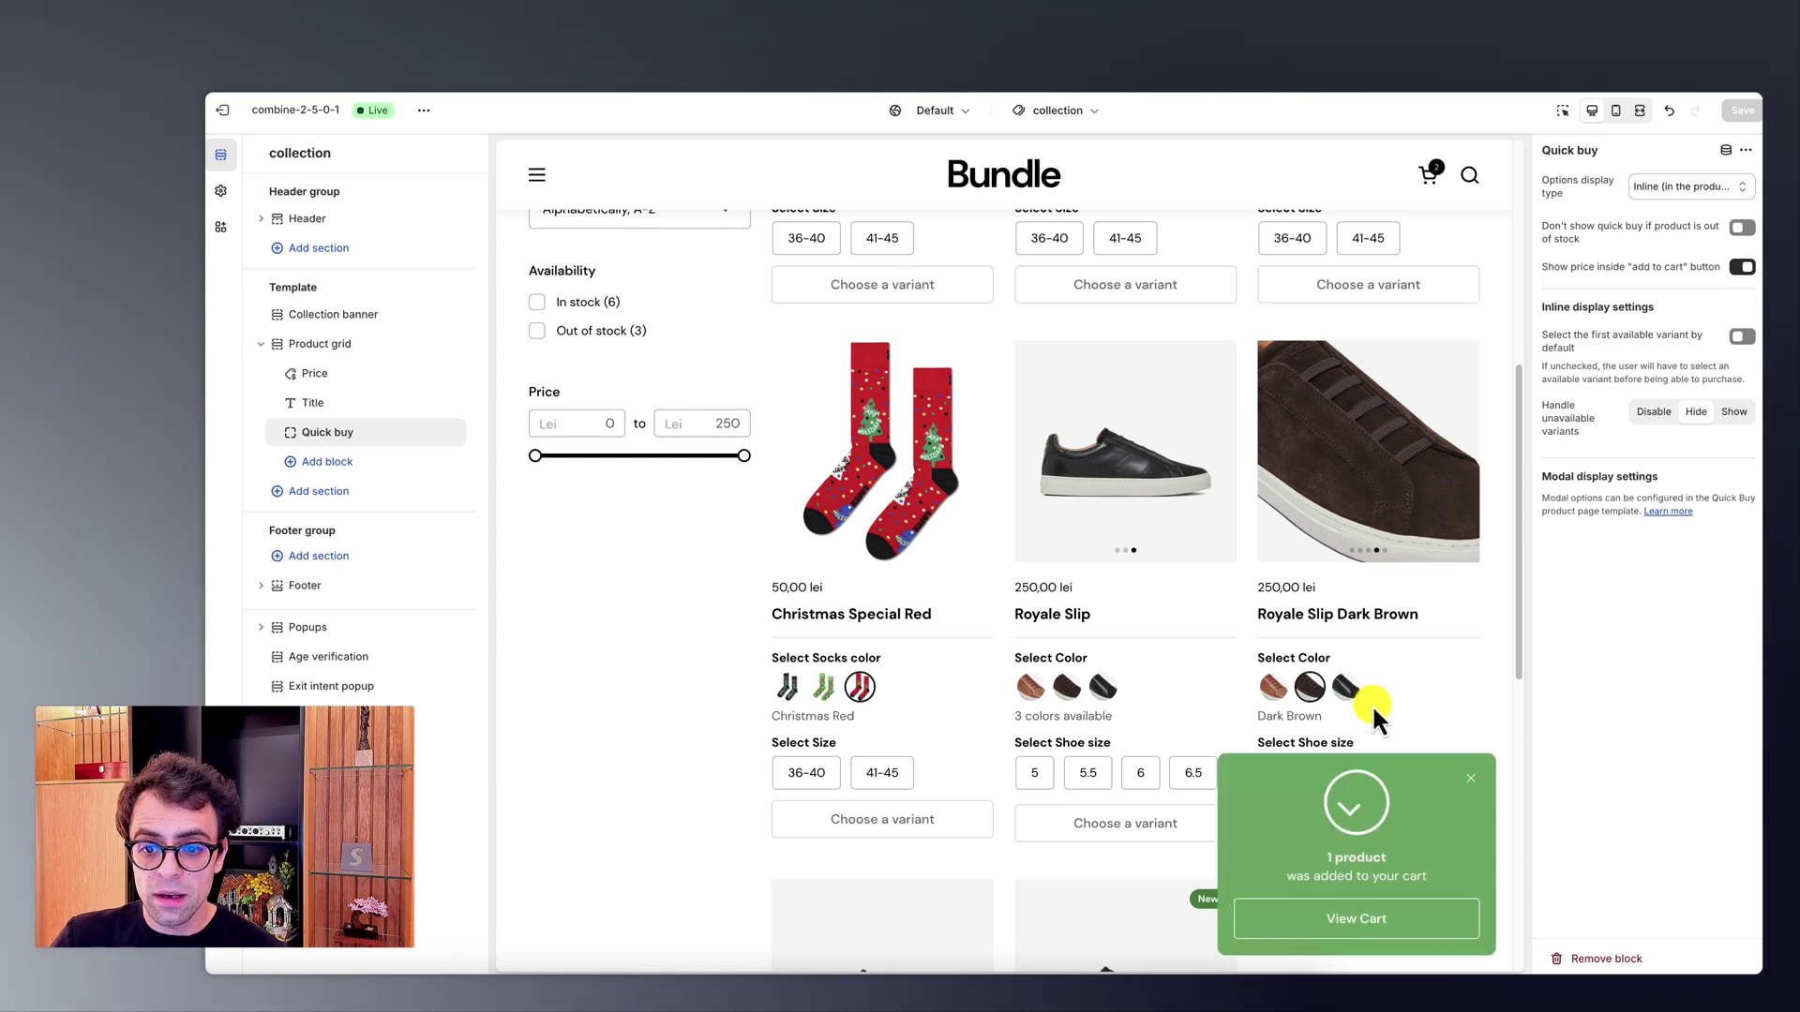
# Step: Try another colour on the Royale Slip card and return to the previous Dark Brown image
pyautogui.click(1069, 687)
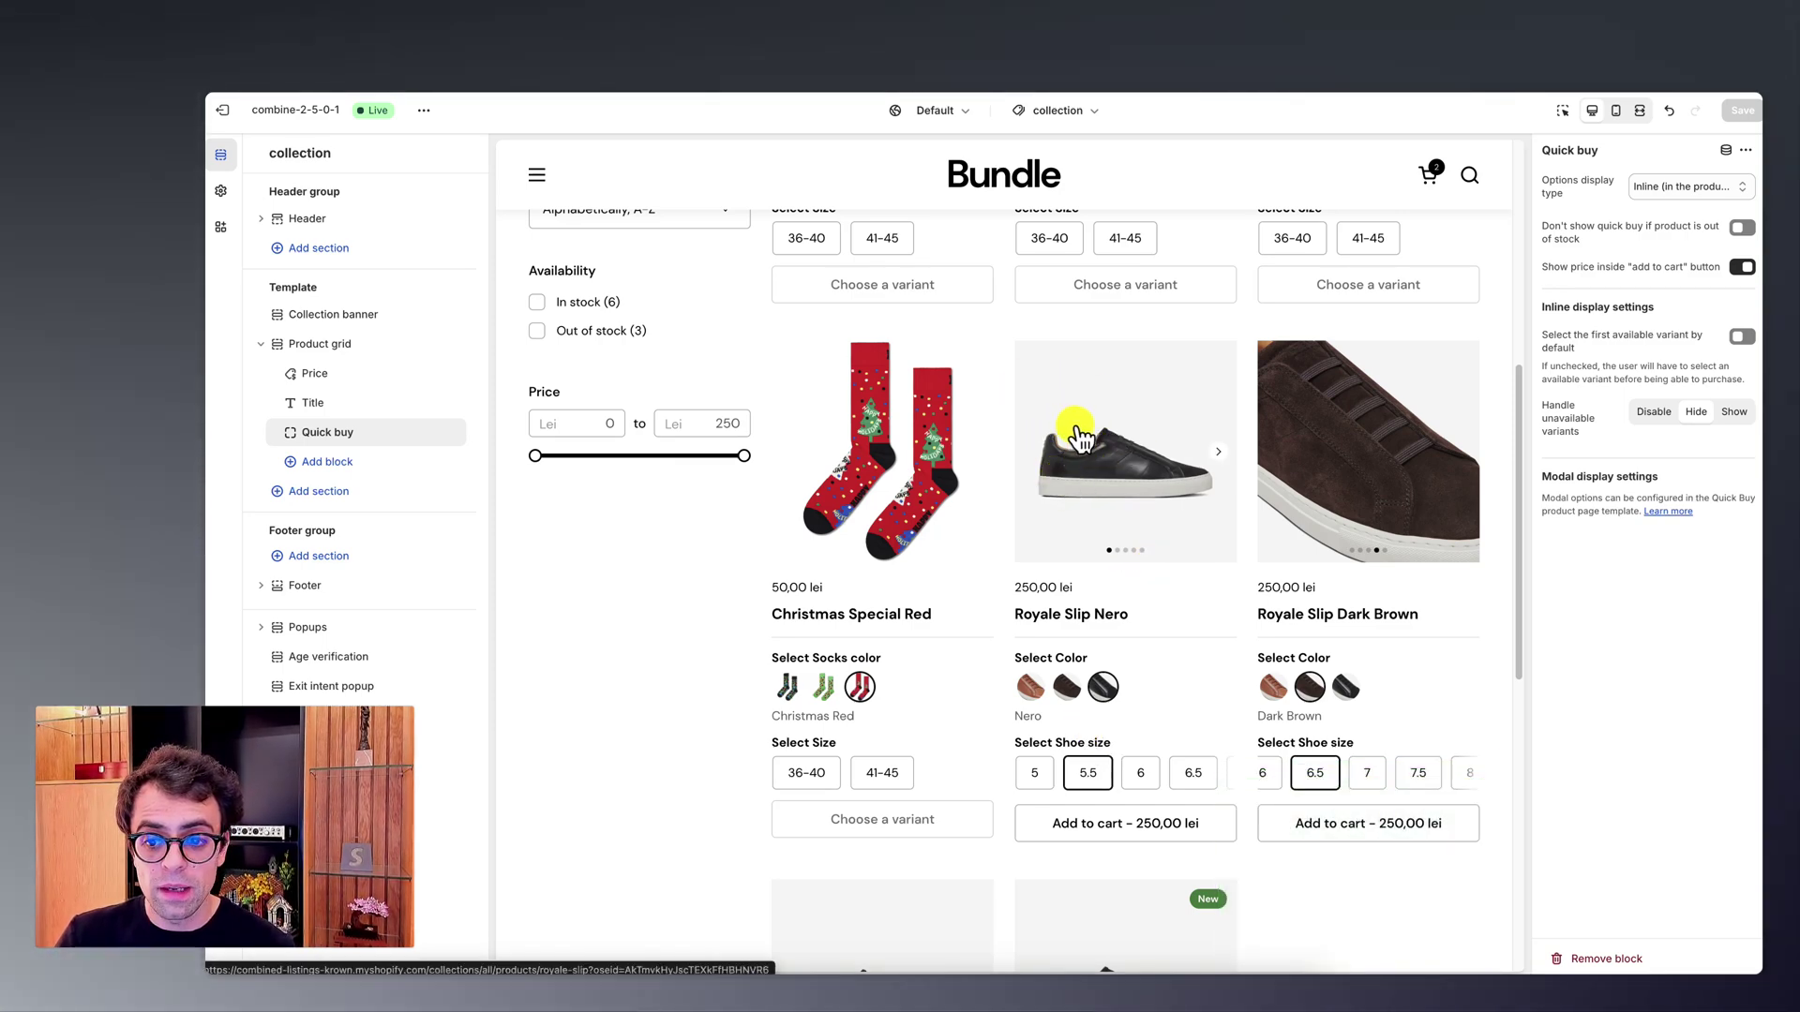
pyautogui.click(1283, 450)
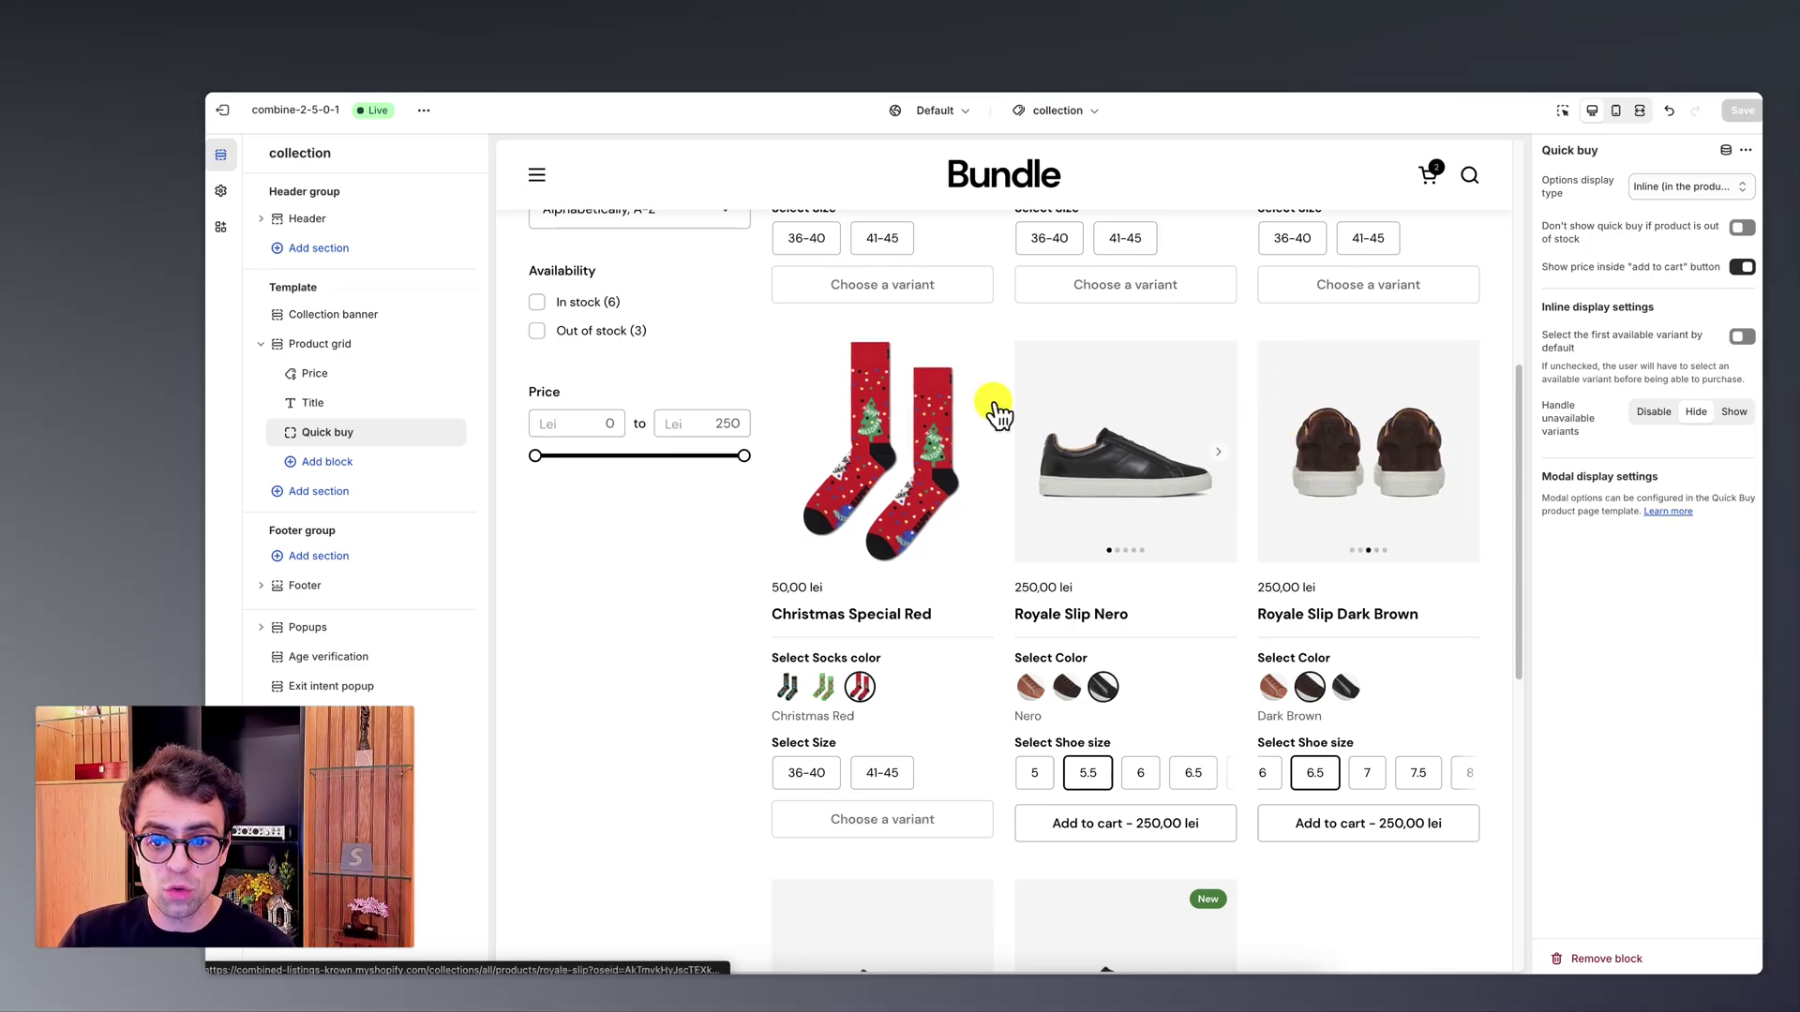
pyautogui.scroll(-4, 1088, 577)
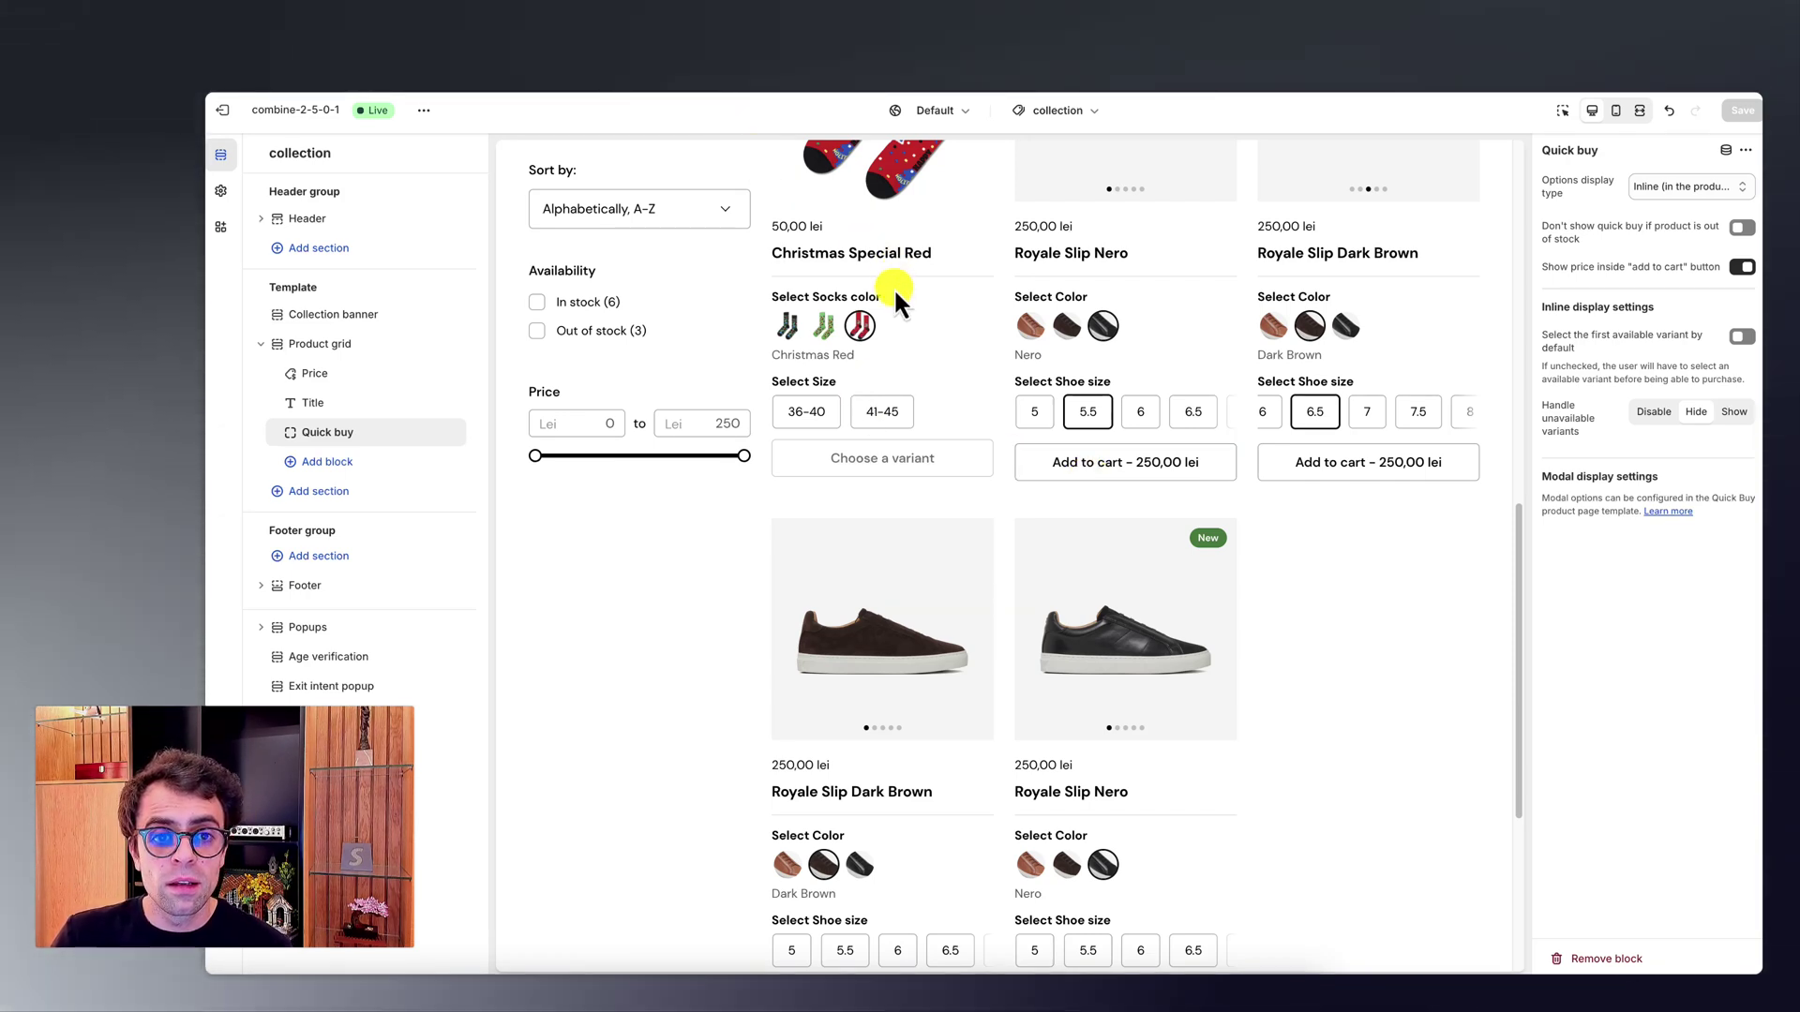
pyautogui.scroll(-1, 876, 325)
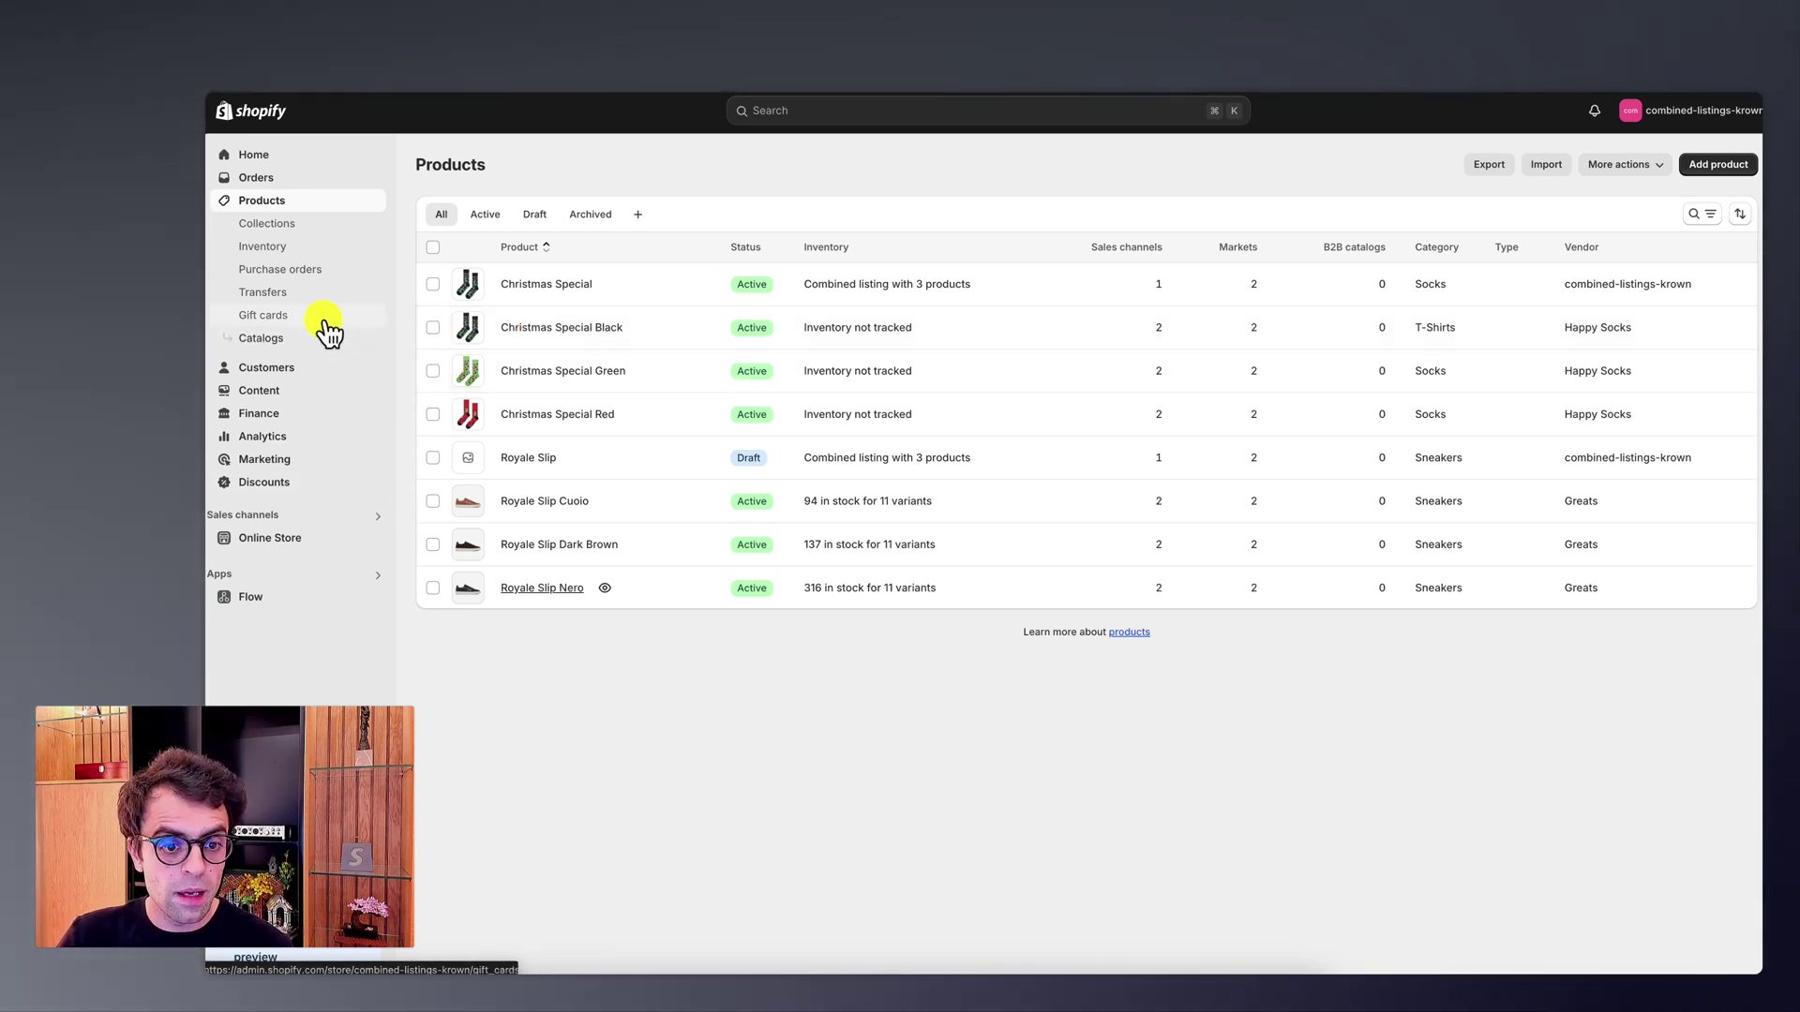
# Step: Start a new automatic Buy X get Y discount from the Discounts page
pyautogui.click(289, 484)
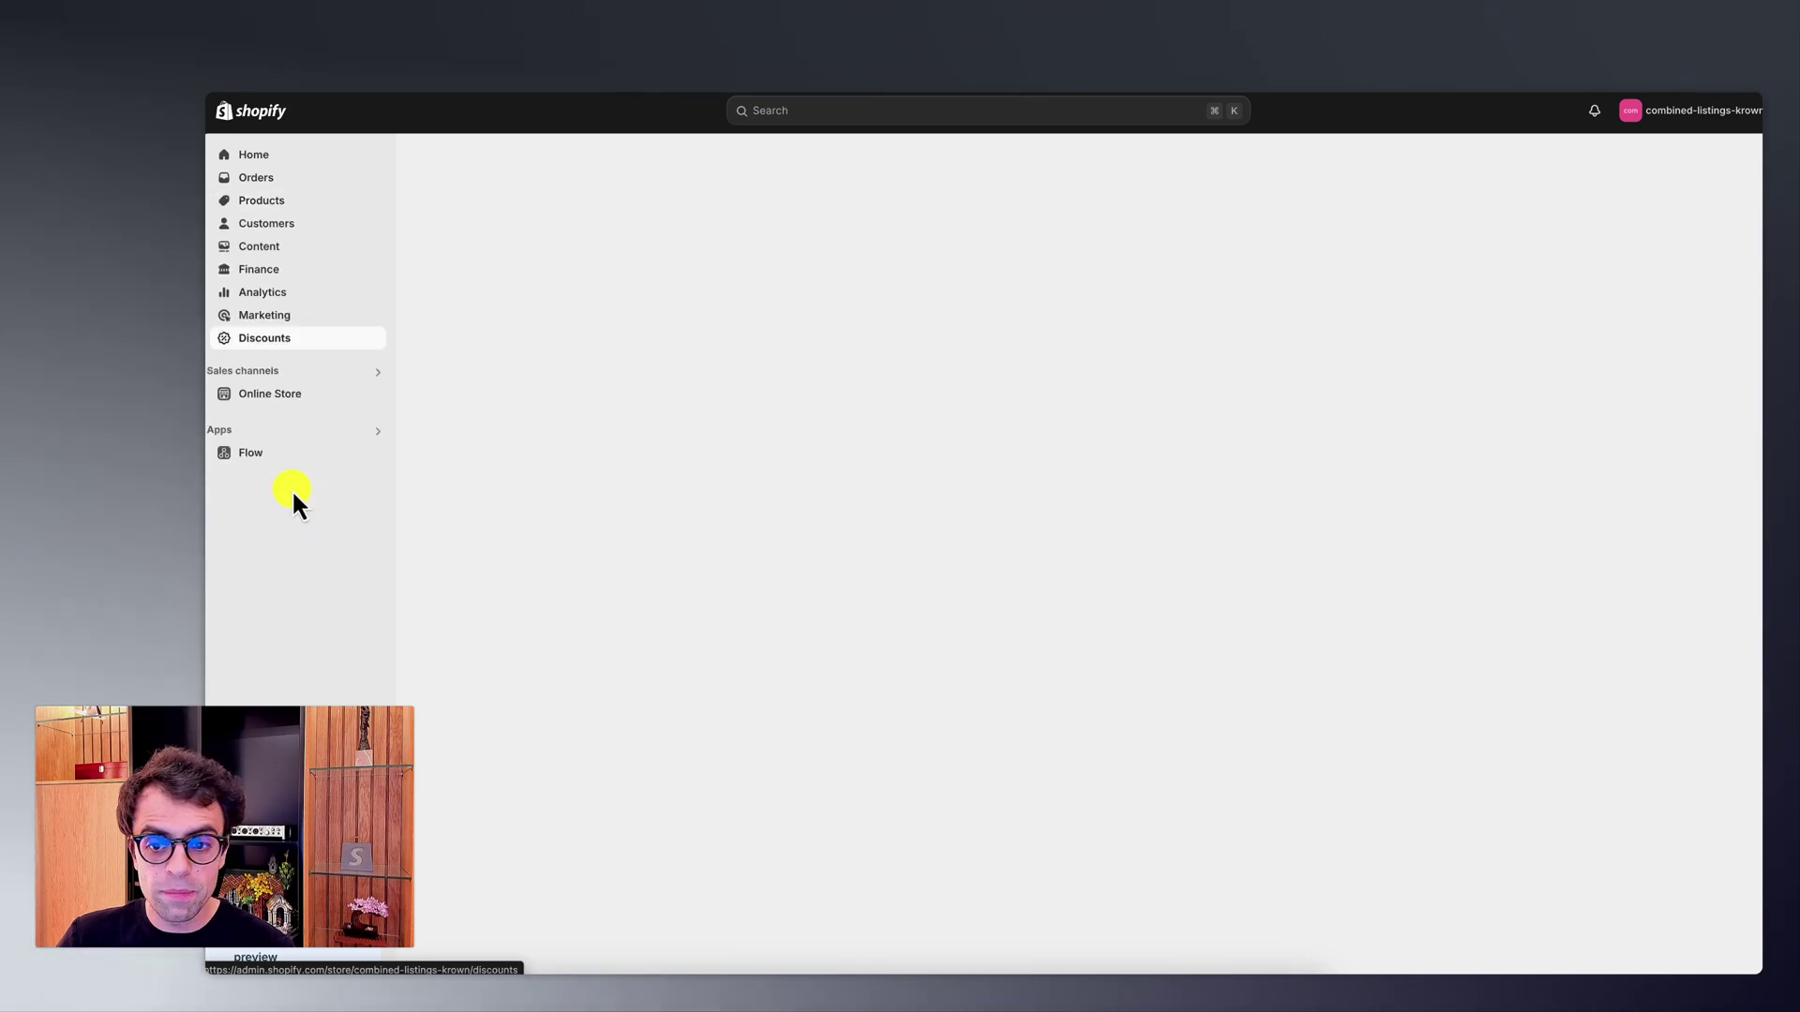
pyautogui.click(1083, 483)
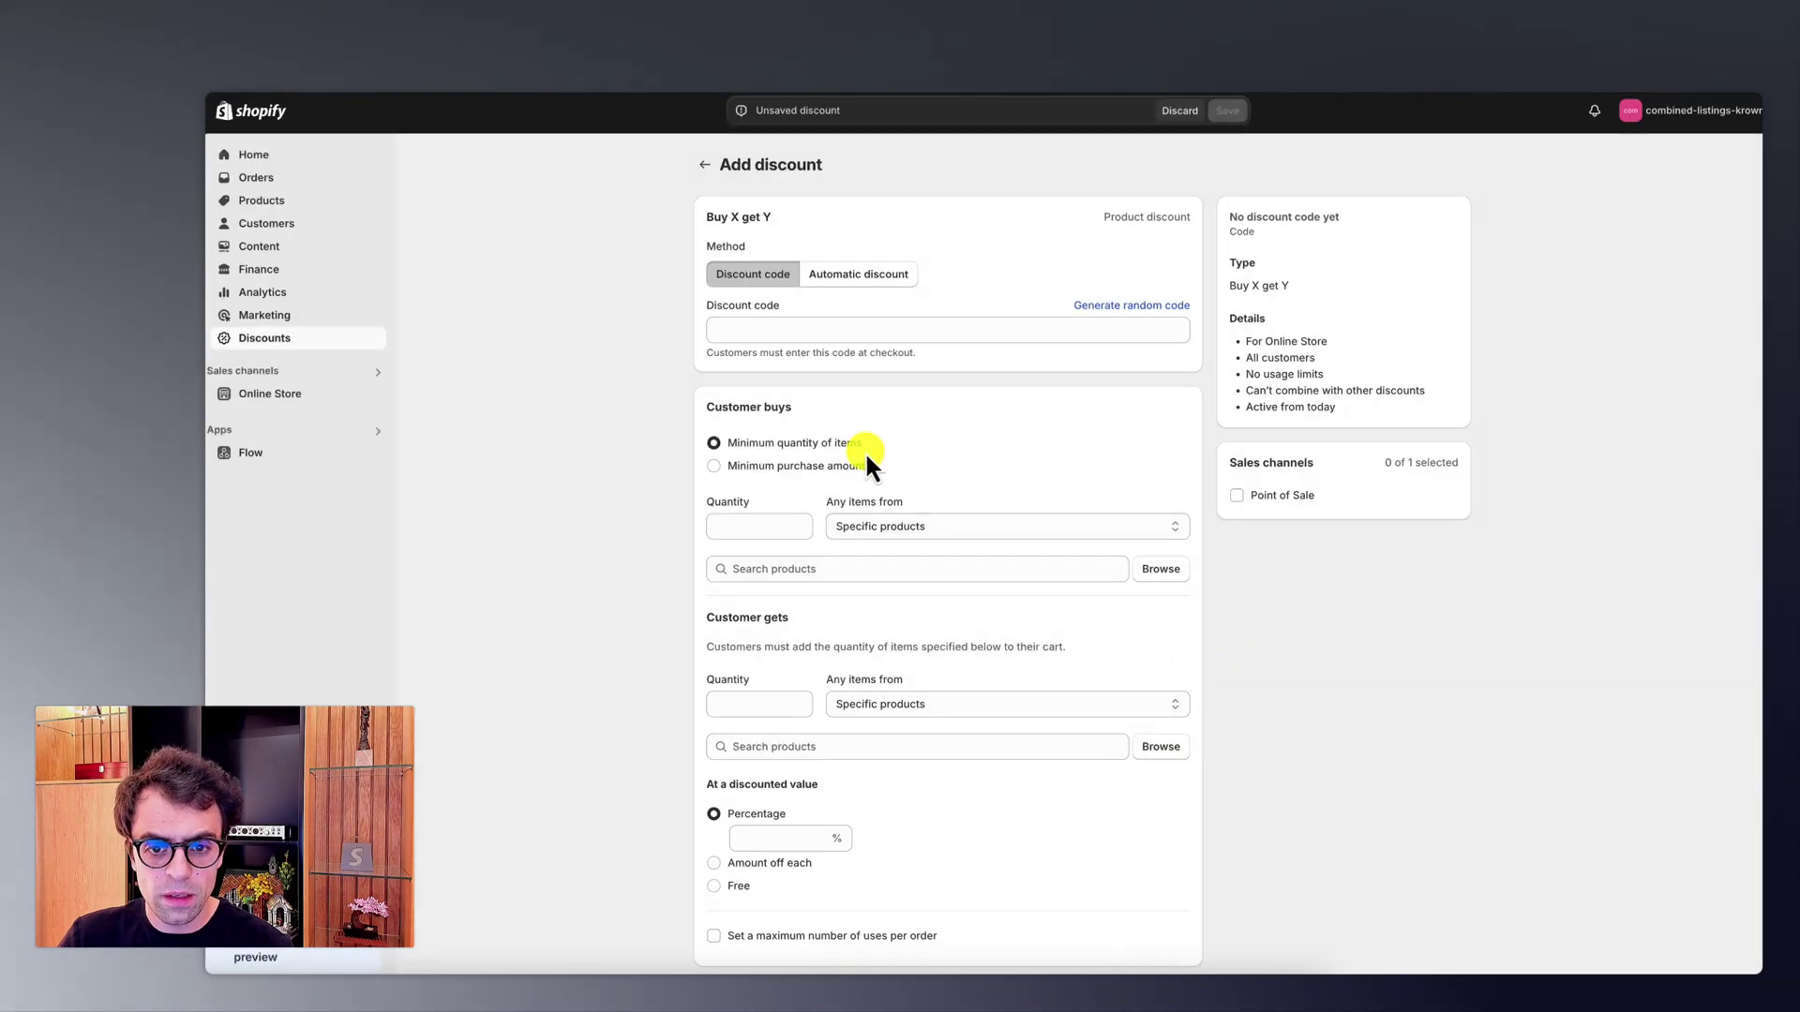
pyautogui.click(817, 333)
pyautogui.click(864, 276)
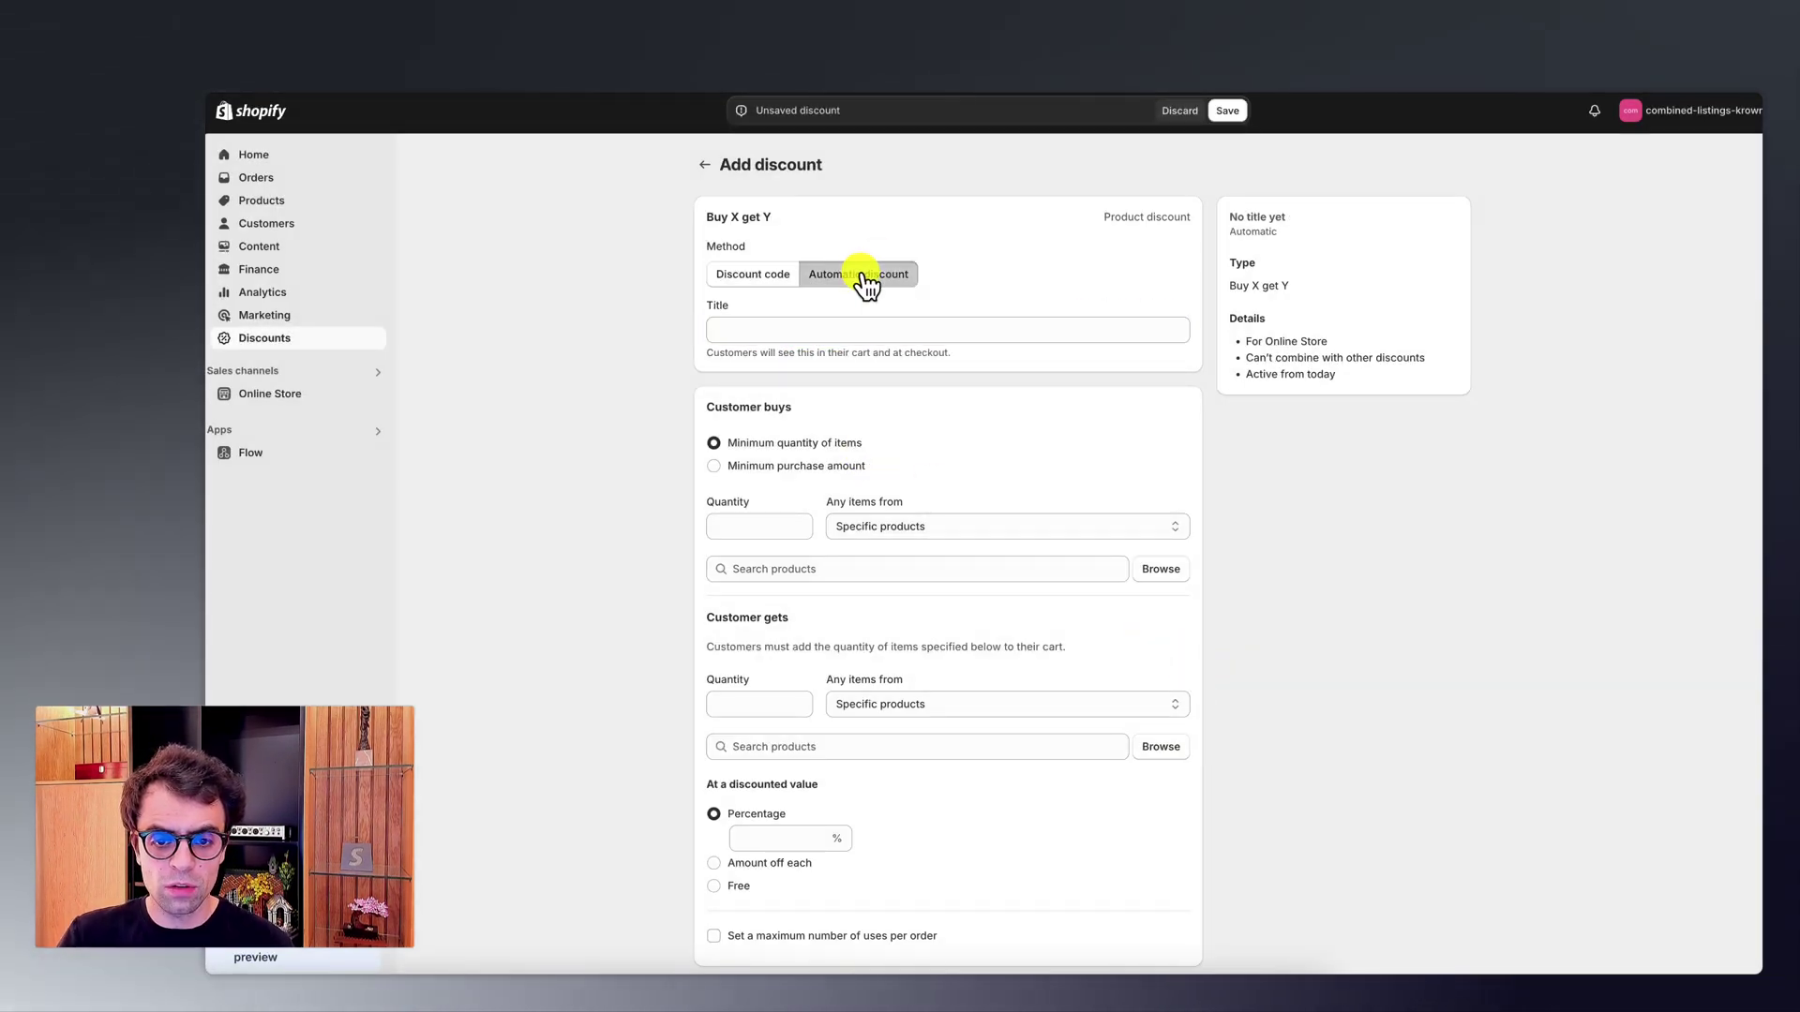
# Step: Title the discount FREE_SOCKS and select the customer-buys minimum quantity field
pyautogui.click(839, 325)
pyautogui.write('FRE')
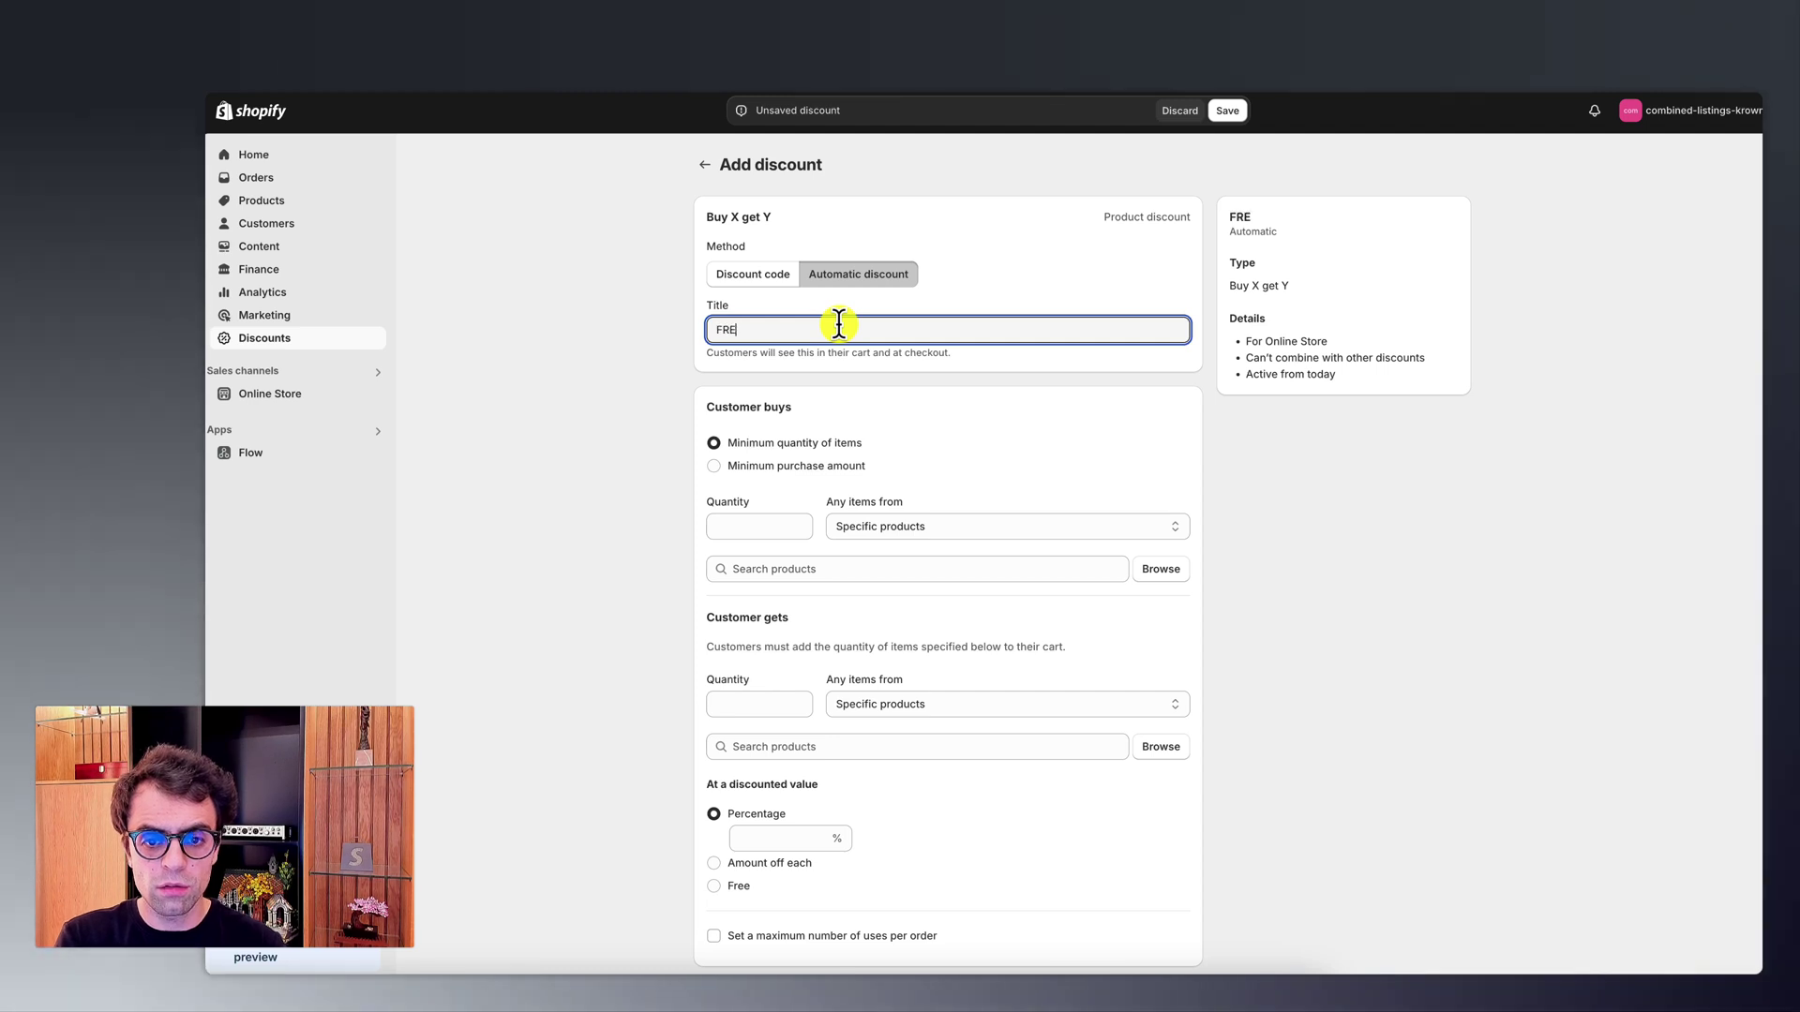
pyautogui.write('E_SOCKS')
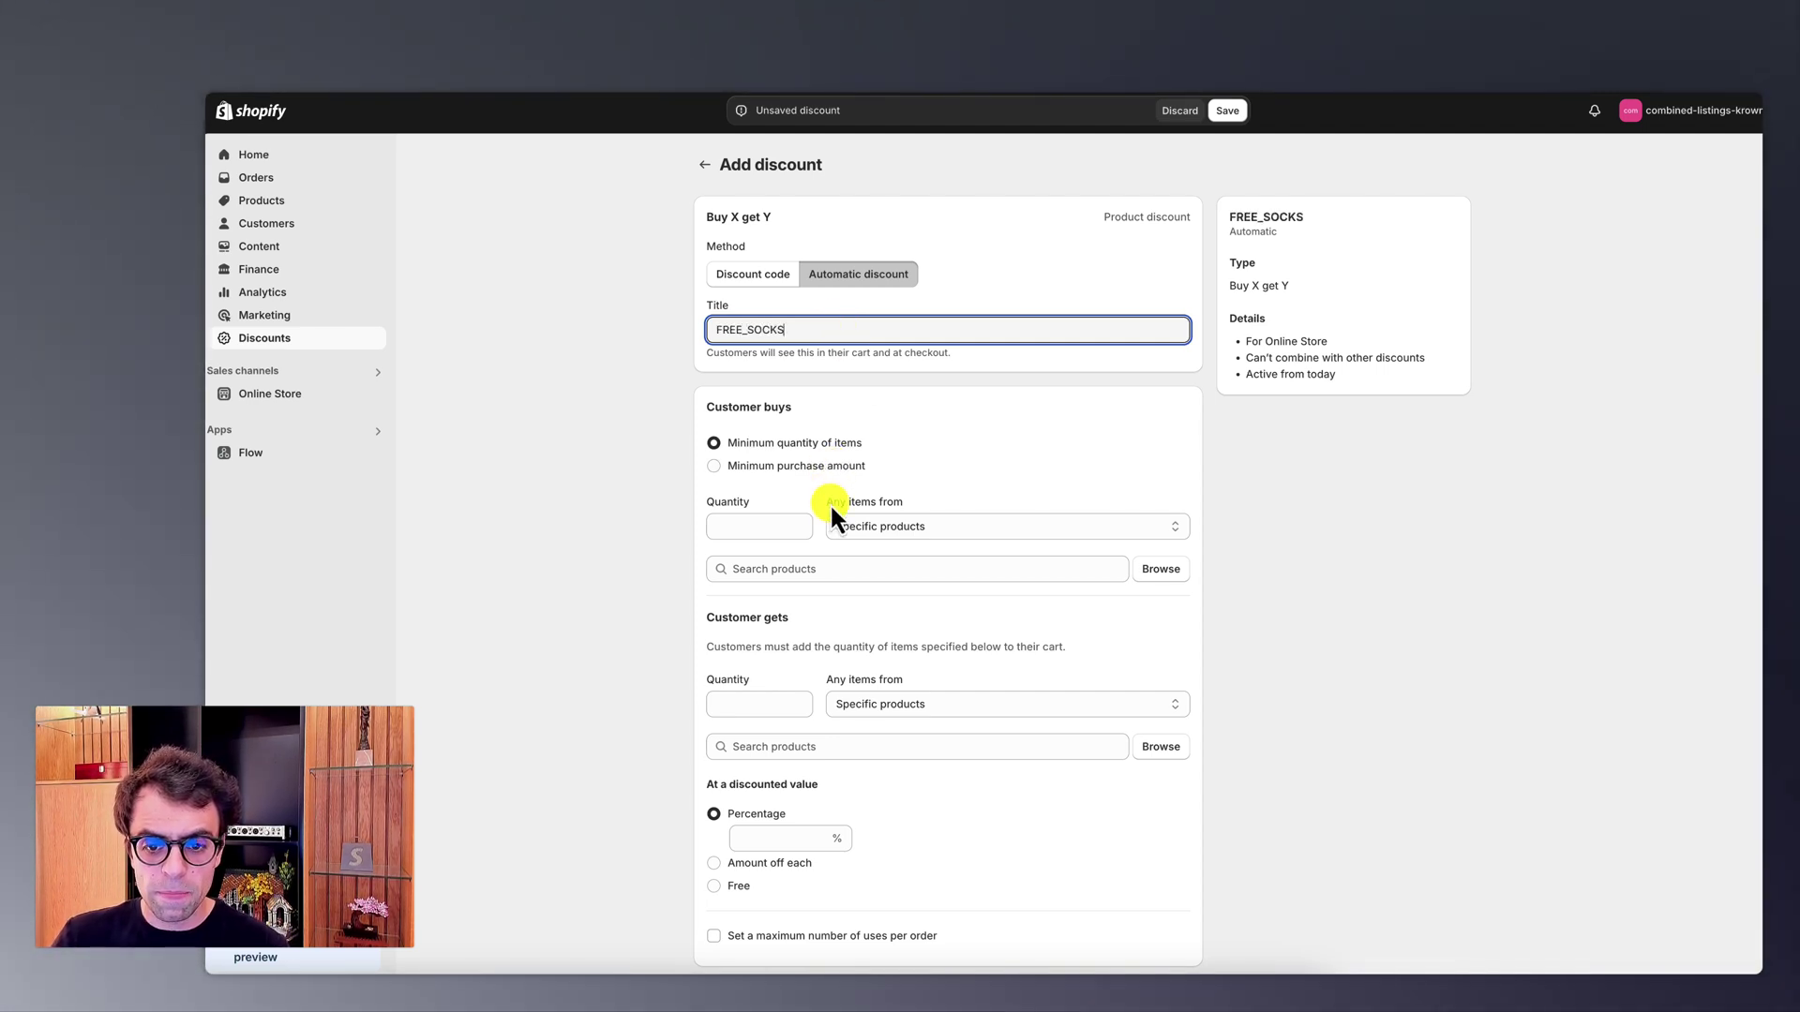
pyautogui.click(898, 541)
pyautogui.click(785, 521)
pyautogui.click(763, 525)
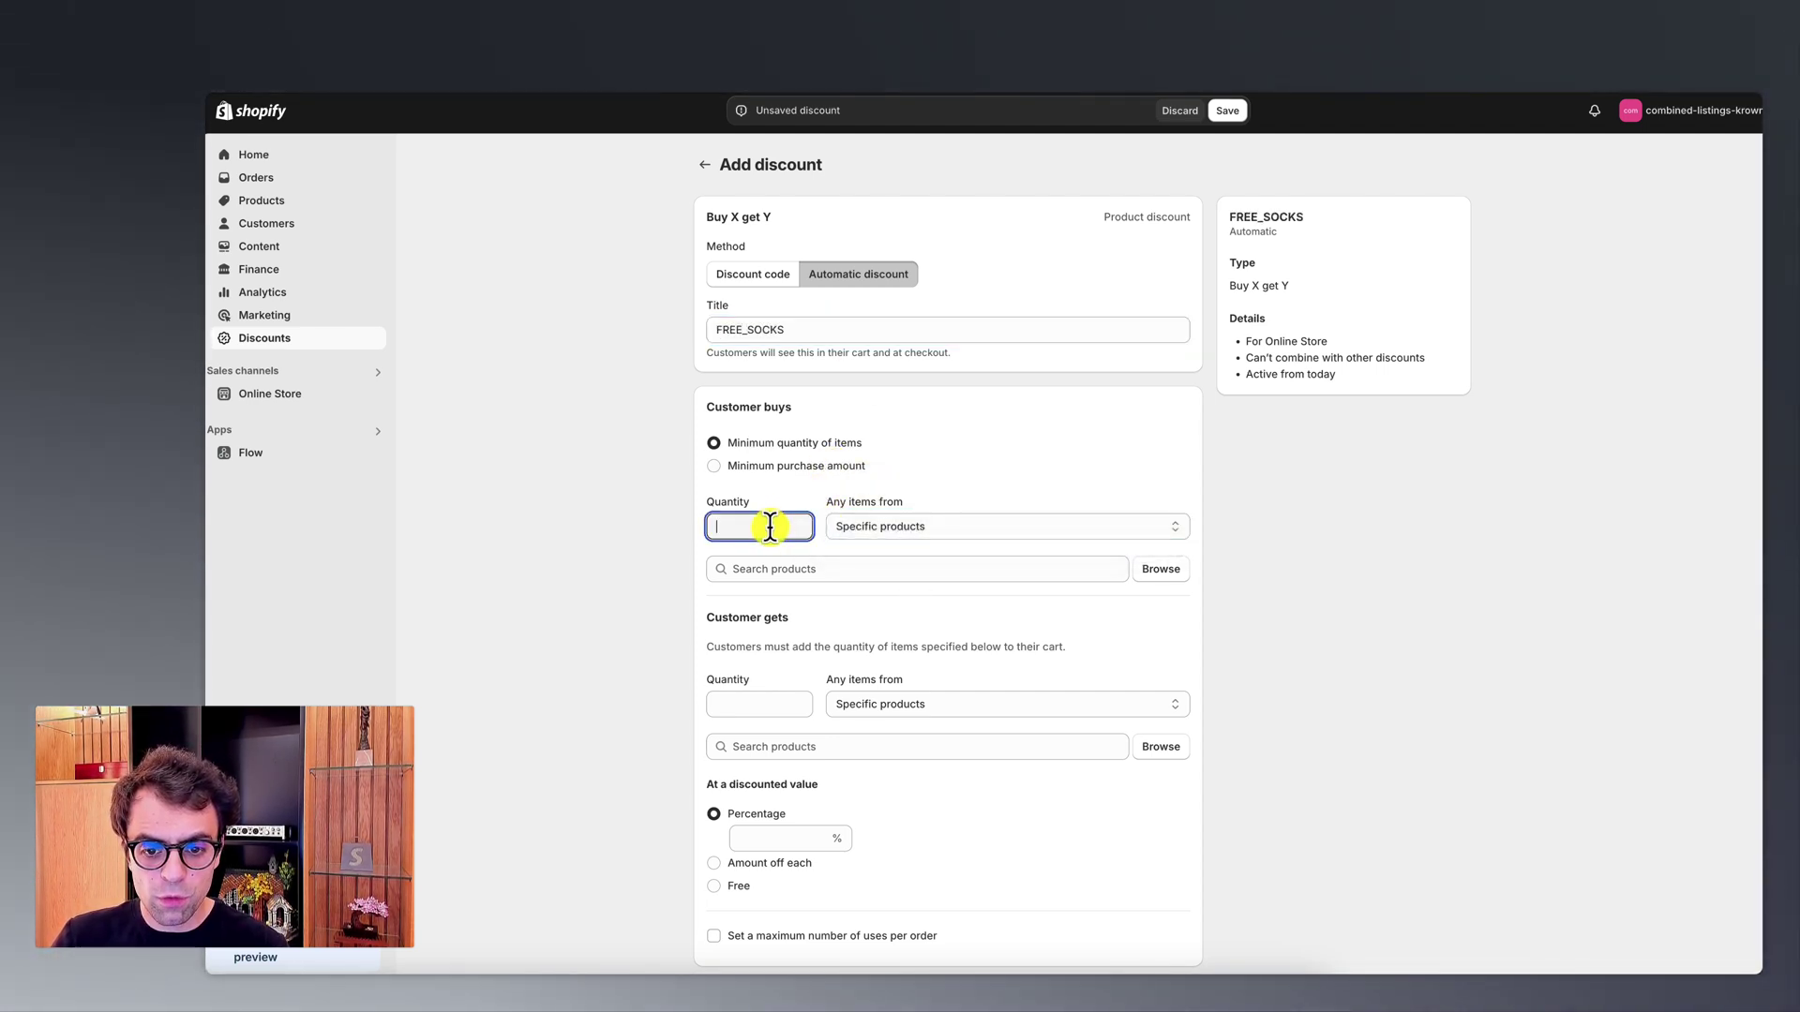
# Step: Require quantity 1 of Royale Slip Cuoio, Dark Brown or Nero to qualify
pyautogui.write('1')
pyautogui.click(1160, 570)
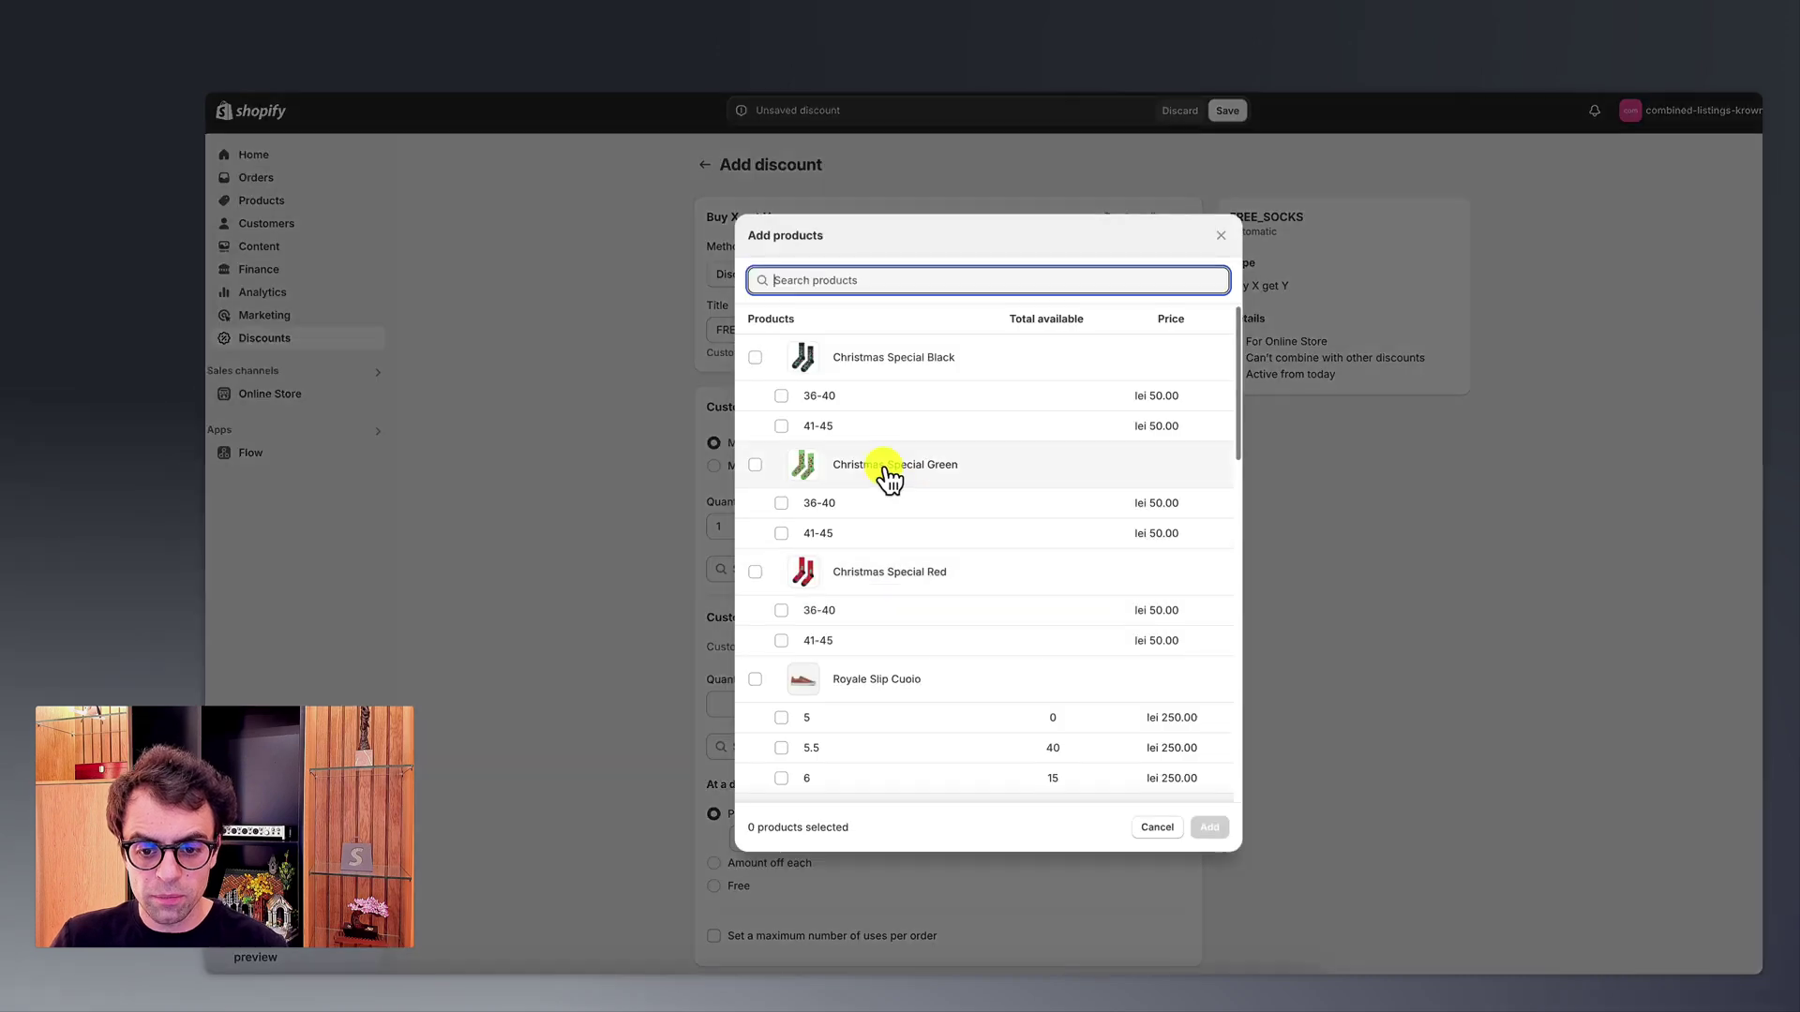
pyautogui.click(872, 684)
pyautogui.scroll(-3, 863, 681)
pyautogui.click(863, 681)
pyautogui.scroll(-6, 858, 657)
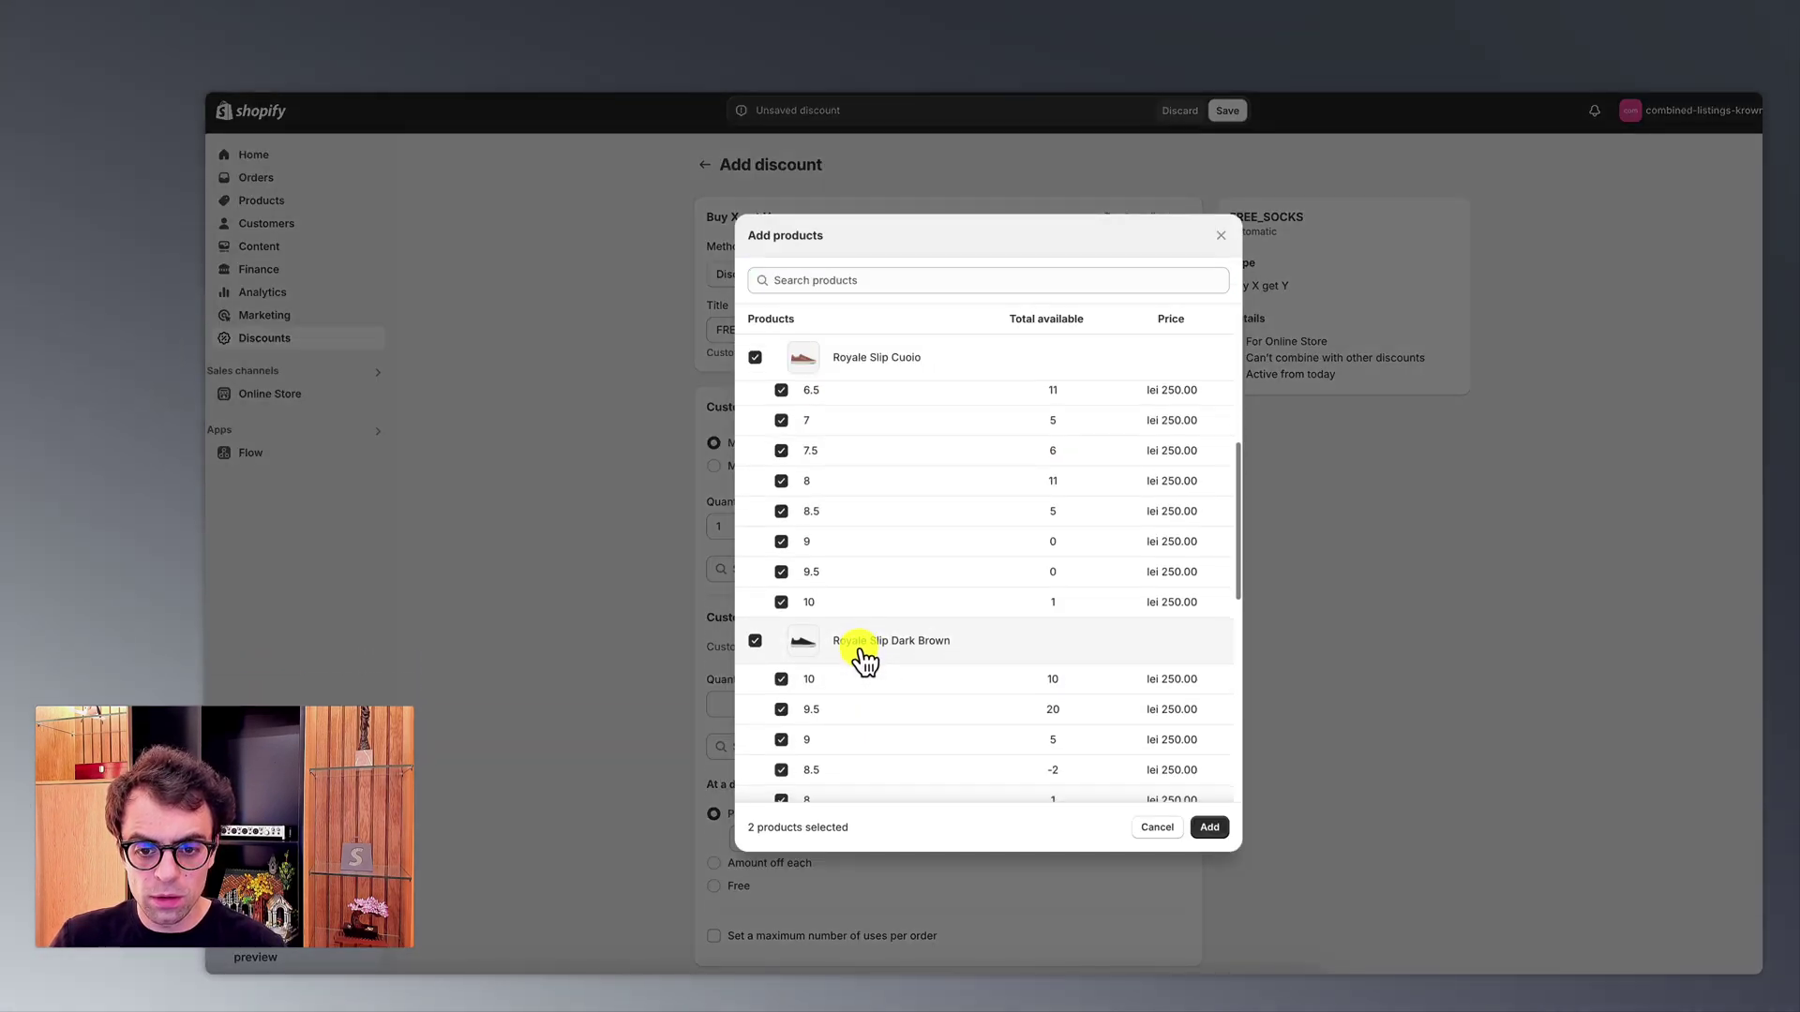
pyautogui.click(856, 591)
pyautogui.click(1206, 828)
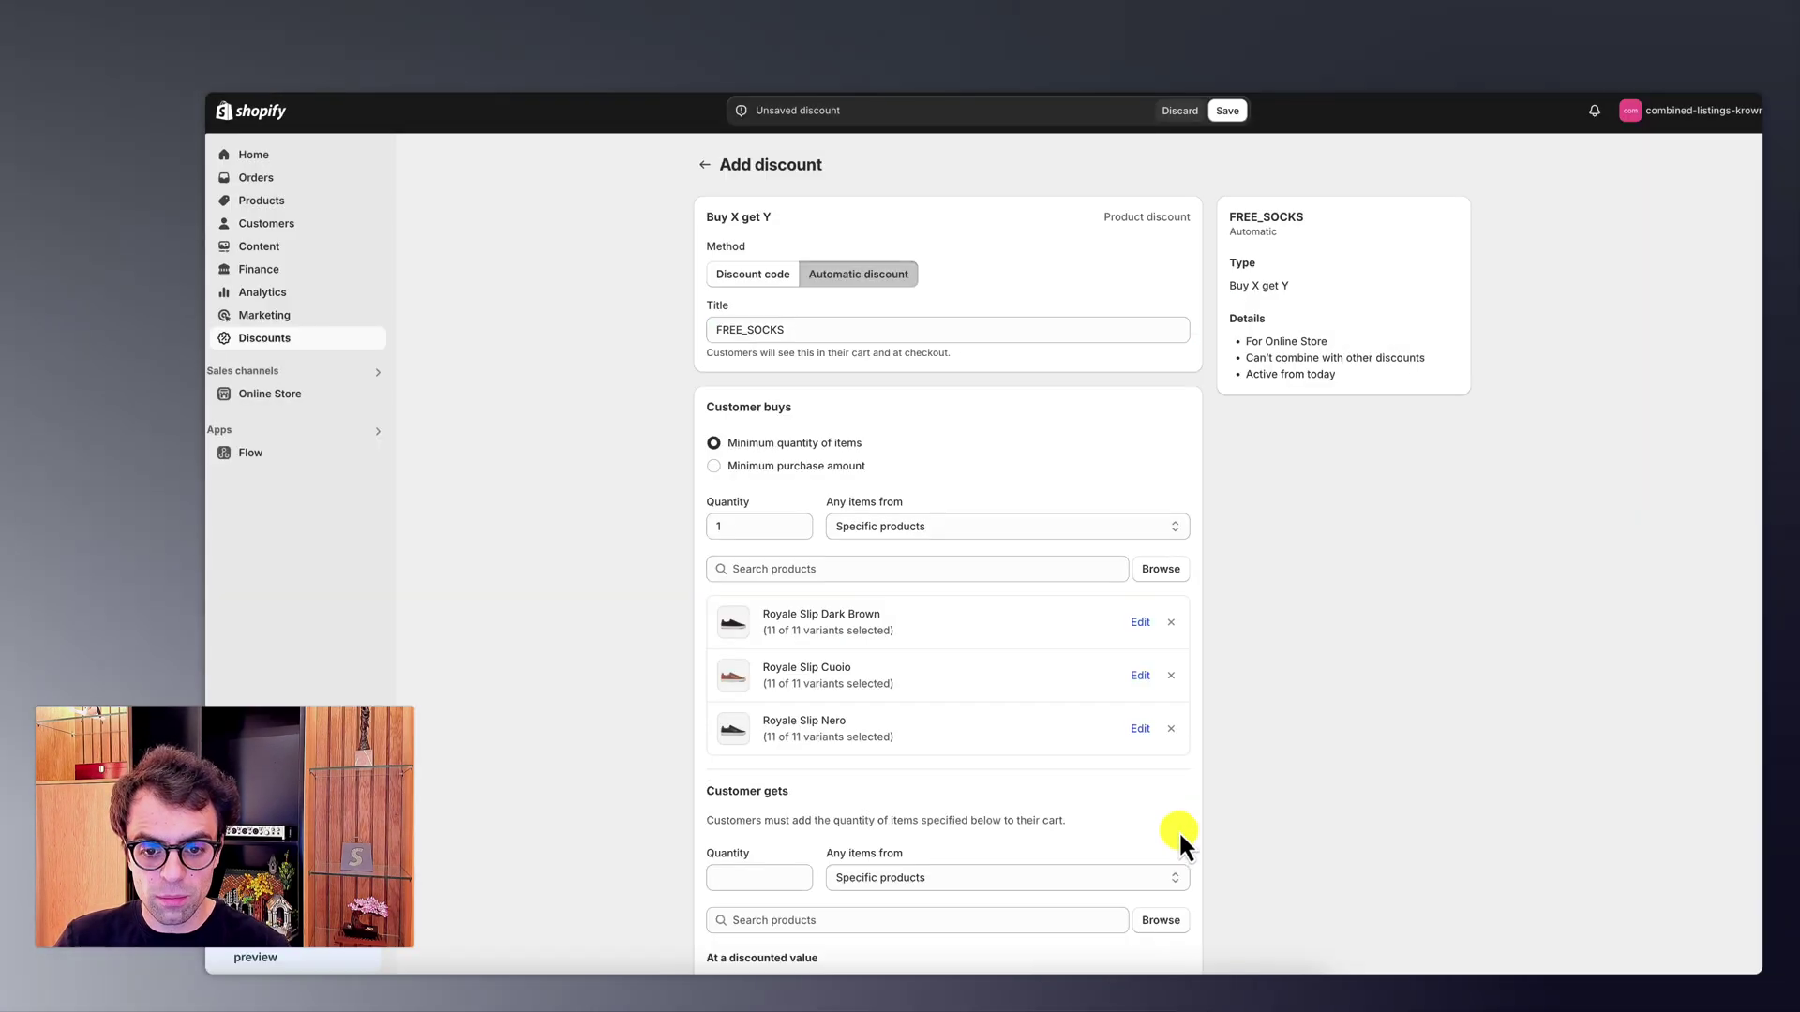
# Step: Give the customer 1 item from Christmas Special Black, Green or Red socks
pyautogui.scroll(-4, 759, 525)
pyautogui.click(761, 494)
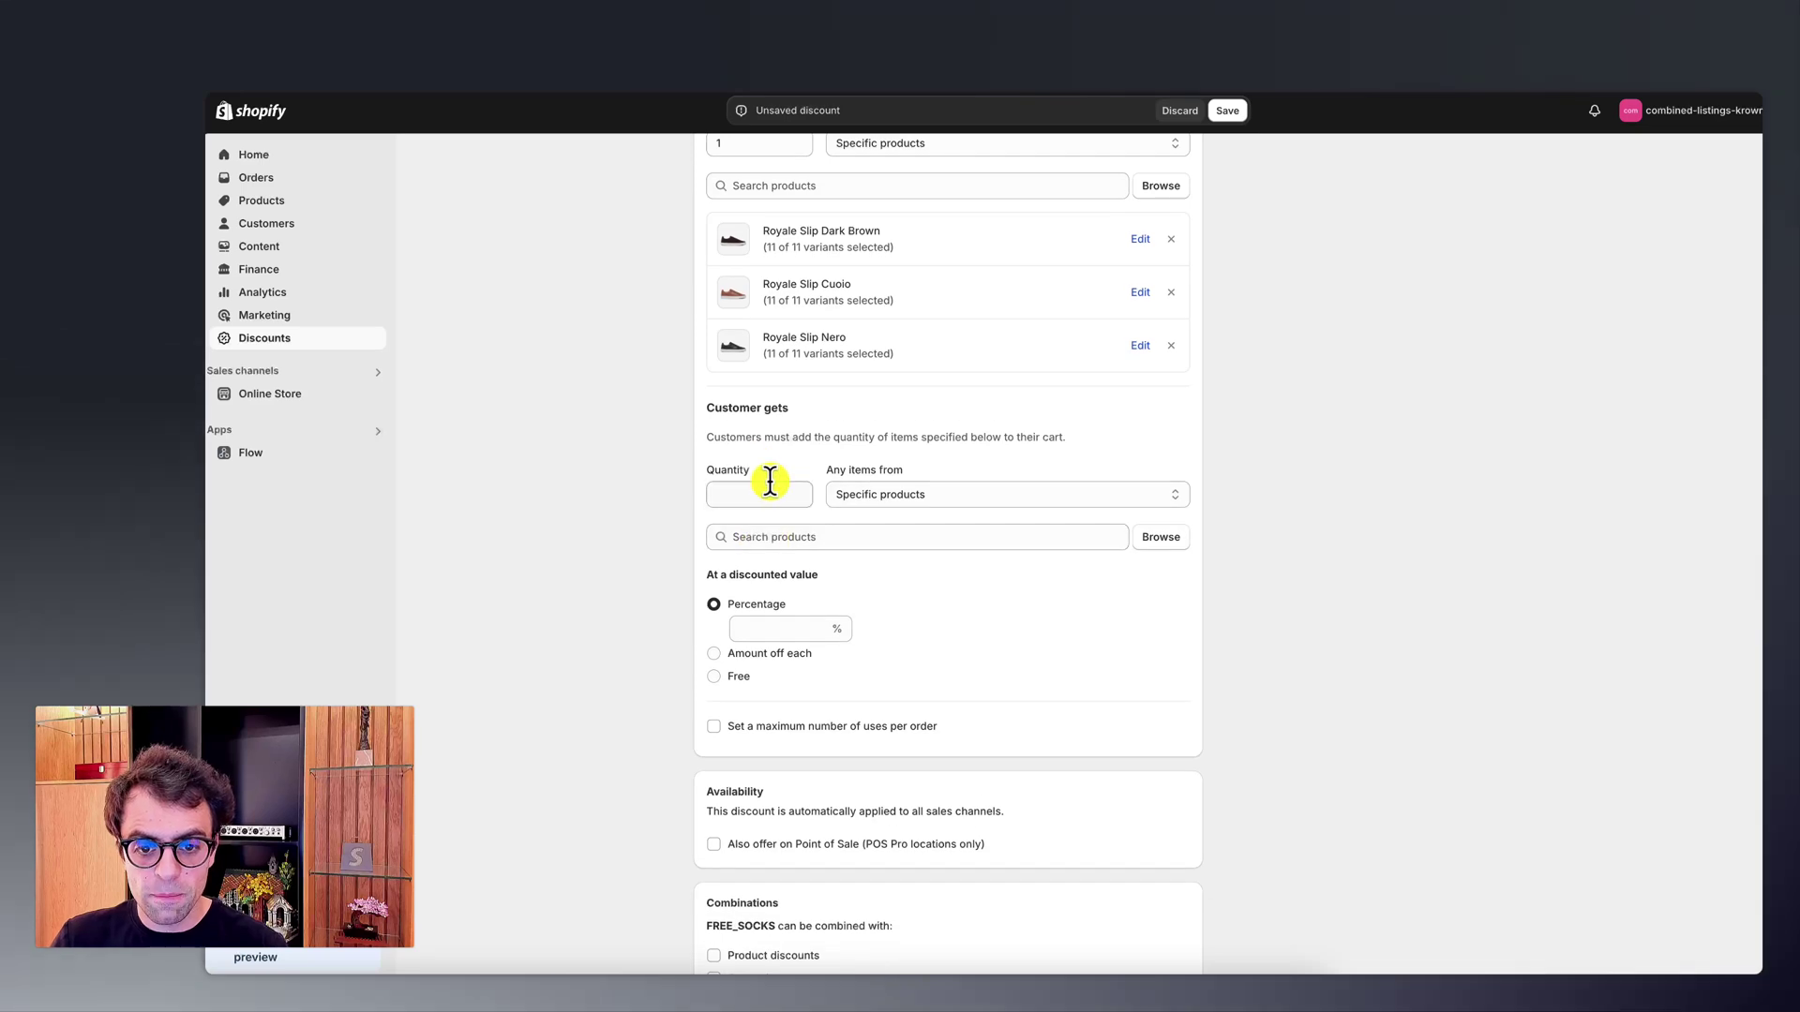
pyautogui.write('1')
pyautogui.scroll(2, 830, 497)
pyautogui.click(882, 634)
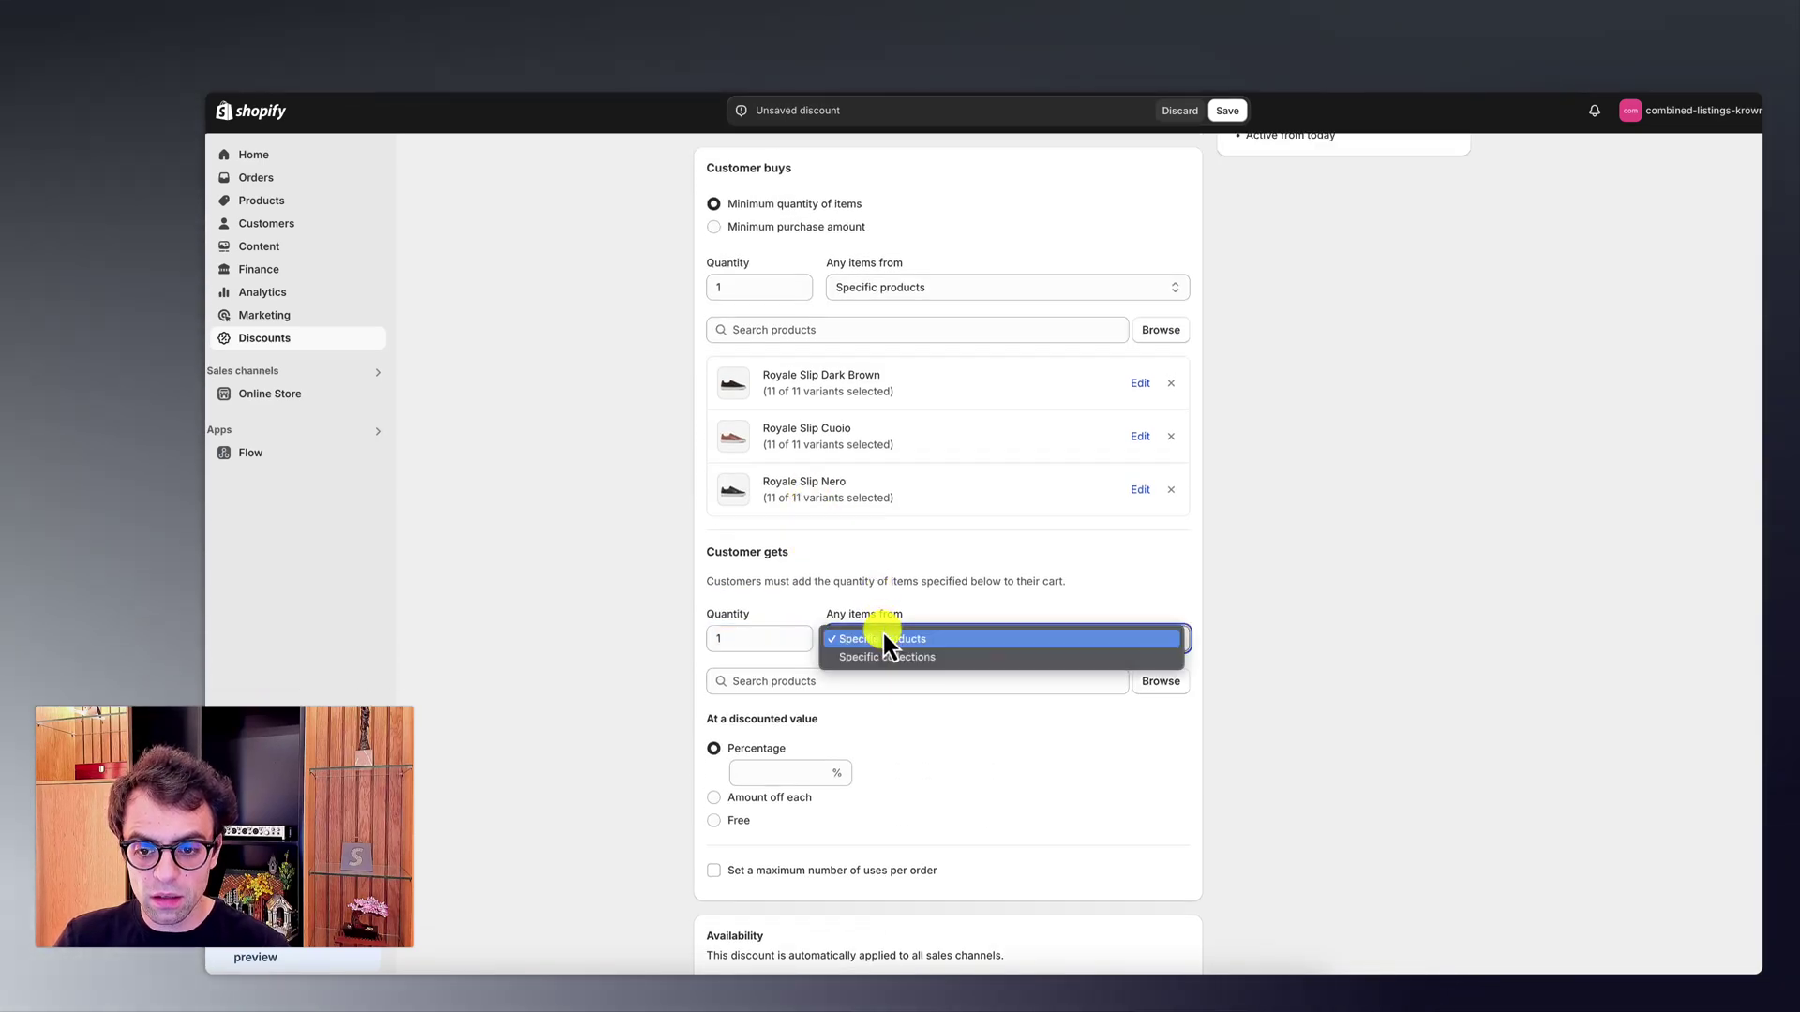
pyautogui.click(1183, 681)
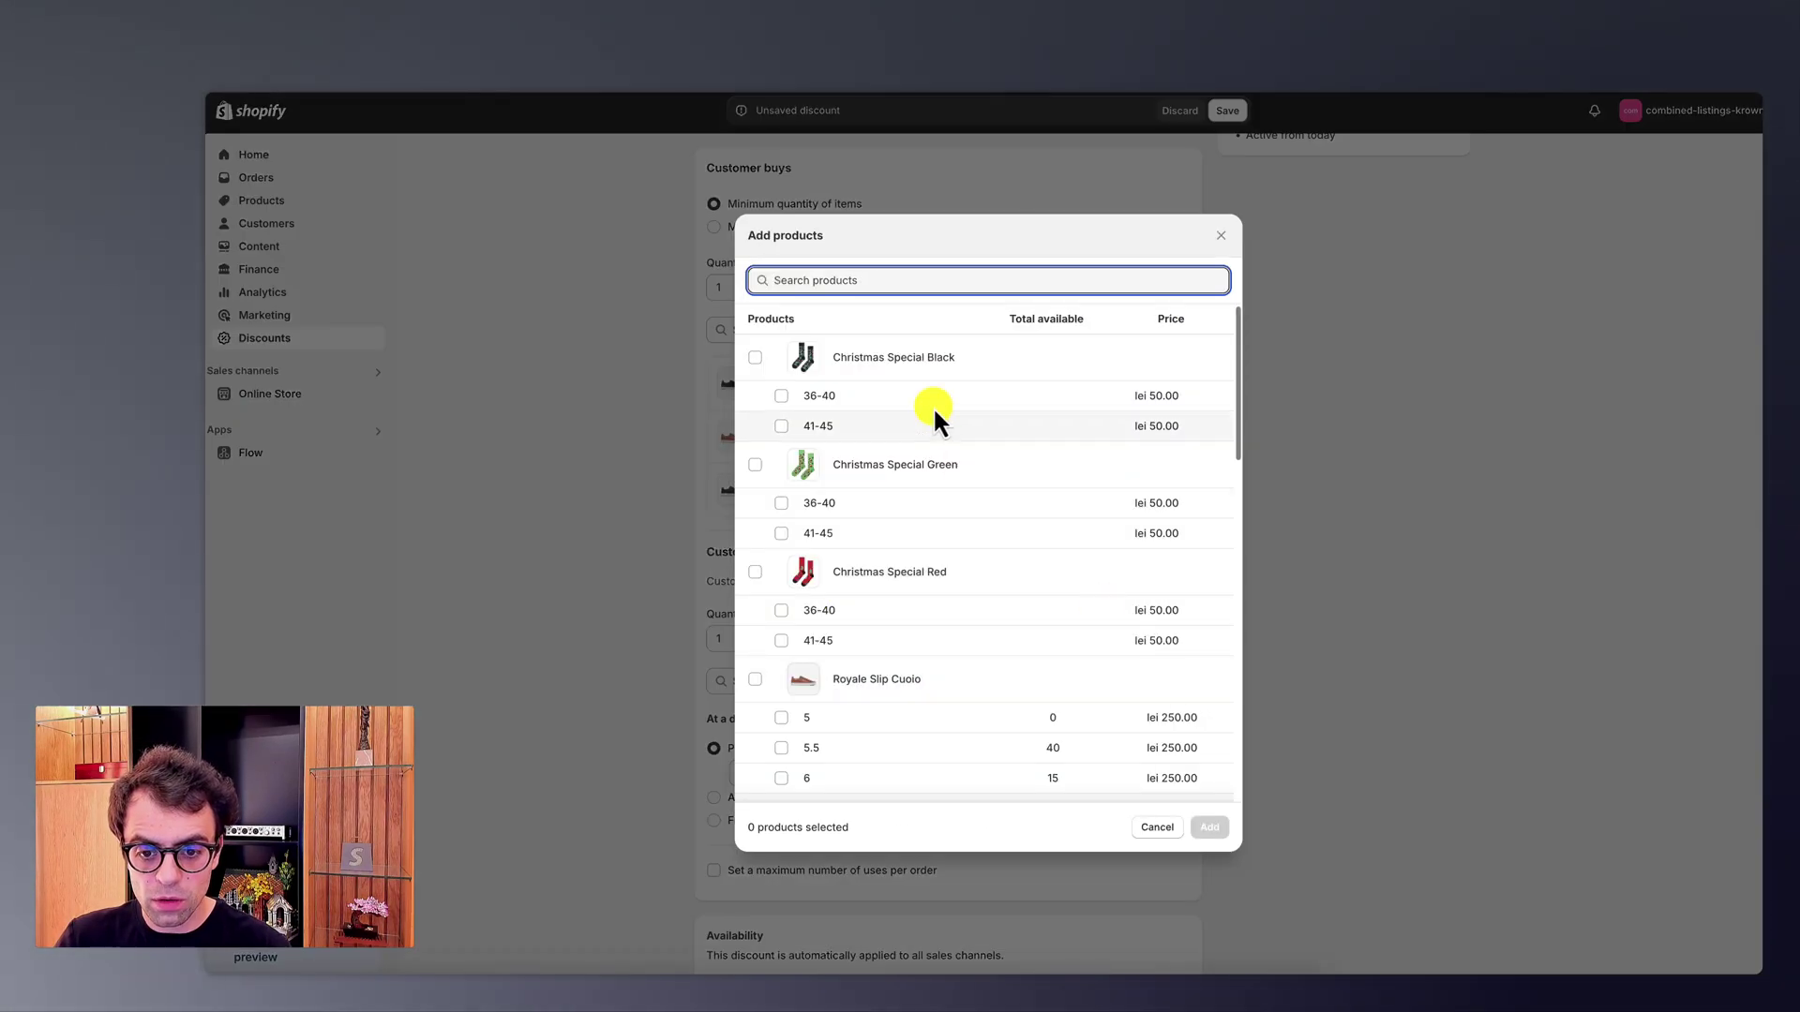
pyautogui.click(923, 361)
pyautogui.click(904, 466)
pyautogui.click(904, 573)
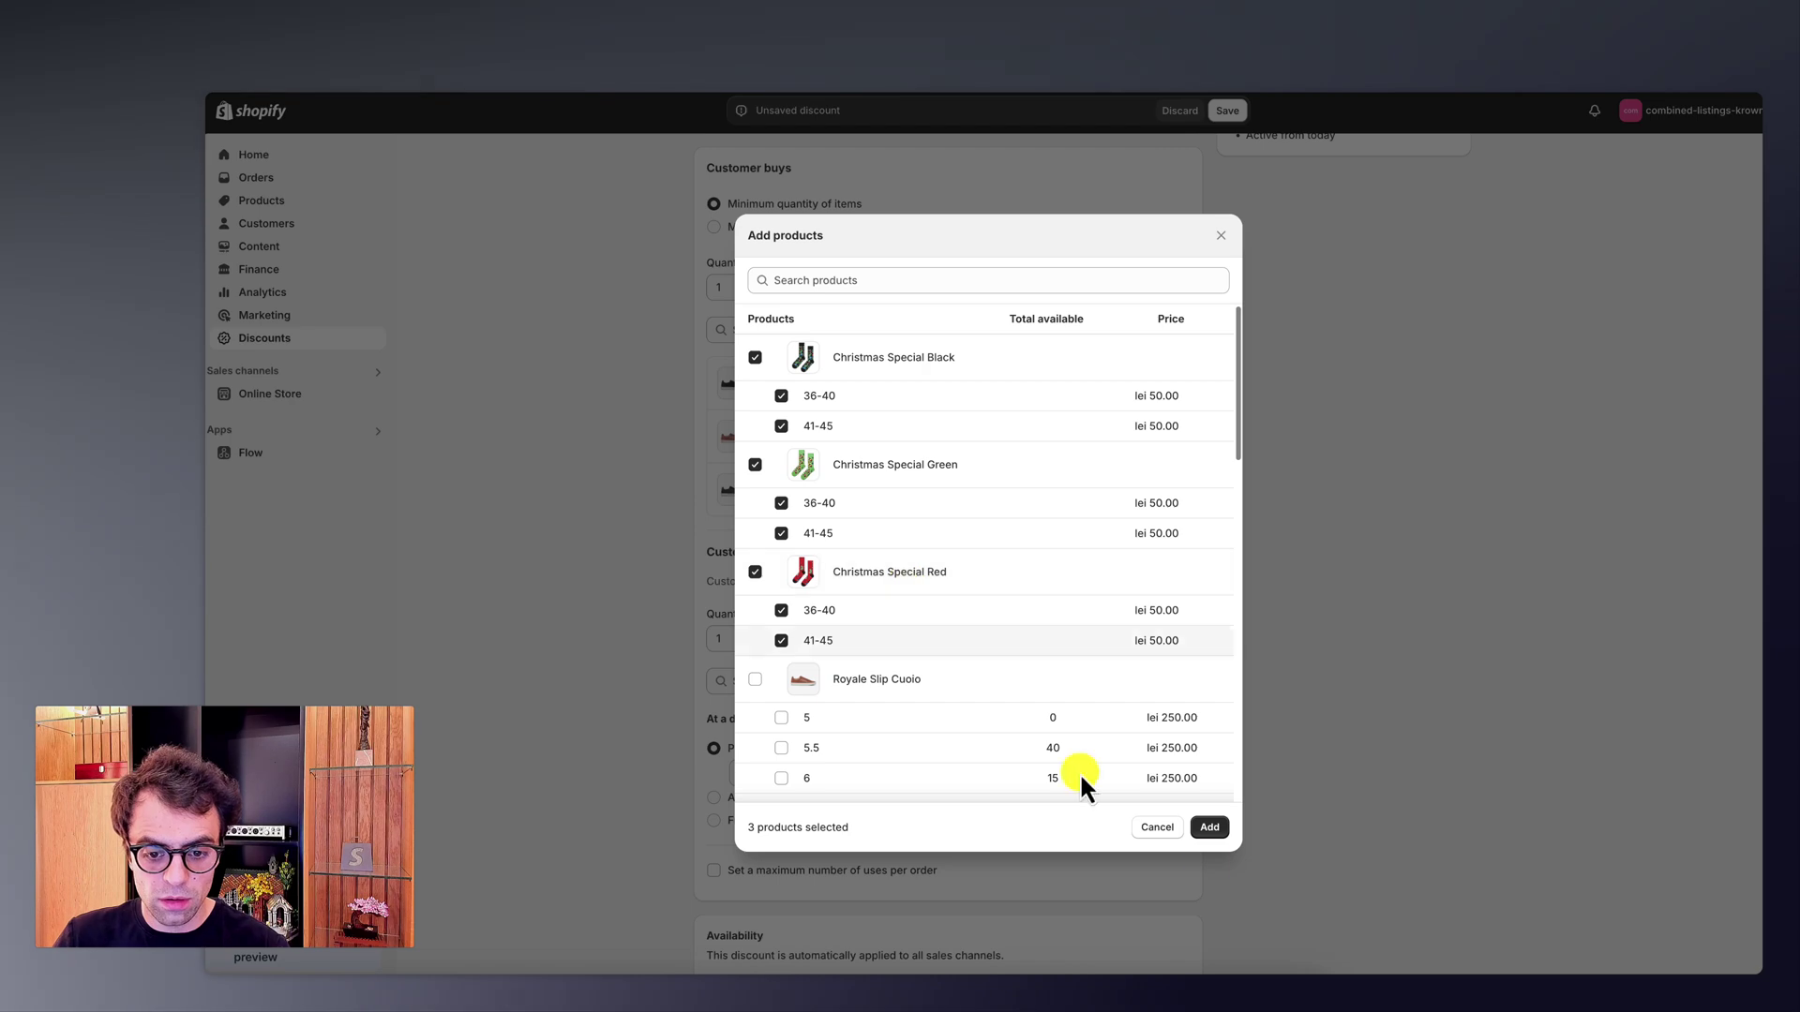
pyautogui.click(1212, 828)
# Step: Make the reward socks free and limit the discount's uses per order
pyautogui.scroll(-3, 806, 759)
pyautogui.click(737, 752)
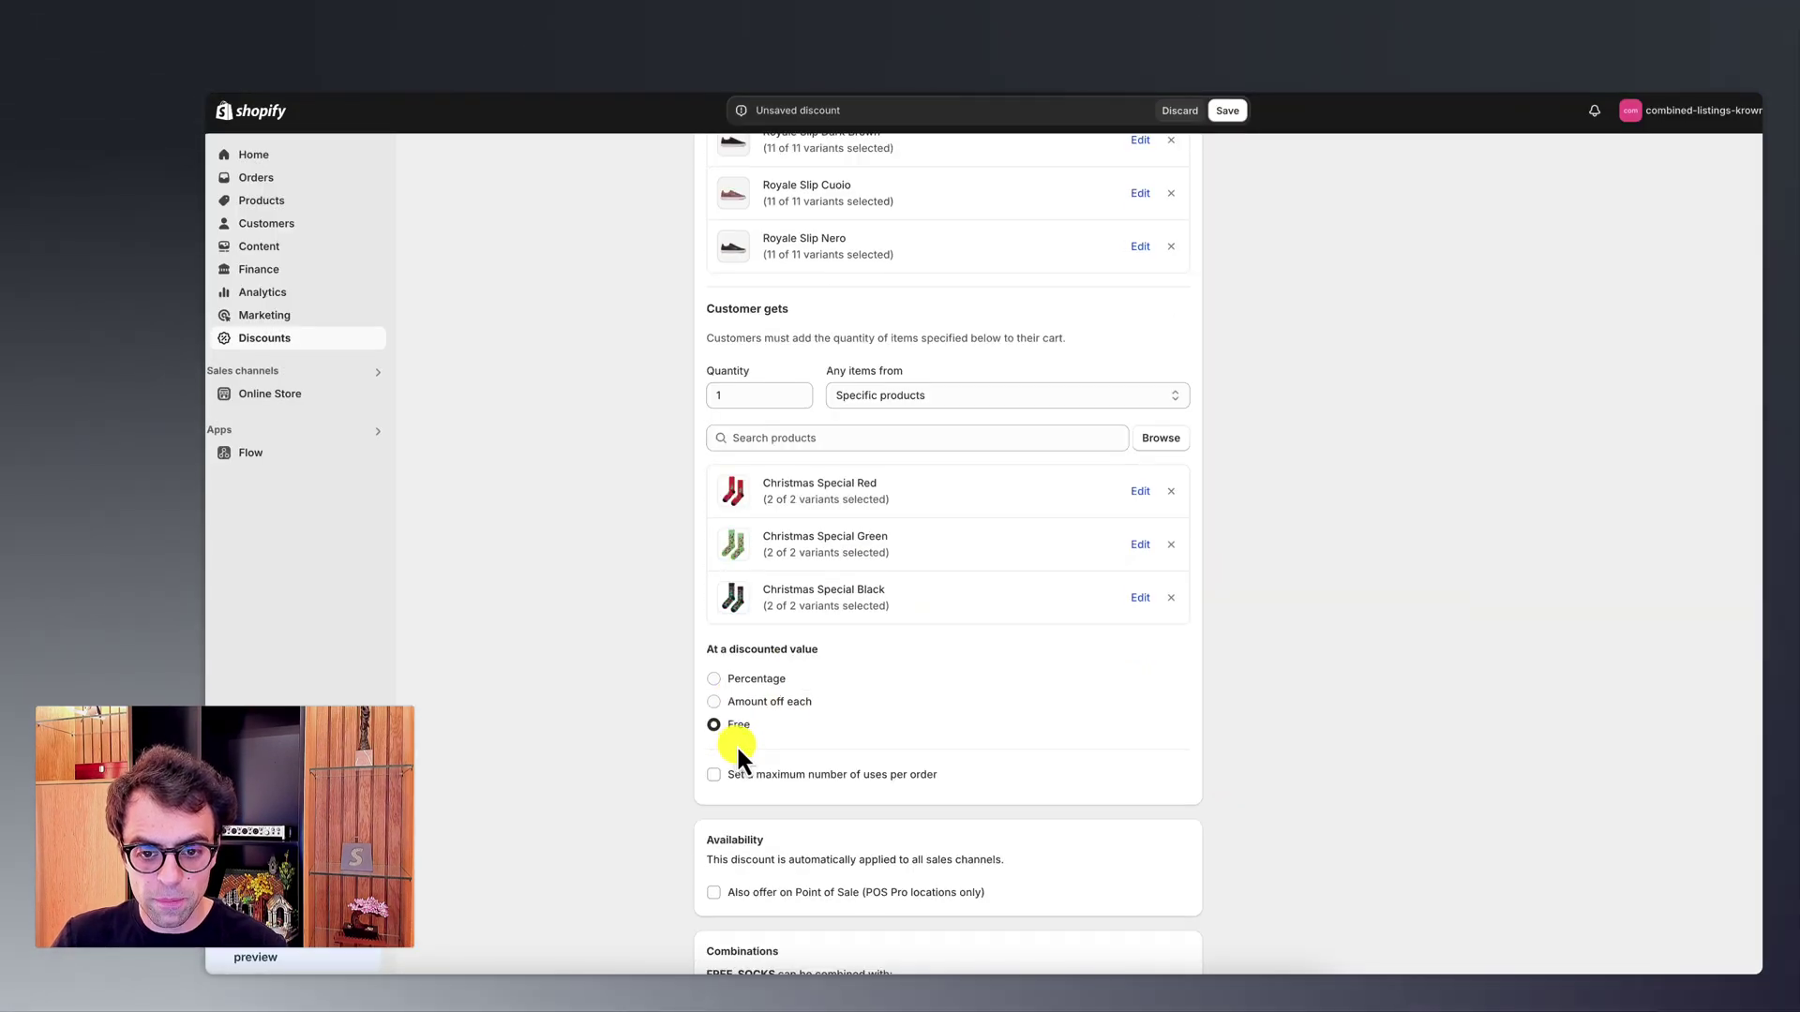
pyautogui.scroll(-4, 771, 741)
pyautogui.click(811, 480)
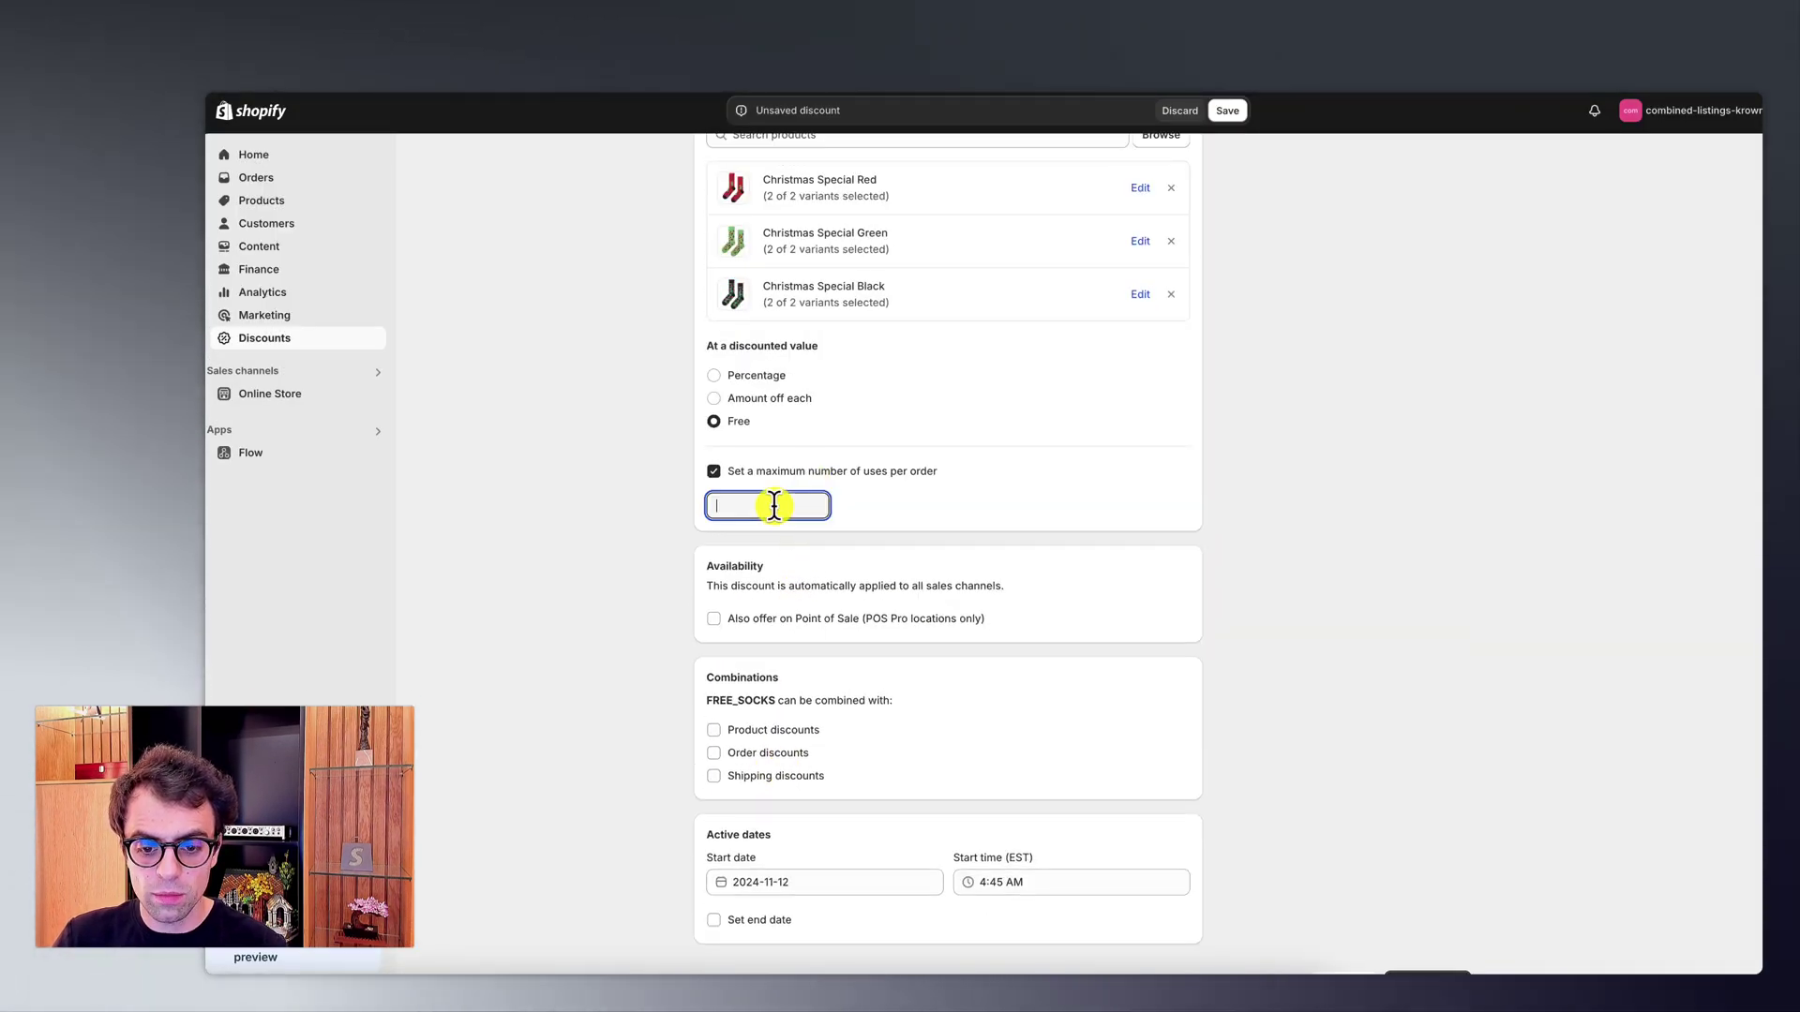
pyautogui.scroll(-1, 1275, 769)
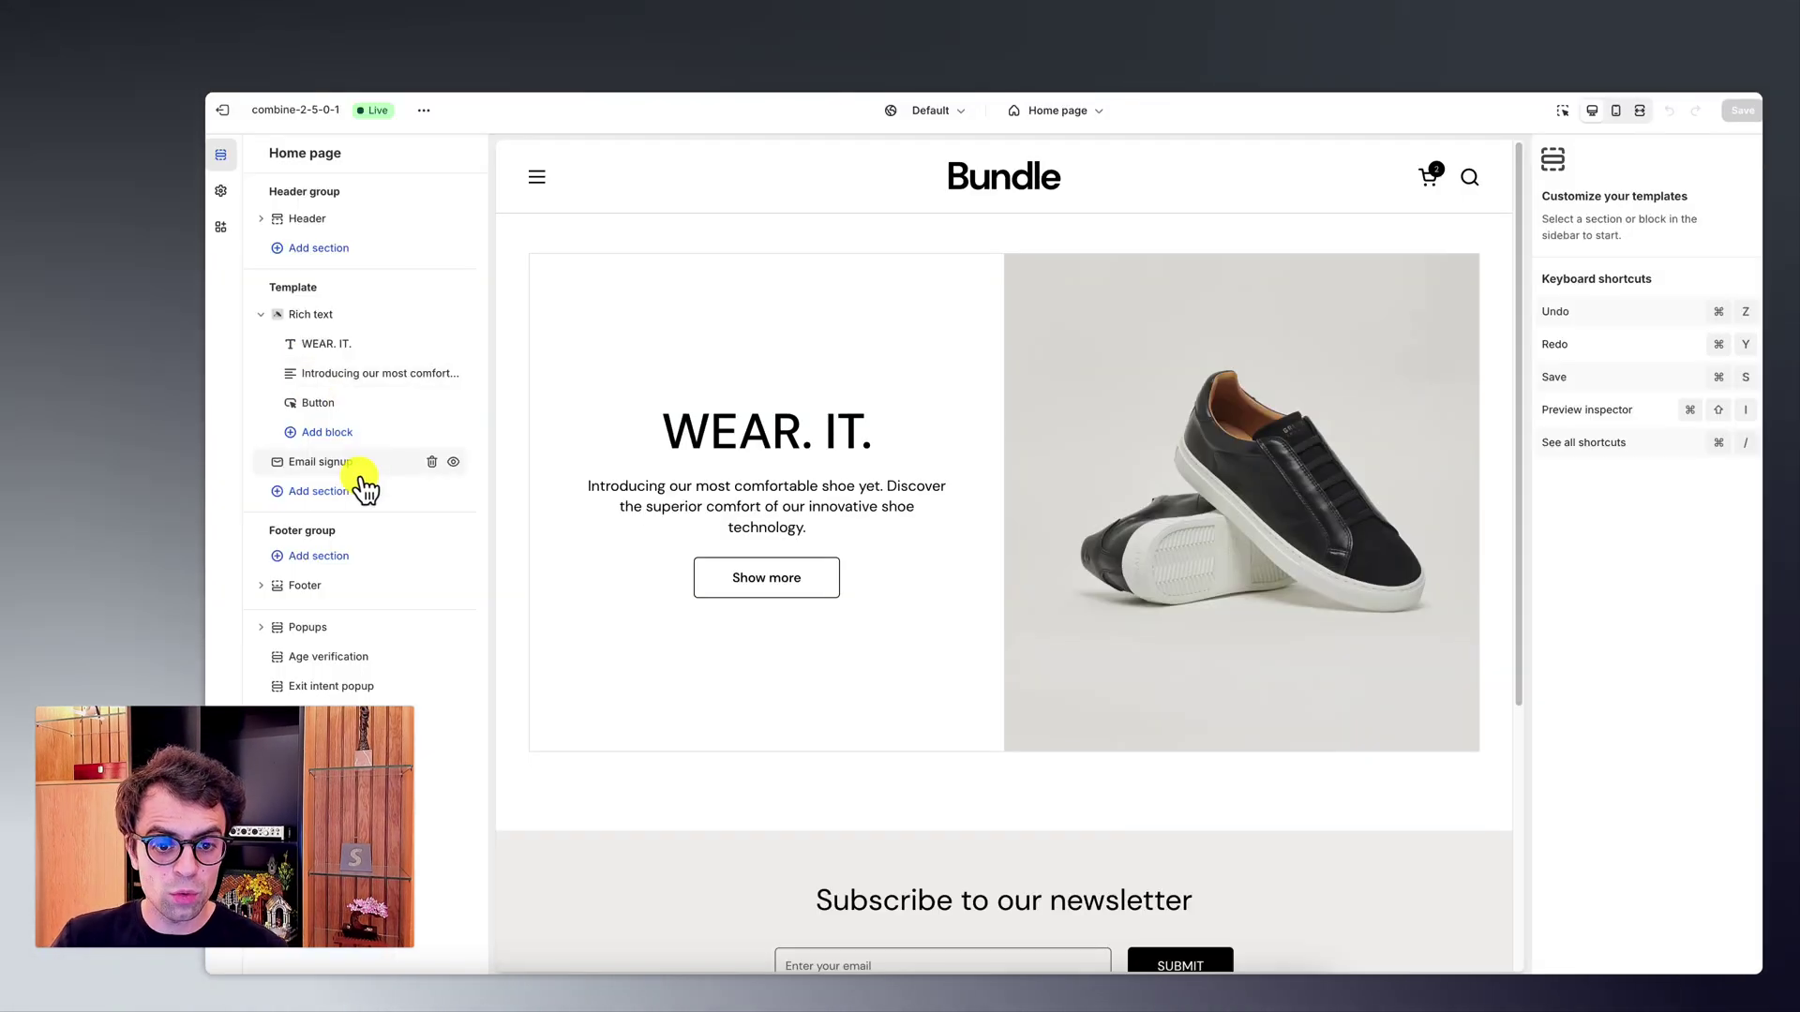
# Step: Add a Products set section to the home page, placed above Email signup
pyautogui.click(366, 491)
pyautogui.scroll(-2, 590, 668)
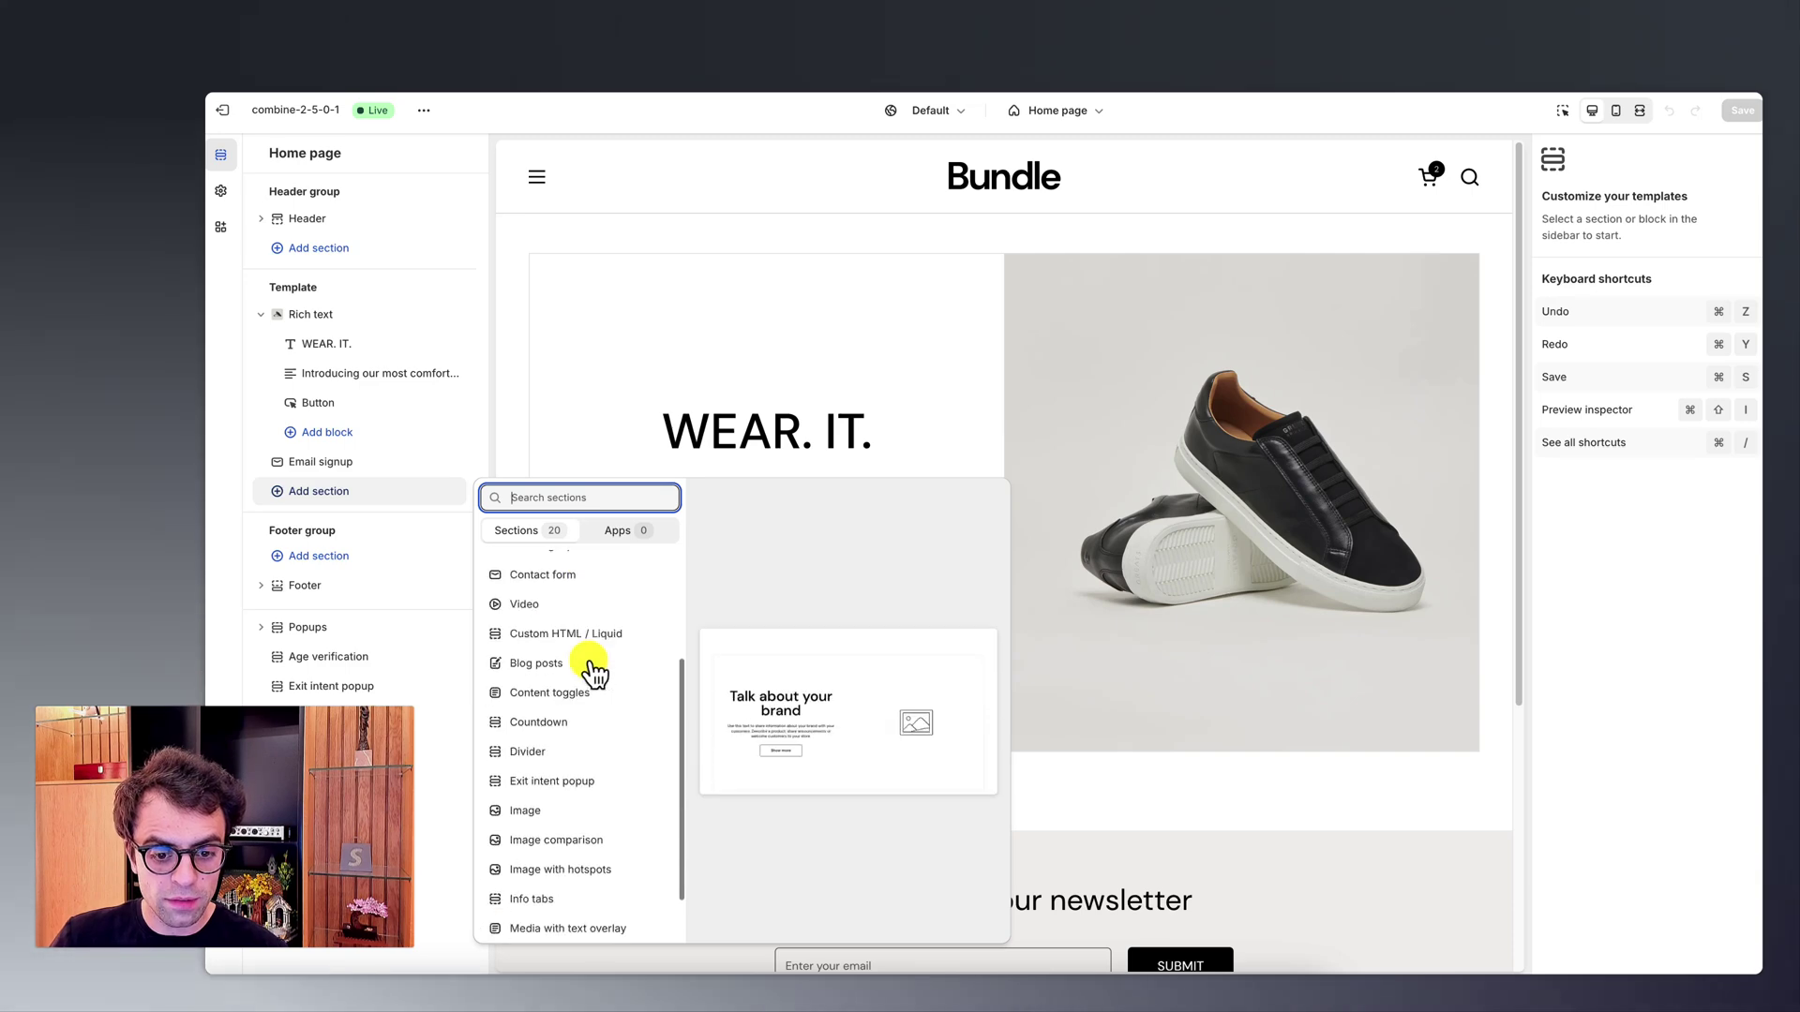
pyautogui.scroll(-1, 594, 844)
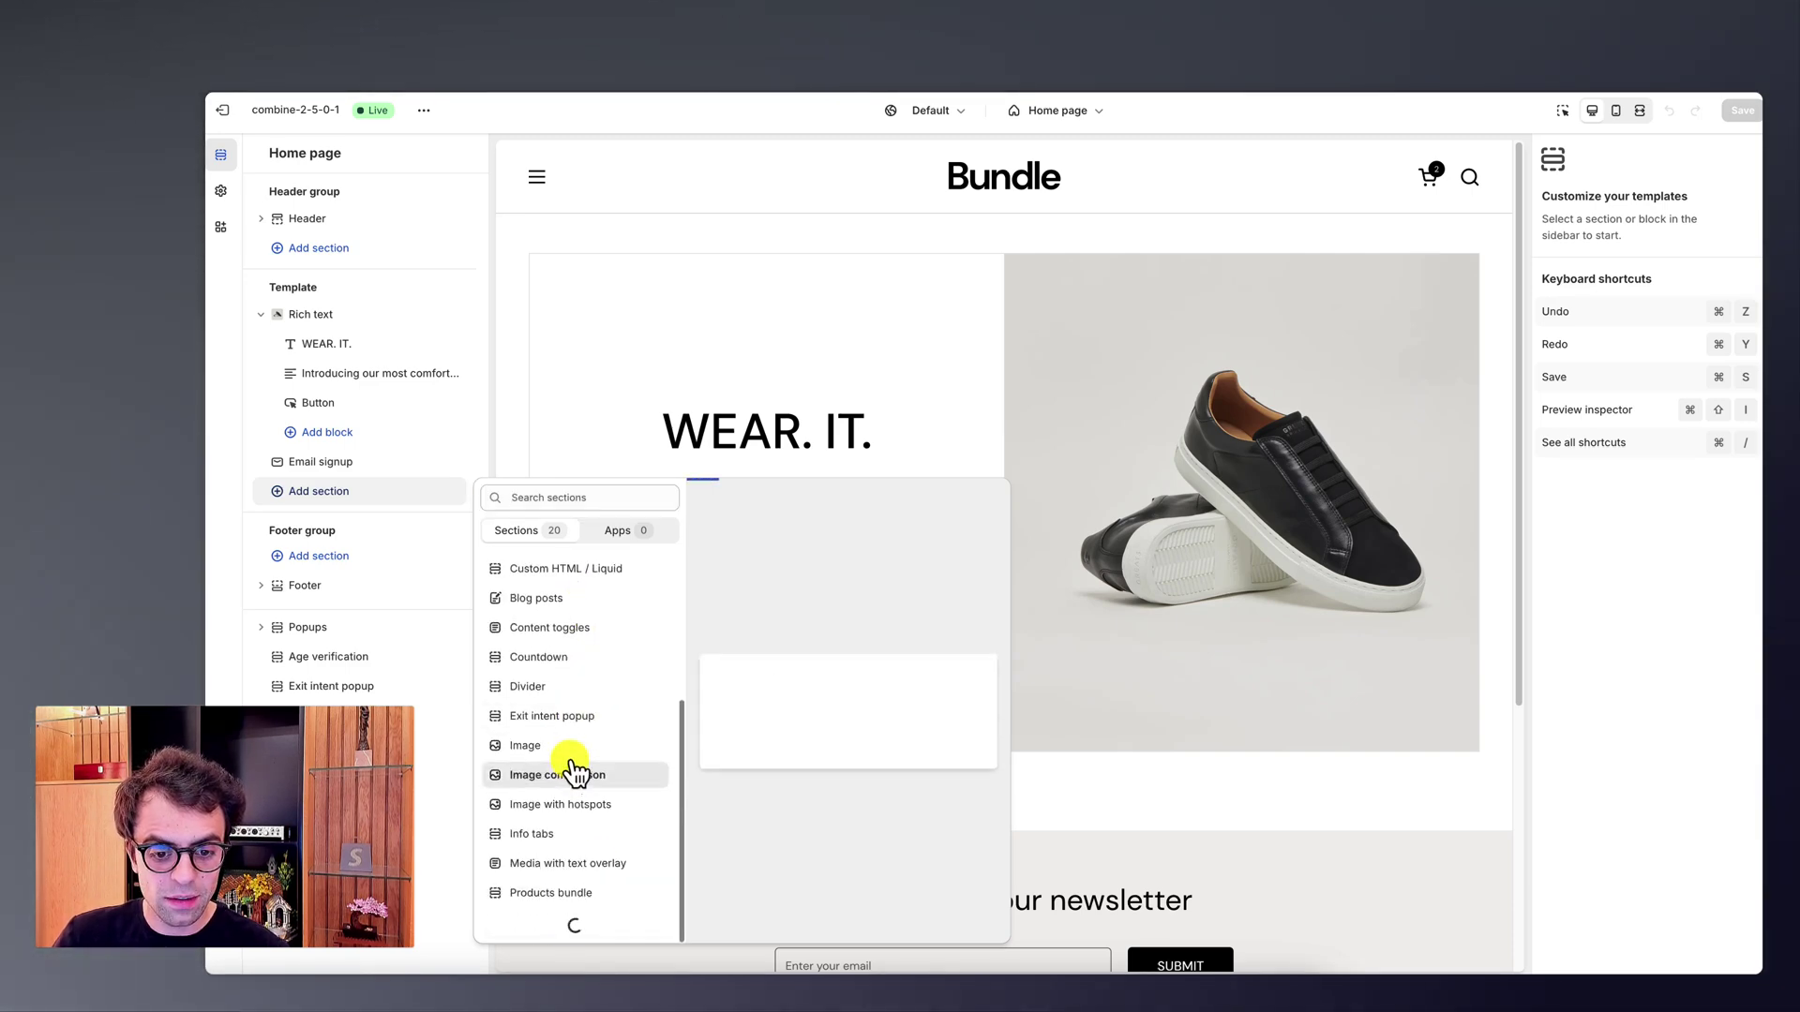
pyautogui.press('Escape')
pyautogui.moveTo(286, 488)
pyautogui.mouseDown()
pyautogui.moveTo(298, 339)
pyautogui.moveTo(281, 464)
pyautogui.mouseUp()
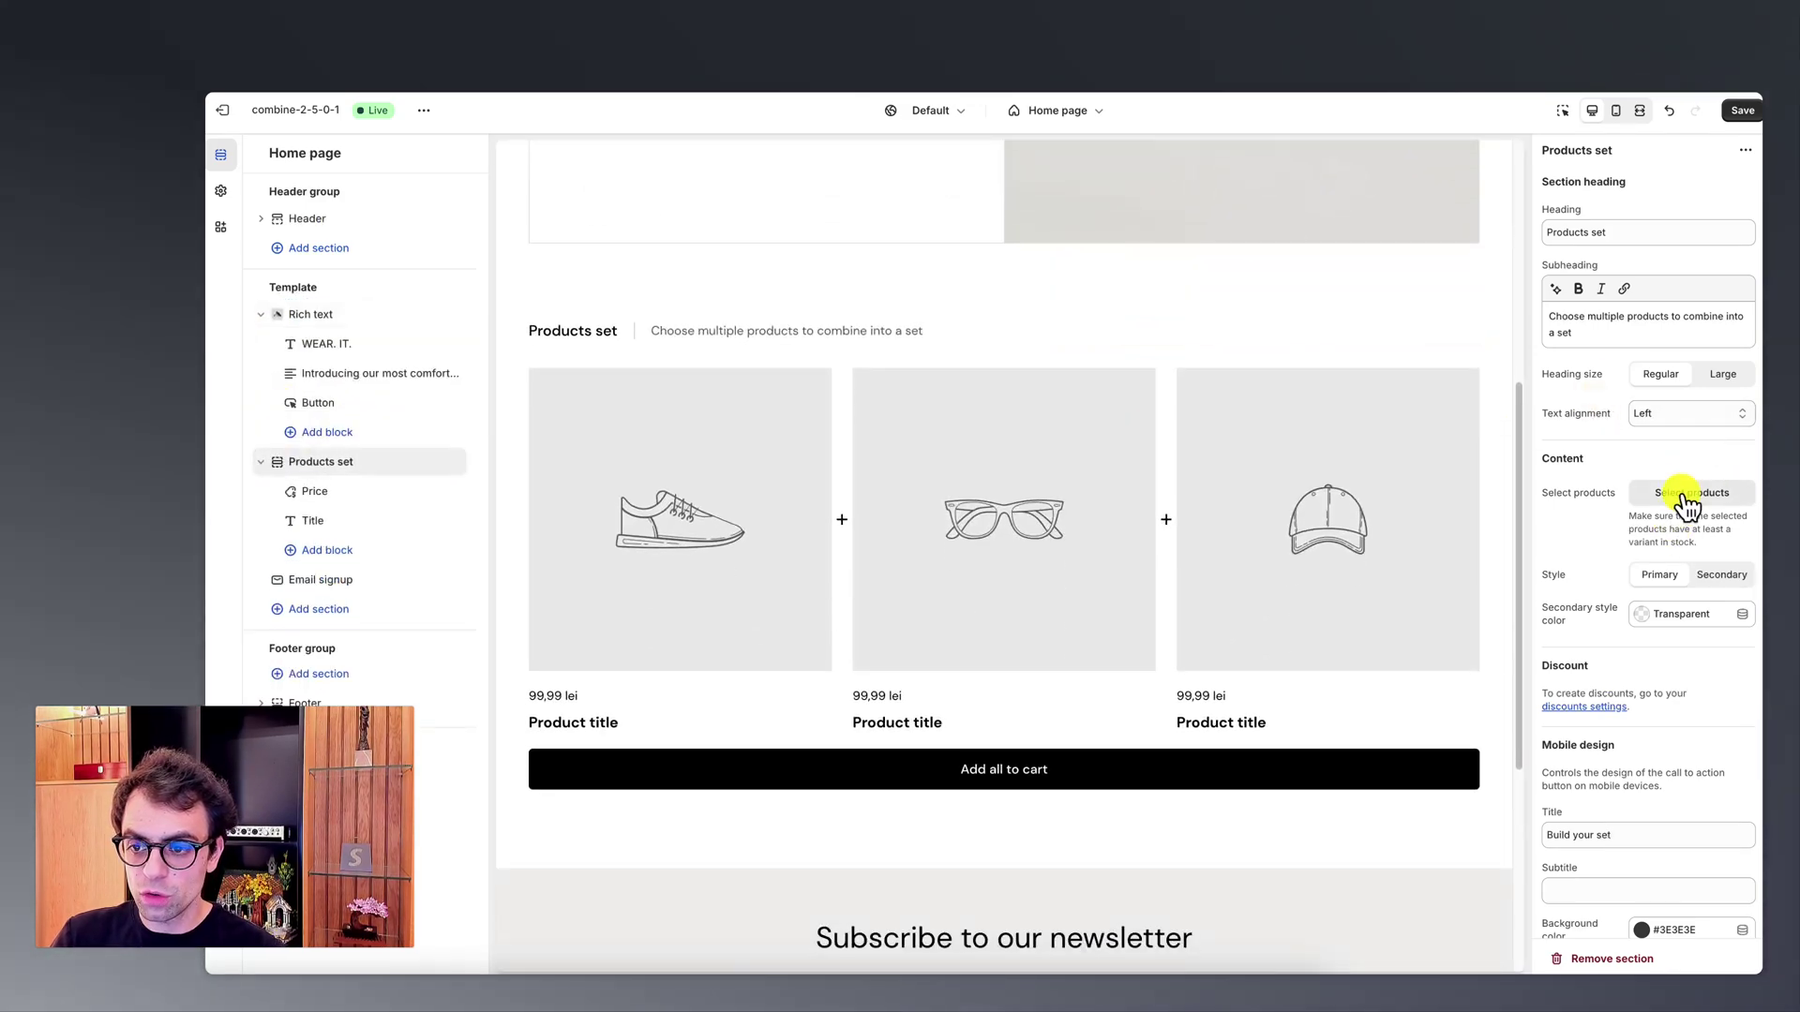
# Step: Feature Christmas Special and Royale Slip in the Products set
pyautogui.click(1679, 490)
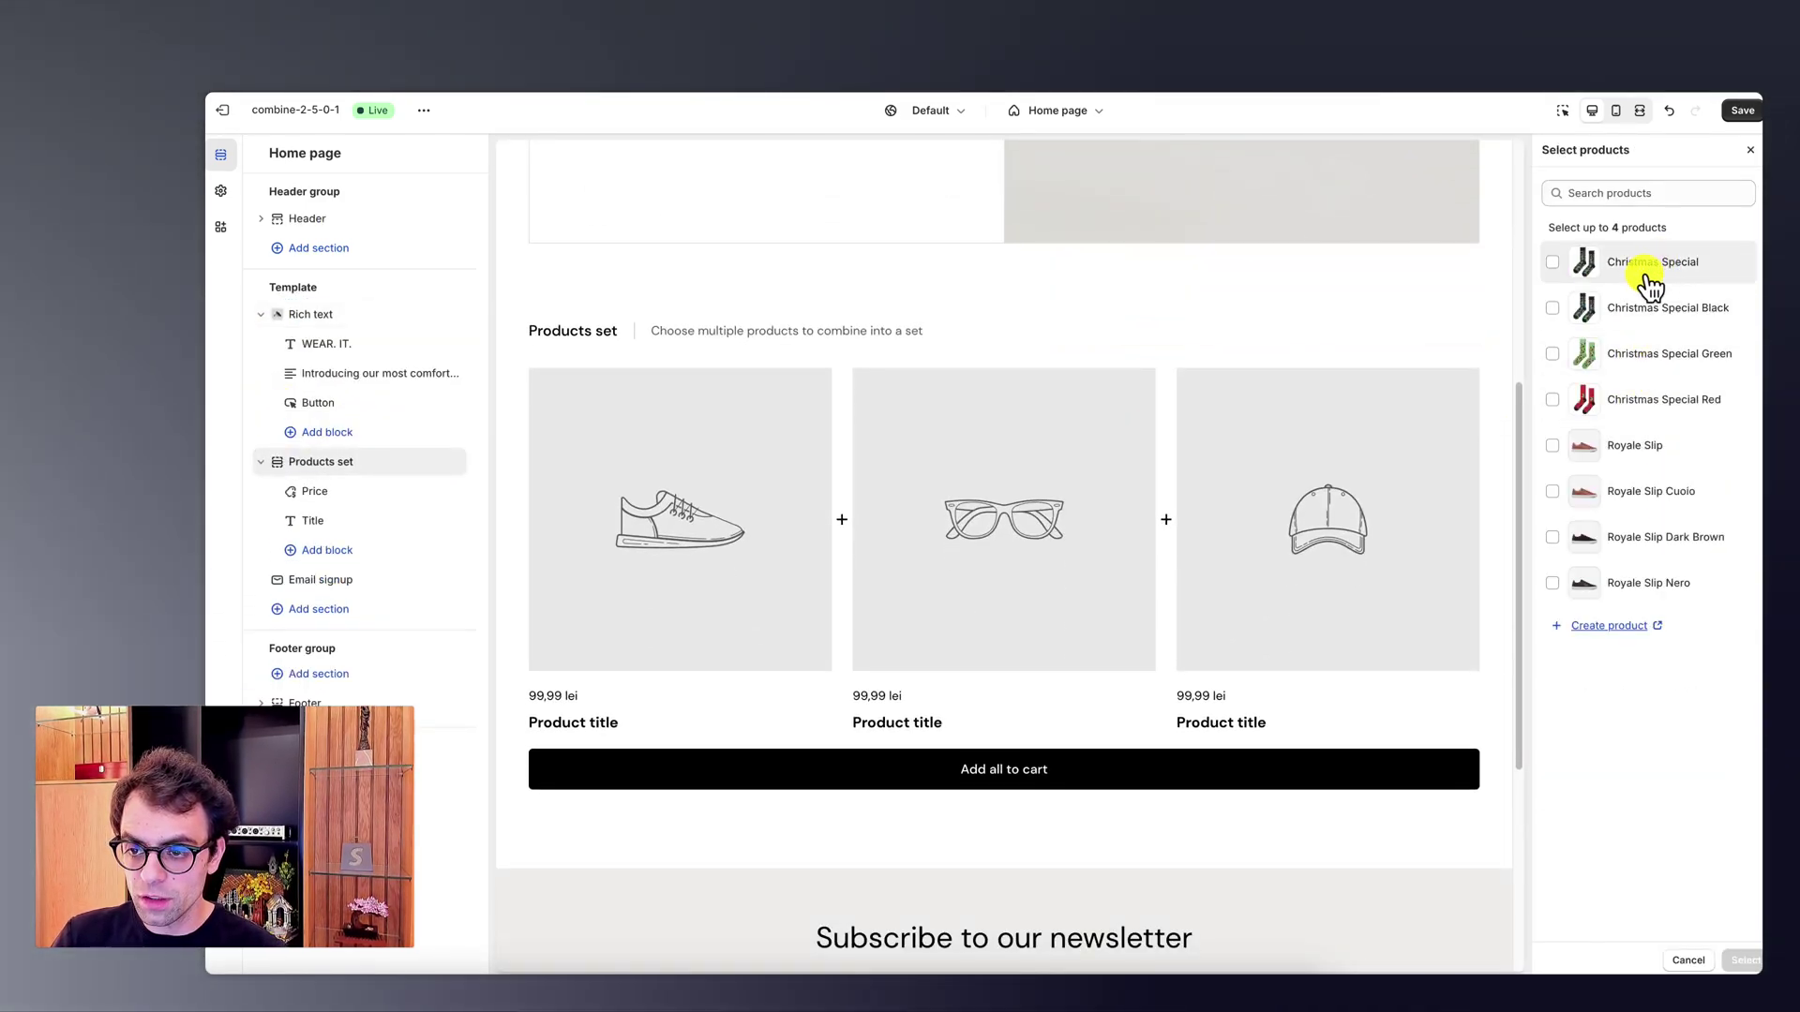
pyautogui.click(1655, 279)
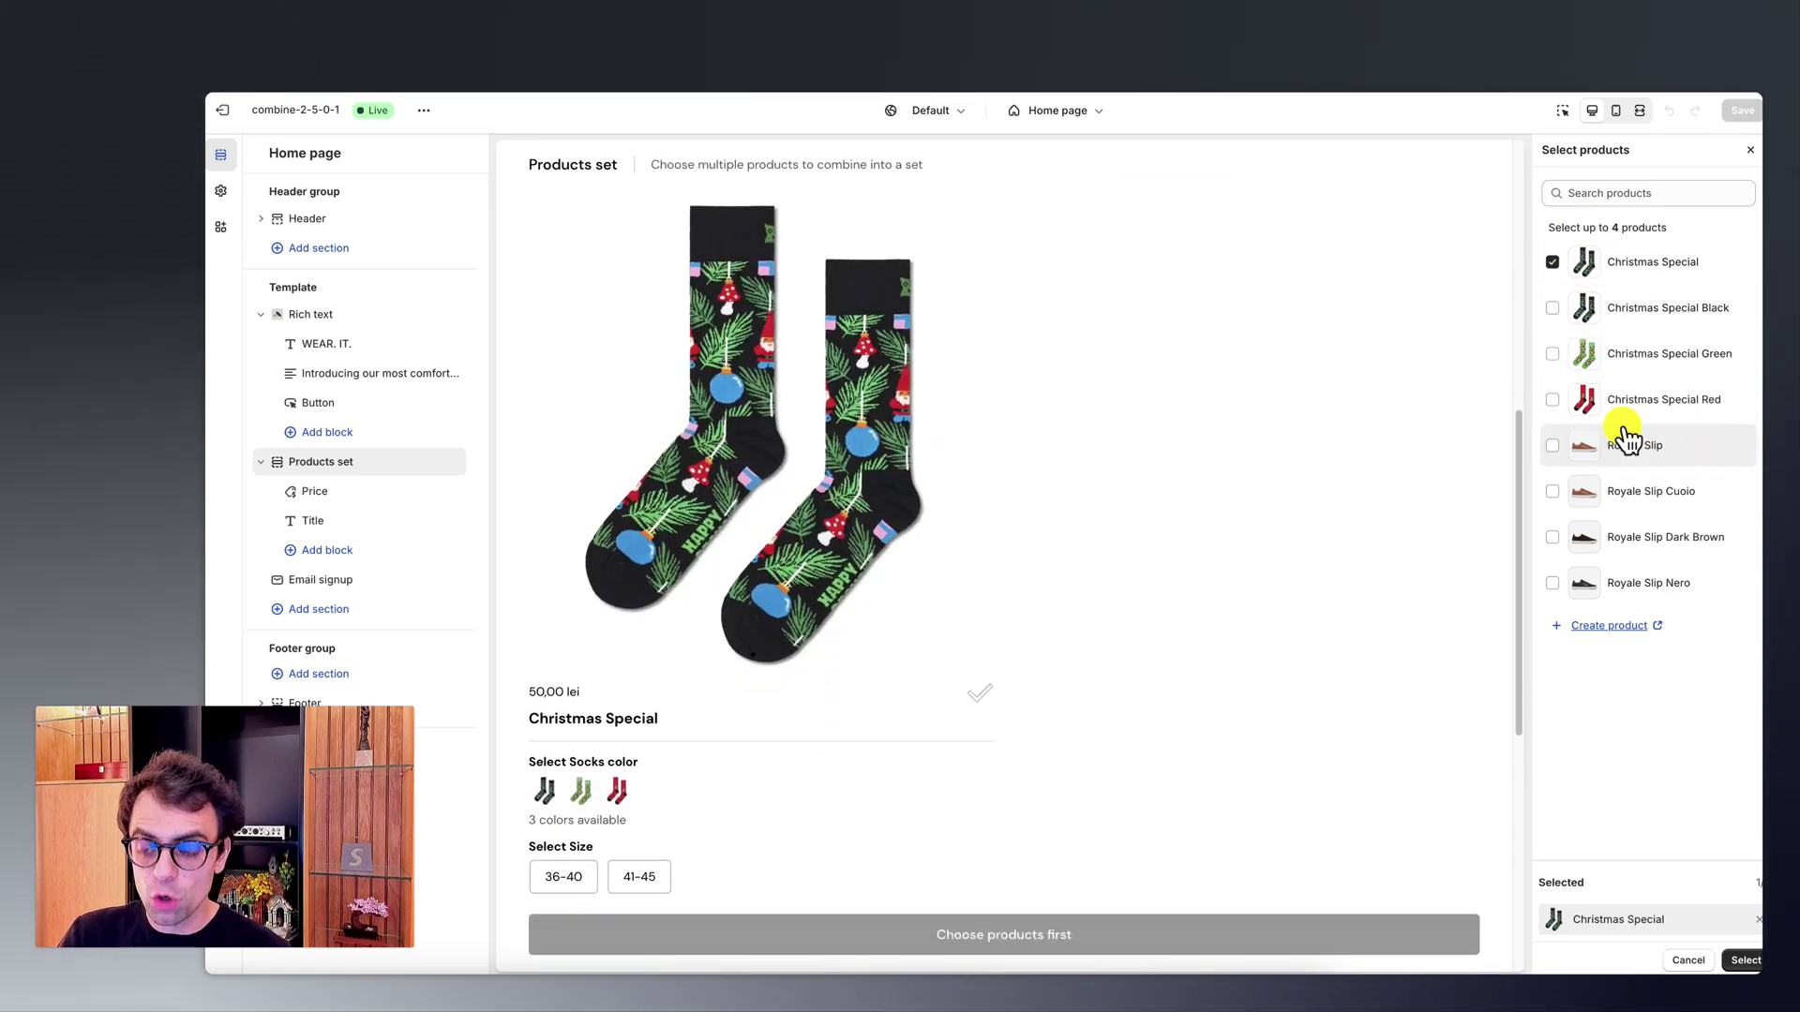
pyautogui.click(1605, 450)
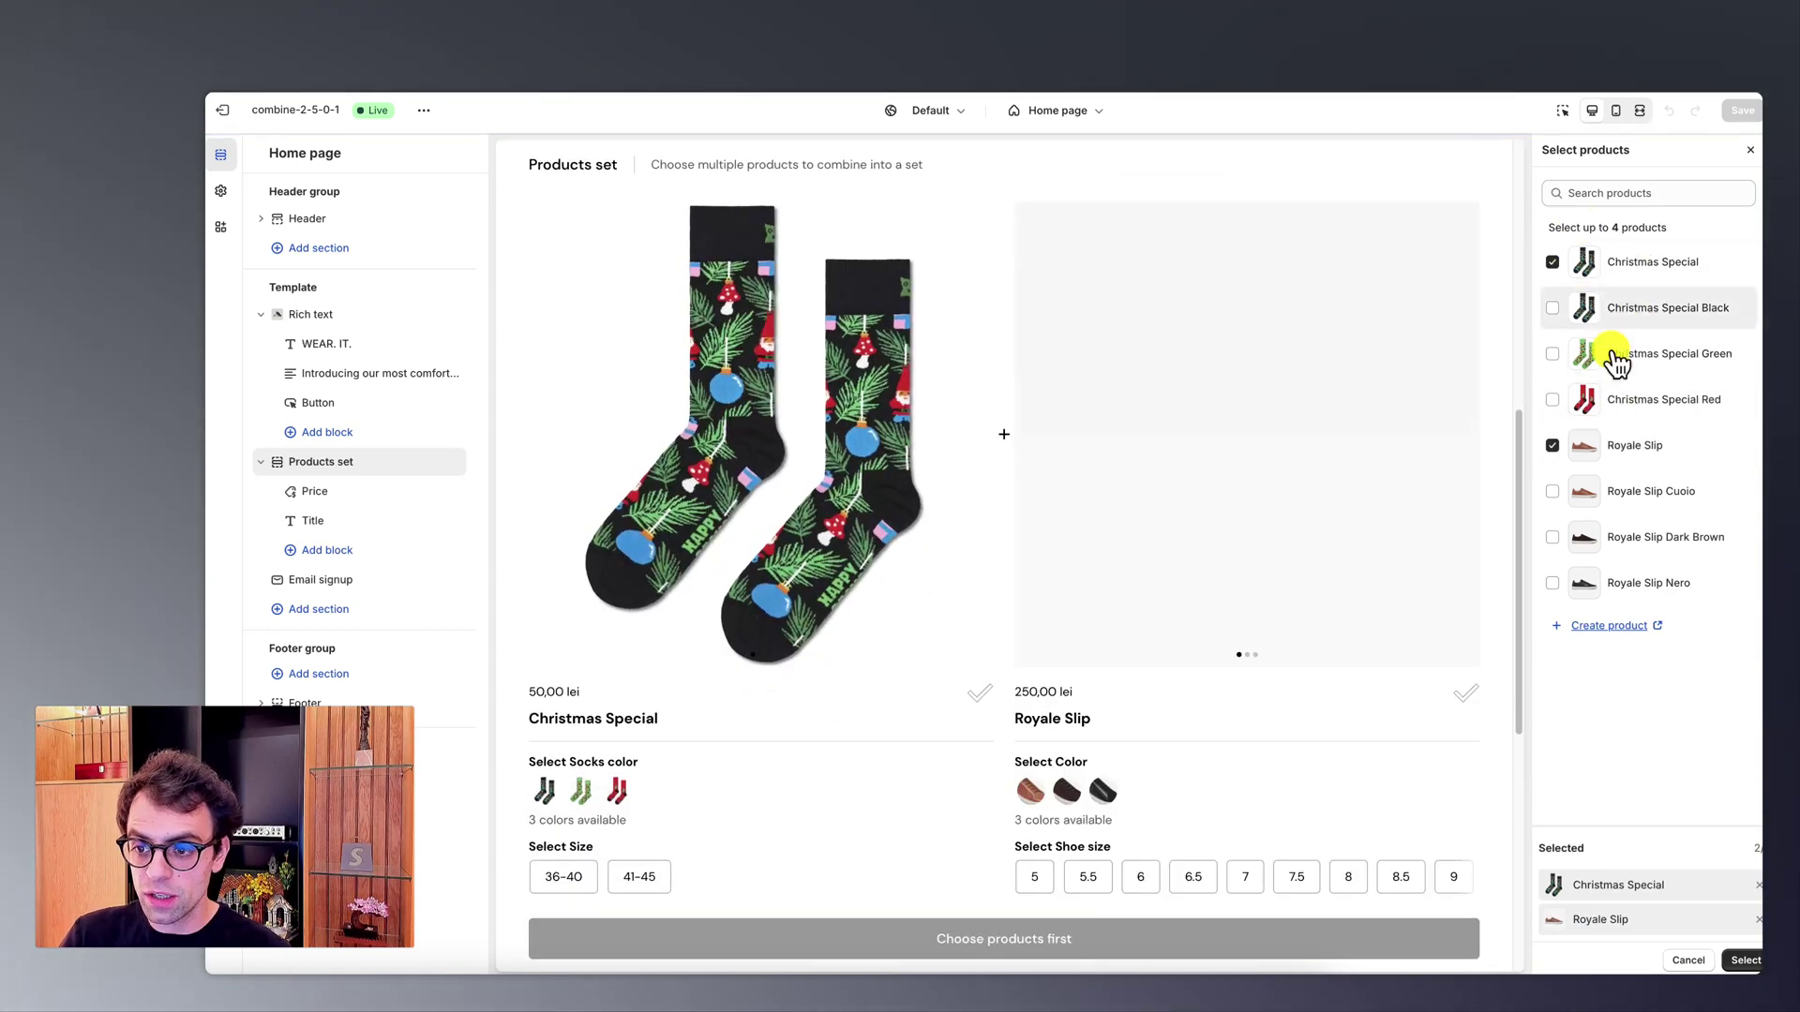
pyautogui.click(1743, 960)
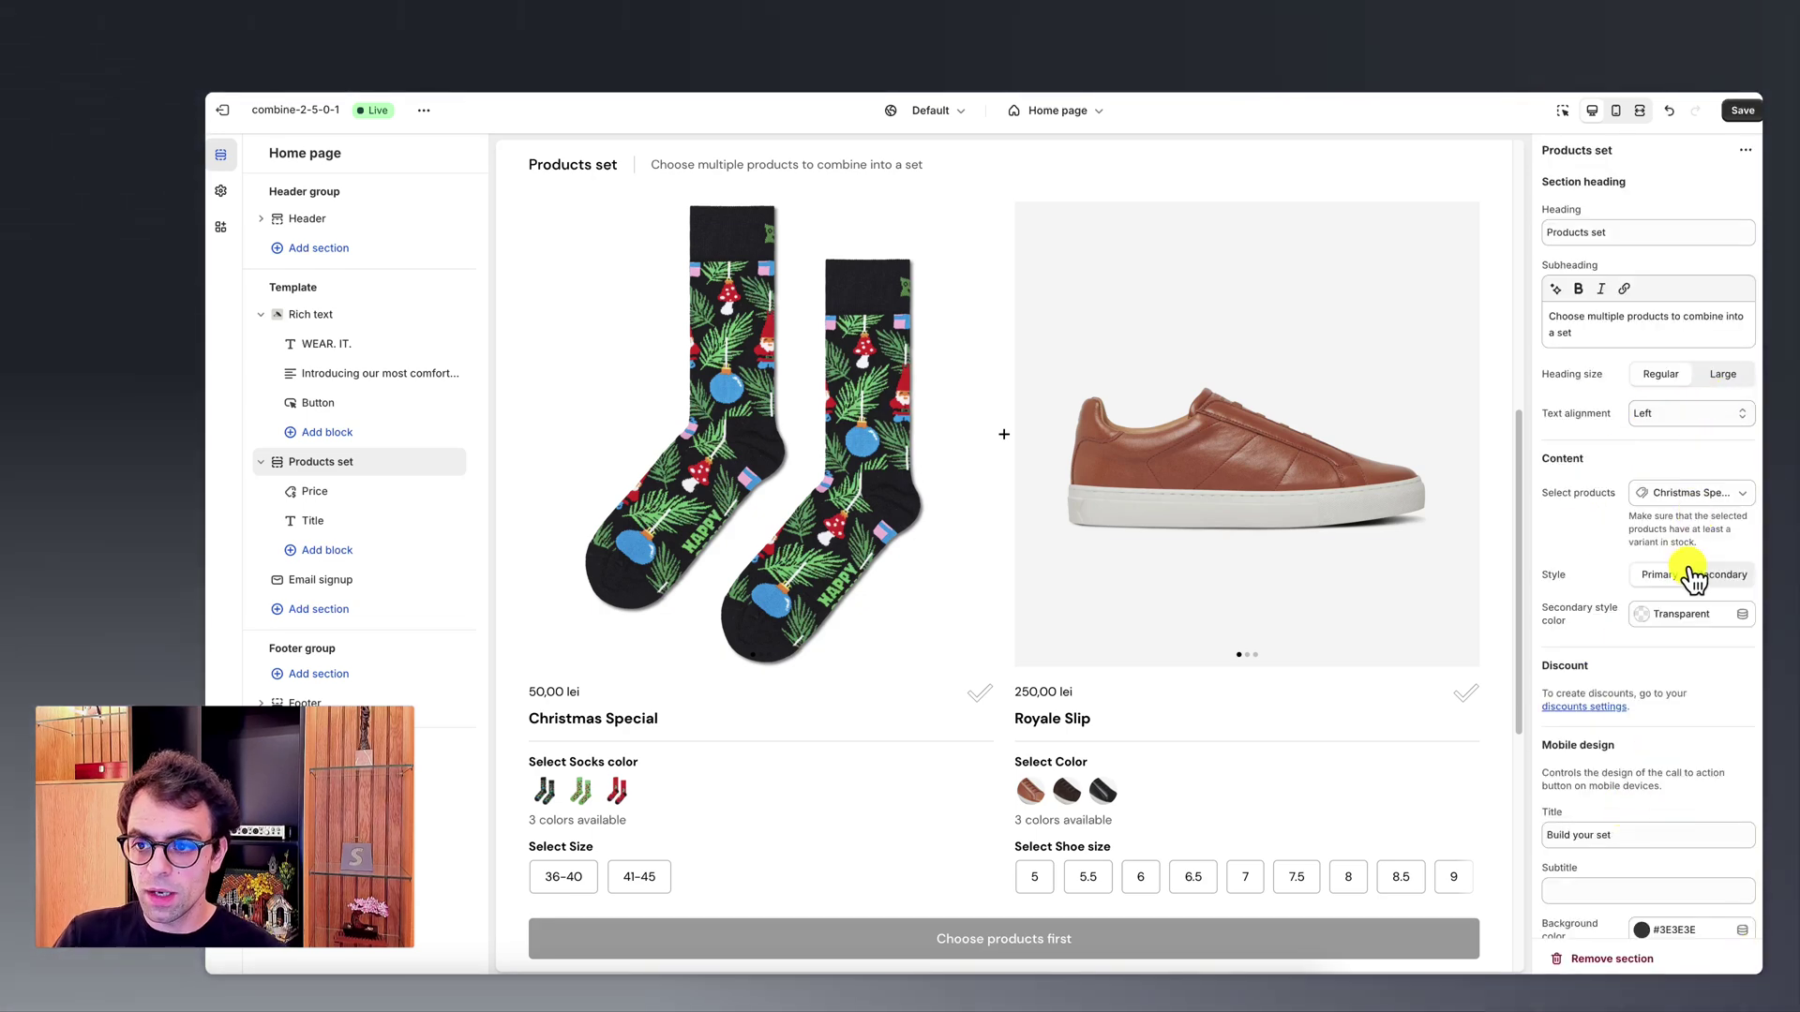
# Step: Change the Products set heading to 'FREE SOCKS FOR A PAIR OF SHOES'
pyautogui.tripleClick(1647, 230)
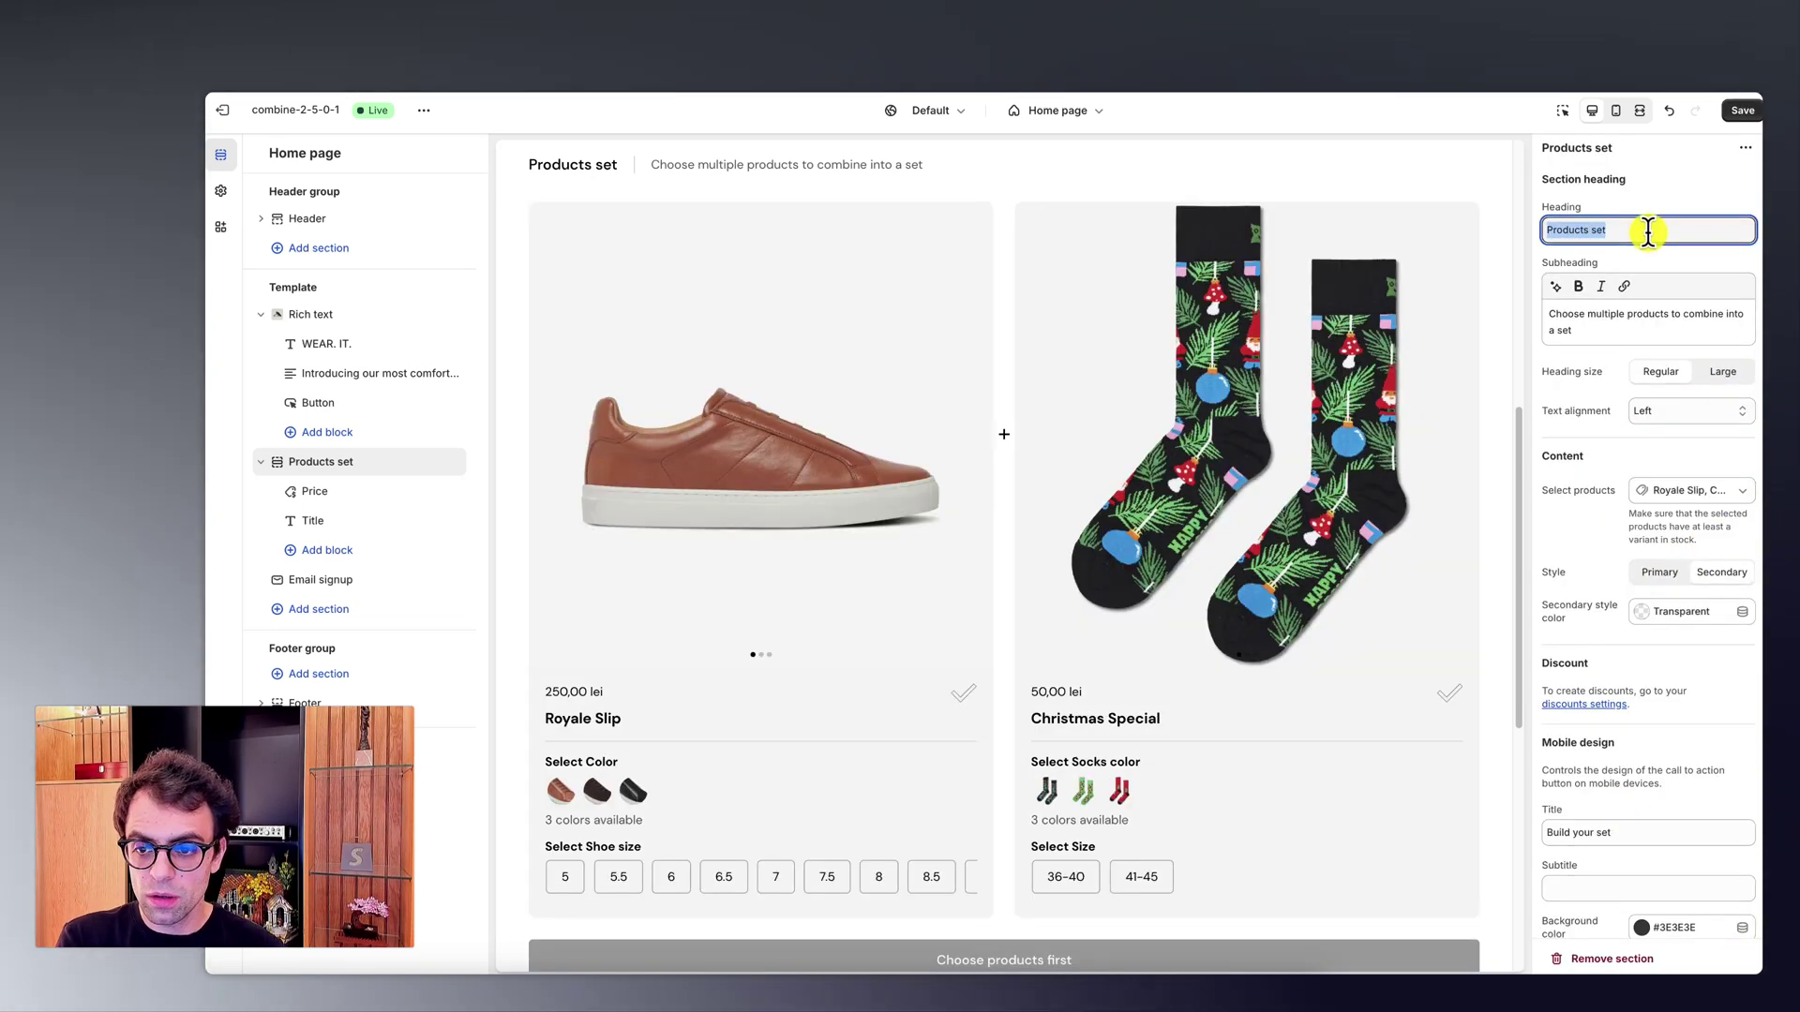
pyautogui.write('B')
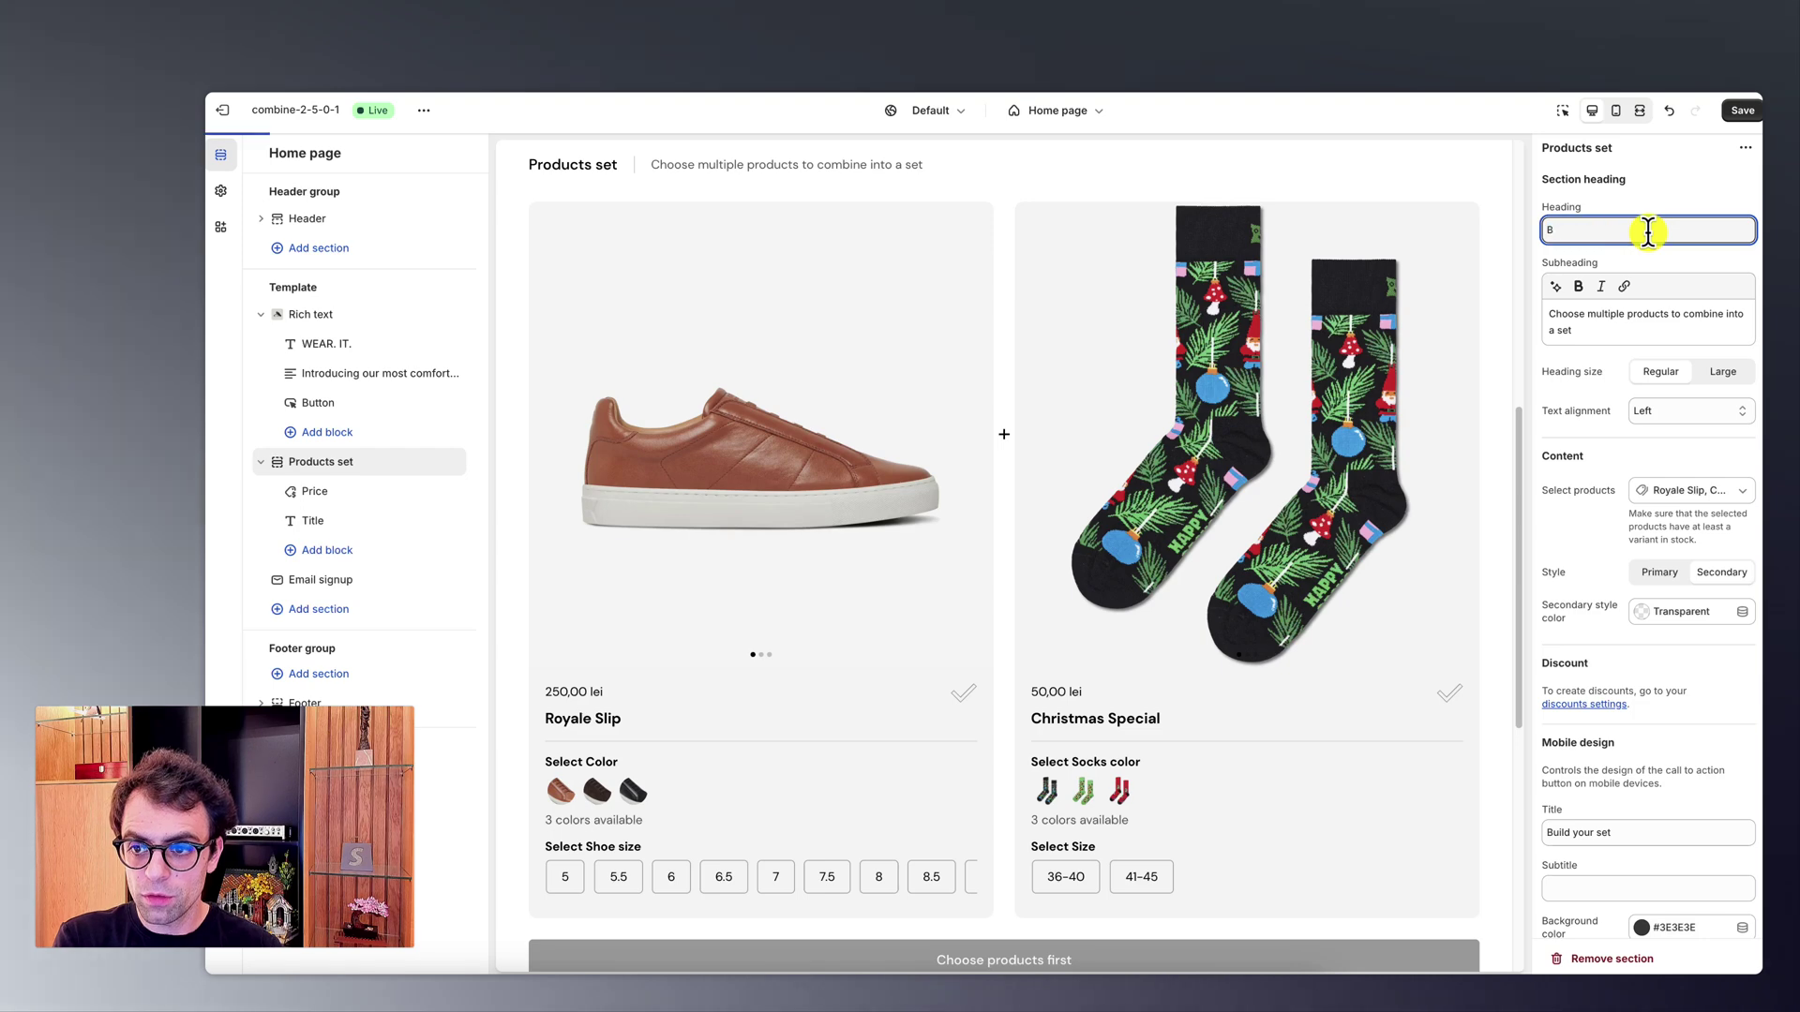
pyautogui.press('BackSpace')
pyautogui.write('FREE SOCKS FOR A')
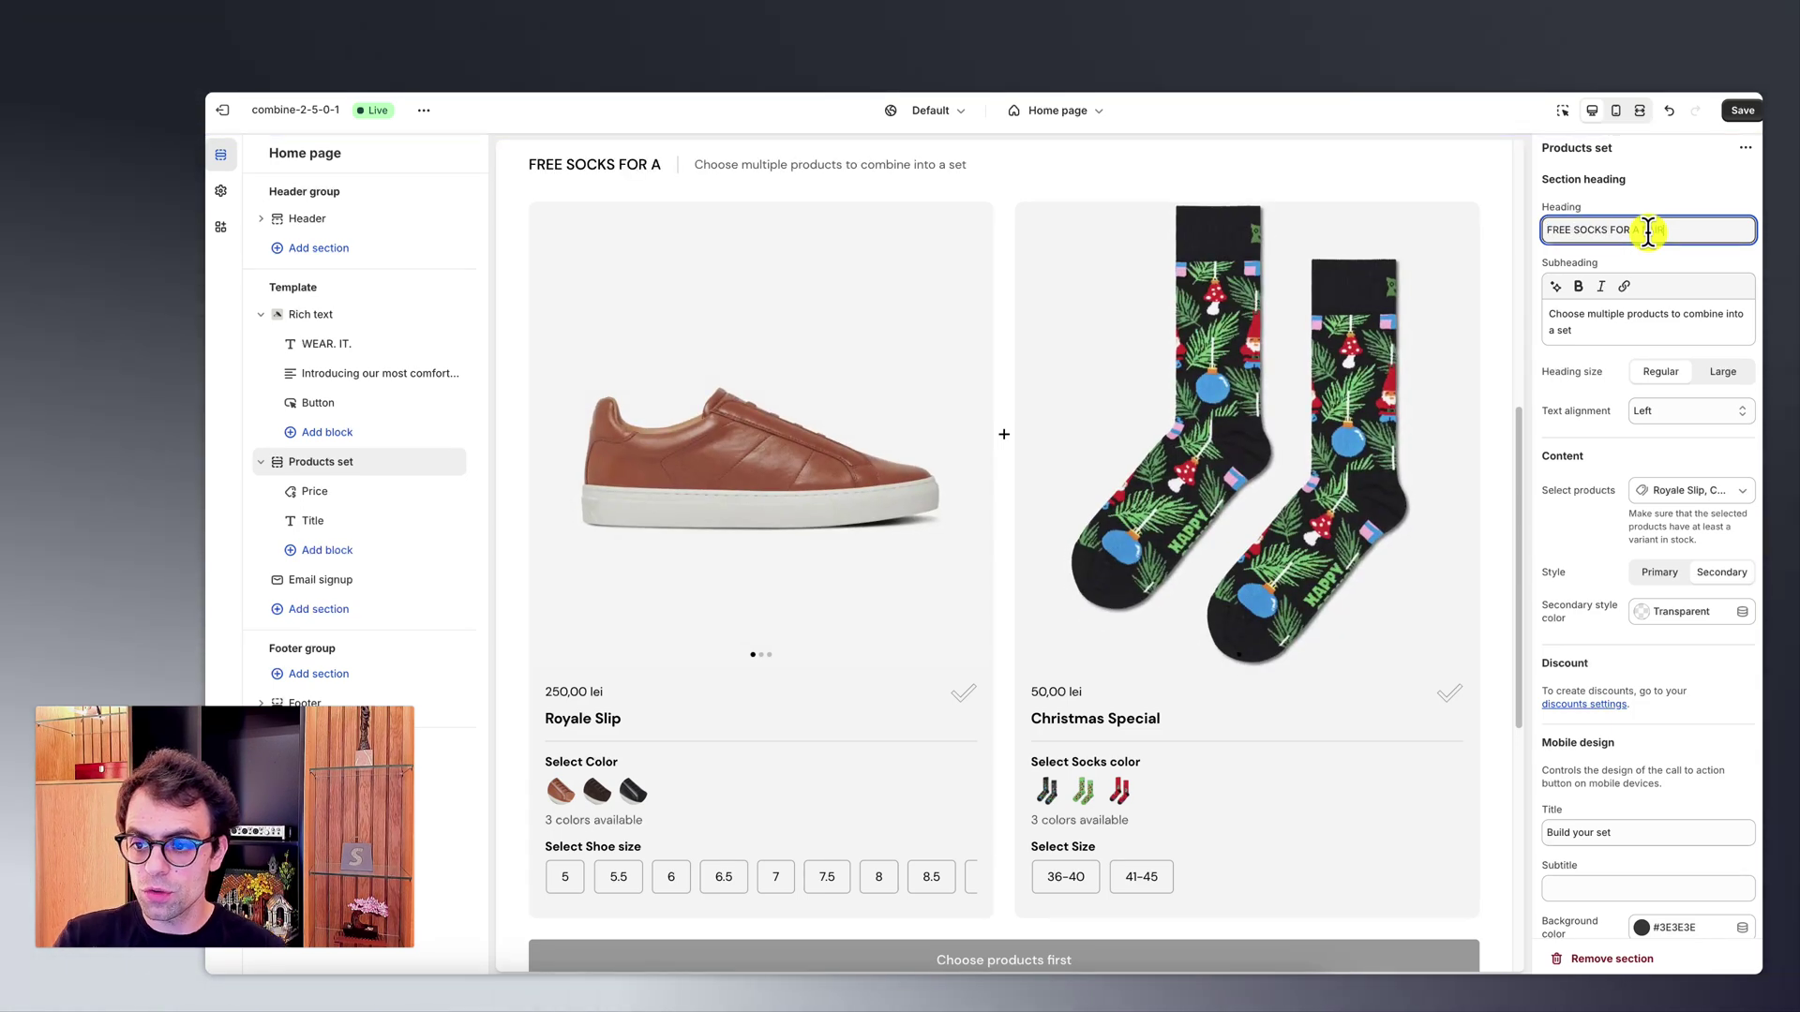
pyautogui.write(' PAIR OF SHOES')
# Step: Clear the subheading and save the home page
pyautogui.tripleClick(1605, 323)
pyautogui.press('BackSpace')
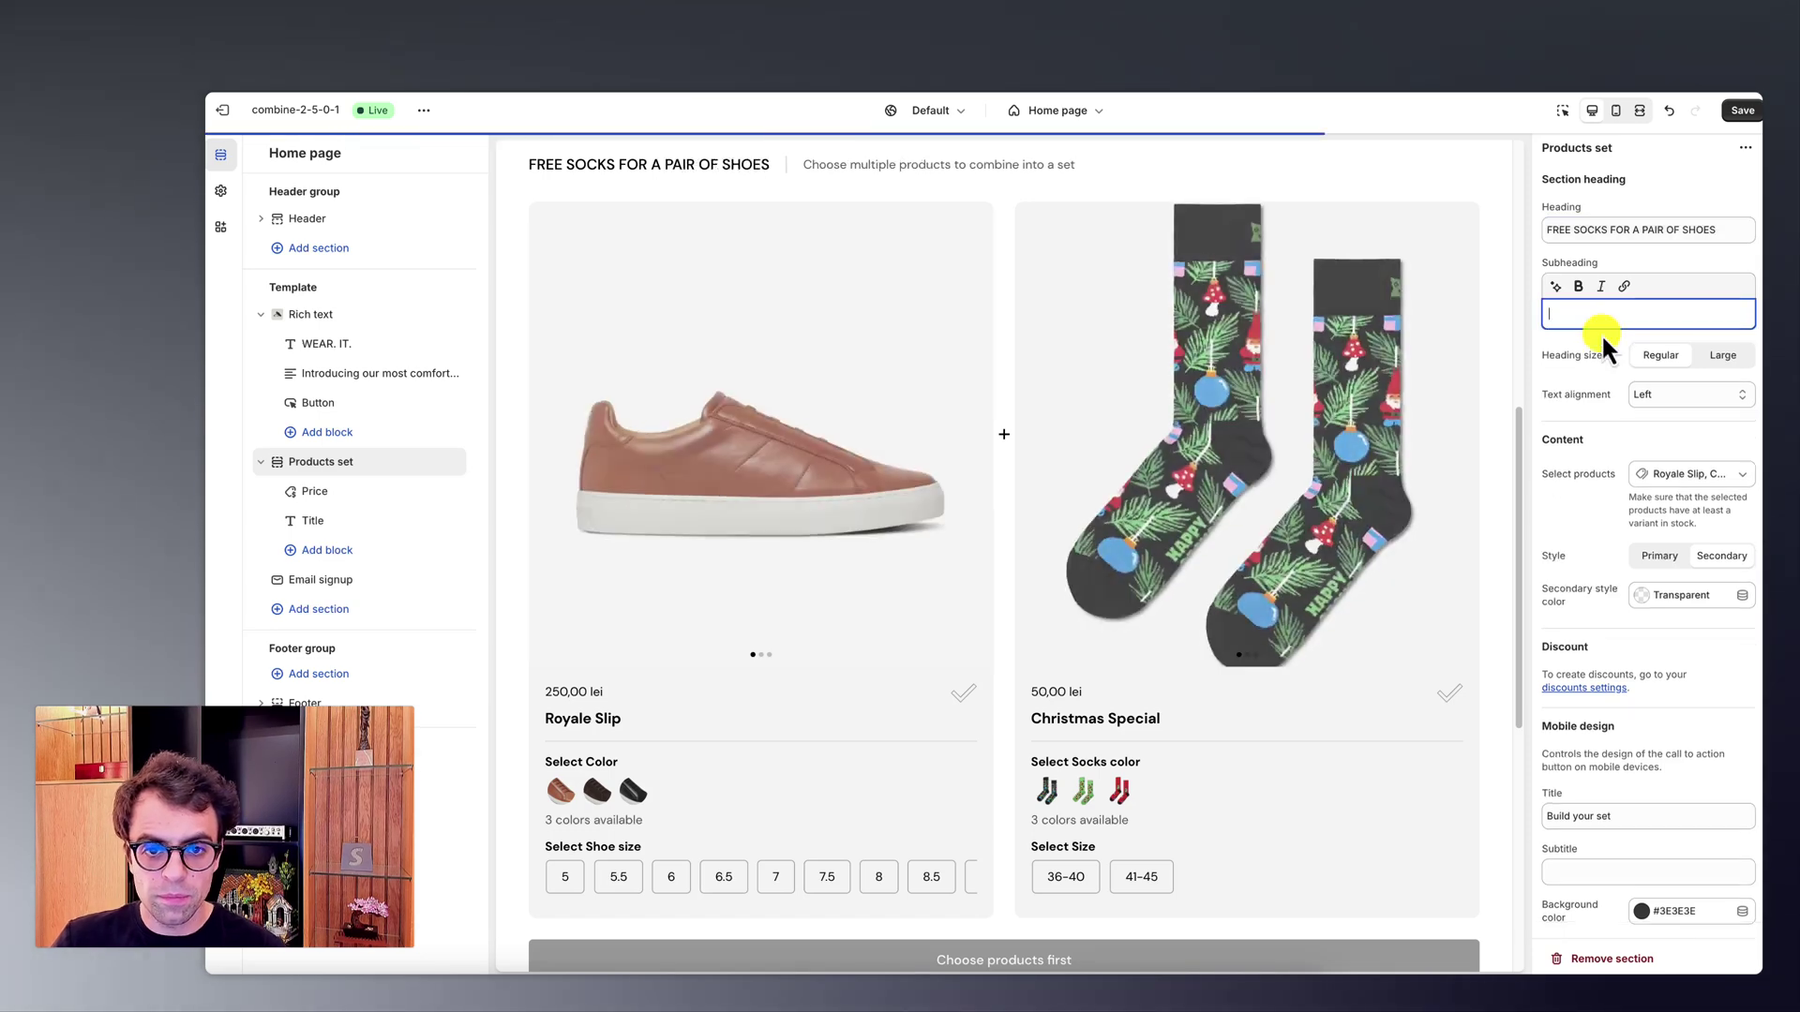
pyautogui.scroll(-1, 915, 257)
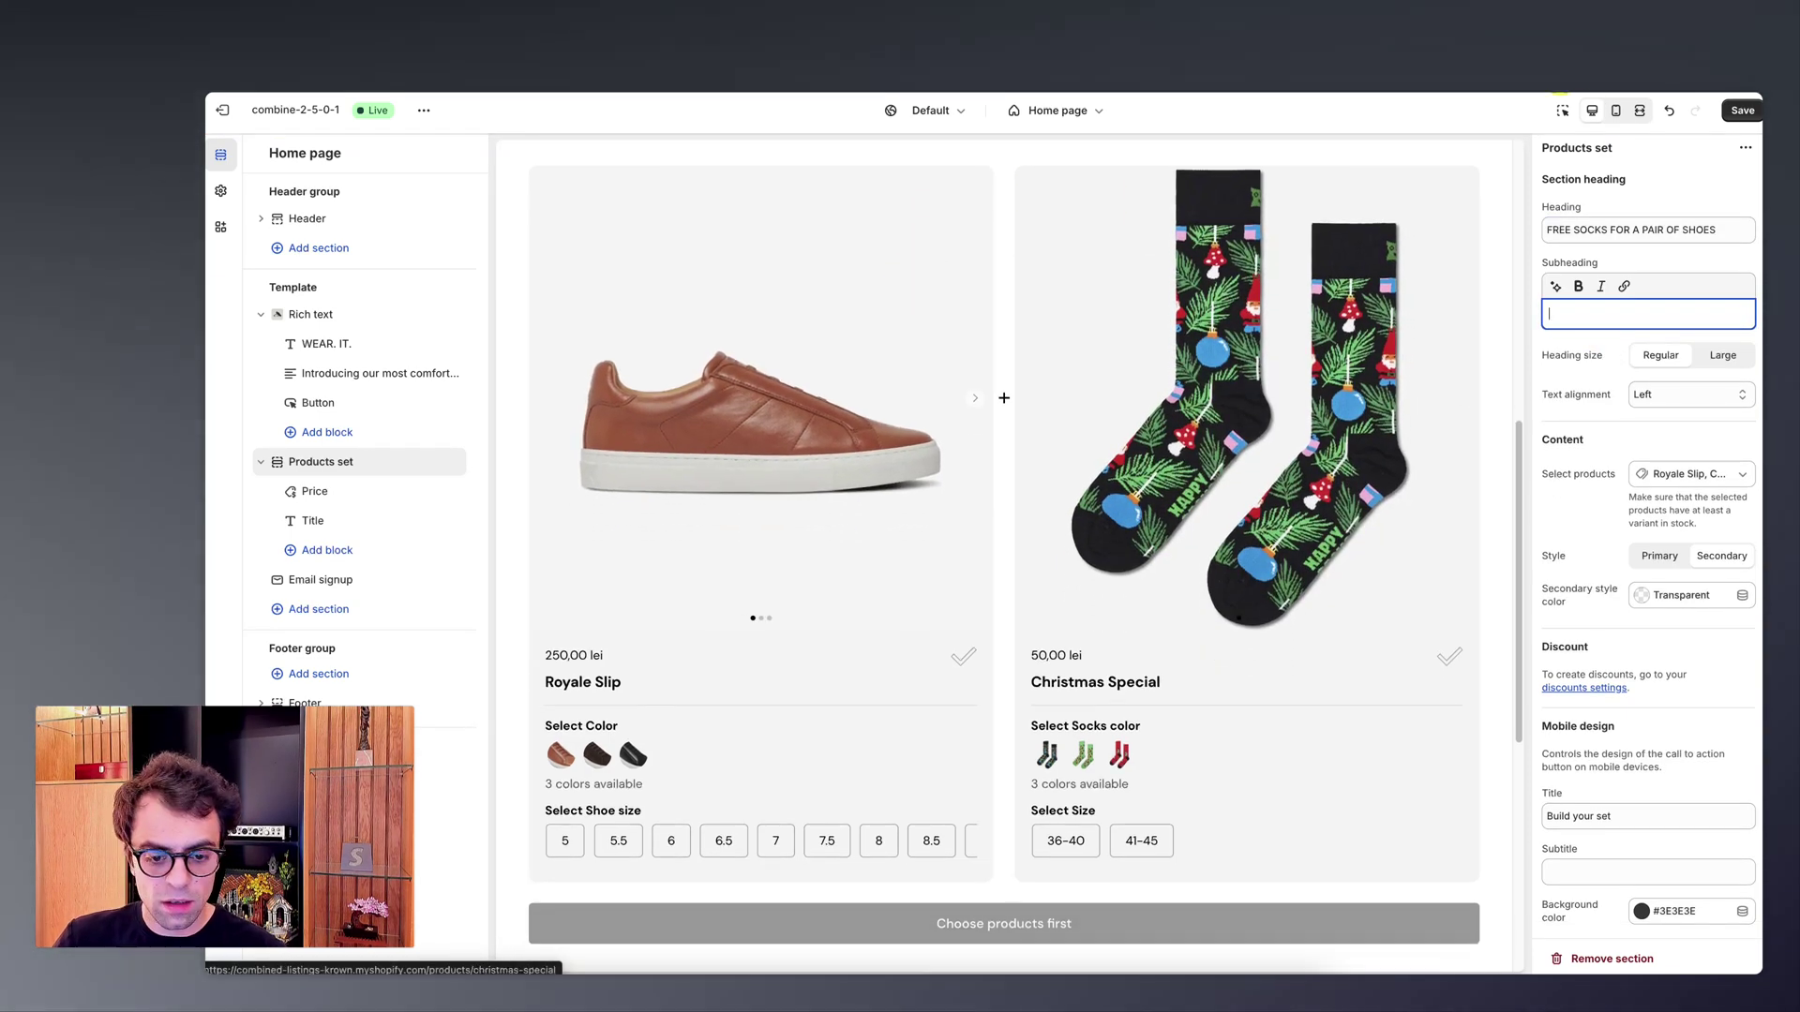
pyautogui.click(1736, 112)
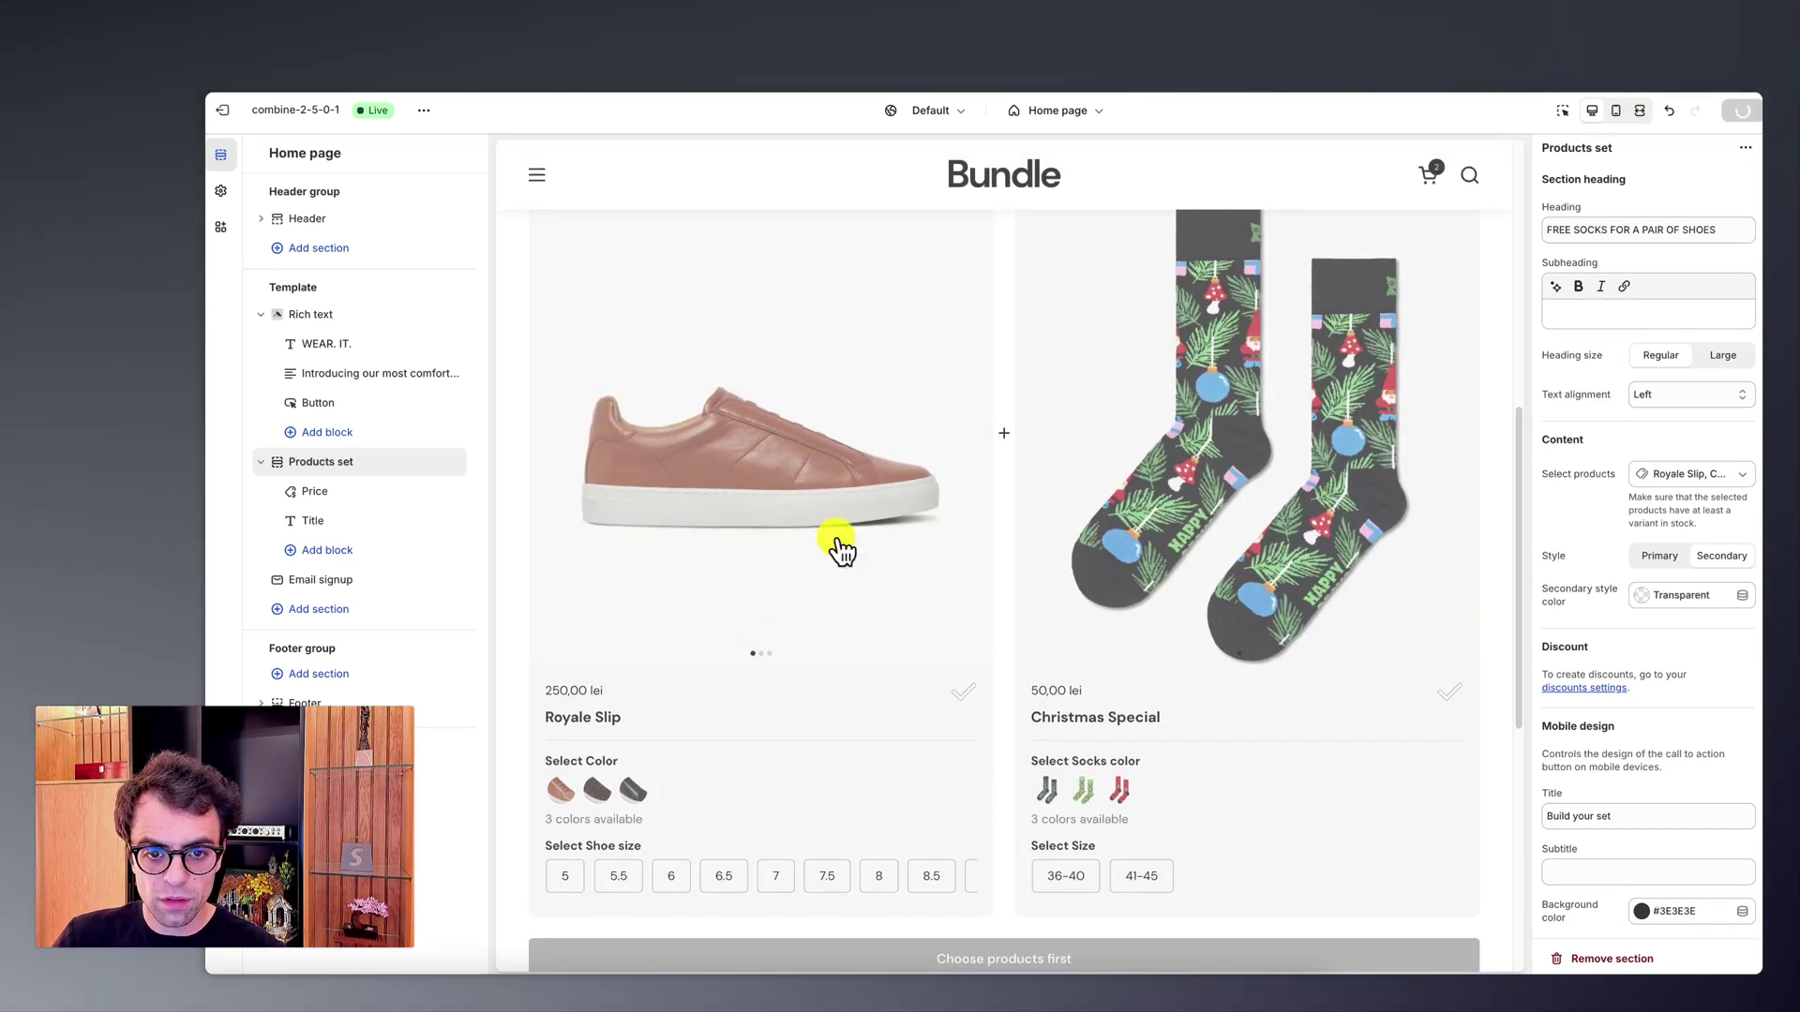
pyautogui.scroll(-4, 840, 549)
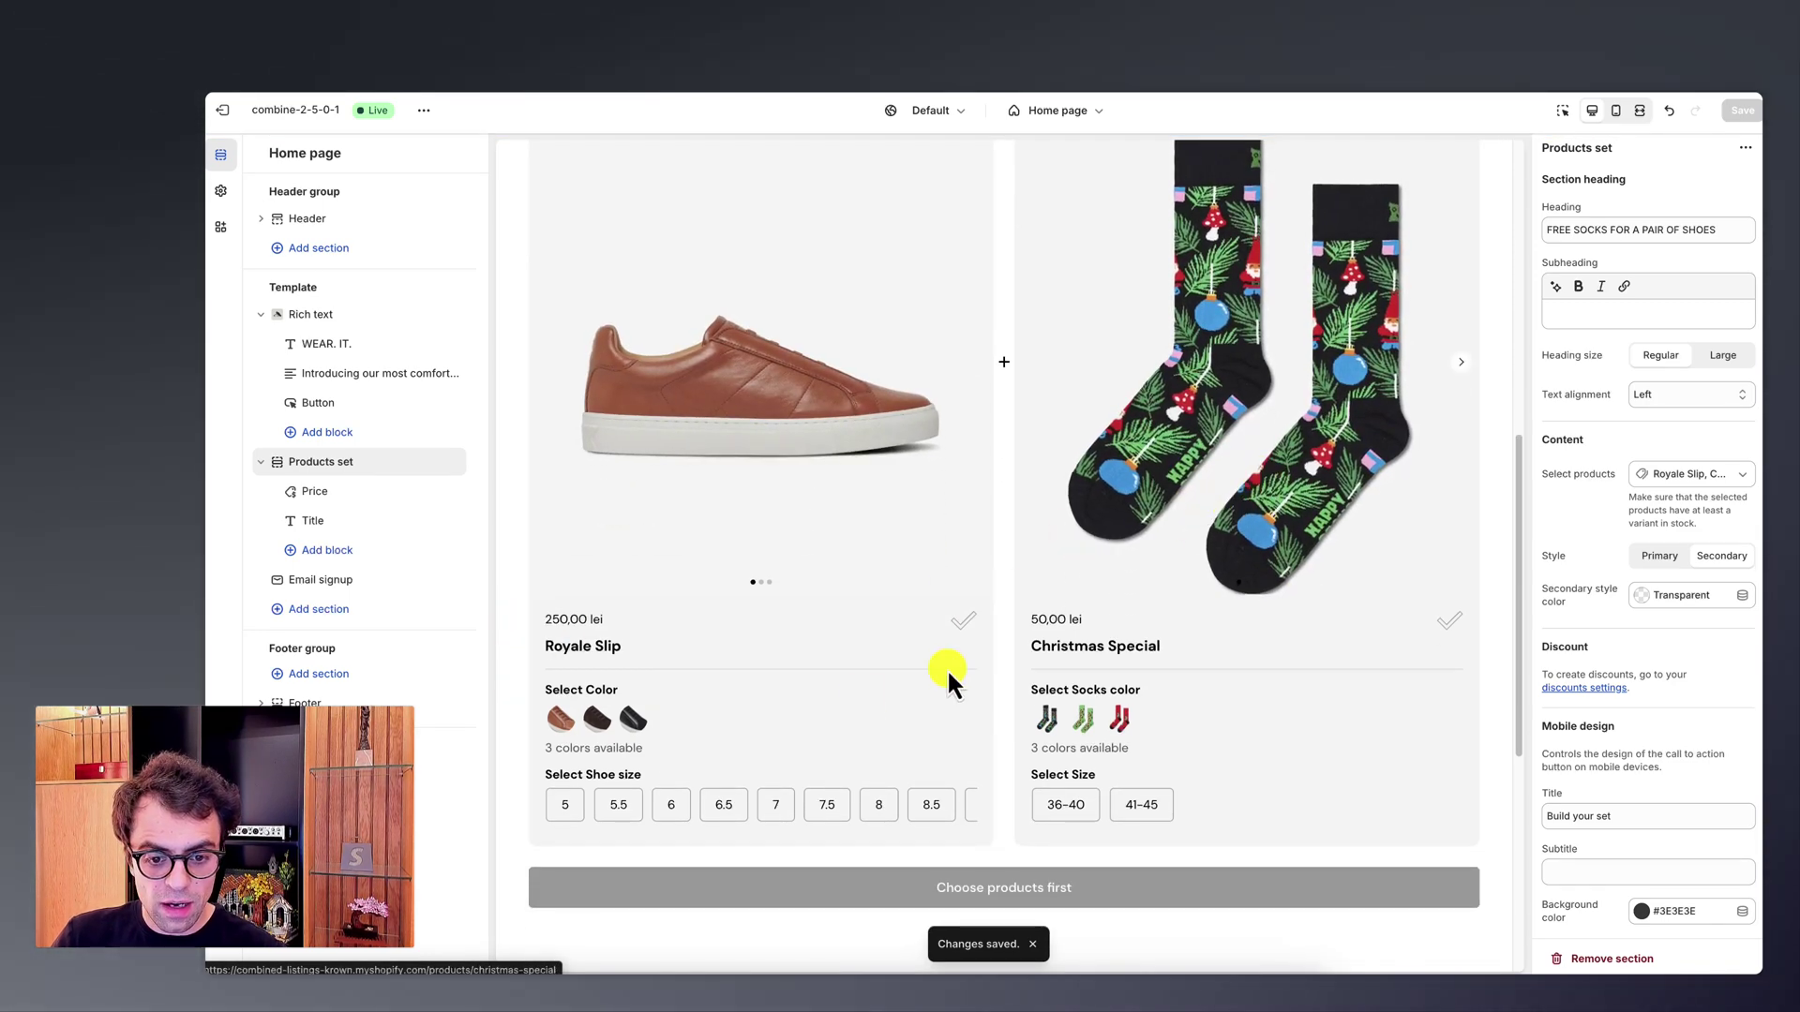
# Step: In the preview, choose Royale Slip in Cuoio and pick a shoe size
pyautogui.click(599, 727)
pyautogui.click(627, 722)
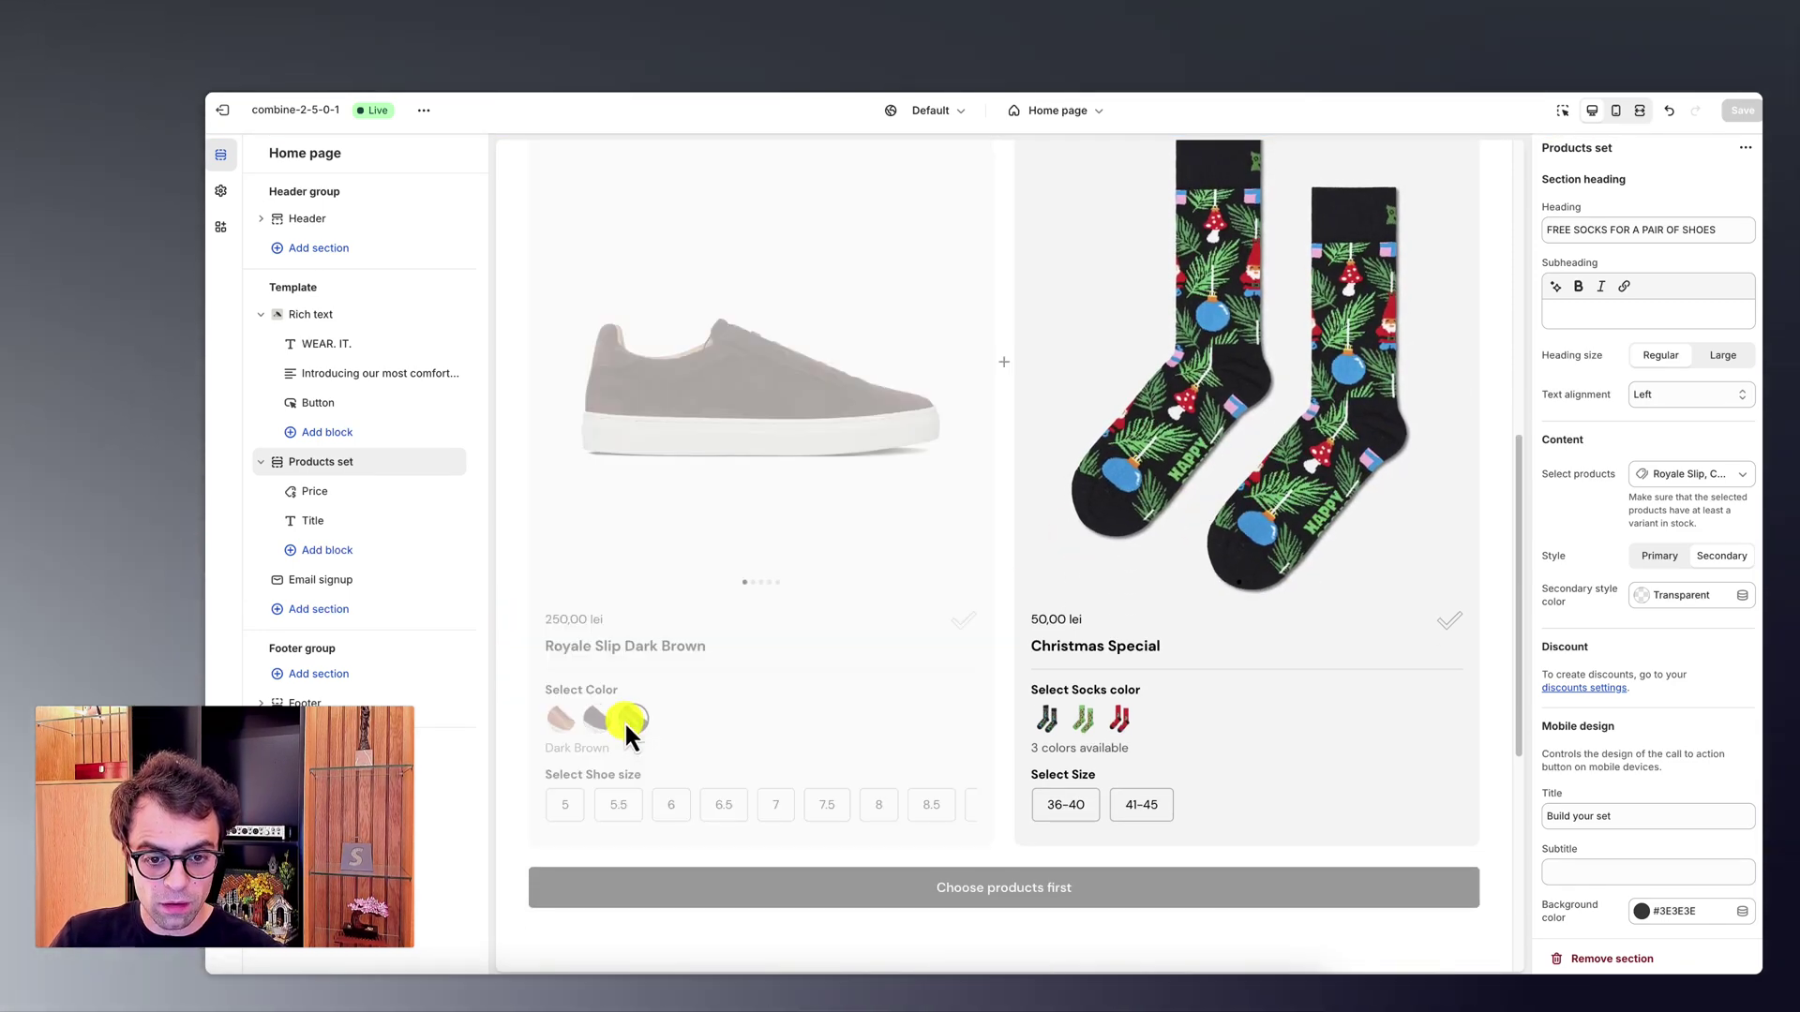
pyautogui.click(566, 719)
pyautogui.click(973, 365)
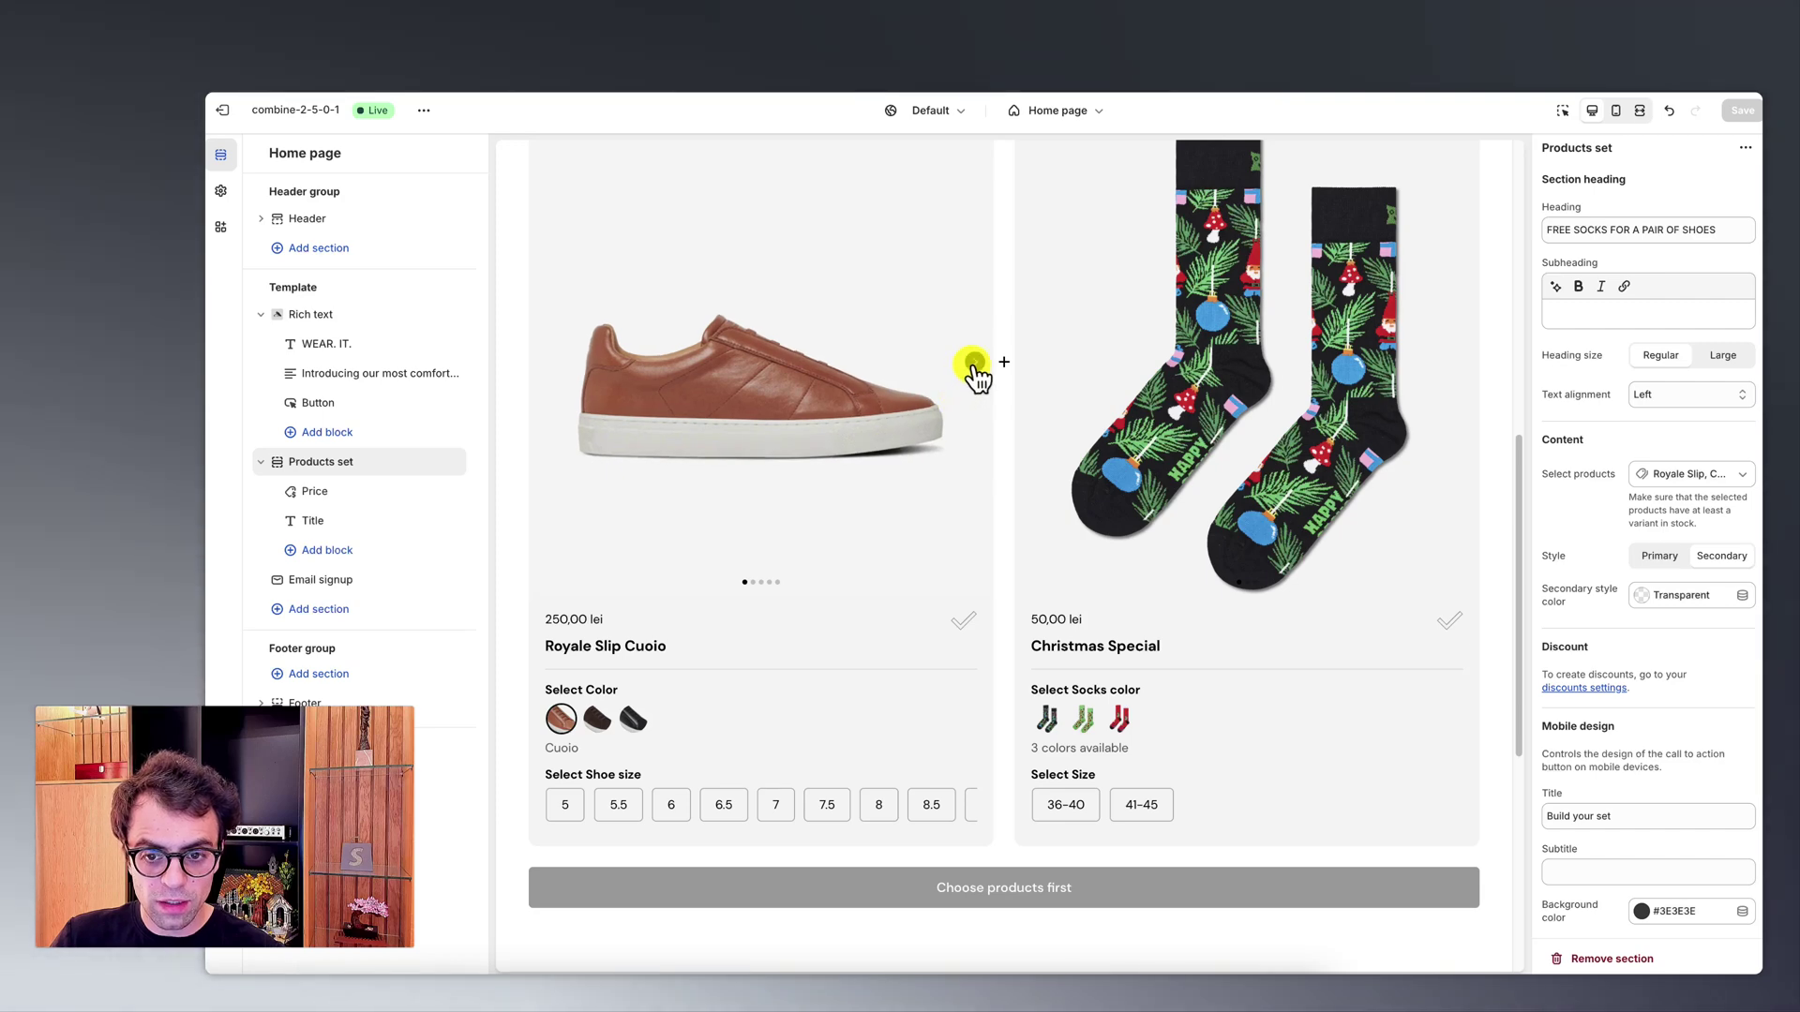
pyautogui.click(977, 366)
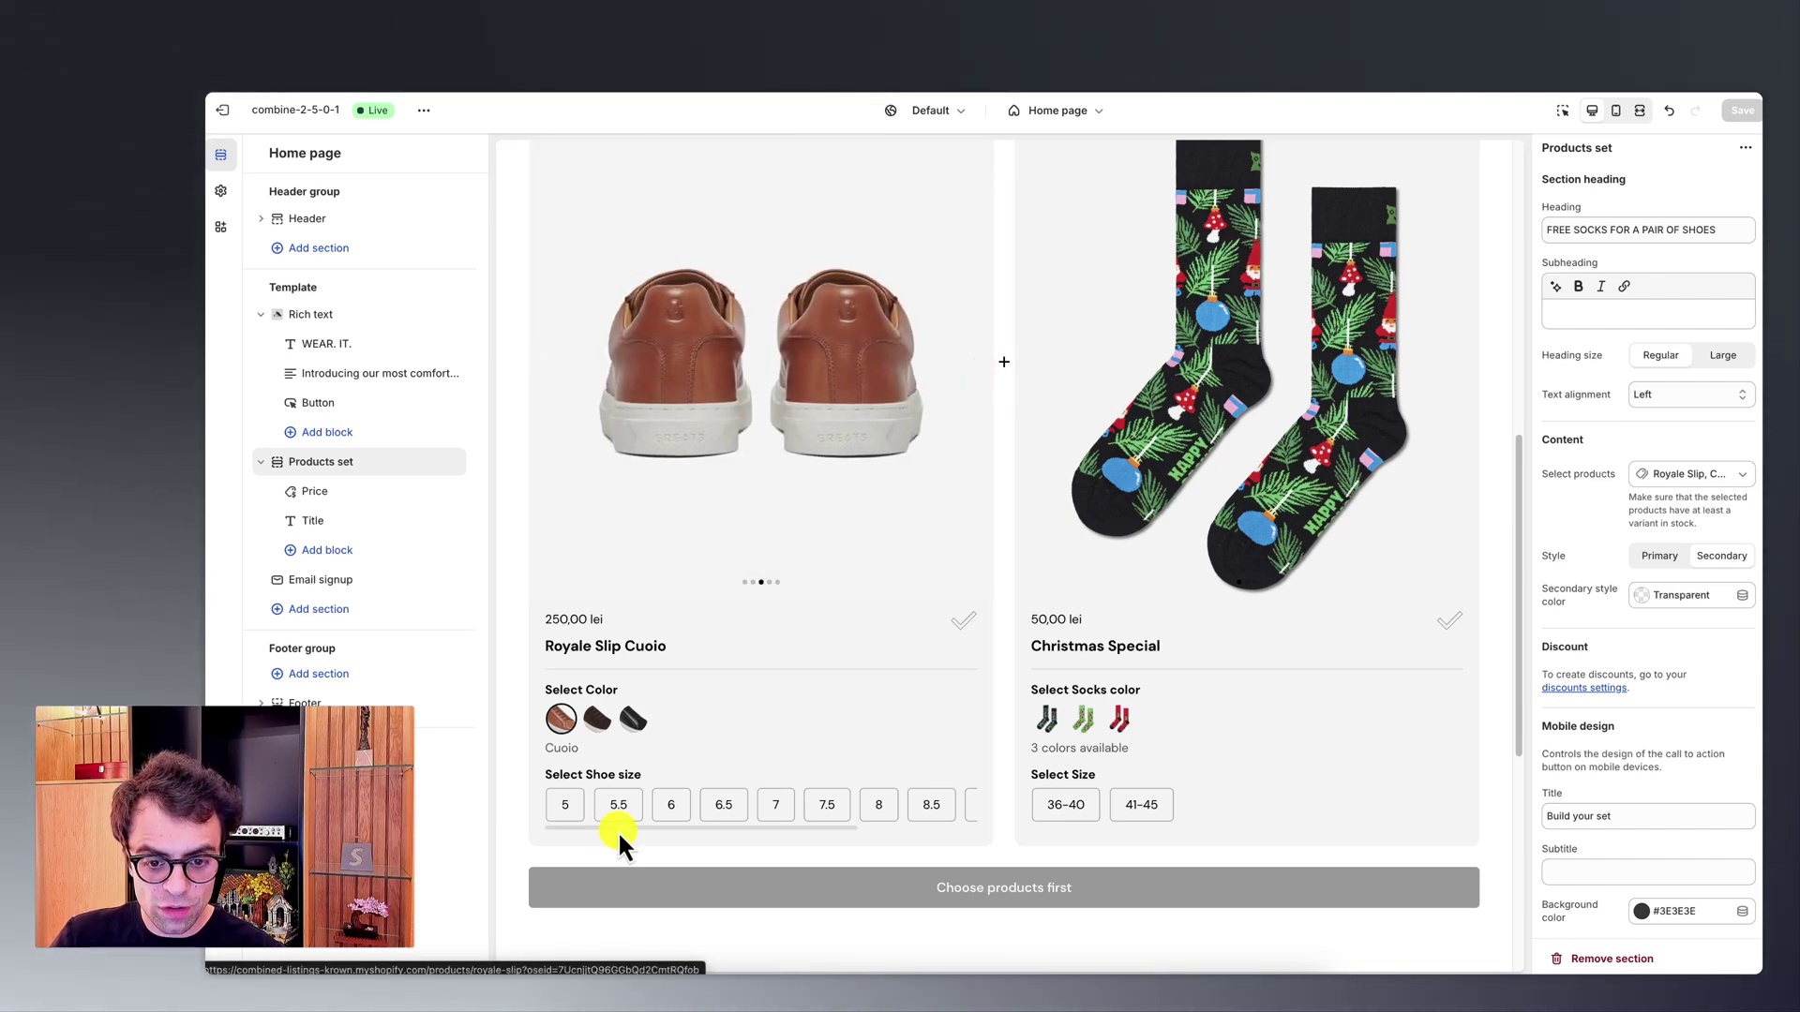
pyautogui.click(660, 806)
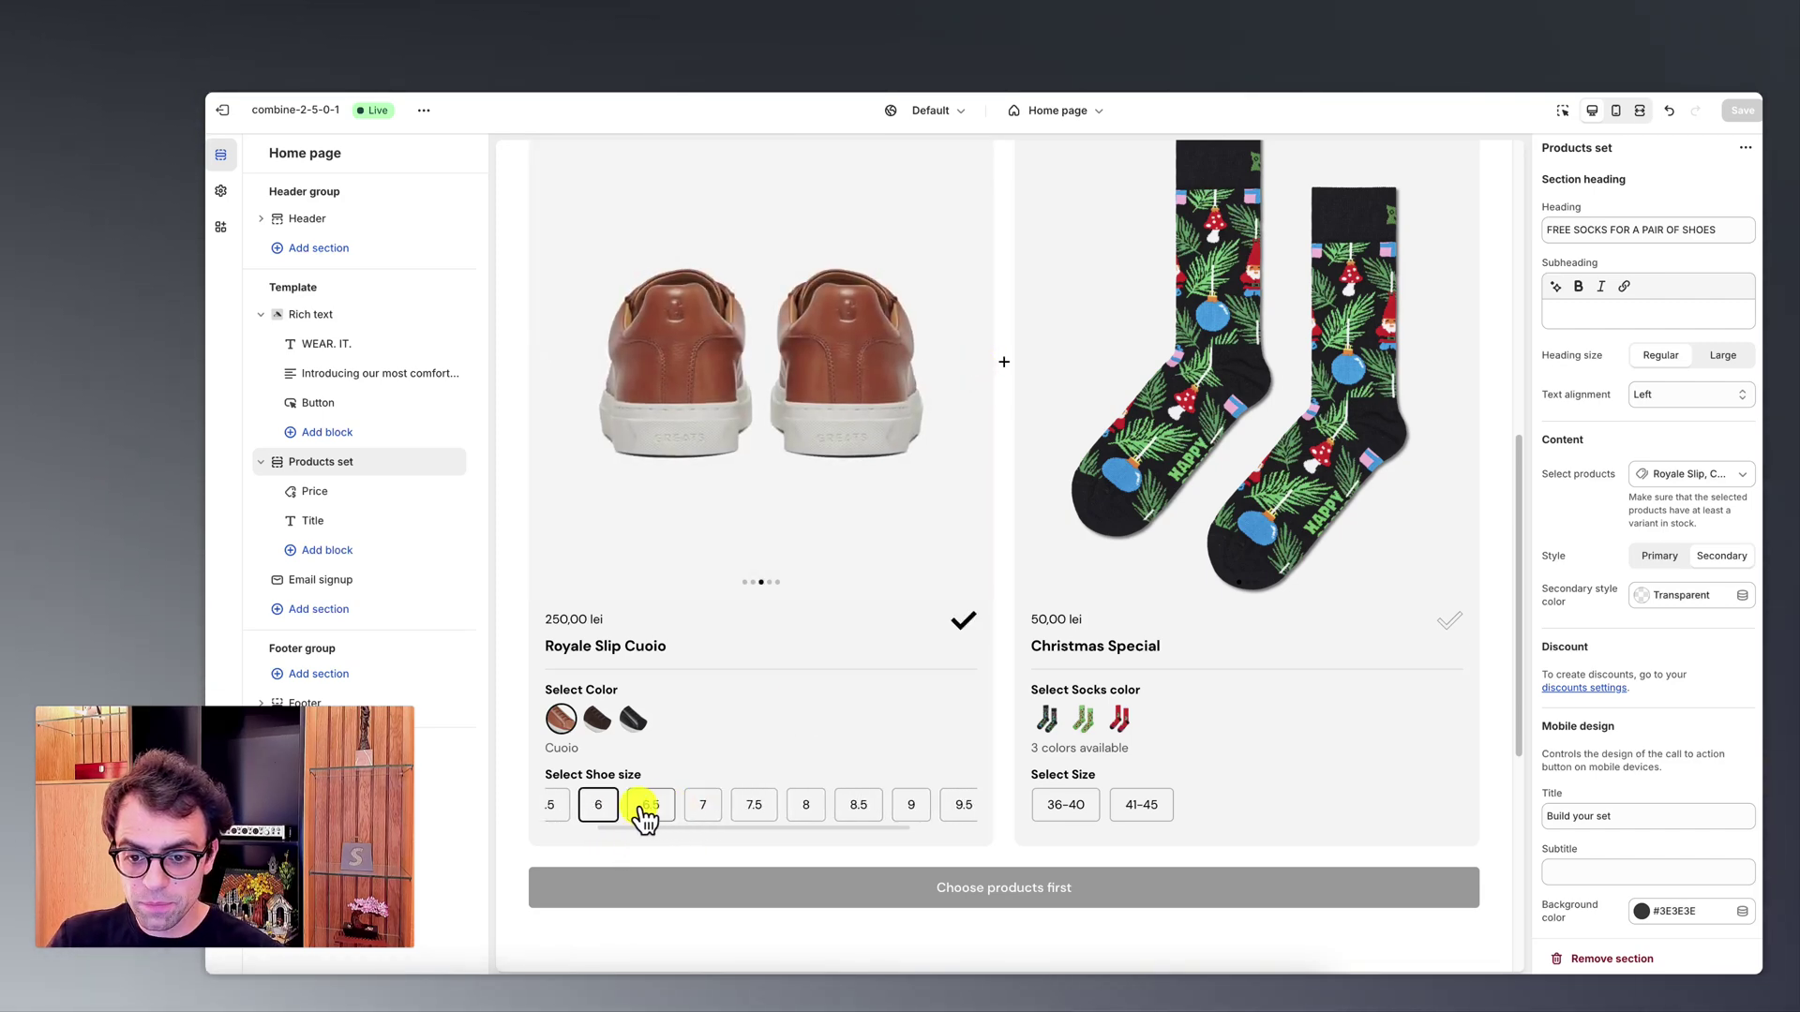
# Step: Add Christmas Special Green socks size 36-40 with the shoes to cart and check the discount
pyautogui.click(1082, 719)
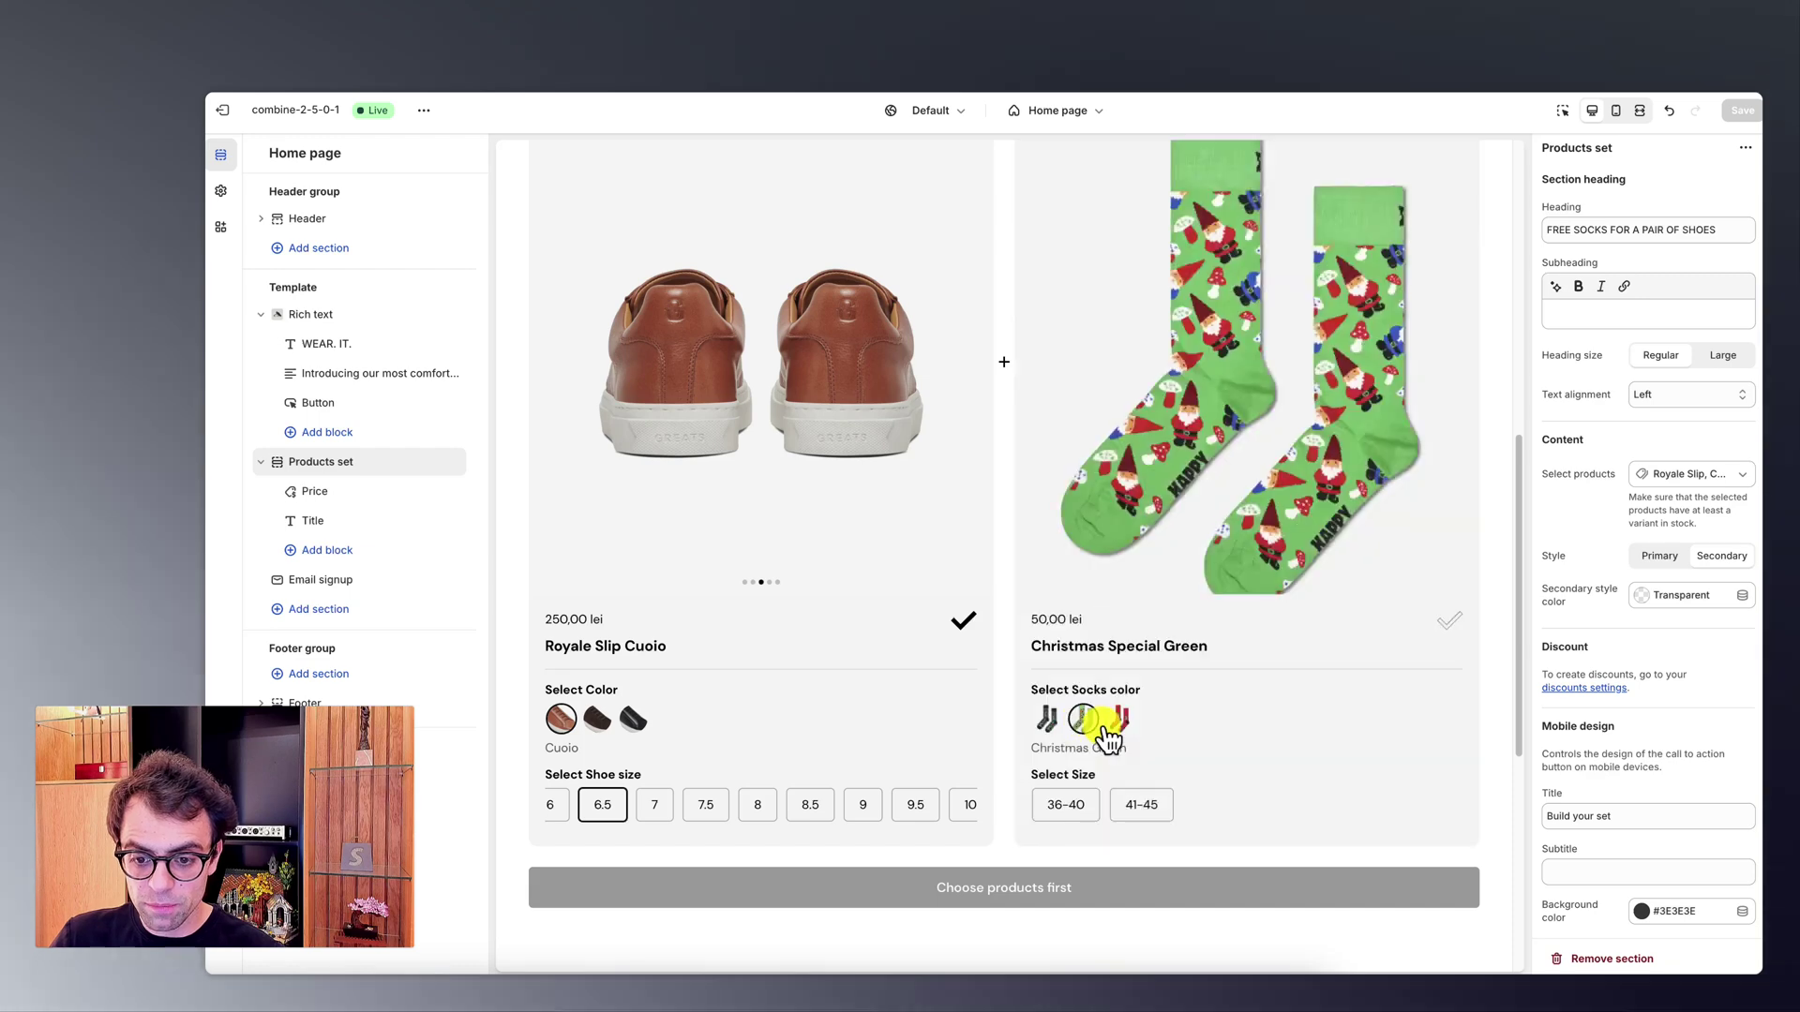
pyautogui.click(1067, 806)
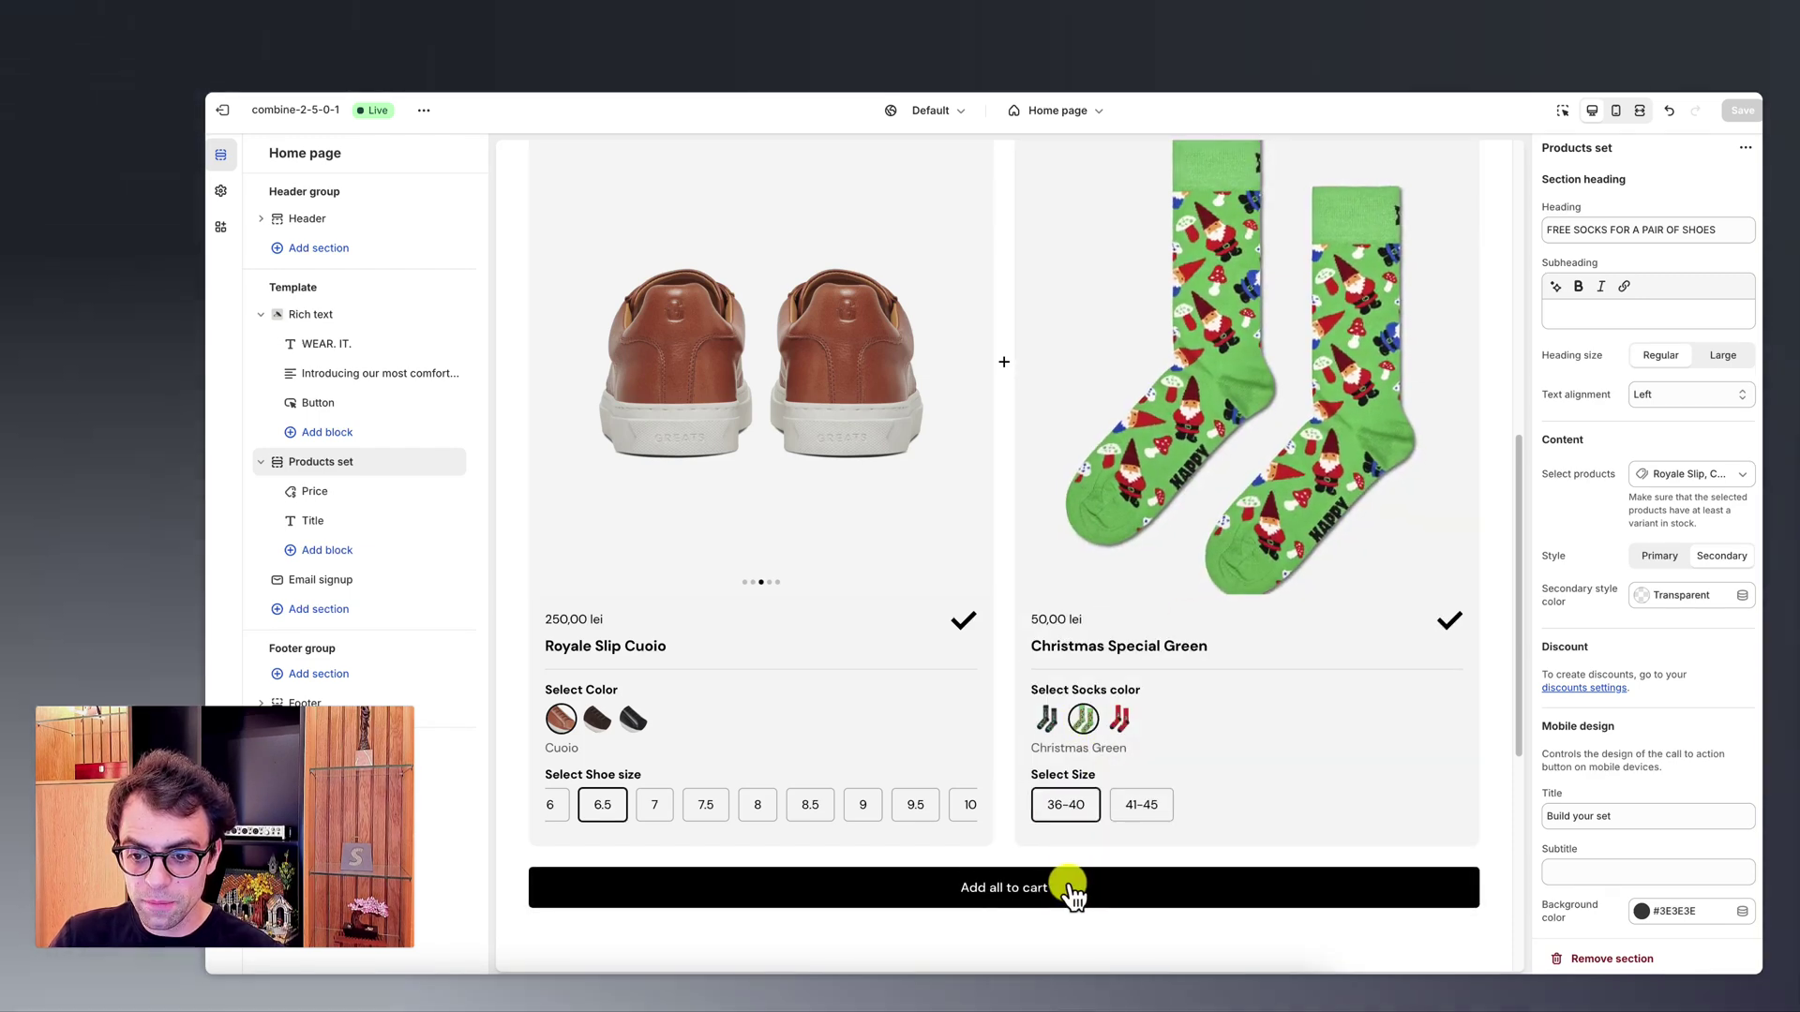
pyautogui.click(1068, 887)
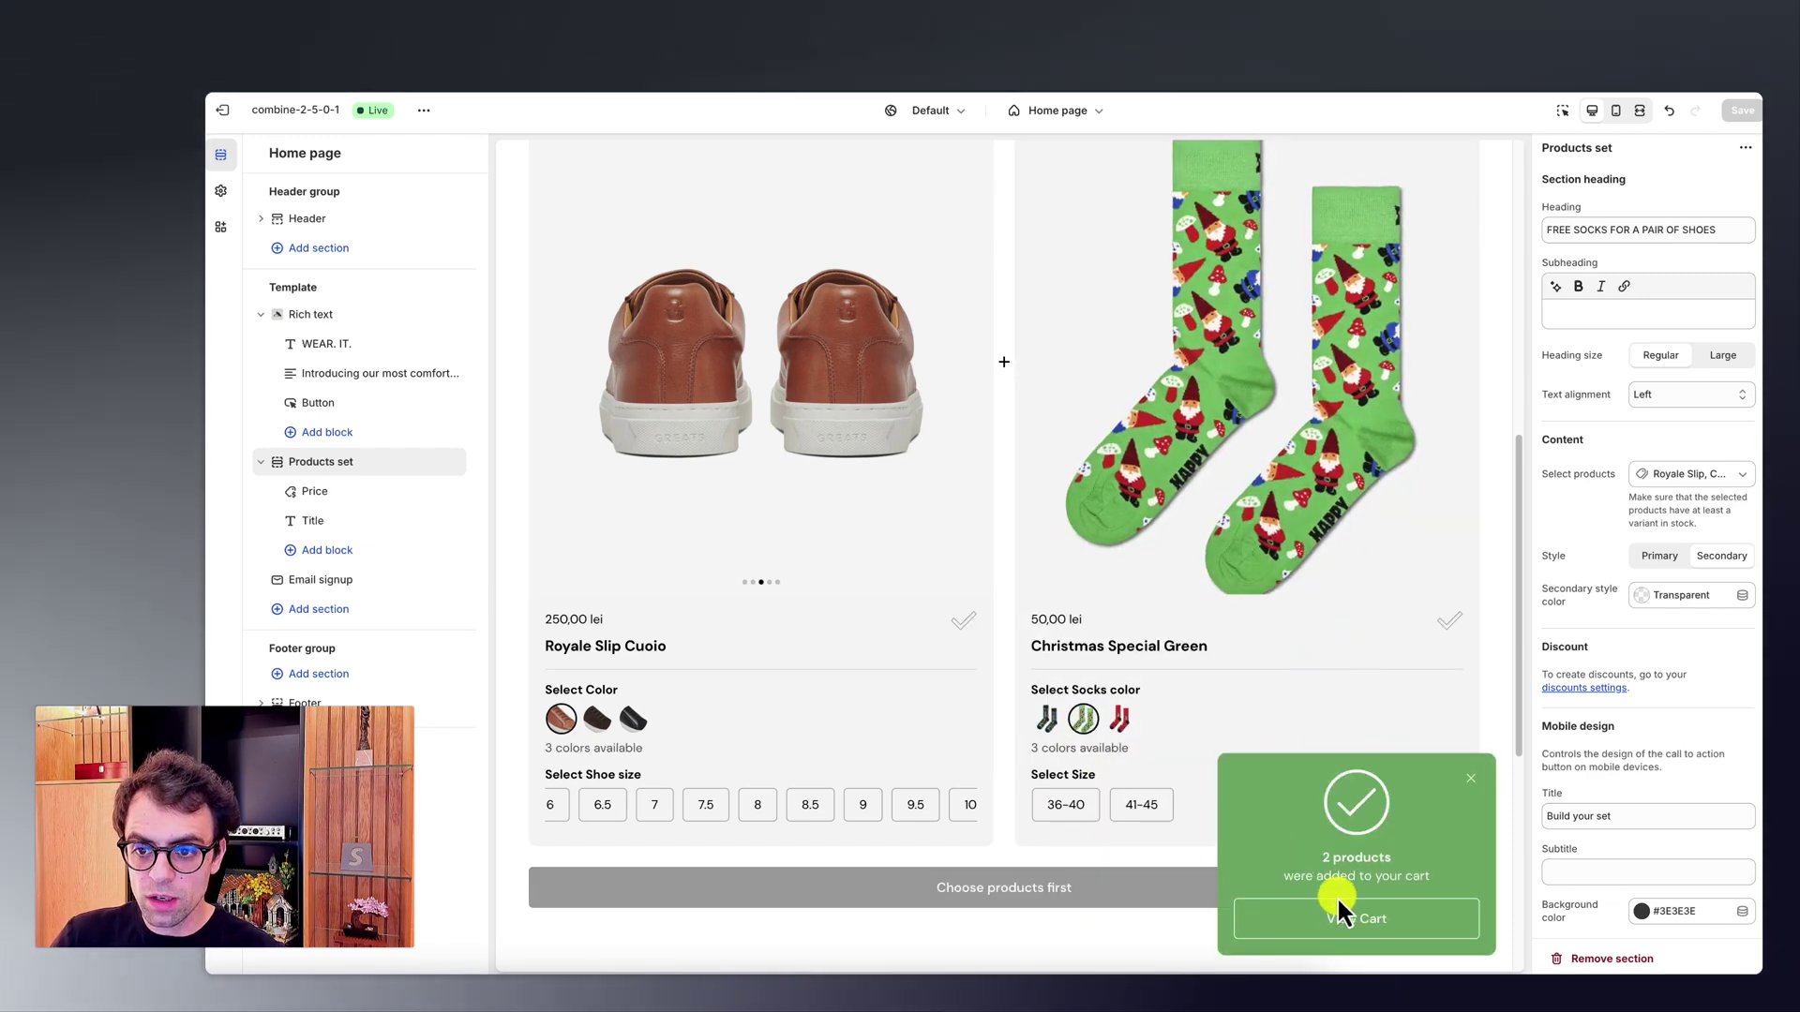
pyautogui.click(1337, 928)
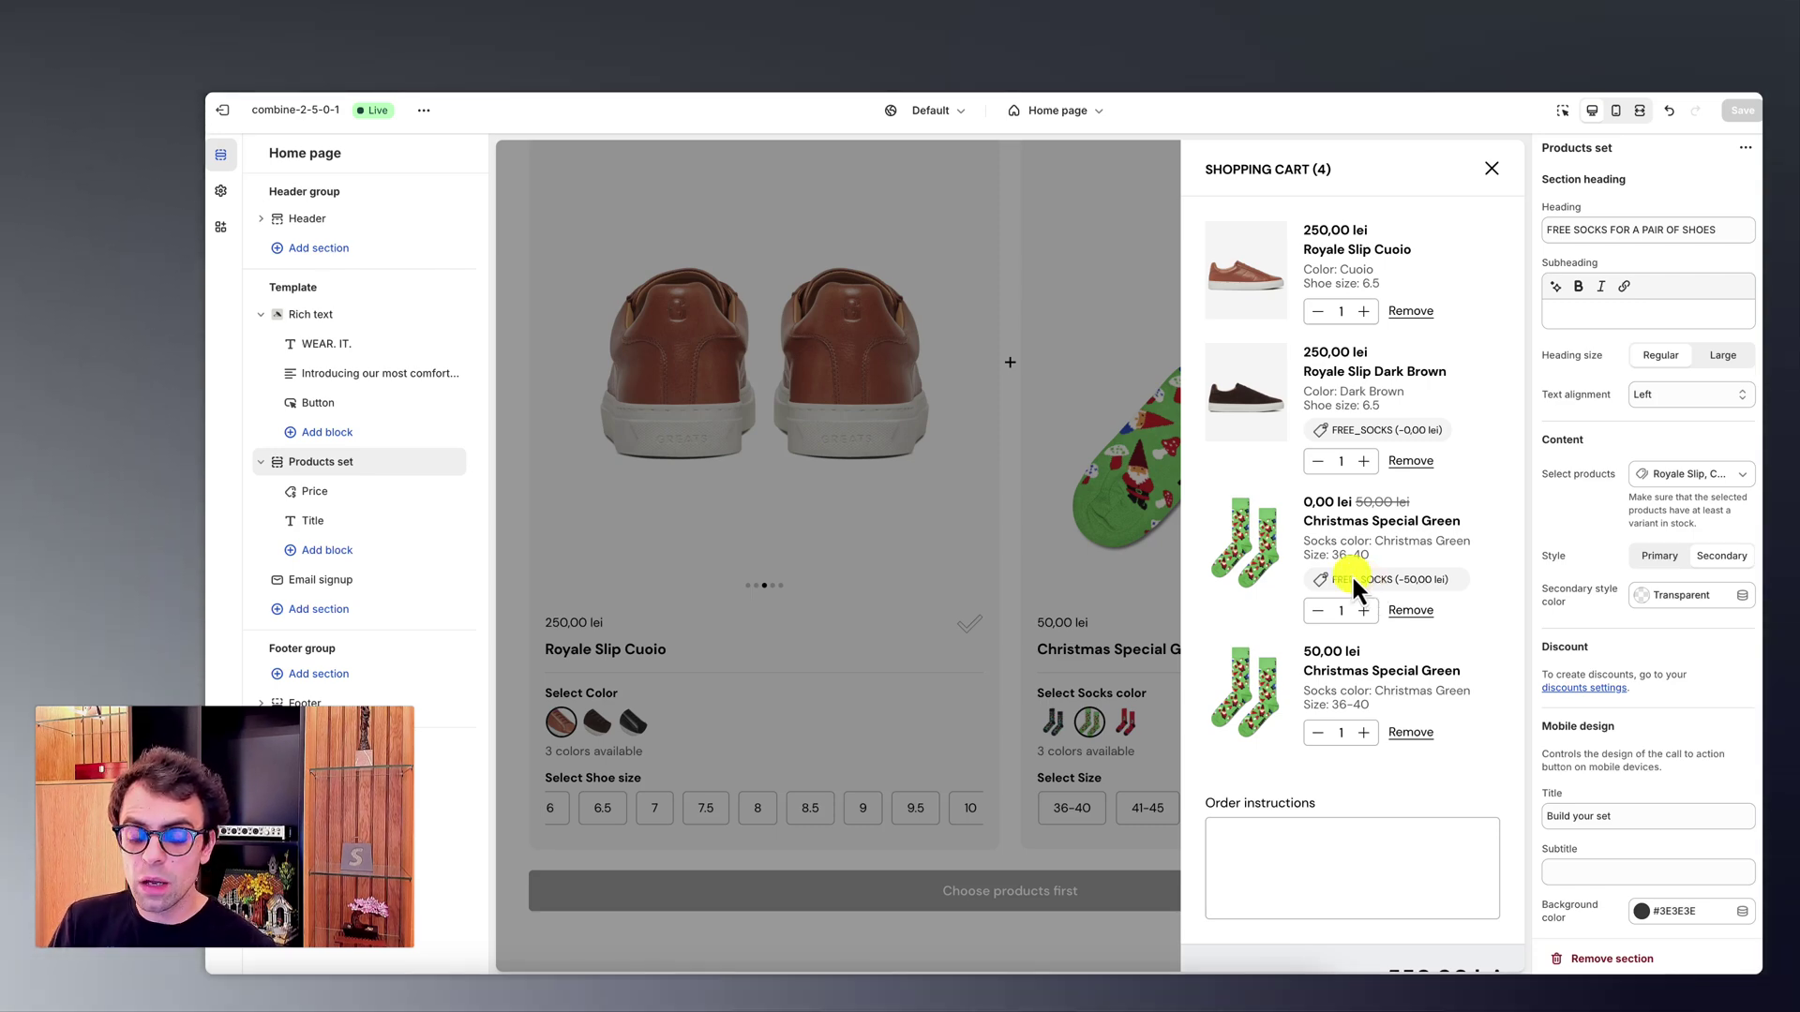
pyautogui.click(1112, 512)
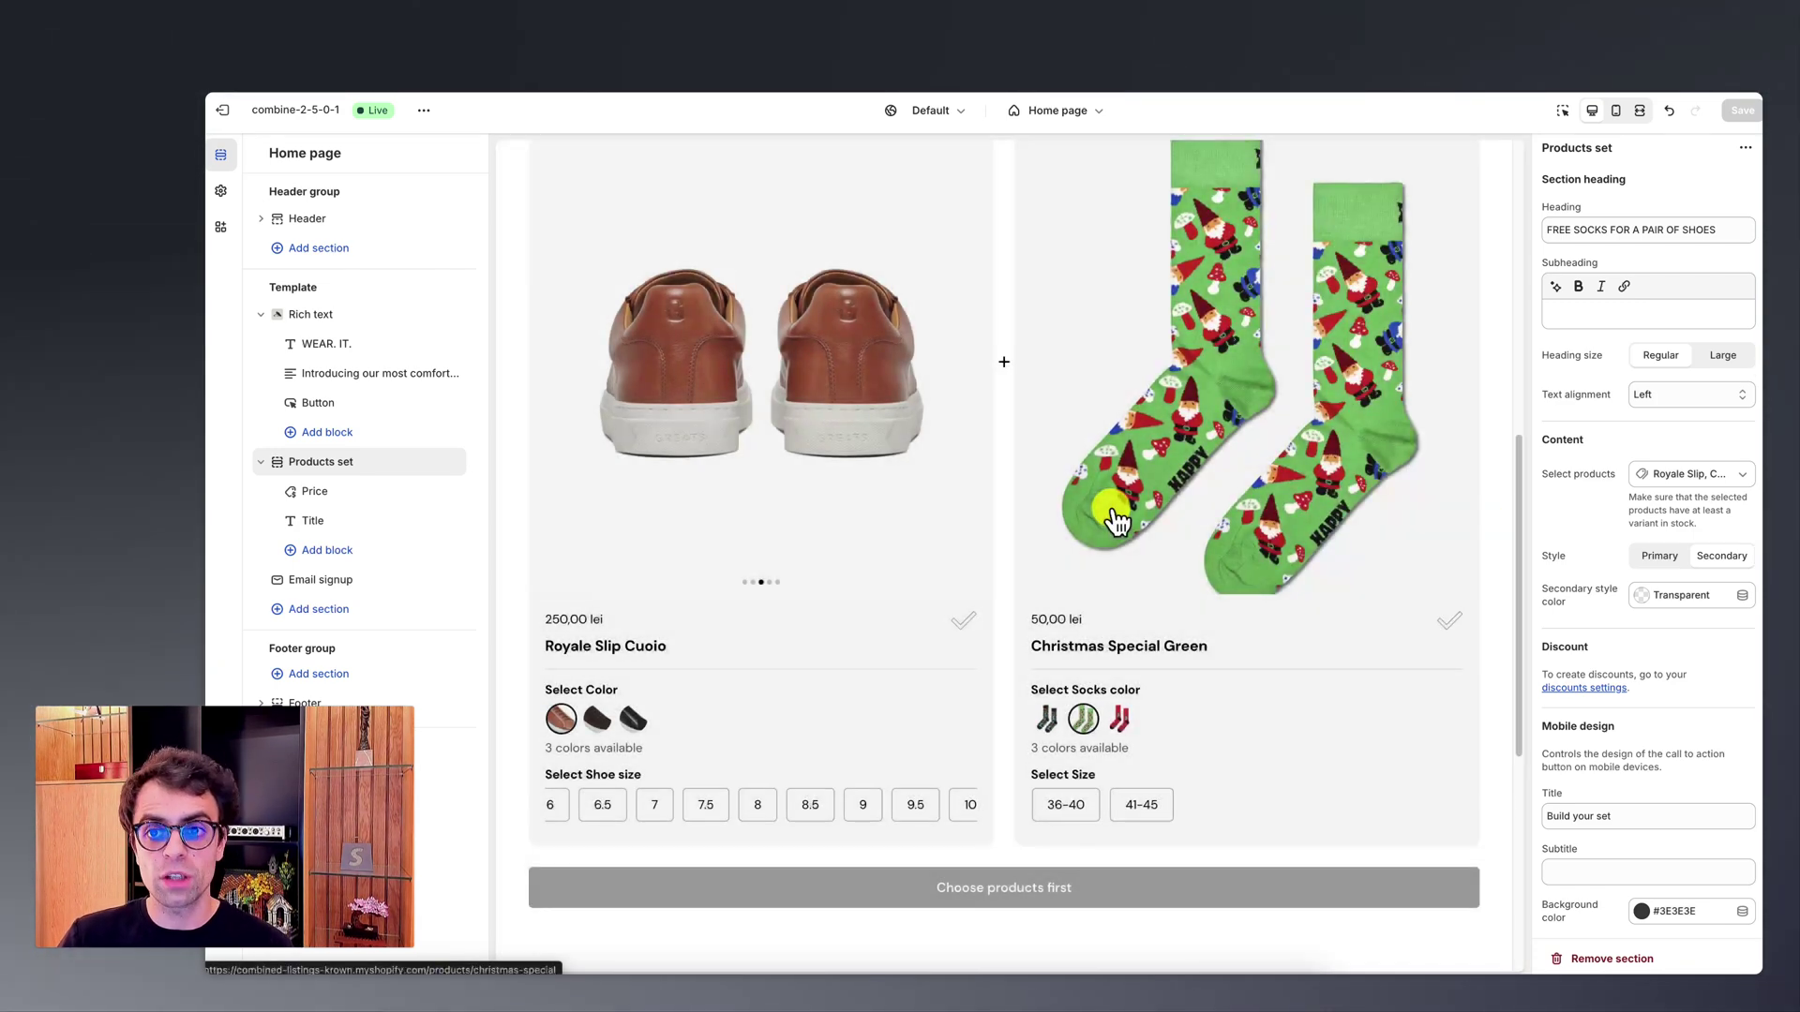